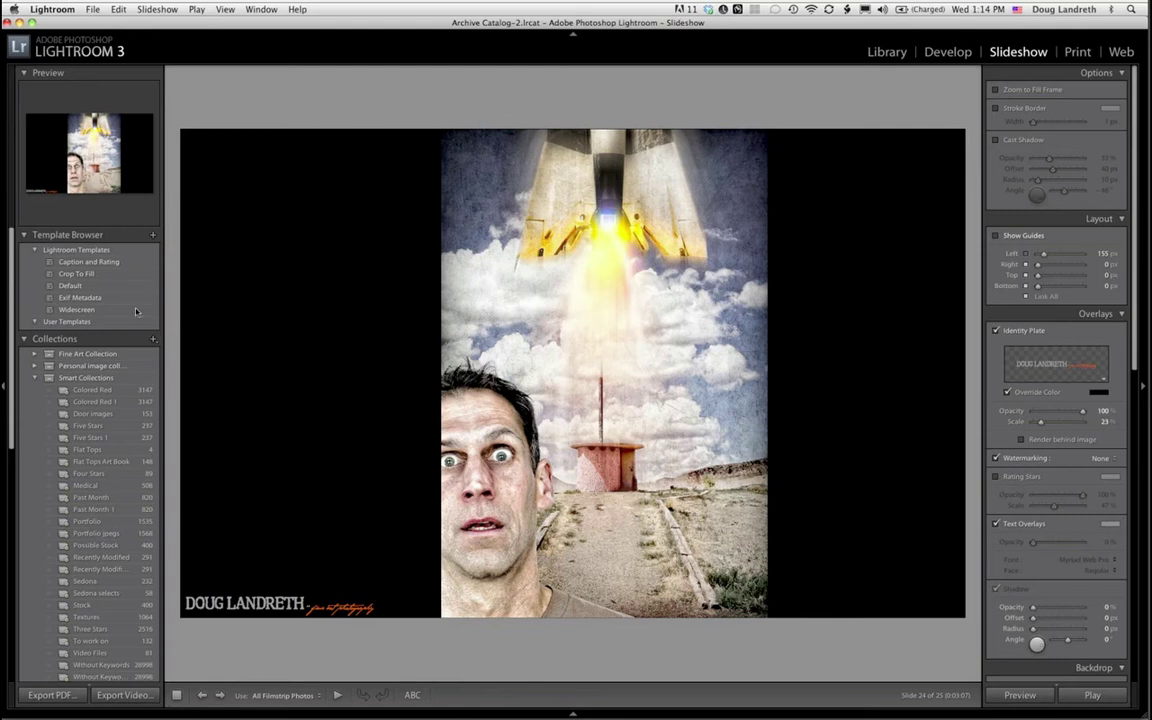
Step: Switch from the slideshow to the Library grid and show the "beginning images" folder under Work Files
left_click(23, 337)
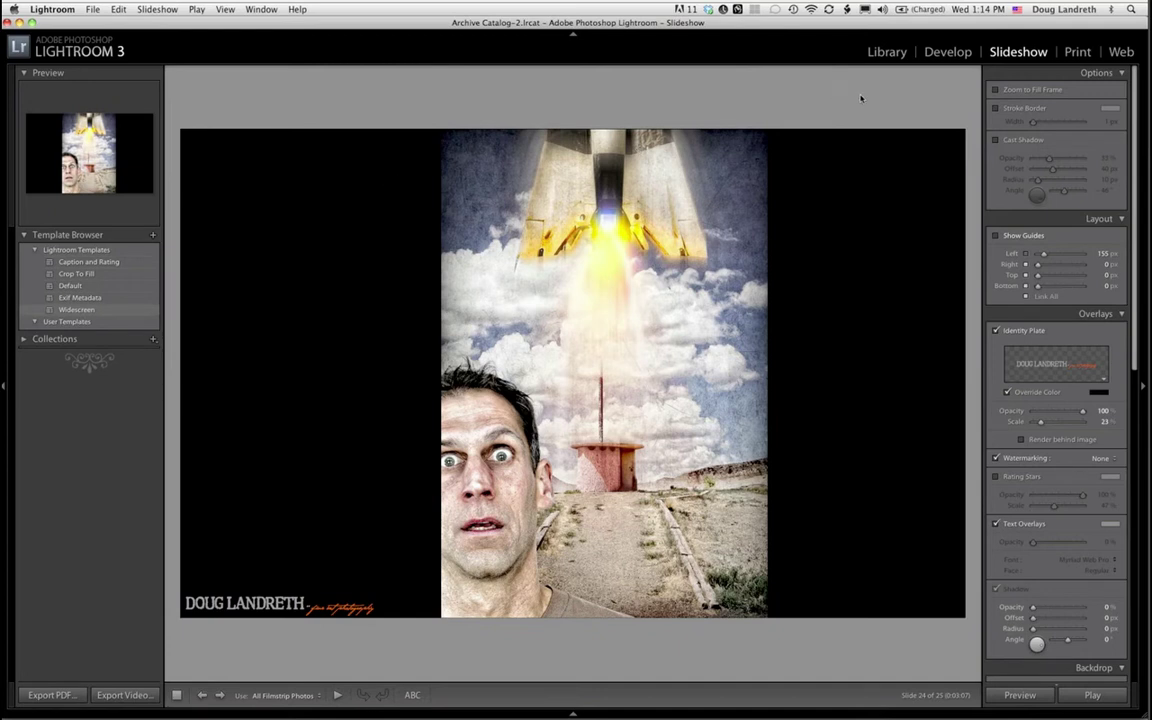
key("g")
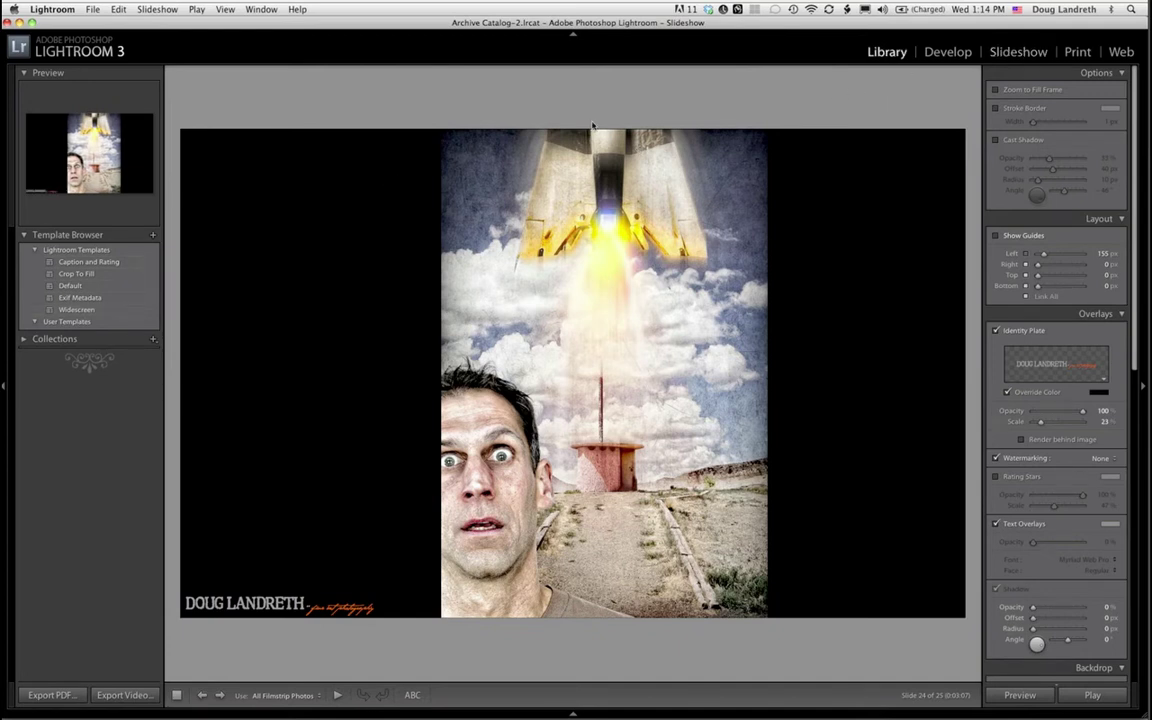
scroll(592, 125, "down", 1)
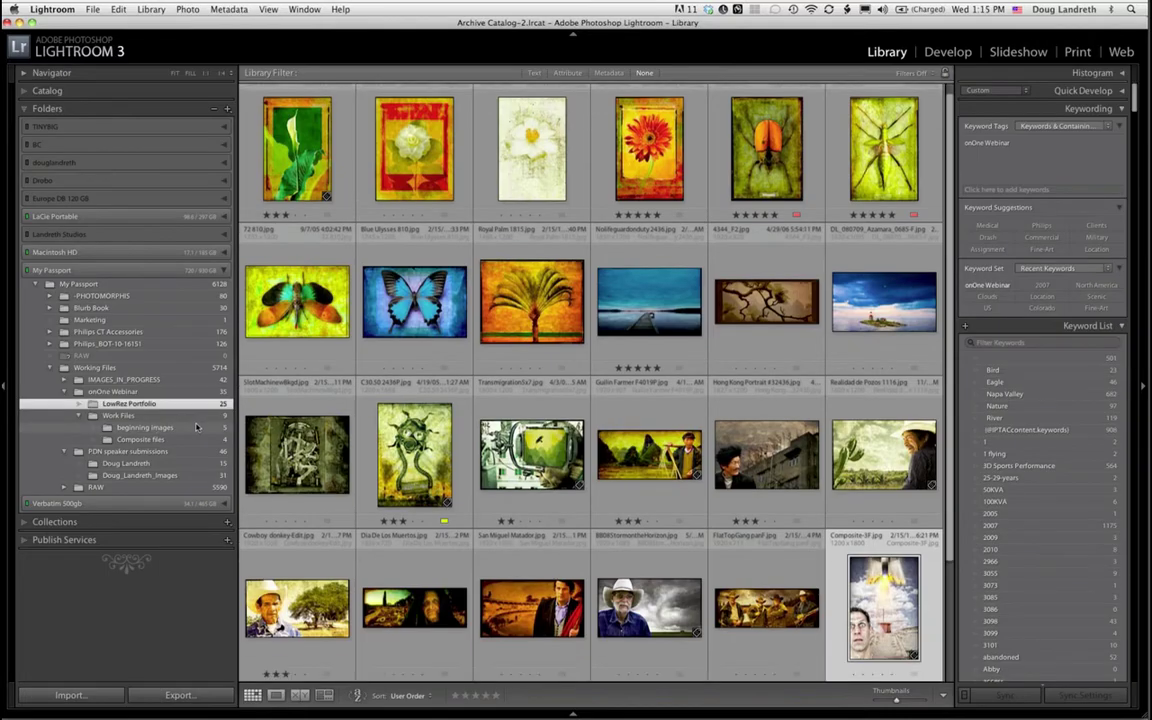
left_click(185, 427)
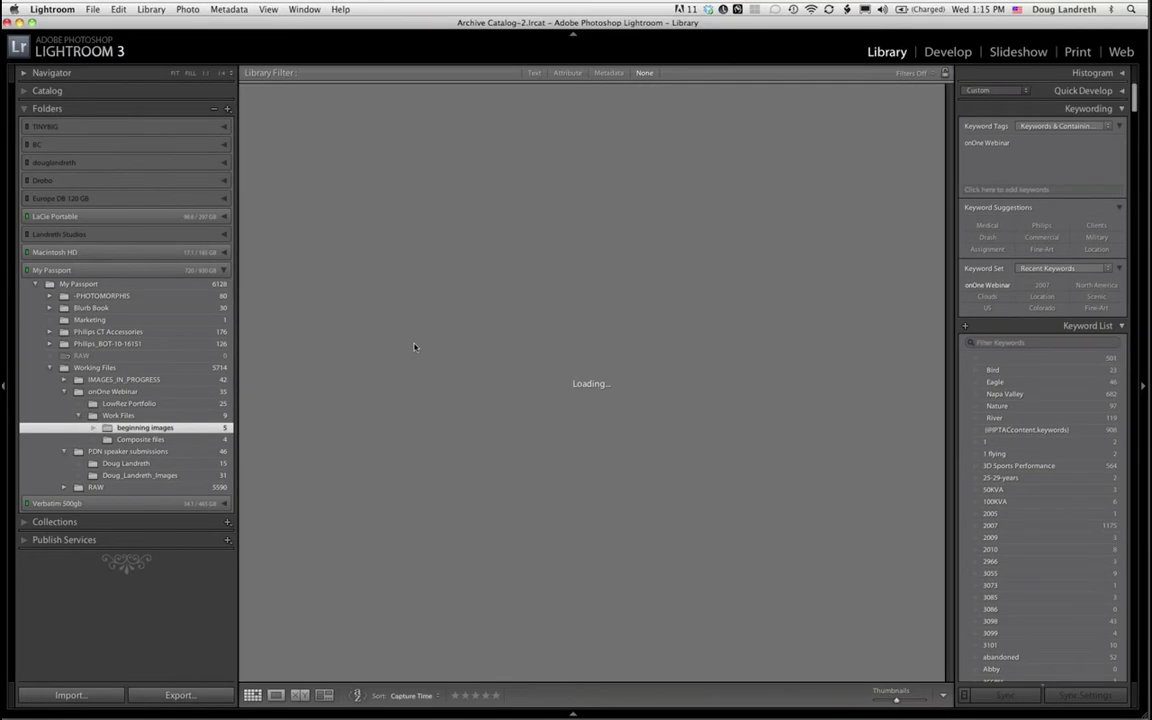
Step: View Rest-stop.tif and Clouds.tif enlarged in turn, look at Rest-stop.tif once more, and return to the thumbnail grid
left_click(532, 165)
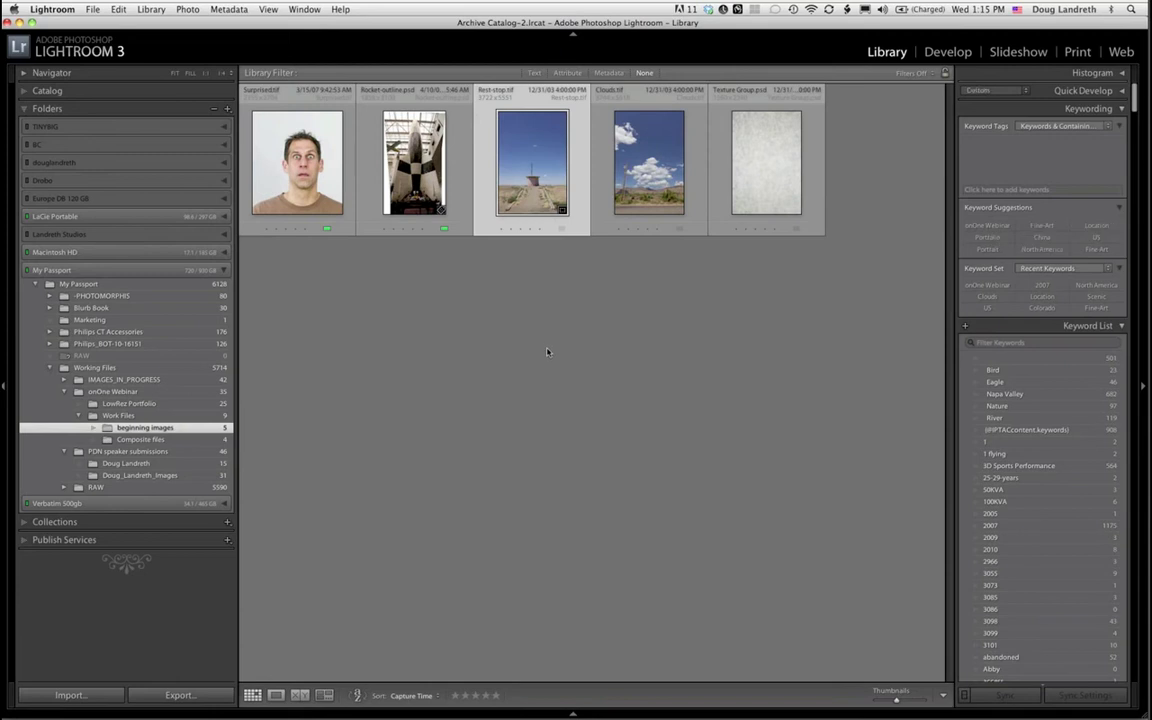
key("e")
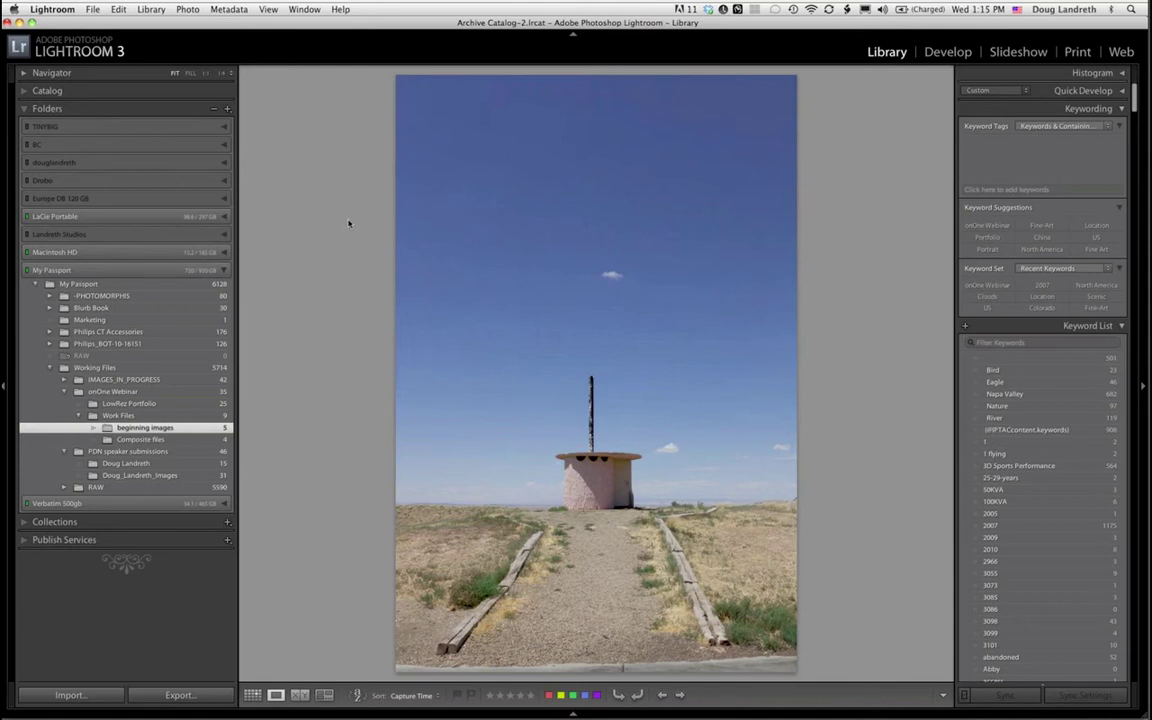
left_click(253, 697)
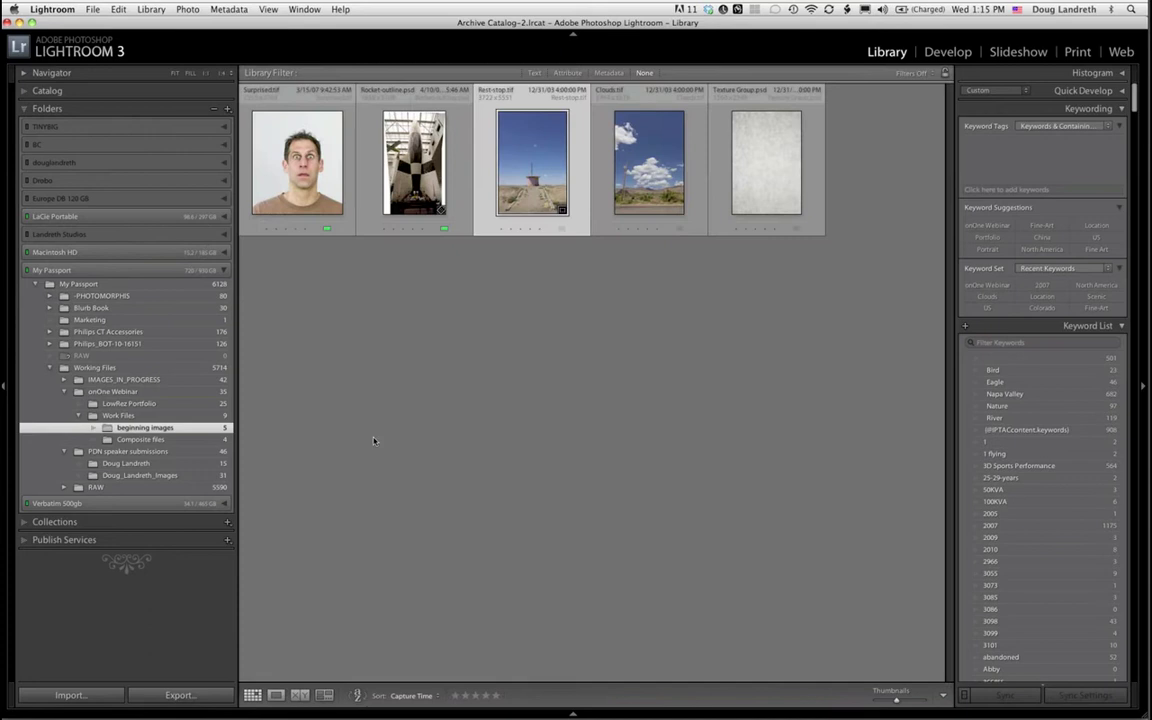
left_click(648, 178)
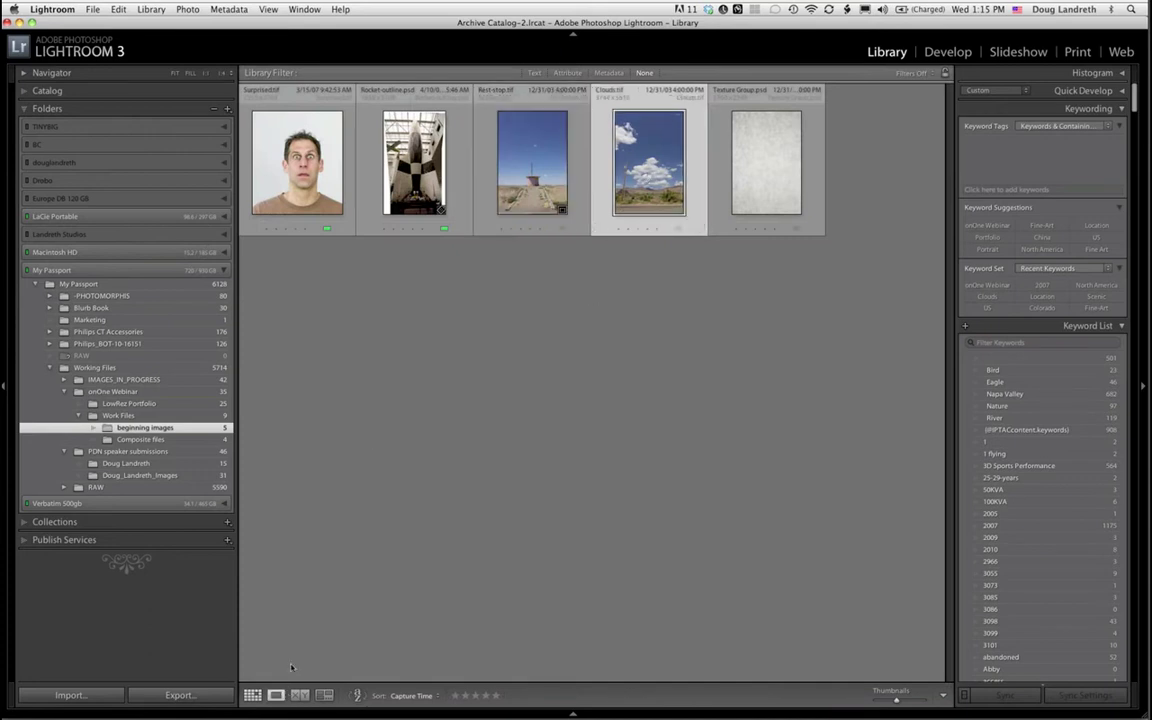
key("e")
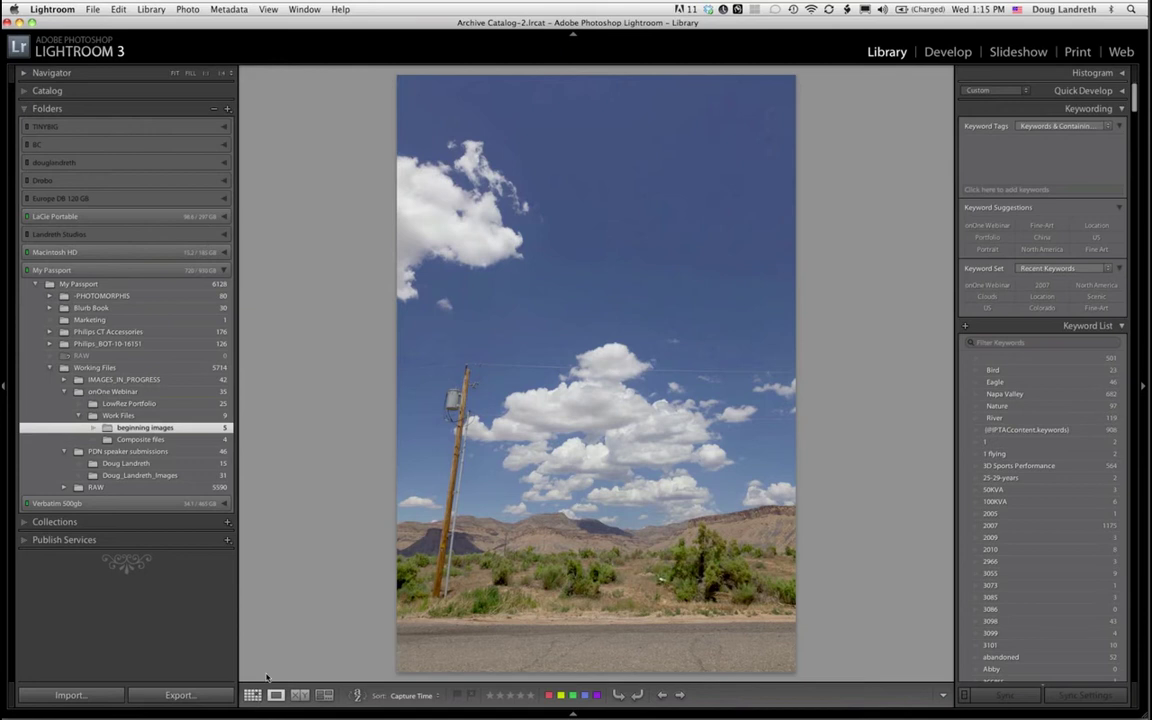
key("g")
left_click_drag(503, 240, 481, 158)
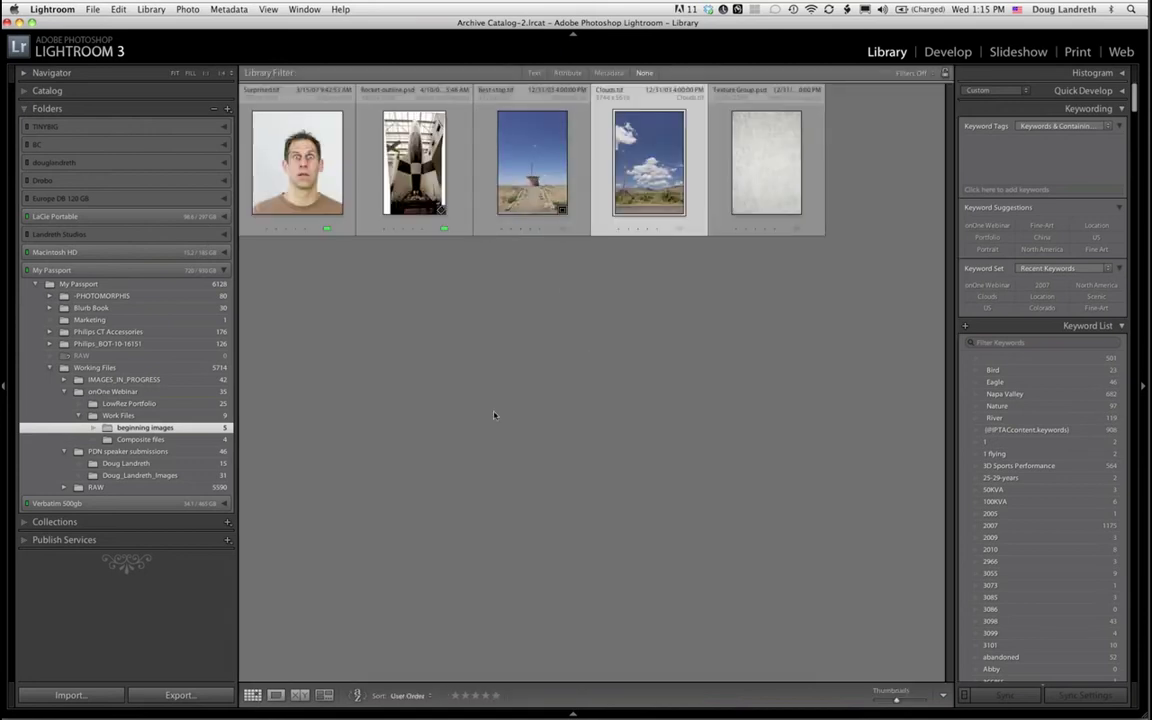
left_click(478, 176)
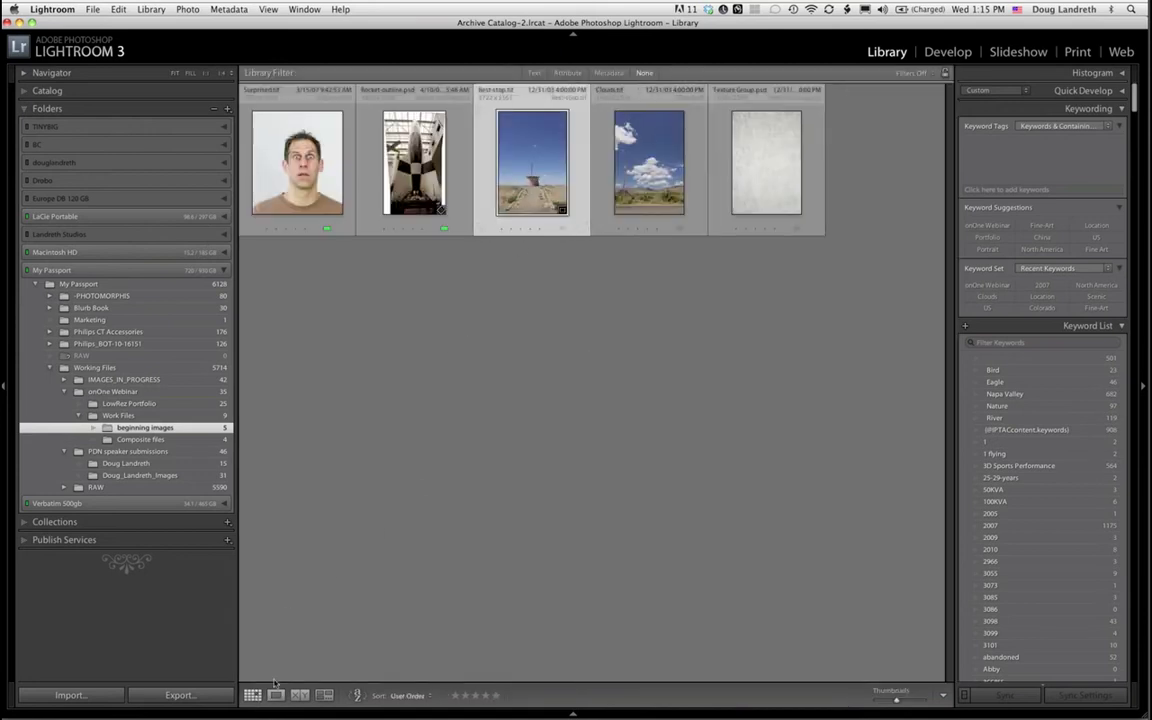
key("e")
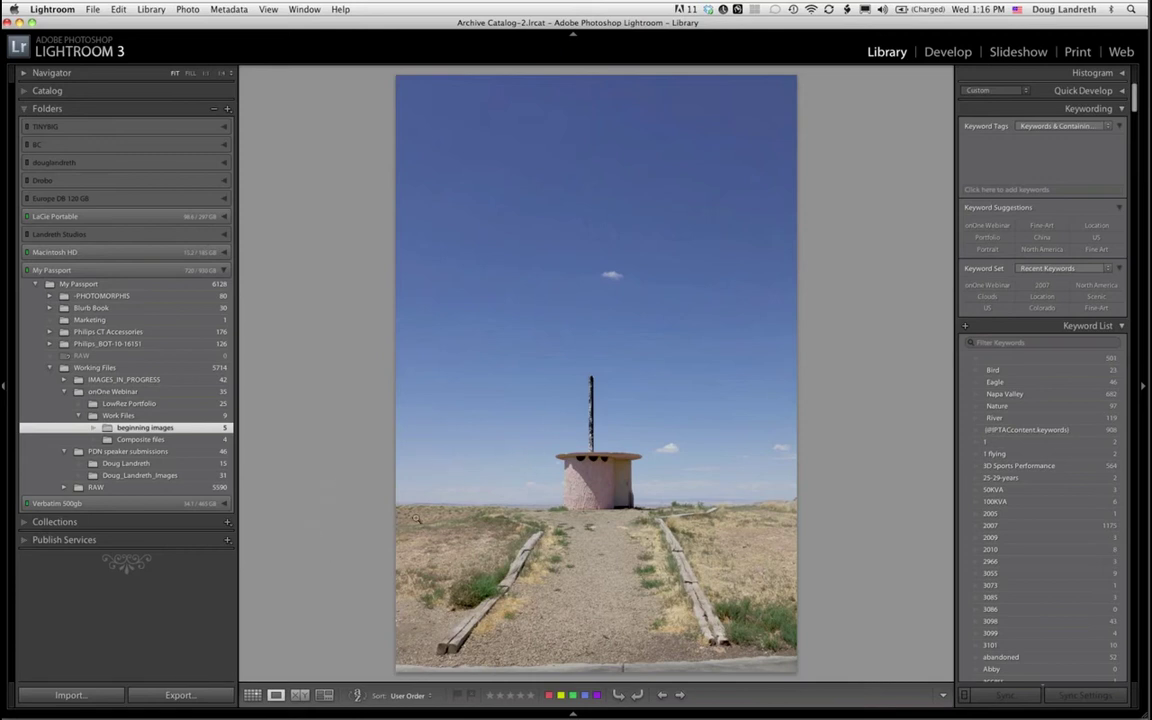
key("g")
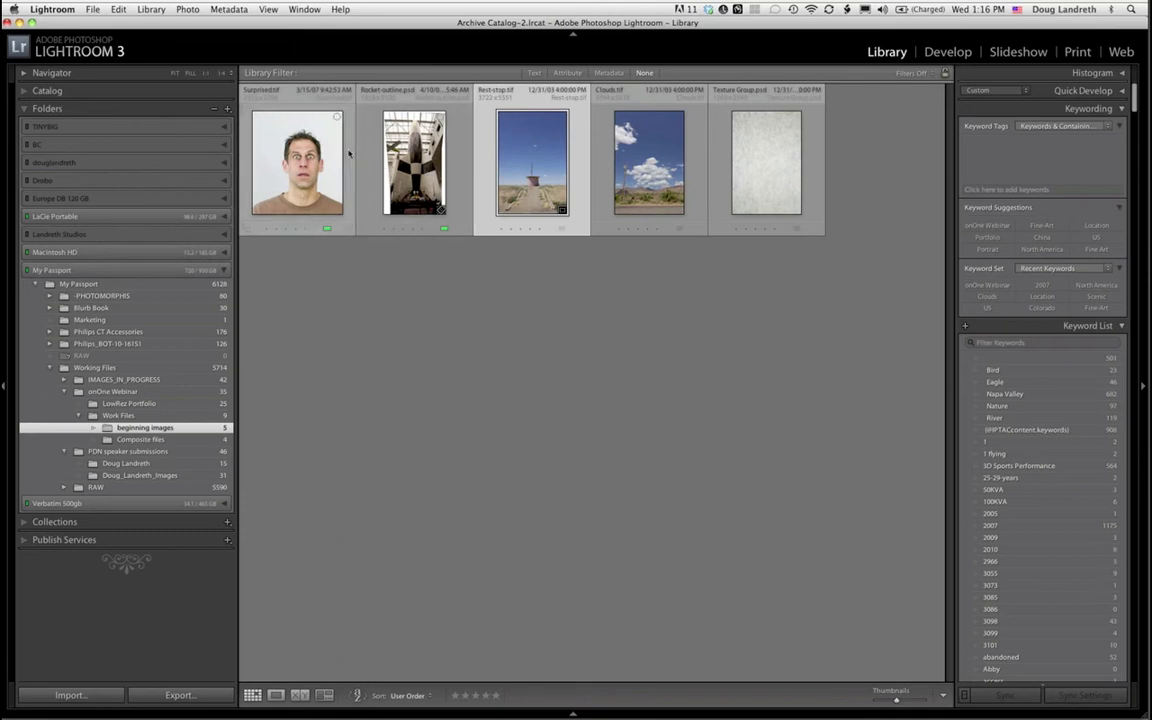
Step: Survey all five photos of the folder side by side with the side panels hidden, and bring the panels back
left_click(287, 163)
left_click(650, 165, "shift")
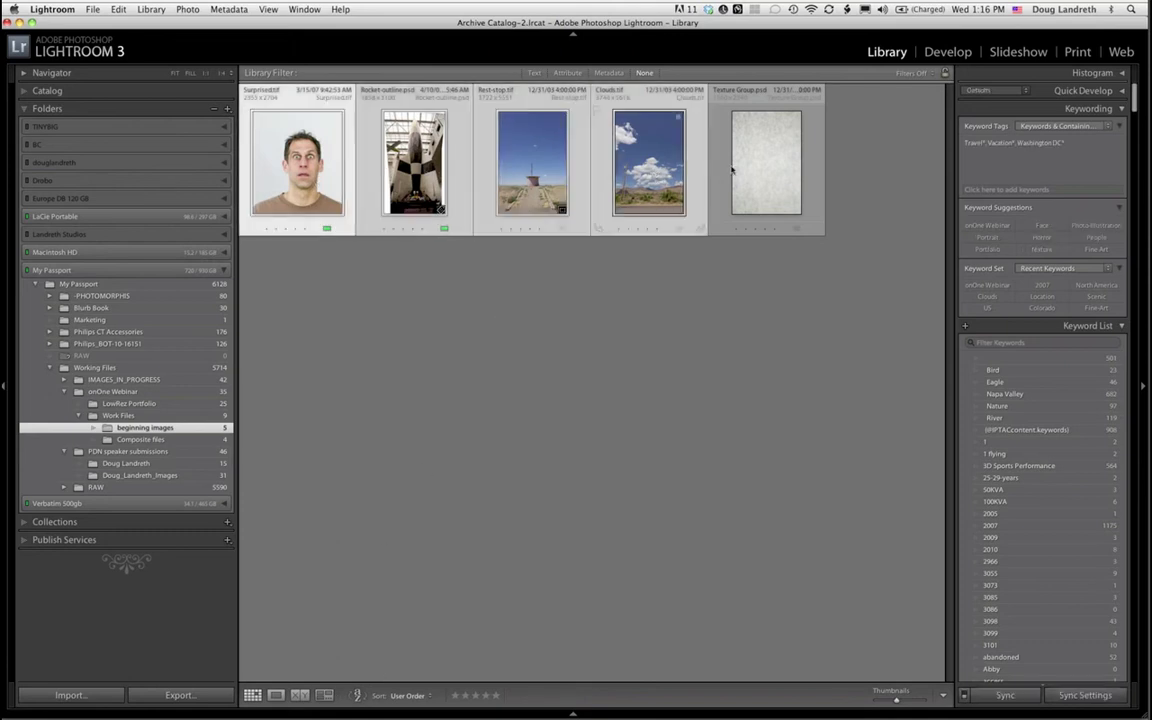
left_click(731, 170, "shift")
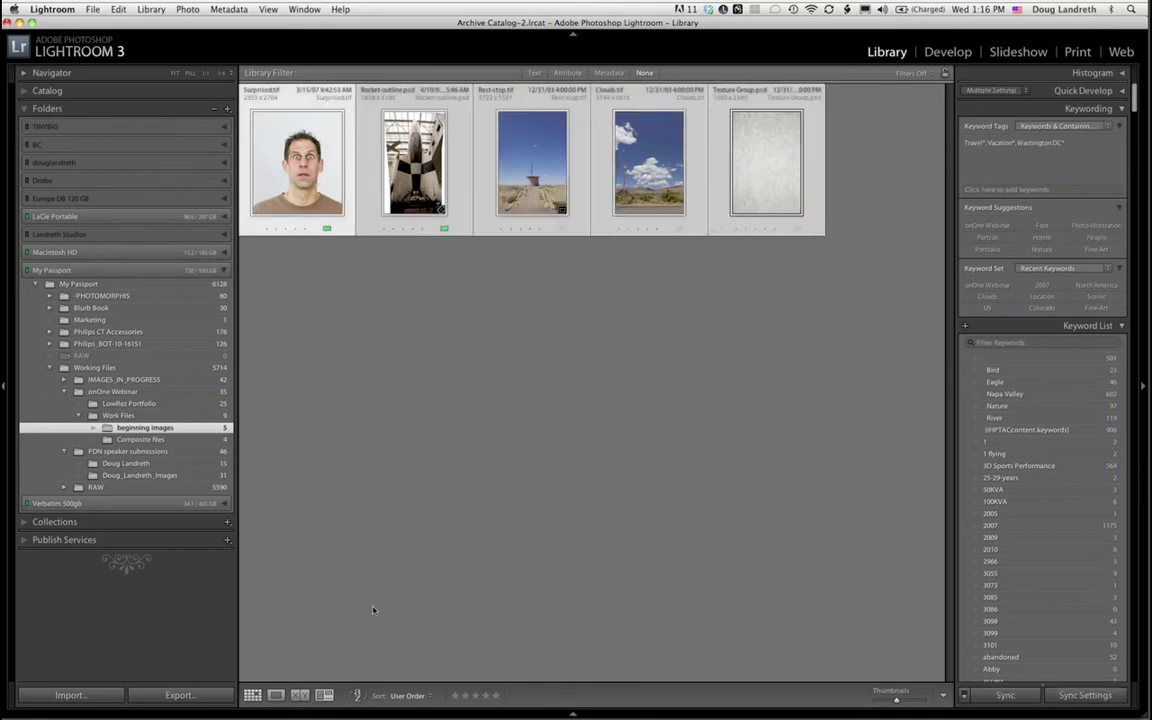
key("n")
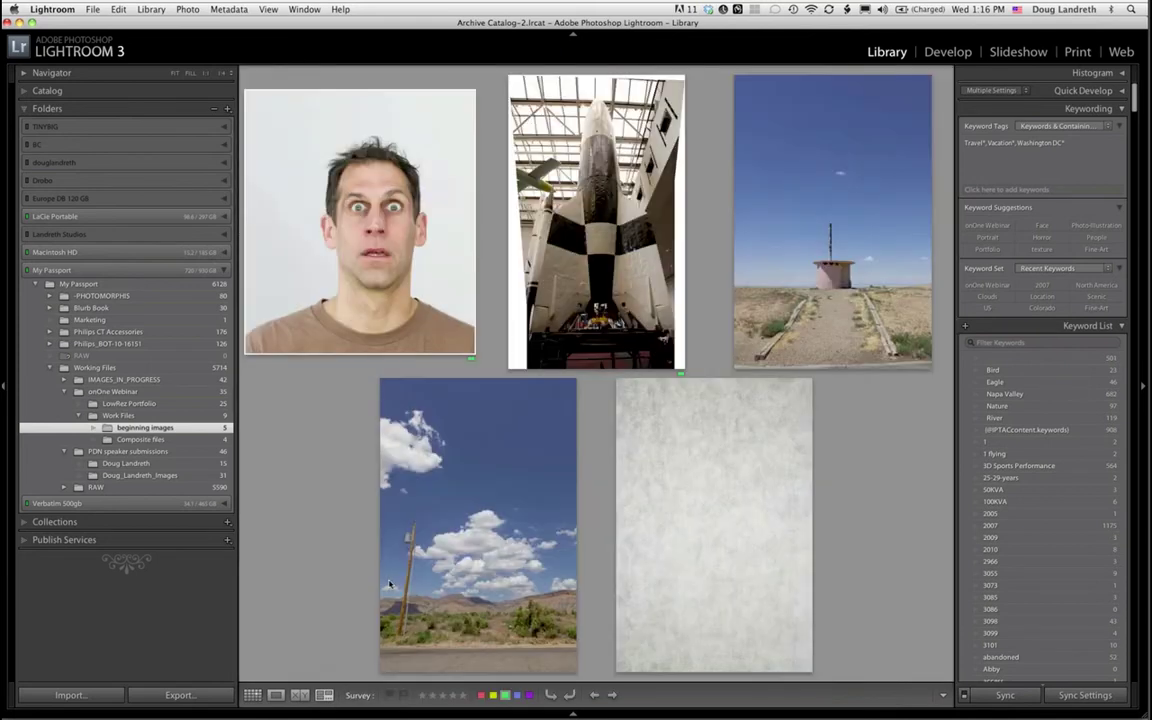
key("Tab")
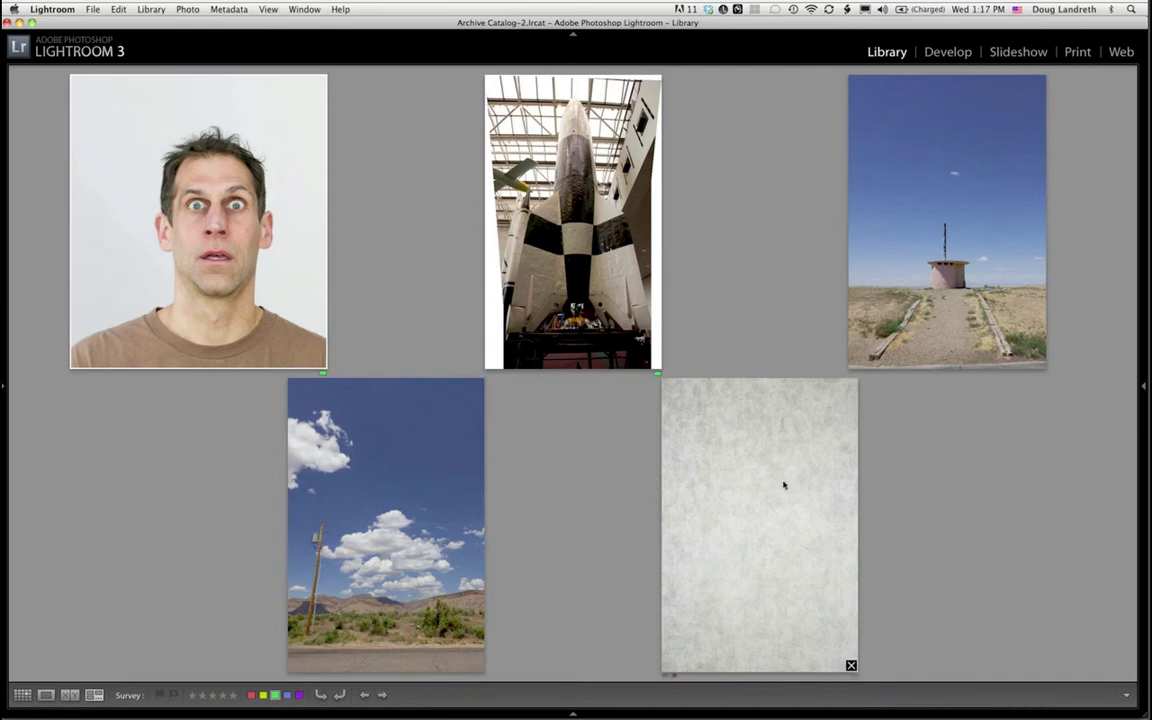
left_click(784, 485)
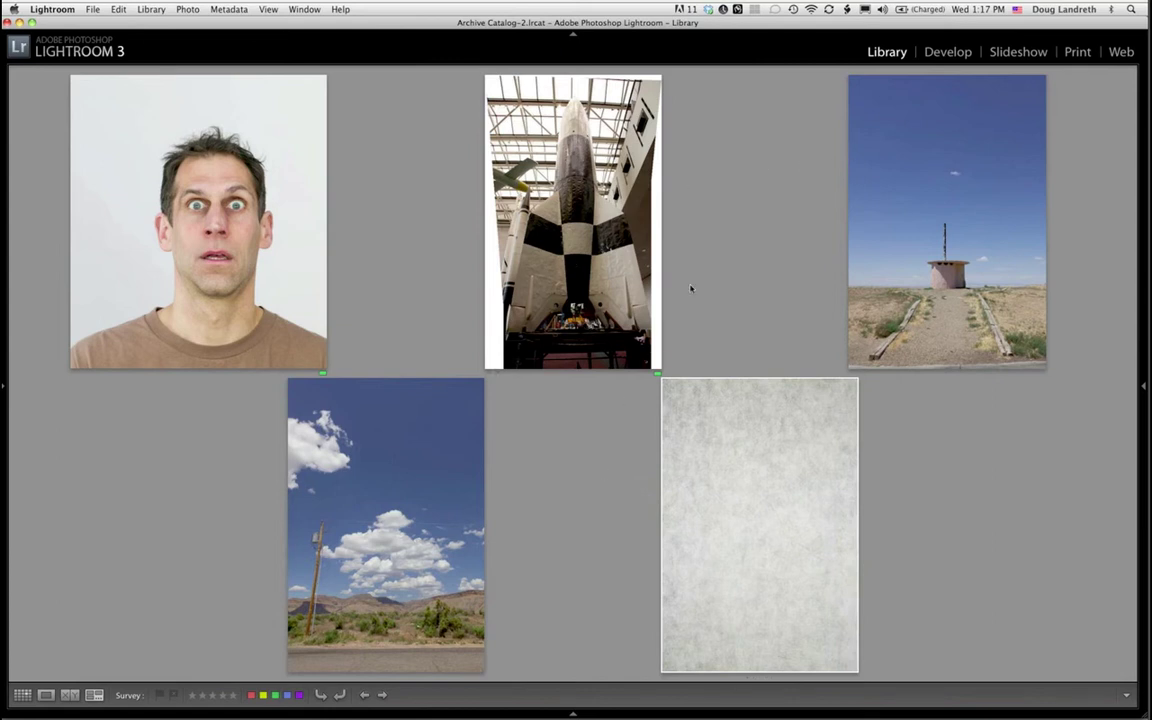
left_click(893, 205)
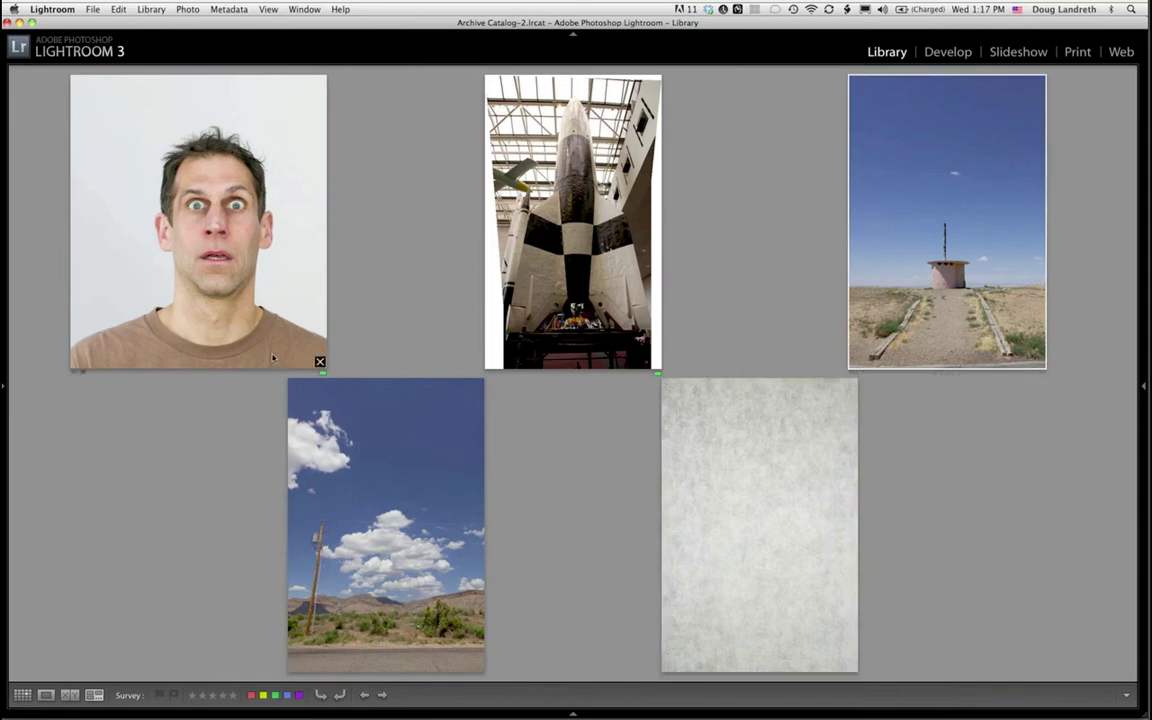
key("Tab")
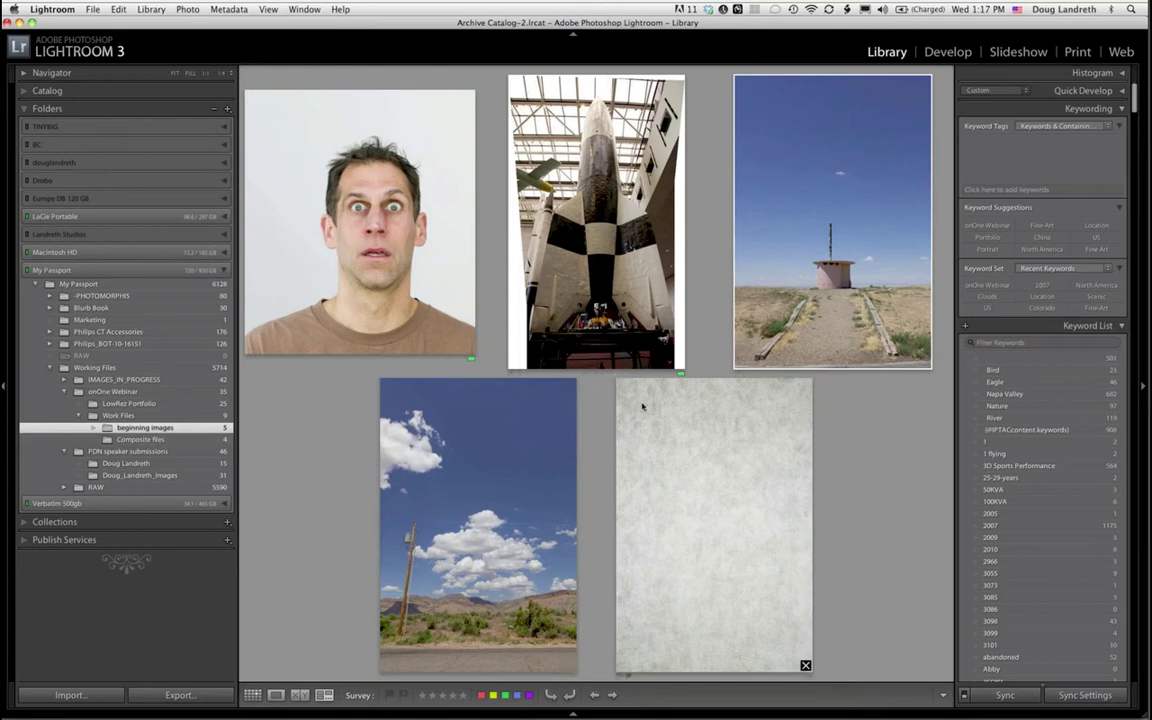
Step: Switch to Adobe Photoshop CS5 and move the collapsed panel dock and the Layers panel slightly inward from the screen edge
key("super+Tab")
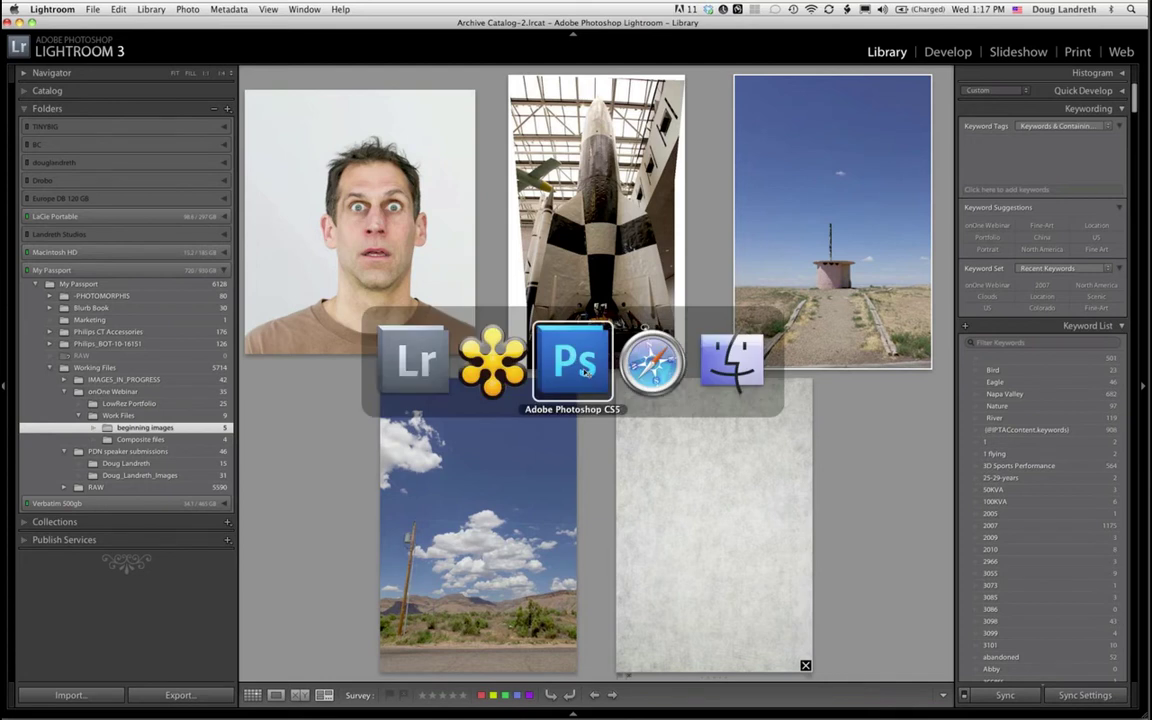
left_click(576, 362)
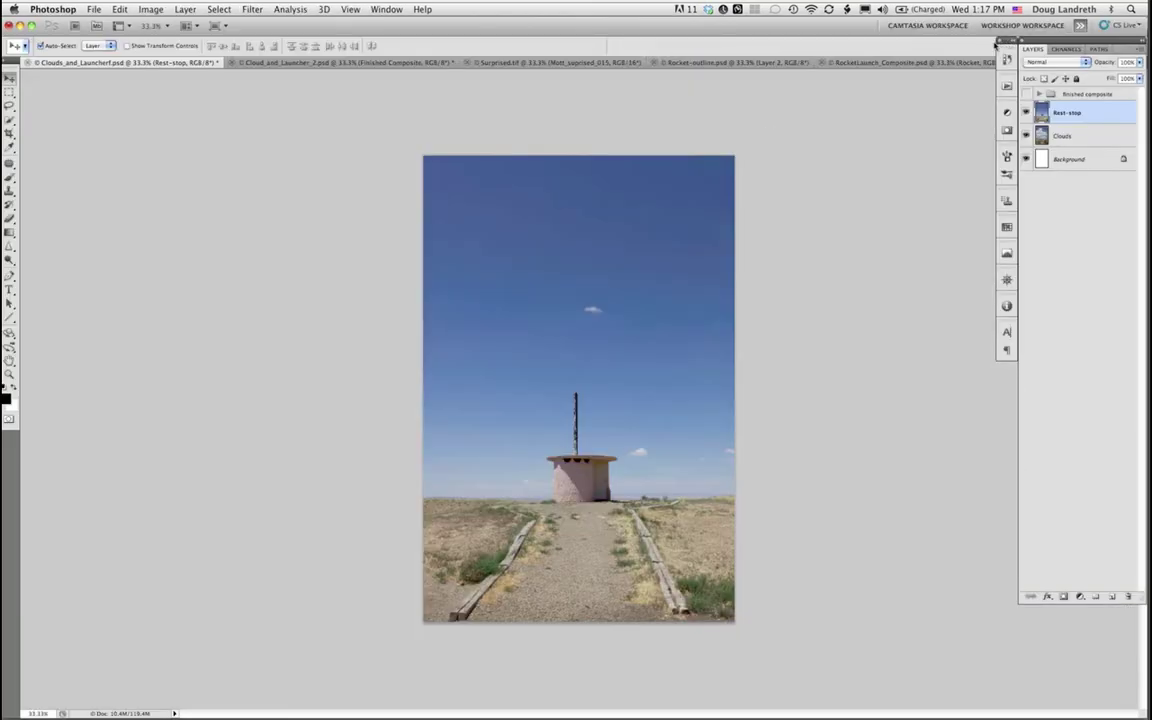
left_click_drag(994, 44, 975, 44)
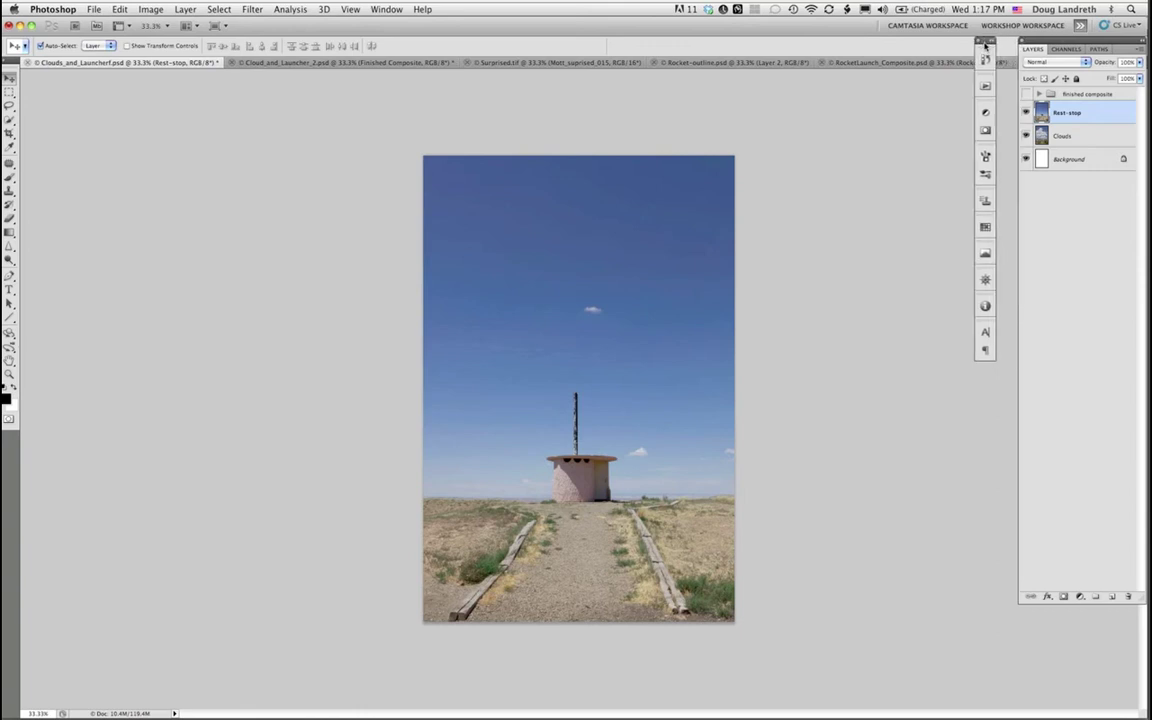
left_click_drag(1048, 42, 1028, 42)
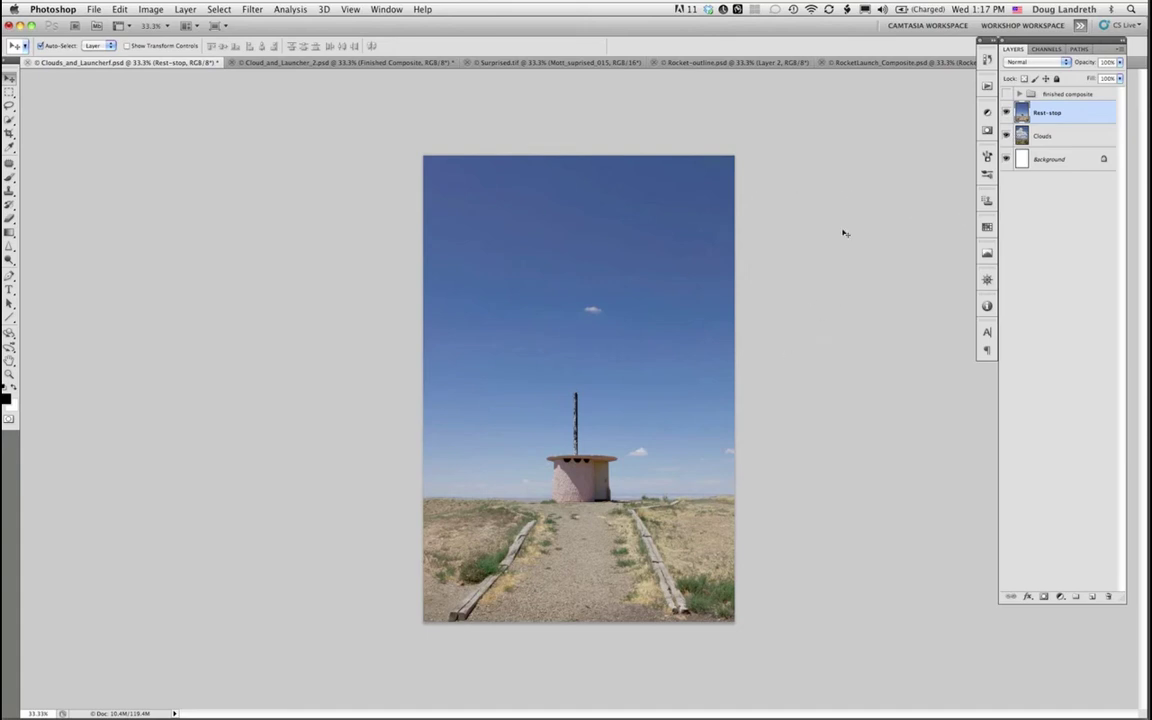
Step: Hide the Rest-stop layer to inspect the Clouds layer beneath it, and show and reselect the Rest-stop layer
left_click(1007, 113)
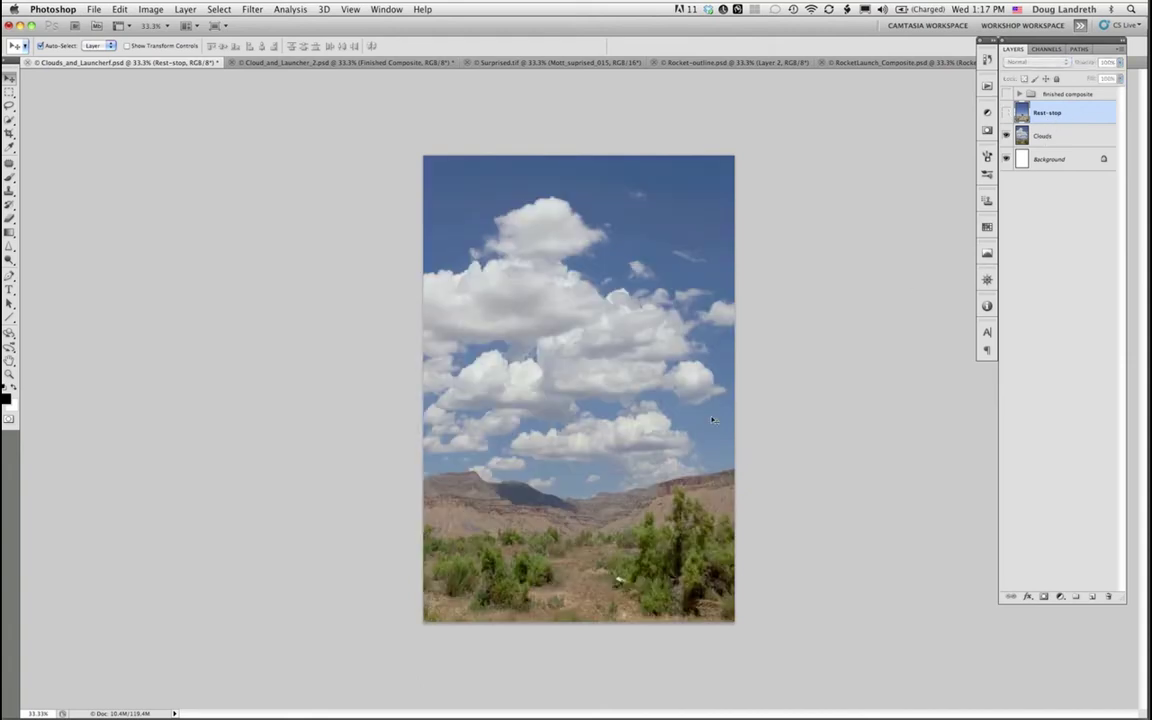
left_click(623, 286)
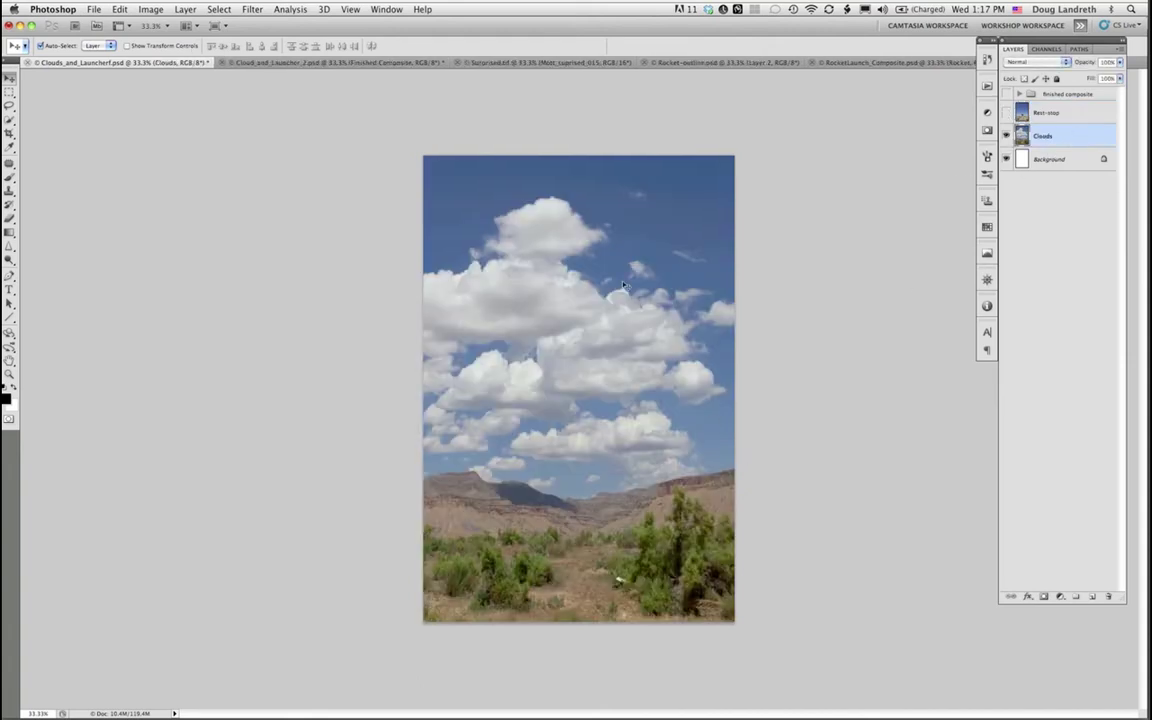
left_click(1007, 113)
left_click(1065, 114)
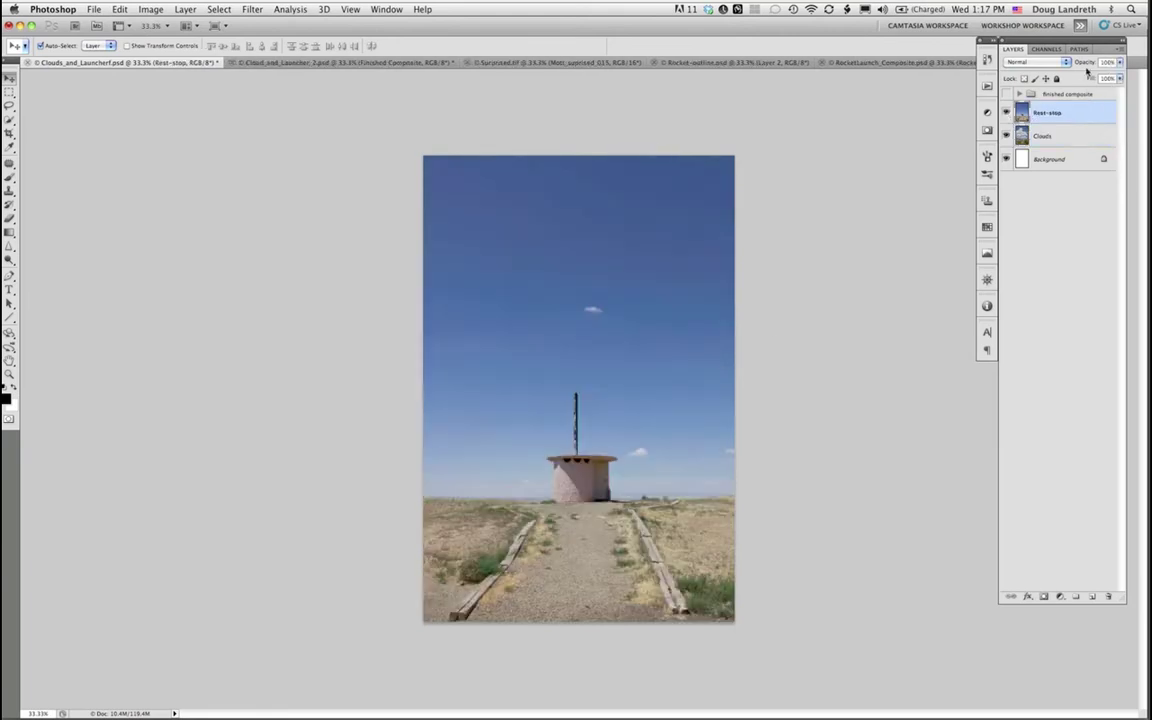
Step: Temporarily lower the Rest-stop layer's opacity to compare it with the Clouds layer, and restore it to 100%
left_click_drag(1092, 63, 1085, 64)
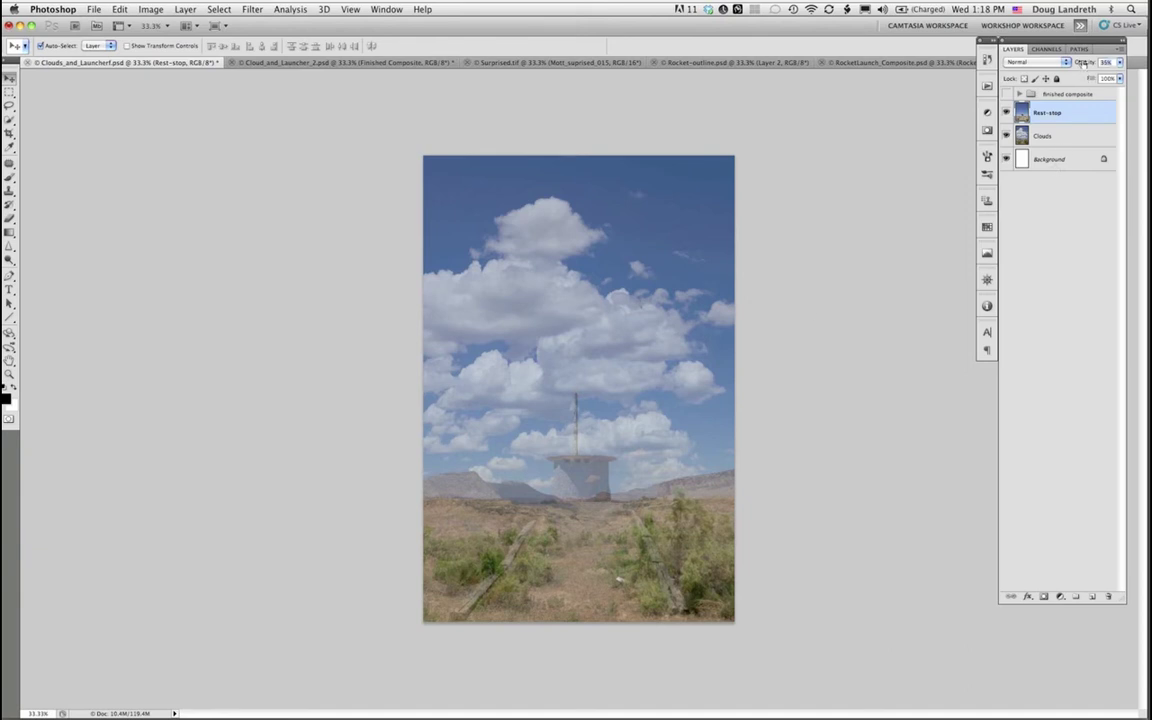
left_click_drag(1085, 63, 1118, 62)
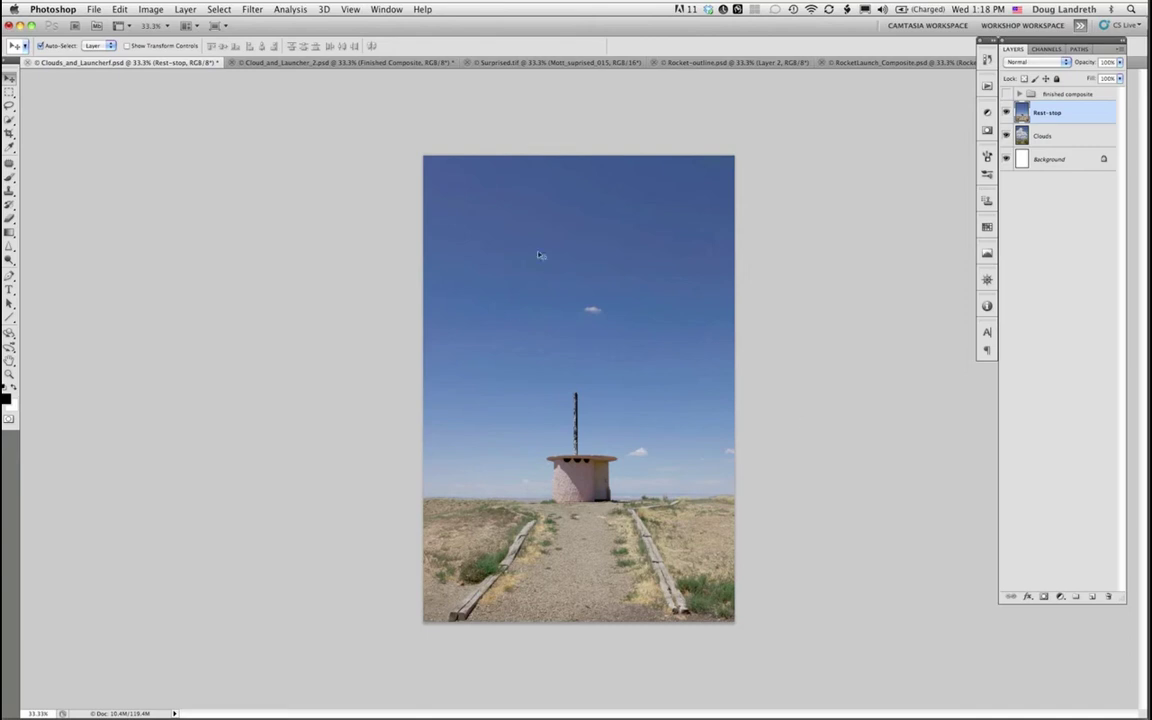
left_click(1006, 112)
left_click(1006, 112)
Step: Add a layer mask to the Rest-stop layer and check the Clouds layer beneath by briefly hiding the masked layer
left_click(1043, 597)
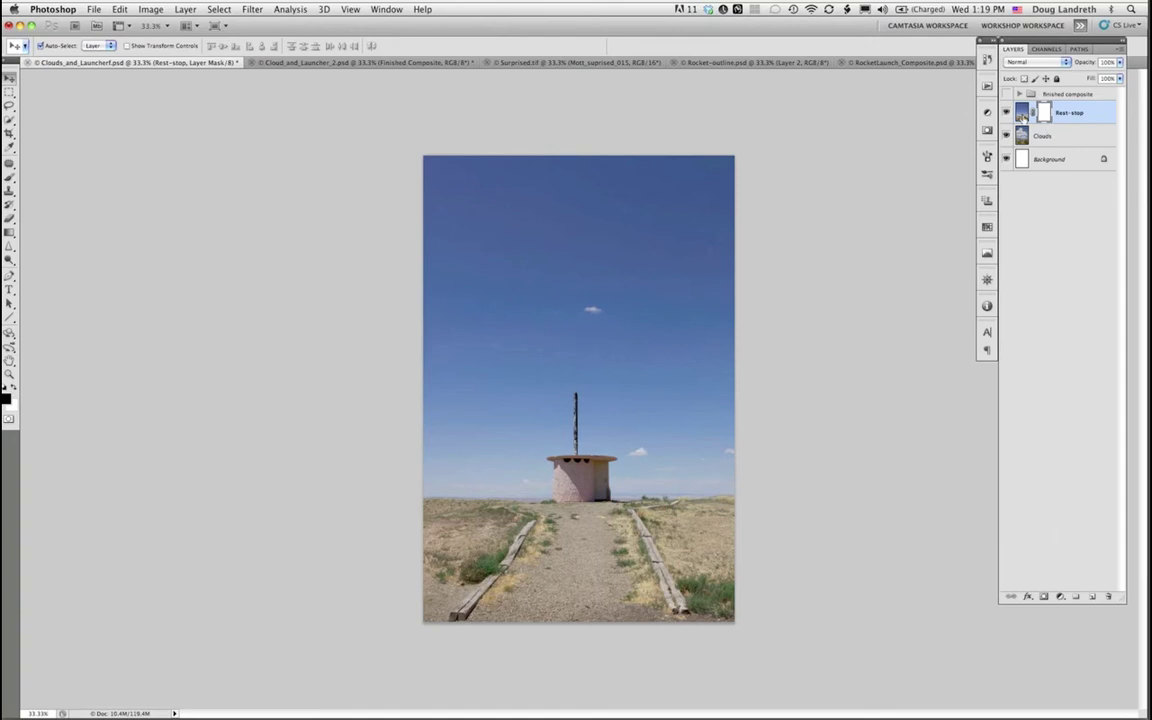
left_click(1006, 112)
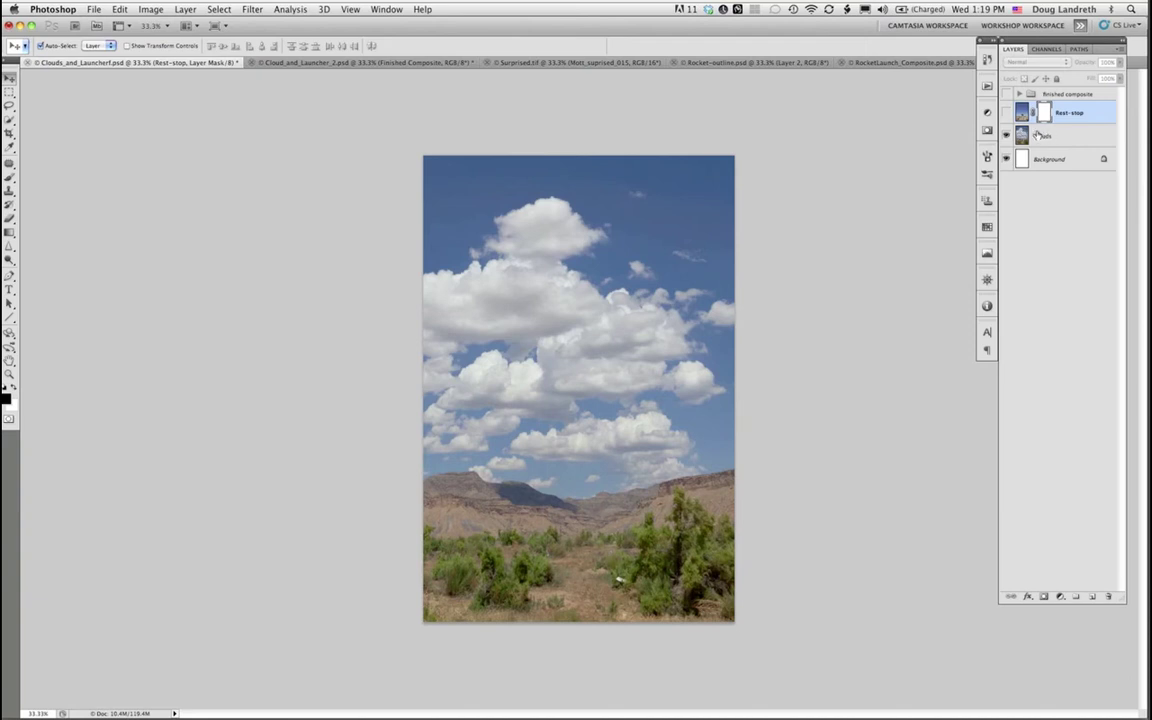
left_click(1007, 112)
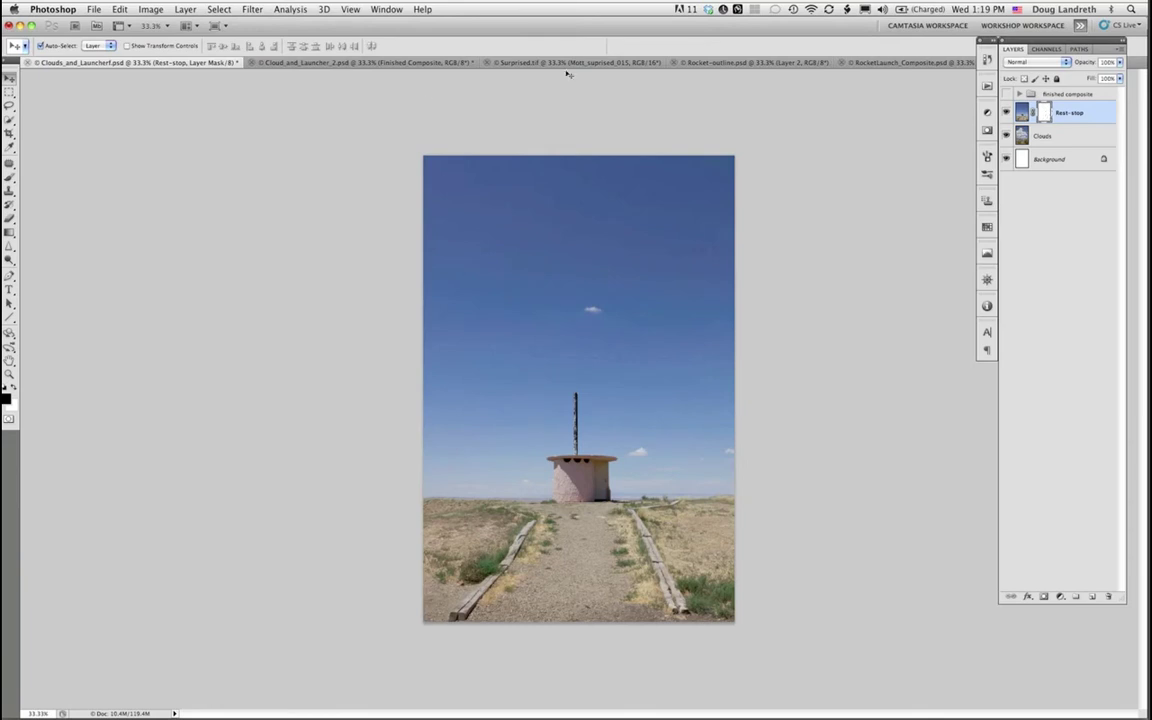
Step: Open the Rest-stop layer in Mask Pro 4.1, nudge its window away from the screen corner and enlarge the window
left_click(94, 9)
mouse_move(155, 306)
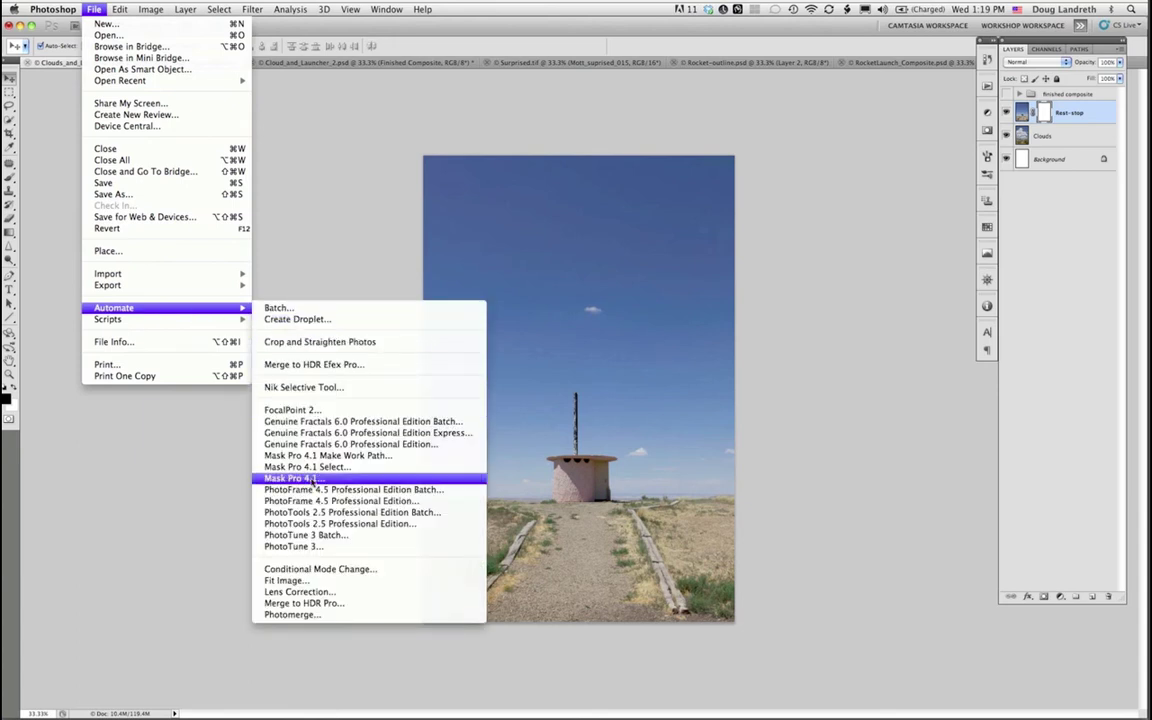
left_click(288, 478)
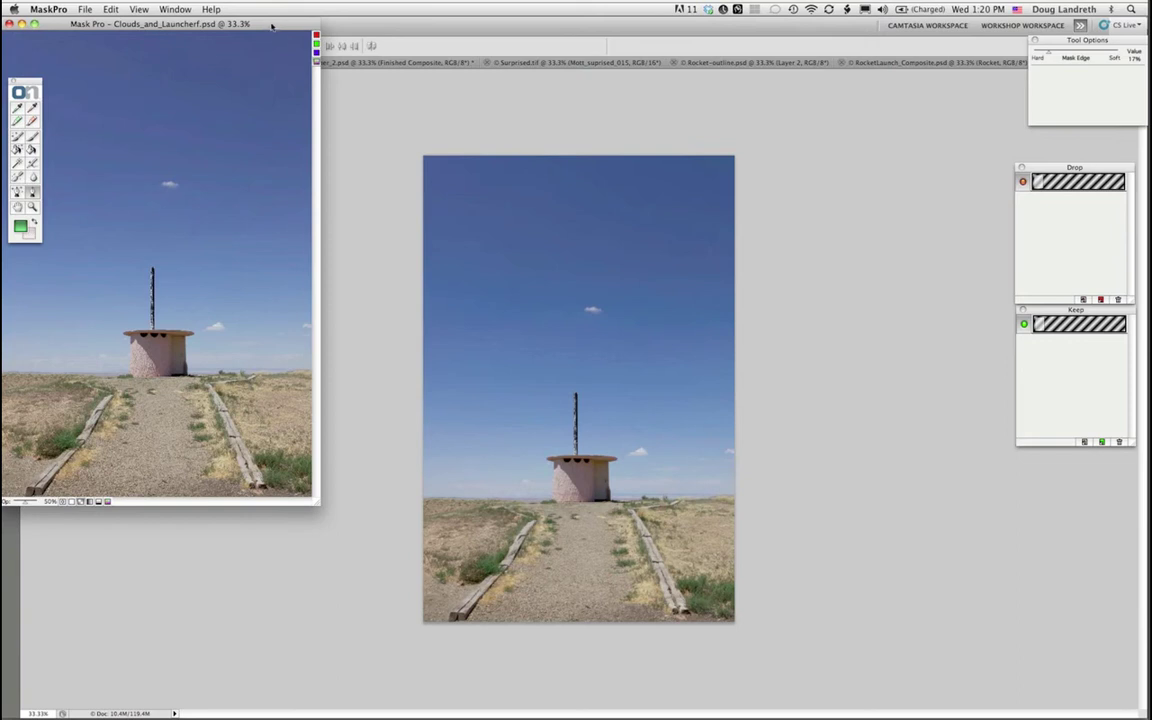
left_click_drag(271, 26, 307, 43)
left_click(175, 9)
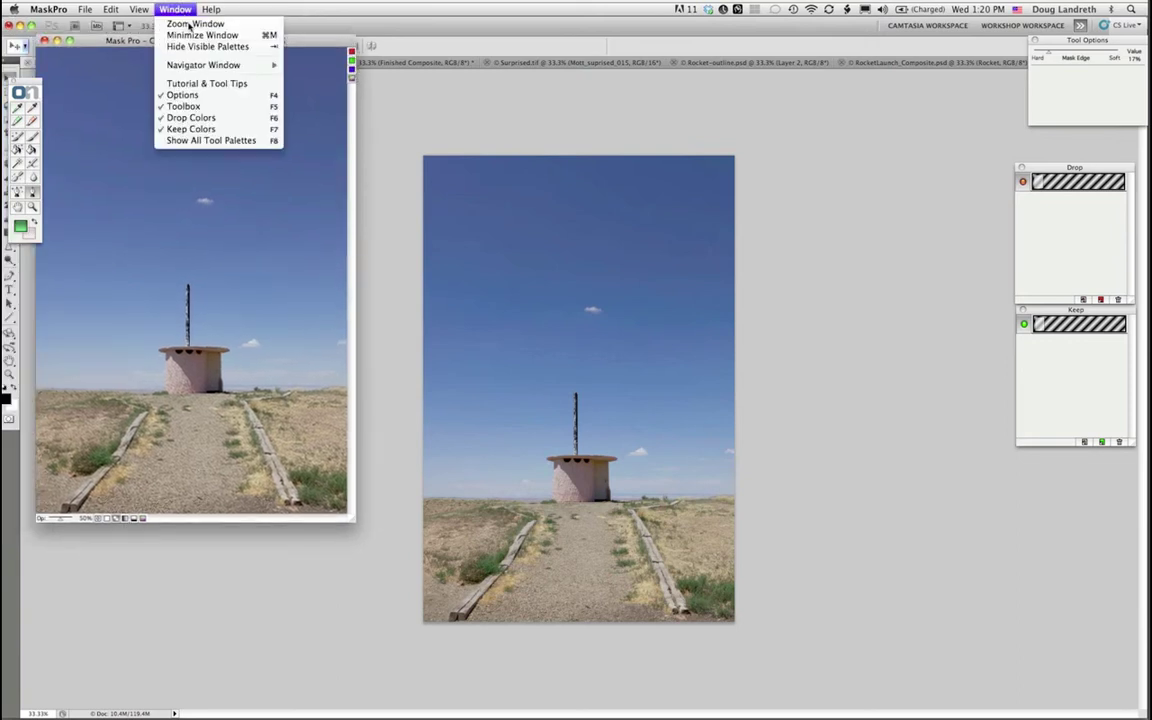
left_click(189, 24)
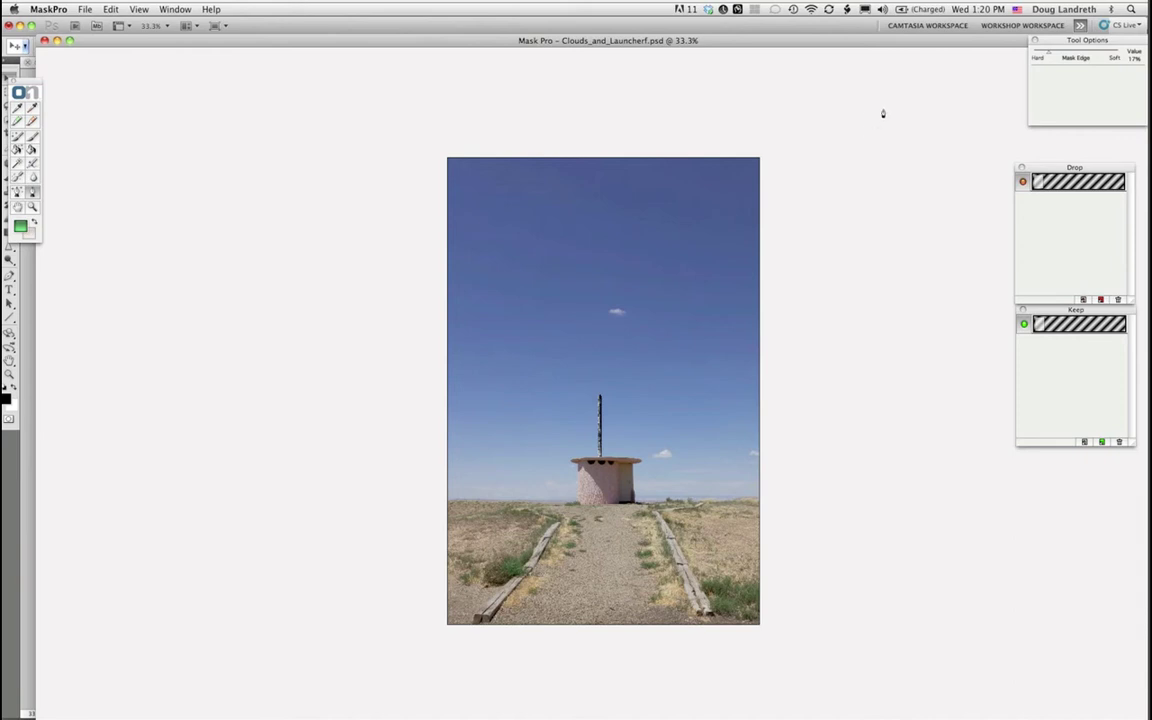
Step: Move the Tool Options, Drop and Keep palettes inward, place the toolbox nearer the image, and save and apply to return to Photoshop
left_click_drag(1066, 41, 1016, 57)
left_click_drag(1048, 166, 1011, 153)
left_click_drag(1068, 309, 1030, 297)
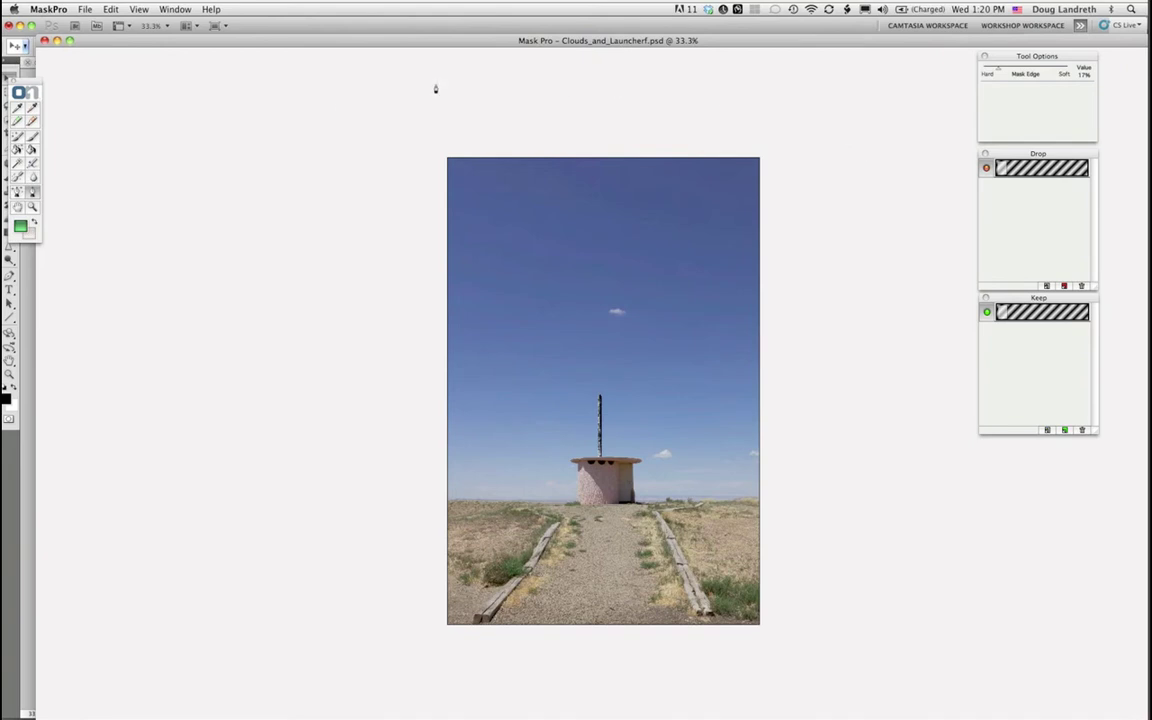
left_click_drag(38, 84, 225, 150)
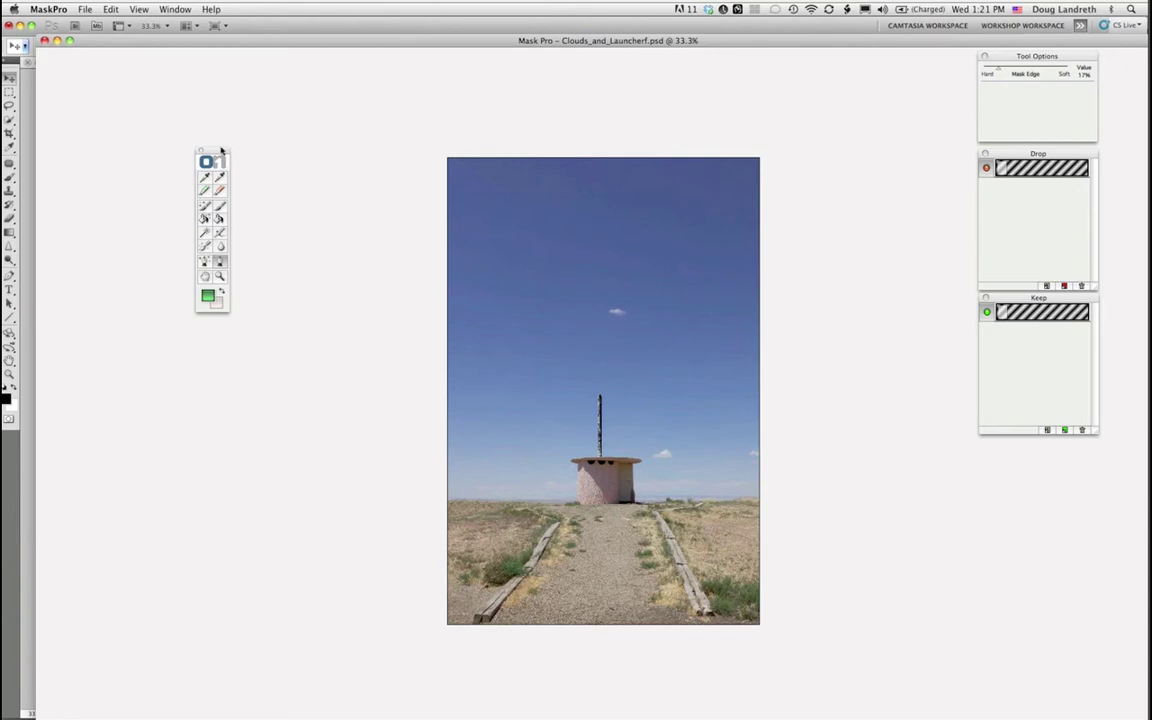
left_click_drag(227, 150, 315, 155)
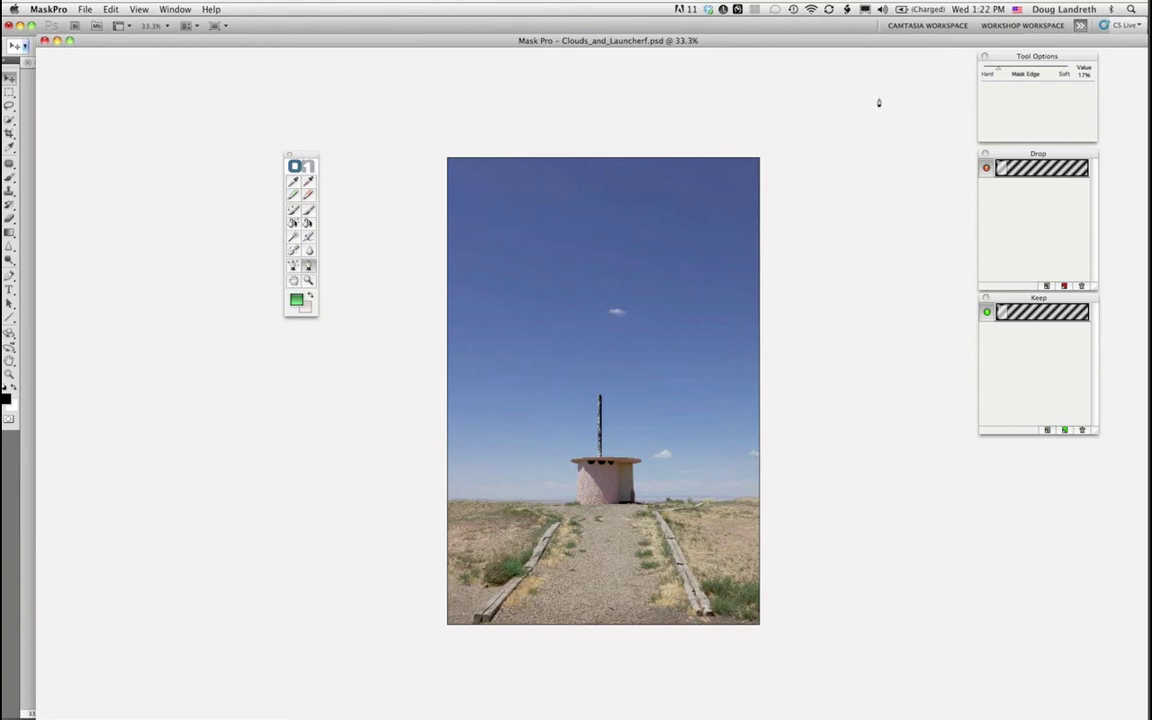
left_click(82, 9)
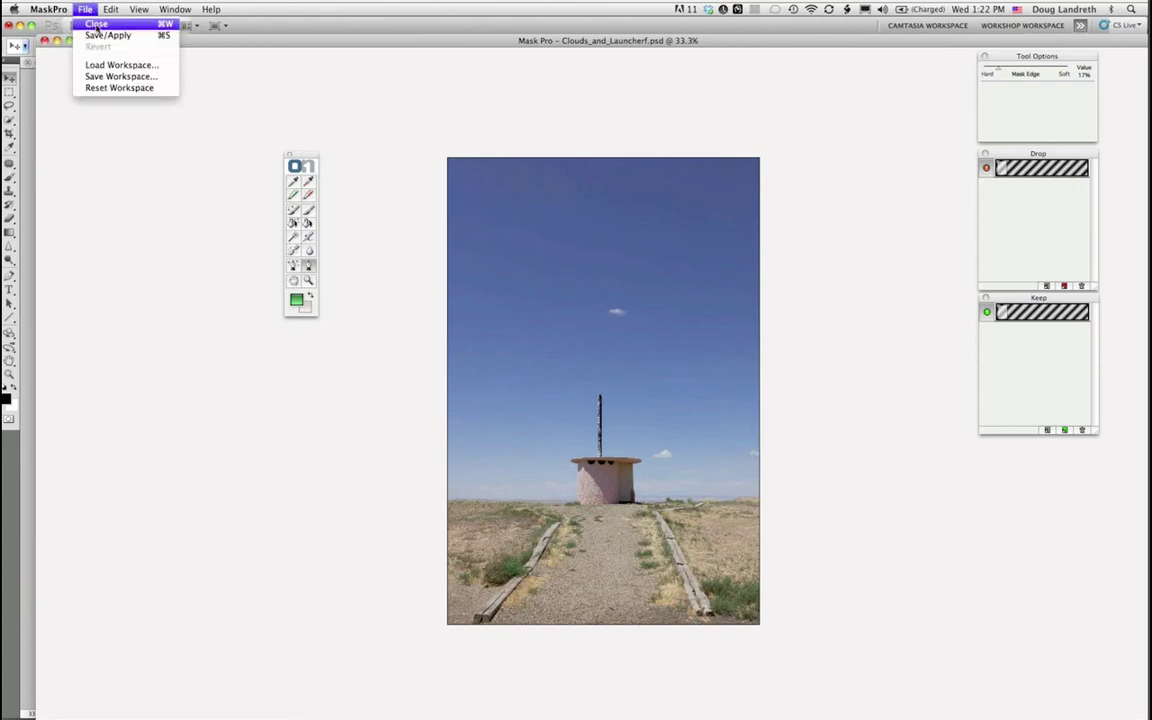
left_click(101, 37)
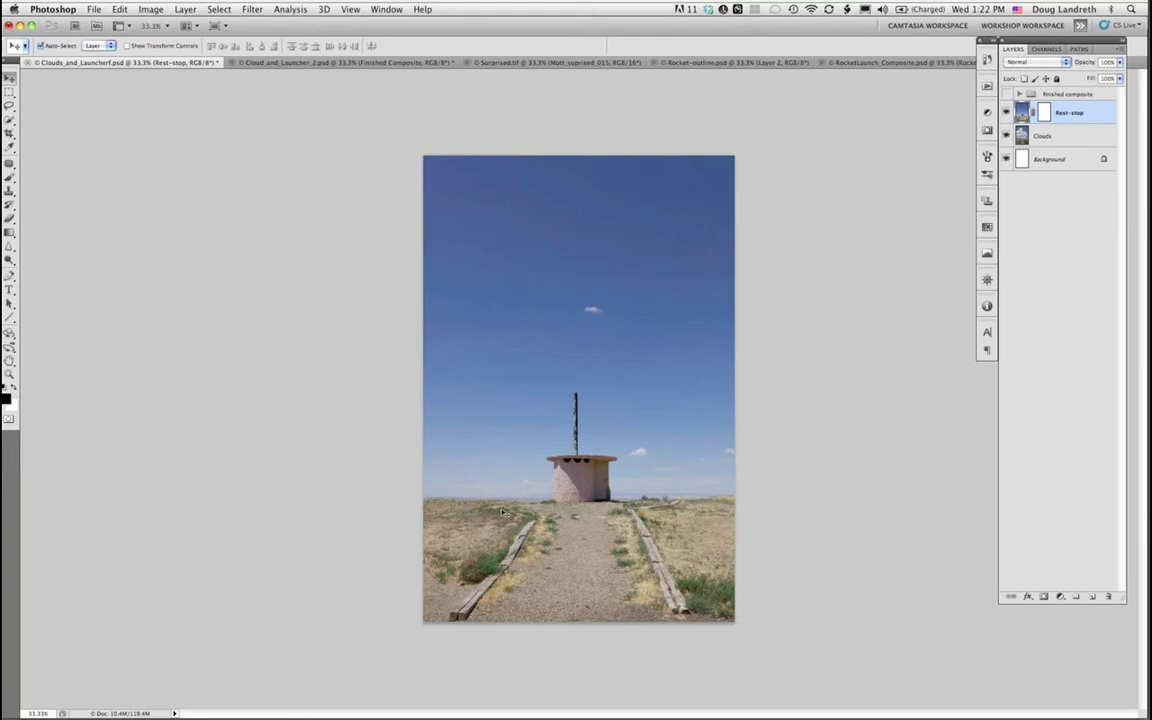
Step: Duplicate the Rest-stop layer together with its mask and hide the original Rest-stop layer
key("super+equal")
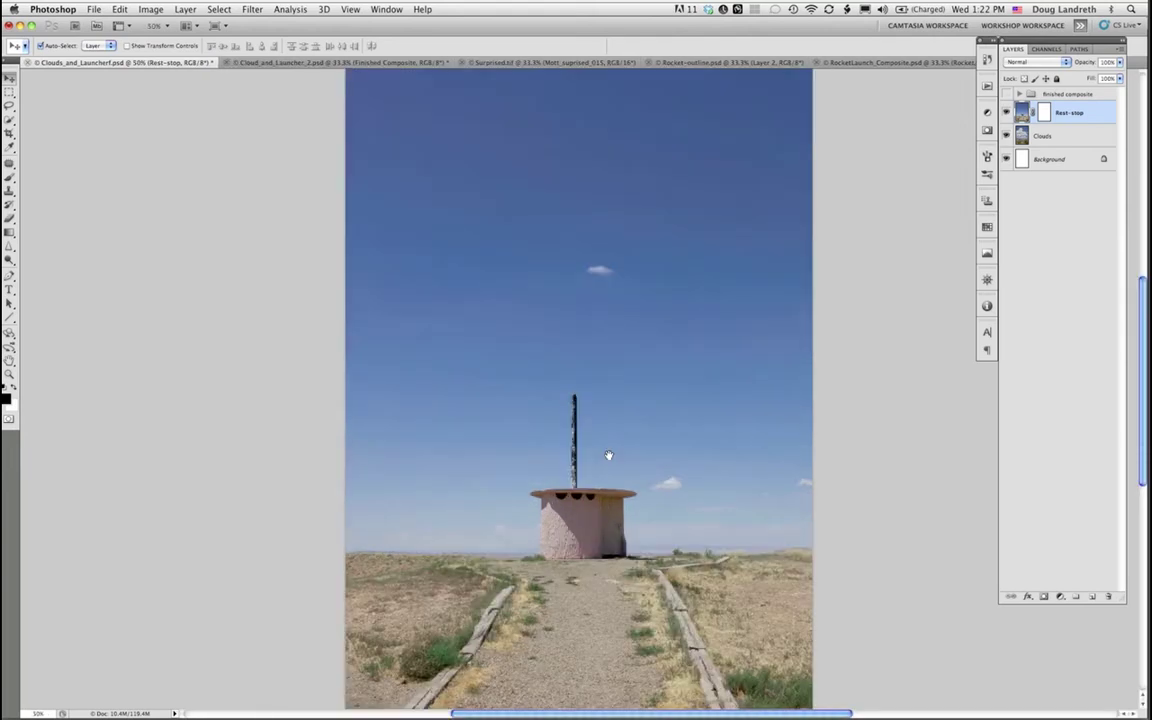
left_click_drag(607, 450, 573, 355)
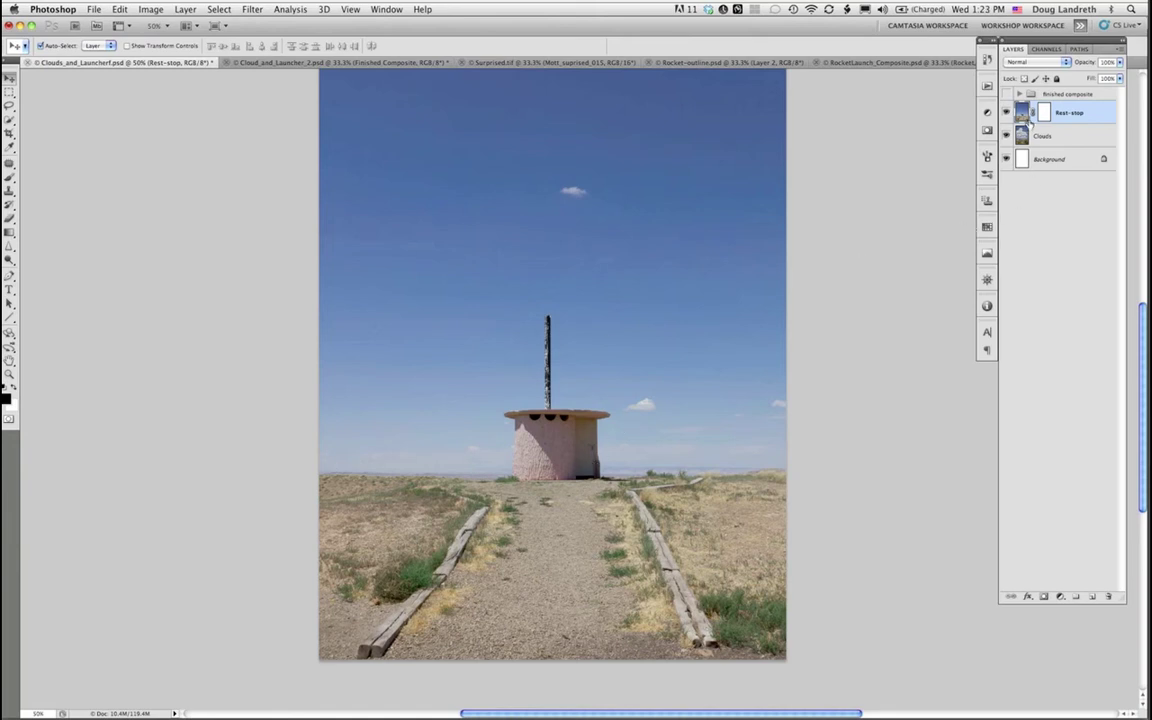
left_click_drag(1021, 113, 1096, 594)
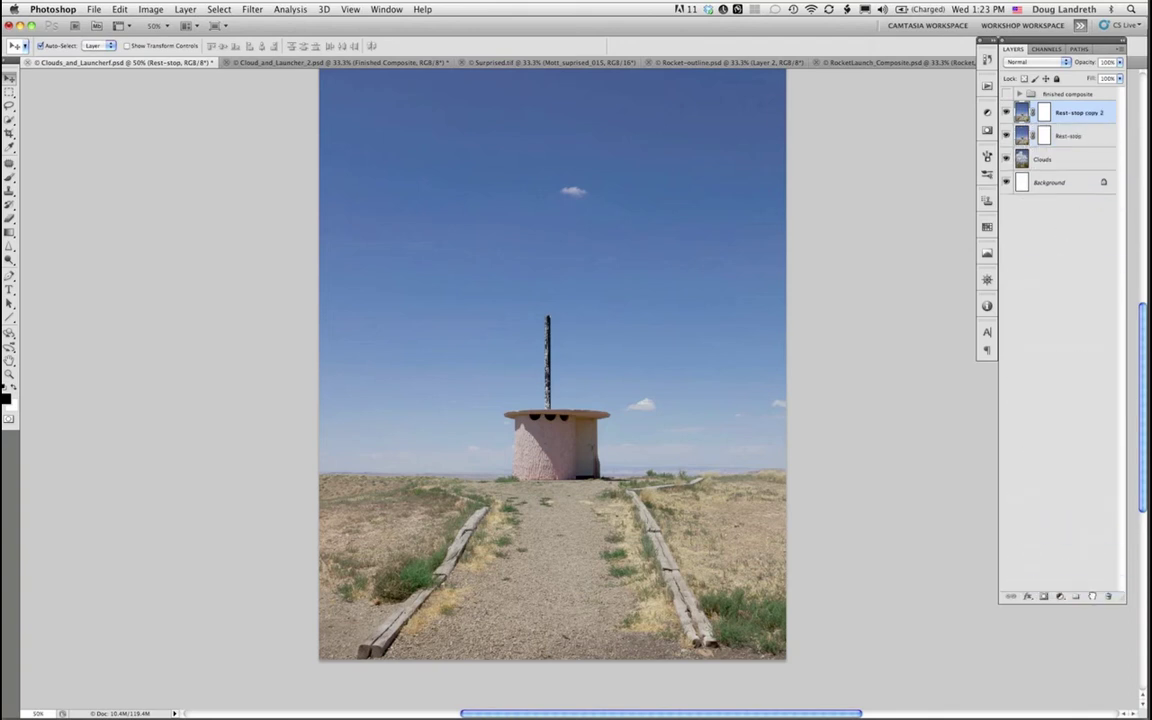
left_click(1006, 136)
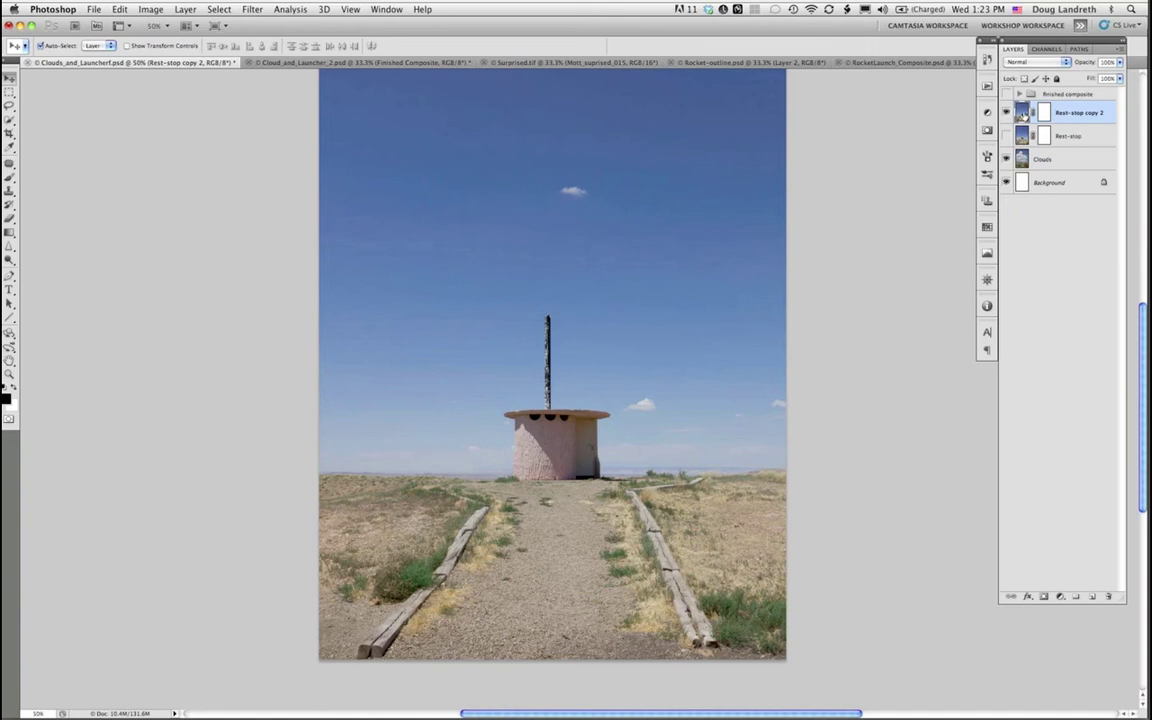
key("h")
double_click(1085, 112)
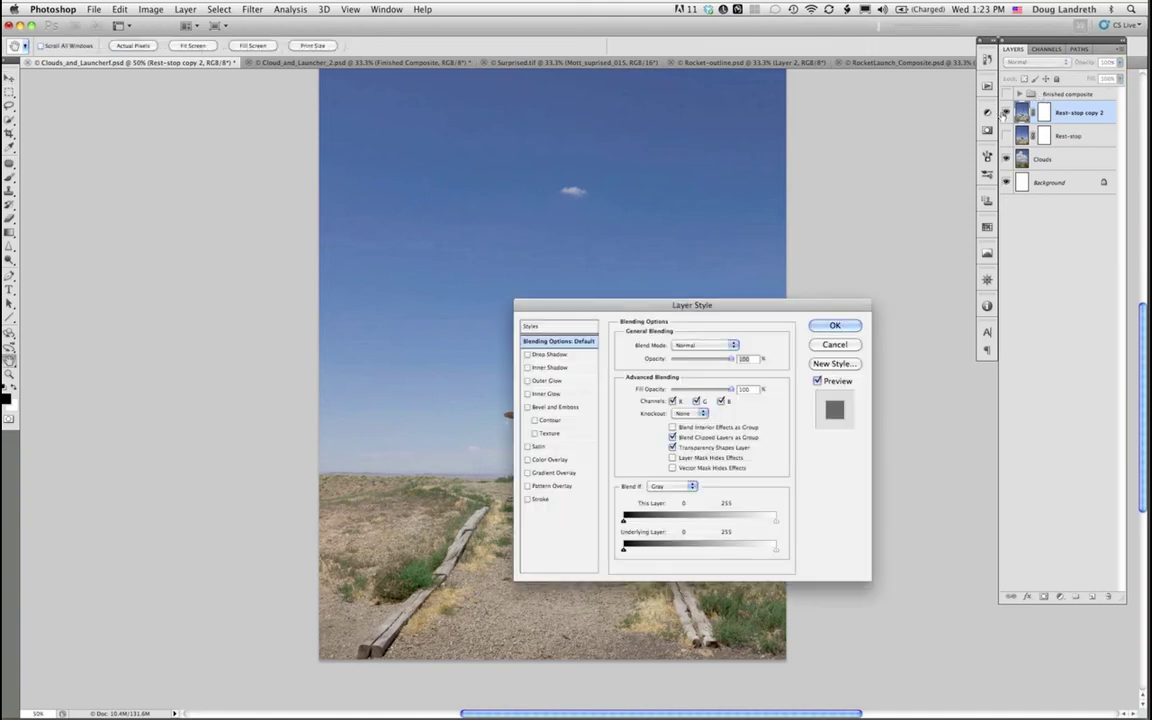
left_click(853, 344)
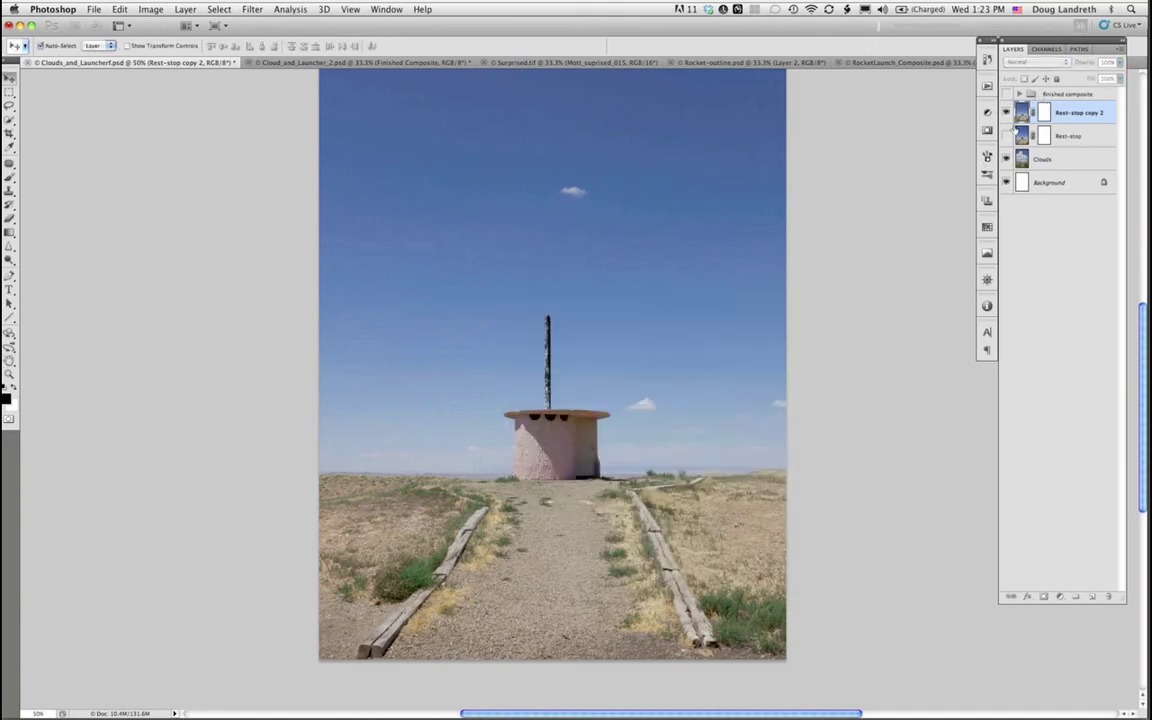
Step: Add a Hue/Saturation adjustment layer above the duplicated Rest-stop layer and activate its on-image adjustment tool
left_click(987, 112)
left_click(884, 171)
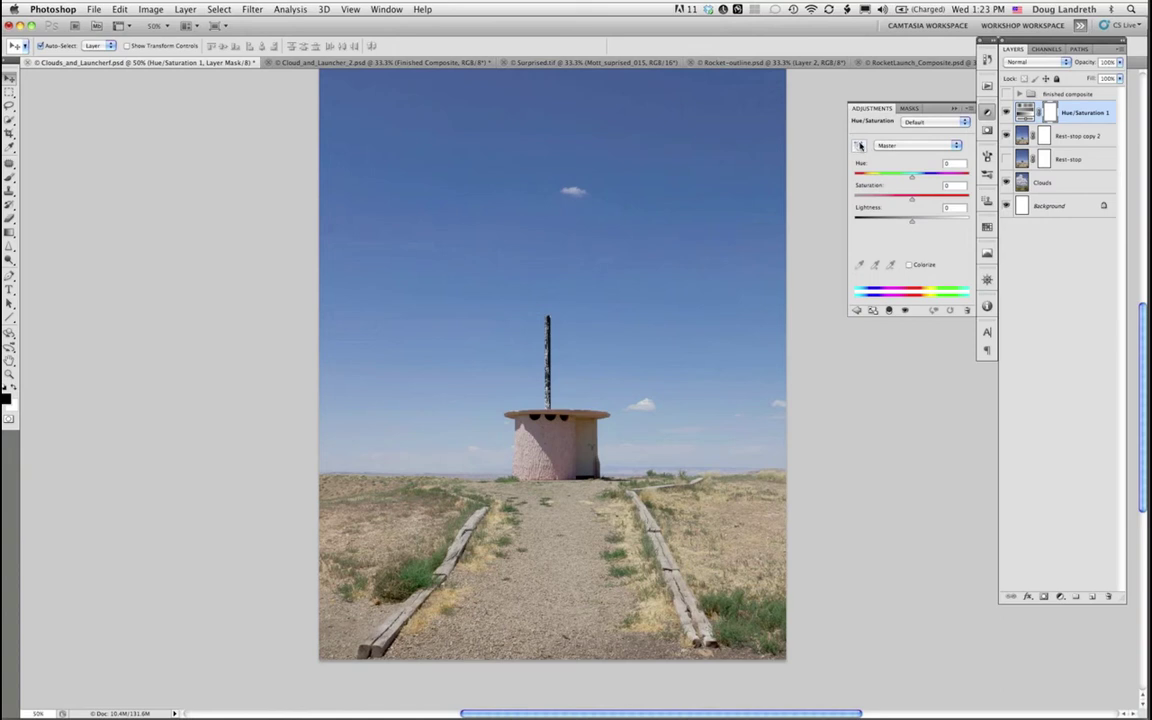
left_click(859, 145)
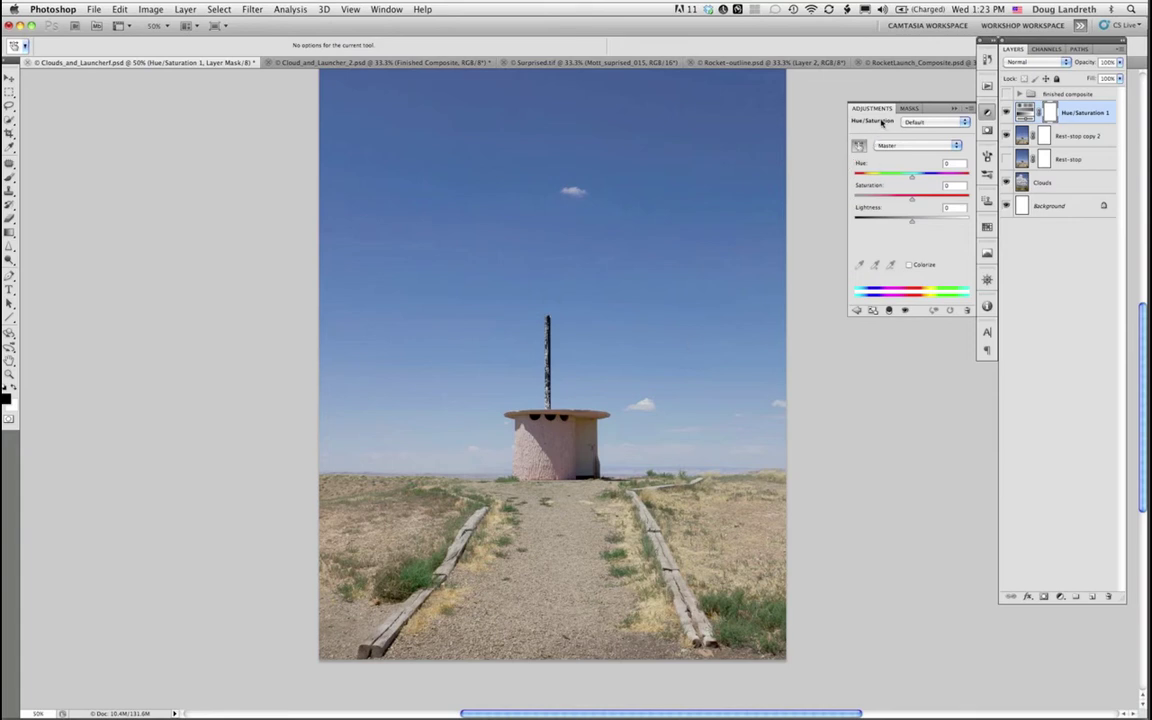
Step: Raise the Blues saturation to +49 by sampling the sky, and compare the image with and without the adjustment
left_click(632, 357)
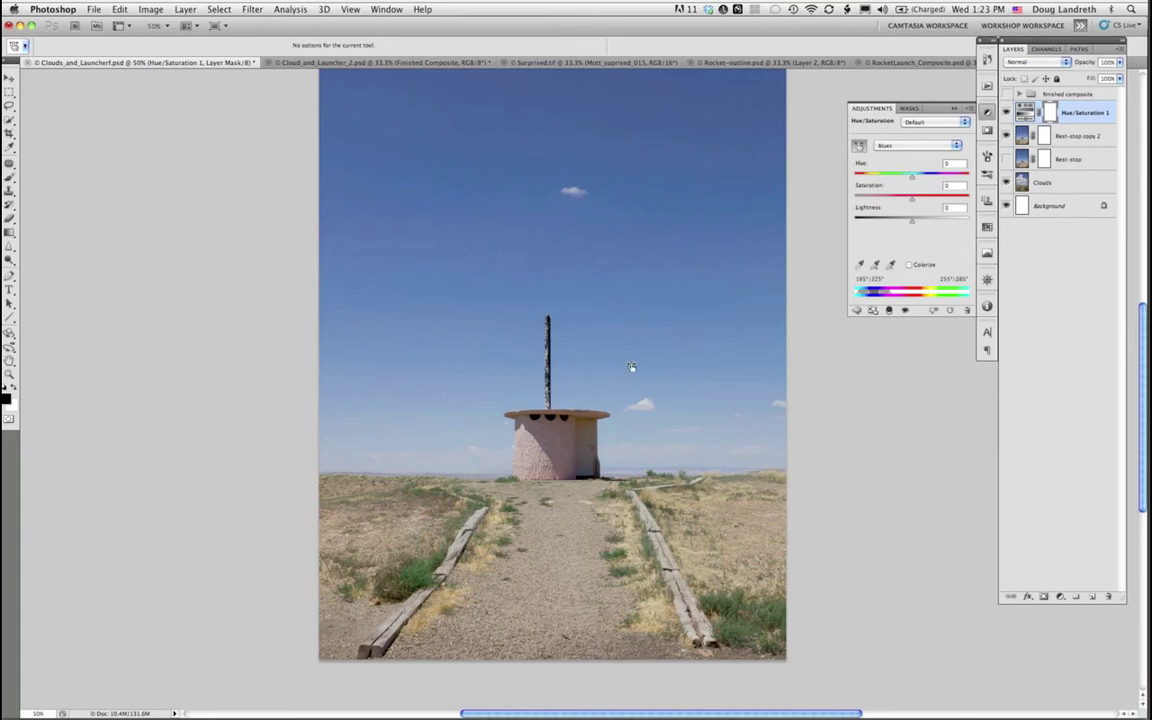
left_click_drag(632, 367, 644, 366)
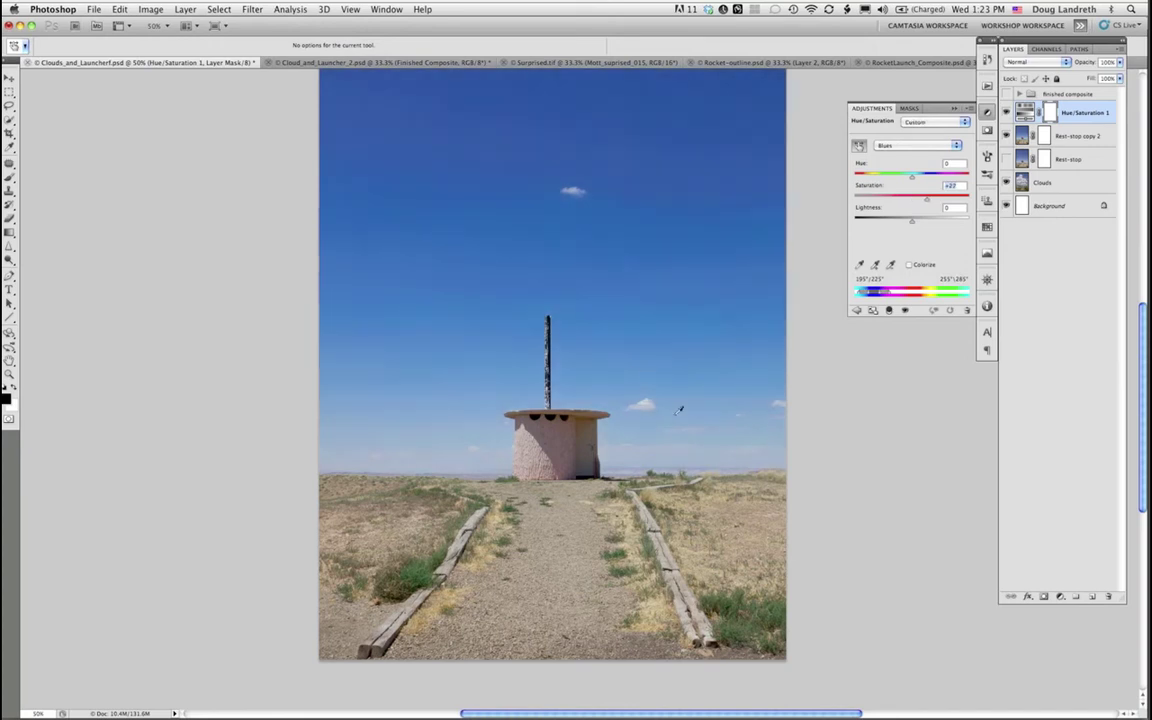
left_click_drag(650, 432, 668, 429)
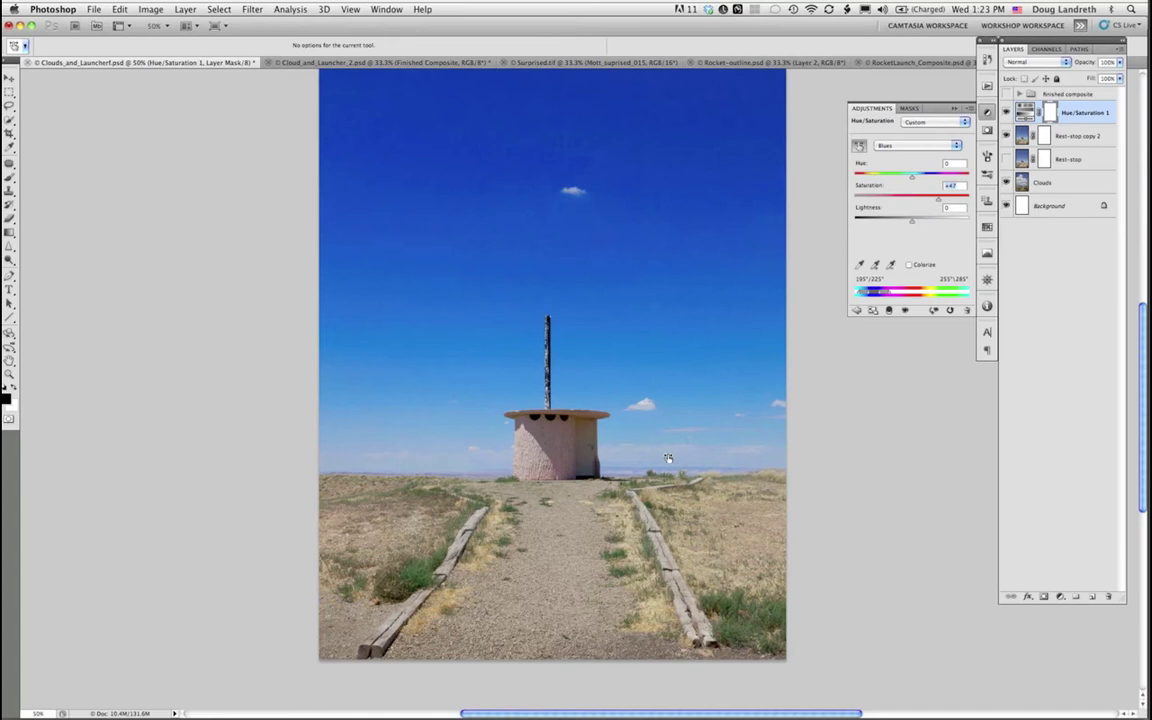
left_click_drag(668, 458, 660, 455)
left_click(905, 311)
left_click(905, 311)
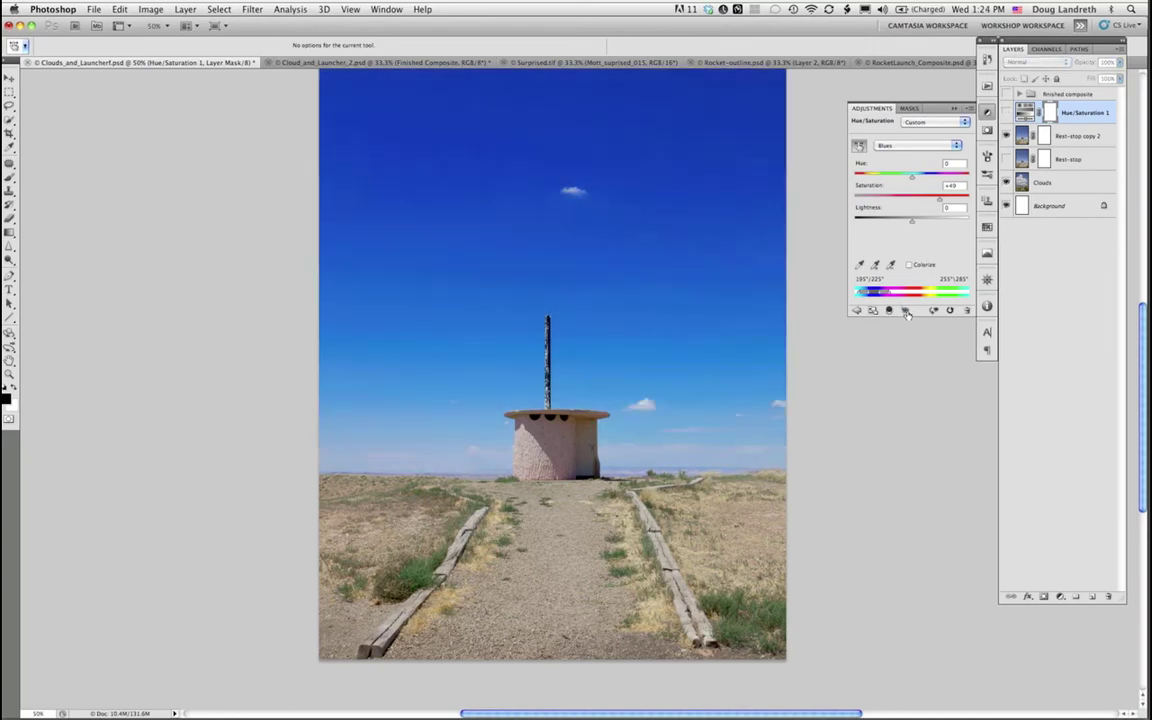
left_click(905, 311)
left_click(905, 311)
left_click(905, 311)
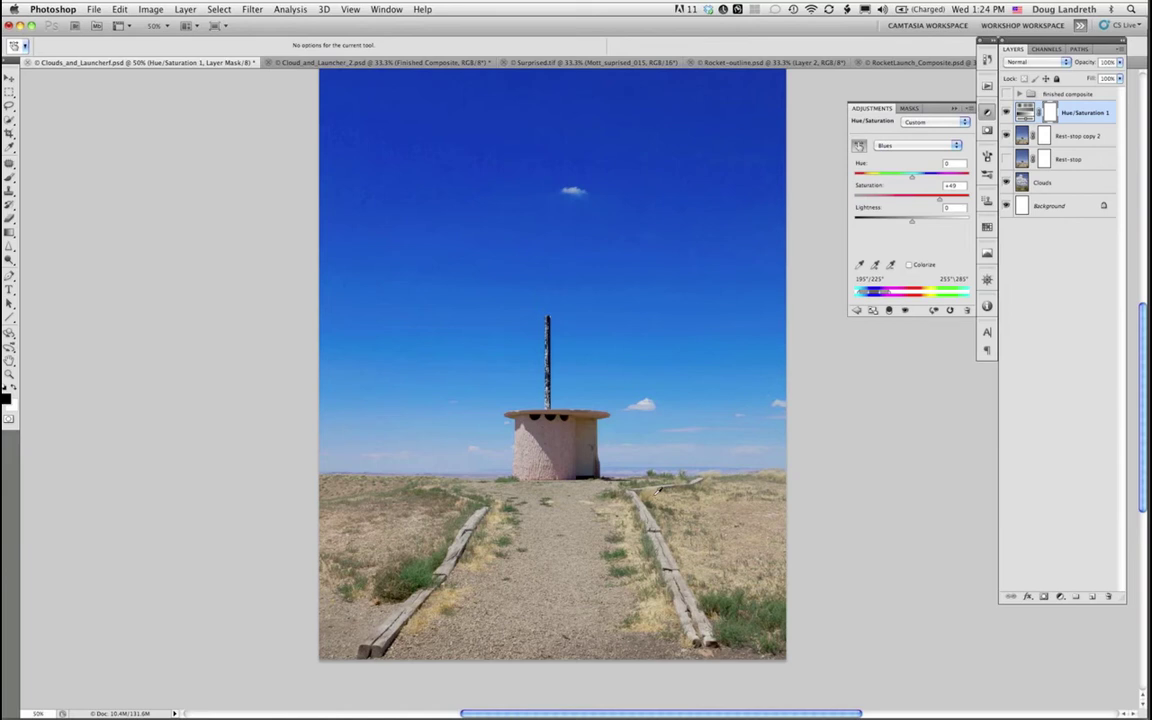
Step: Raise the Yellows saturation from the dry grass and set the Reds saturation to +6 from the building, comparing before and after
left_click(660, 497)
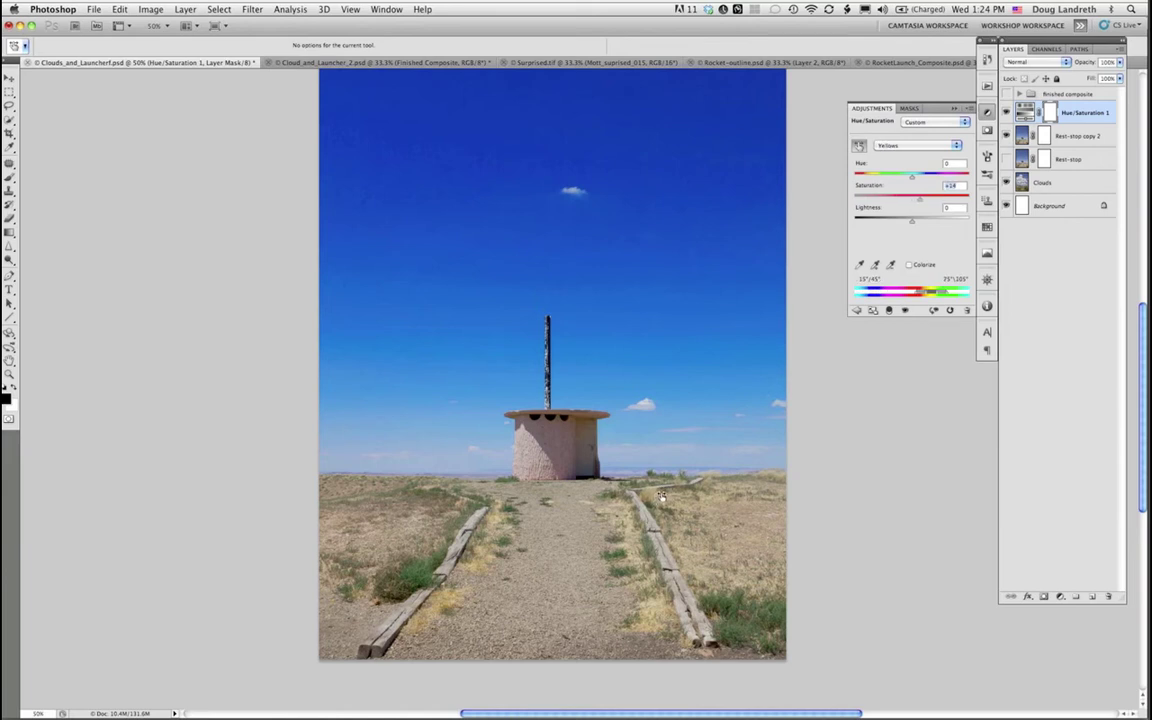
left_click_drag(661, 496, 682, 497)
left_click_drag(718, 494, 727, 494)
left_click(540, 460)
left_click(905, 310)
left_click(905, 311)
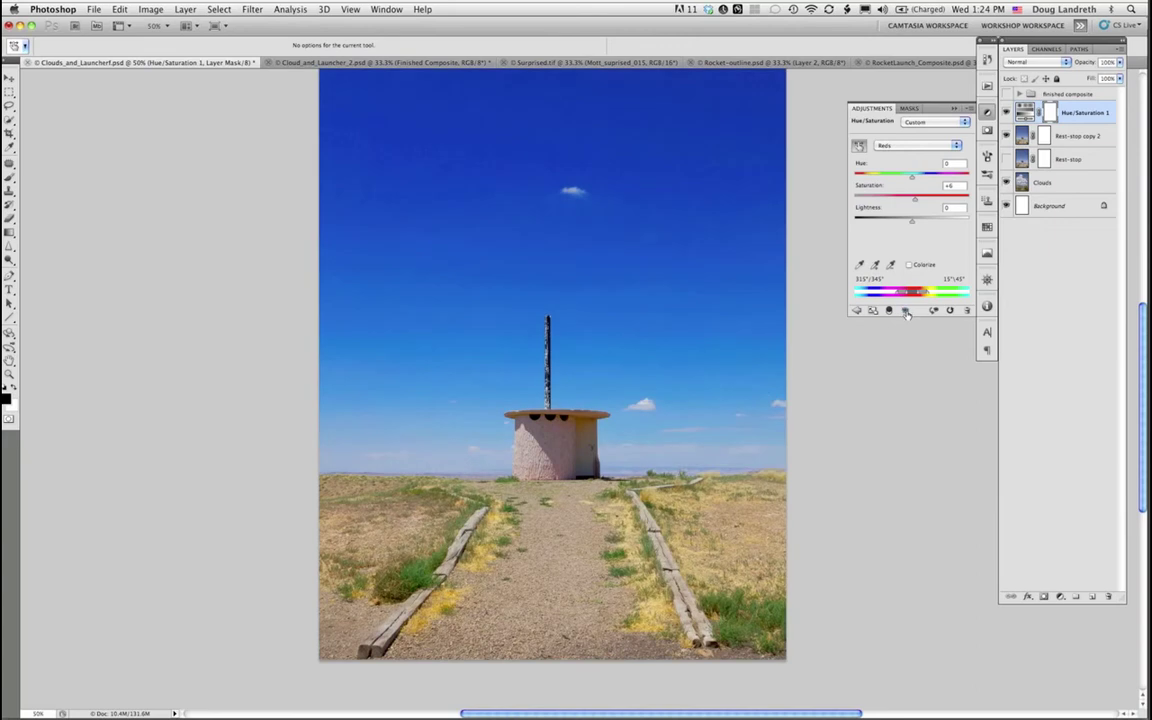
left_click(905, 310)
left_click(905, 310)
Step: Put away the Adjustments panel and merge the Hue/Saturation layer down into the duplicated Rest-stop layer
left_click_drag(875, 108, 990, 102)
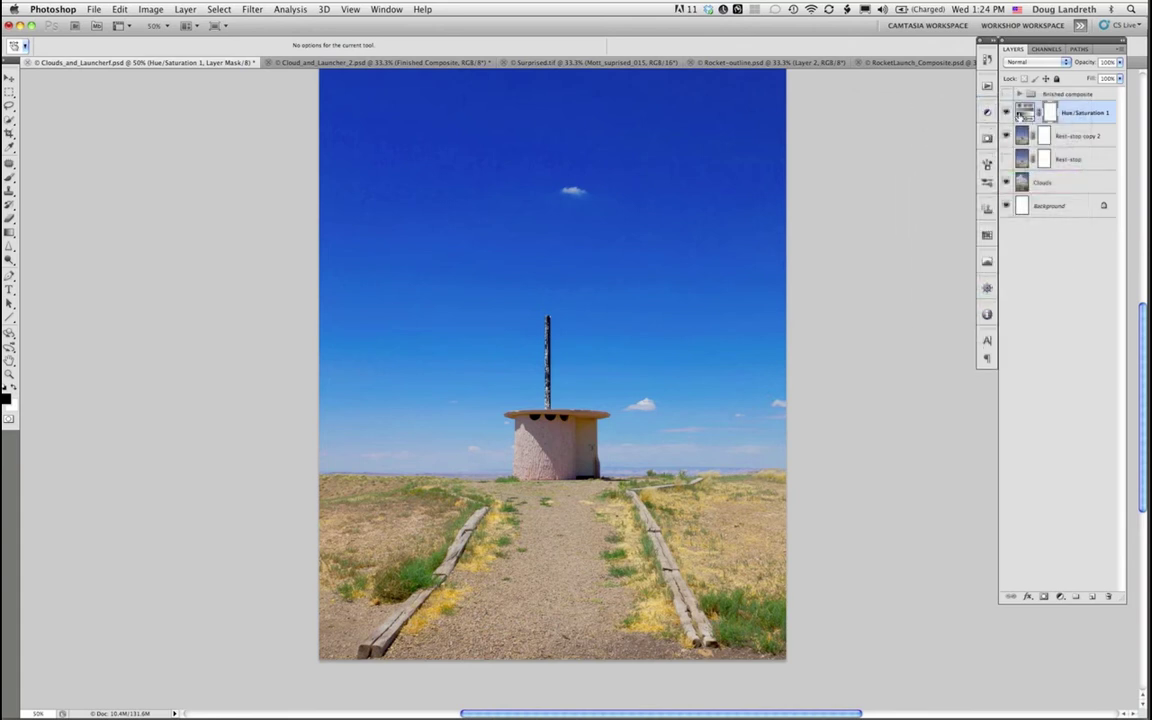
left_click(1121, 50)
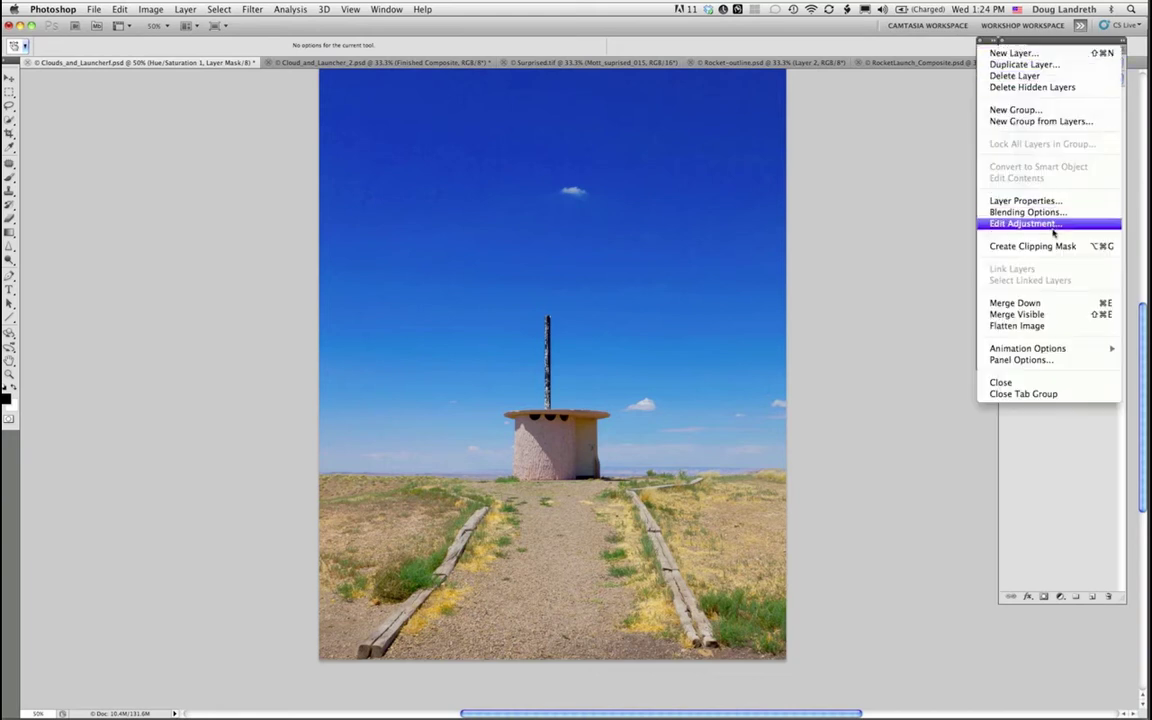
left_click(1043, 304)
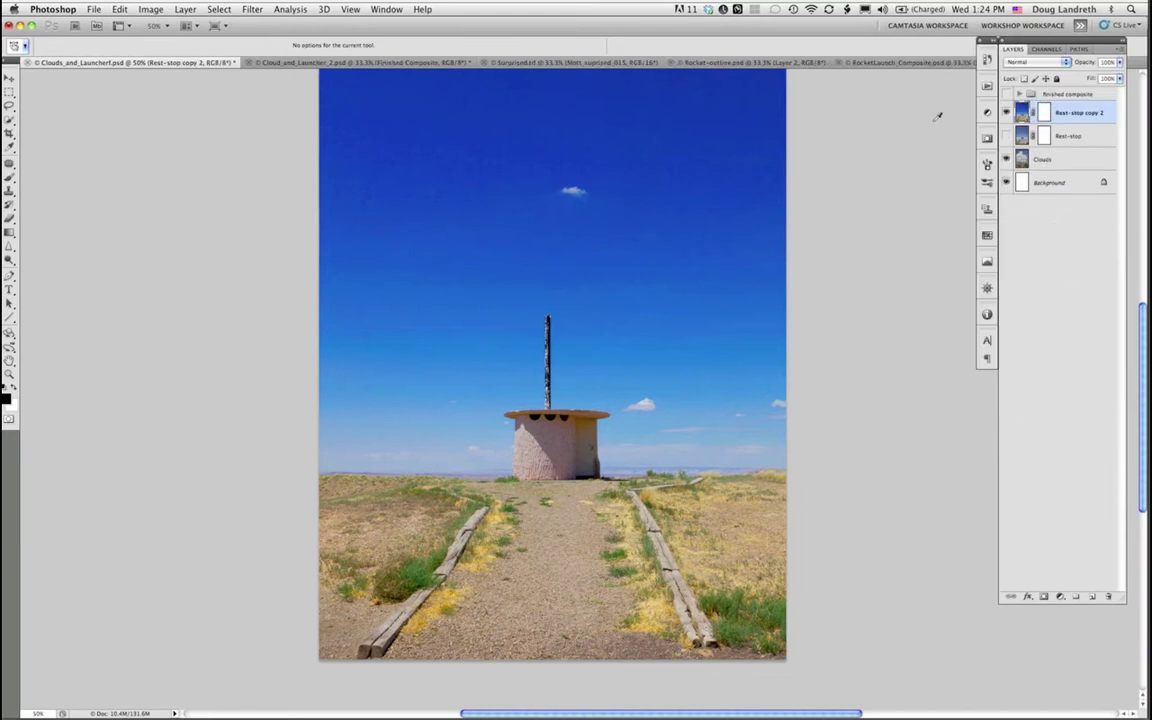
Step: Select the layer mask of Rest-stop copy 2, open the layer in Mask Pro 4.1 and enlarge its window to fill the screen
left_click(1044, 113)
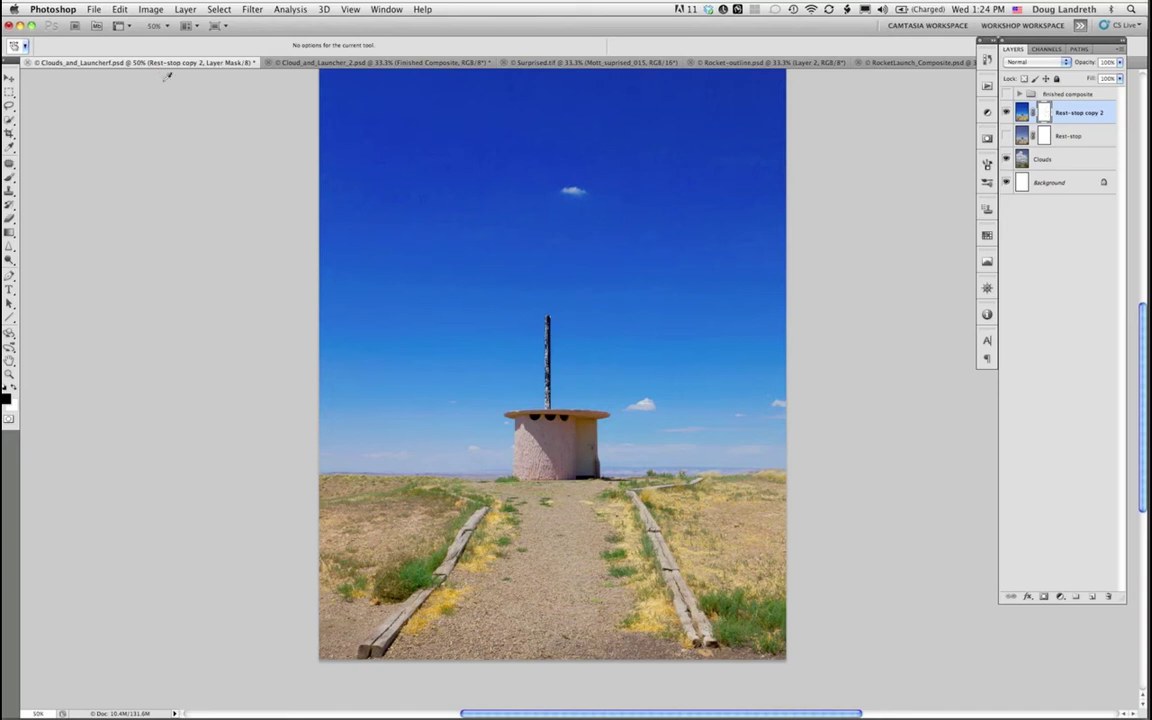
left_click(92, 9)
mouse_move(138, 308)
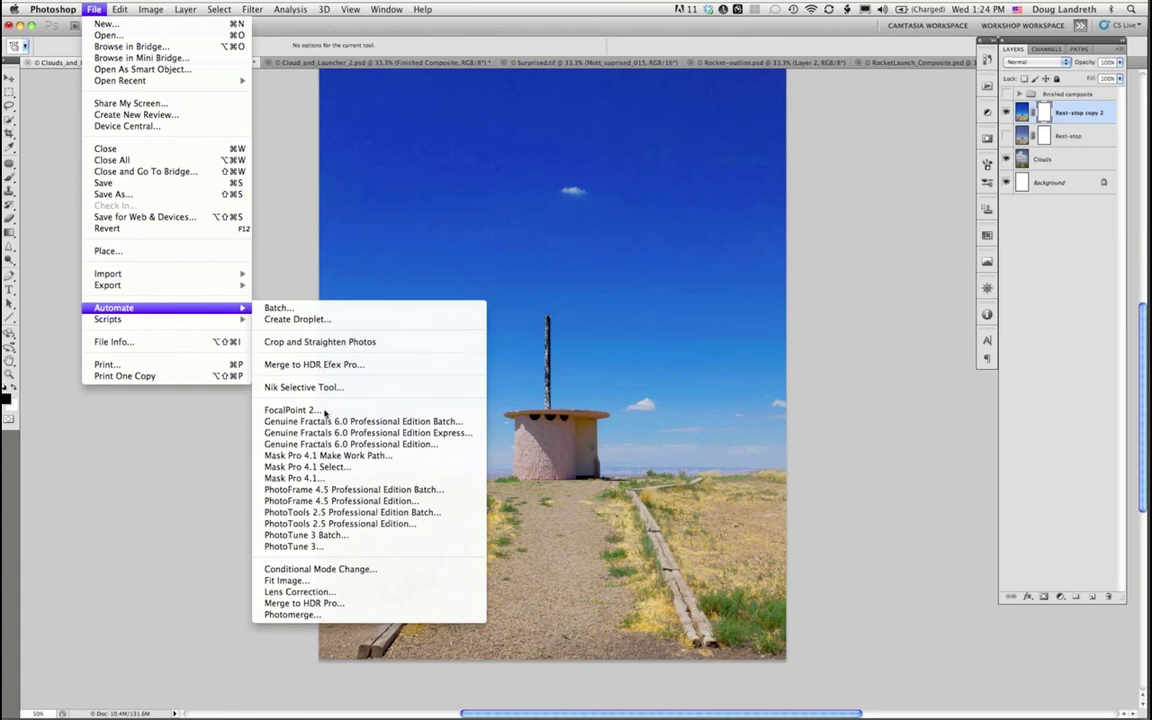
left_click(320, 480)
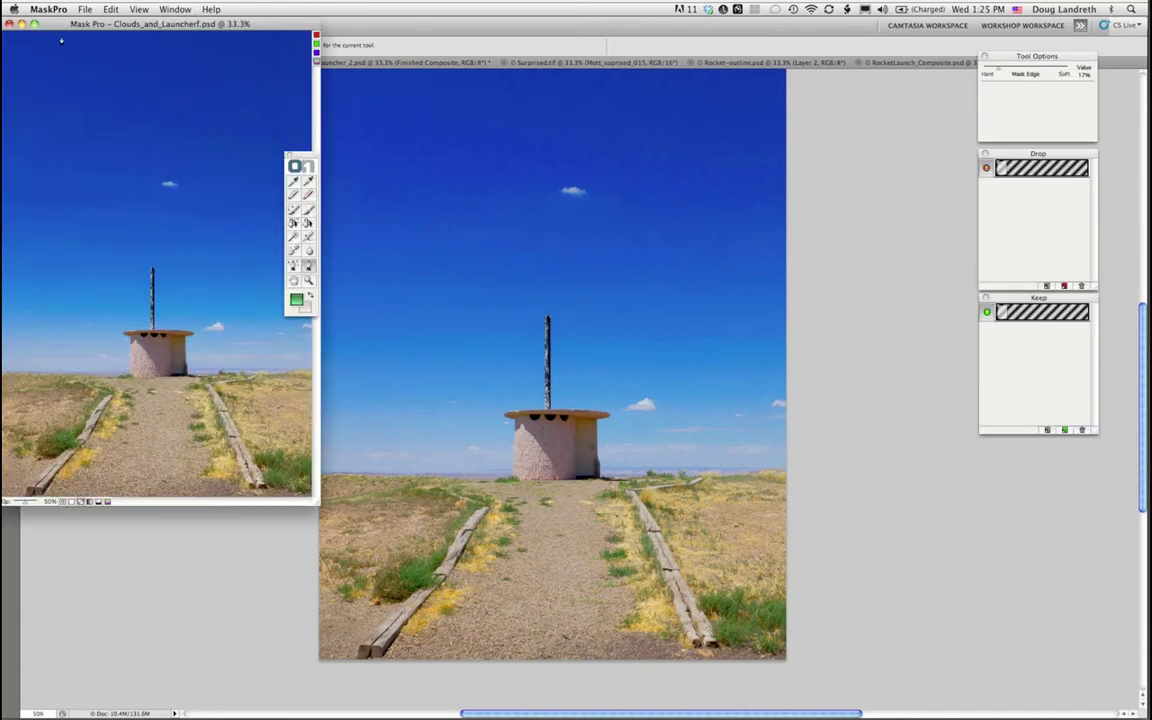
left_click(174, 10)
left_click(178, 28)
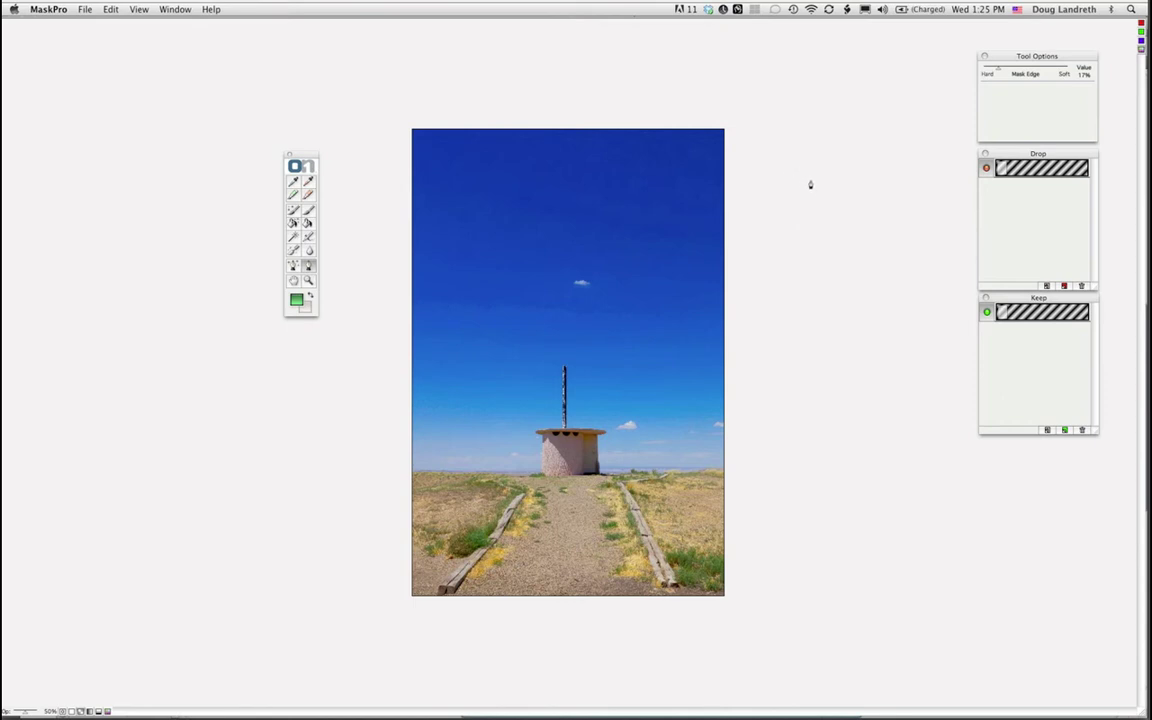
Step: Move the Mask Pro toolbox clear of the image and zoom in on the building's roof and post against the sky
key("super+0")
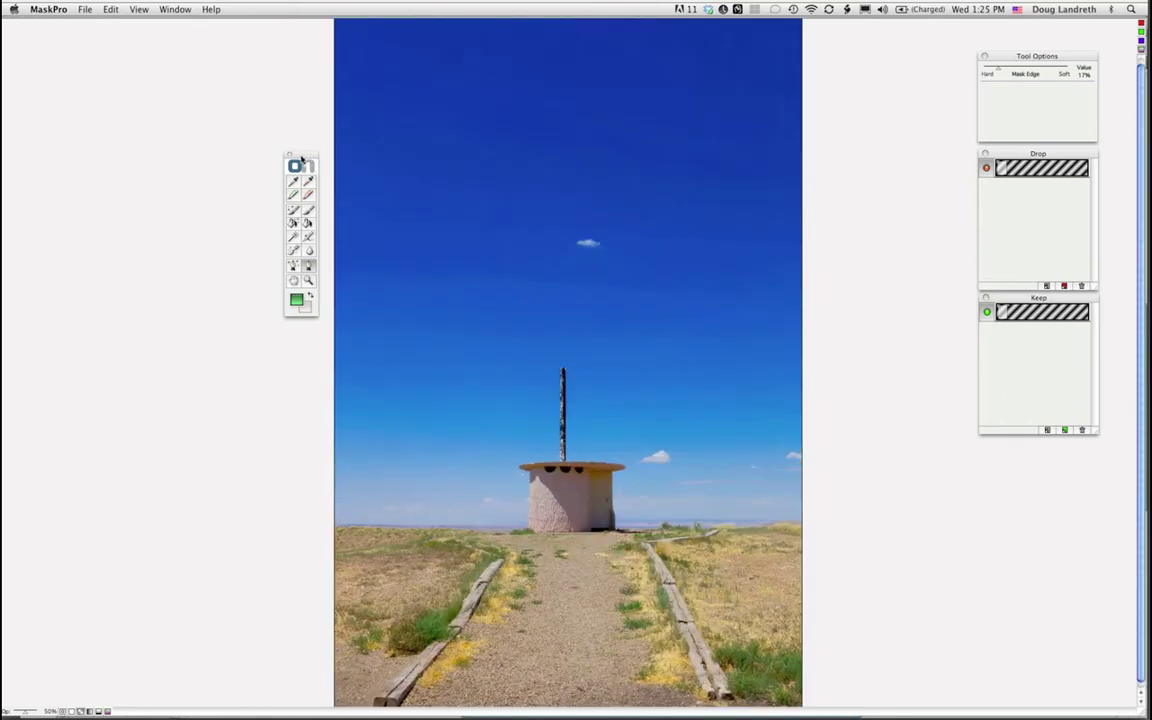
left_click_drag(301, 158, 44, 242)
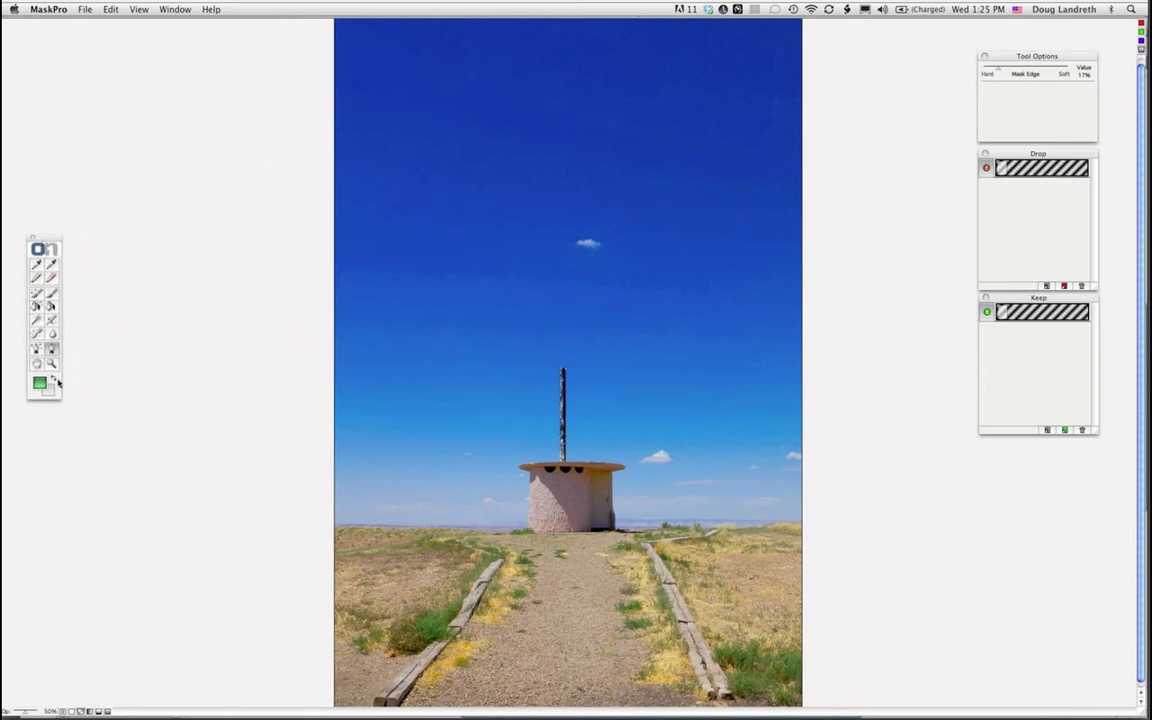
left_click(51, 363)
key("super+equal")
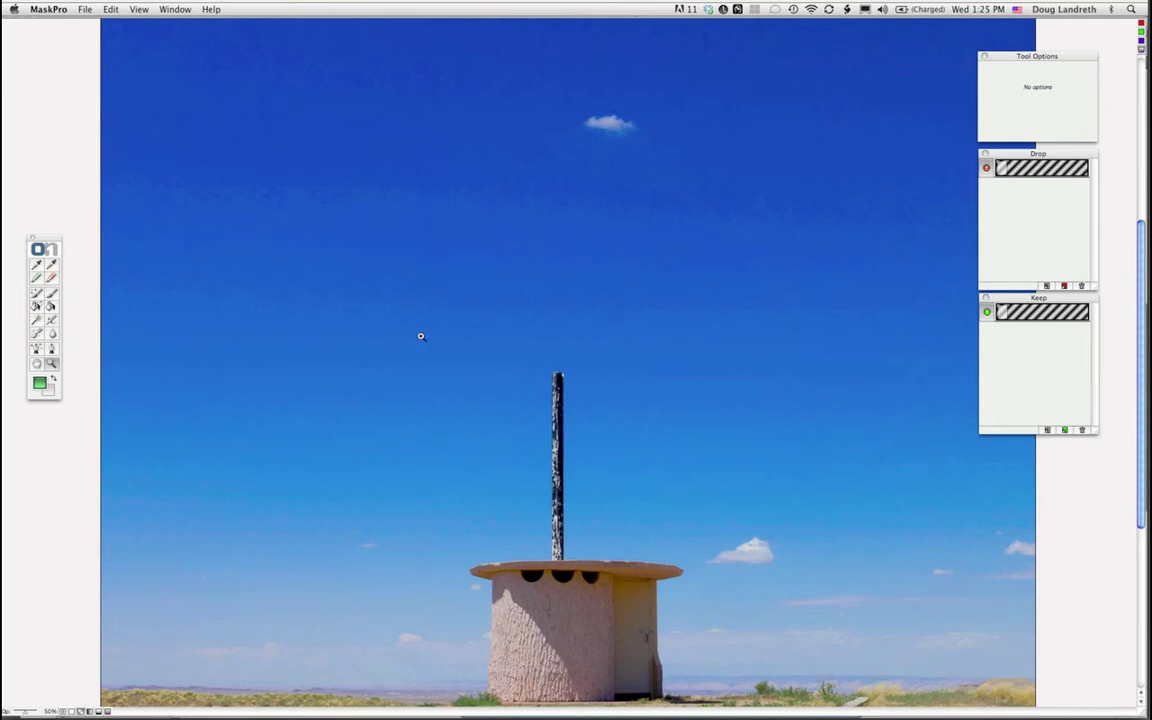
left_click(351, 330)
left_click_drag(676, 372, 674, 371)
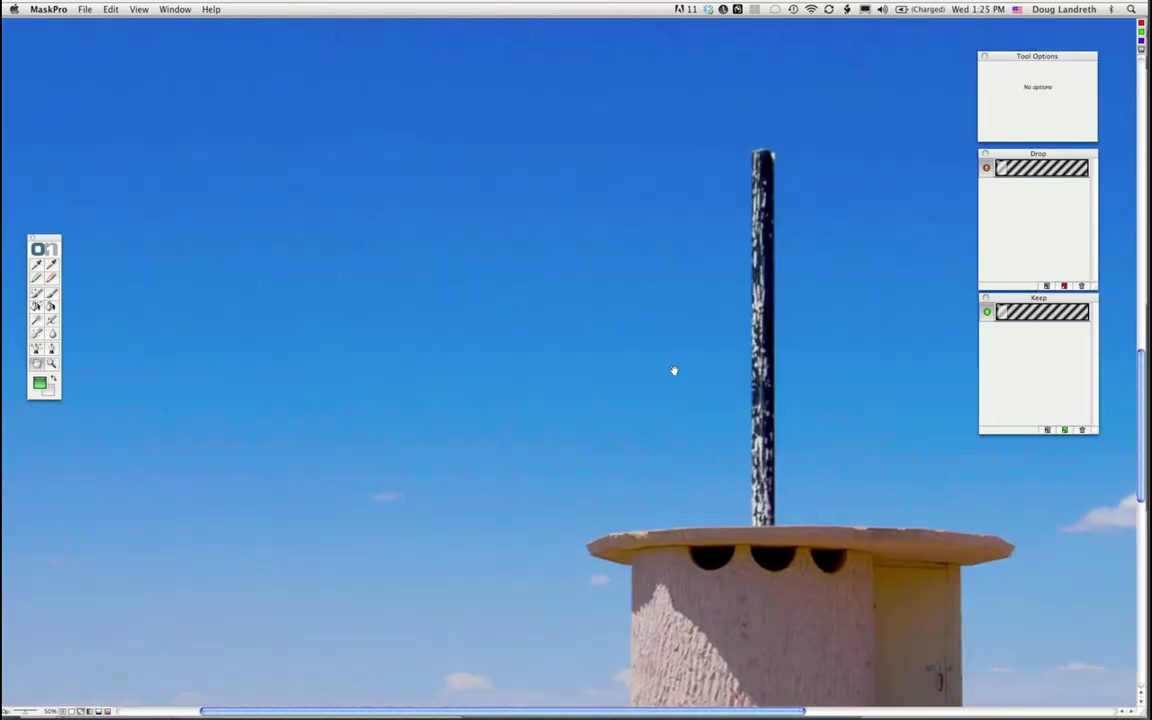
Step: Frame the whole post and roof against the sky and select the Pen tool
scroll(680, 196, "down", 3)
scroll(680, 196, "right", 4)
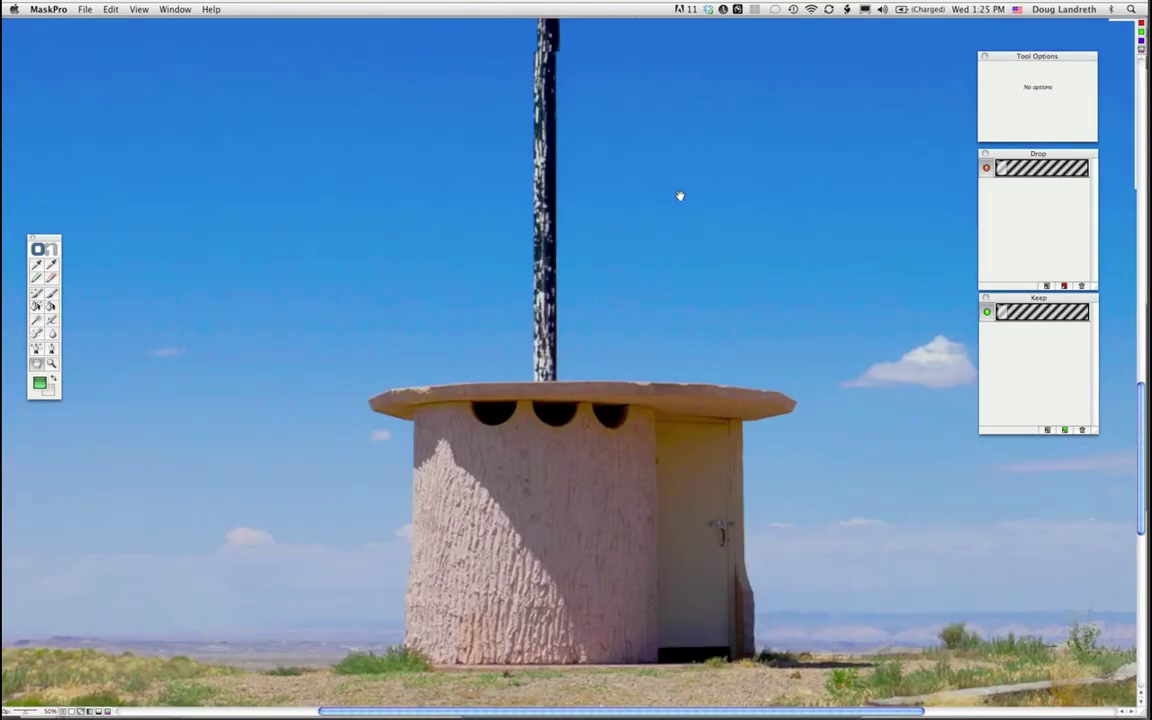
scroll(576, 217, "up", 2)
scroll(576, 217, "right", 1)
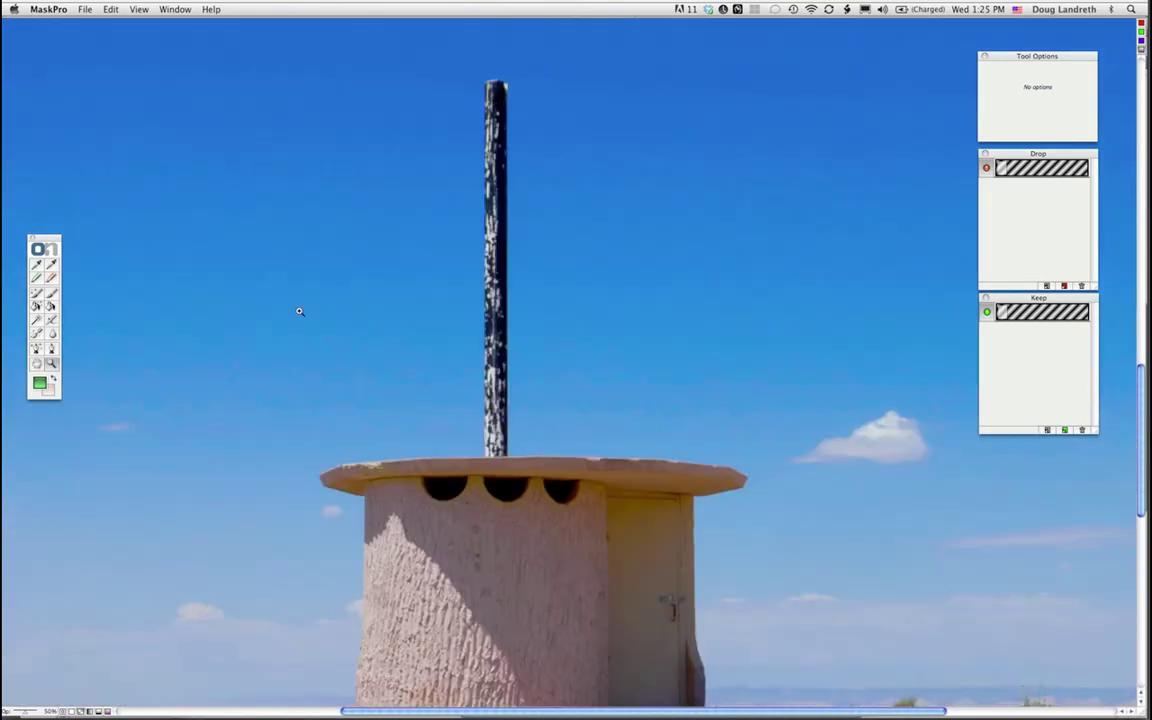
left_click(52, 349)
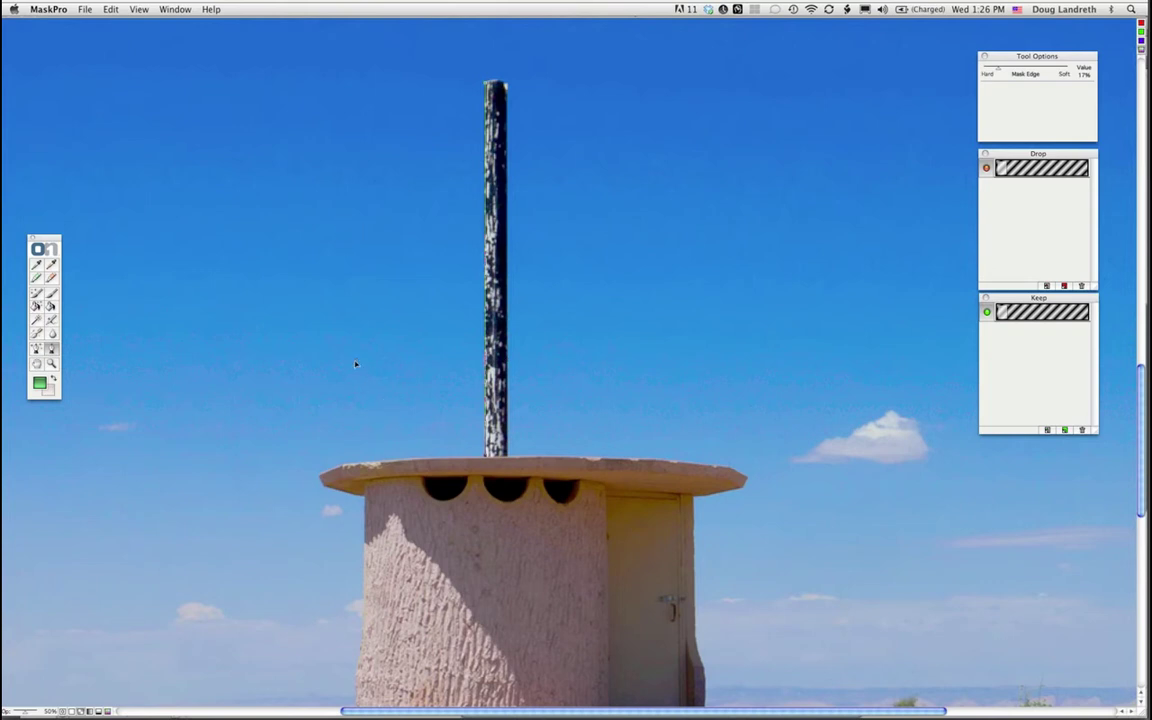
left_click_drag(355, 364, 285, 418)
left_click_drag(246, 288, 312, 225)
key("Delete")
key("Delete")
Step: Trace a pen path down the post's left side, along the roof to its left tip, under the eave and partway down the wall
mouse_move(402, 463)
left_mouse_down()
mouse_move(364, 467)
mouse_move(387, 460)
mouse_move(382, 435)
mouse_move(396, 433)
mouse_move(378, 427)
mouse_move(368, 452)
mouse_move(355, 455)
mouse_move(391, 427)
mouse_move(347, 437)
mouse_move(341, 466)
mouse_move(317, 472)
mouse_move(319, 447)
mouse_move(327, 507)
mouse_move(312, 471)
left_mouse_up()
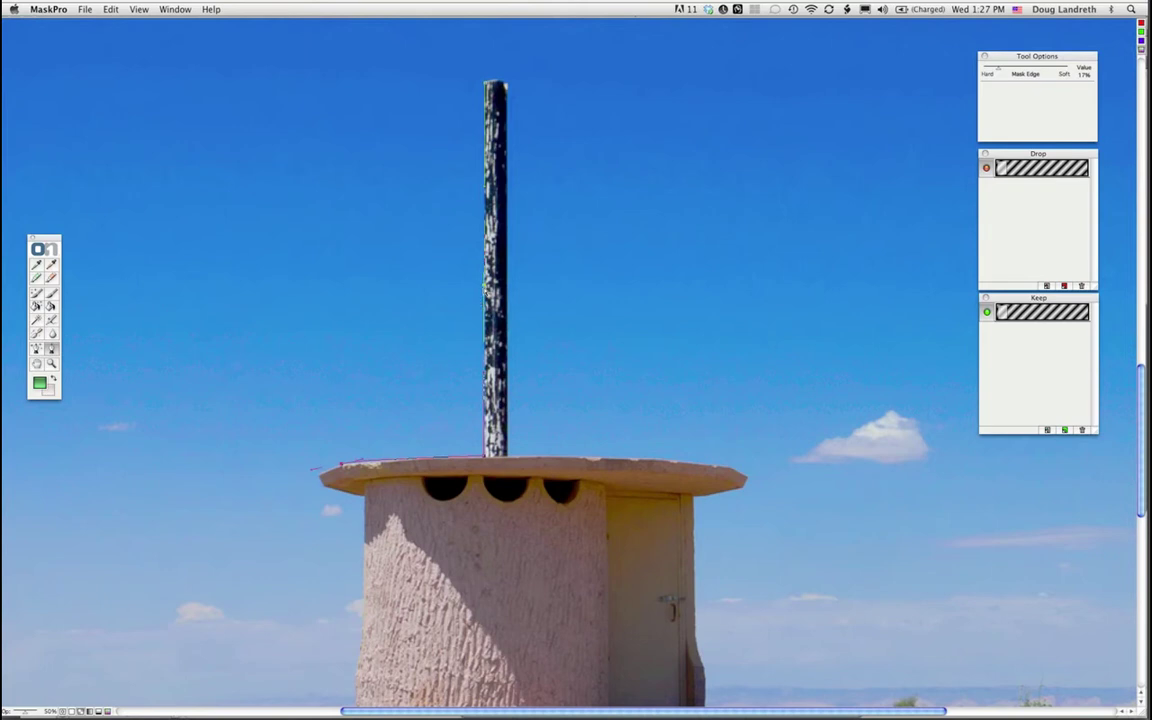
mouse_move(488, 290)
left_mouse_down()
mouse_move(465, 290)
mouse_move(533, 286)
mouse_move(424, 286)
mouse_move(485, 288)
left_mouse_up()
key("h")
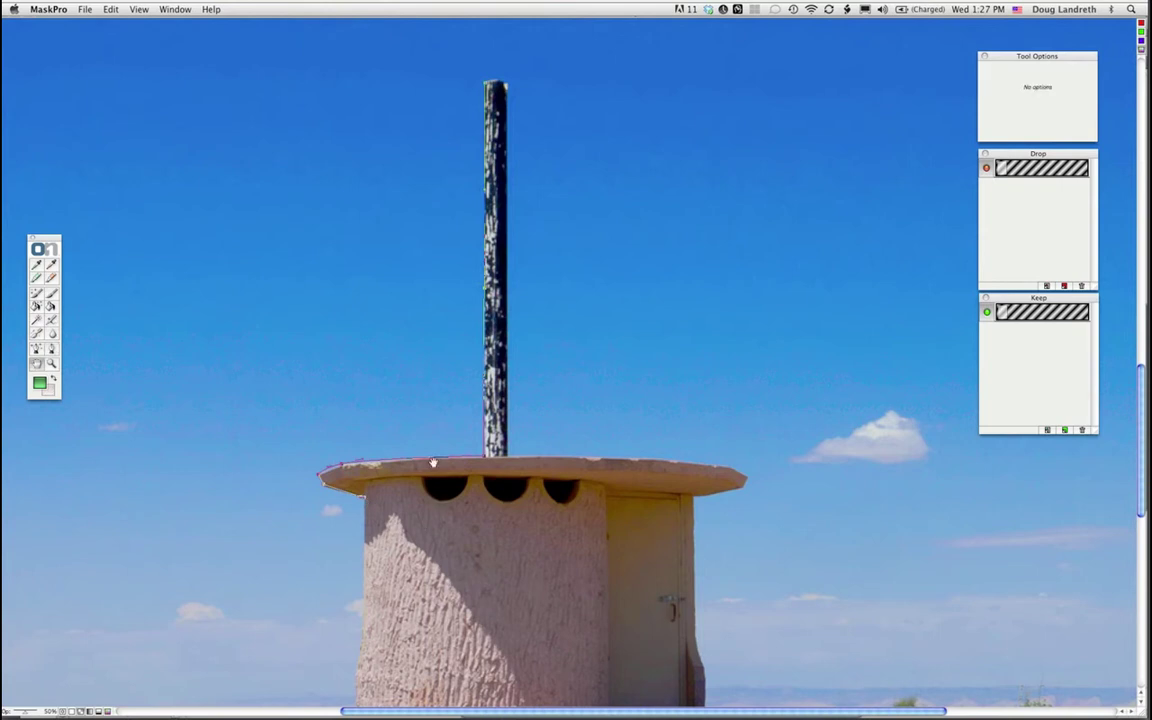
left_click_drag(434, 474, 433, 462)
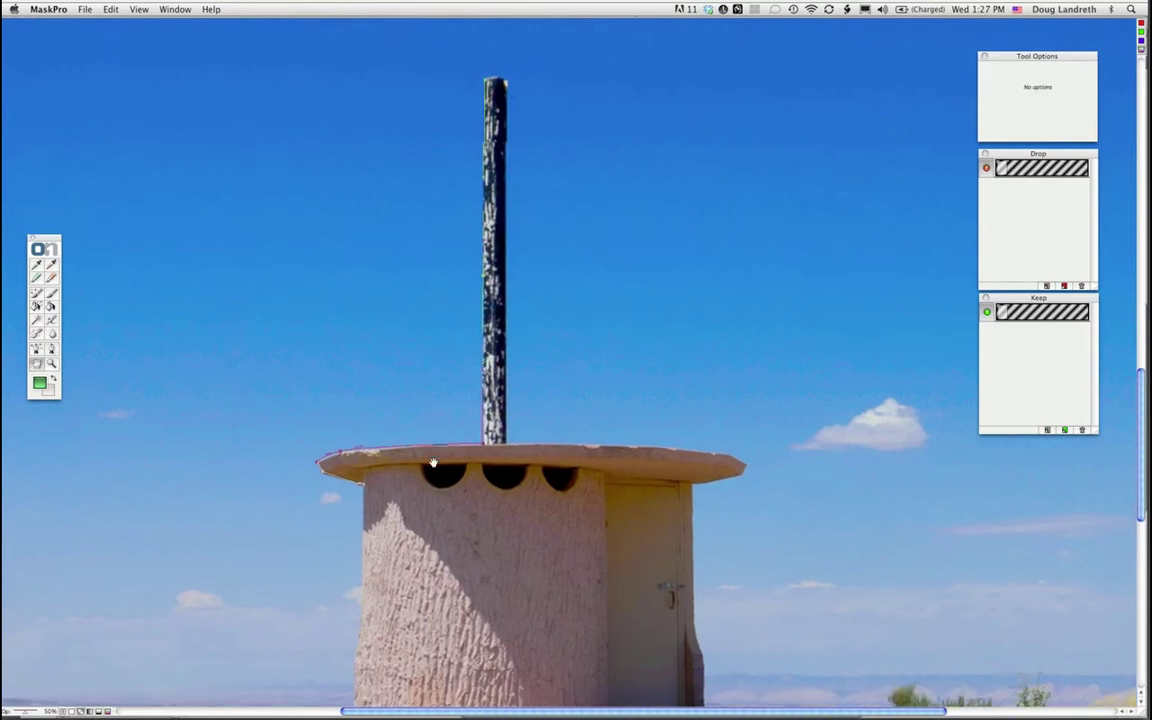
scroll(370, 292, "down", 5)
key("e")
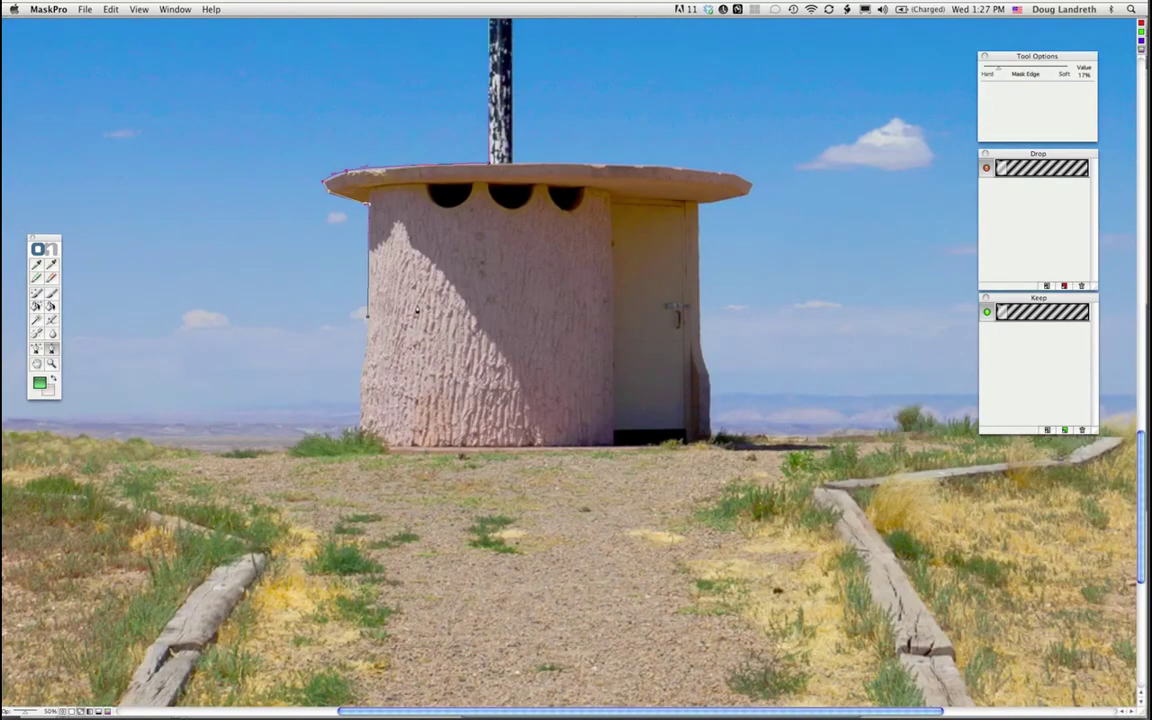
key("super+equal")
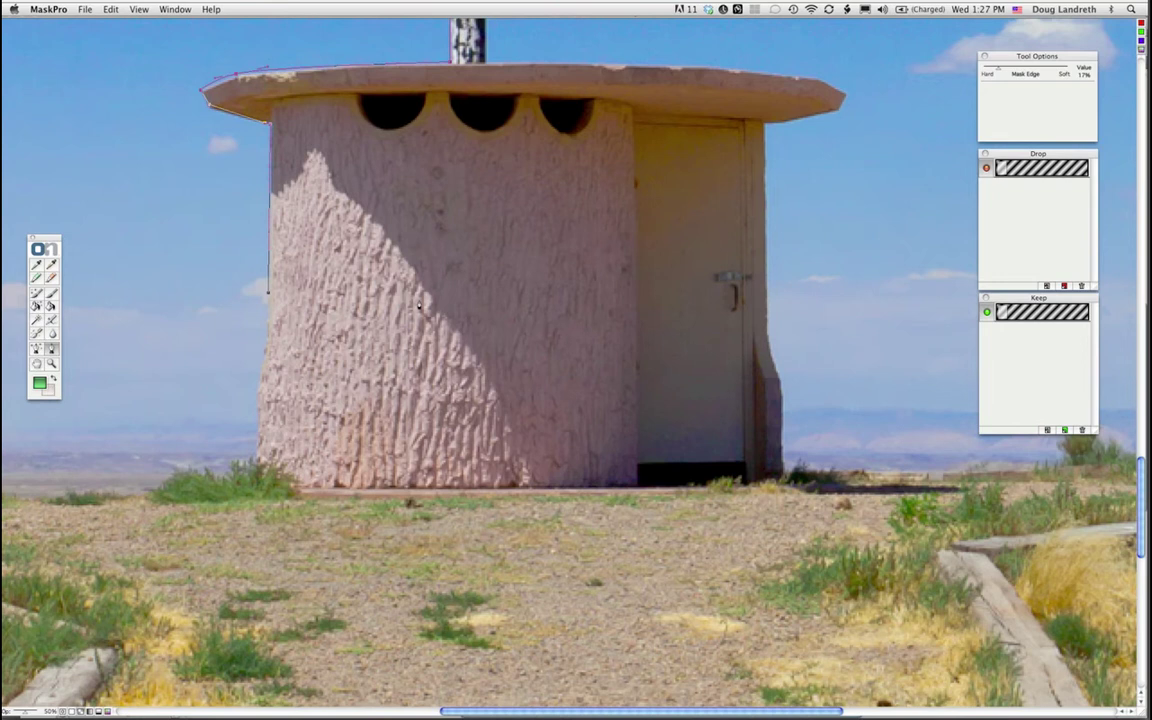
key("h")
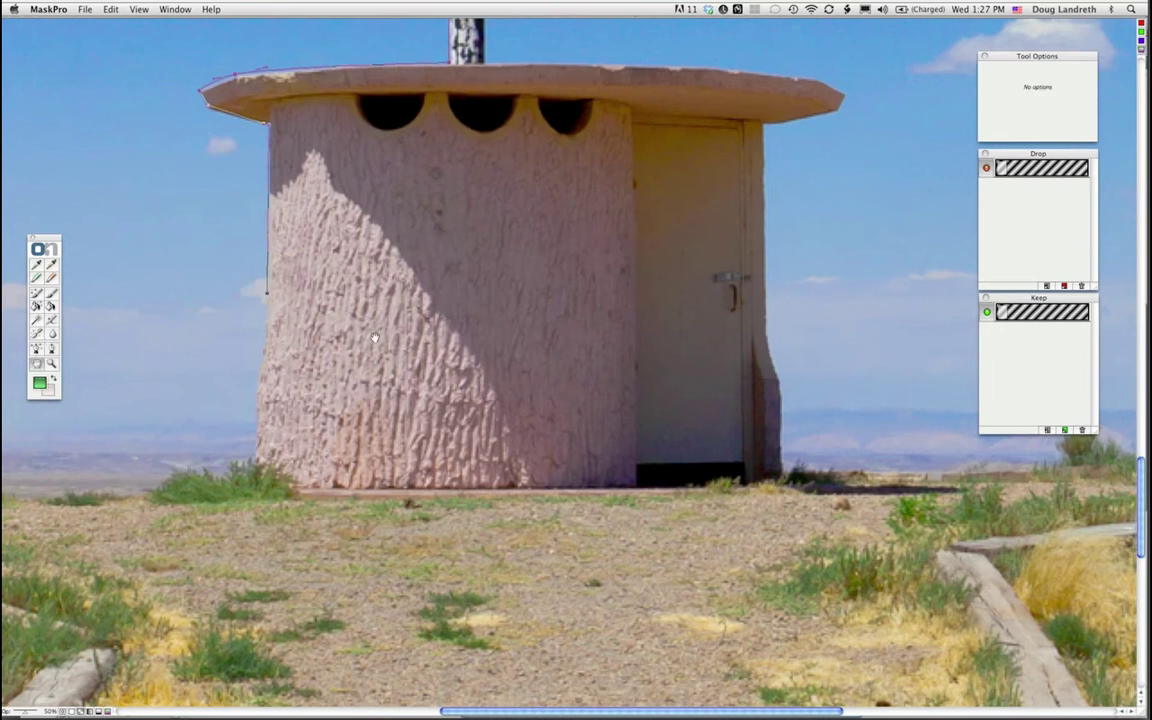
scroll(330, 290, "left", 5)
Step: Continue the path down the building's lower left wall with the Magic Pen, reducing its Magnetic Area to 18%
key("b")
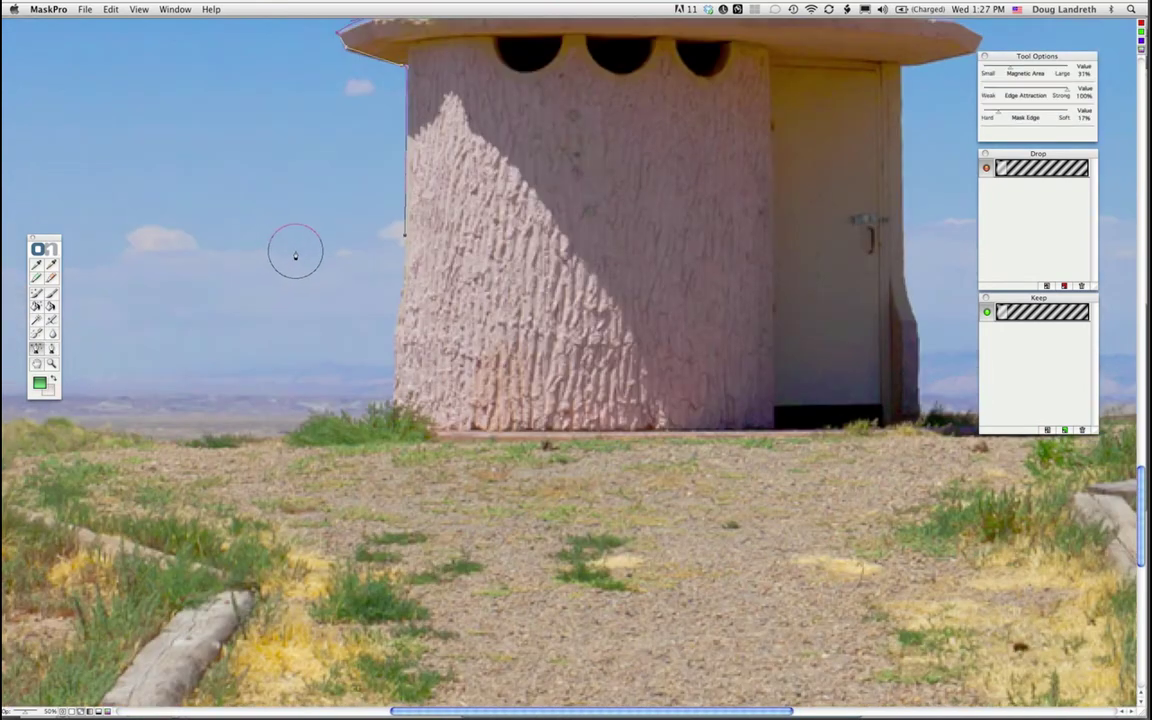
key("bracketleft")
key("bracketleft")
key("bracketleft")
key("bracketleft")
mouse_move(416, 242)
left_mouse_down()
mouse_move(400, 268)
mouse_move(395, 376)
left_mouse_up()
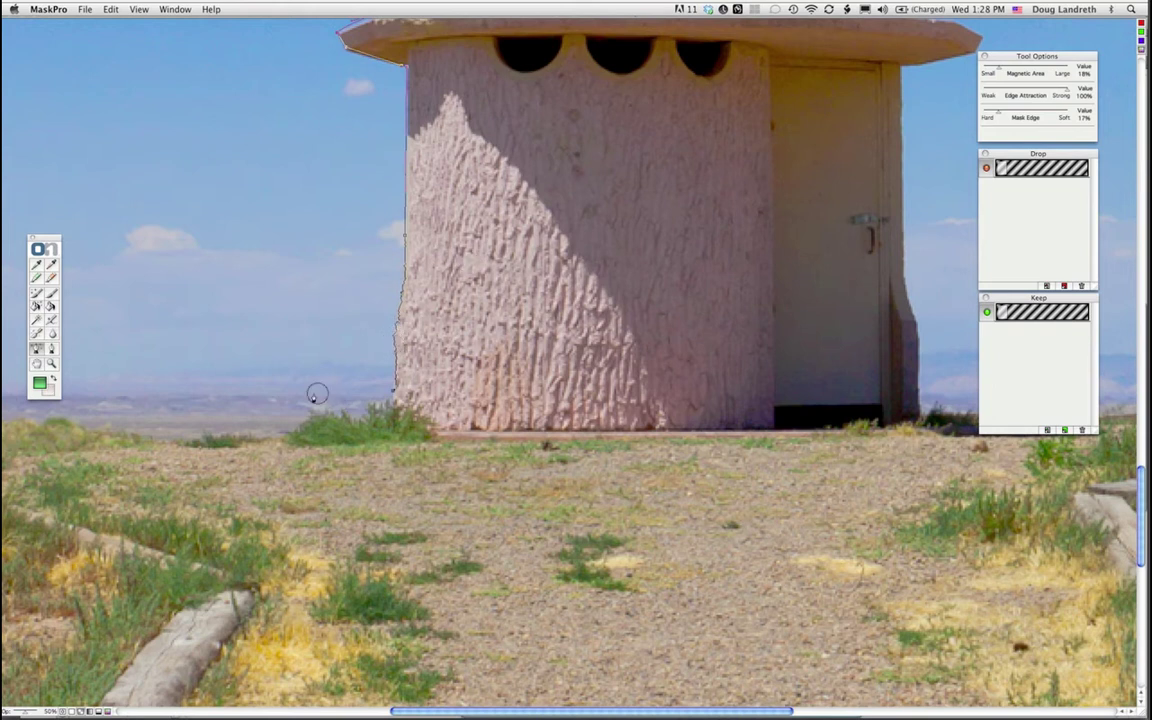
Step: Run the path out along the horizon and up through the sky, closing it at the top of the post
left_click(239, 366)
left_click(184, 219)
key("space")
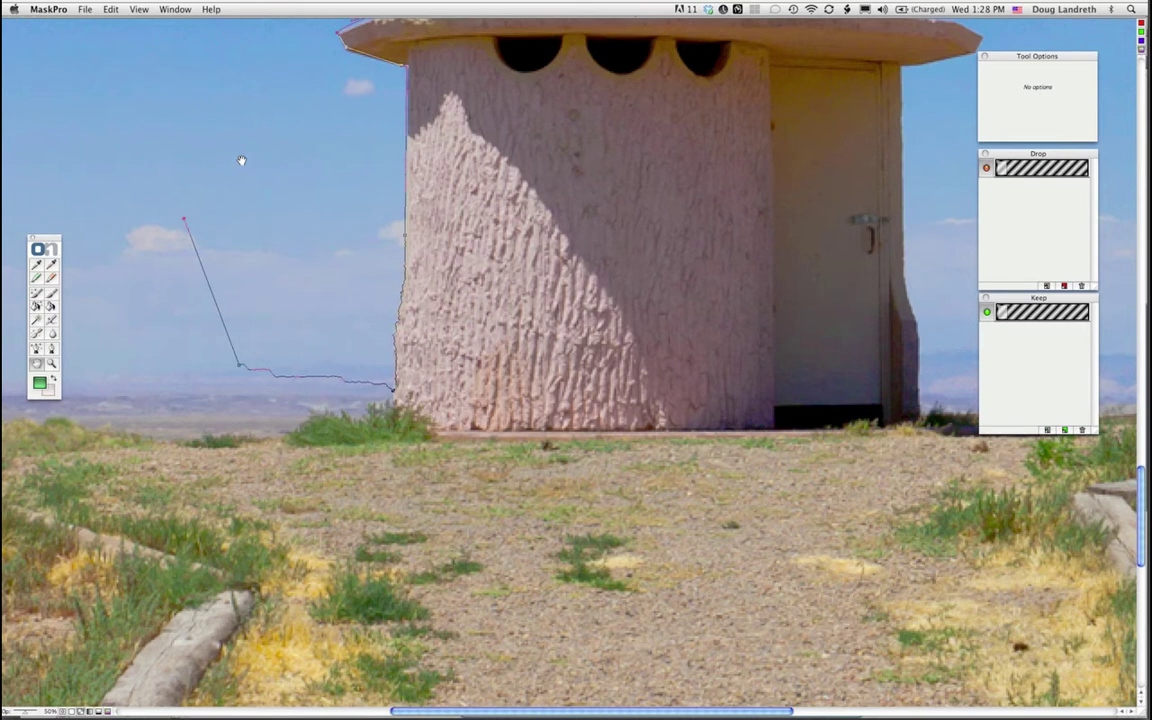
mouse_move(241, 160)
left_mouse_down()
mouse_move(255, 177)
mouse_move(518, 183)
left_mouse_up()
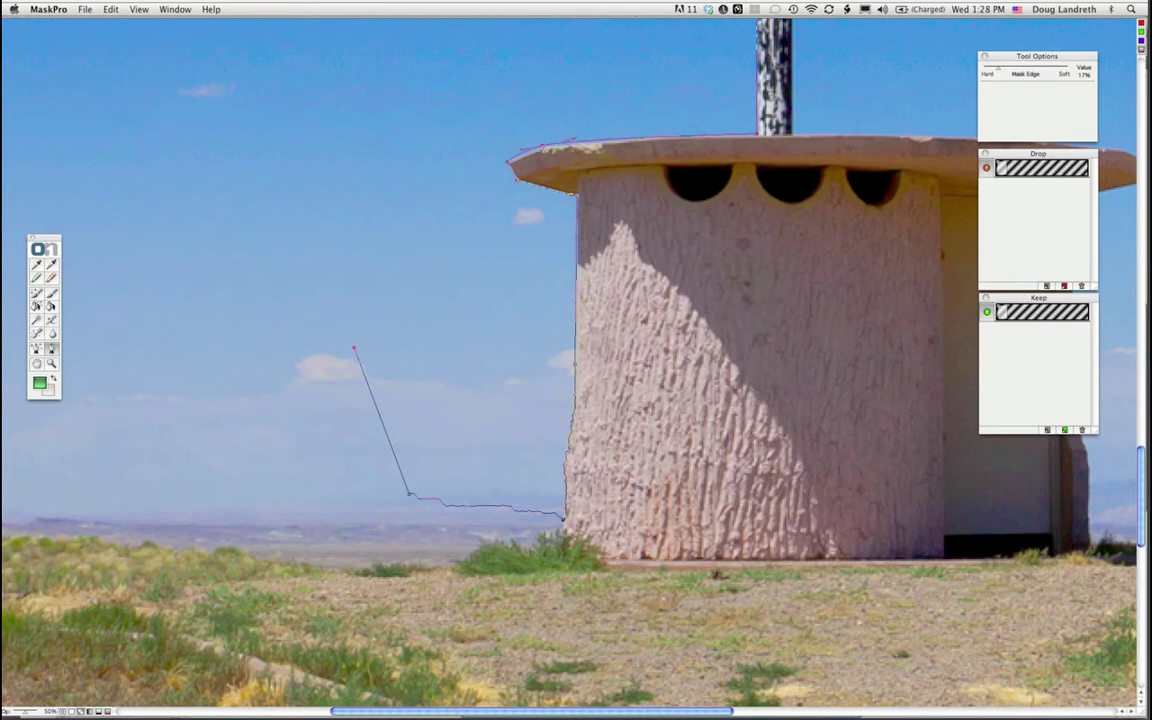
left_click(312, 117)
key("space")
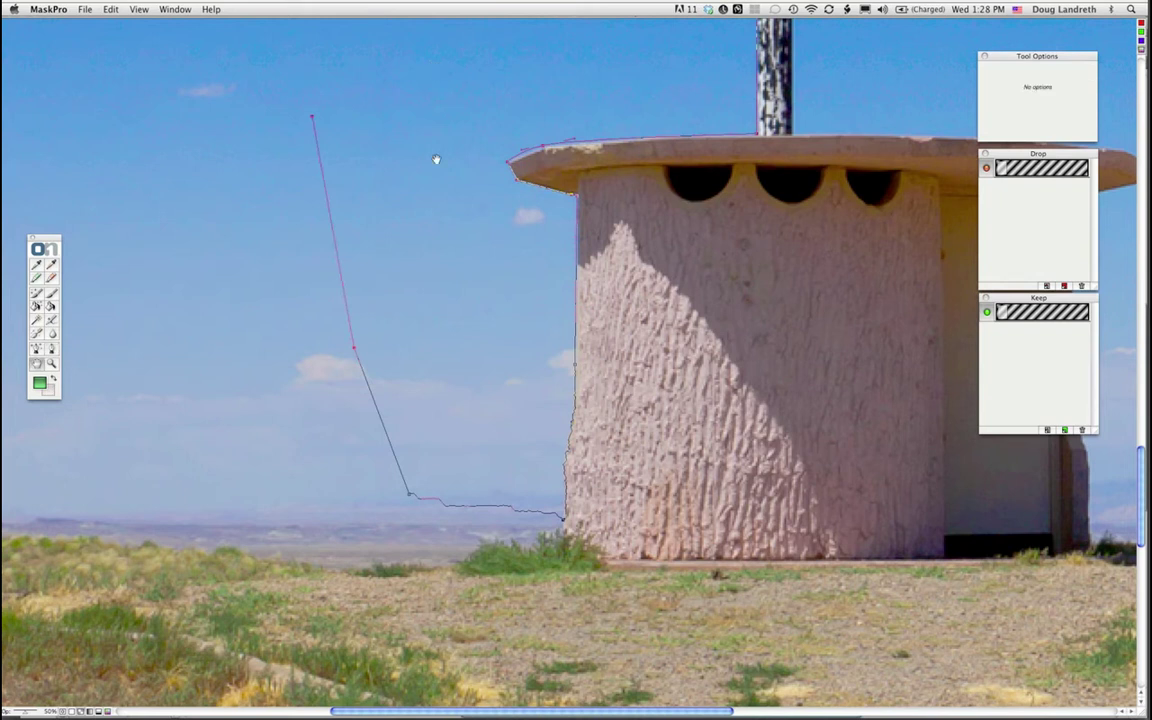
scroll(607, 103, "up", 10)
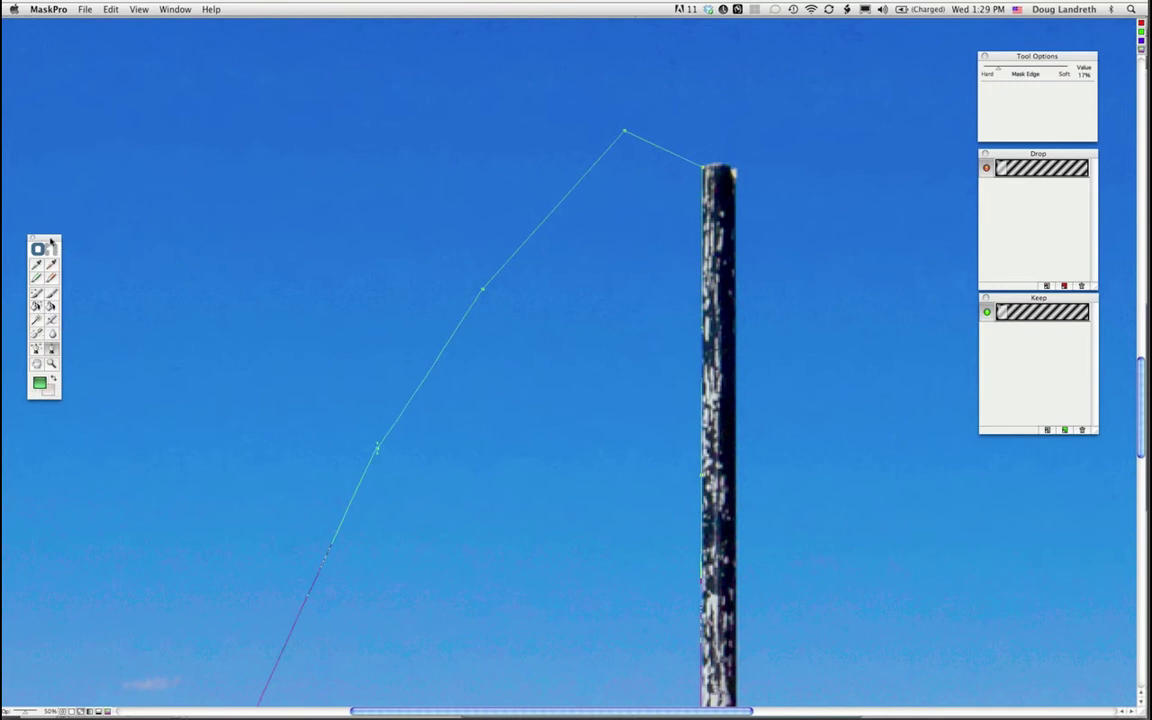
Step: Move the toolbox clear of the path, switch to the drop color, and try dropping the enclosed sky, then undo the drop
left_click_drag(50, 240, 179, 180)
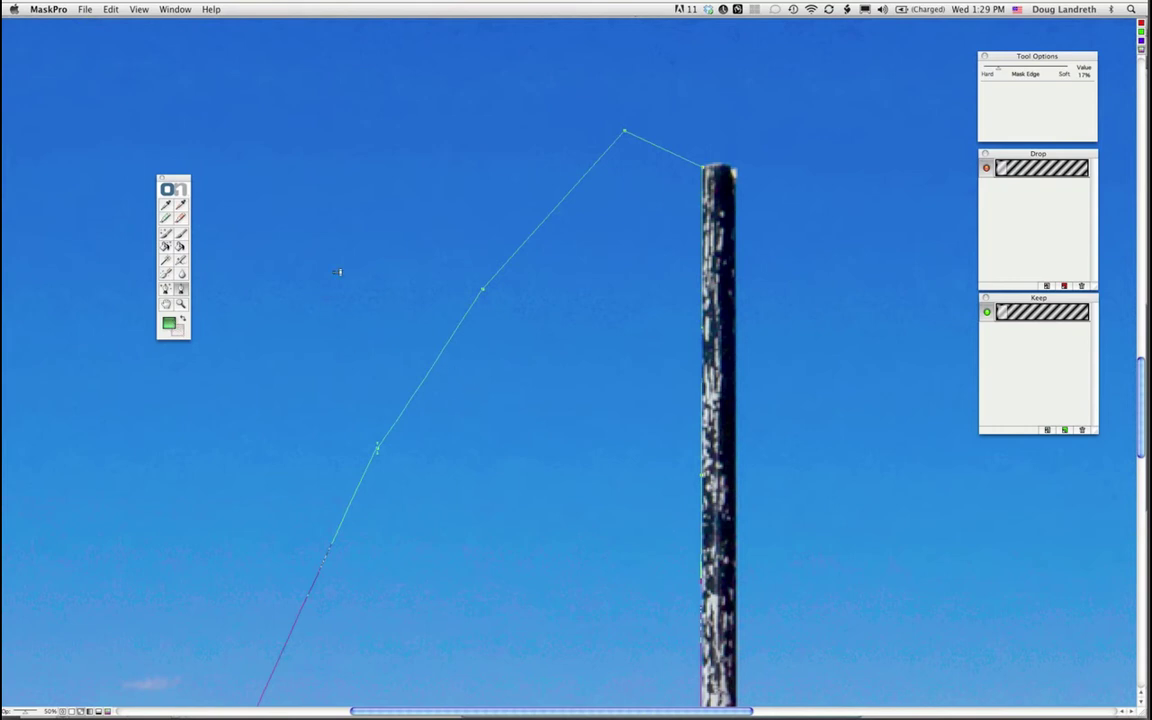
left_click(183, 320)
left_click(558, 392)
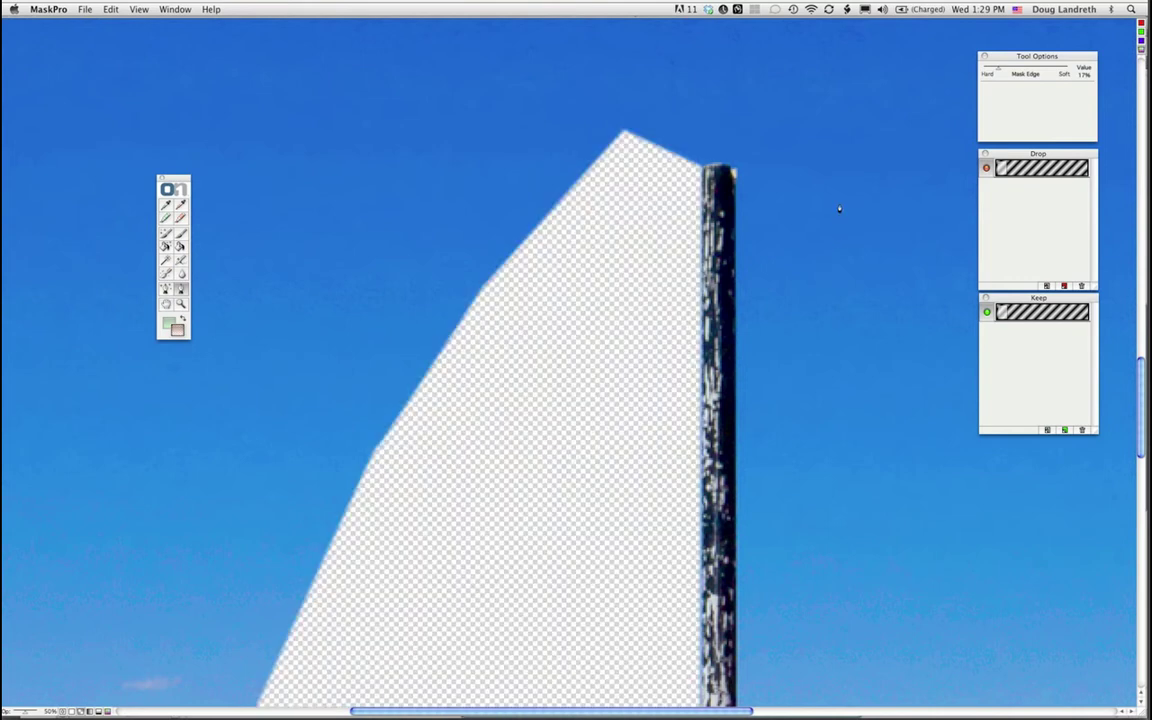
key("super+z")
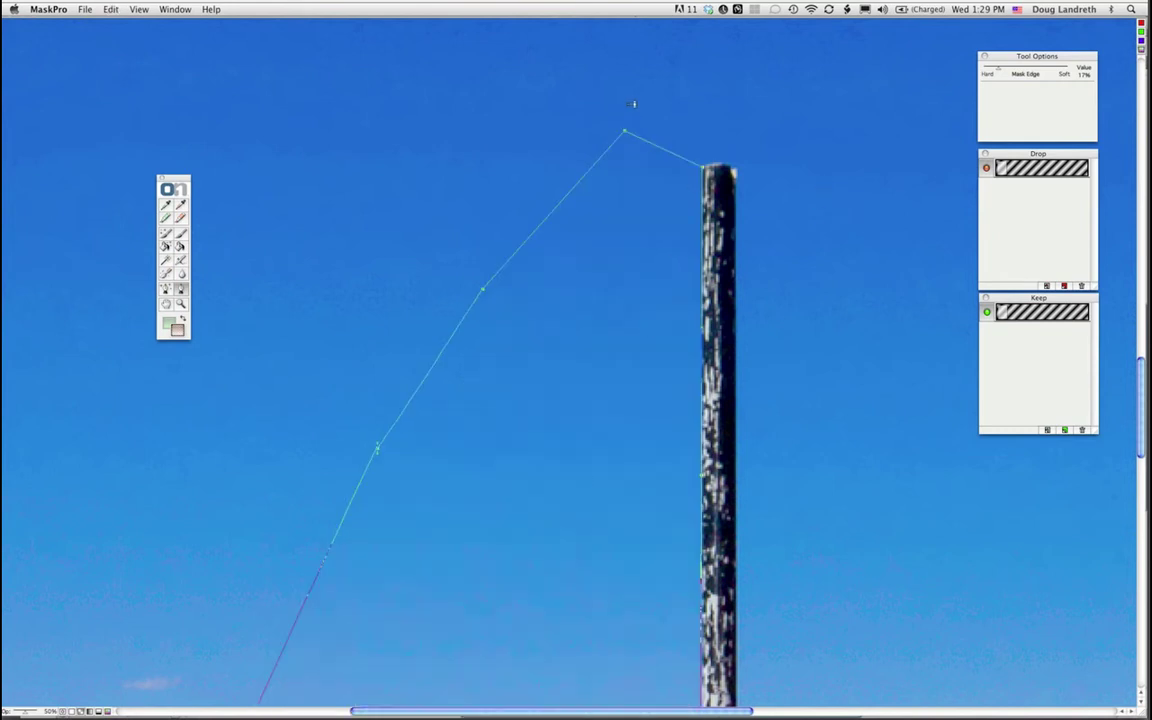
Step: Try dropping the enclosed sky with the Mask Edge softened to 82%, then undo it
key("h")
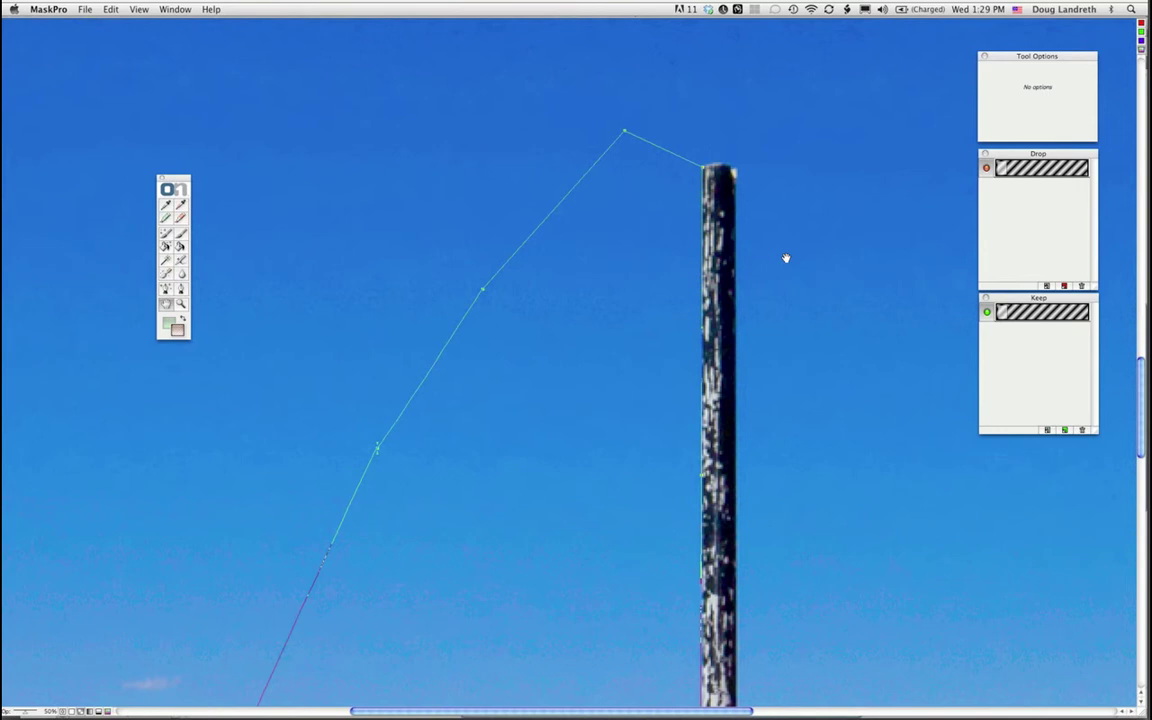
left_click_drag(674, 213, 618, 161)
key("e")
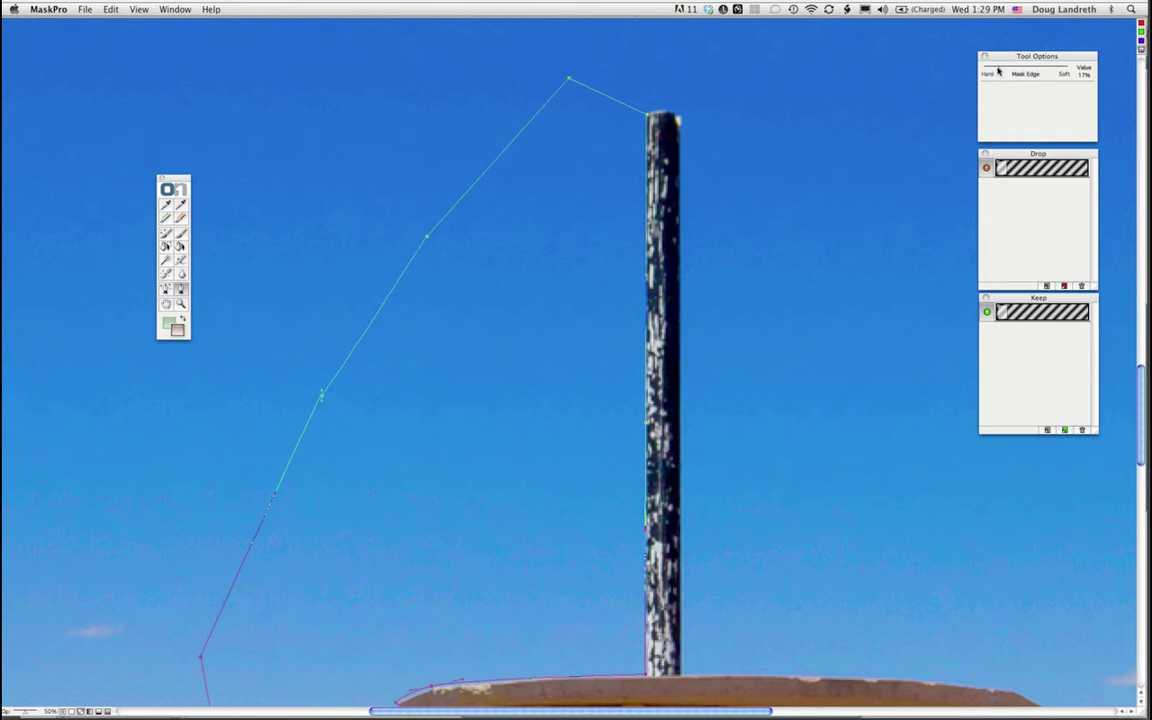
left_click_drag(998, 72, 1054, 70)
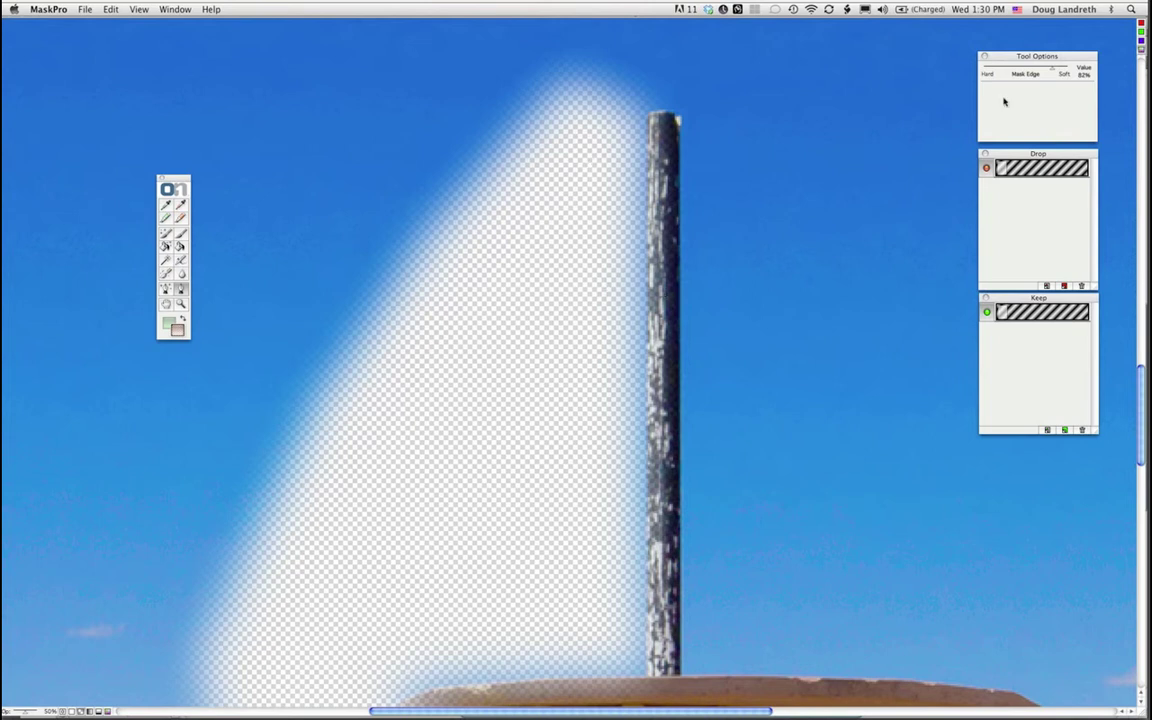
key("super+z")
Step: Set the Mask Edge to 8% and drop the sky enclosed by the path
left_click_drag(1065, 68, 886, 66)
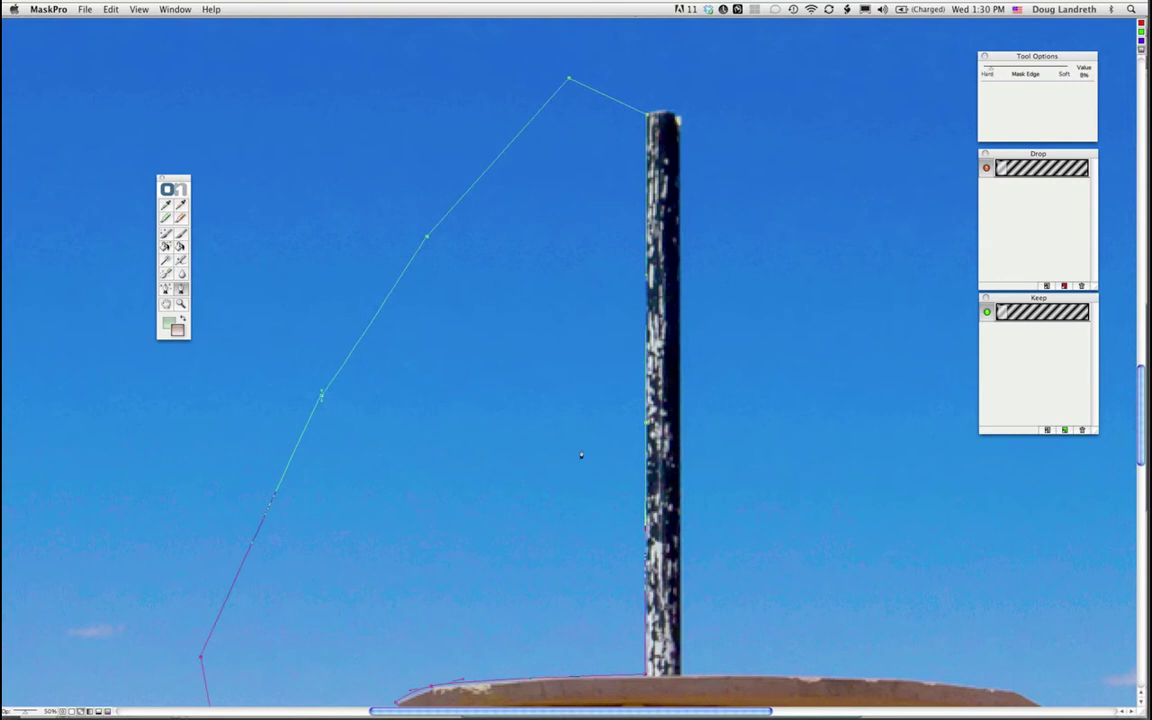
left_click(580, 456)
key("h")
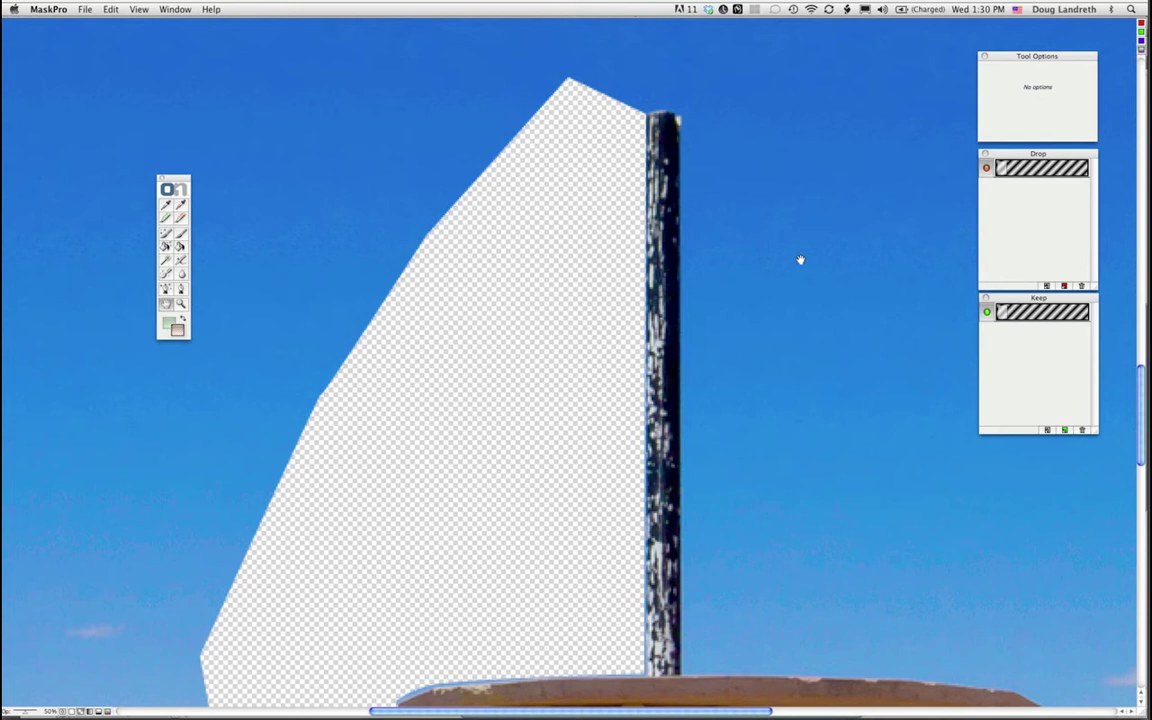
Step: Examine the cut edge along the post, the roof and the building's left wall
left_click_drag(799, 251, 788, 139)
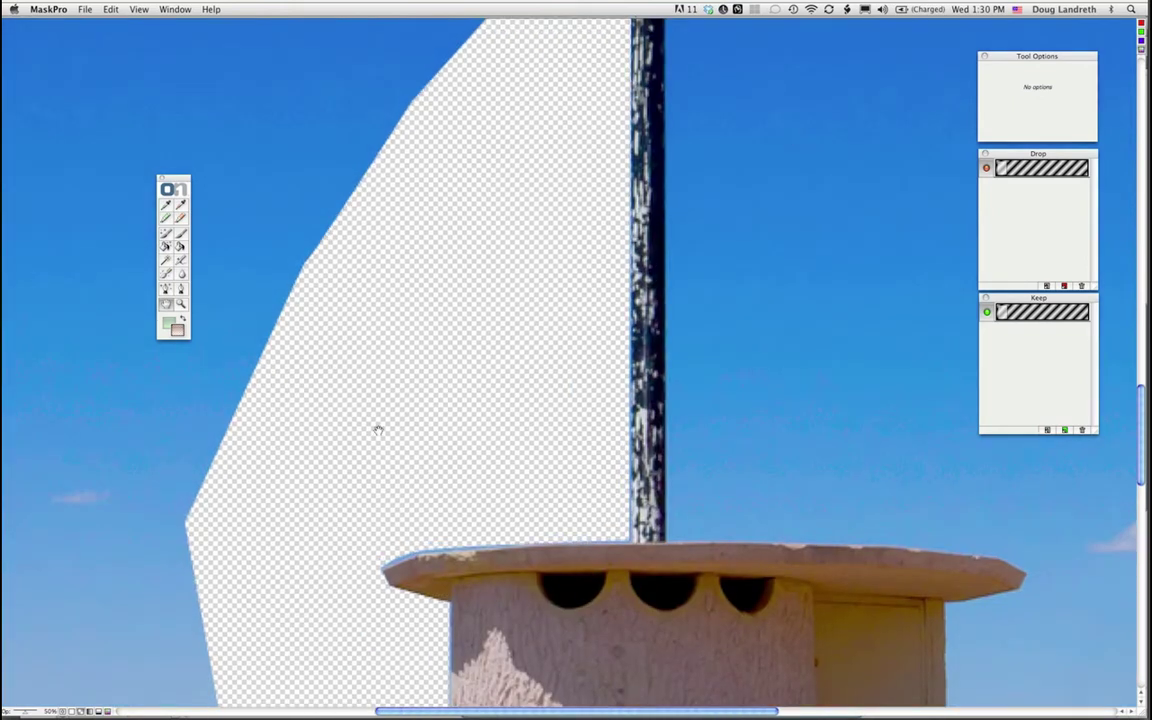
left_click_drag(378, 430, 381, 408)
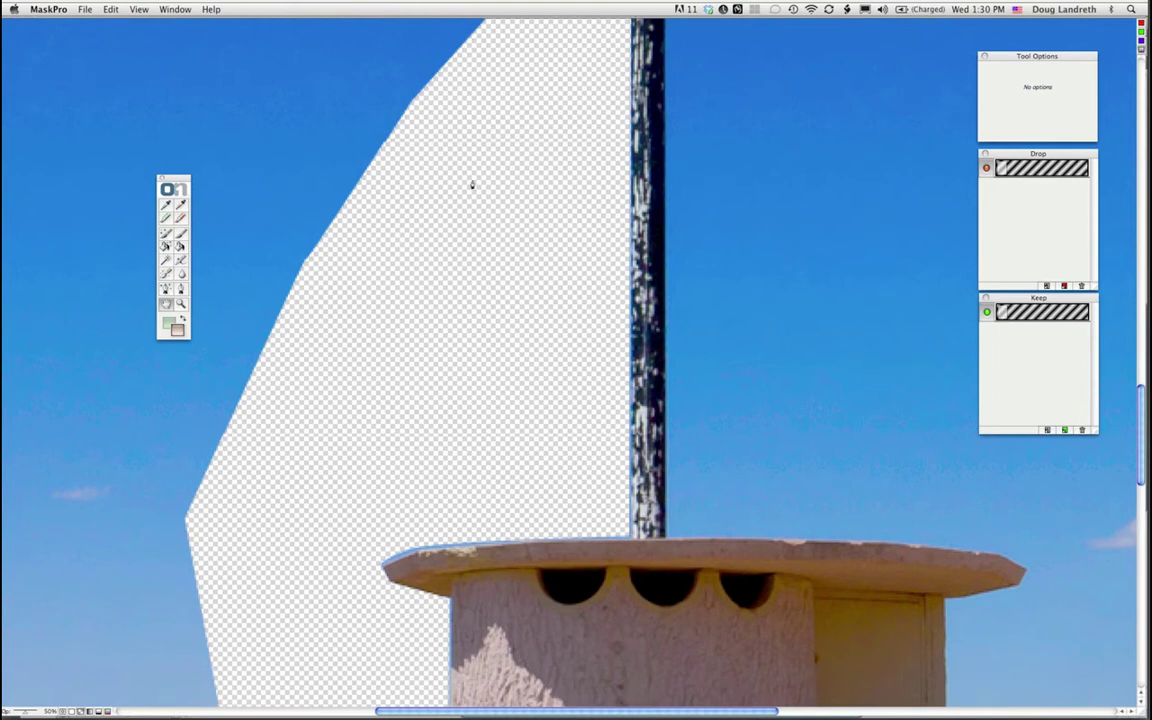
scroll(470, 185, "down", 5)
scroll(470, 185, "left", 1)
key("p")
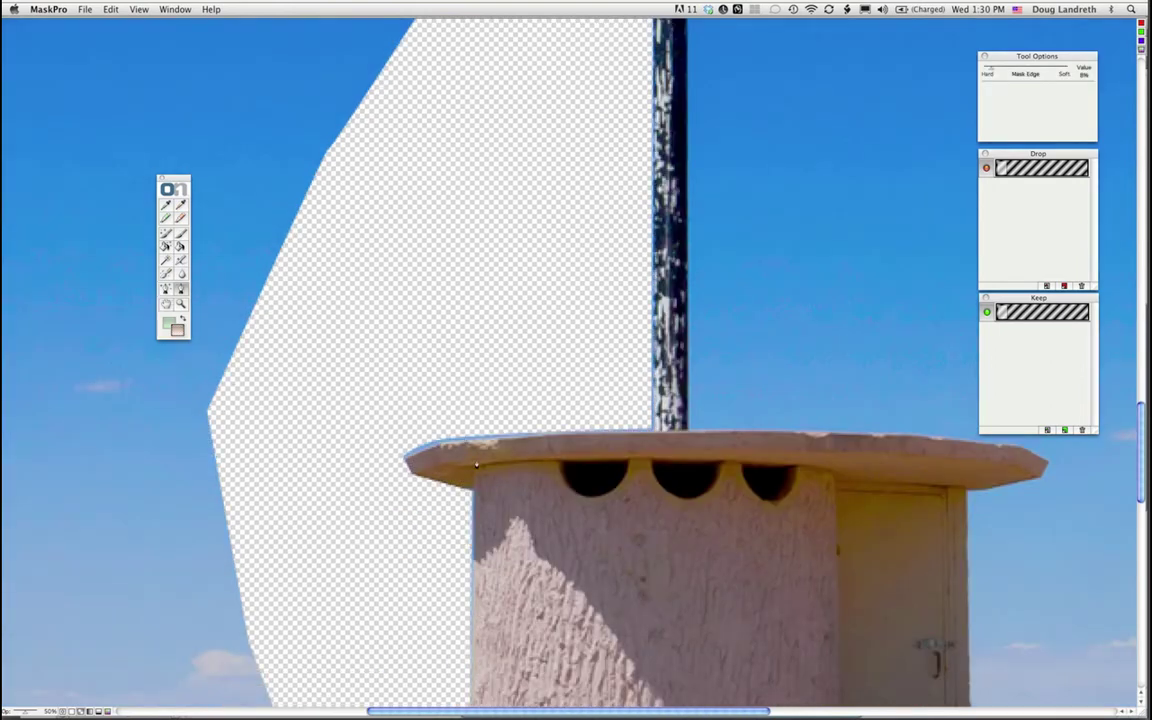
key("h")
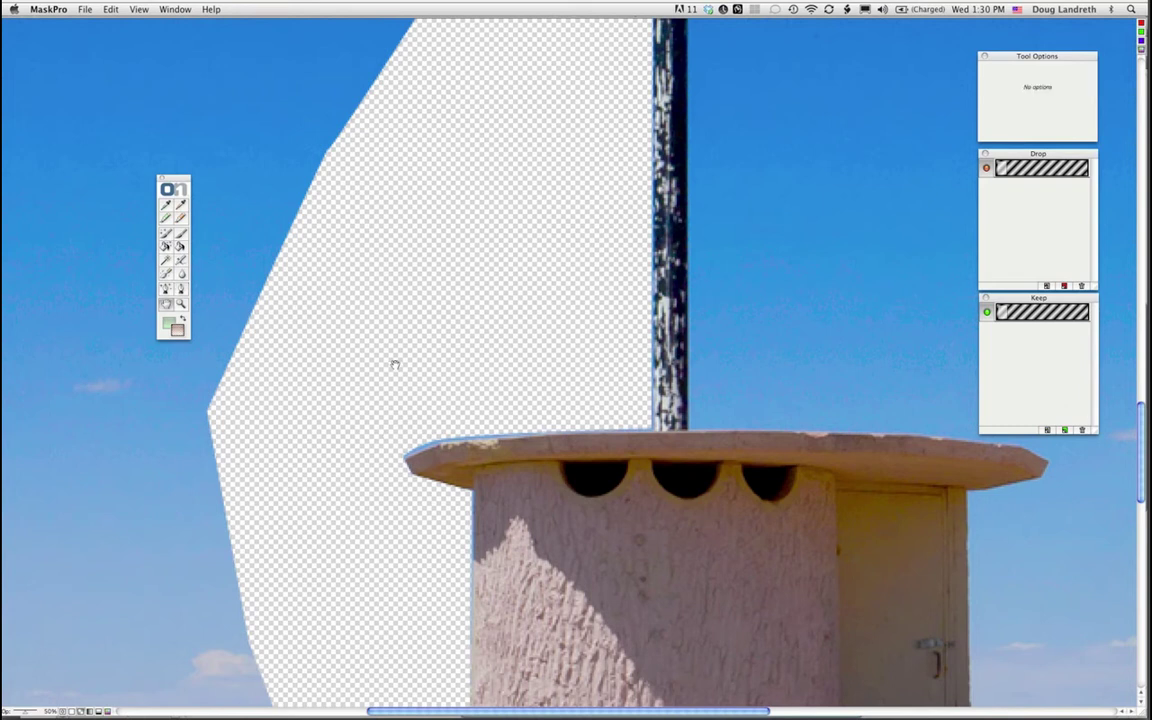
scroll(393, 345, "down", 1)
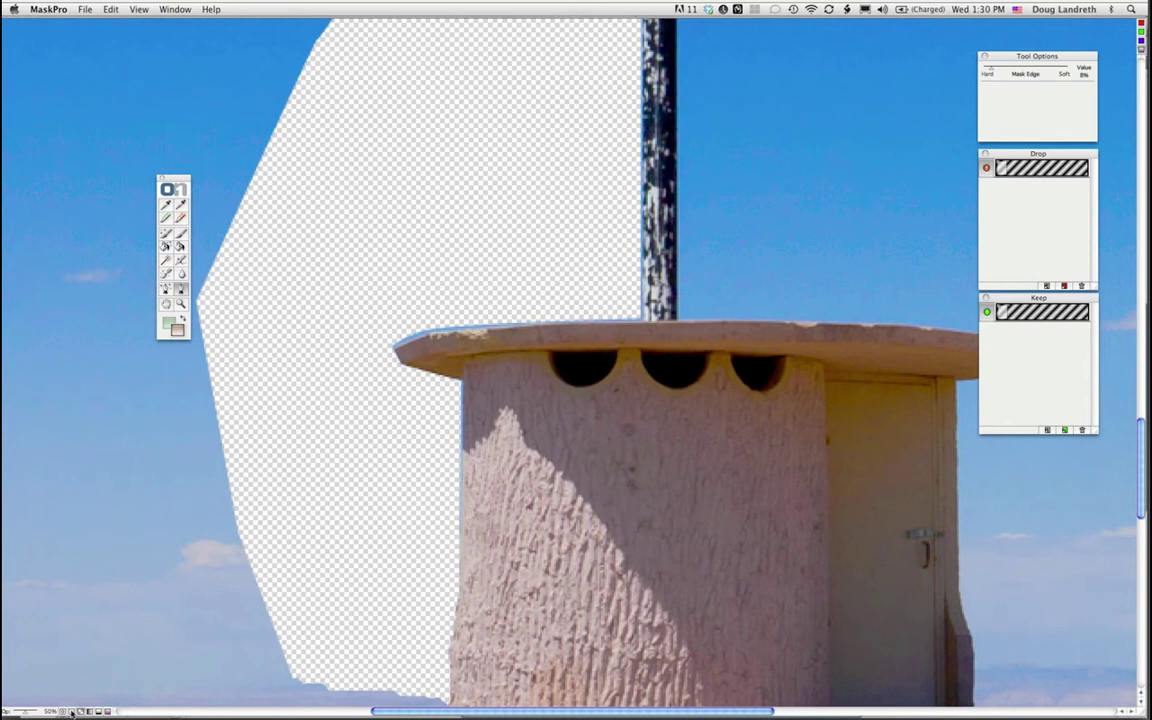
Step: Compare the mask as a red overlay, in black and white and with gray edges, then view the cut-out over the Clouds layer
left_click(103, 712)
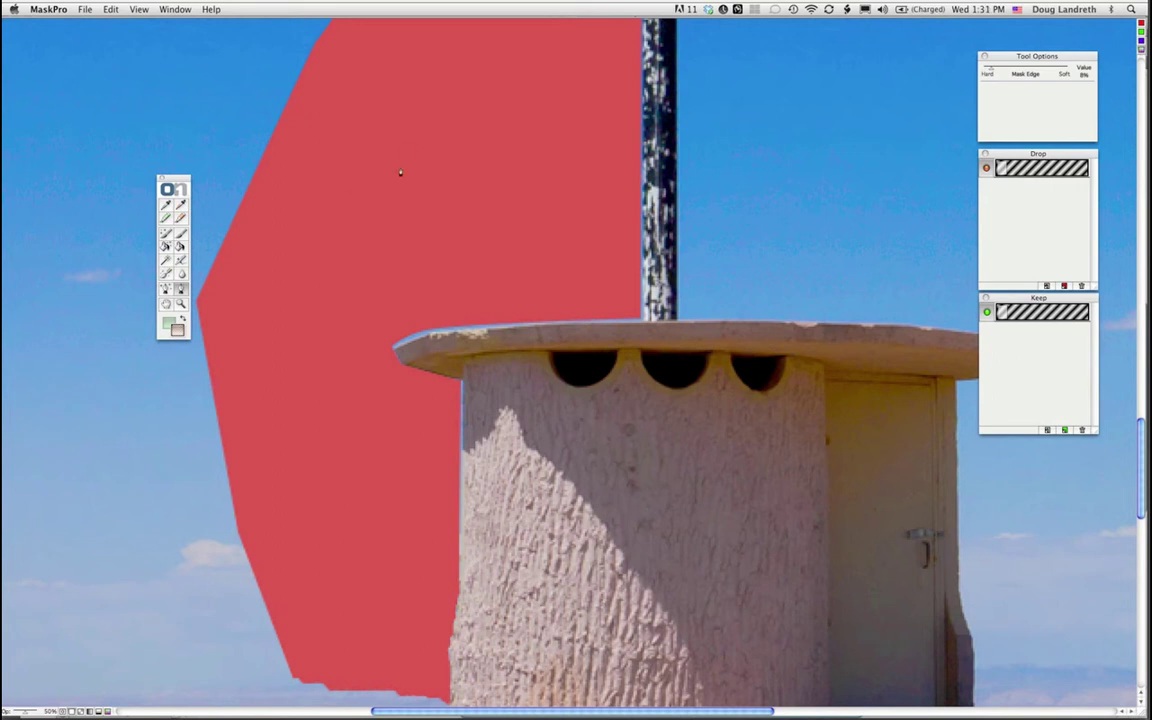
left_click(90, 711)
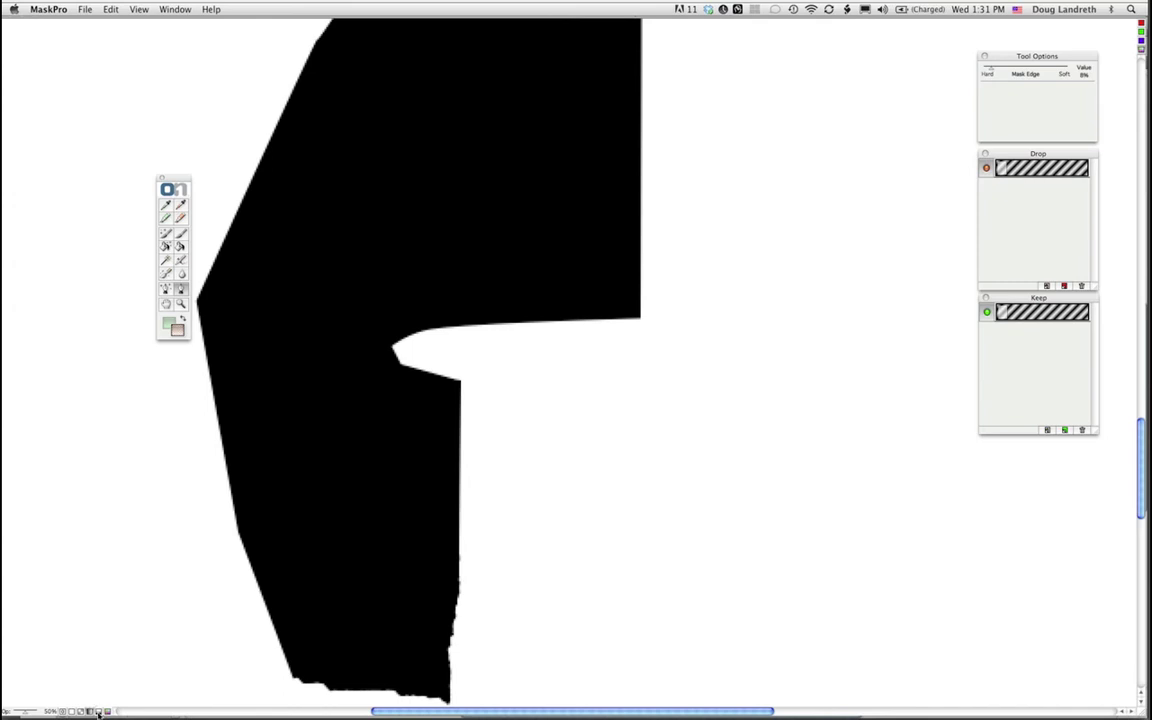
left_click(97, 711)
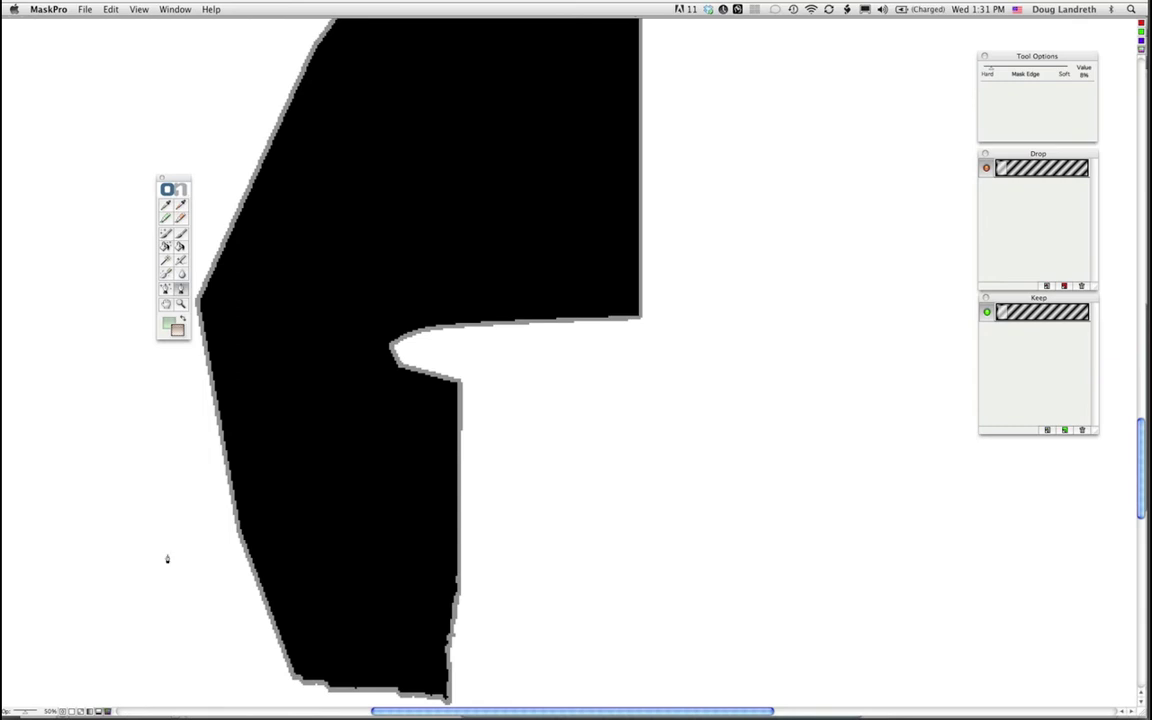
key("m")
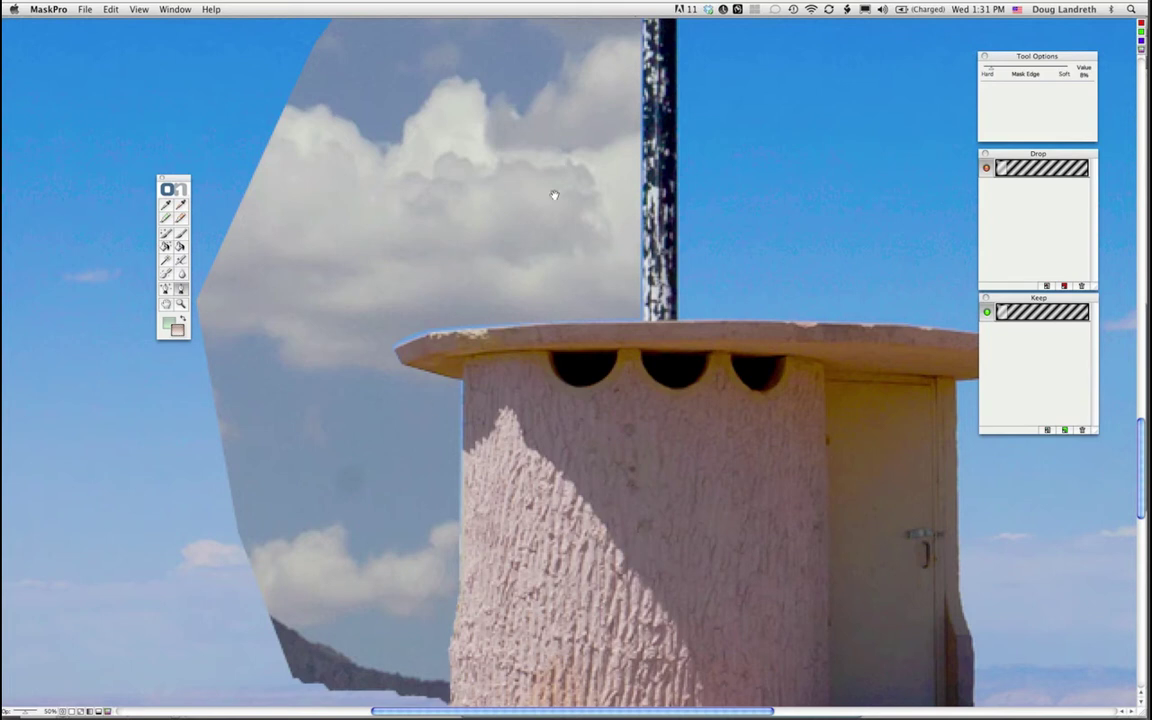
Step: Move the toolbox aside and set up the Chisel tool with Brush Edge 35%, Brush Size 24% and Chisel Amount 9%
key("h")
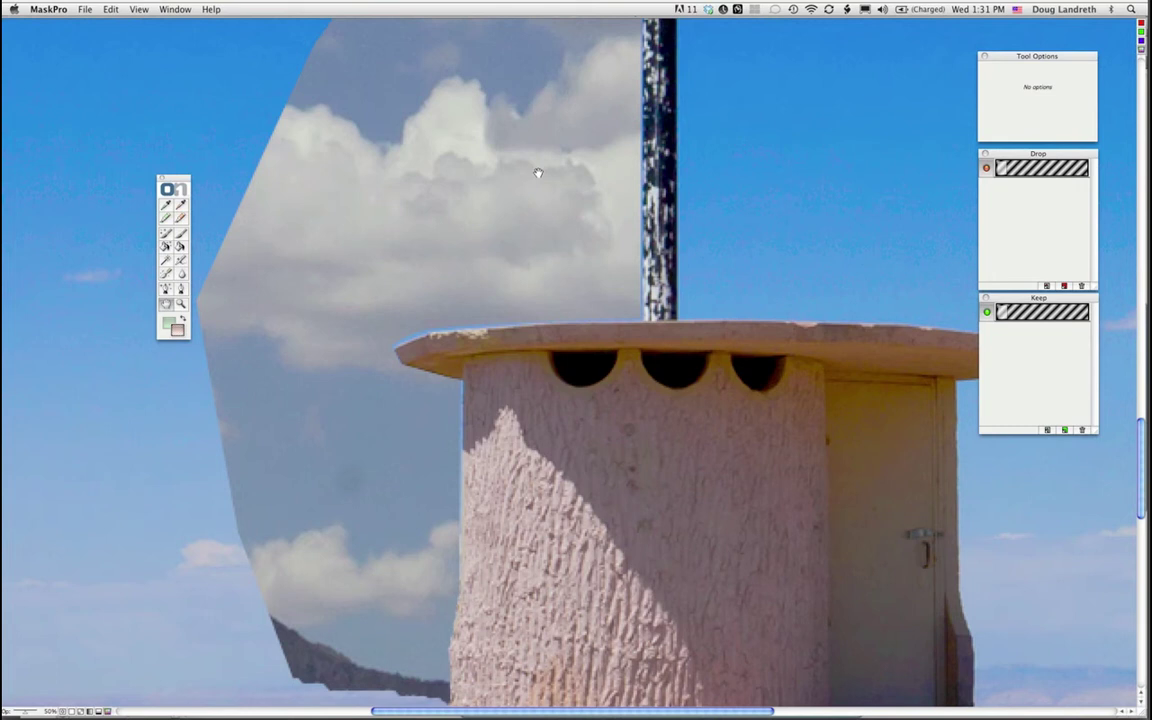
left_click_drag(535, 185, 553, 305)
left_click_drag(174, 179, 219, 90)
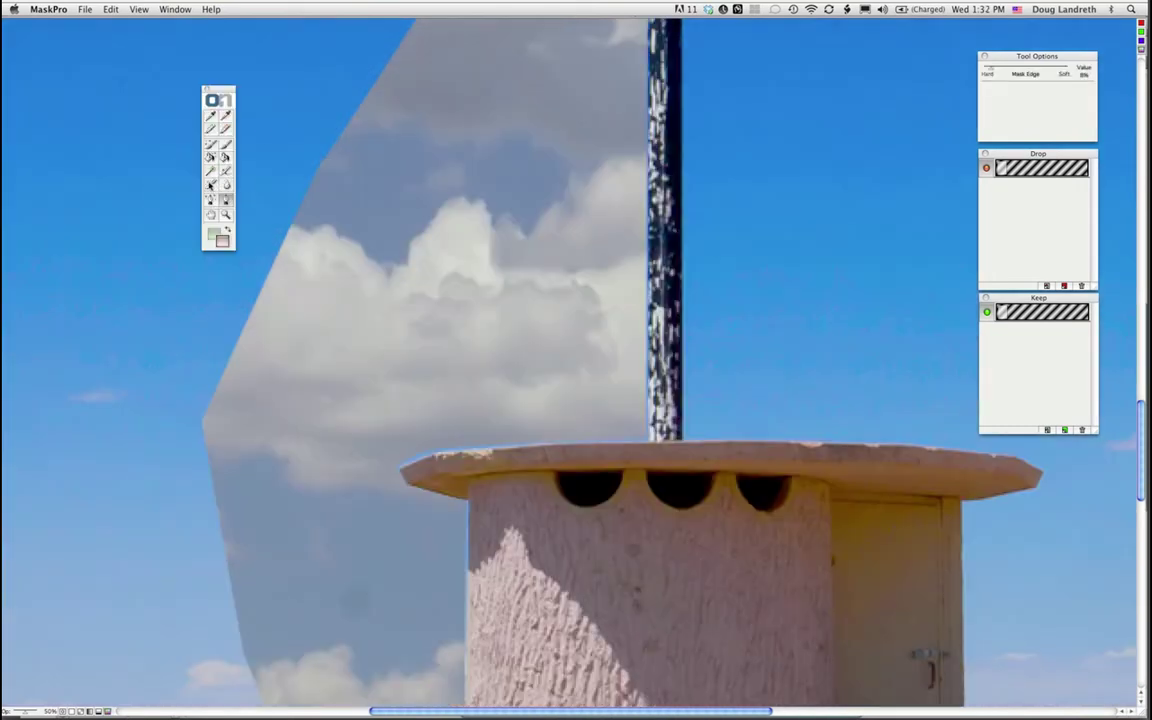
left_click(212, 185)
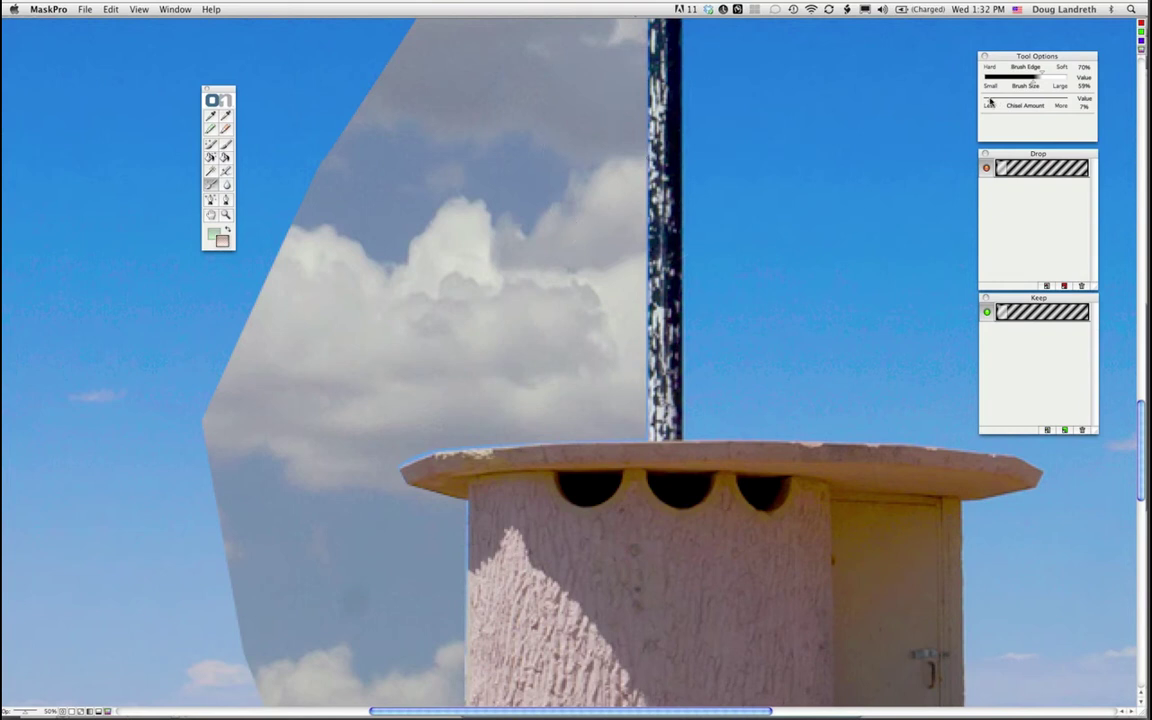
mouse_move(989, 100)
left_mouse_down()
mouse_move(1030, 82)
mouse_move(1007, 86)
left_mouse_up()
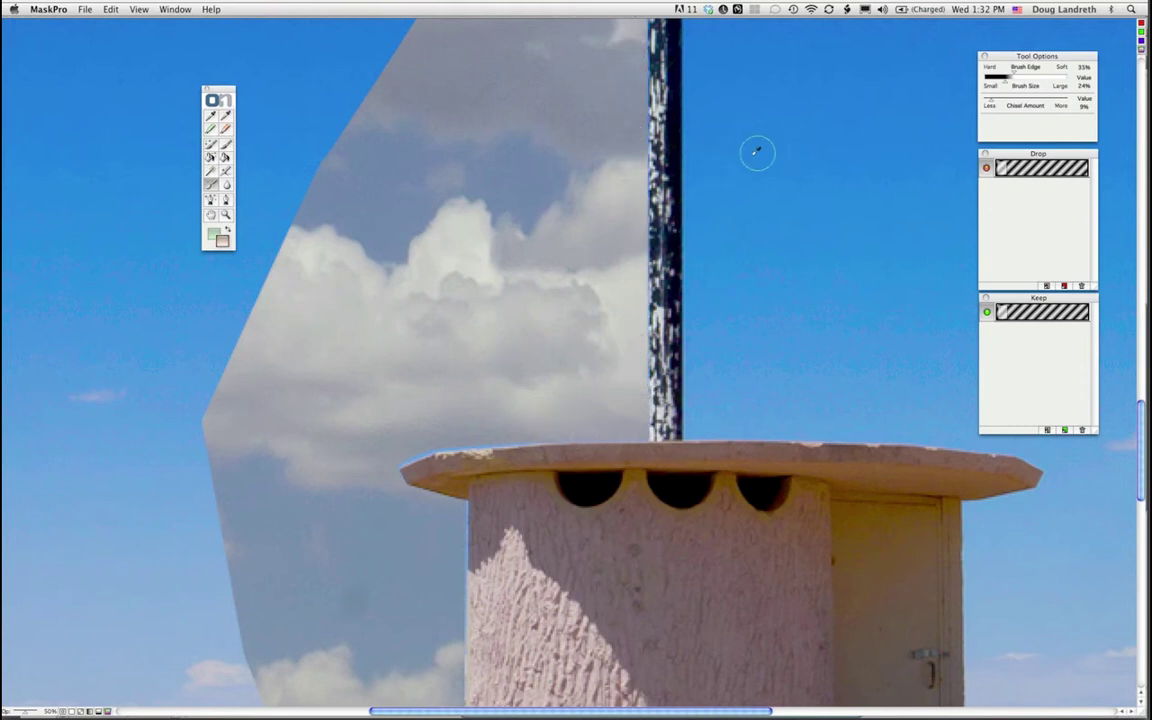
Step: Examine the cut edge along the post's left side, the roof's left end and the left wall down to the ground
key("h")
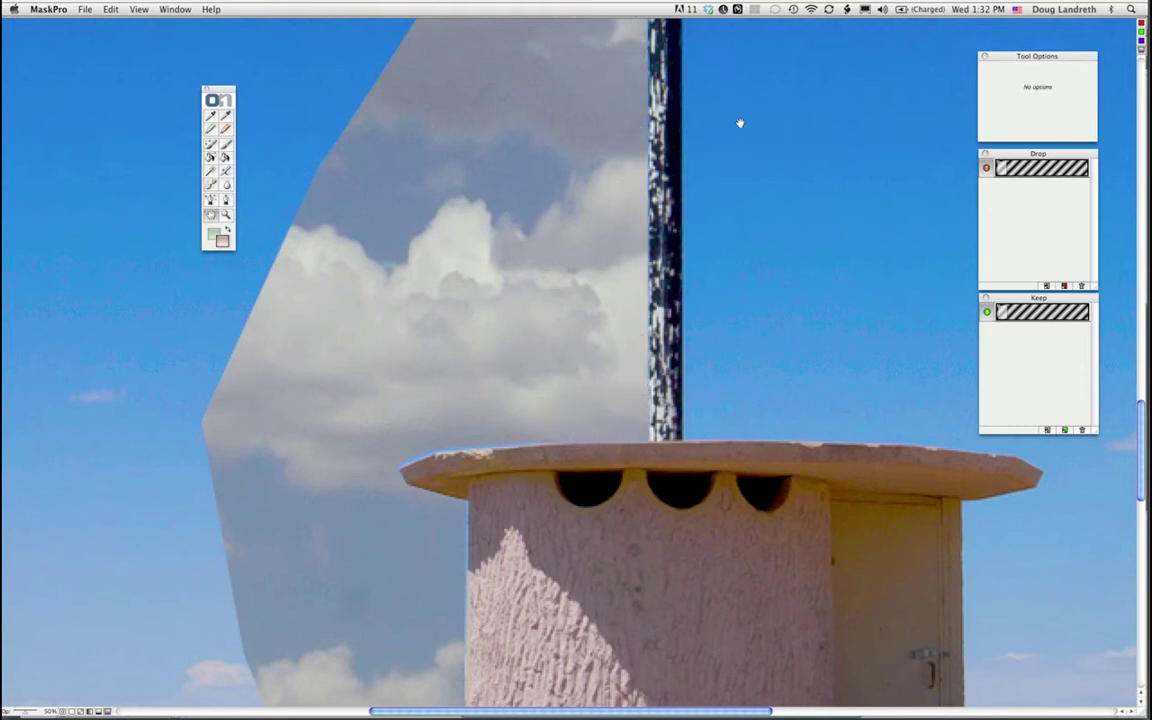
left_click_drag(740, 122, 740, 134)
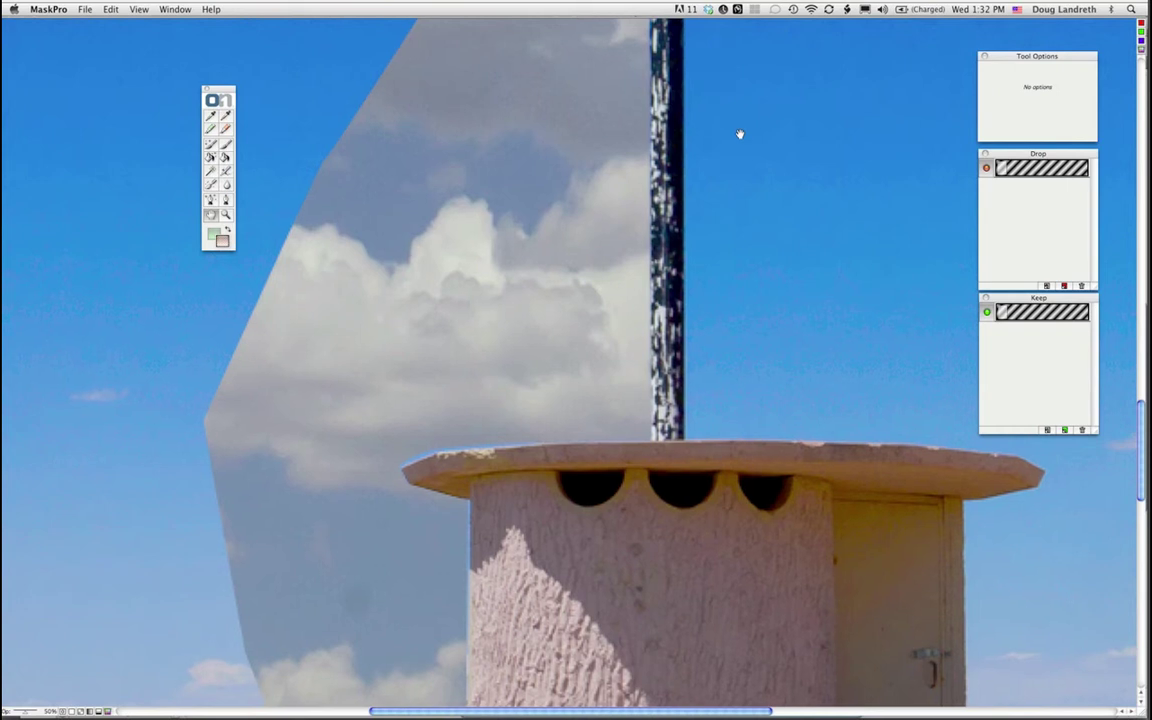
scroll(739, 150, "up", 3)
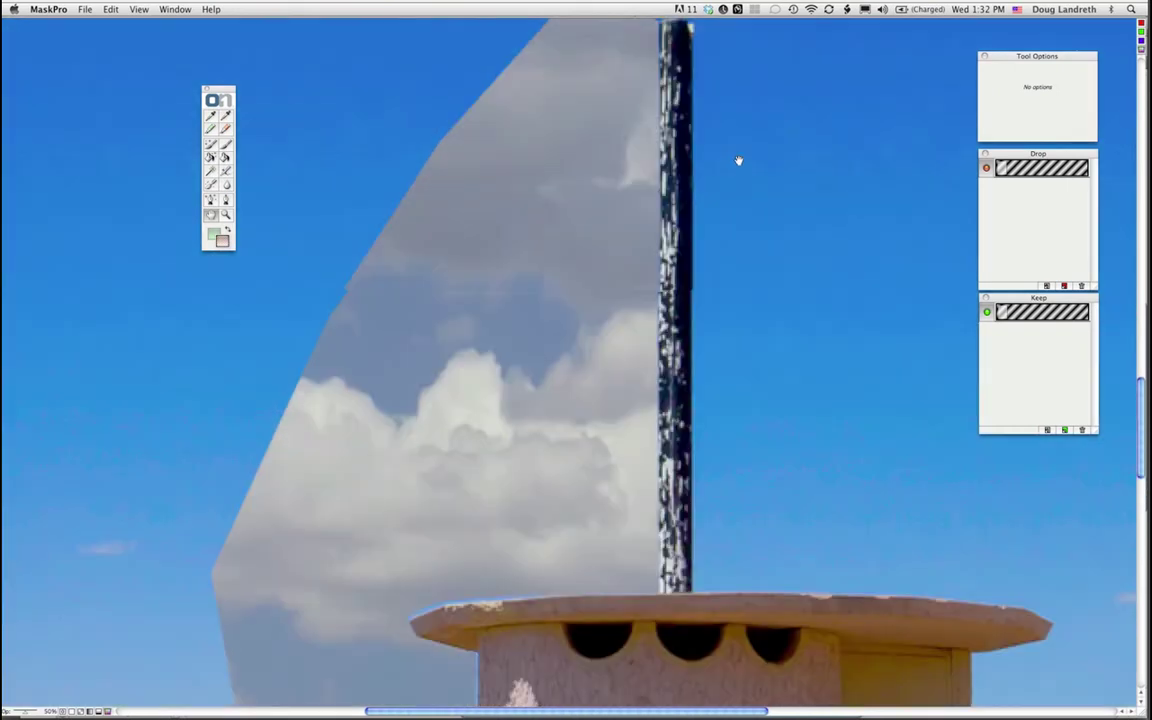
scroll(746, 260, "down", 2)
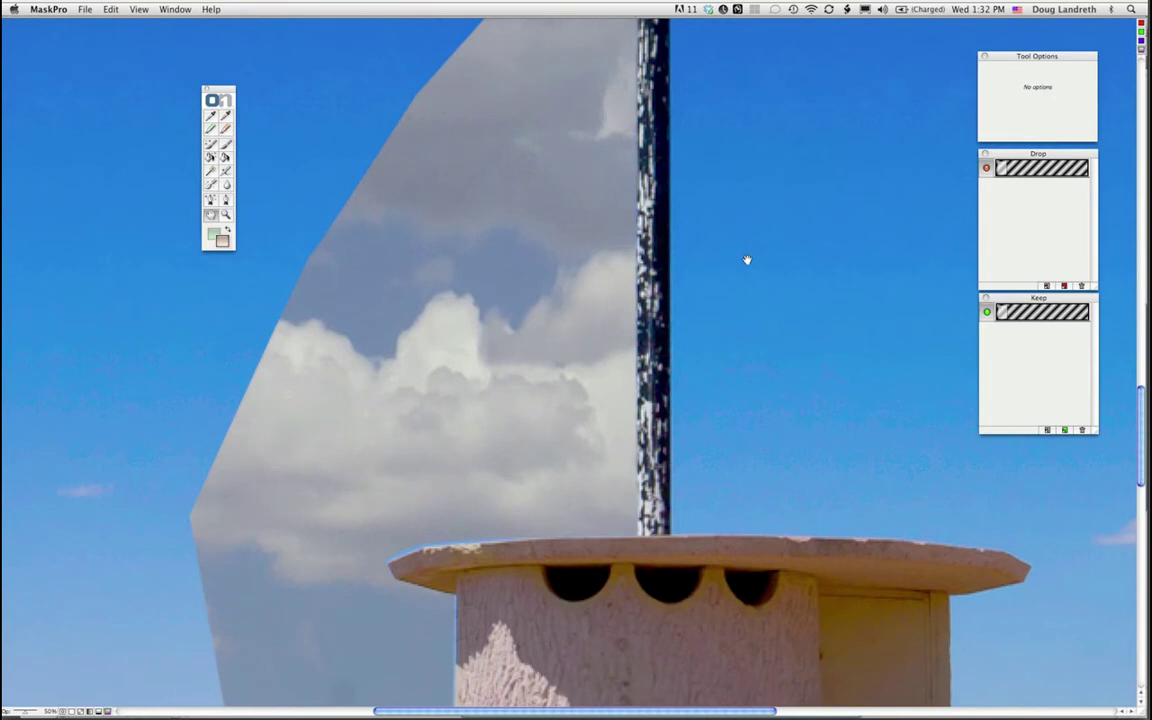
scroll(599, 347, "down", 1)
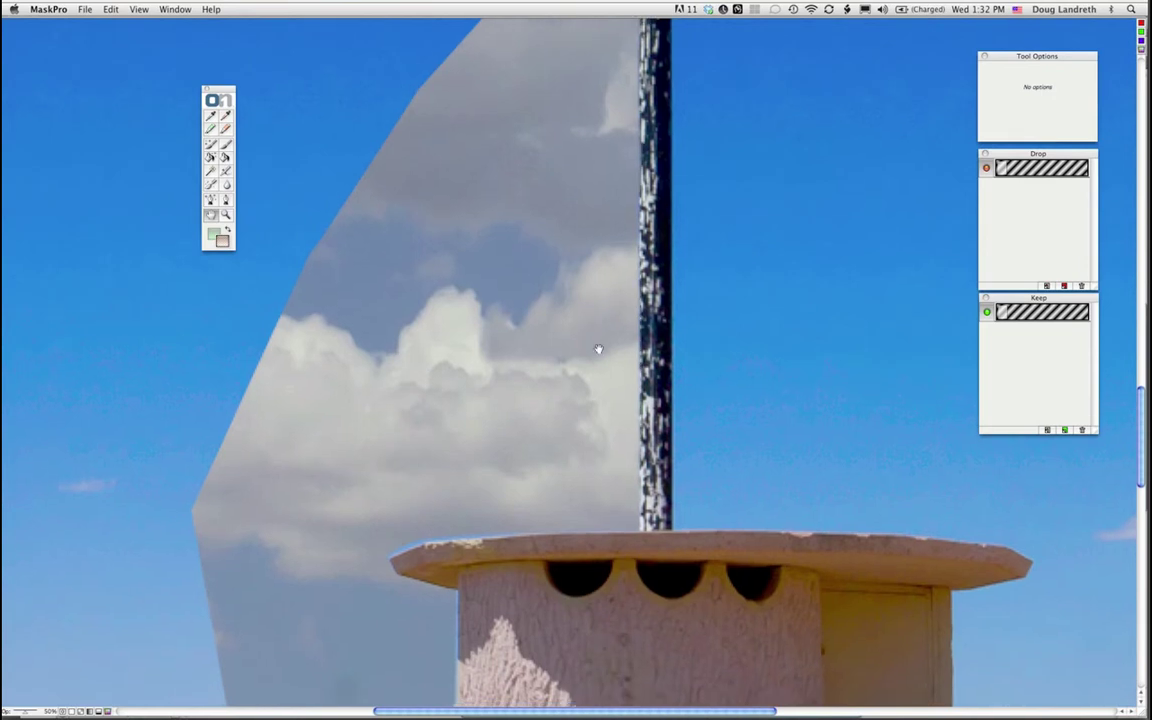
scroll(562, 305, "down", 2)
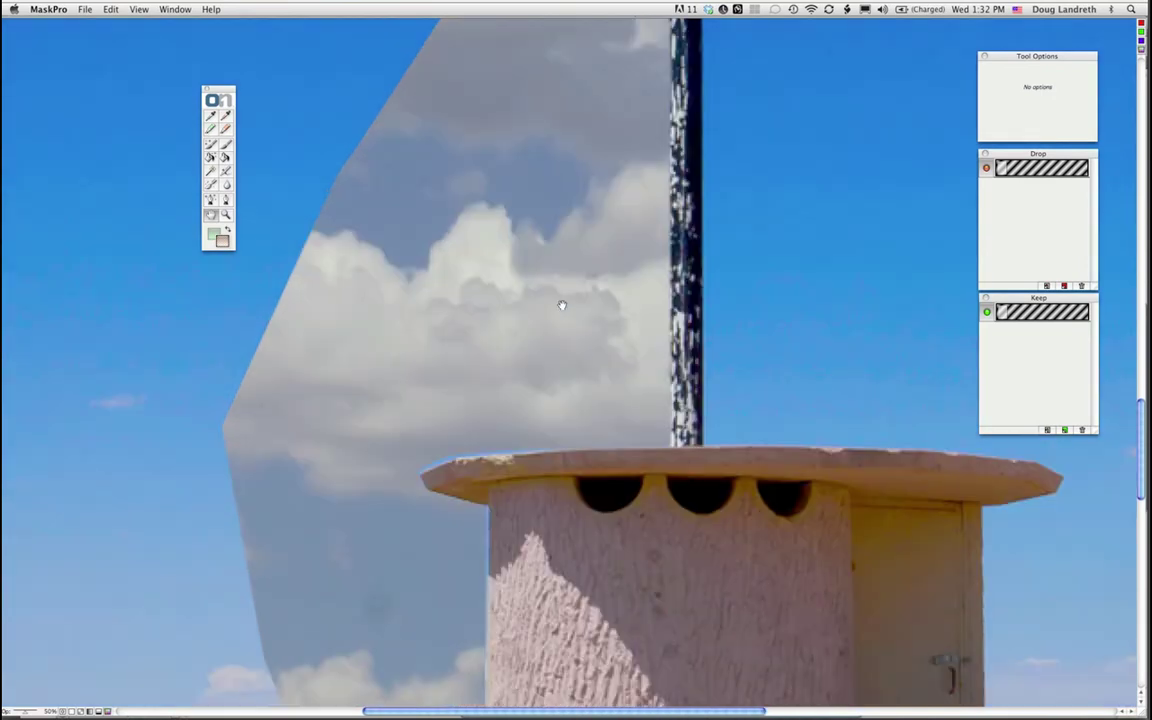
scroll(689, 342, "left", 3)
scroll(689, 342, "down", 1)
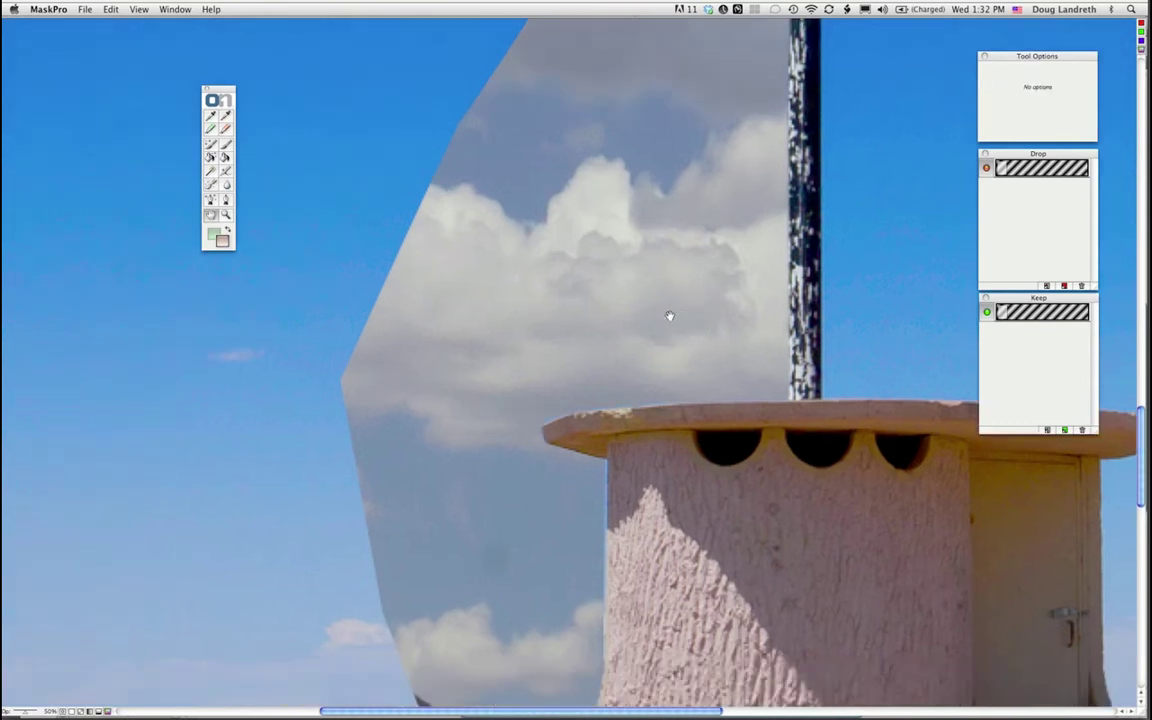
scroll(659, 282, "down", 1)
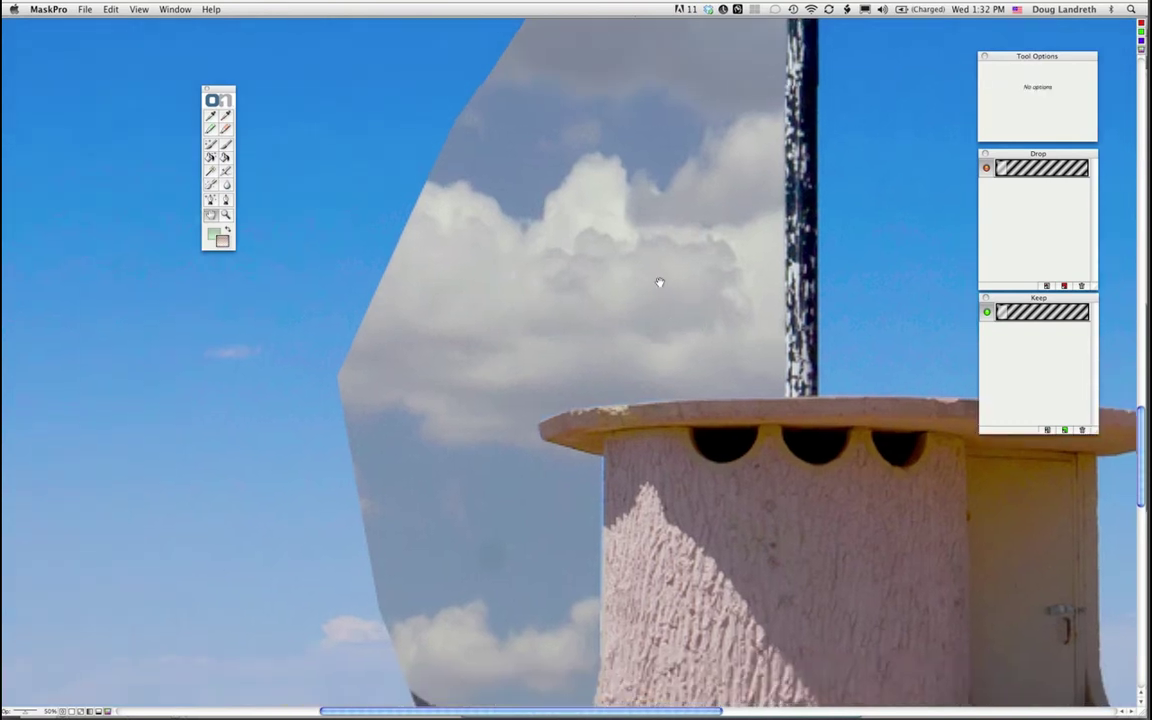
scroll(564, 341, "down", 3)
scroll(520, 320, "right", 1)
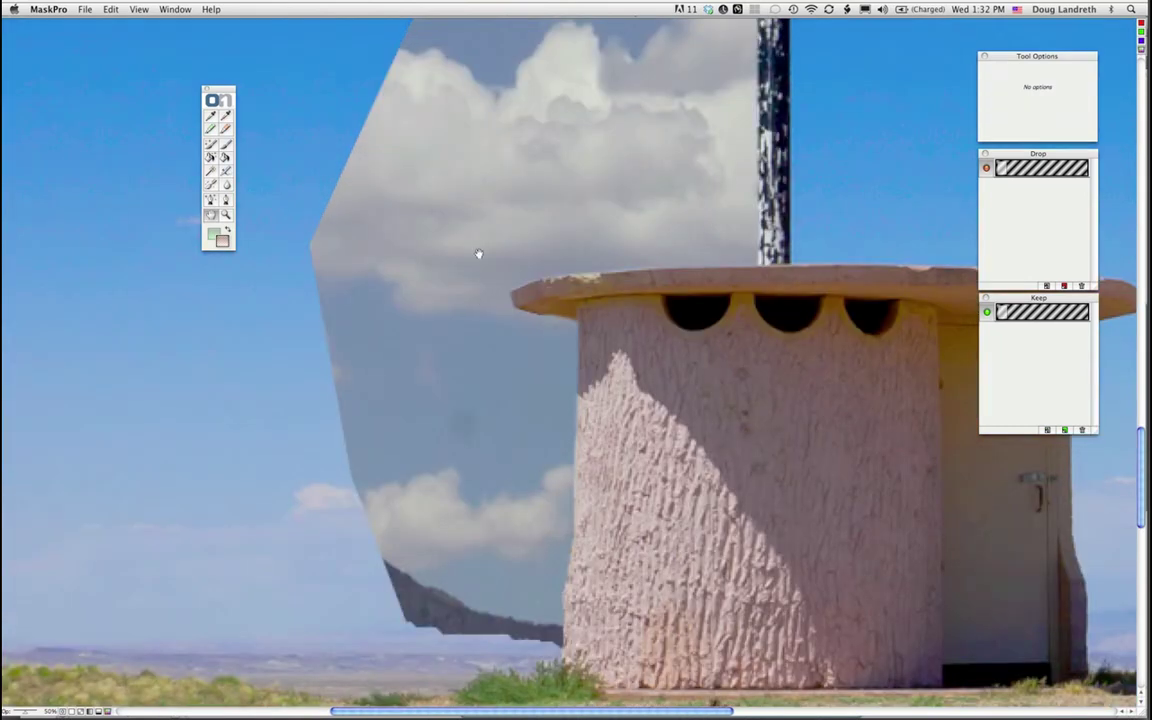
scroll(478, 254, "down", 1)
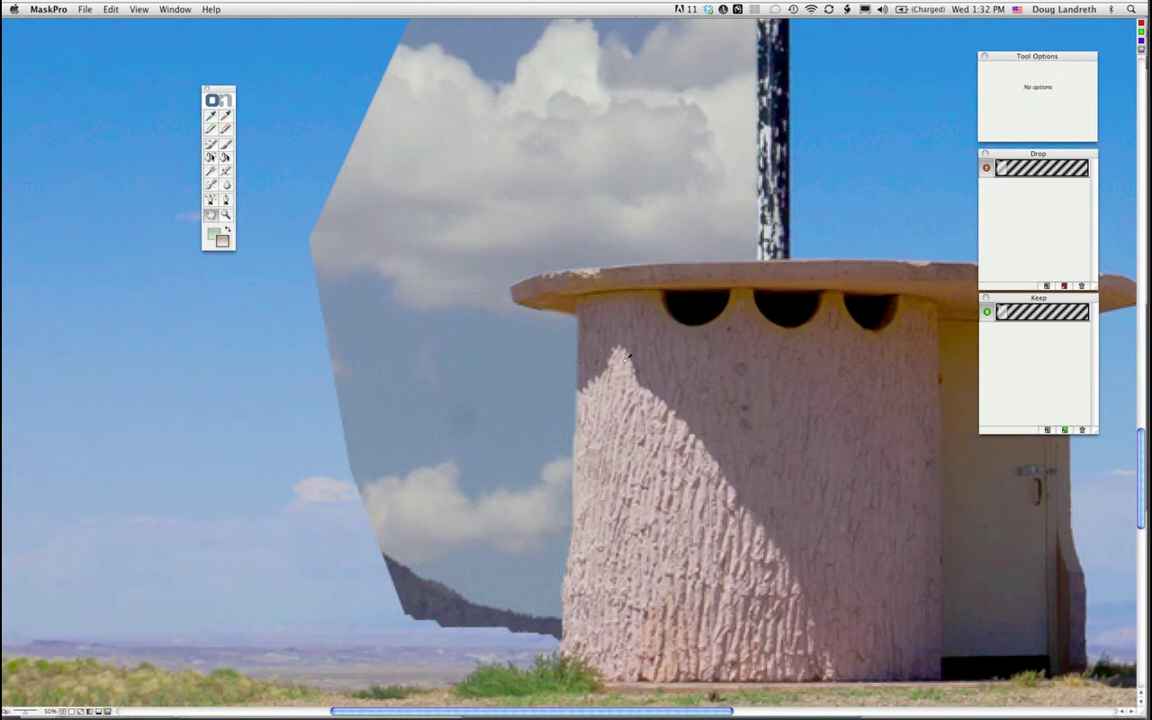
Step: Start a drop pen path across the post's top and down its right edge to the roof
scroll(550, 310, "down", 3)
scroll(560, 340, "up", 10)
scroll(560, 340, "right", 7)
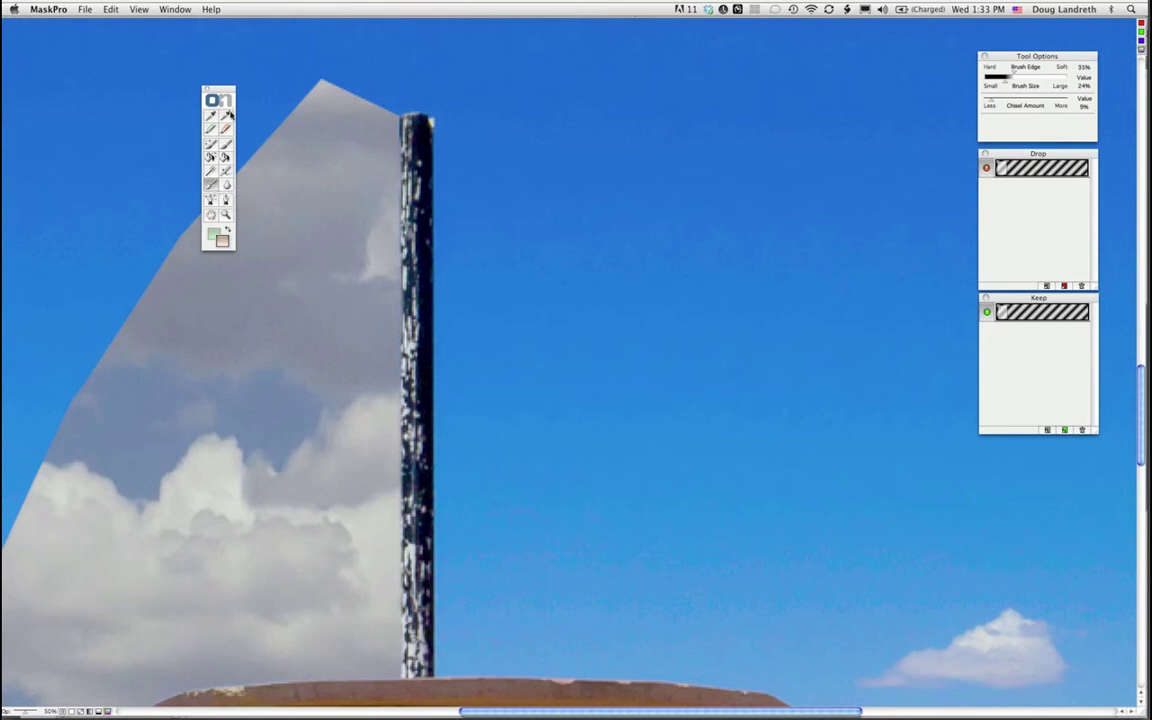
left_click(226, 199)
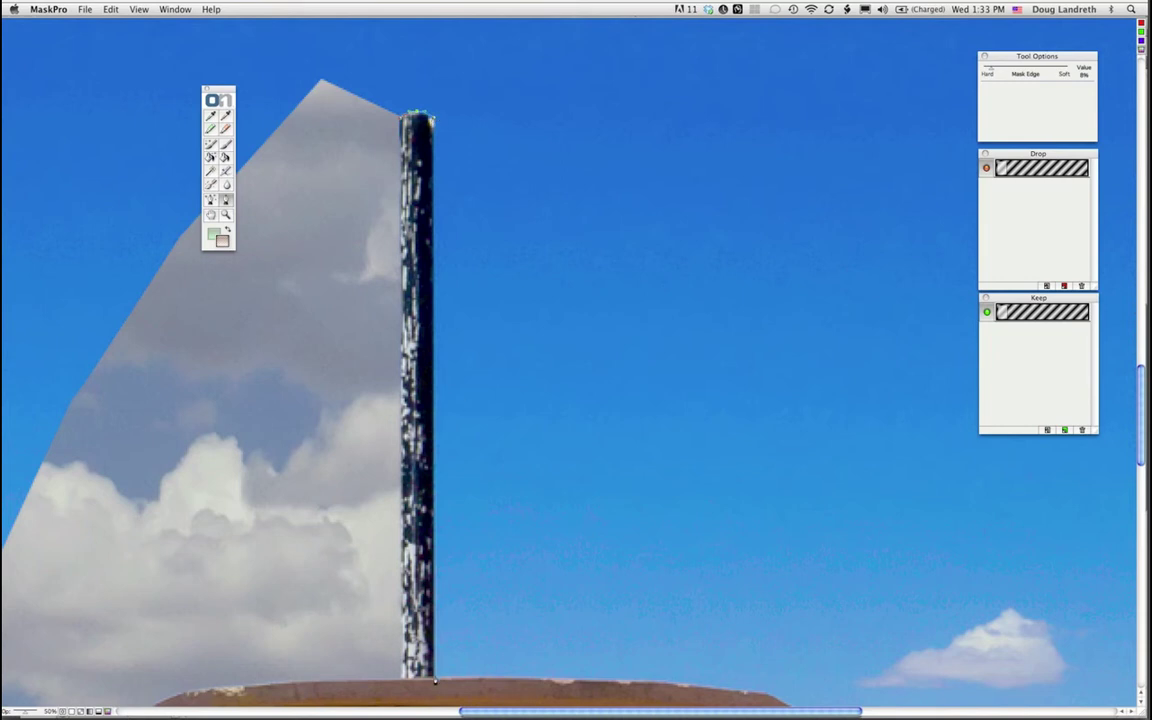
Step: Trace the path along the roof's upper edge, around its right tip and underneath toward the wall, undoing the stray last segment
key("h")
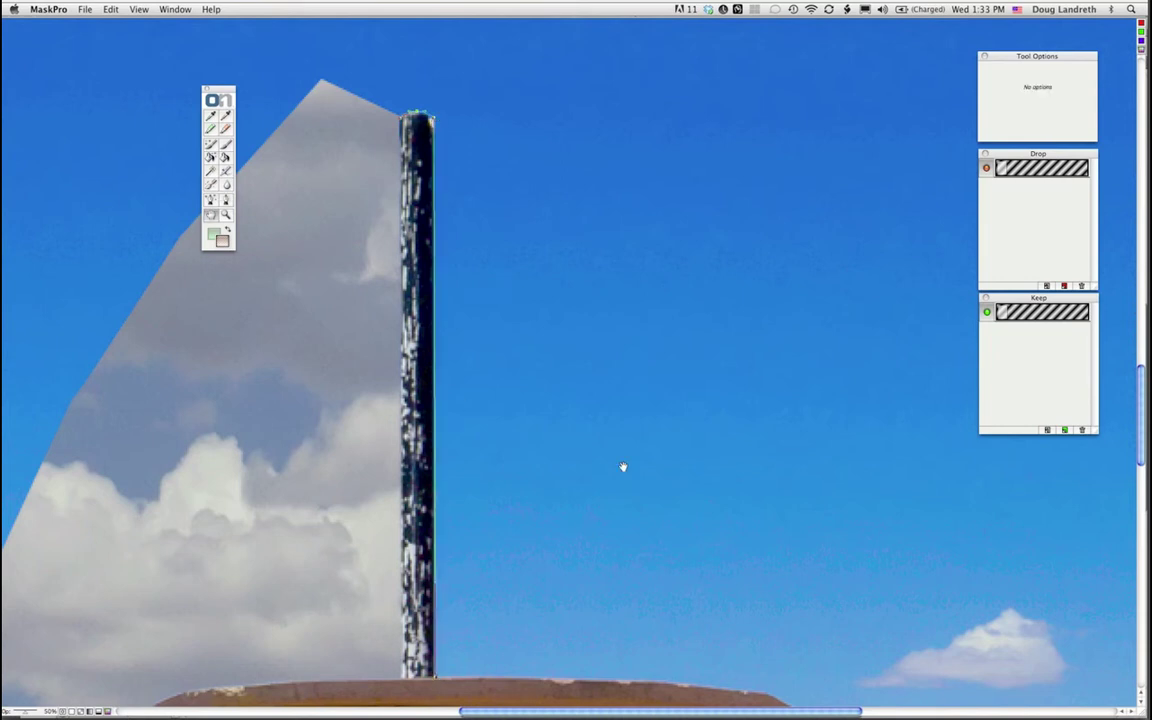
left_click_drag(622, 467, 612, 450)
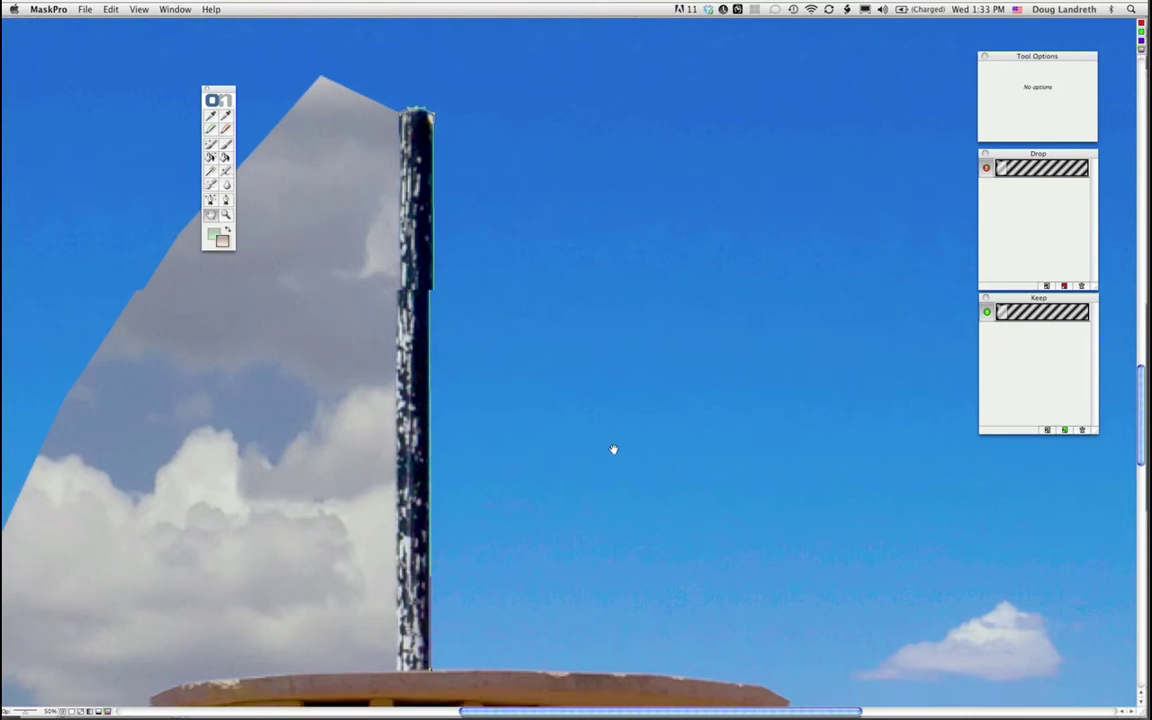
scroll(552, 404, "down", 5)
scroll(552, 404, "right", 2)
key("c")
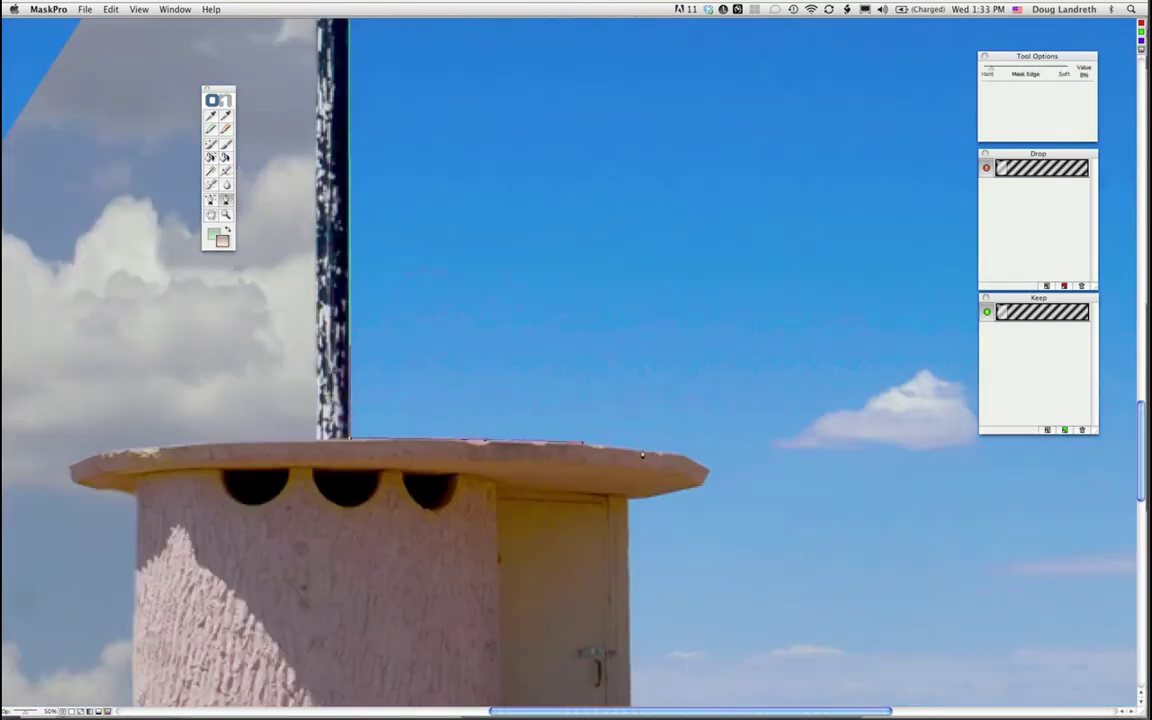
left_click(708, 470)
left_click(644, 503)
left_click(630, 503)
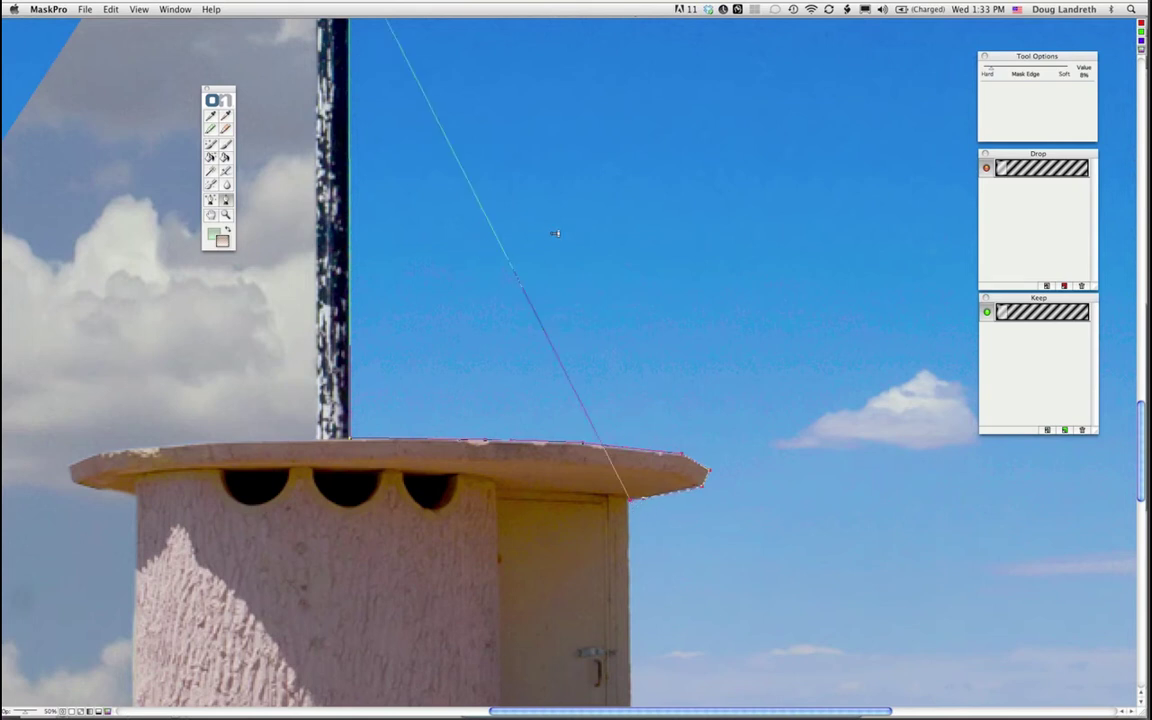
key("super+z")
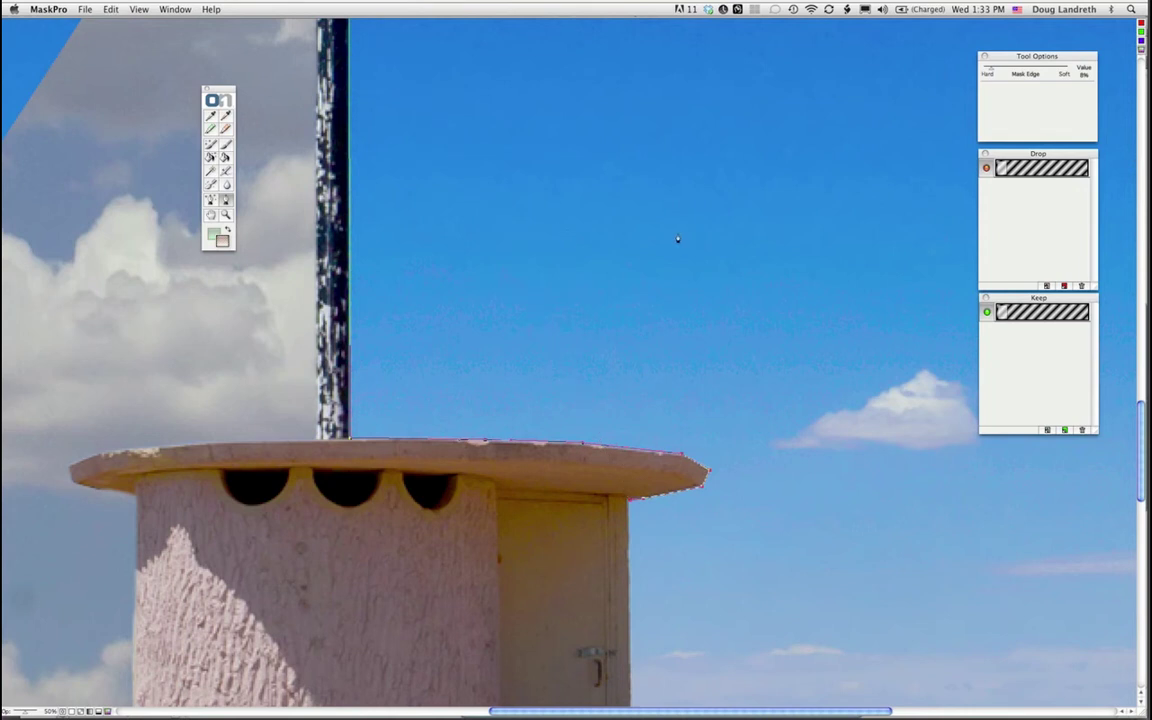
Step: Continue the pen path down the building's right wall to its base
key("h")
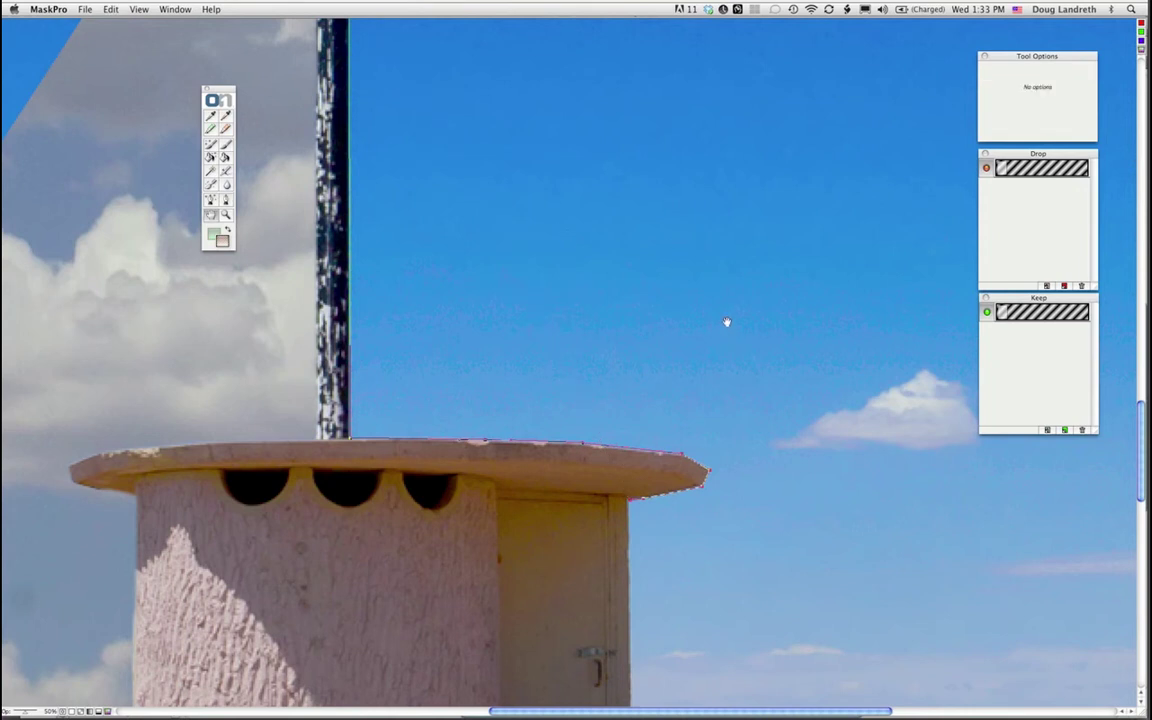
left_click_drag(727, 322, 717, 303)
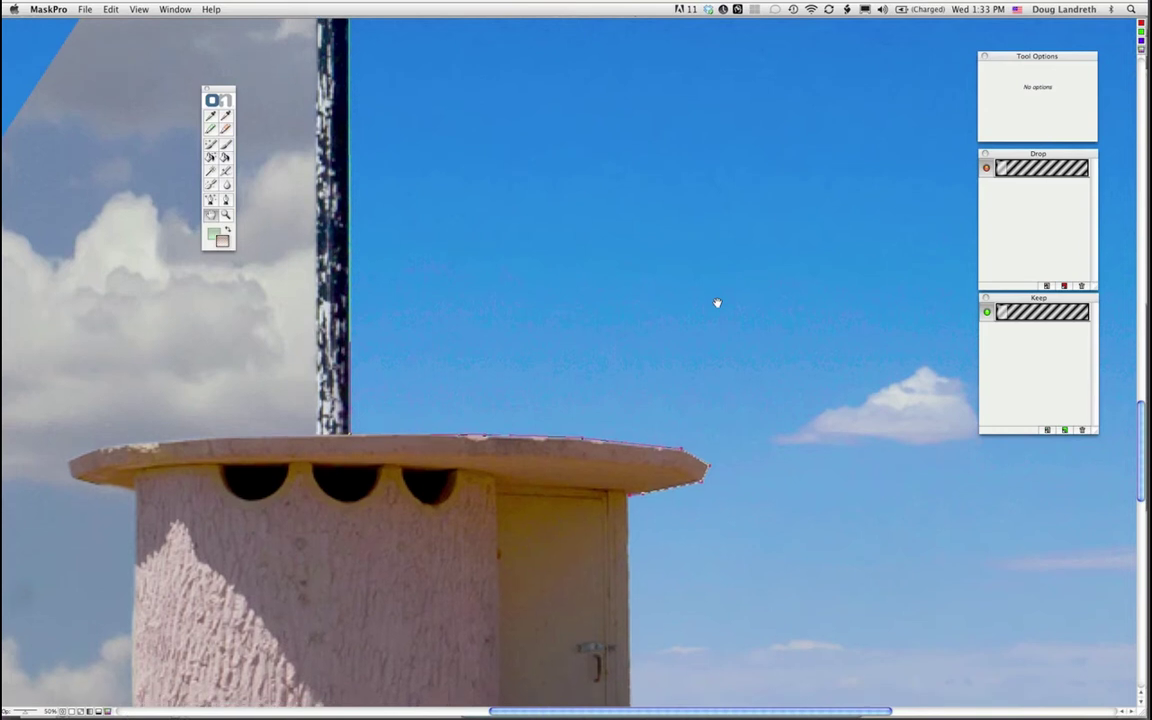
scroll(611, 389, "down", 5)
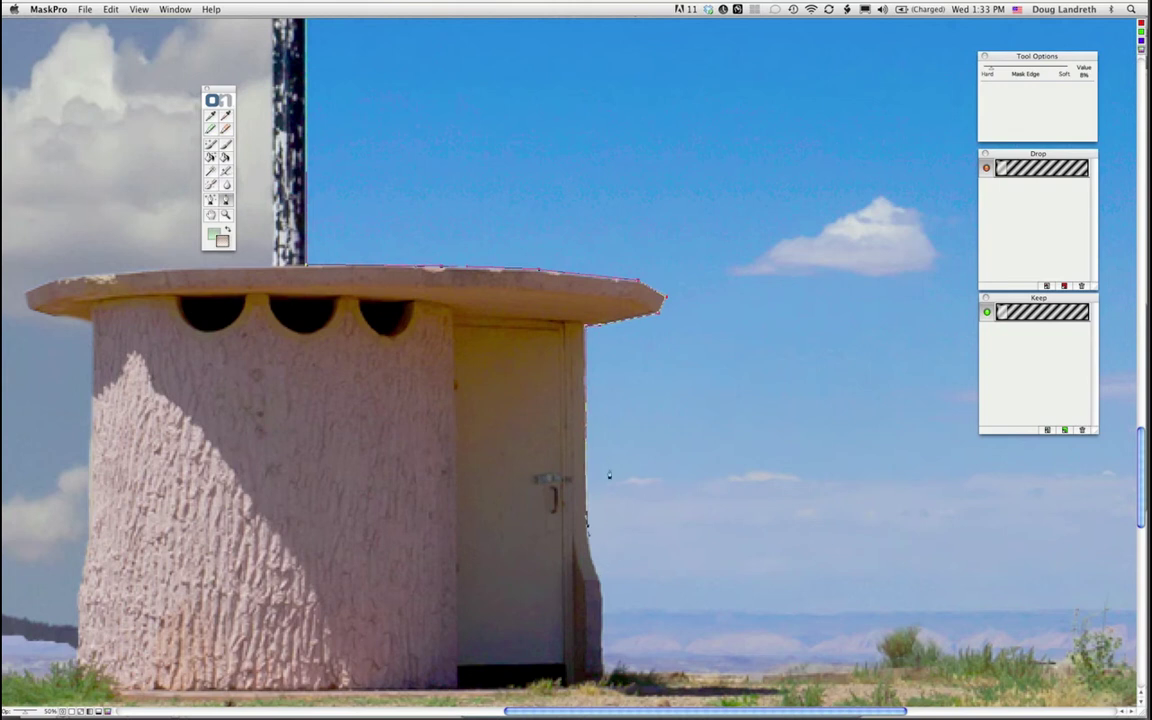
key("p")
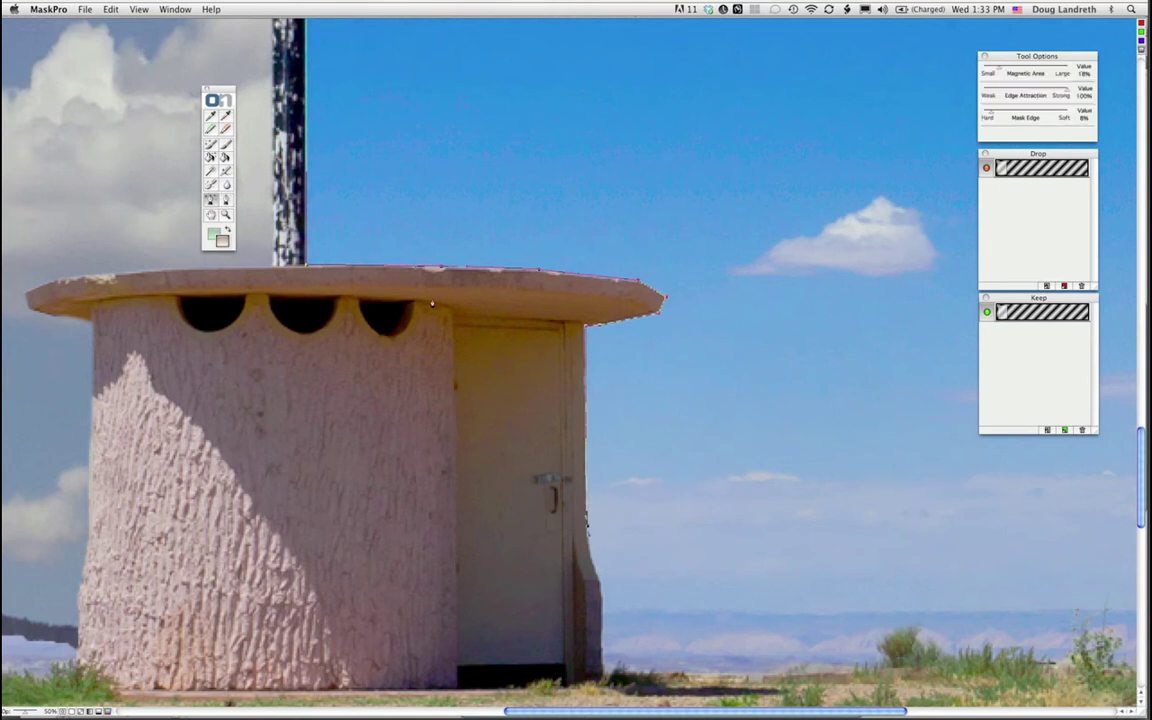
left_click(212, 200)
key("b")
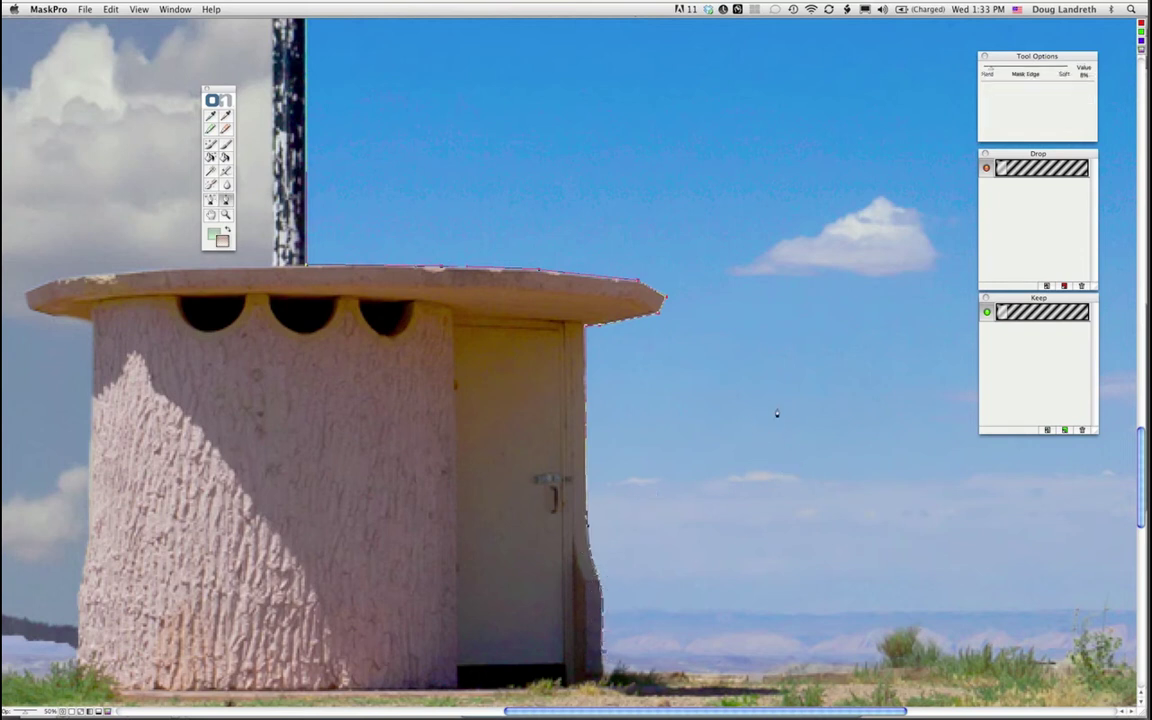
Step: Route the path through the open sky and over the post's top, close it and drop the enclosed sky
left_click(818, 421)
left_click(811, 106)
key("space")
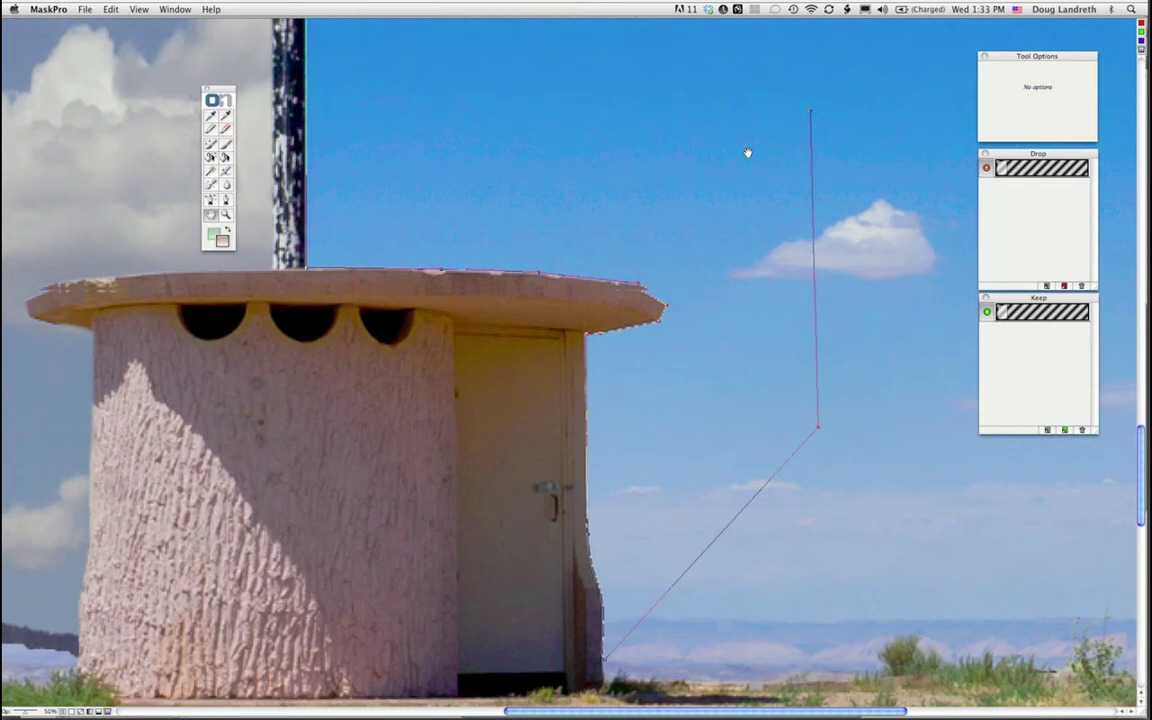
scroll(578, 218, "up", 5)
scroll(578, 218, "left", 1)
scroll(578, 218, "up", 3)
scroll(578, 218, "left", 1)
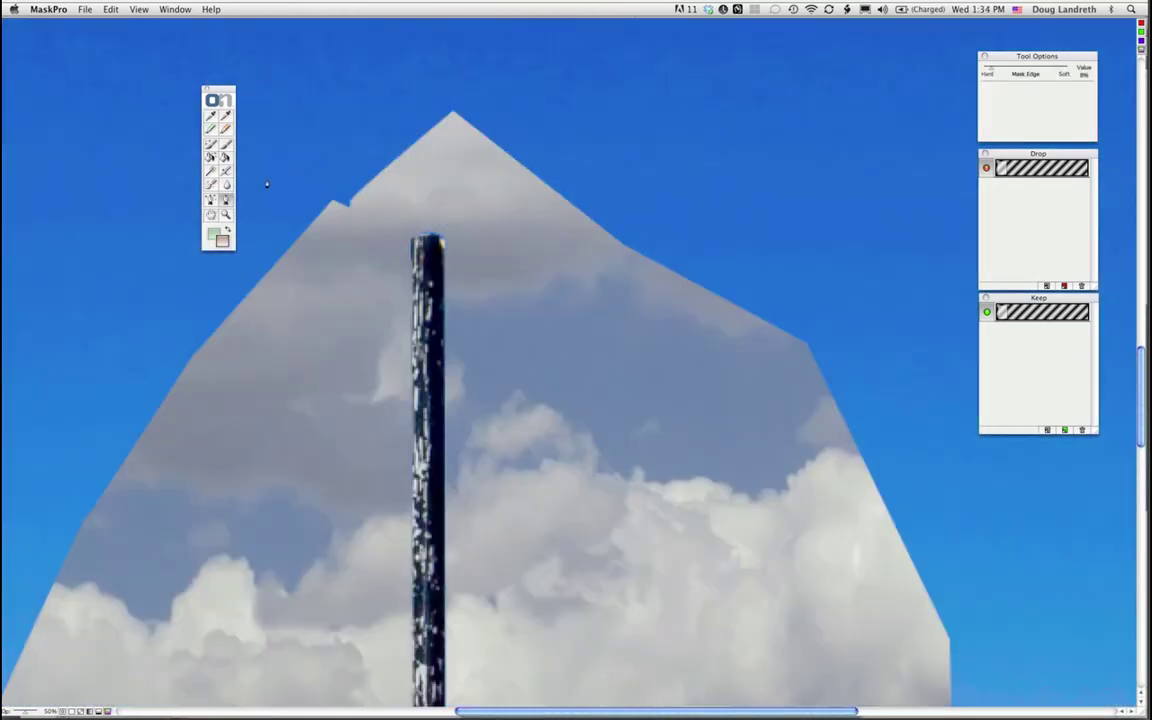
Step: Select the Chisel tool and inspect the new cut edge along the post, the roof and the right wall
left_click(211, 184)
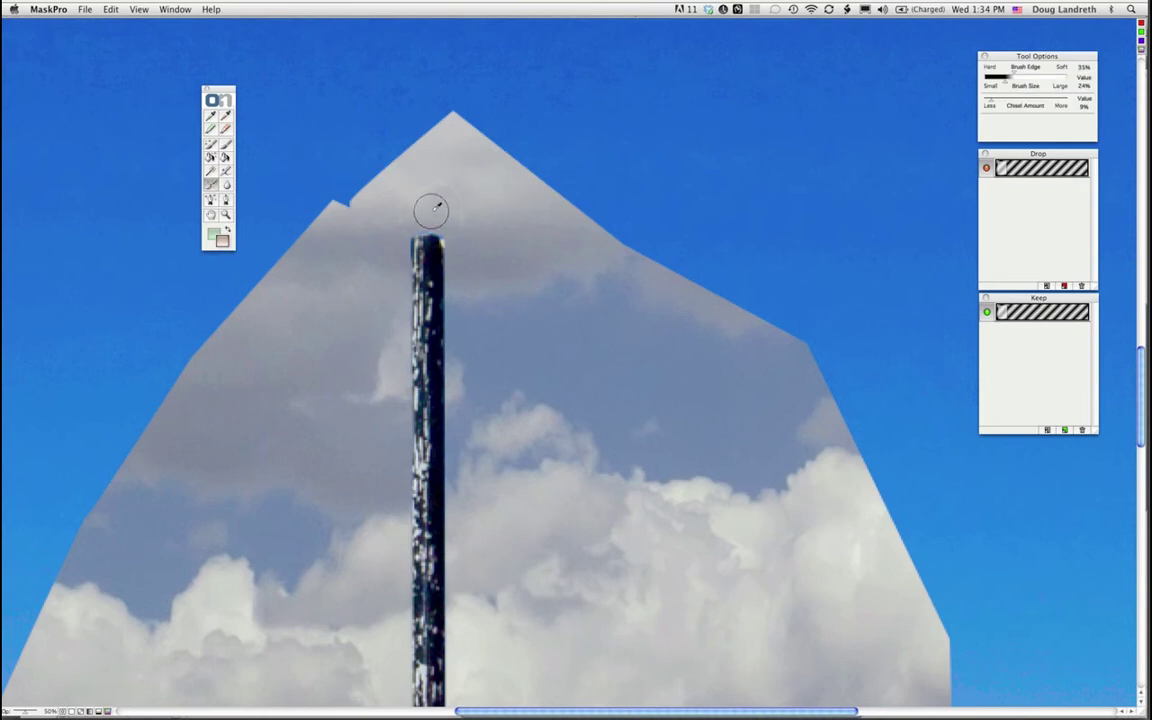
key("h")
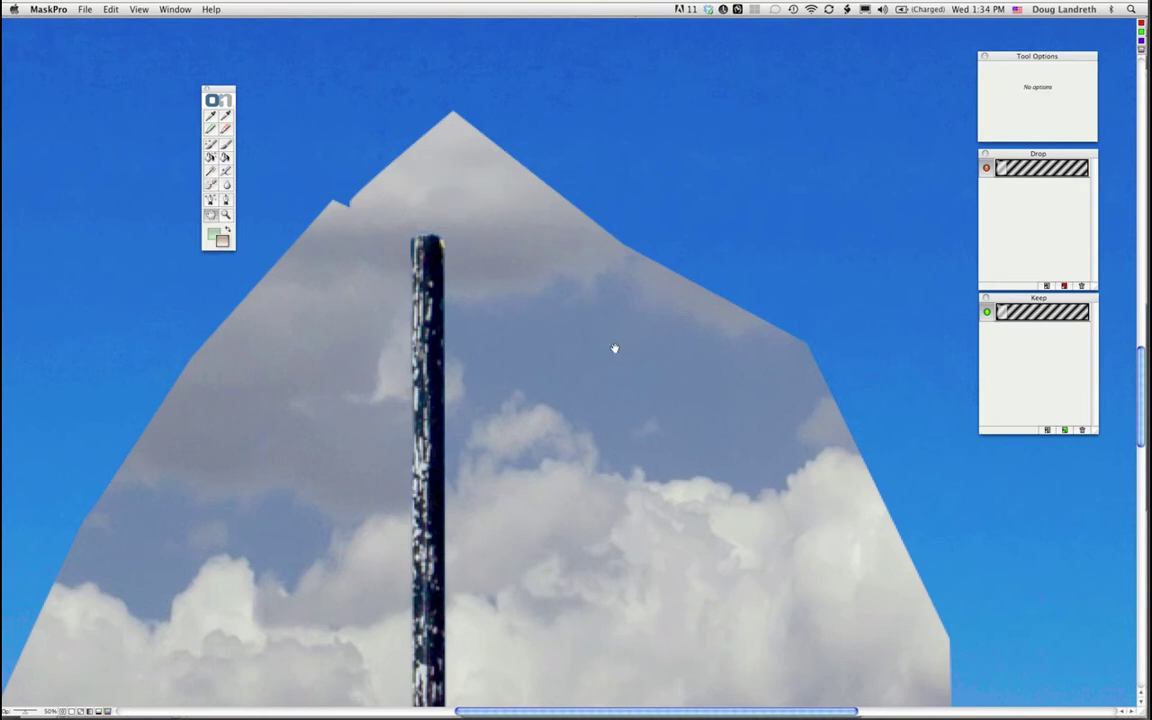
scroll(612, 320, "down", 1)
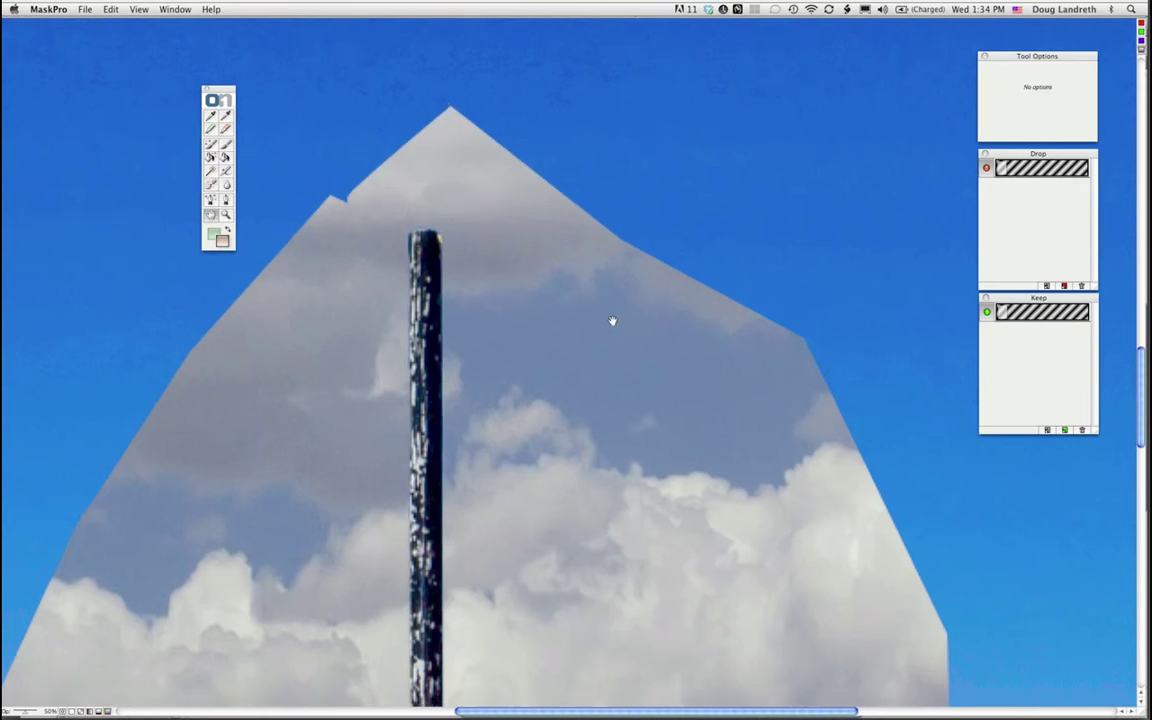
scroll(470, 545, "down", 5)
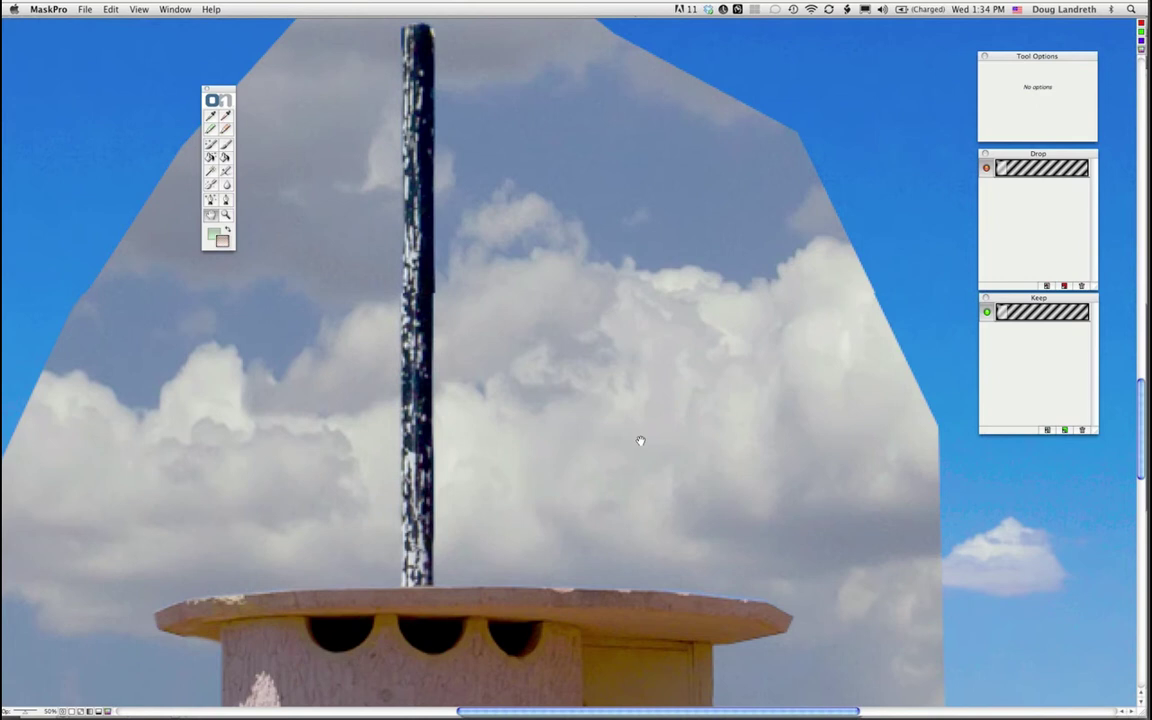
scroll(720, 365, "down", 3)
scroll(720, 365, "right", 1)
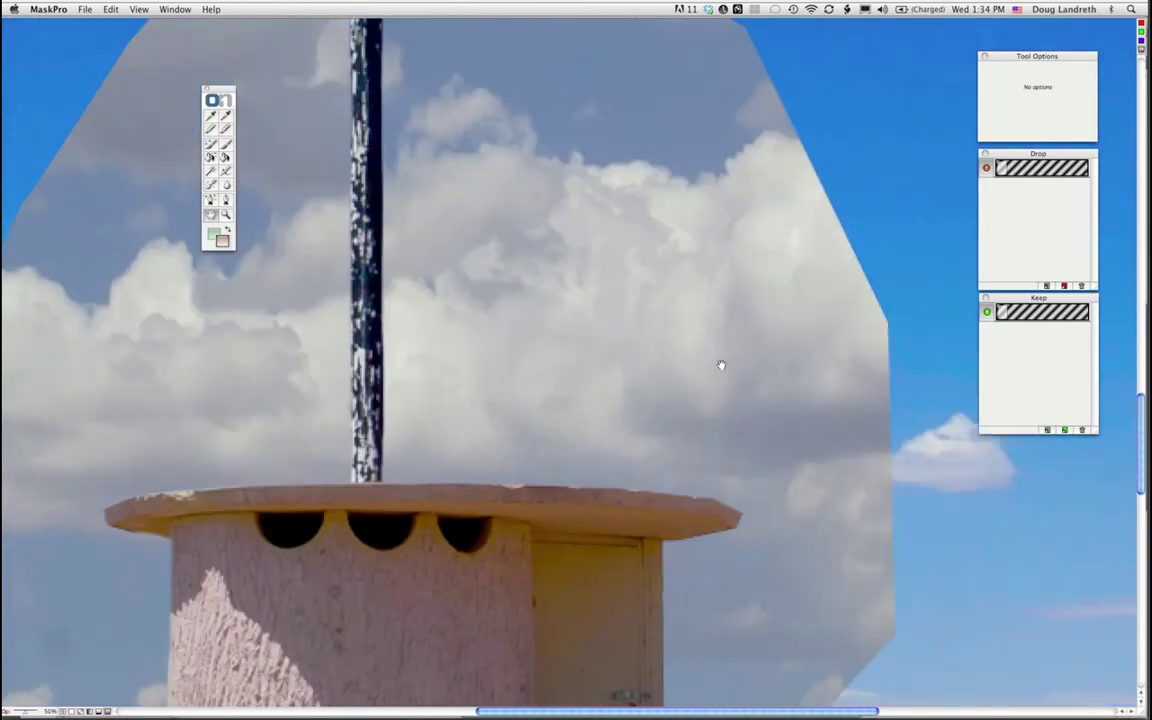
scroll(706, 295, "down", 1)
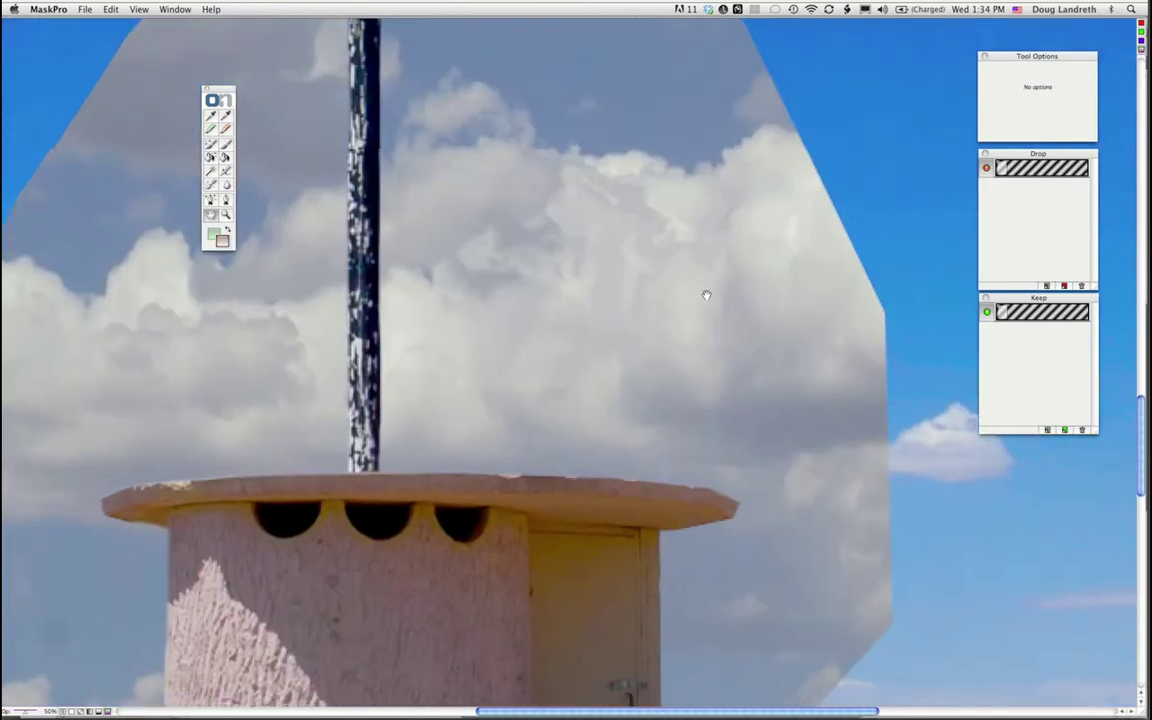
scroll(726, 327, "down", 7)
scroll(726, 327, "right", 1)
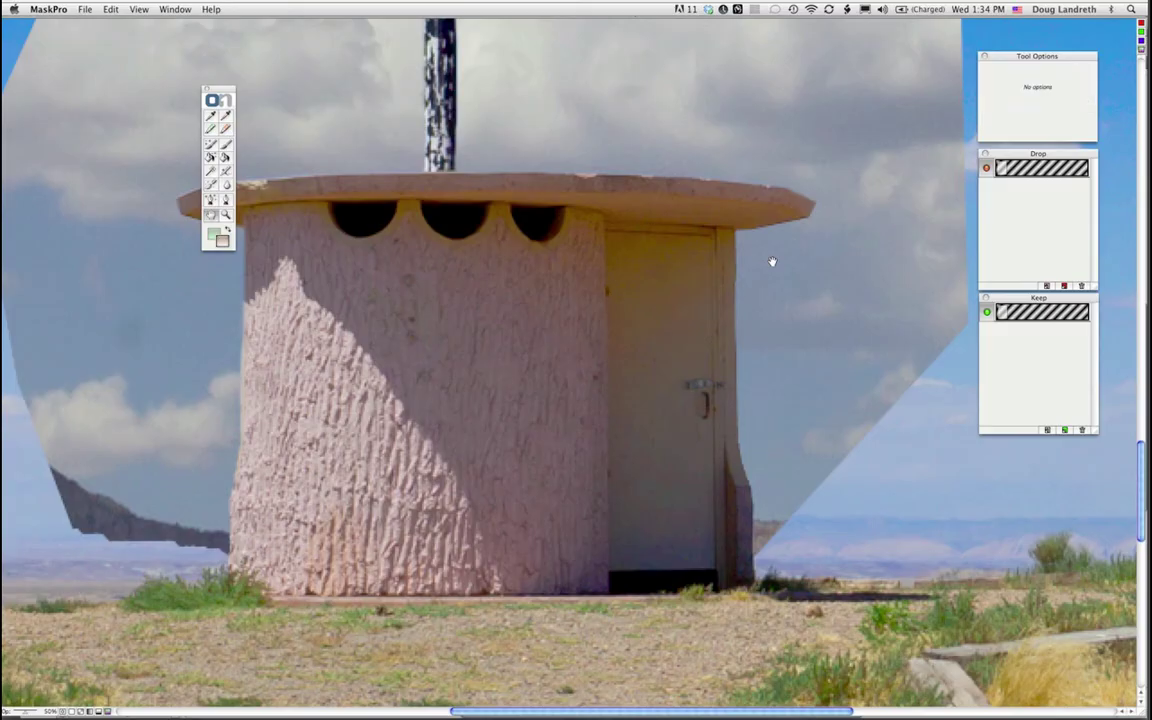
Step: With the drop brush at 45% size and 52% edge, paint a strip through the low sky on both sides of the building
left_click_drag(728, 282, 576, 354)
left_click(211, 184)
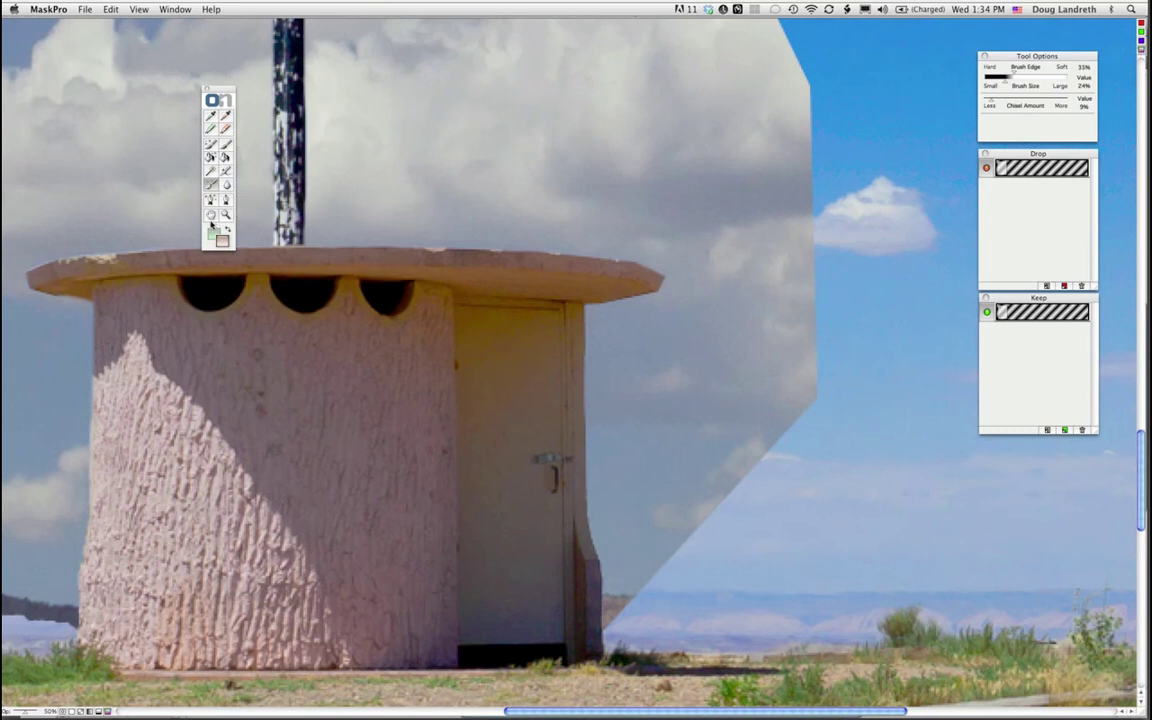
key("h")
key("super+0")
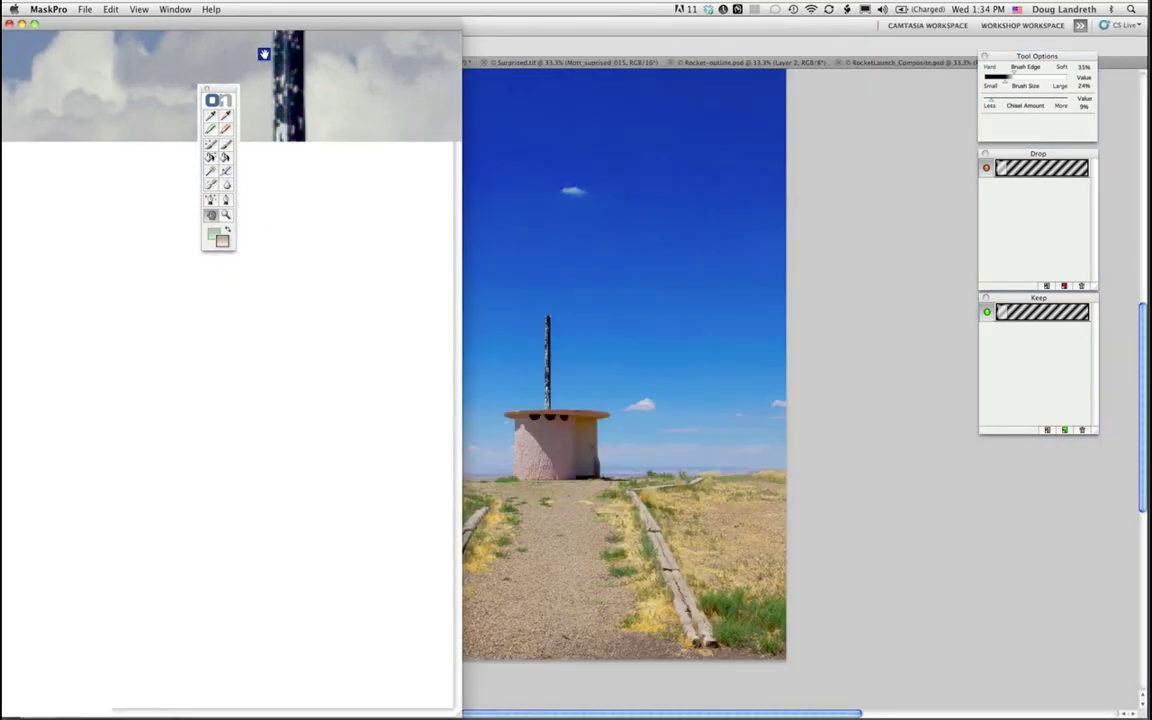
left_click(175, 9)
left_click(190, 23)
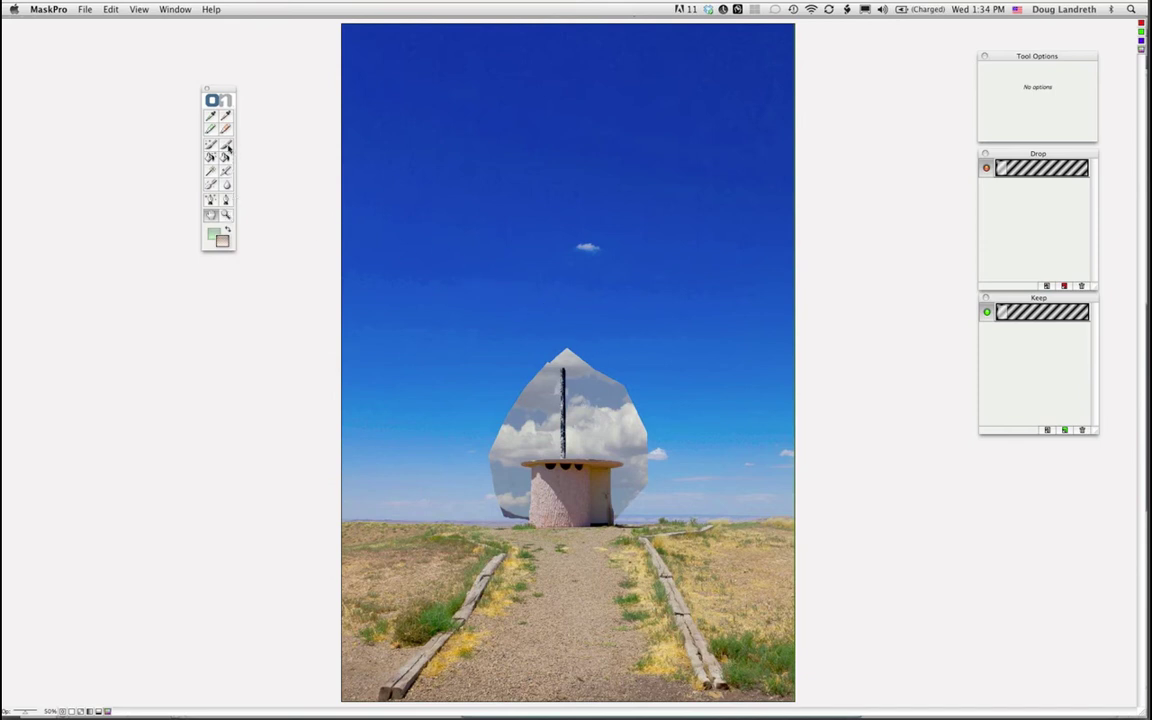
left_click(225, 143)
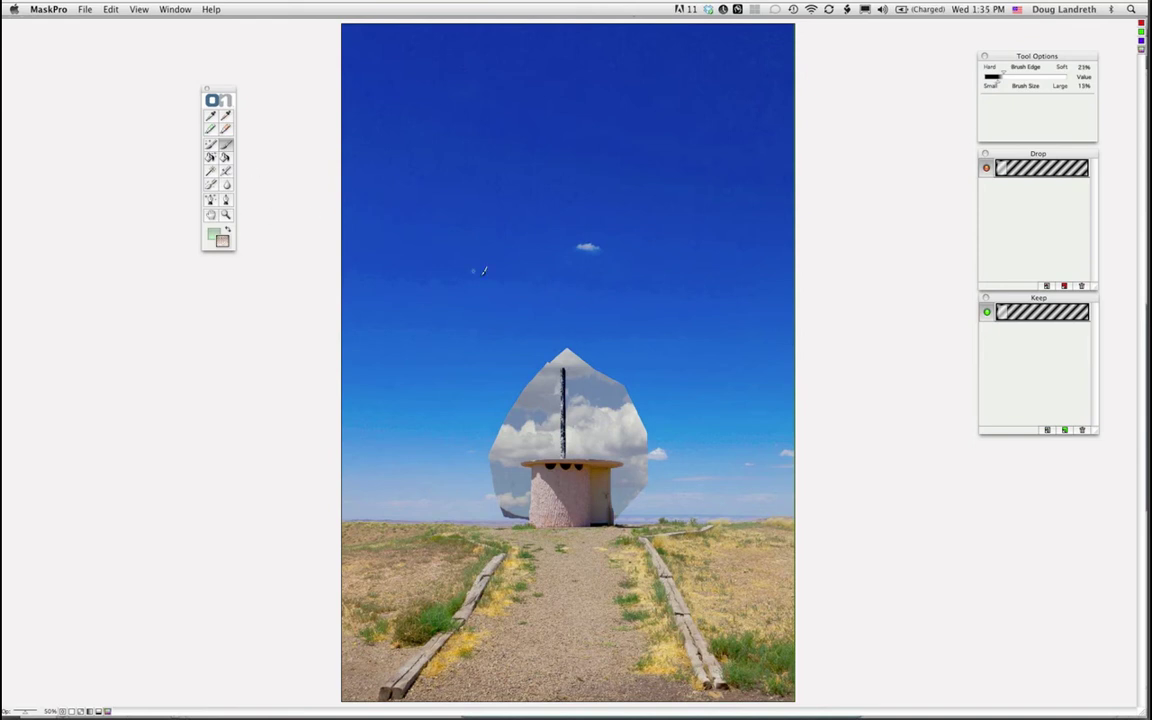
mouse_move(483, 270)
left_mouse_down()
mouse_move(503, 258)
mouse_move(496, 247)
left_mouse_up()
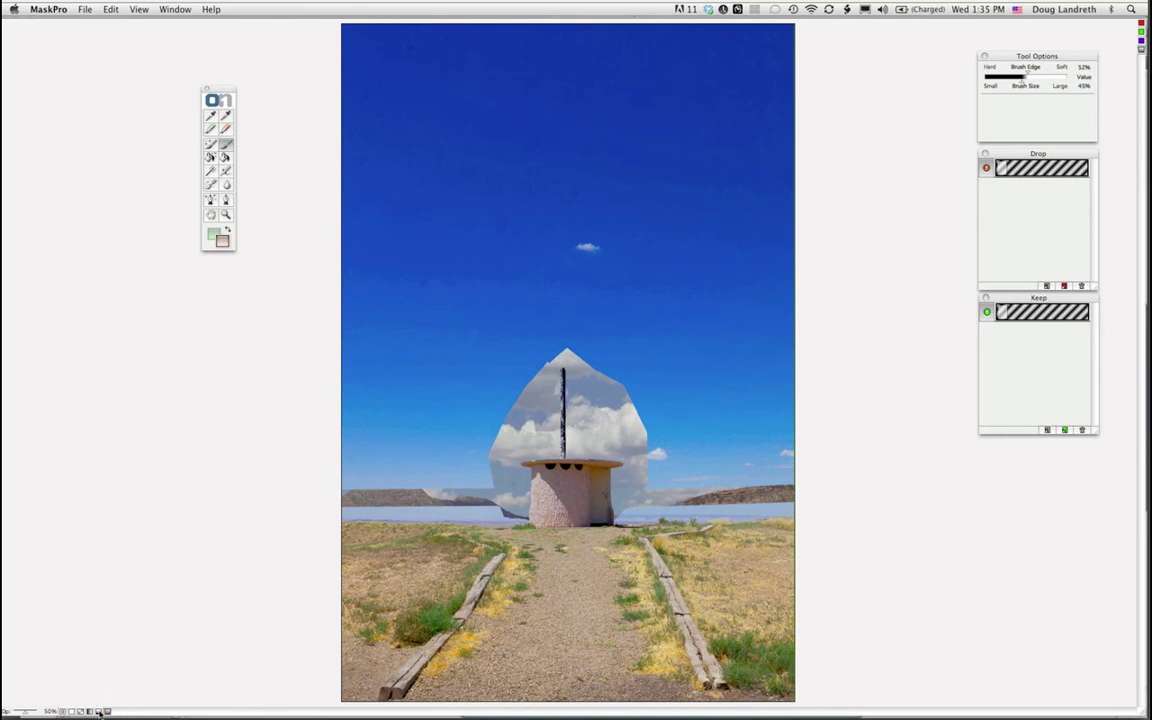
Step: Display the mask alone, fill the enclosed upper sky with the drop bucket, and return to the composite view
key("super+m")
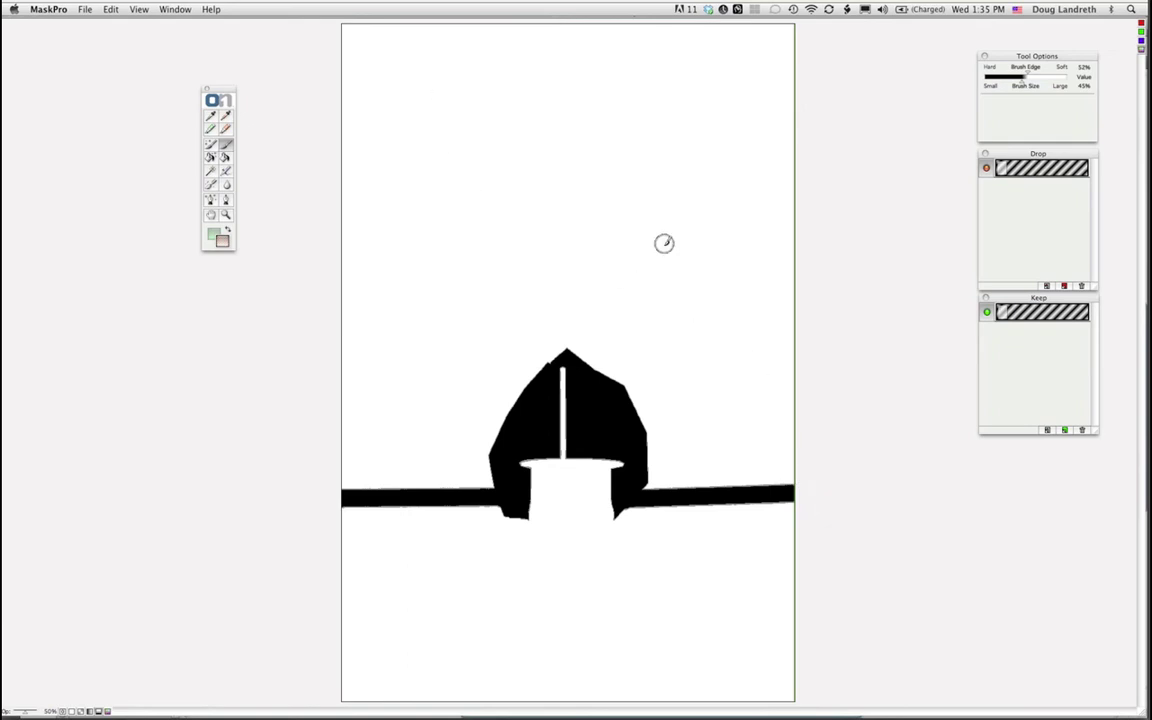
left_click(226, 158)
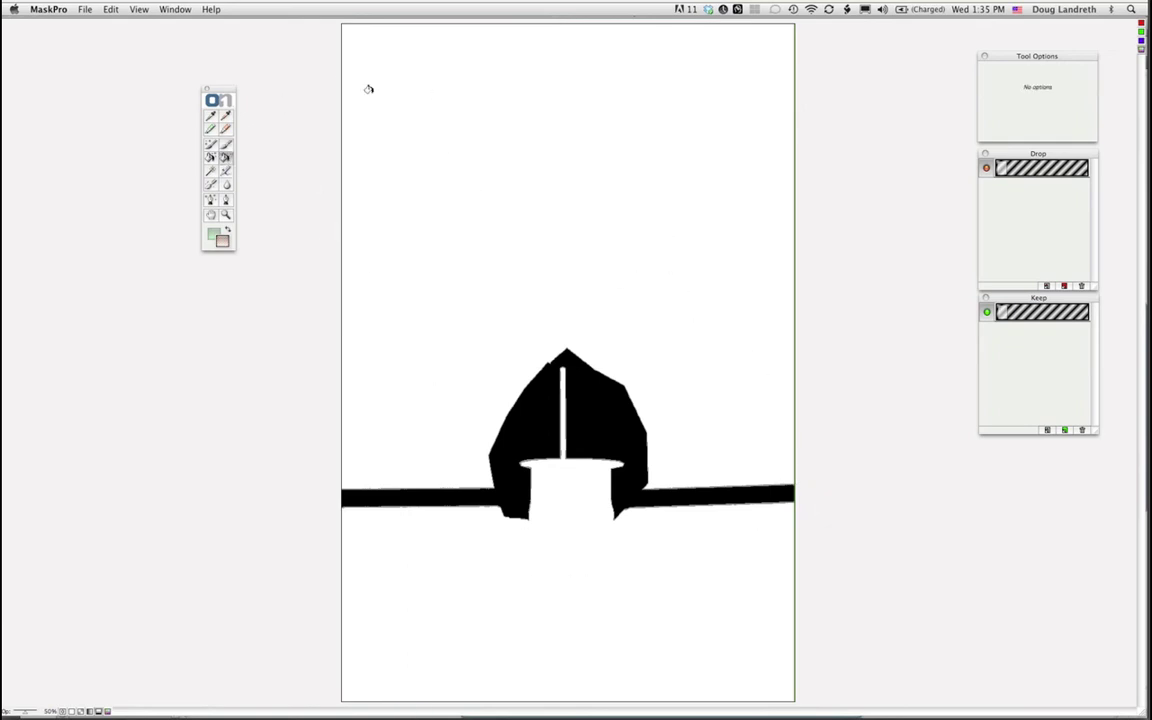
left_click(546, 133)
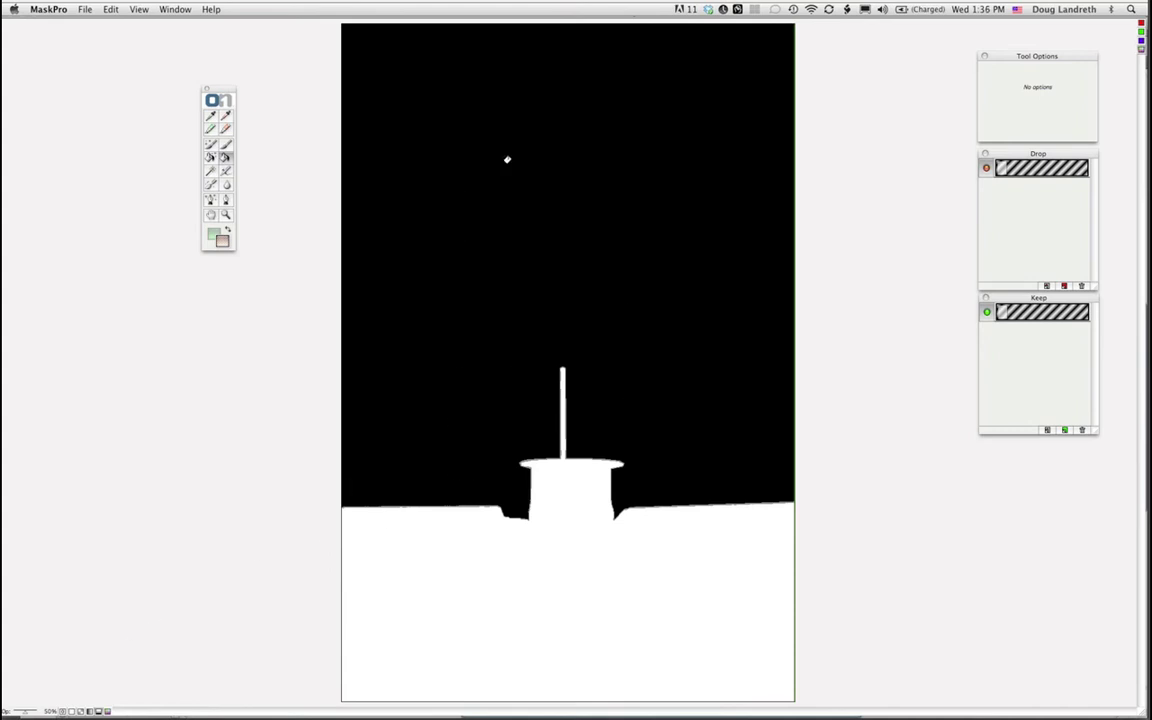
left_click(107, 711)
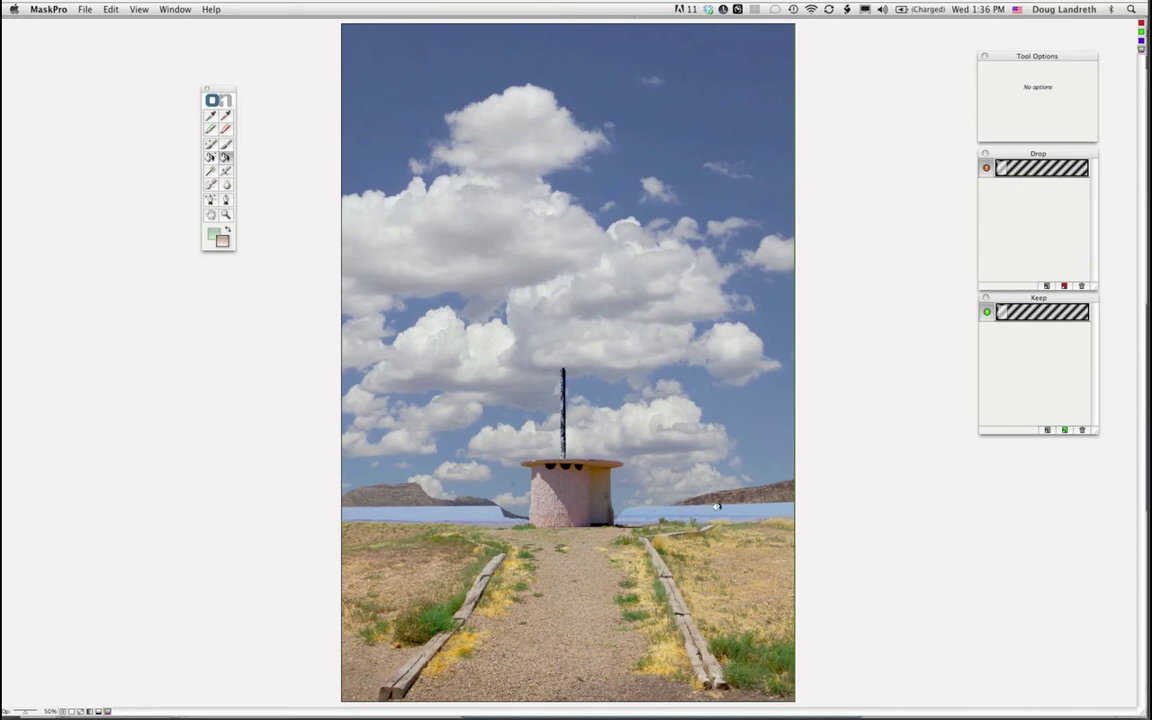
Step: Sample keep colors for the dry tan grass, the brown ground and the green grass along the horizon beyond the building
left_click(226, 216)
key("super+equal")
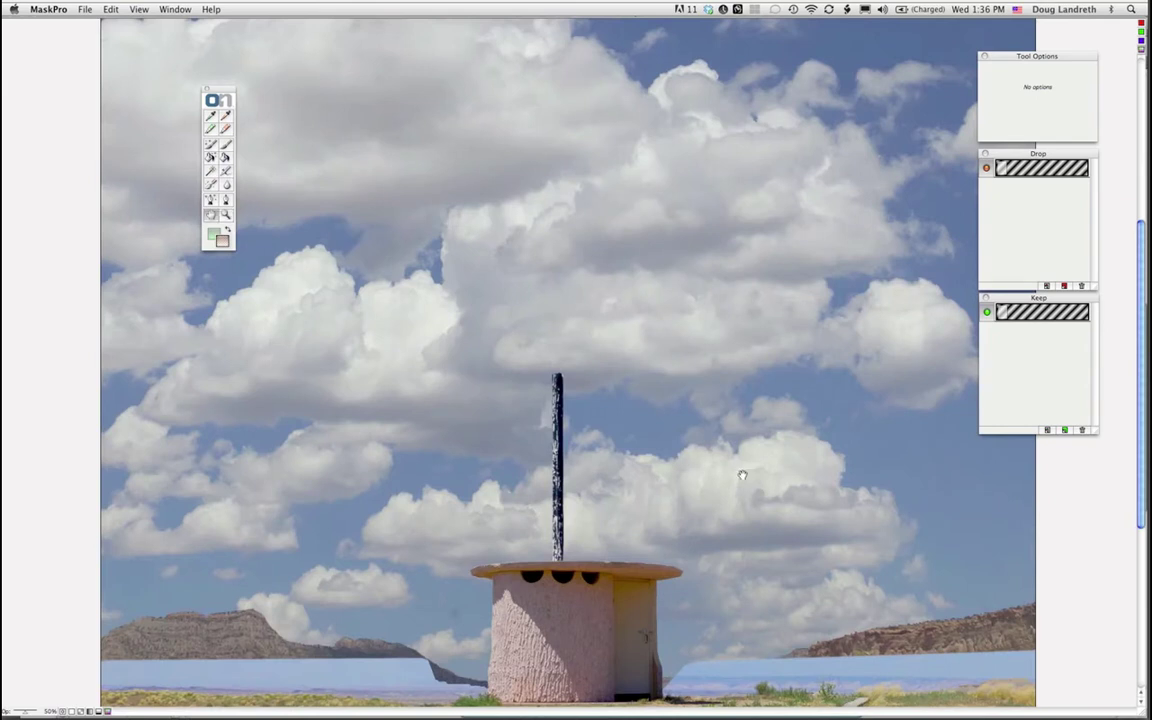
left_click_drag(742, 475, 737, 462)
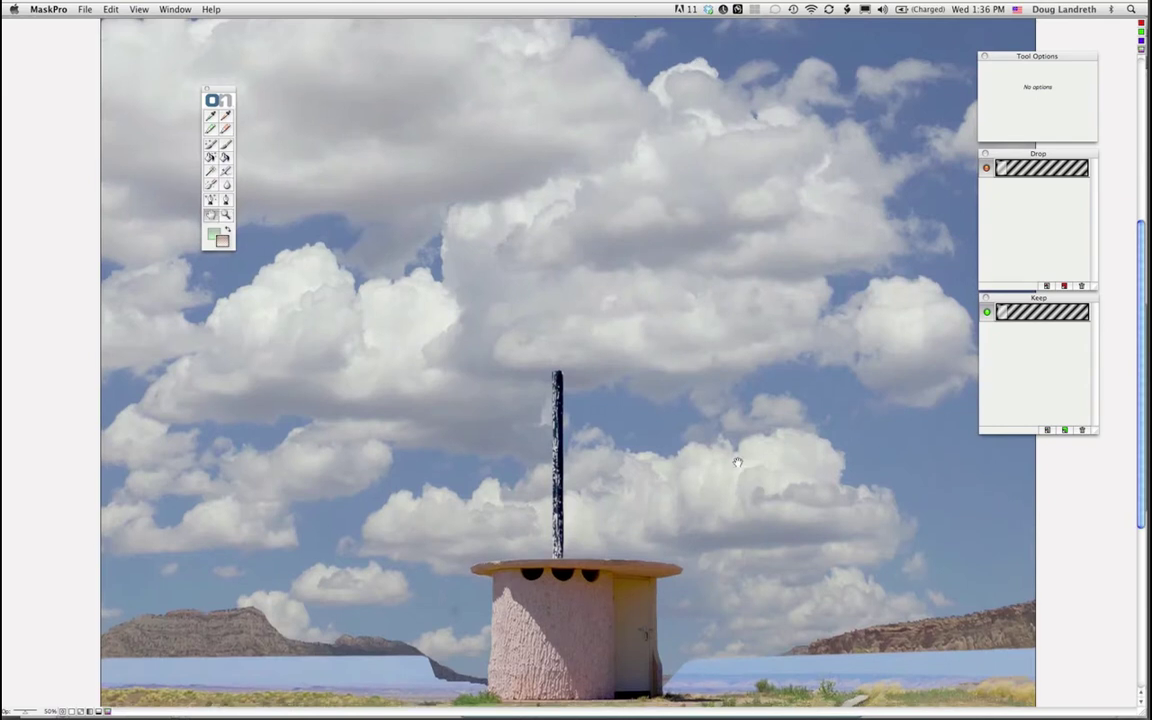
scroll(737, 462, "down", 5)
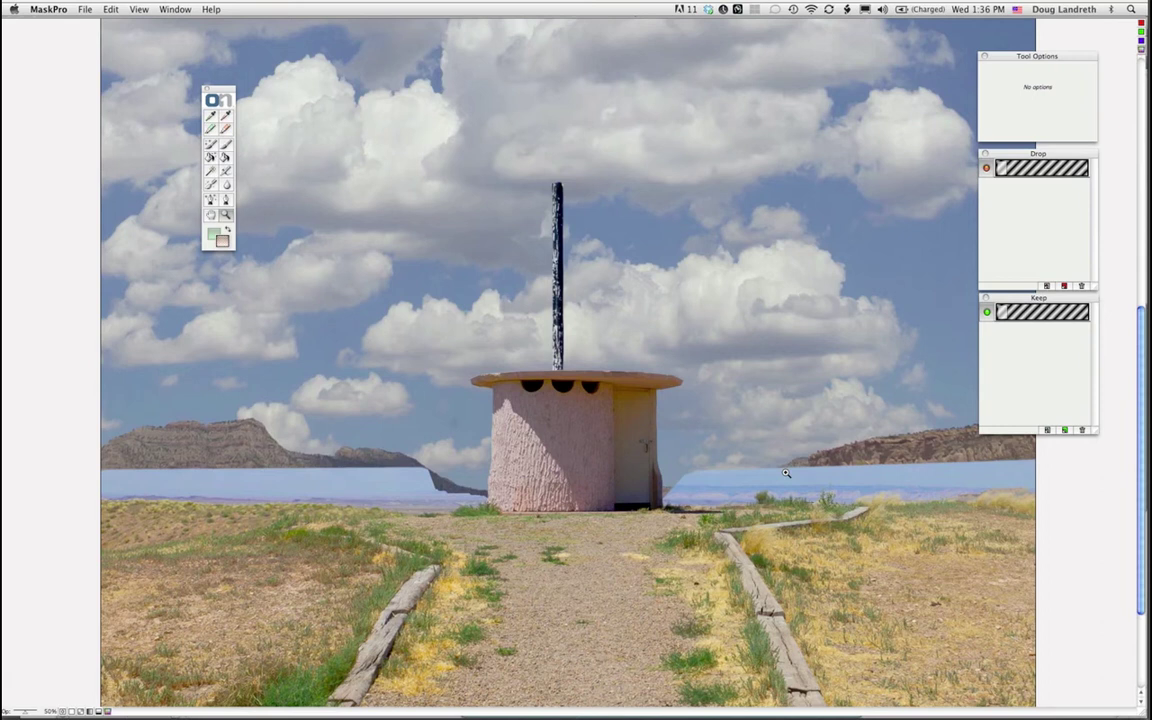
left_click(786, 473)
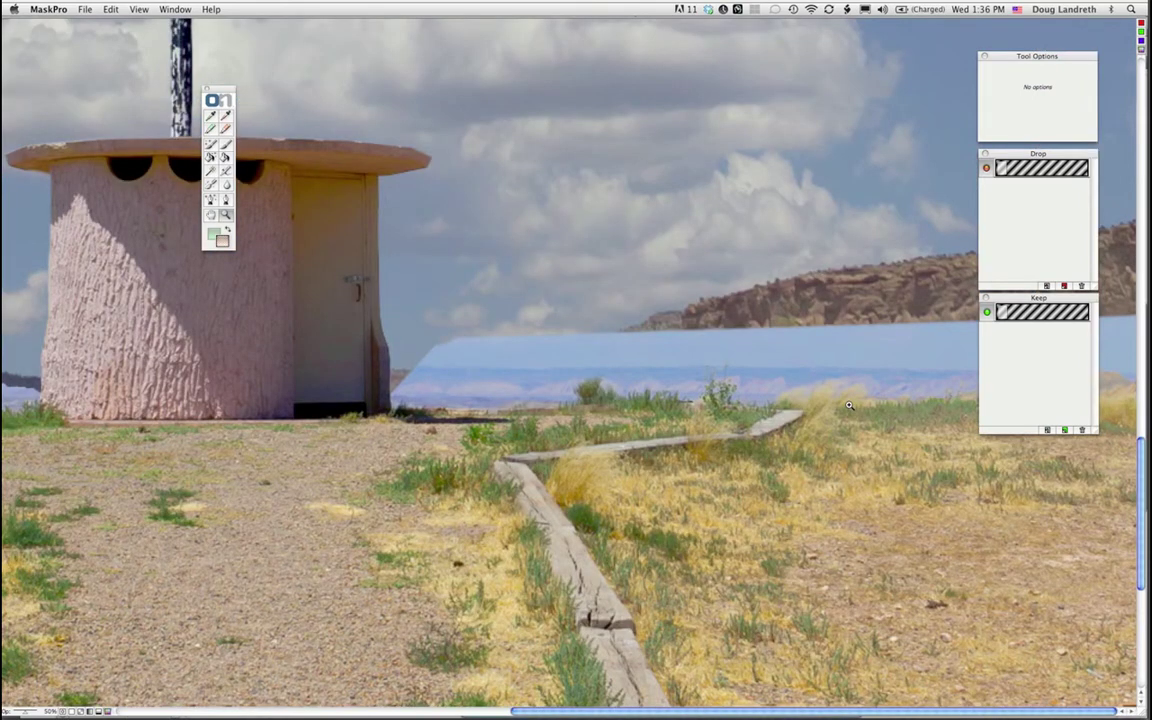
scroll(848, 405, "up", 5)
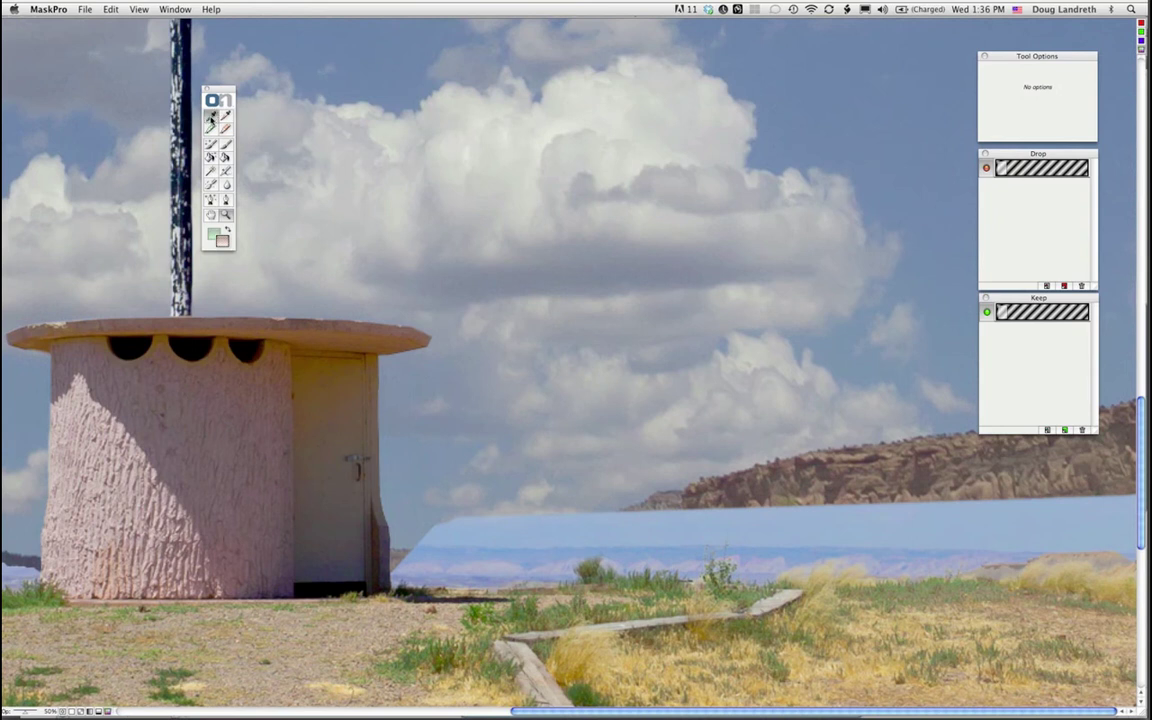
left_click(211, 116)
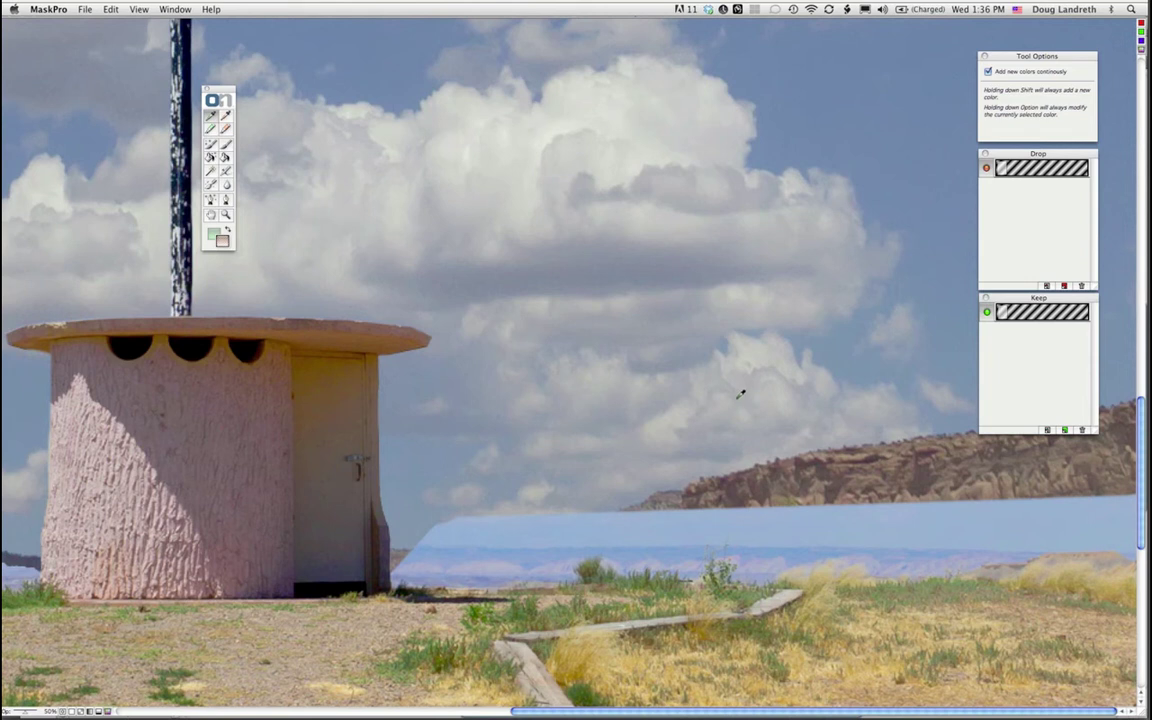
key("d")
key("k")
left_click(840, 630)
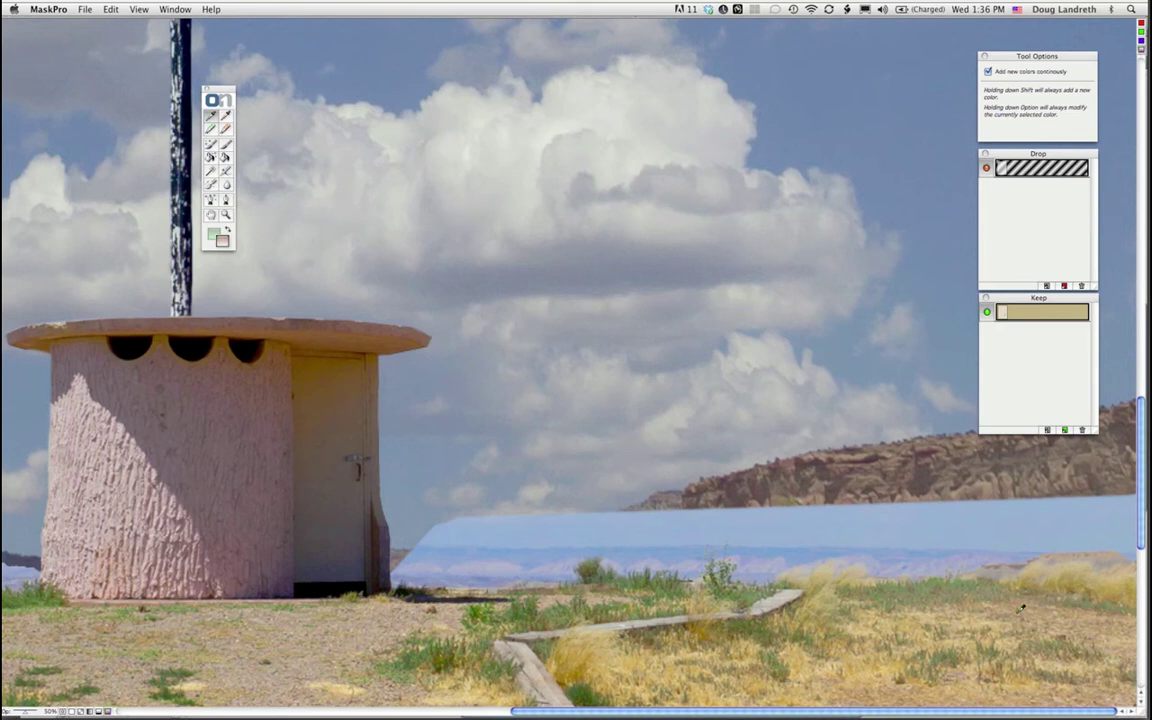
left_click(955, 578)
left_click(935, 578)
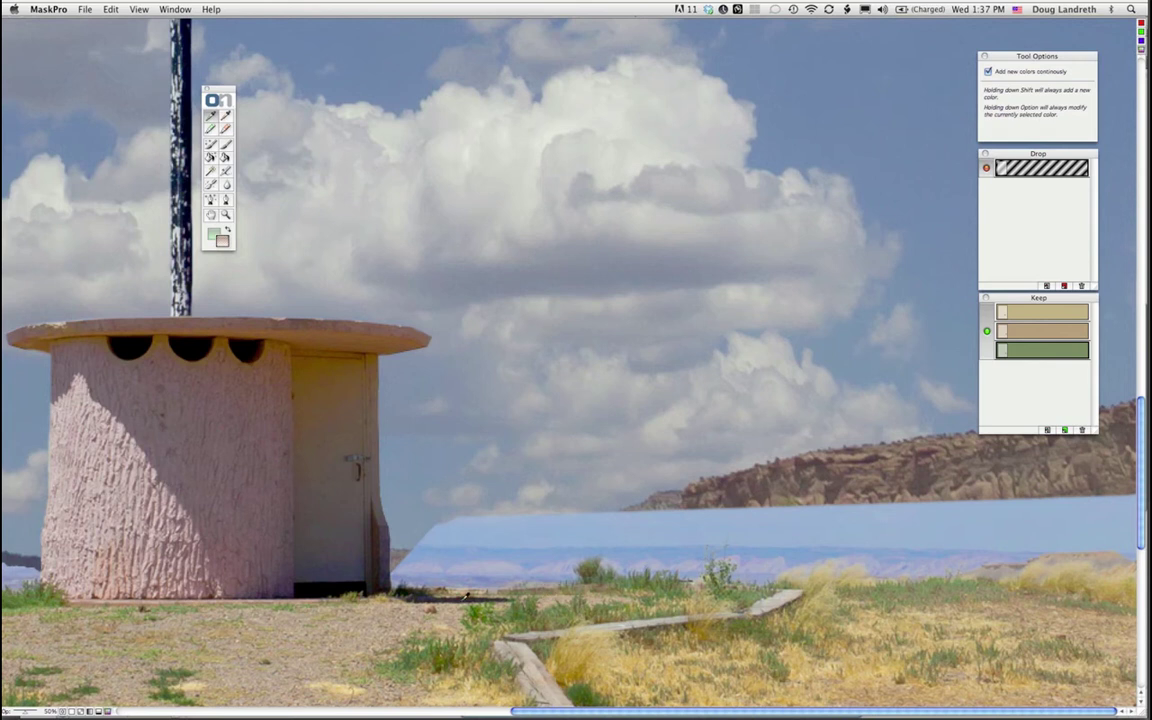
Step: Add keep colors from the dark shadow and brown dirt at the building's base, the olive bush and the wall's shaded edge
left_click(421, 591)
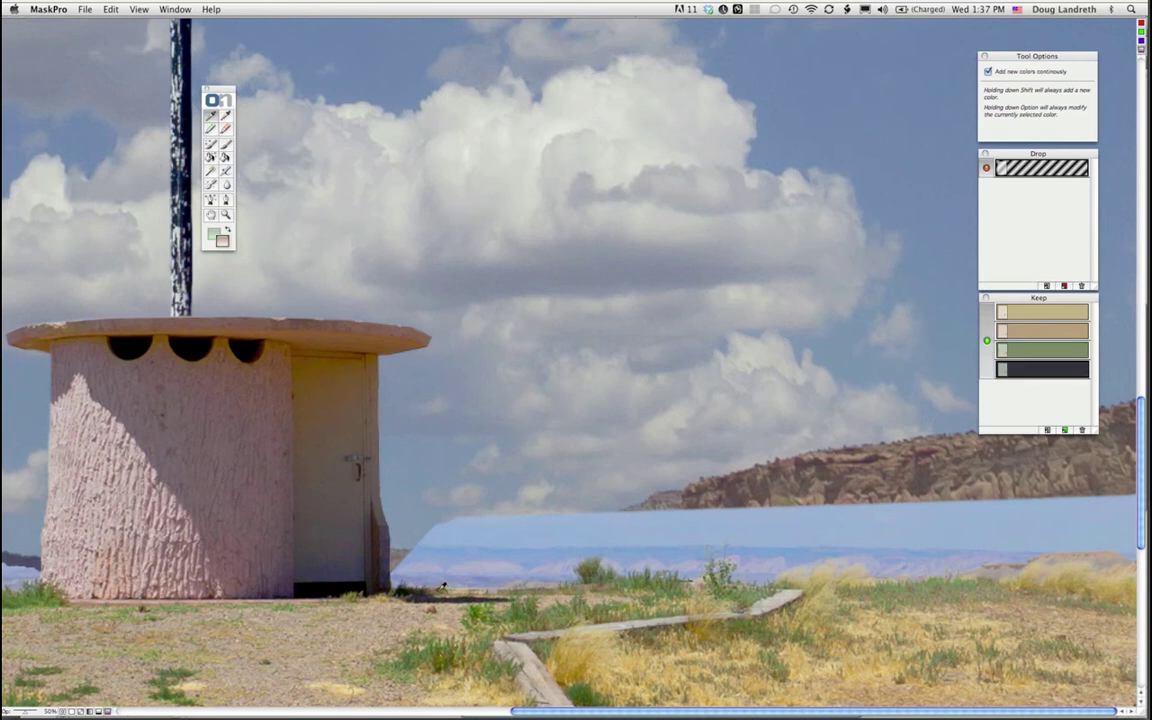
left_click(438, 588)
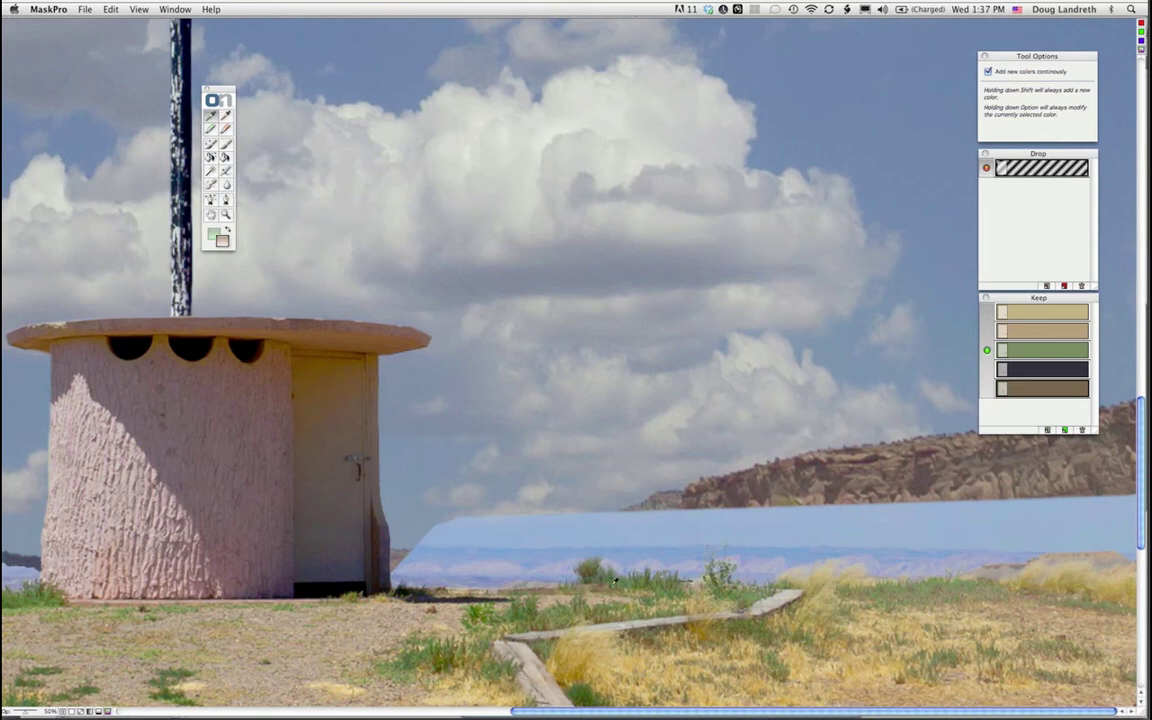
left_click(588, 568)
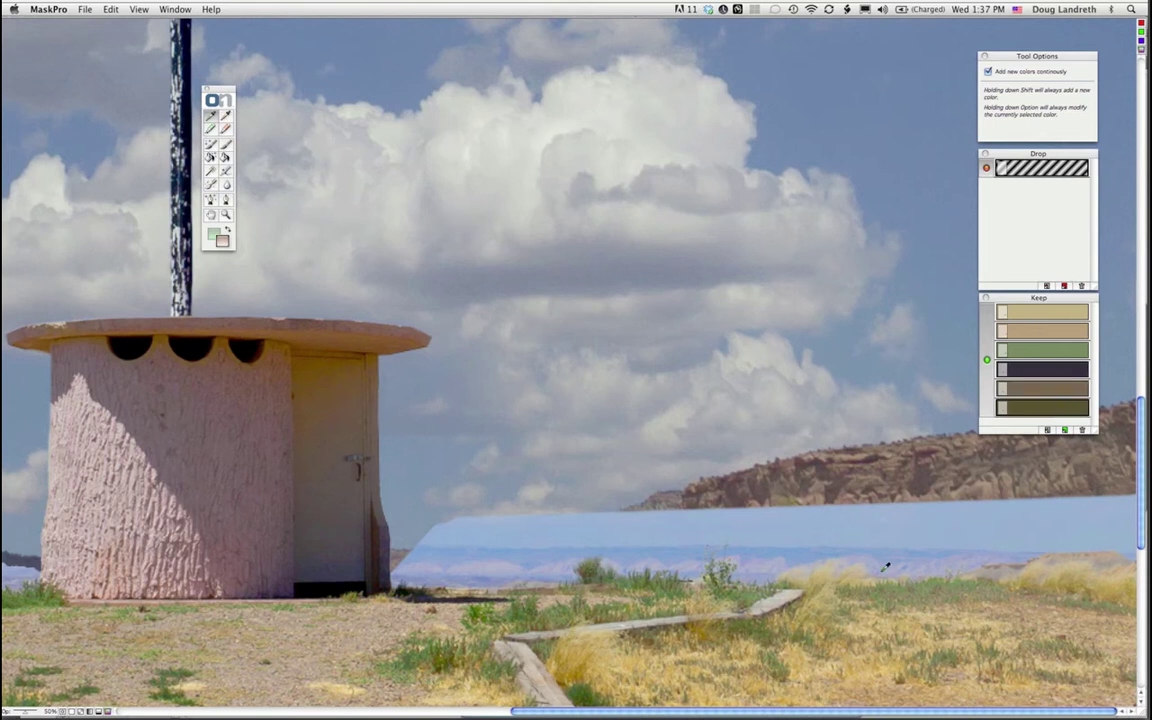
left_click(390, 568)
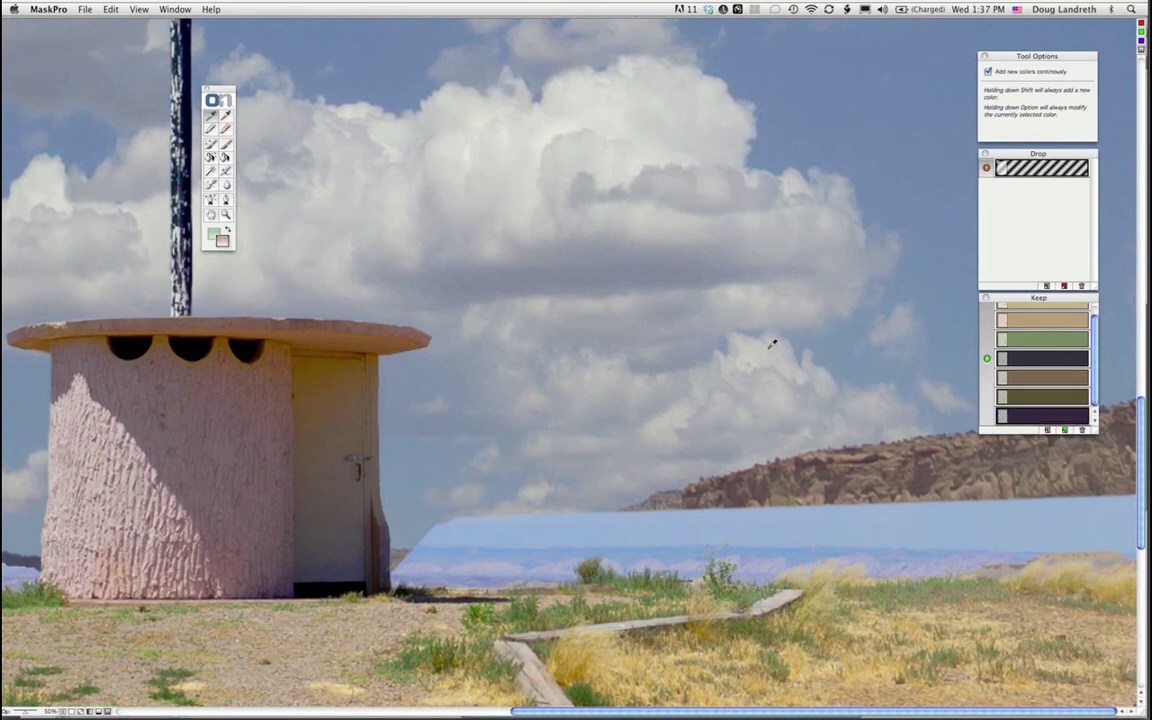
Step: Sample drop colors from the hazy horizon and the pale blue sky, deleting the redundant light blue swatch and picking another blue
key("d")
left_click(521, 549)
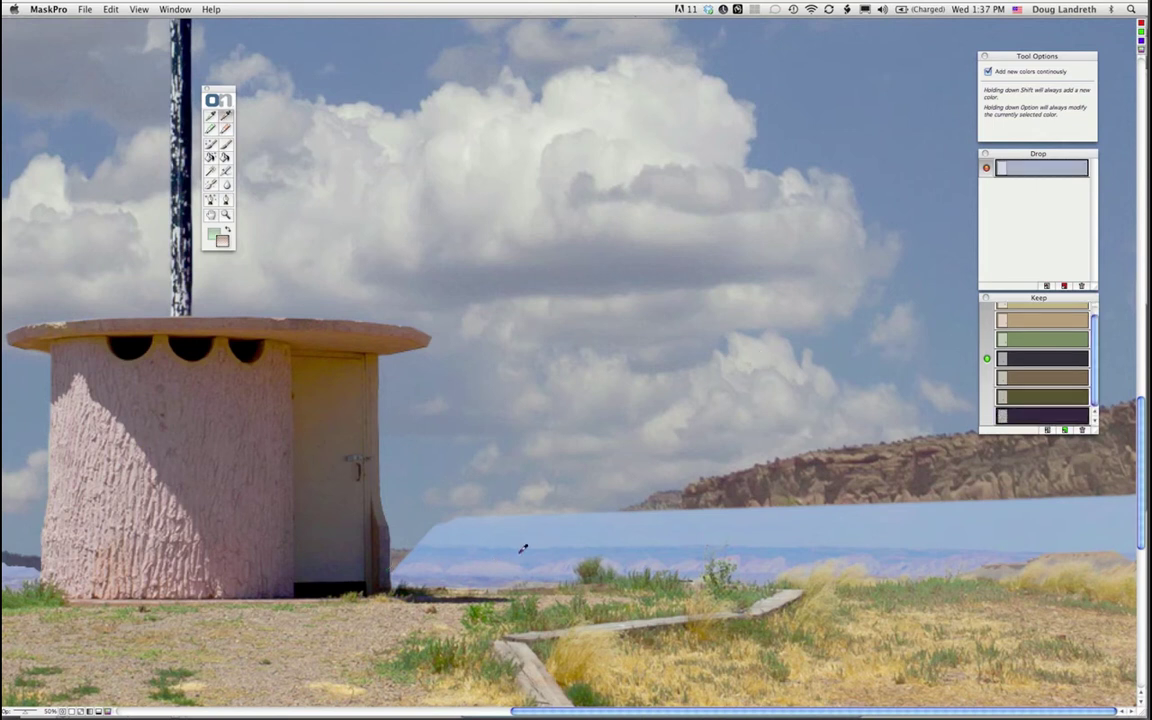
left_click(611, 523)
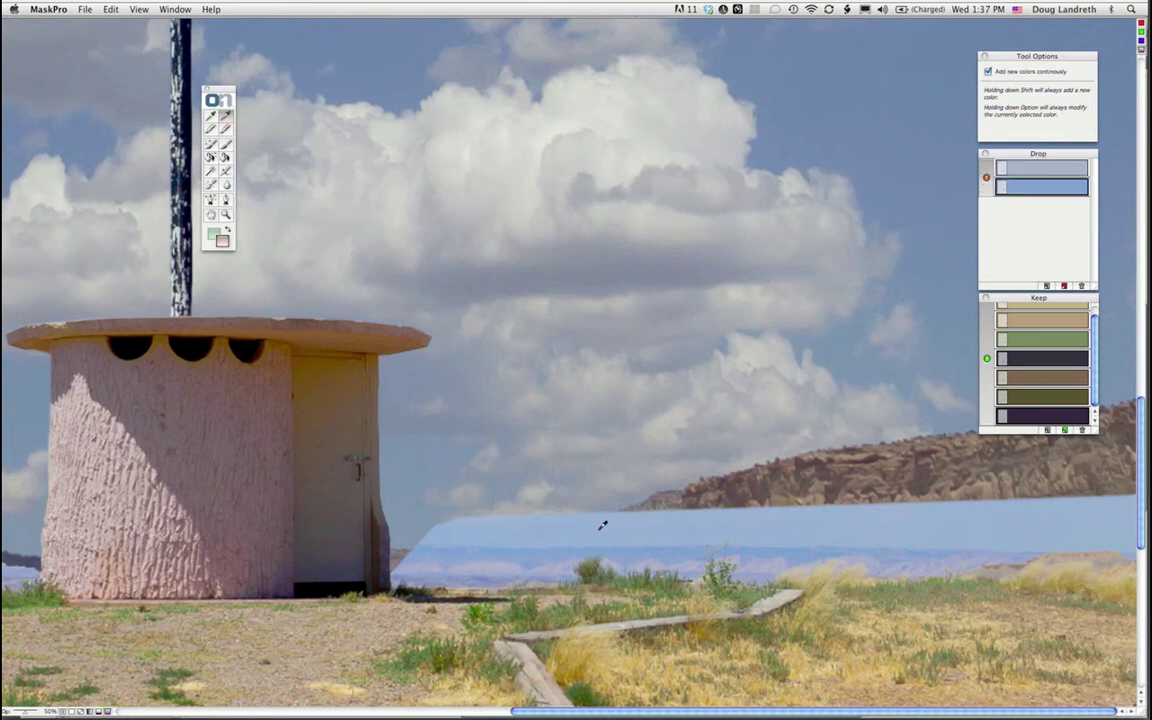
left_click(562, 470)
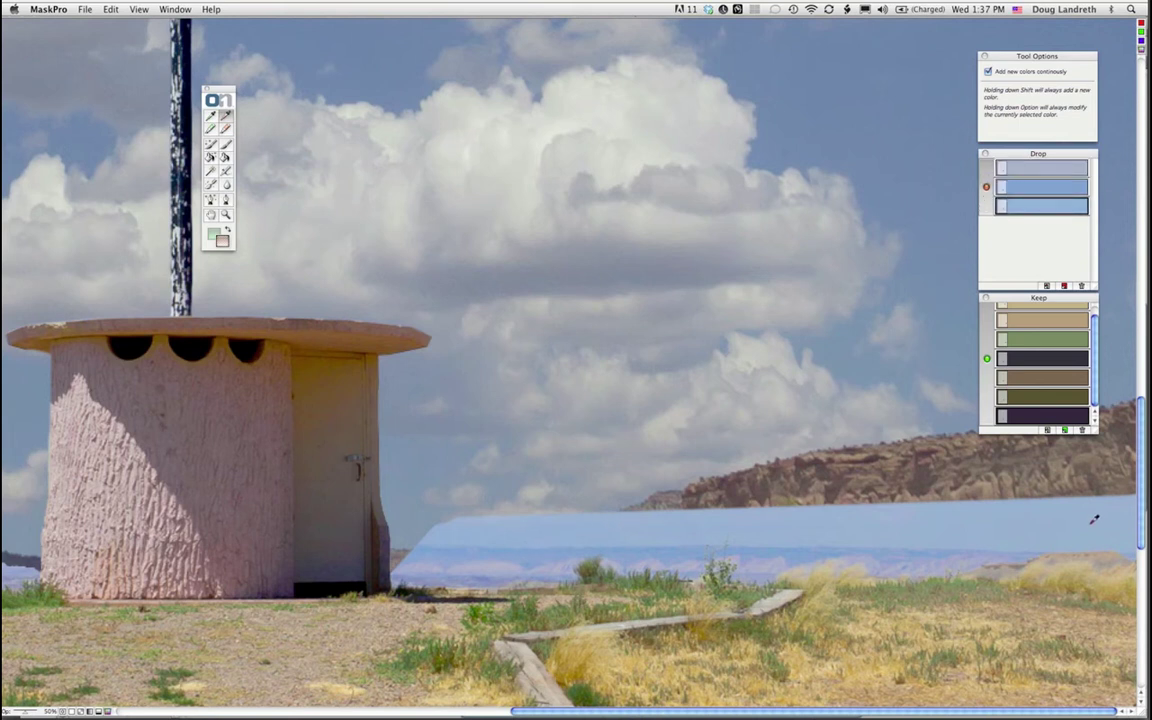
left_click(1056, 521)
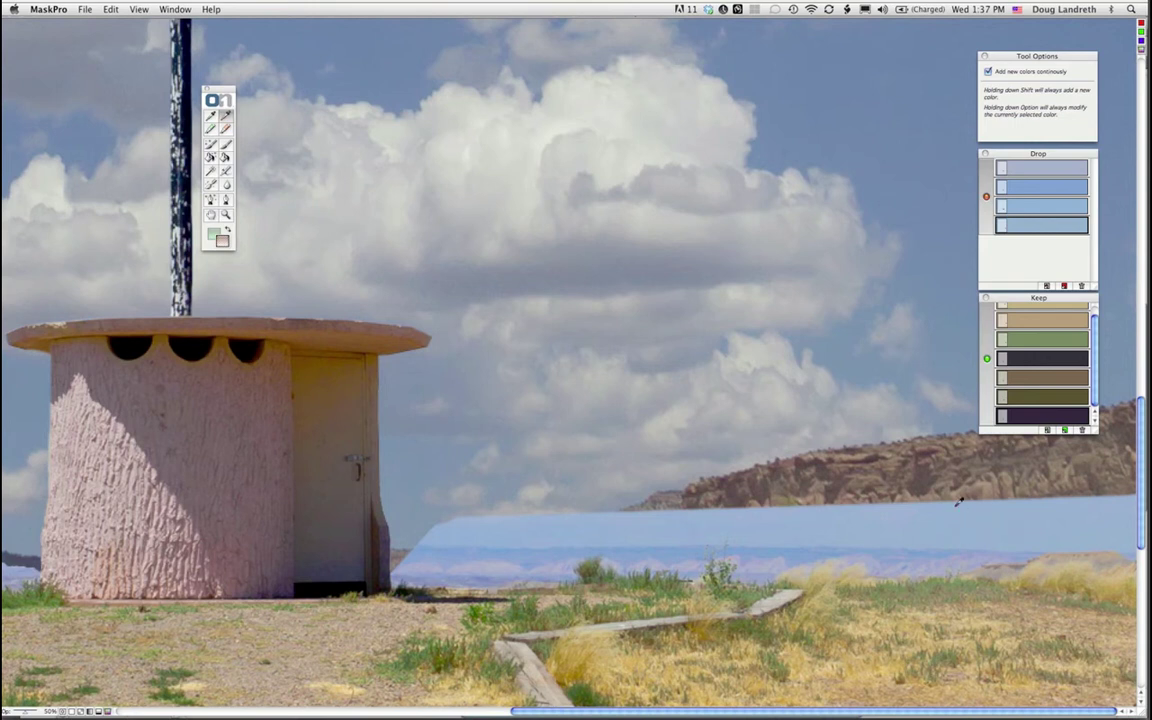
left_click(1082, 287)
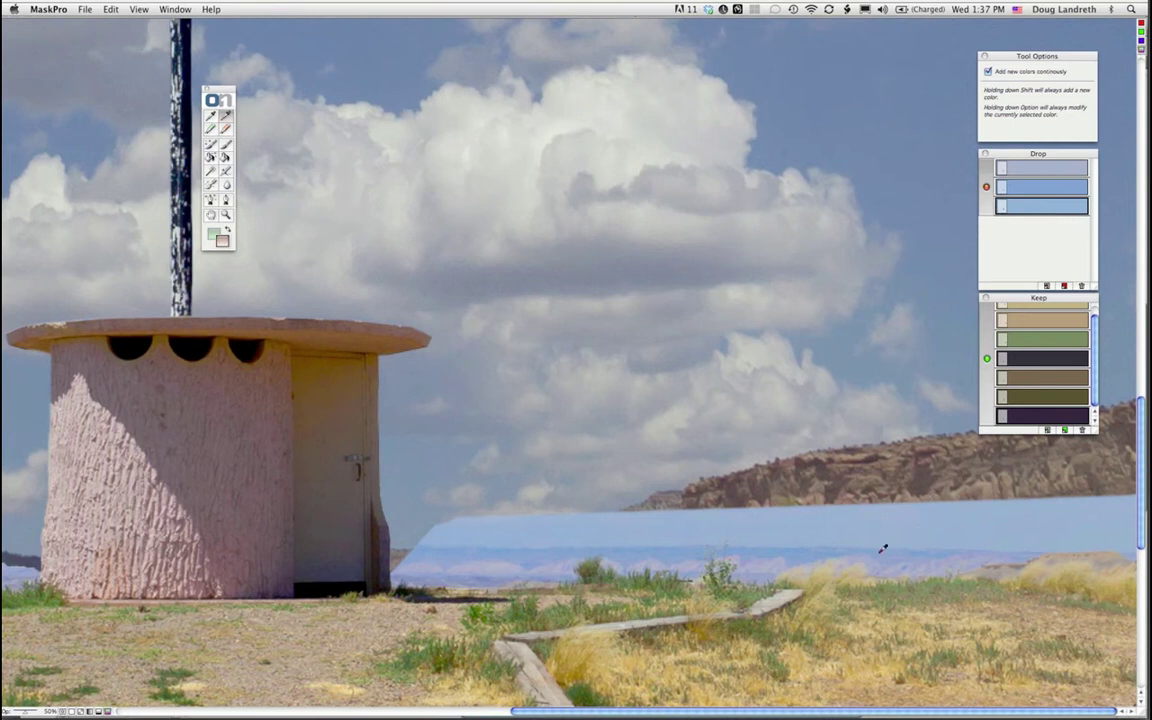
left_click(886, 524)
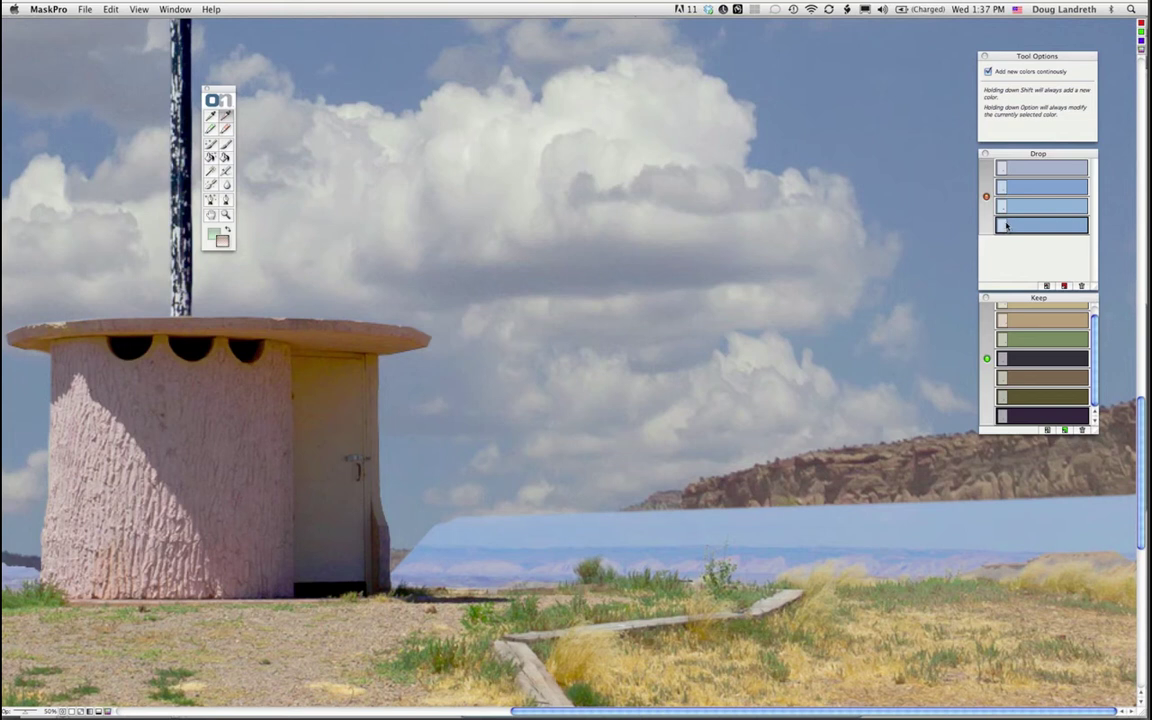
Step: Edit the last drop color into a darker, muted blue-violet and accept it
double_click(1025, 229)
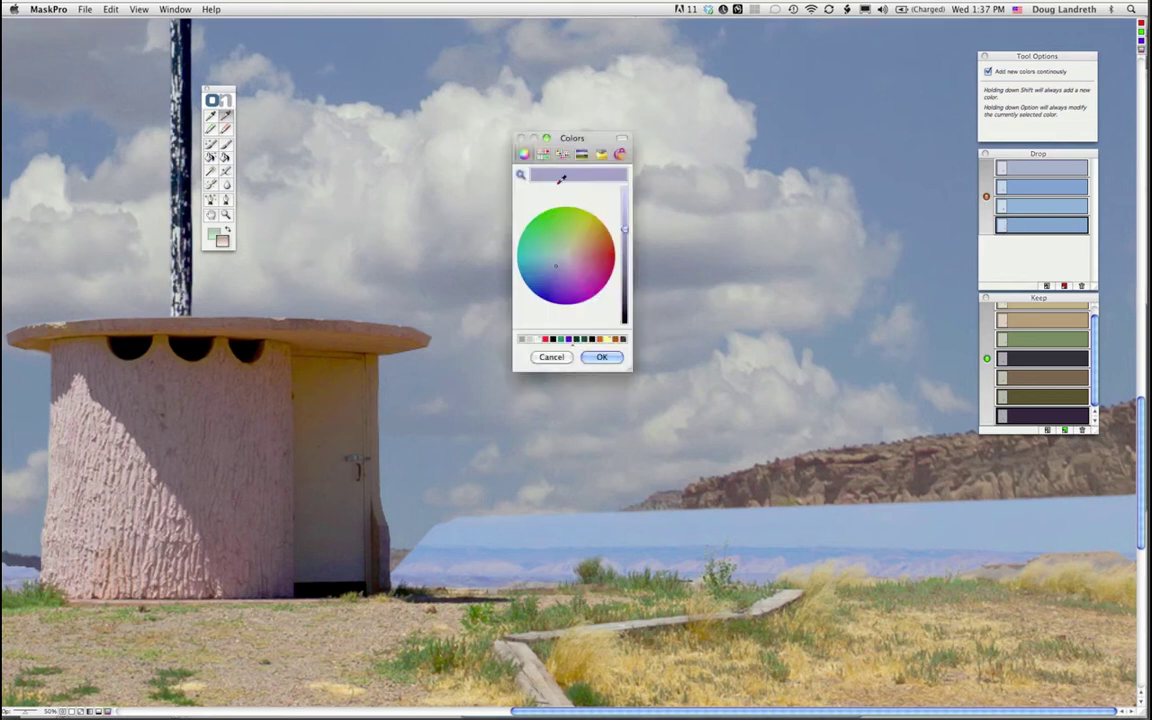
mouse_move(625, 228)
left_mouse_down()
mouse_move(628, 212)
mouse_move(630, 240)
mouse_move(634, 231)
left_mouse_up()
left_click(552, 254)
left_click_drag(553, 254, 561, 262)
left_click_drag(625, 233, 627, 247)
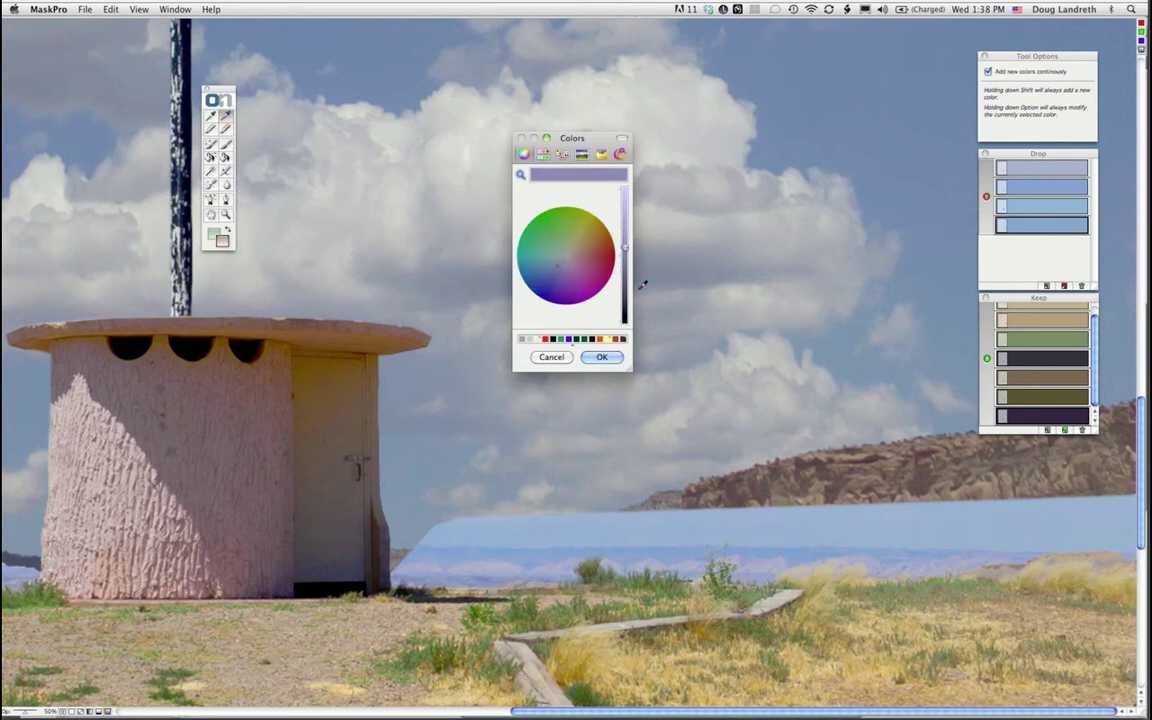
left_click(602, 357)
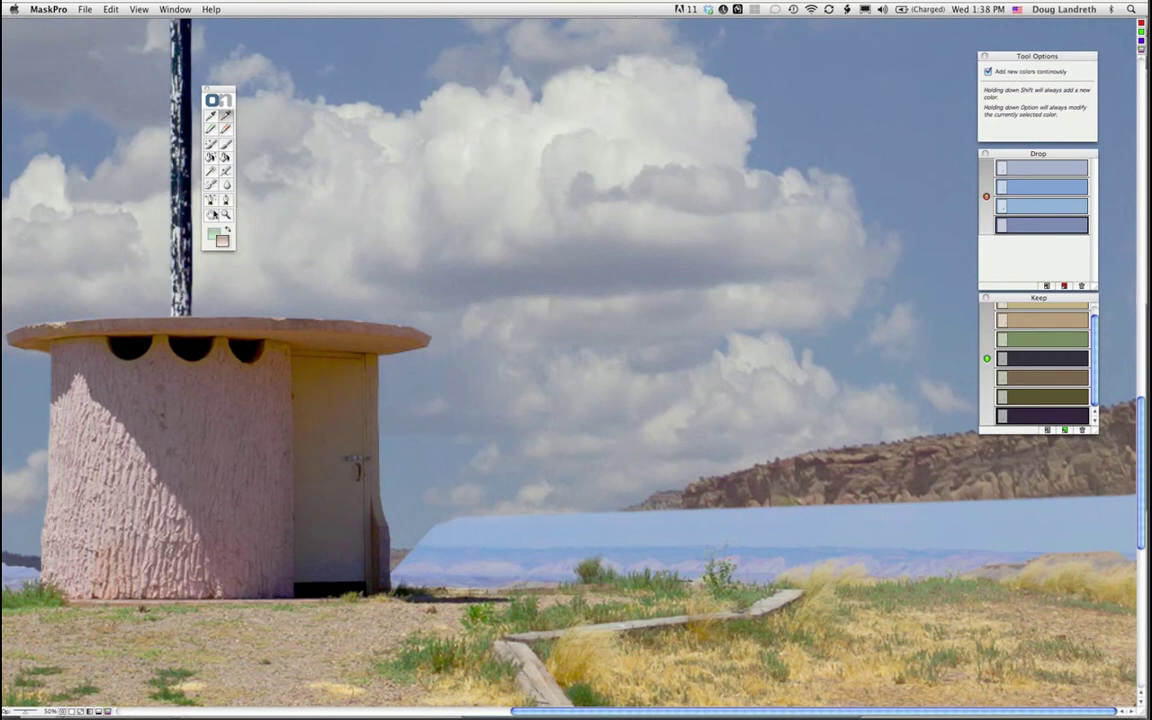
Step: Choose the Magic Brush and reduce it to 34% size and 39% edge
left_click(211, 143)
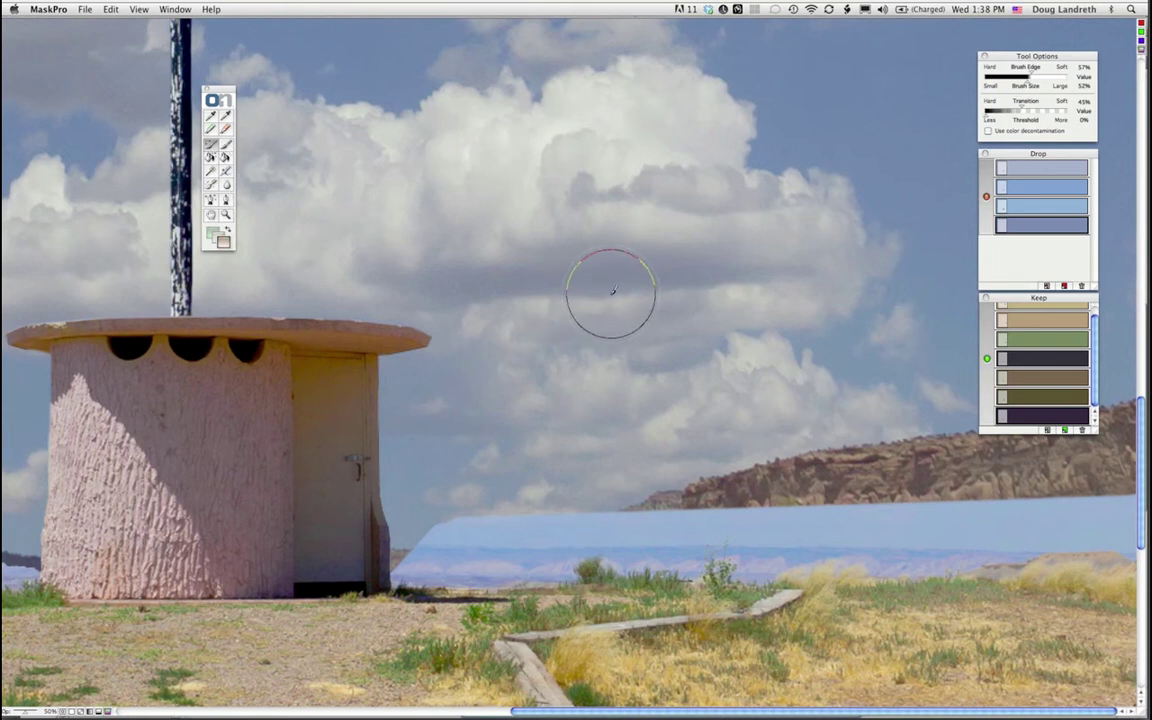
key("bracketleft")
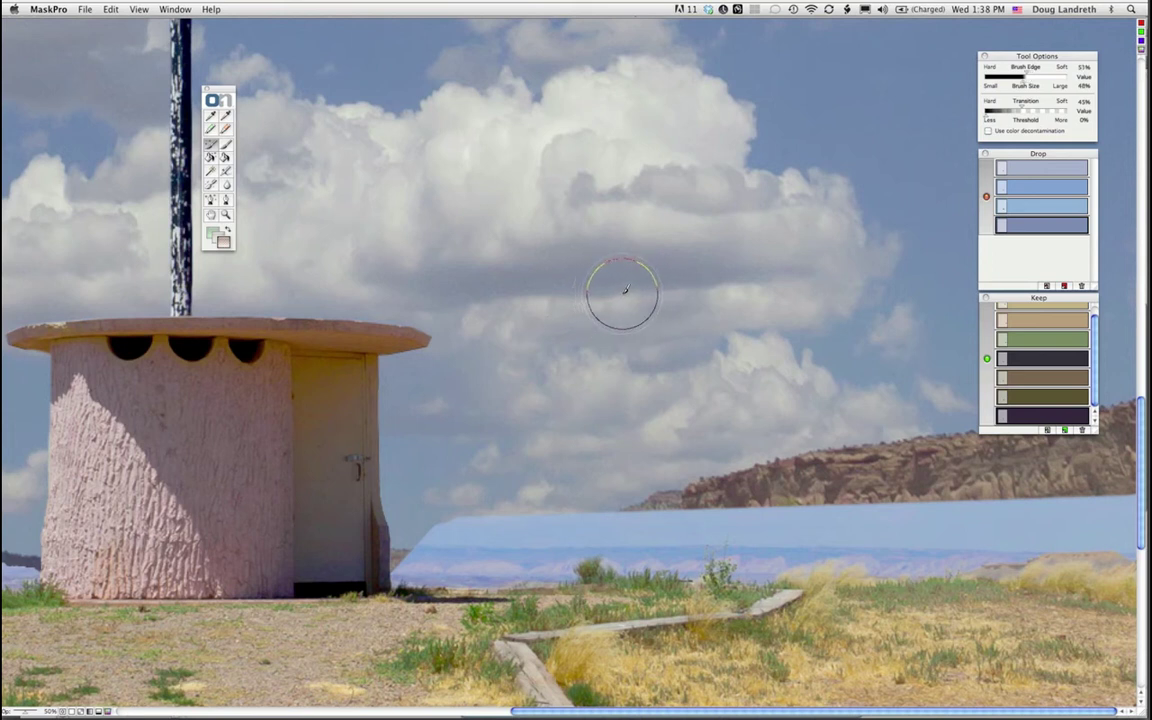
key("bracketleft")
key("shift+bracketleft")
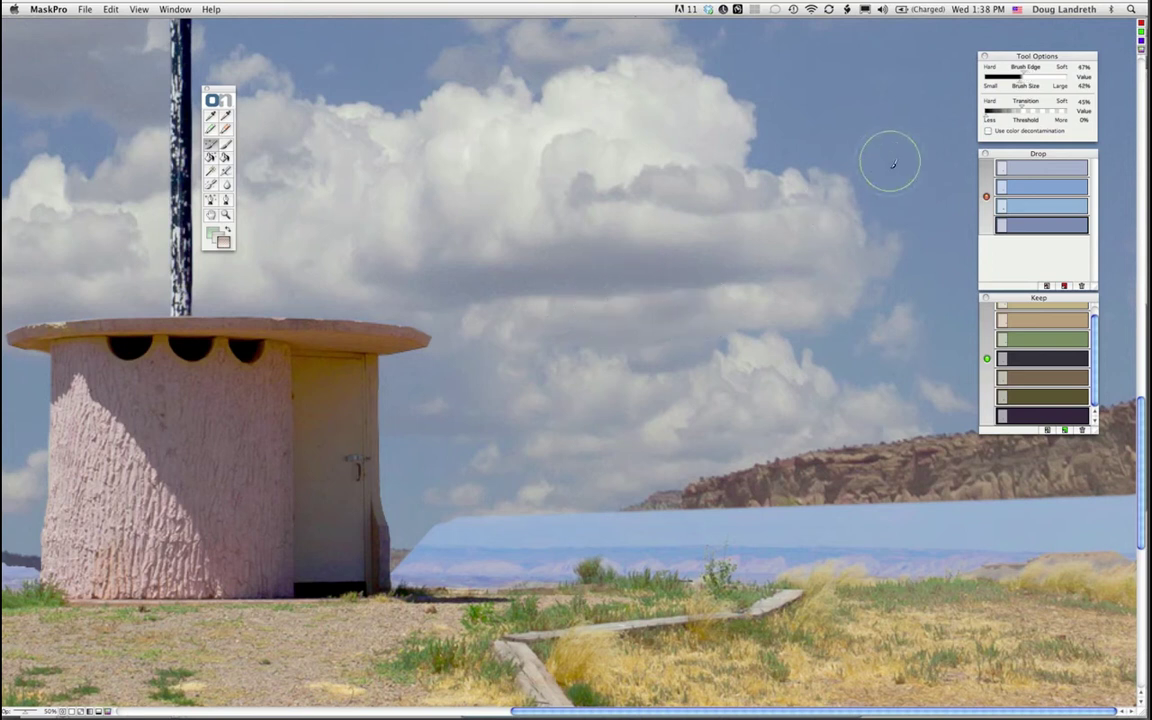
key("shift+bracketleft")
key("bracketleft")
key("bracketleft")
Step: Set the Magic Brush transition to 100% and threshold to 0%, and brush away the leftover sky beside the building's right wall
left_click_drag(1024, 109, 1068, 138)
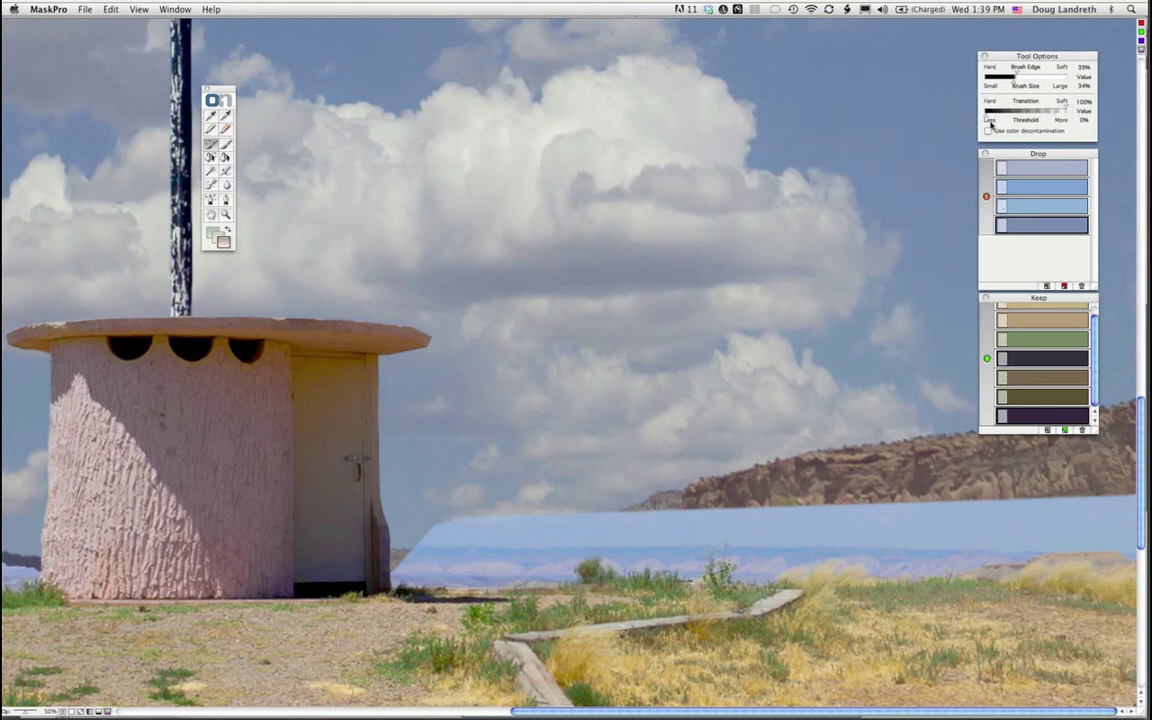
left_click_drag(986, 117, 983, 118)
left_click(1066, 110)
mouse_move(479, 477)
left_mouse_down()
mouse_move(463, 514)
mouse_move(419, 553)
mouse_move(447, 567)
mouse_move(524, 566)
mouse_move(597, 550)
mouse_move(472, 520)
left_mouse_up()
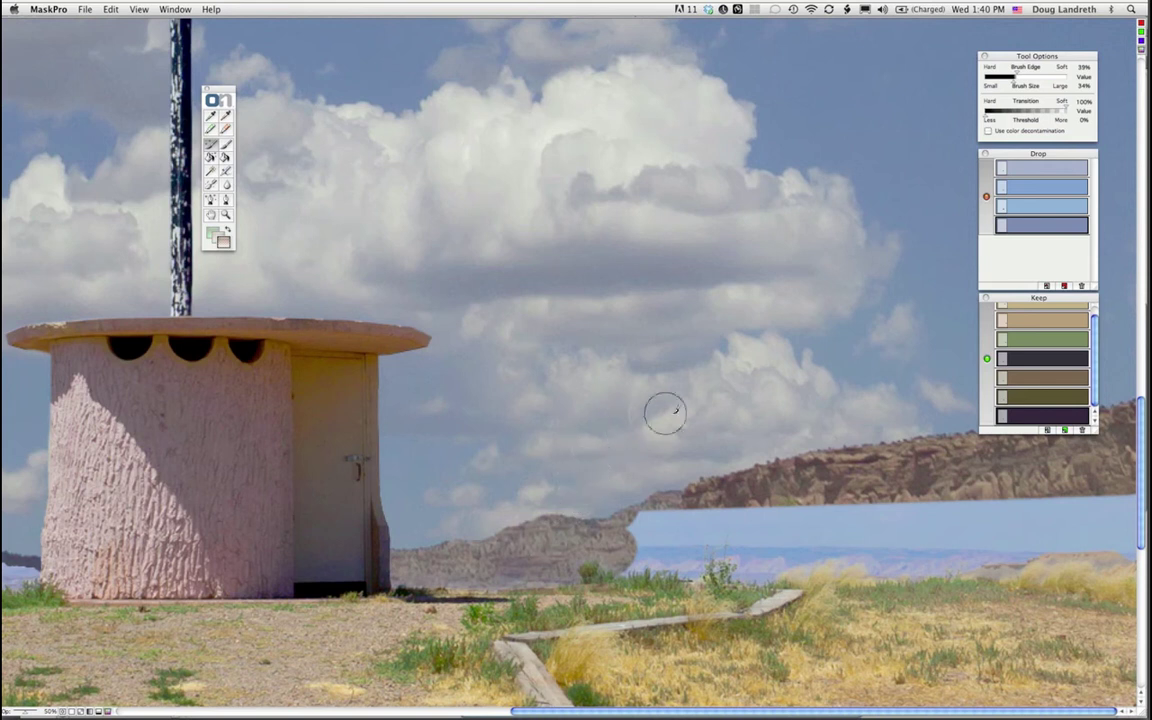
Step: Brush away the rest of the pale sky strip above the grass on the right, up to the cliffs
key("h")
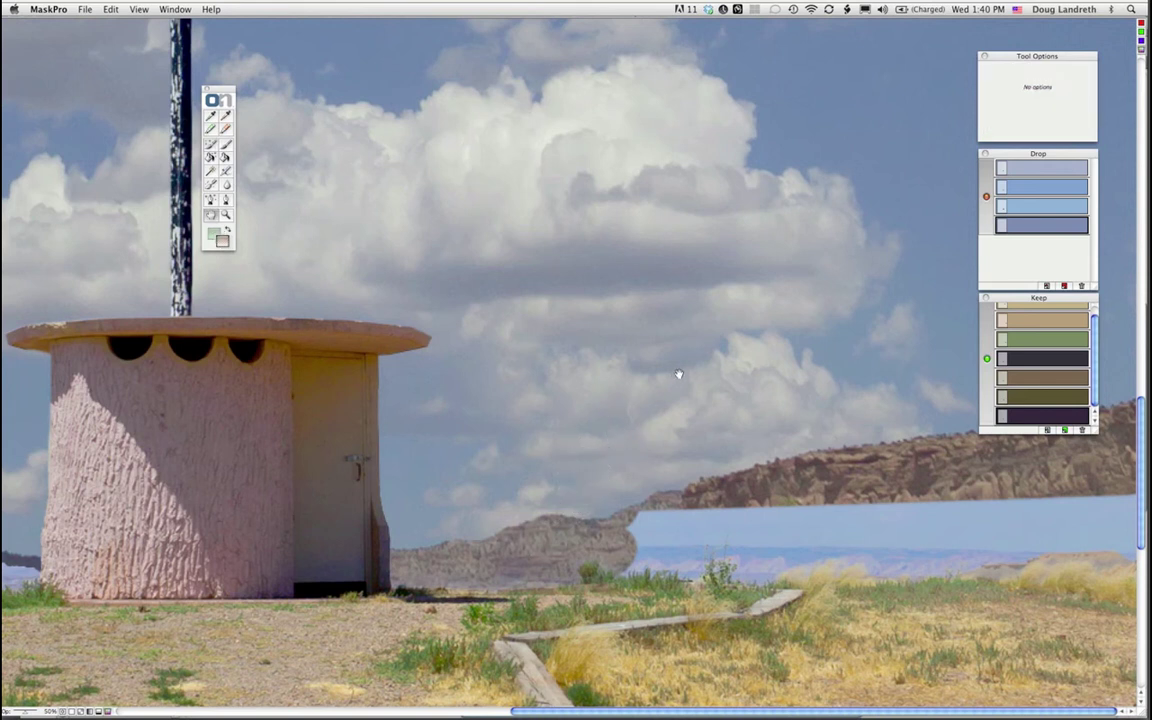
left_click_drag(678, 374, 679, 357)
left_click_drag(621, 430, 622, 312)
key("b")
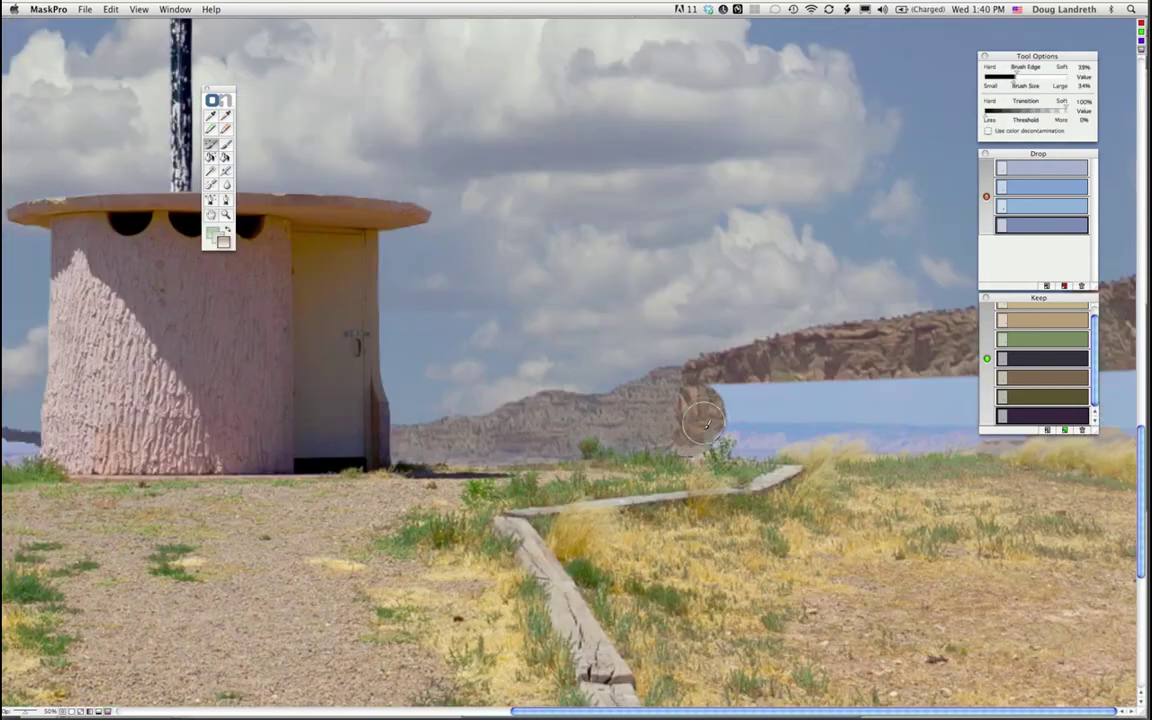
mouse_move(630, 395)
left_mouse_down()
mouse_move(670, 400)
mouse_move(690, 380)
mouse_move(752, 390)
mouse_move(720, 355)
mouse_move(700, 395)
mouse_move(755, 390)
mouse_move(902, 427)
mouse_move(765, 360)
mouse_move(830, 395)
mouse_move(925, 400)
left_mouse_up()
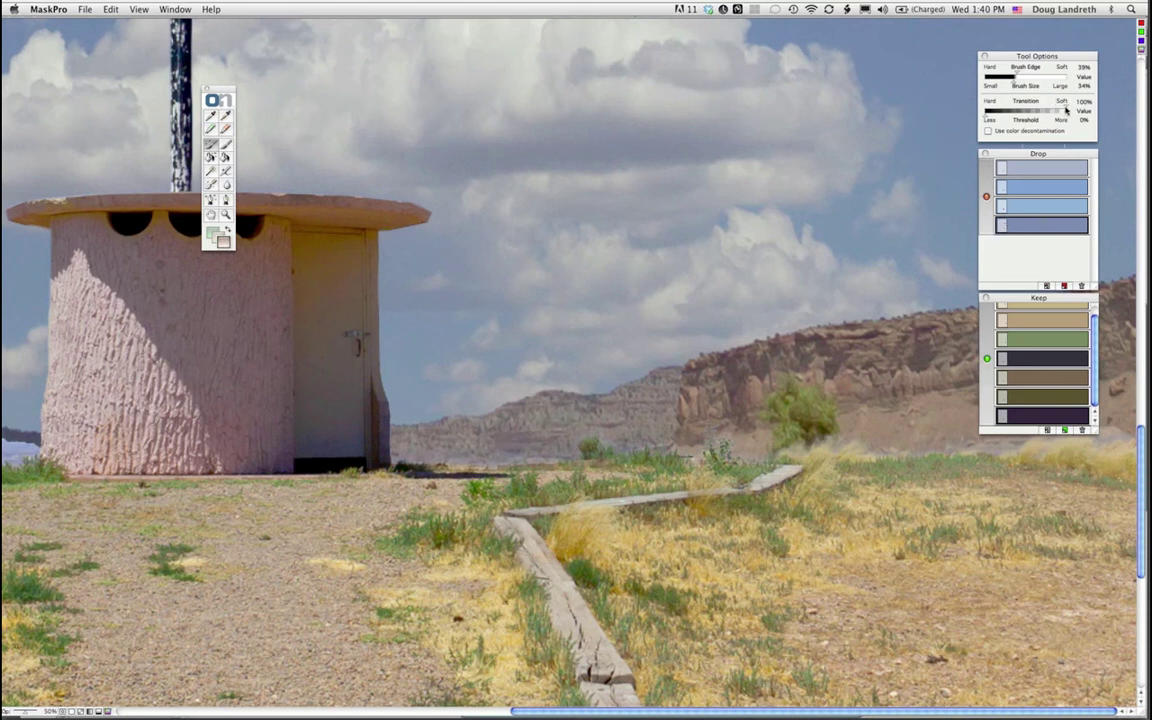
Step: Choose the Chisel tool and compare the image with the black-and-white mask view around the building and horizon
left_click_drag(1064, 110, 1056, 110)
left_click(211, 187)
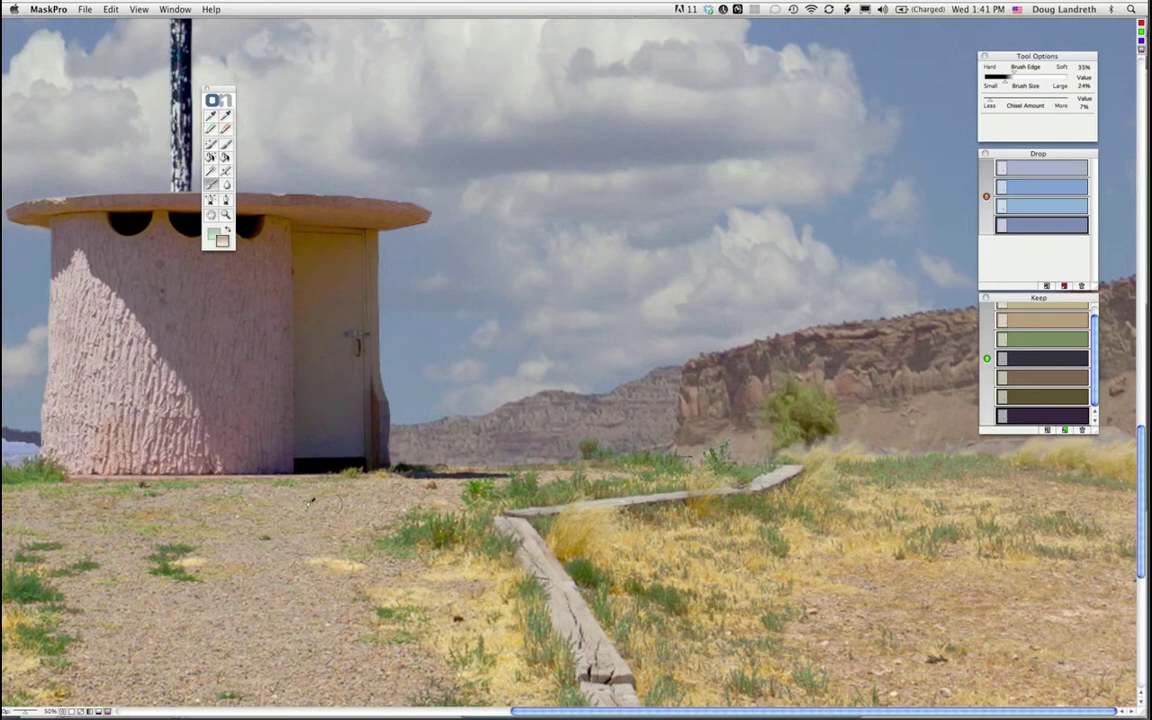
left_click(107, 711)
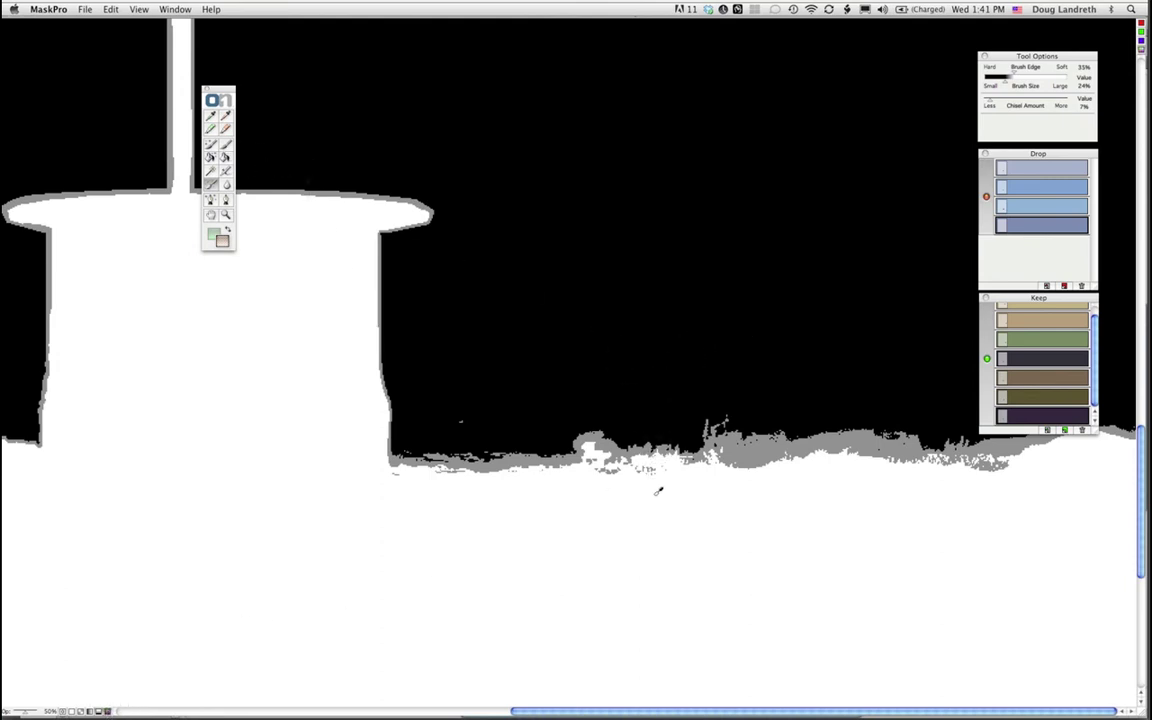
key("m")
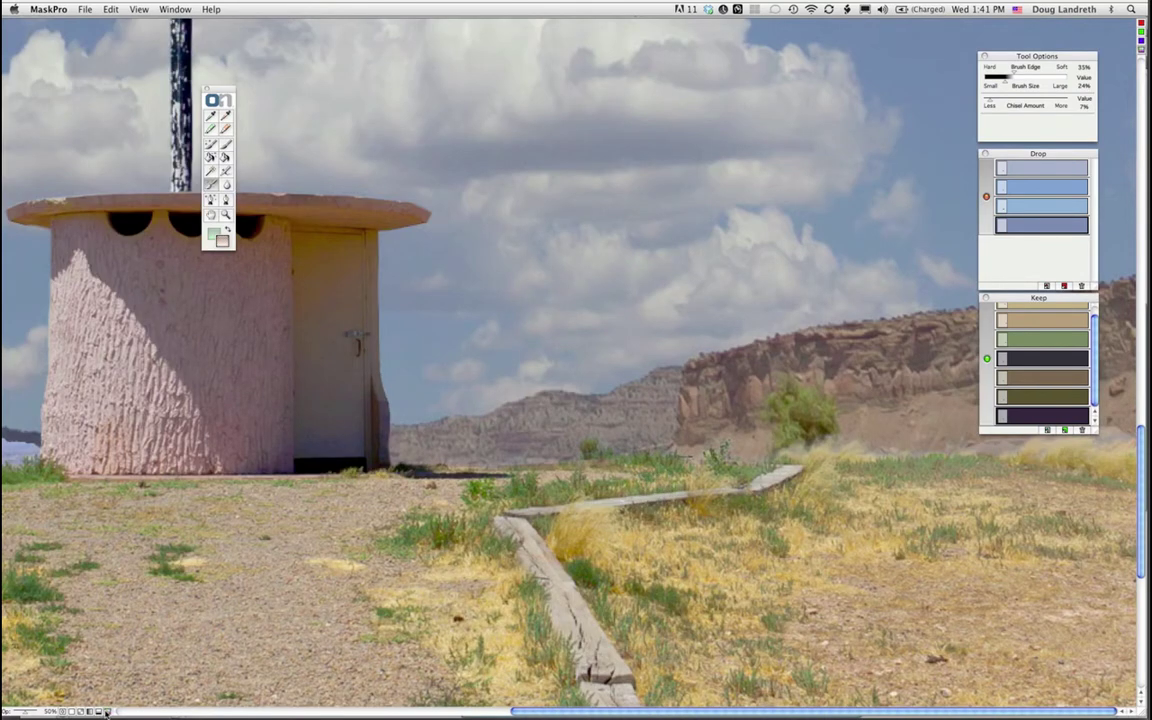
key("m")
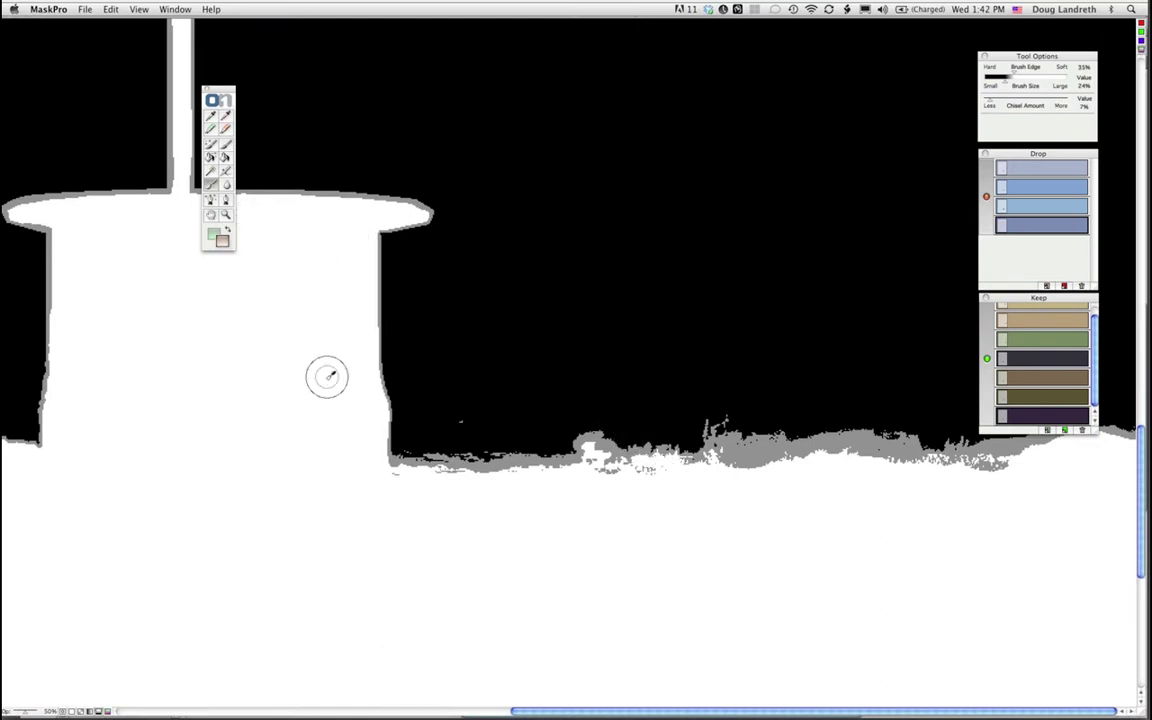
Step: Choose the regular Brush and reduce it to 21% size and 29% edge
left_click(226, 158)
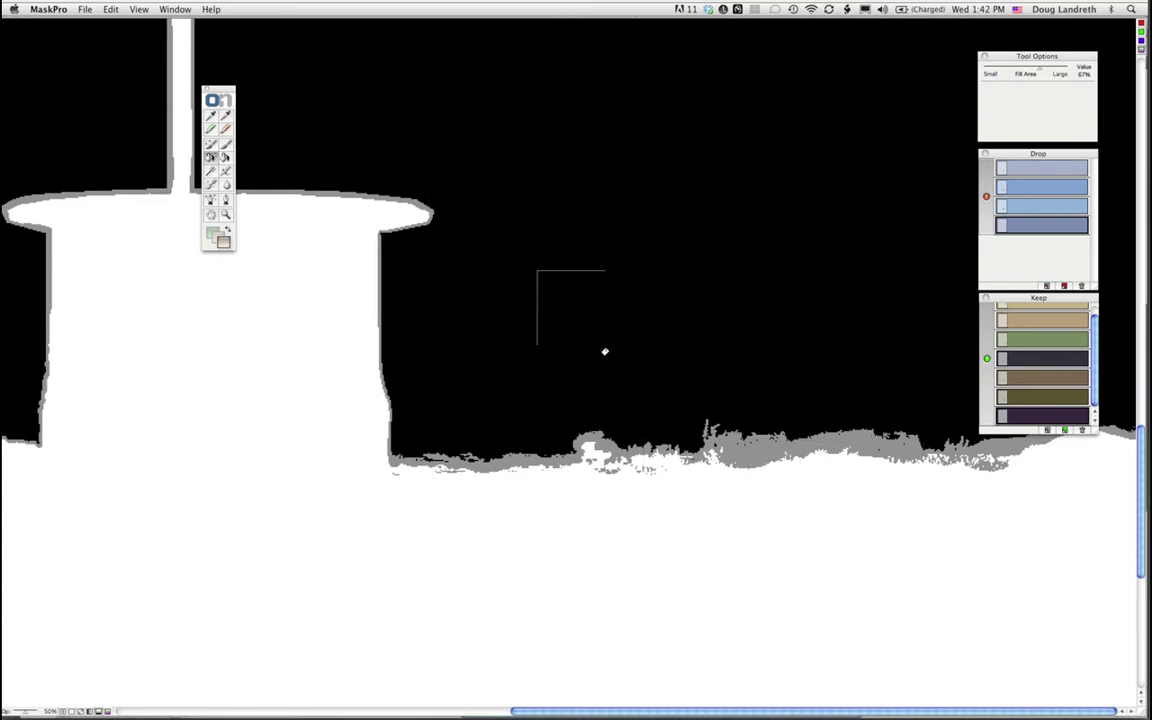
left_click(226, 145)
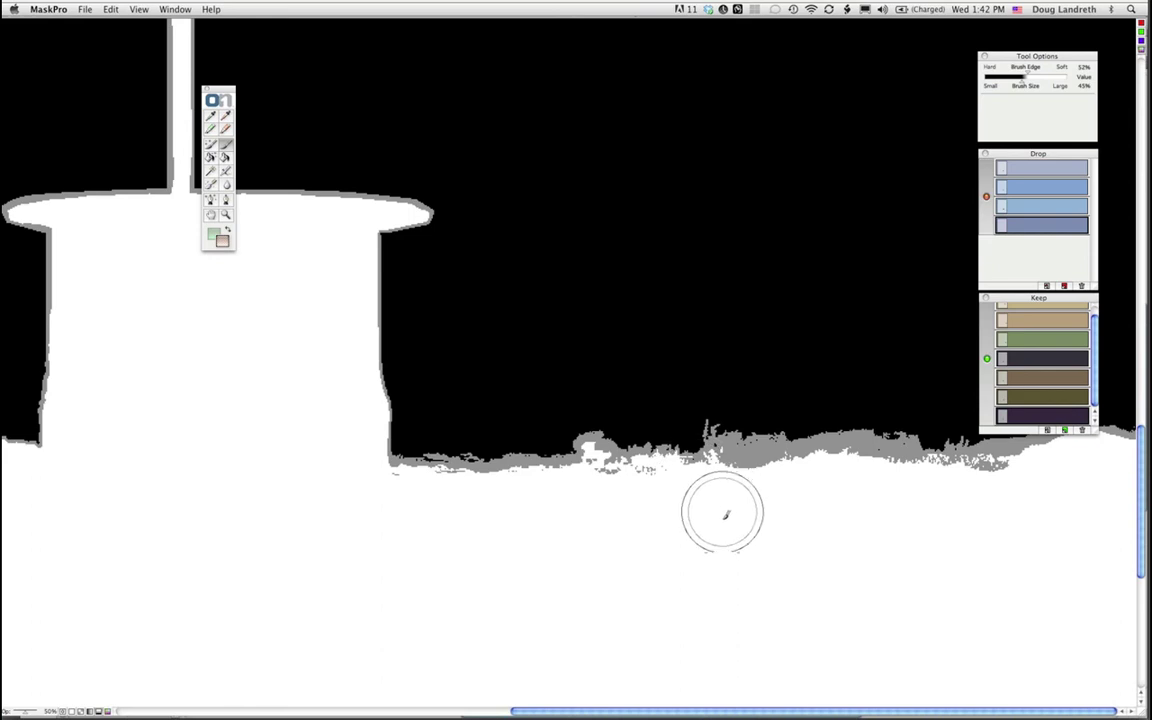
key("bracketleft")
key("bracketleft")
key("bracketleft")
key("bracketleft")
Step: Try painting drop strokes on the white ground area of the mask and undo them
left_click_drag(677, 489, 662, 476)
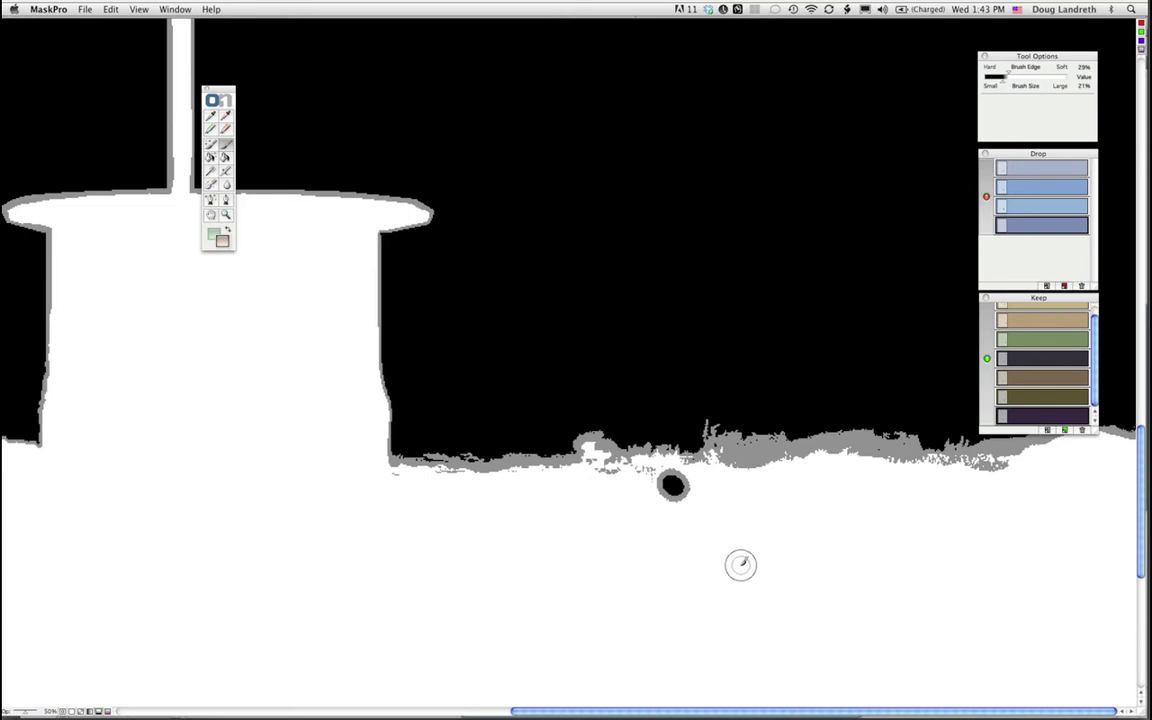
key("super+z")
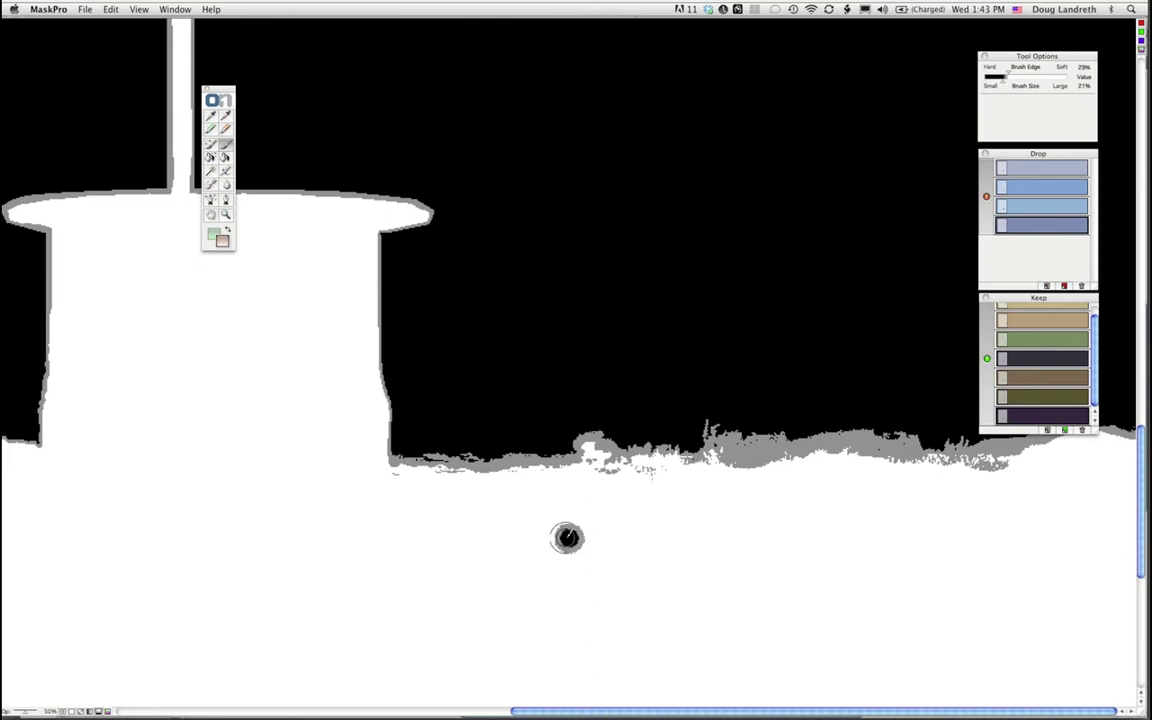
left_click_drag(566, 538, 675, 537)
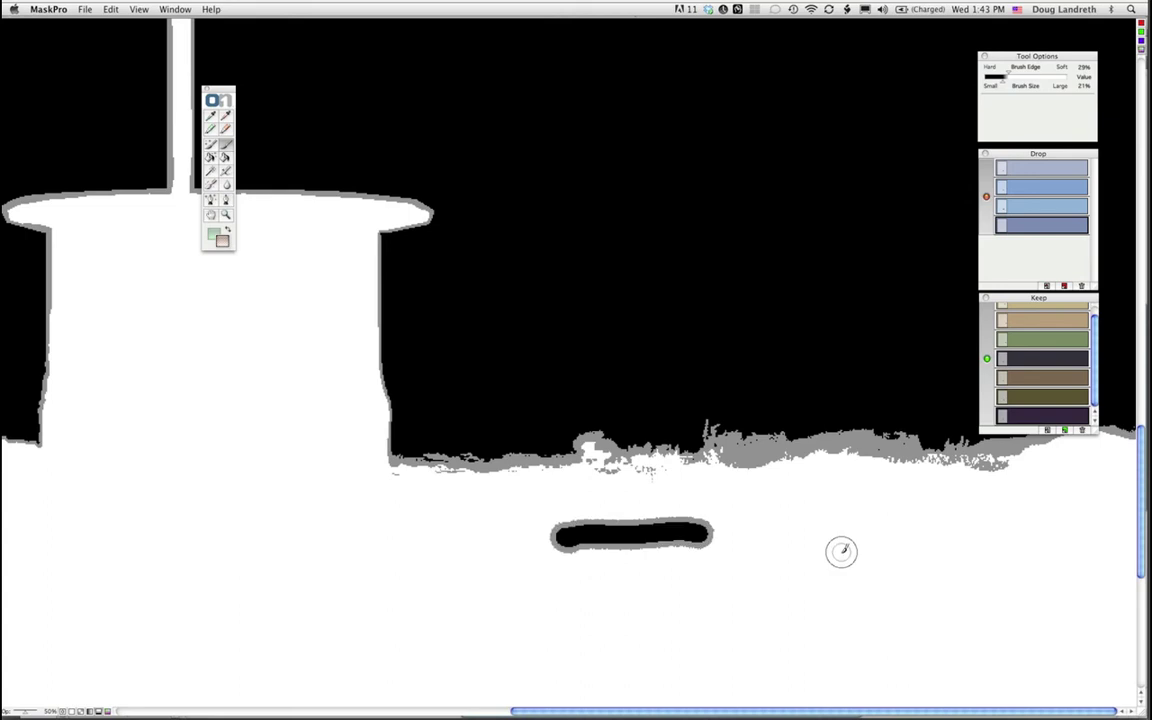
key("super+z")
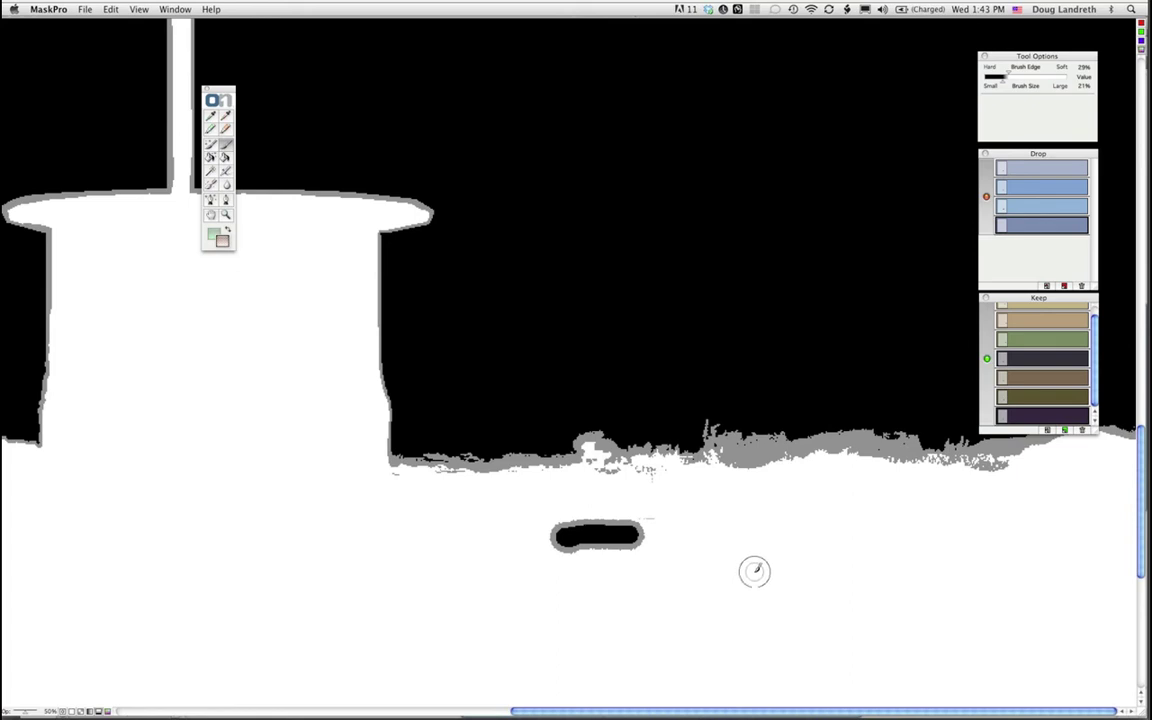
key("super+z")
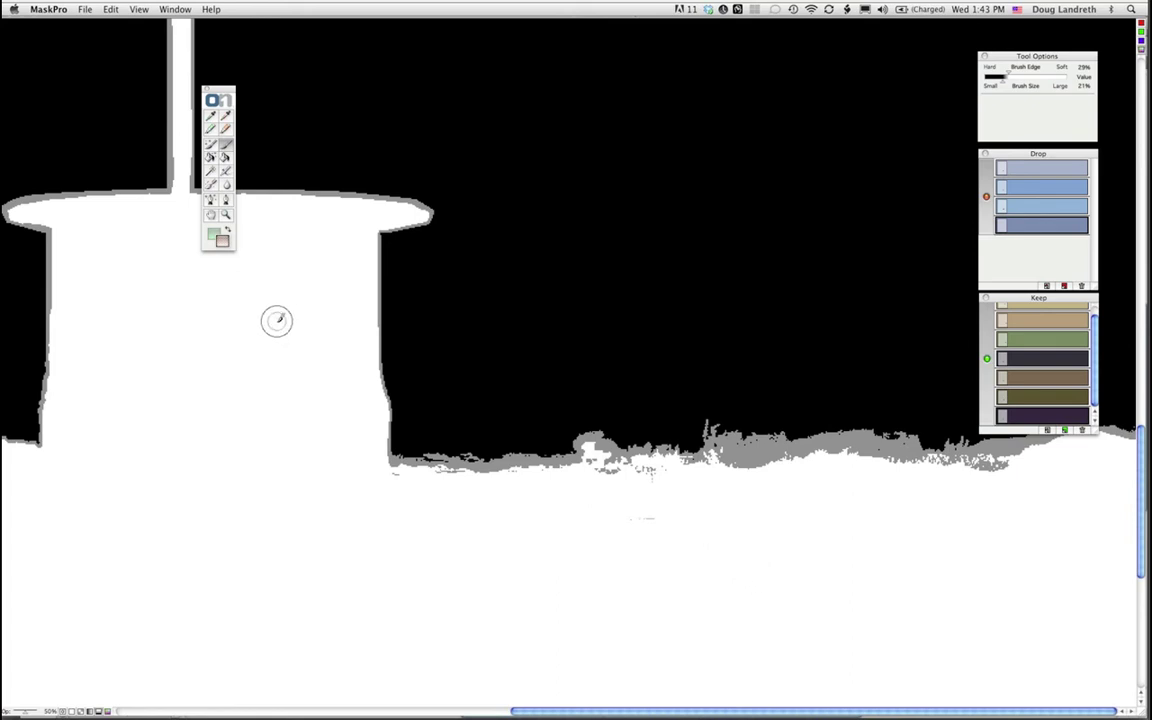
Step: Switch the brush to keep, clean up gray specks along the ground edge of the mask, and return to the image view
key("x")
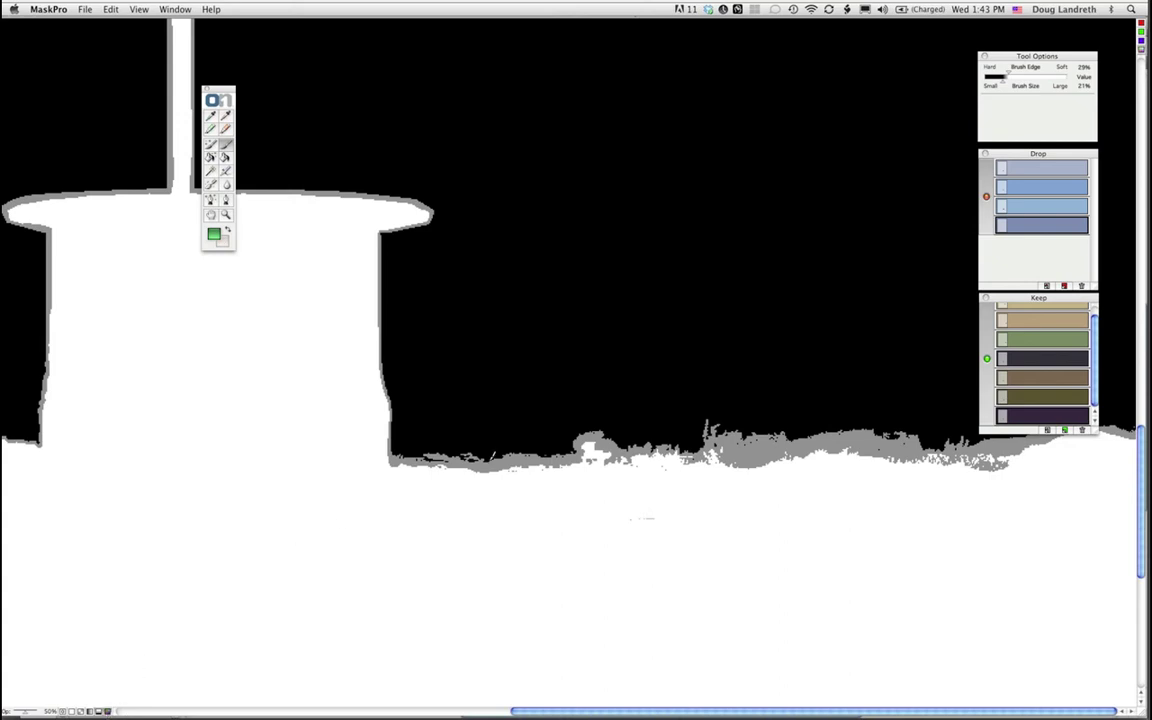
key("super+1")
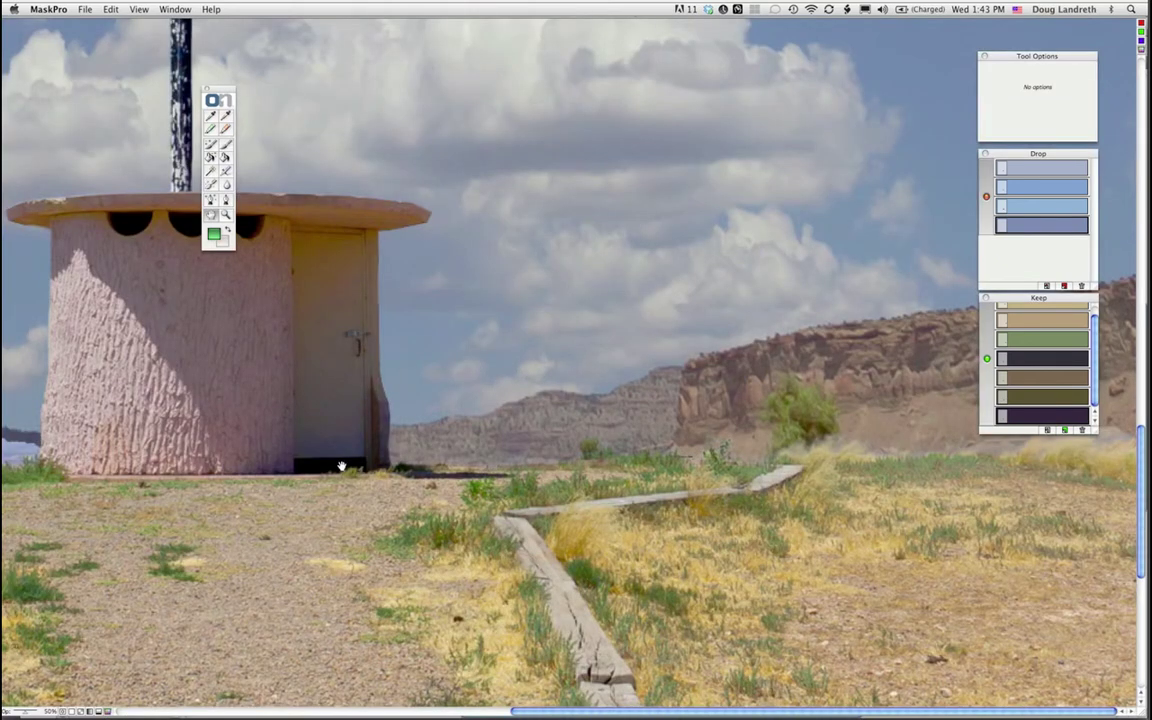
Step: Return to the Magic Brush in drop mode and brush away the sky strip beside the building's left wall
scroll(372, 462, "left", 1)
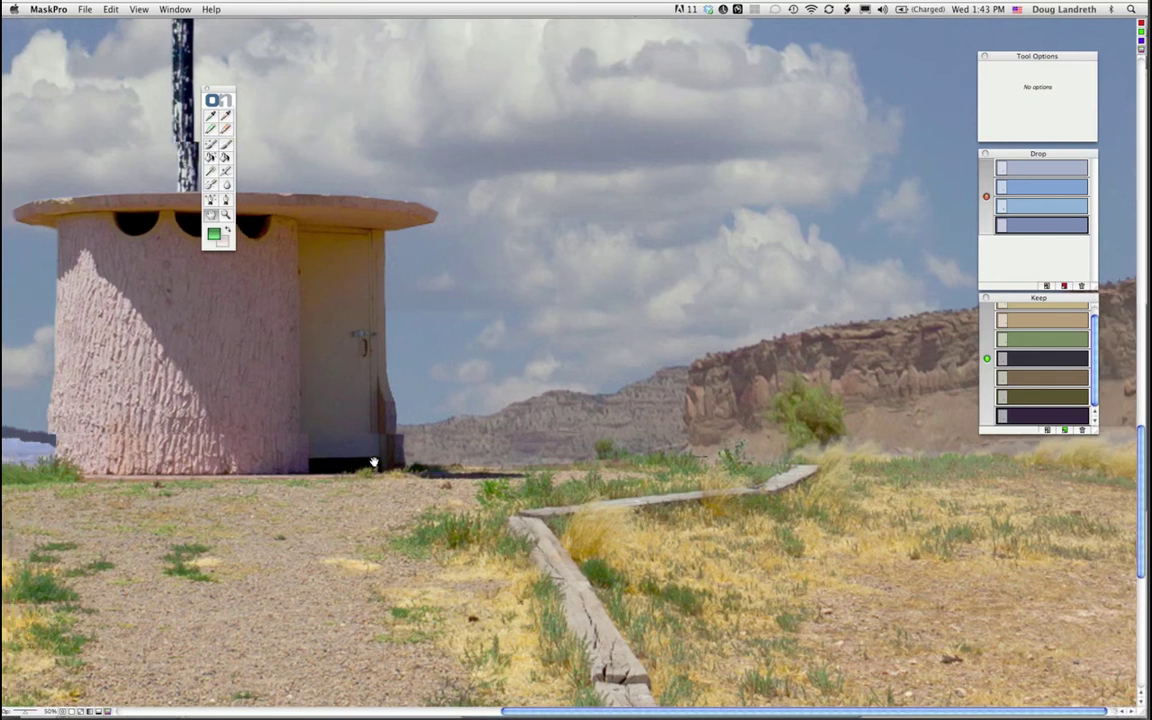
scroll(300, 195, "left", 10)
key("b")
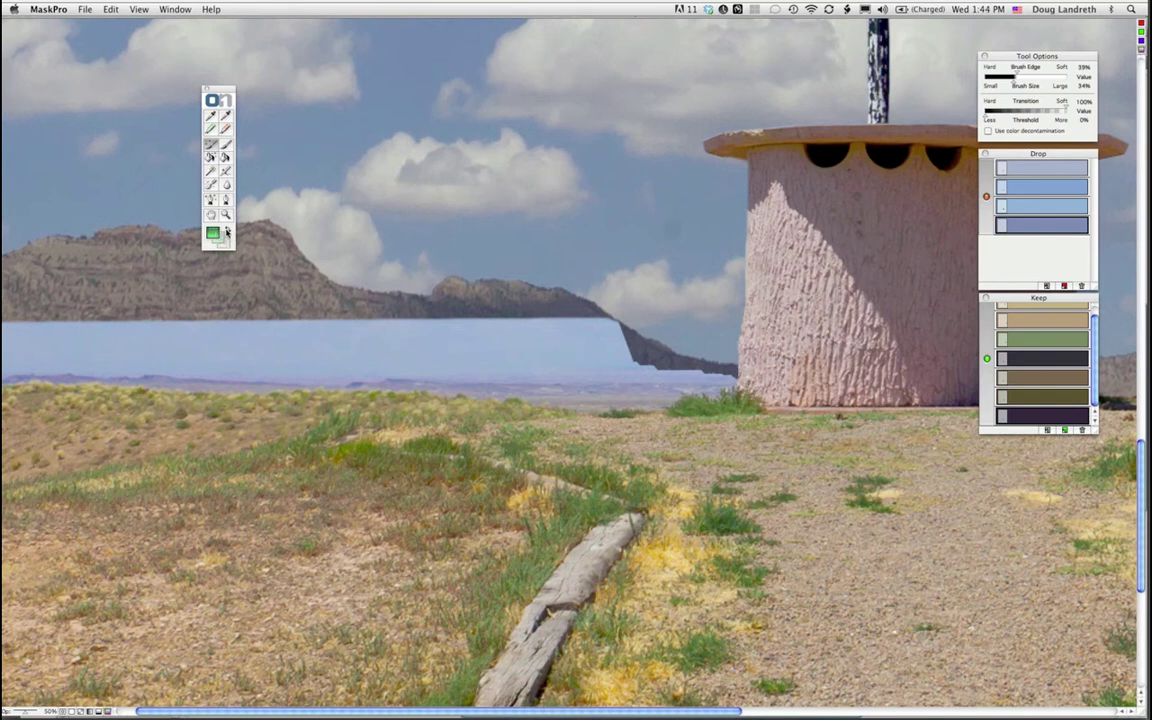
left_click(219, 238)
left_click(231, 240)
mouse_move(557, 303)
left_mouse_down()
mouse_move(579, 327)
mouse_move(630, 334)
mouse_move(515, 373)
mouse_move(632, 388)
mouse_move(690, 368)
mouse_move(660, 328)
left_mouse_up()
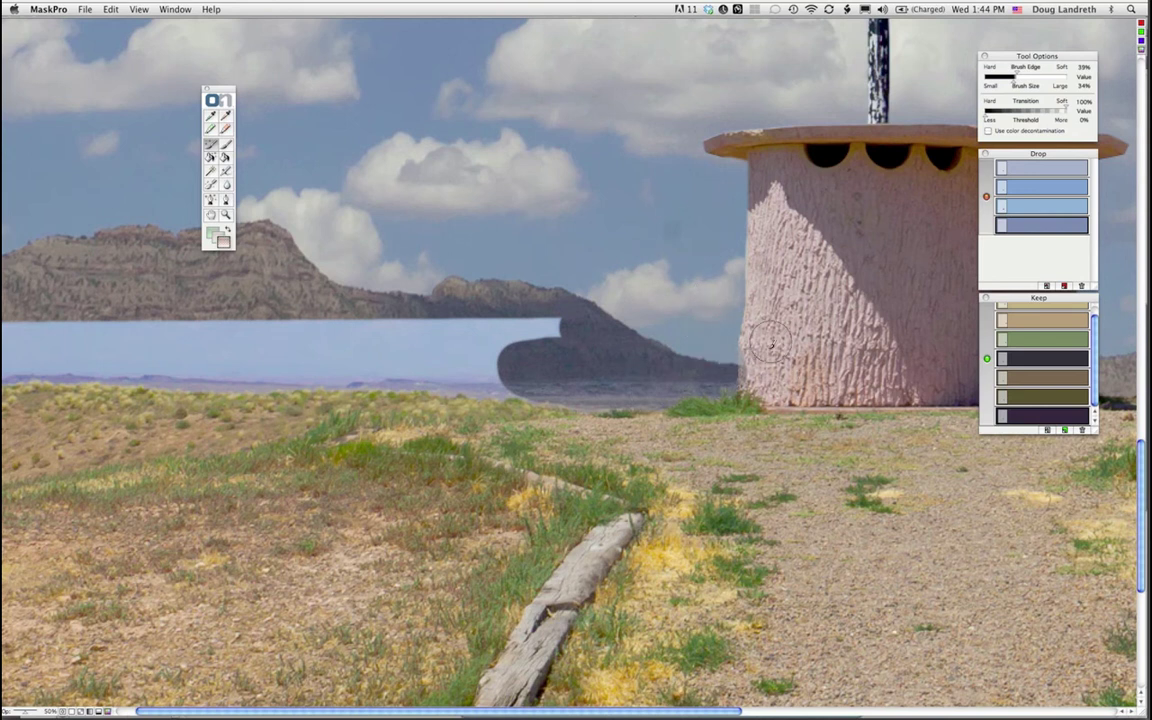
Step: Add two pink keep colors sampled from the left edge of the building's sunlit wall, switching the brush to keep mode
key("h")
key("i")
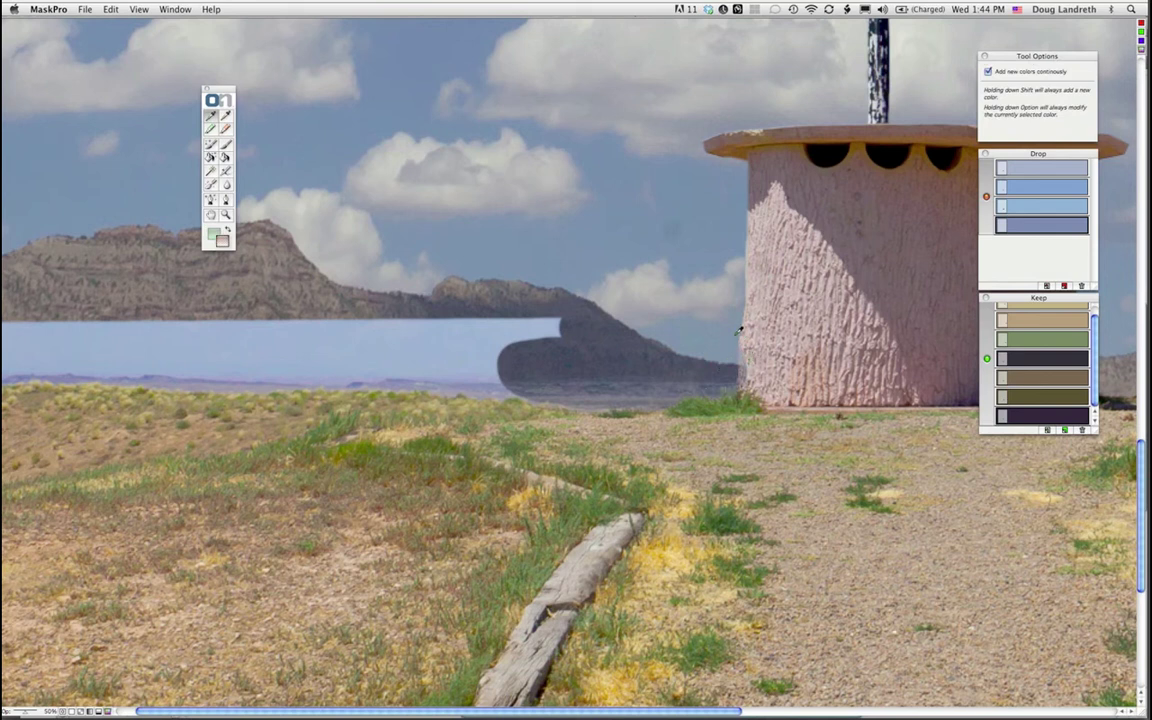
left_click(745, 361)
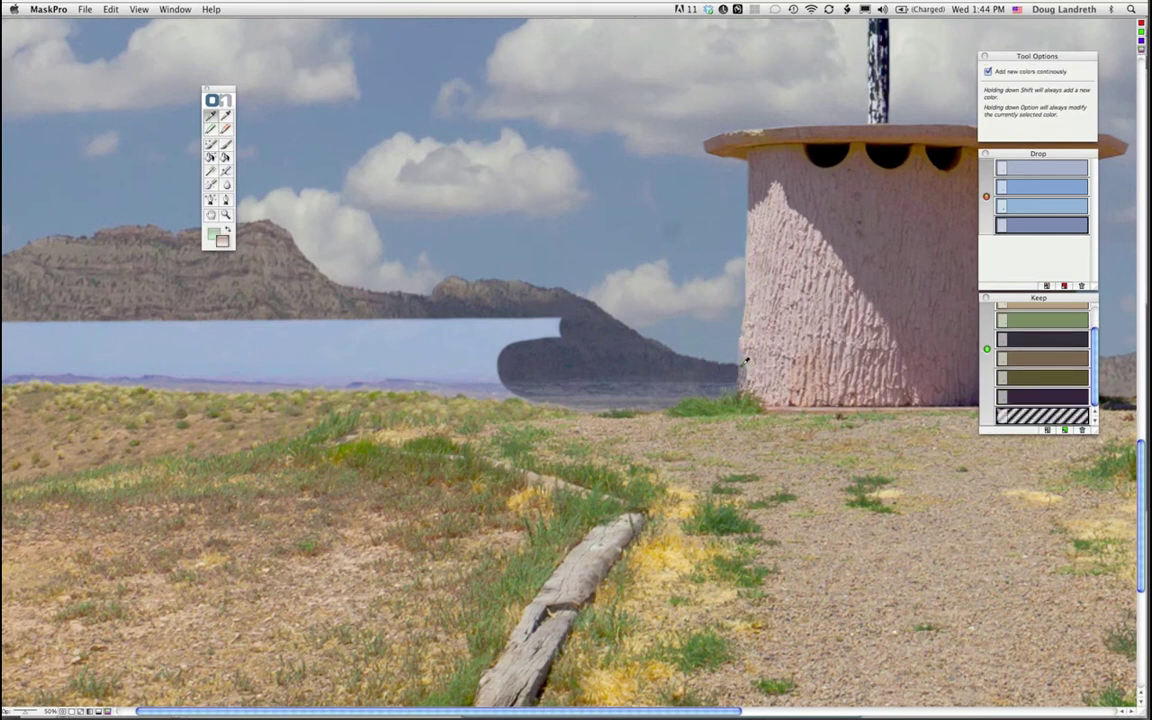
left_click(756, 374)
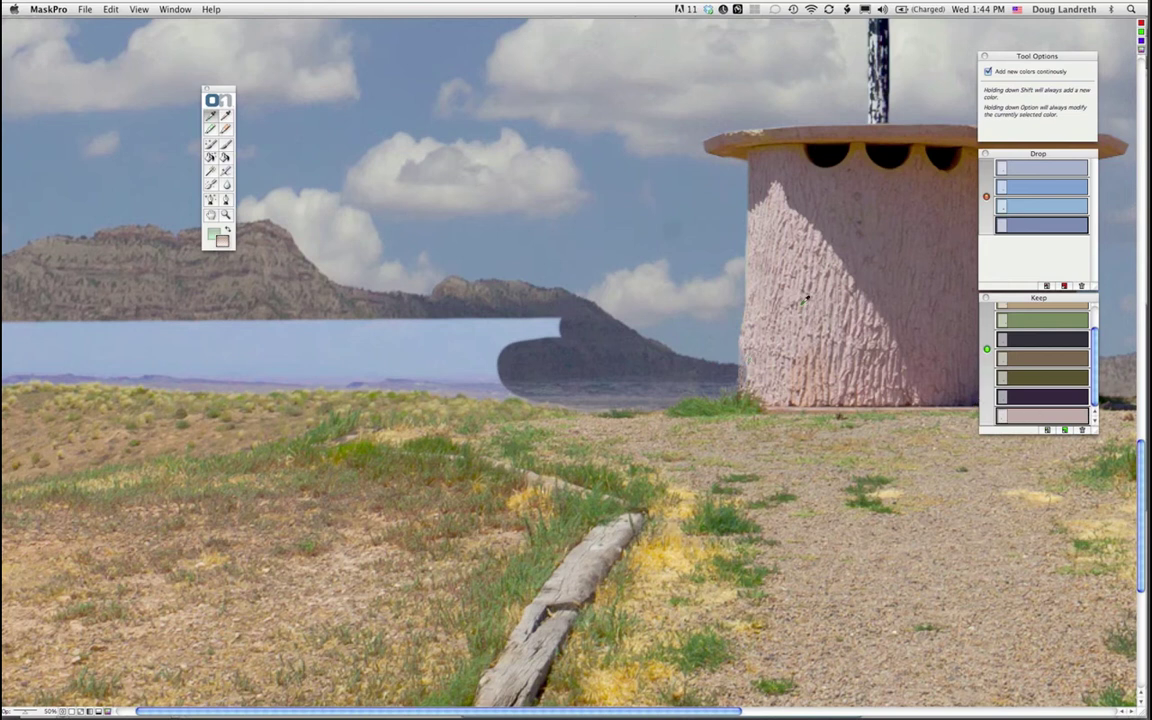
key("b")
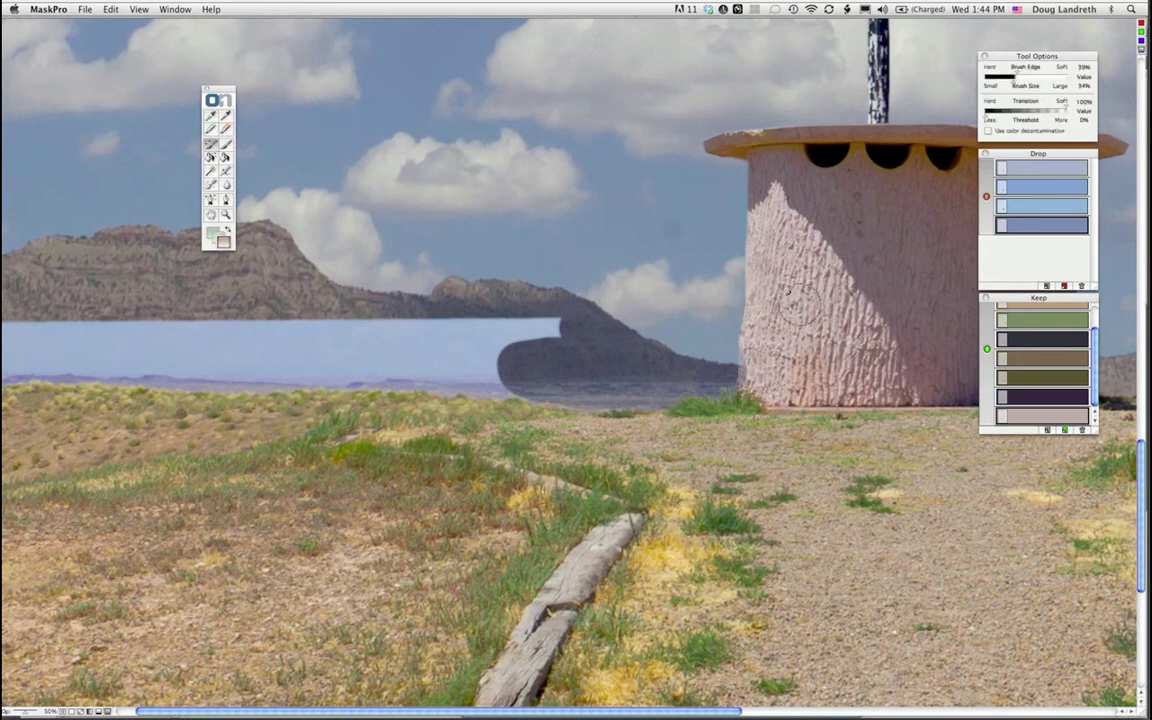
left_click(228, 231)
left_click(221, 239)
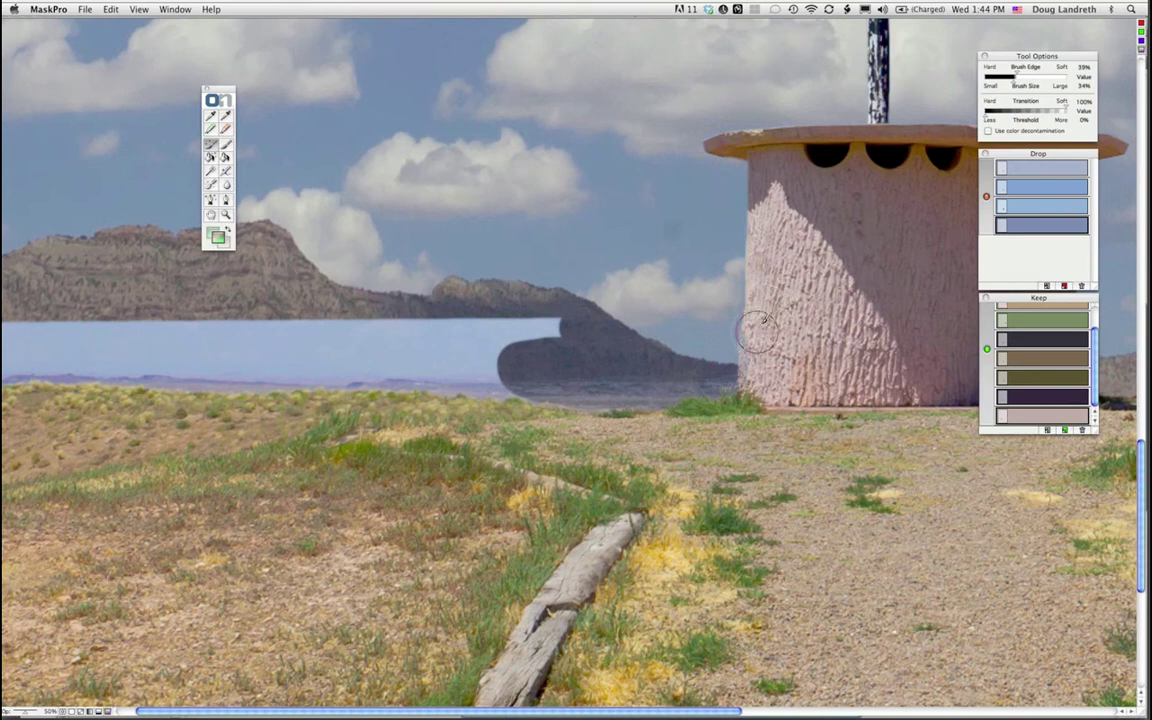
key("i")
left_click(760, 330)
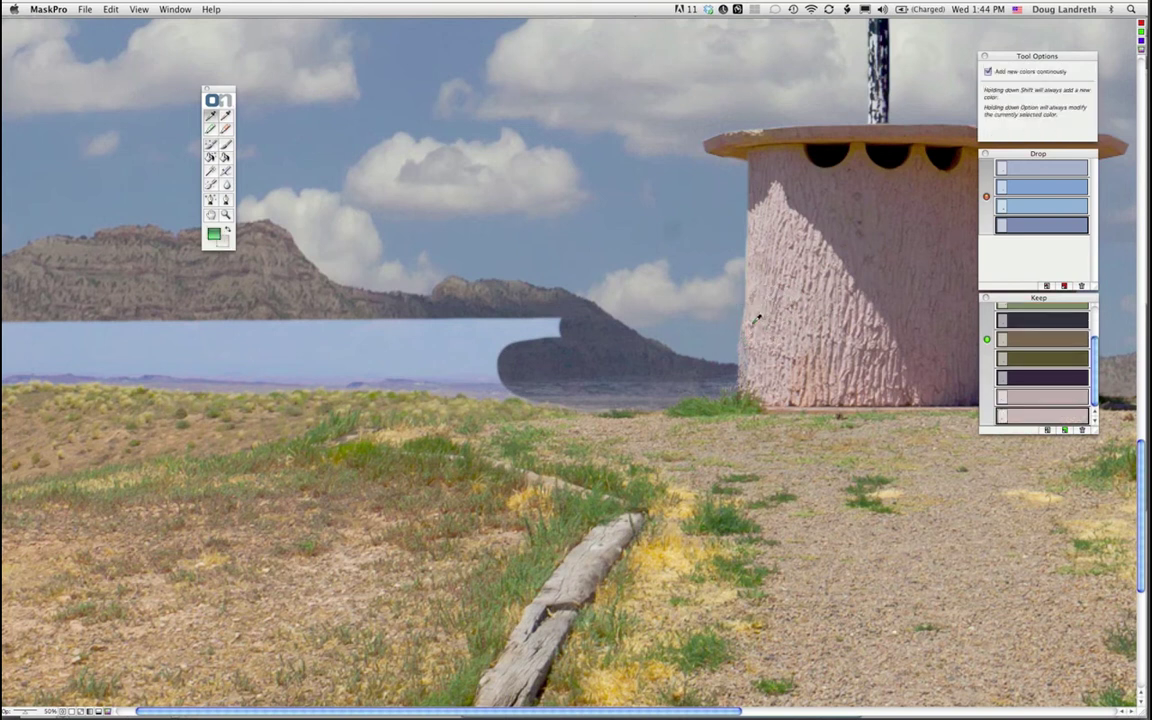
Step: Set the Magic Brush to 40% edge and 81% transition, and brush from the building's left wall along the sloping dark hill
key("b")
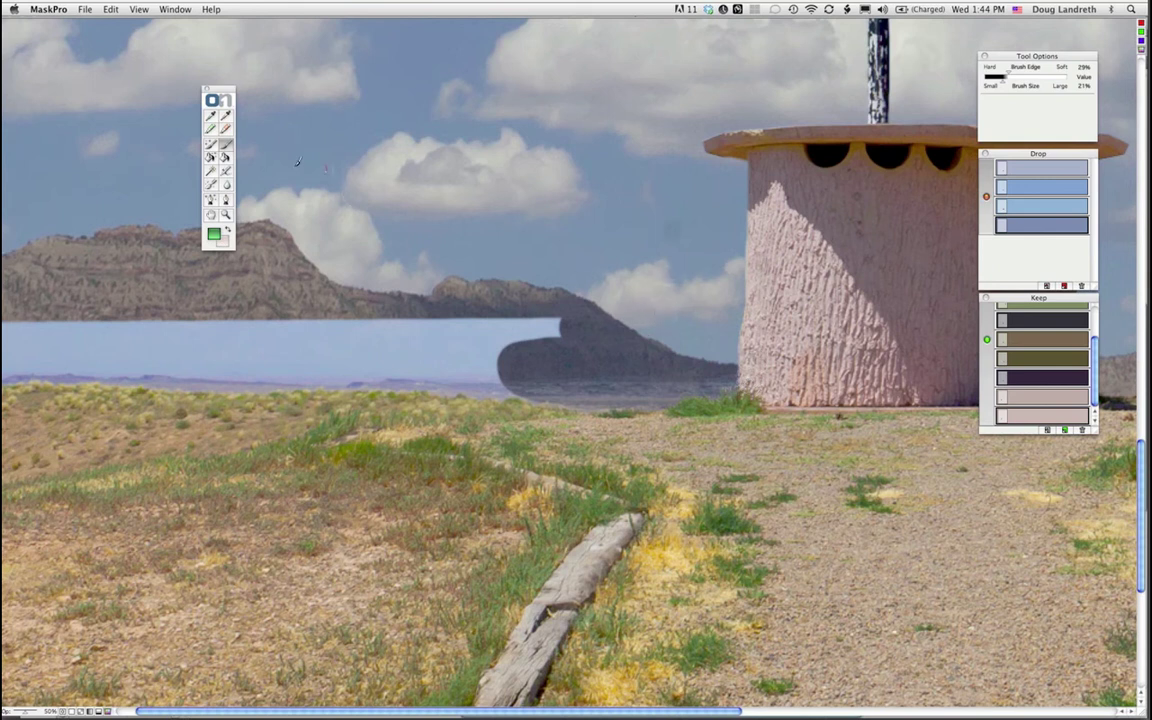
left_click(210, 146)
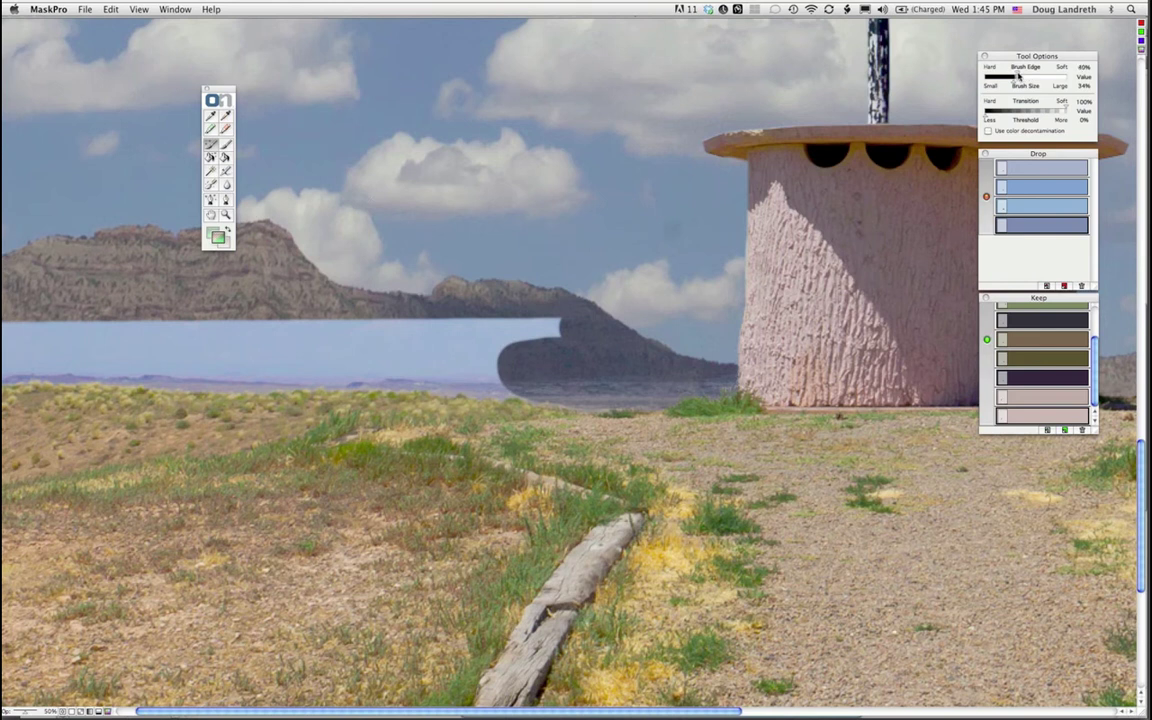
left_click_drag(1062, 111, 1055, 111)
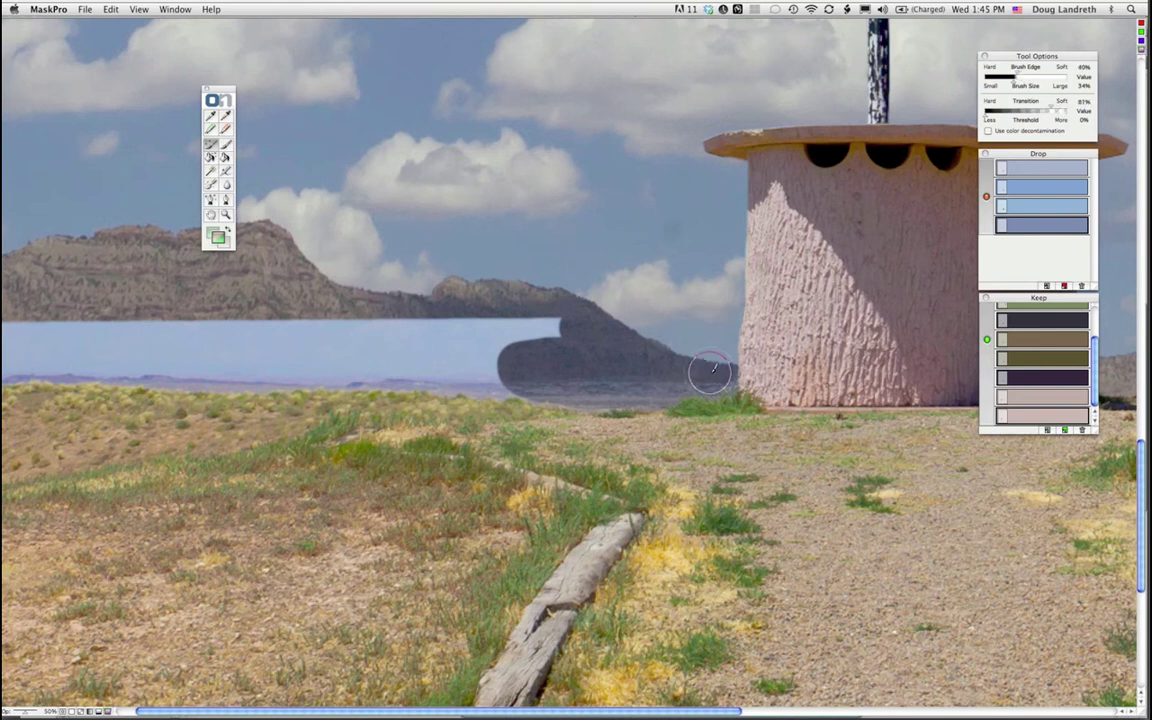
mouse_move(713, 372)
left_mouse_down()
mouse_move(625, 380)
mouse_move(552, 347)
mouse_move(484, 288)
left_mouse_up()
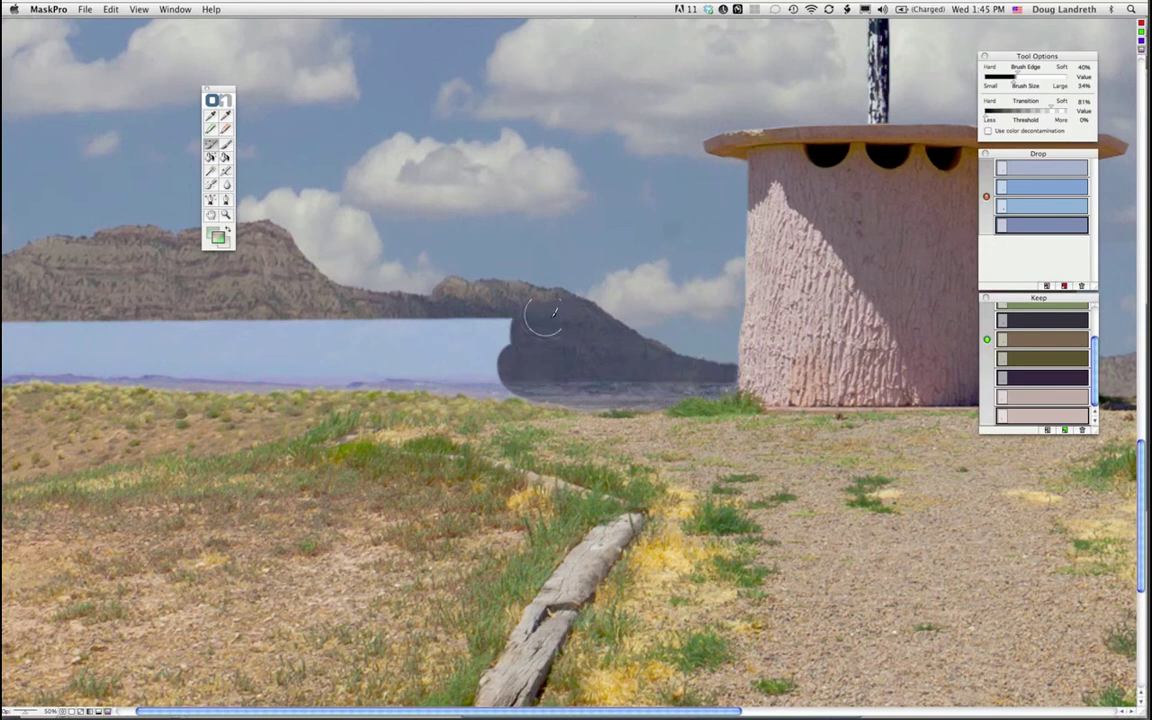
Step: Add two drop colors, sampling the hazy violet horizon near the building's left wall and the blue sky above it
key("i")
left_click(703, 380)
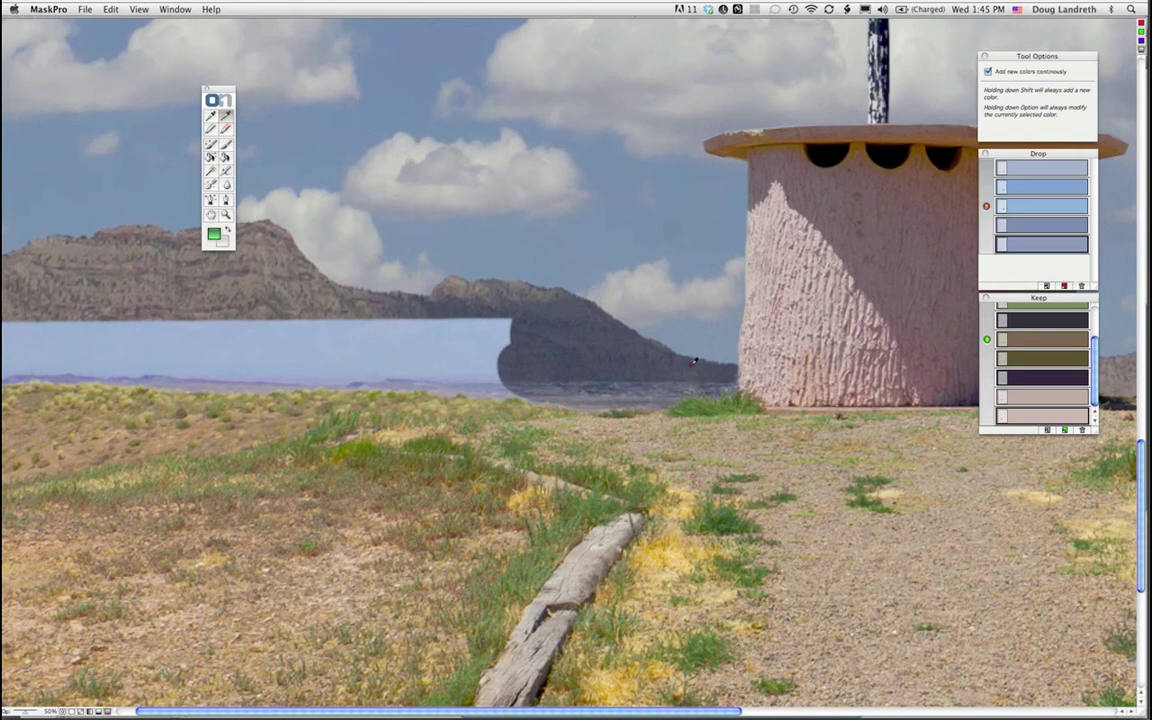
left_click(580, 289)
Step: Brush away the remaining sky strip with the Magic Brush along the horizon to the image's left part, revealing the hills
left_click(211, 144)
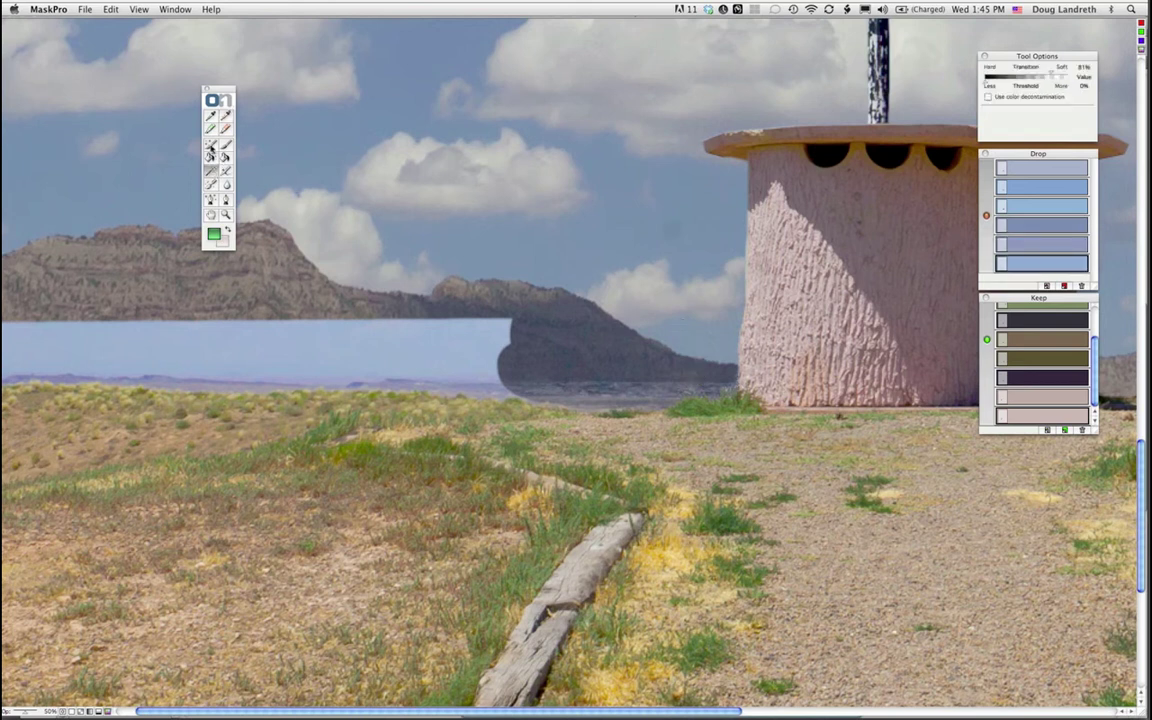
mouse_move(697, 374)
left_mouse_down()
mouse_move(507, 370)
mouse_move(506, 380)
mouse_move(547, 386)
mouse_move(445, 362)
mouse_move(421, 331)
mouse_move(524, 347)
mouse_move(432, 350)
mouse_move(452, 322)
mouse_move(492, 312)
mouse_move(385, 352)
mouse_move(458, 379)
mouse_move(322, 365)
mouse_move(388, 325)
mouse_move(336, 367)
mouse_move(10, 372)
left_mouse_up()
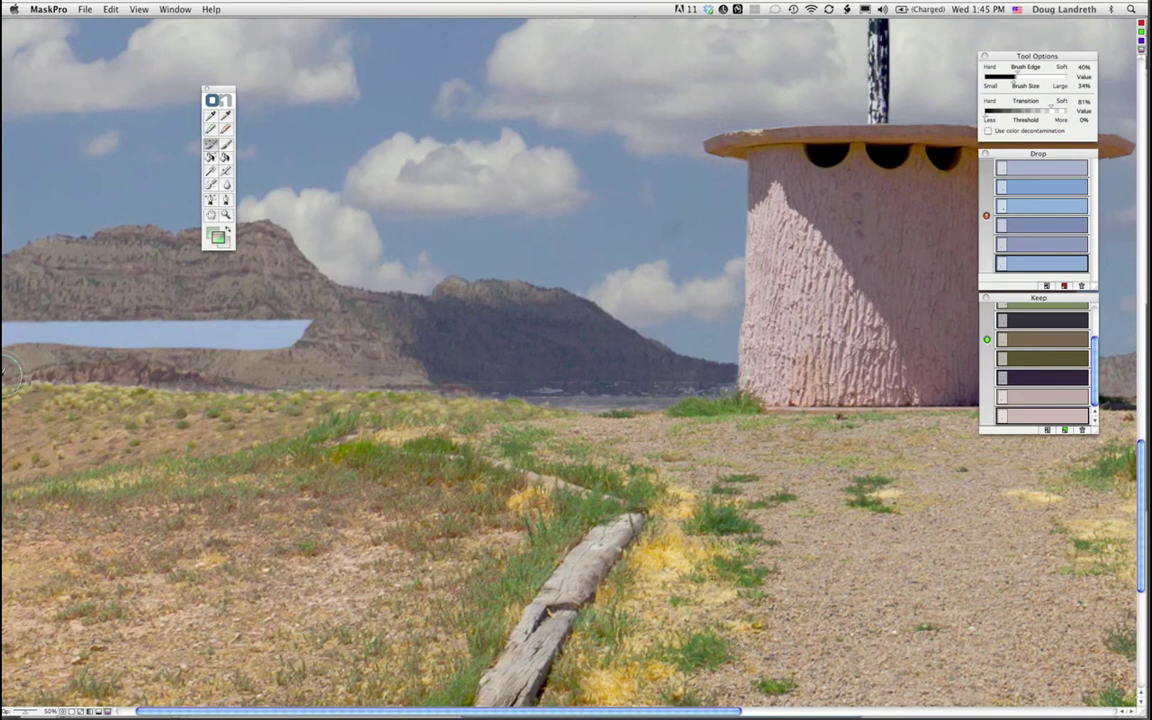
left_click_drag(10, 372, 10, 370)
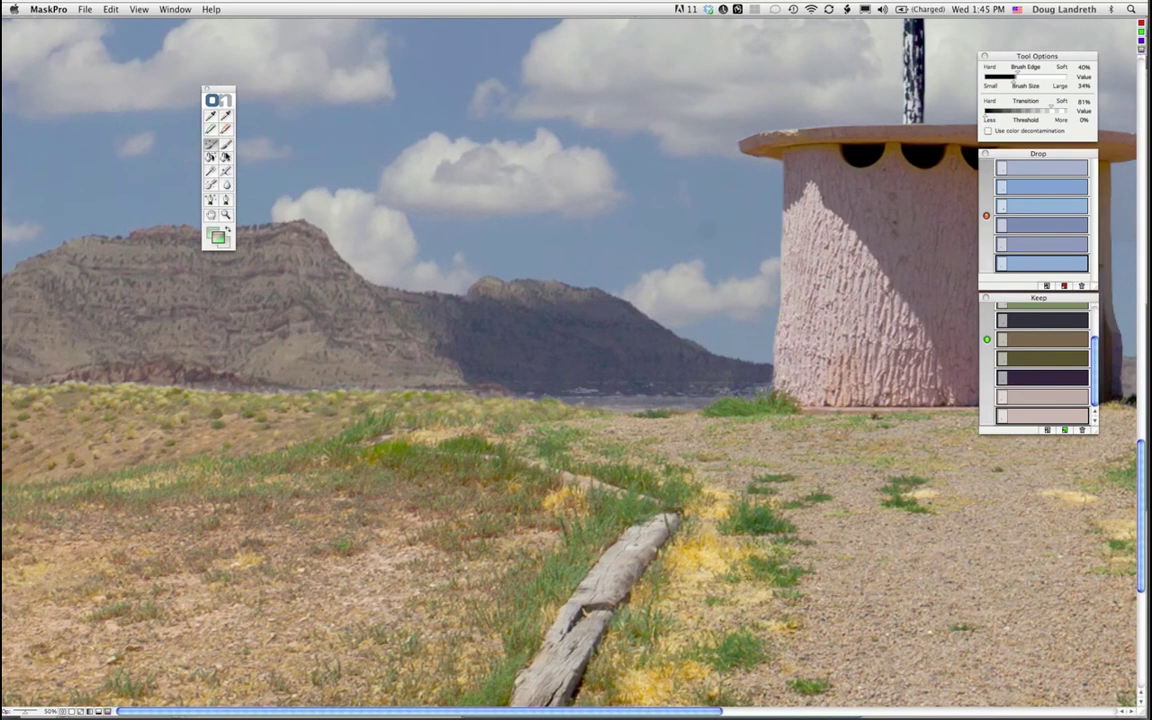
Step: Remove the hazy strip along the horizon with the plain Brush in drop mode, and trim its edge with the Chisel tool at 15% chisel amount
left_click(210, 143)
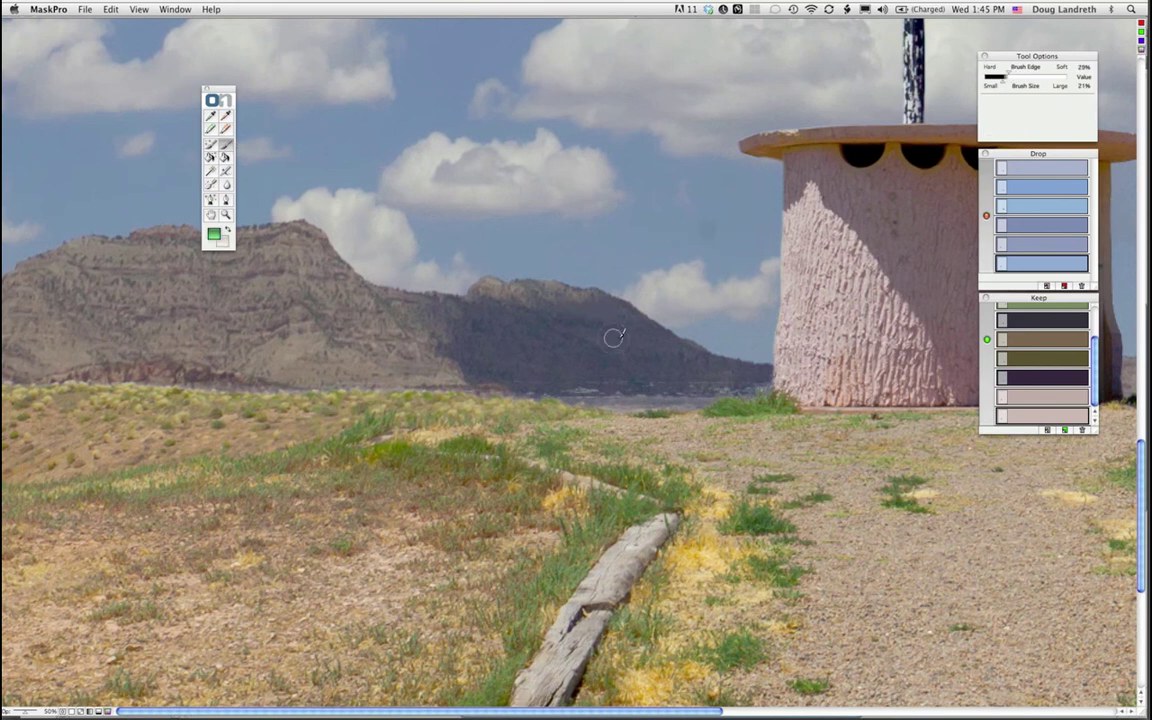
key("x")
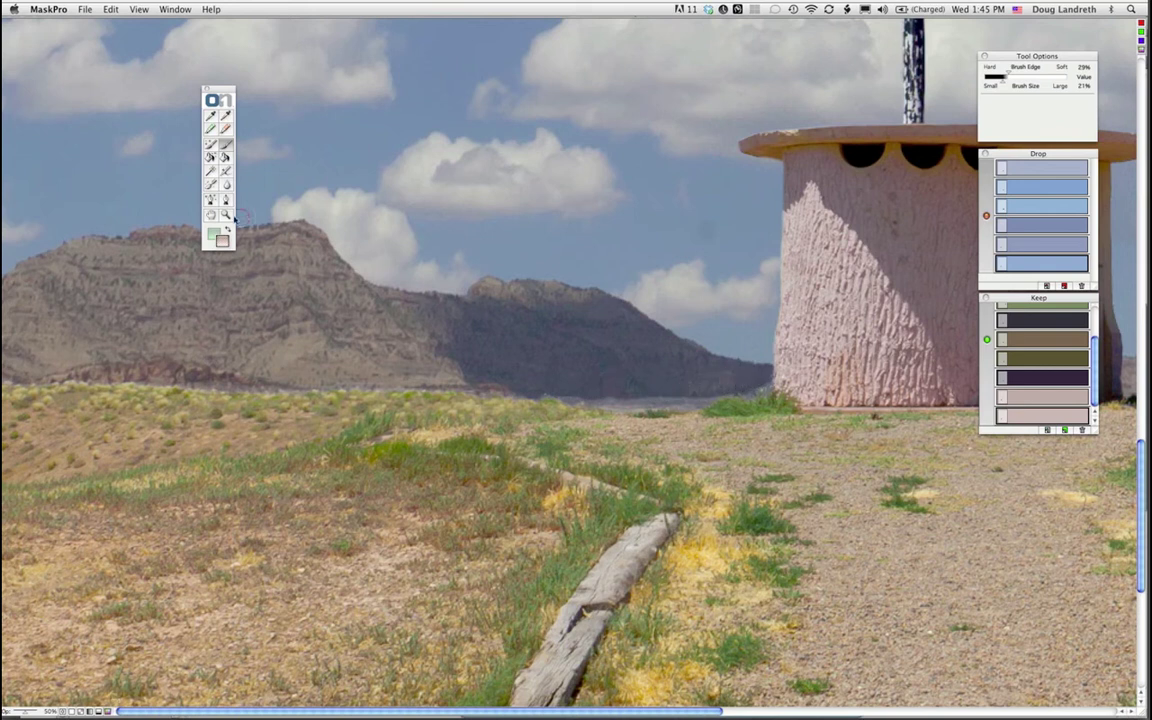
left_click(211, 184)
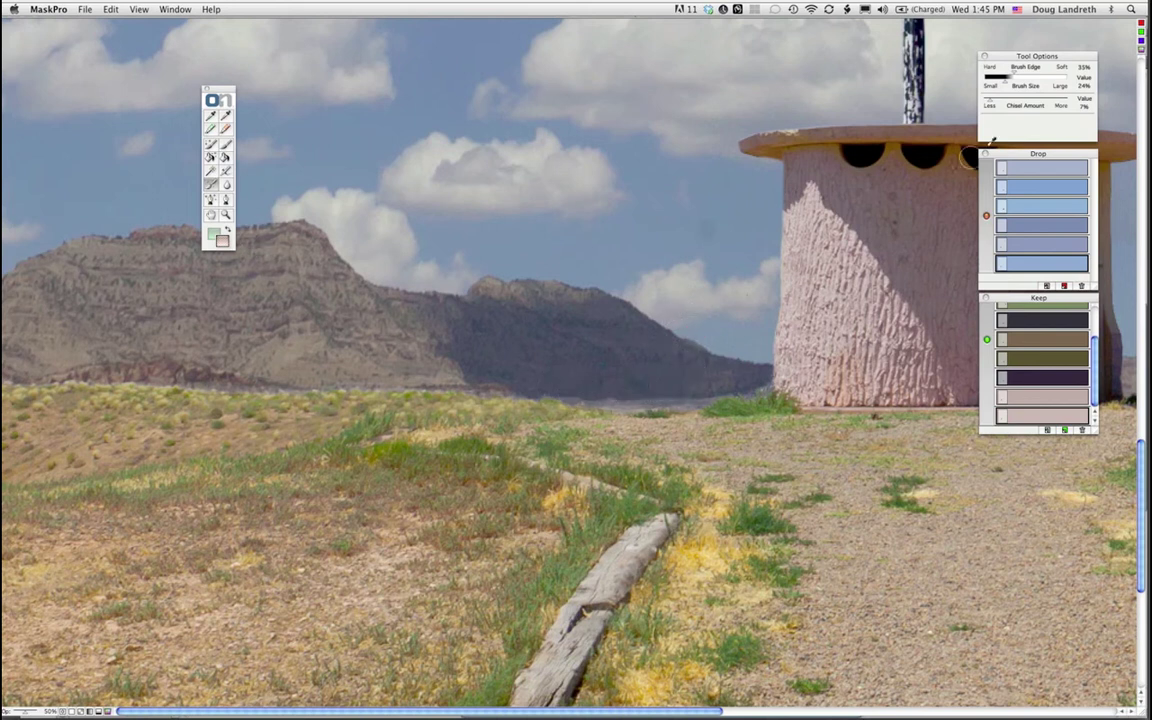
left_click(990, 104)
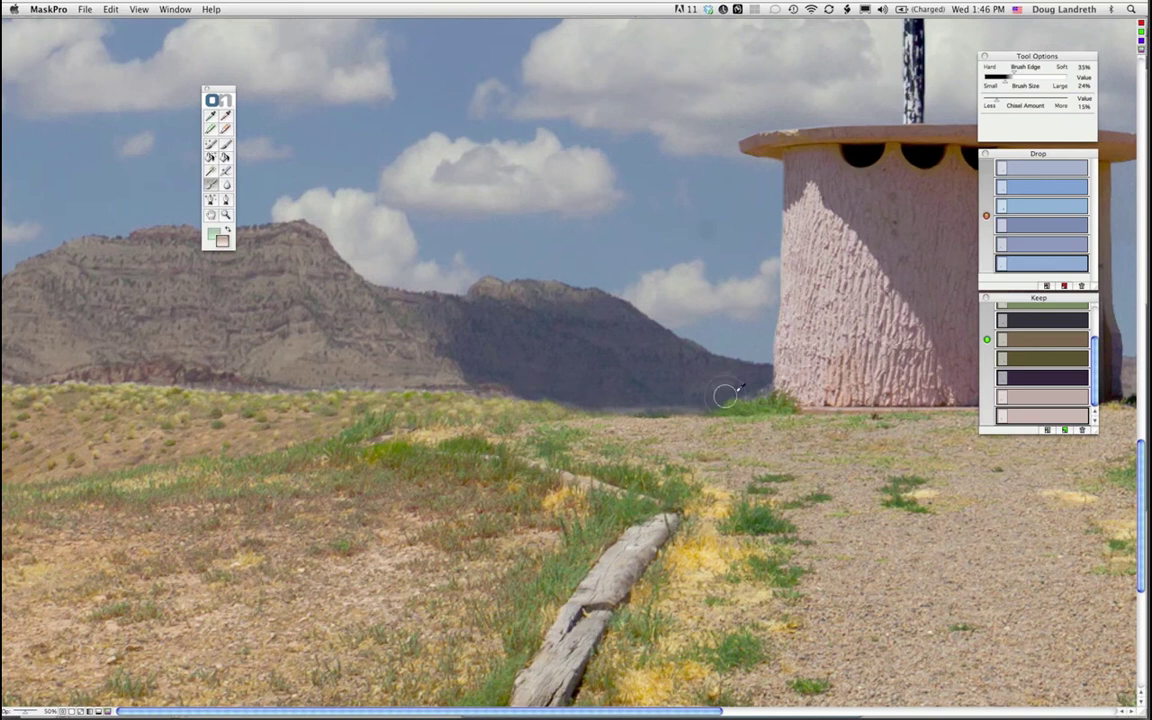
Step: Examine the horizon and the whole masked image, and display the mask alone in black and white
key("h")
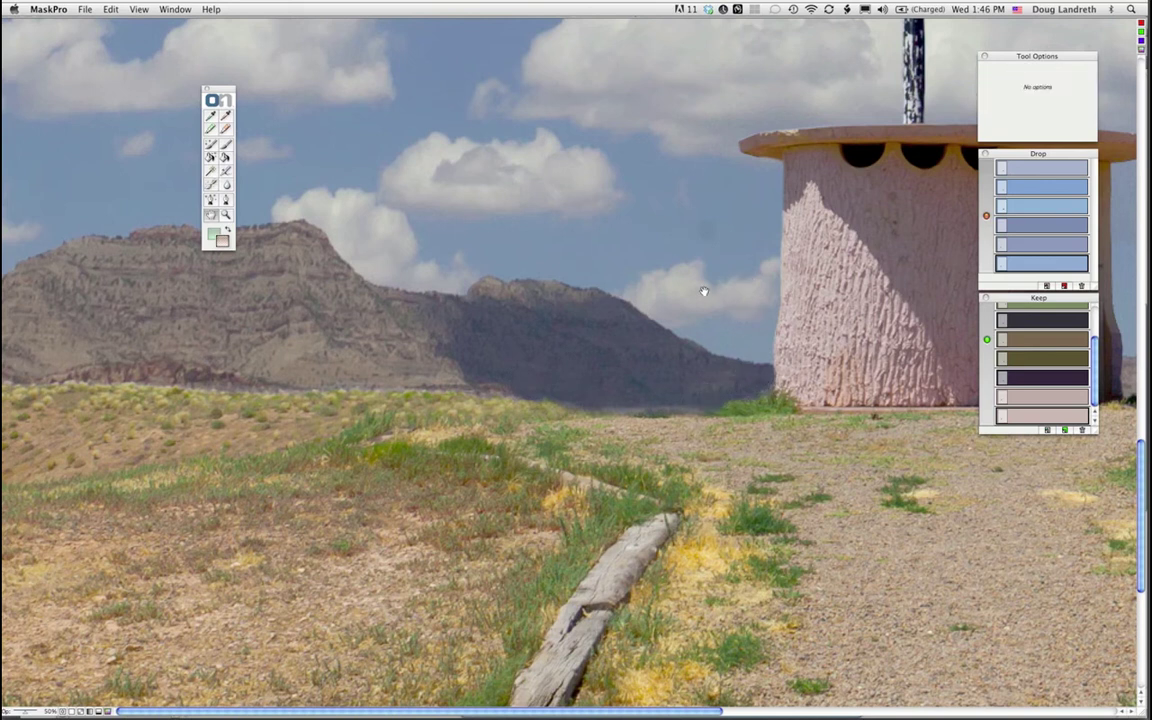
left_click_drag(704, 291, 684, 291)
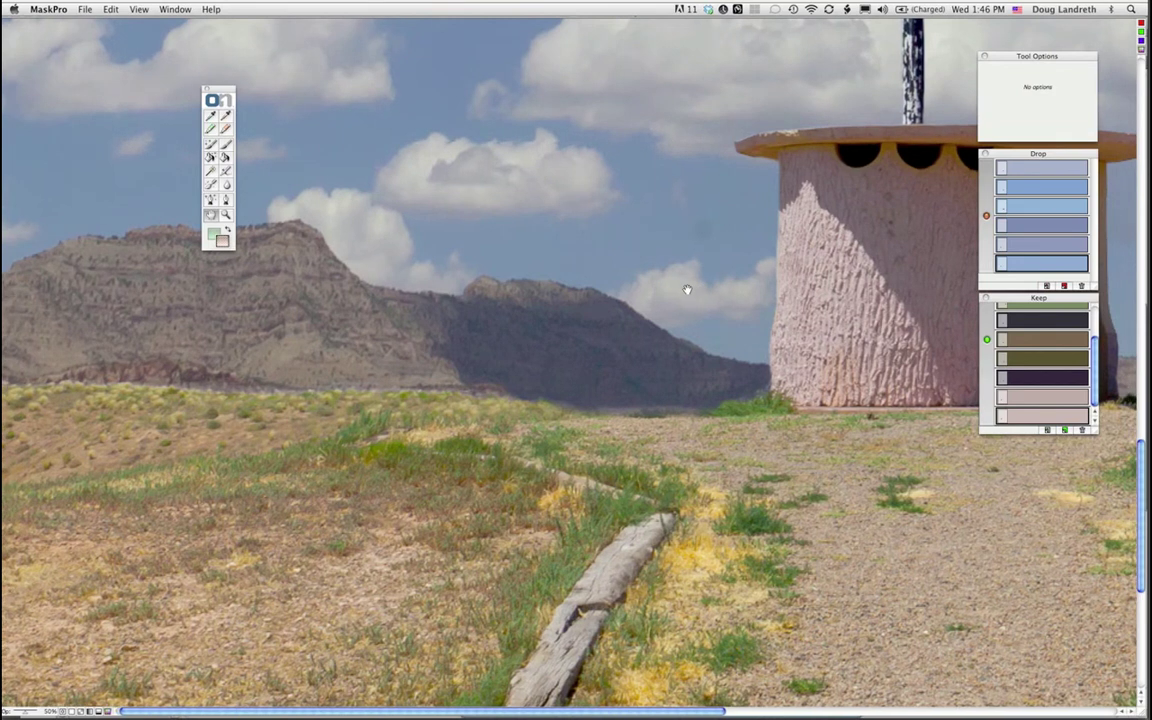
left_click_drag(687, 290, 287, 290)
left_click(108, 711)
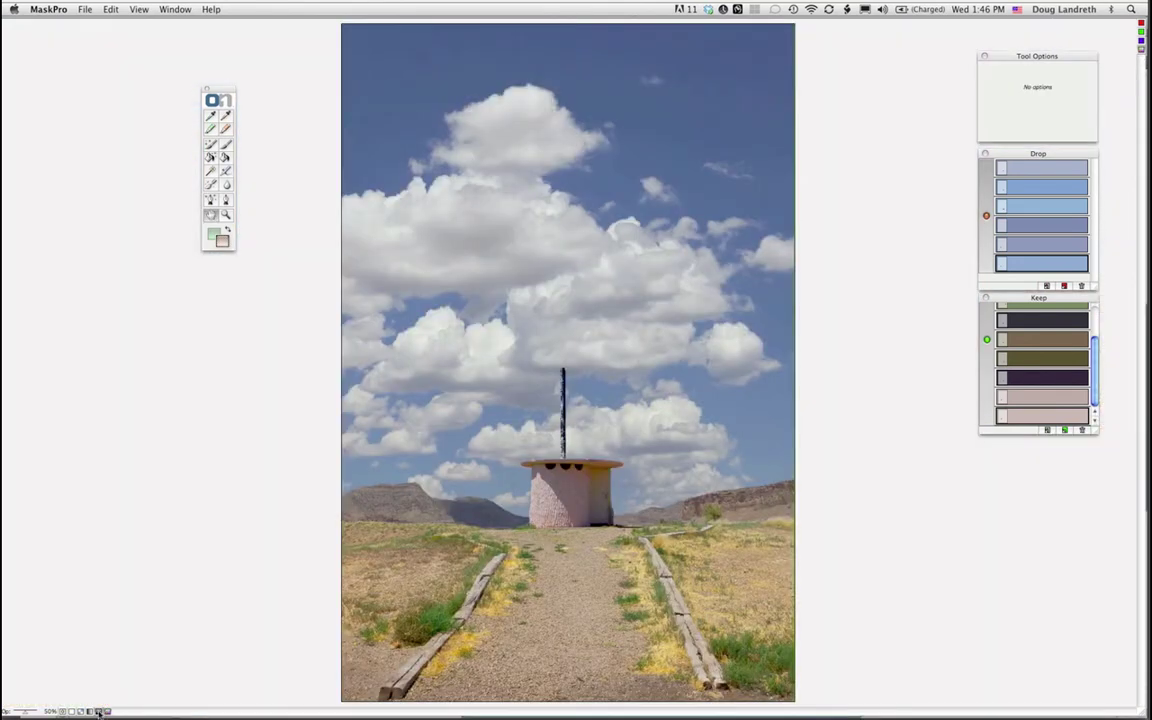
left_click(100, 711)
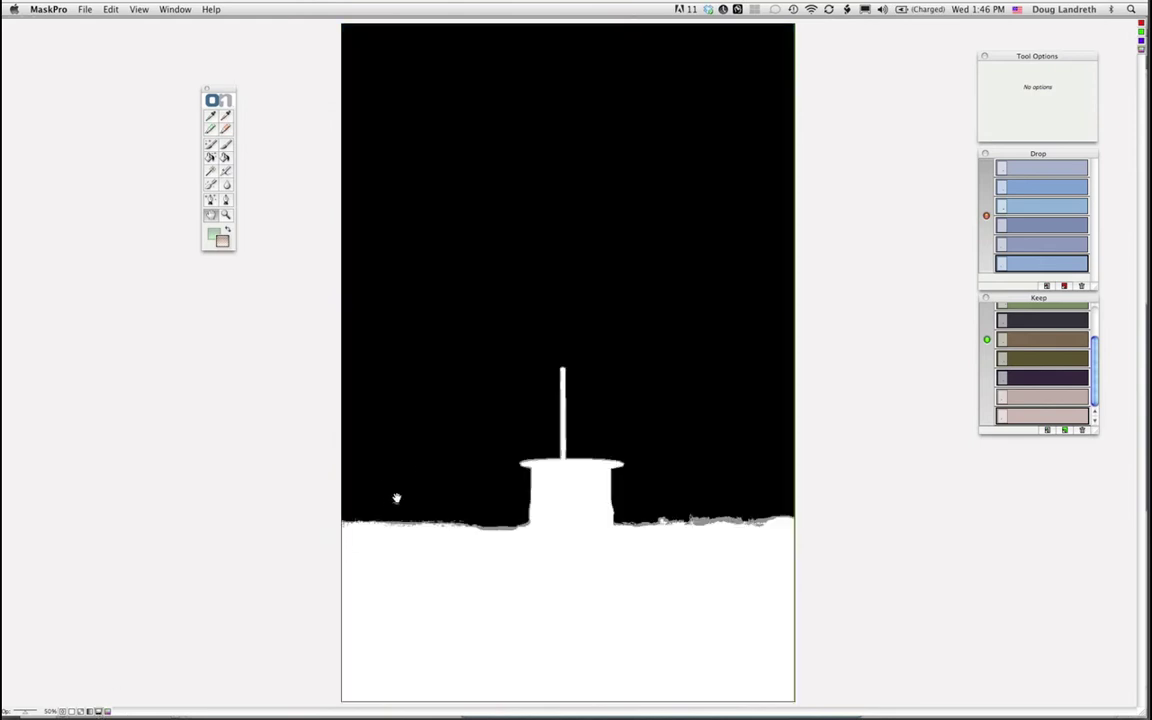
Step: Return to the composite preview, then save and apply the mask to go back to Photoshop
left_click(211, 157)
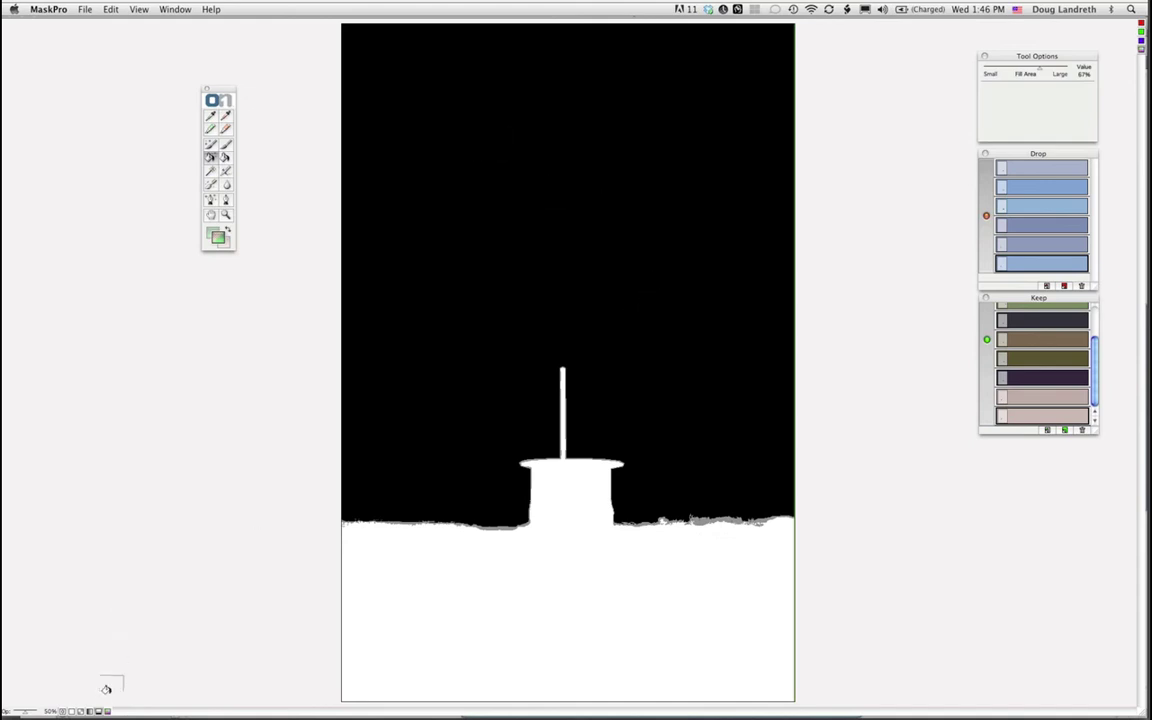
key("super+1")
left_click(88, 10)
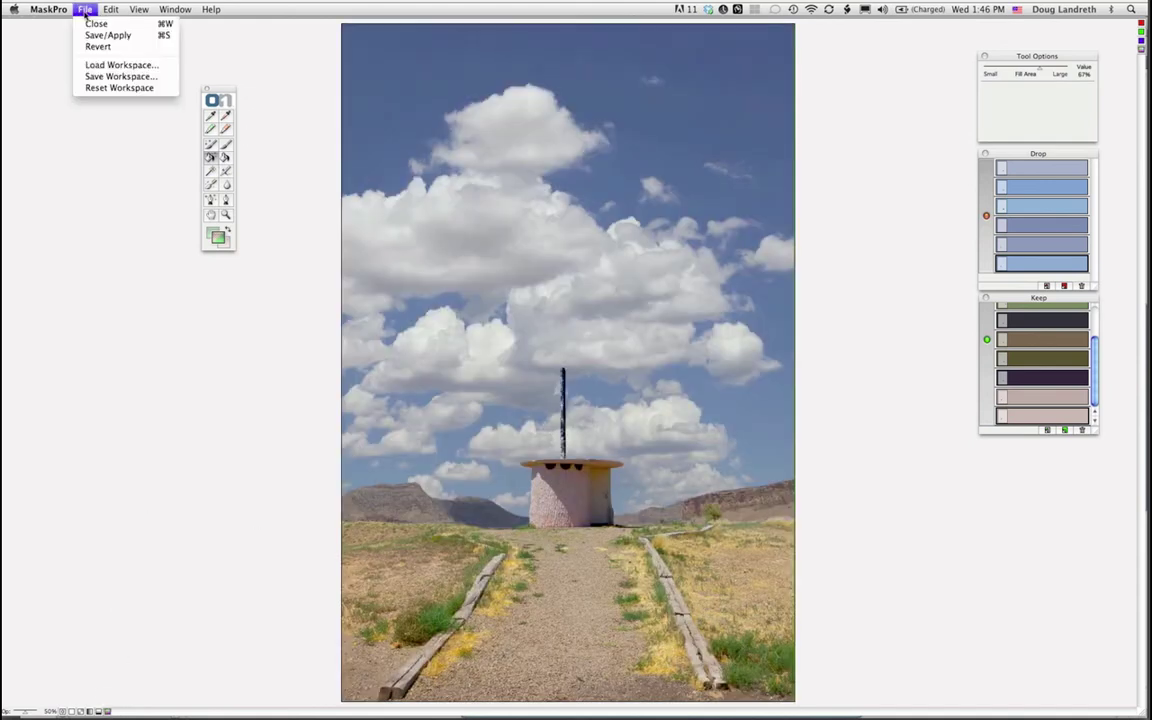
left_click(88, 33)
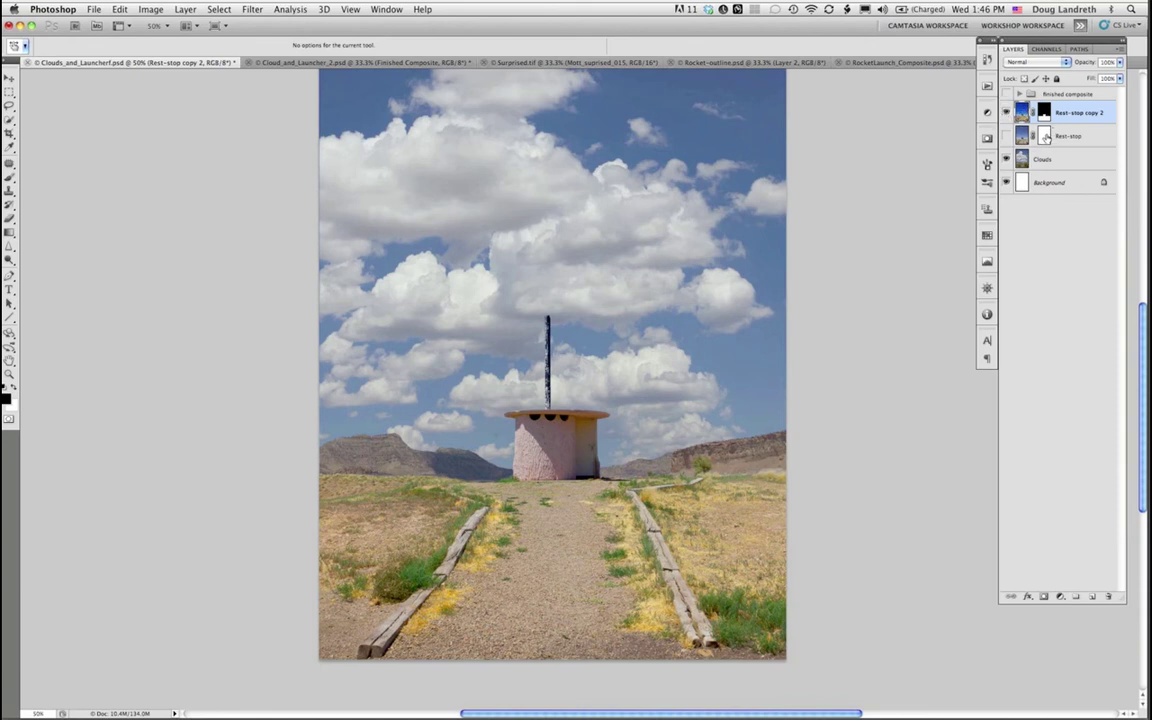
Step: Delete the Rest-stop layer's white mask without applying it, and copy the Rest-stop copy 2 mask onto that layer
left_click_drag(1045, 137, 1113, 598)
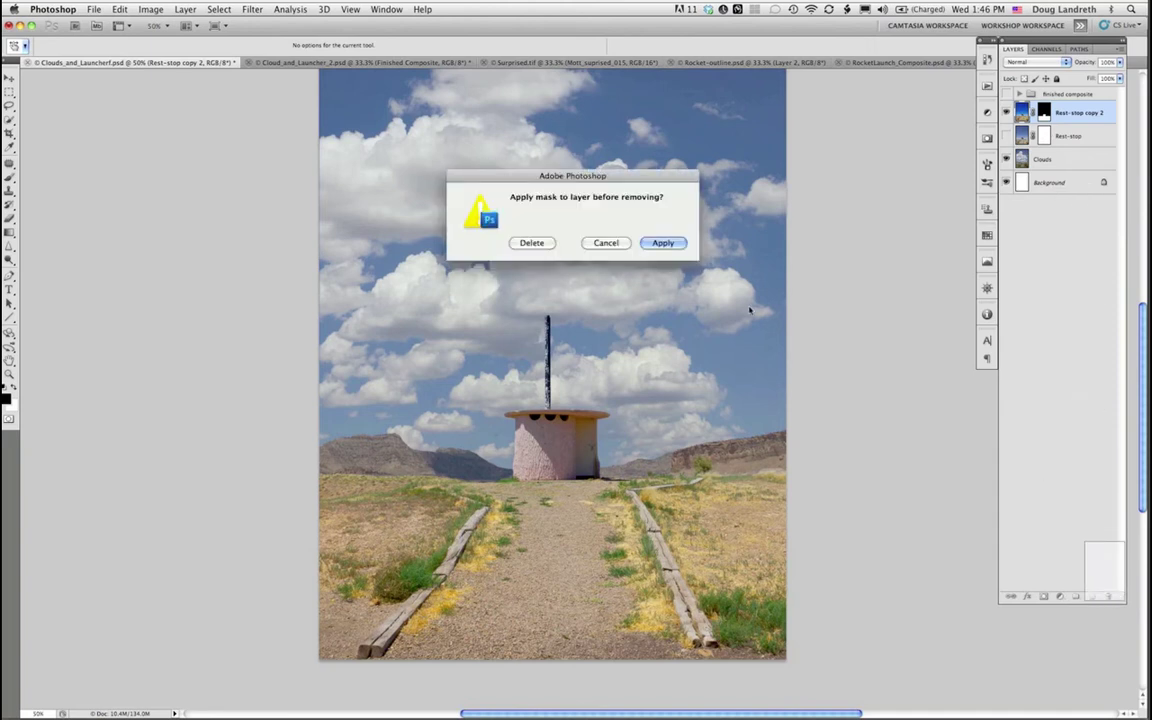
left_click(545, 246)
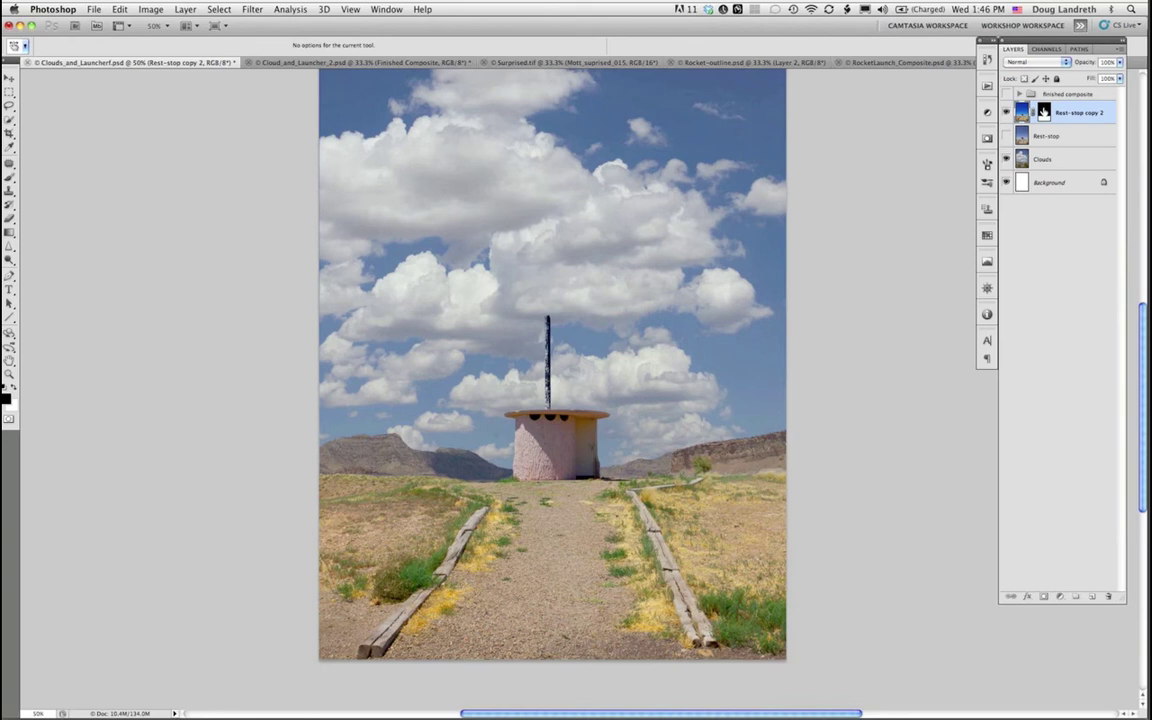
left_click_drag(1044, 112, 1046, 137)
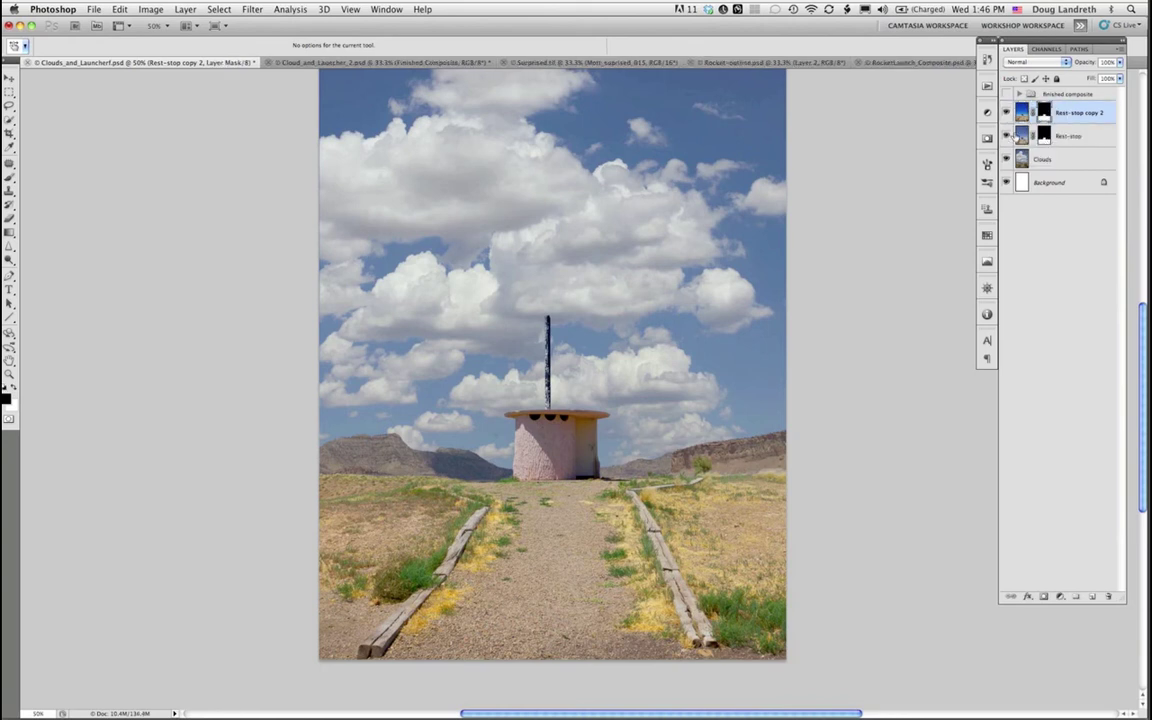
Step: Delete the Rest-stop copy 2 layer
left_click(1020, 112)
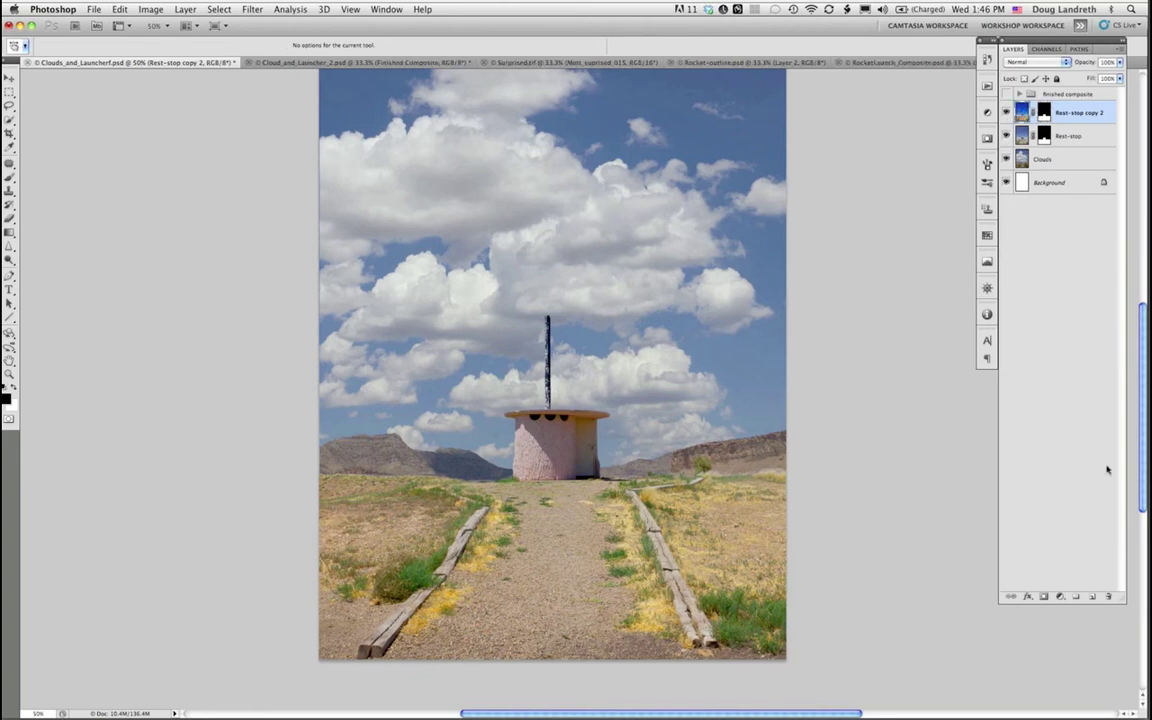
left_click(1110, 597)
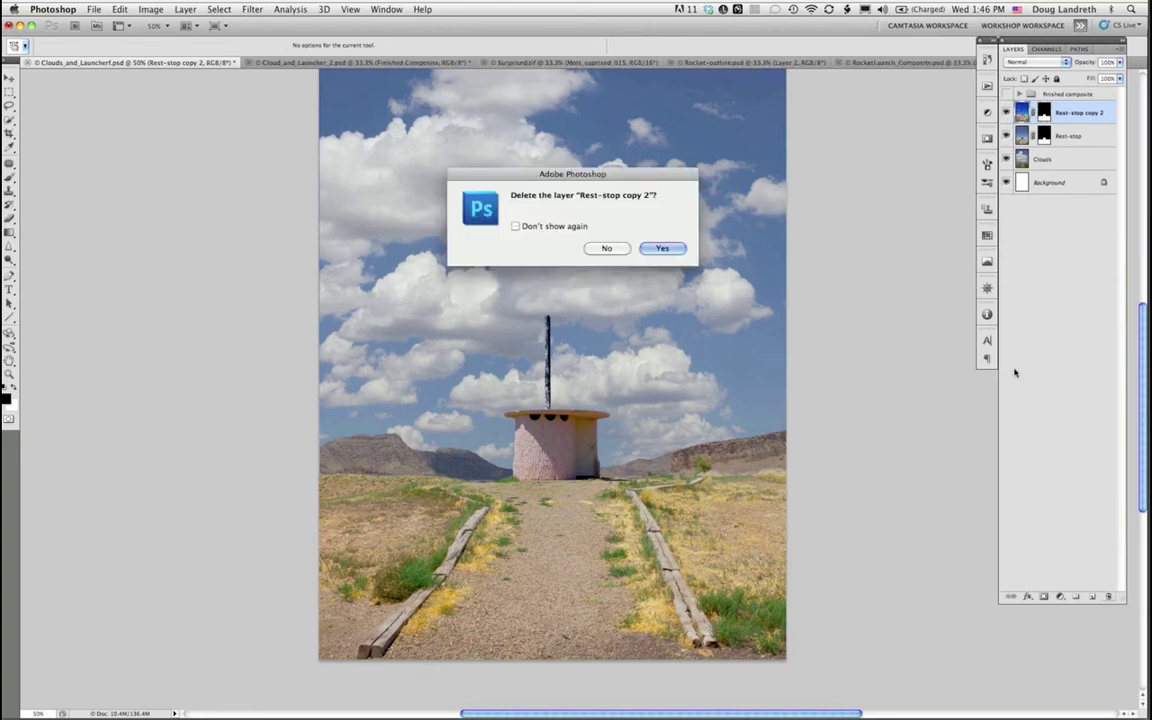
left_click(670, 246)
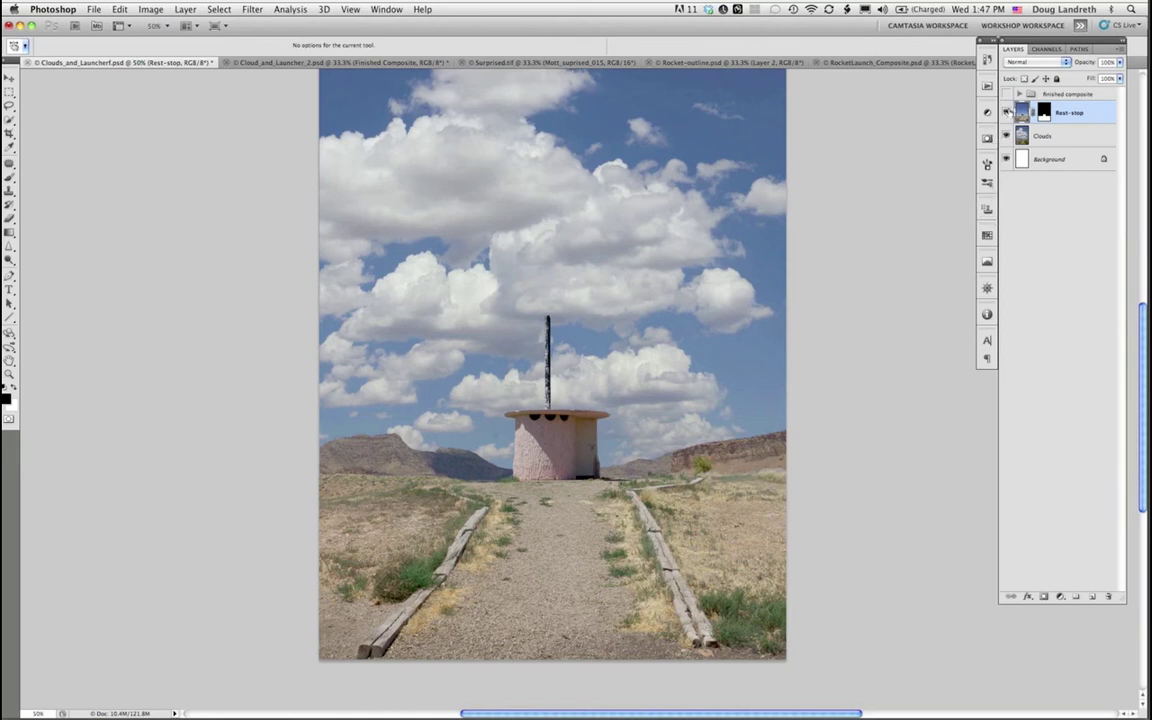
Step: Compare the finished composite group with and without the Burn/Dodge layer clipped to the Clouds copy
left_click(1019, 93)
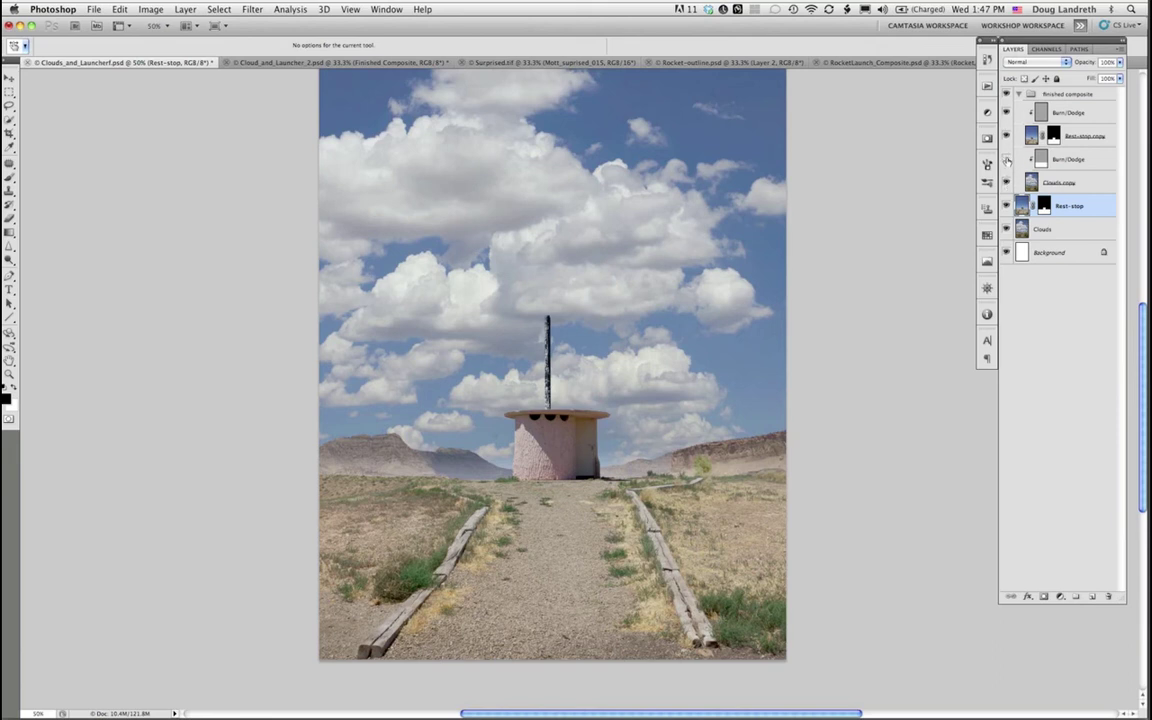
left_click(1007, 160)
left_click(1007, 160)
left_click(1007, 160)
left_click(1006, 161)
left_click(1031, 182)
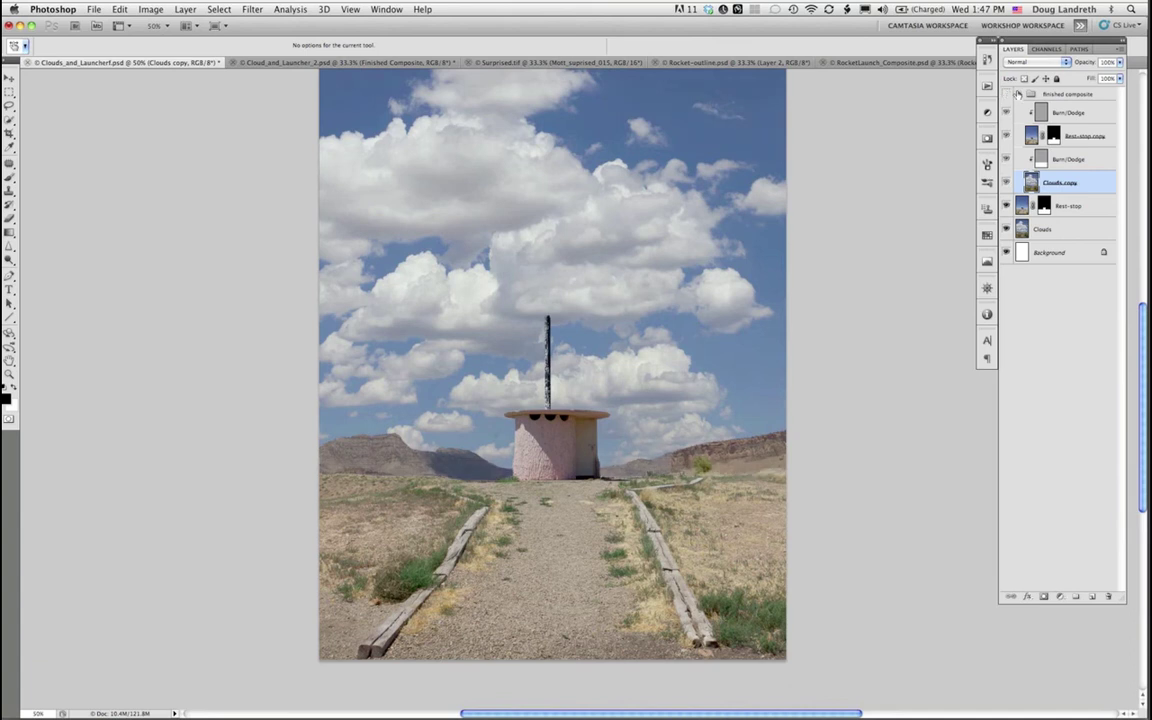
left_click(1018, 94)
Step: With the Rest-stop layer selected, play the Burn/Dodge Layer action from the Burn-Dodge-Layer set to add a Burn/Dodge layer
left_click(1022, 113)
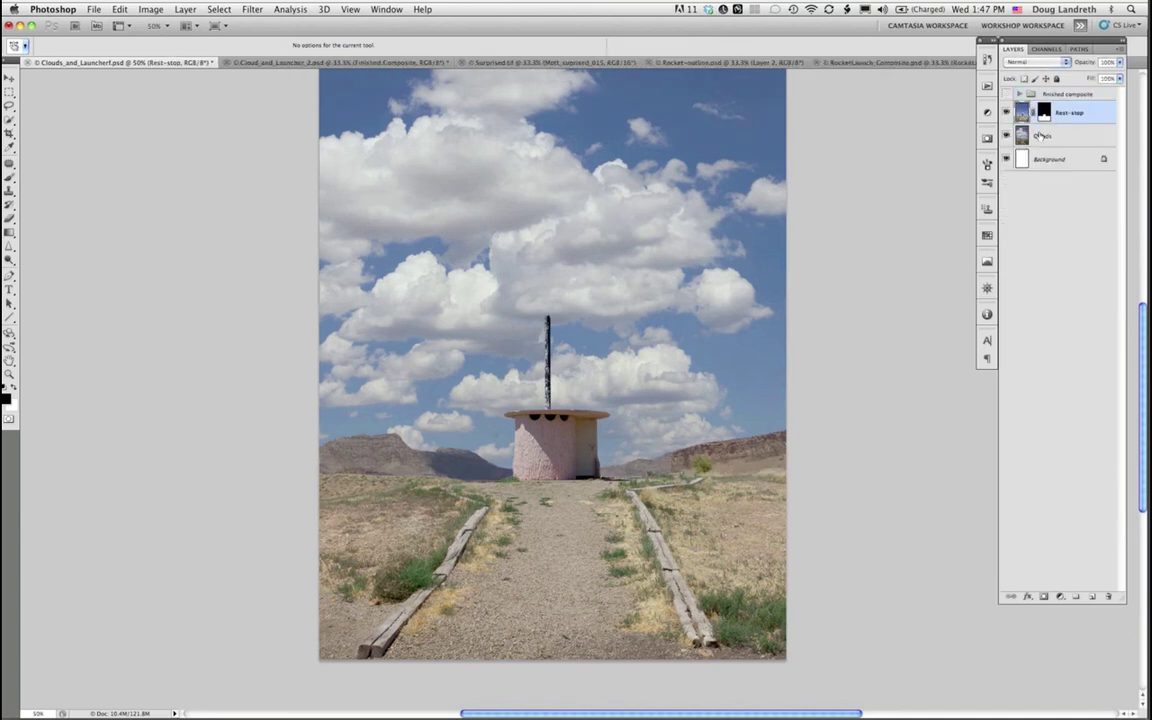
left_click(986, 87)
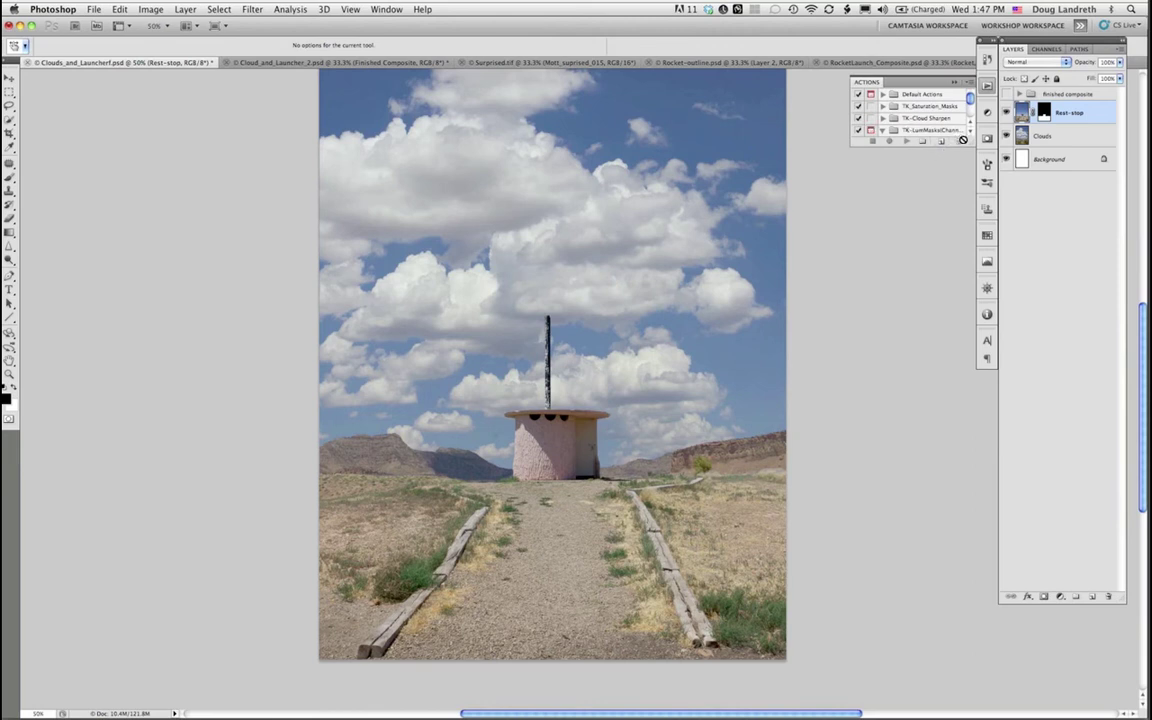
left_click_drag(970, 143, 969, 313)
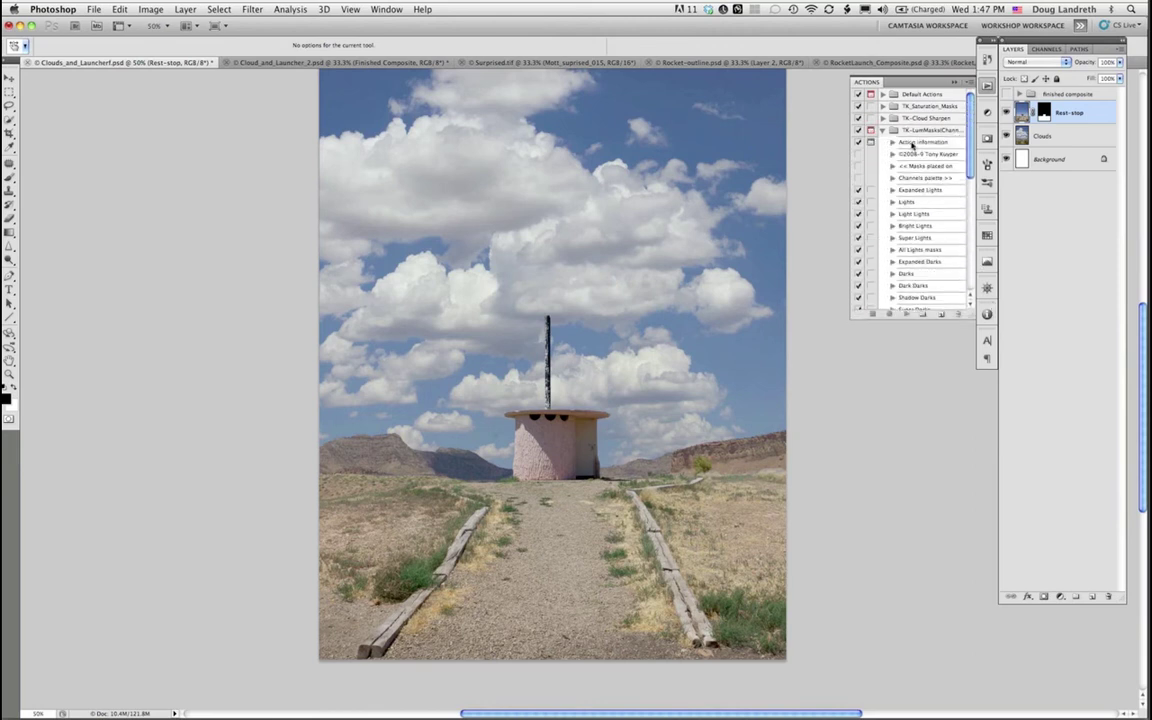
left_click(885, 131)
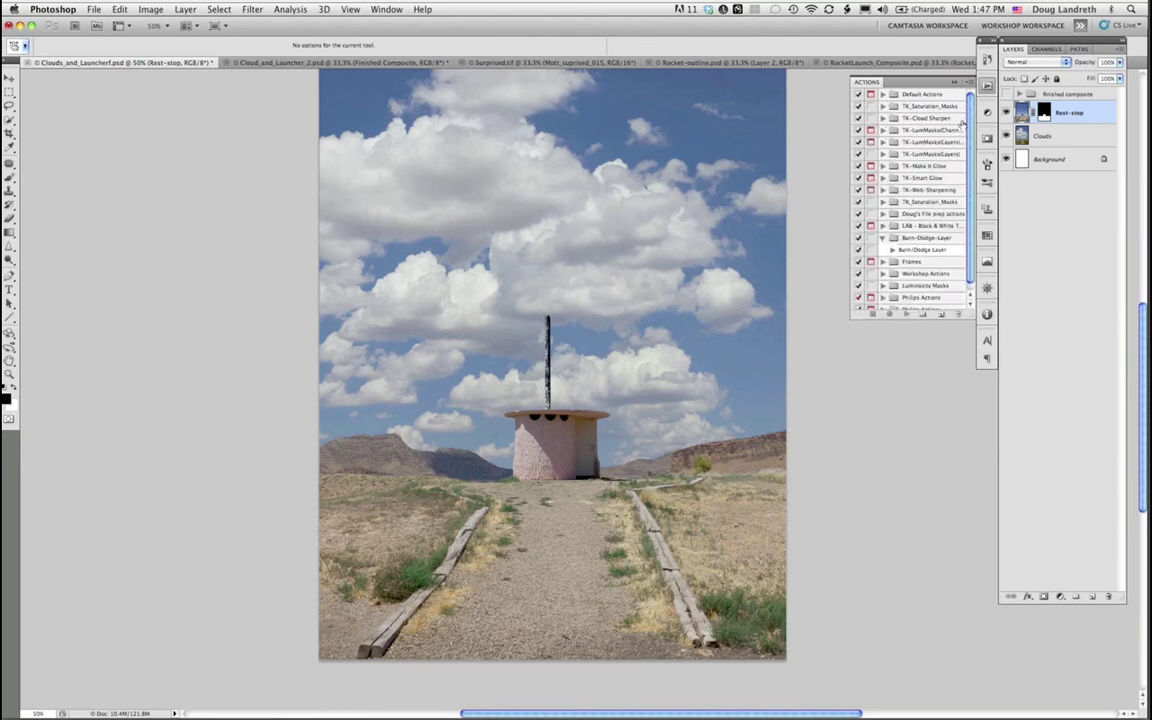
left_click(924, 251)
left_click(907, 316)
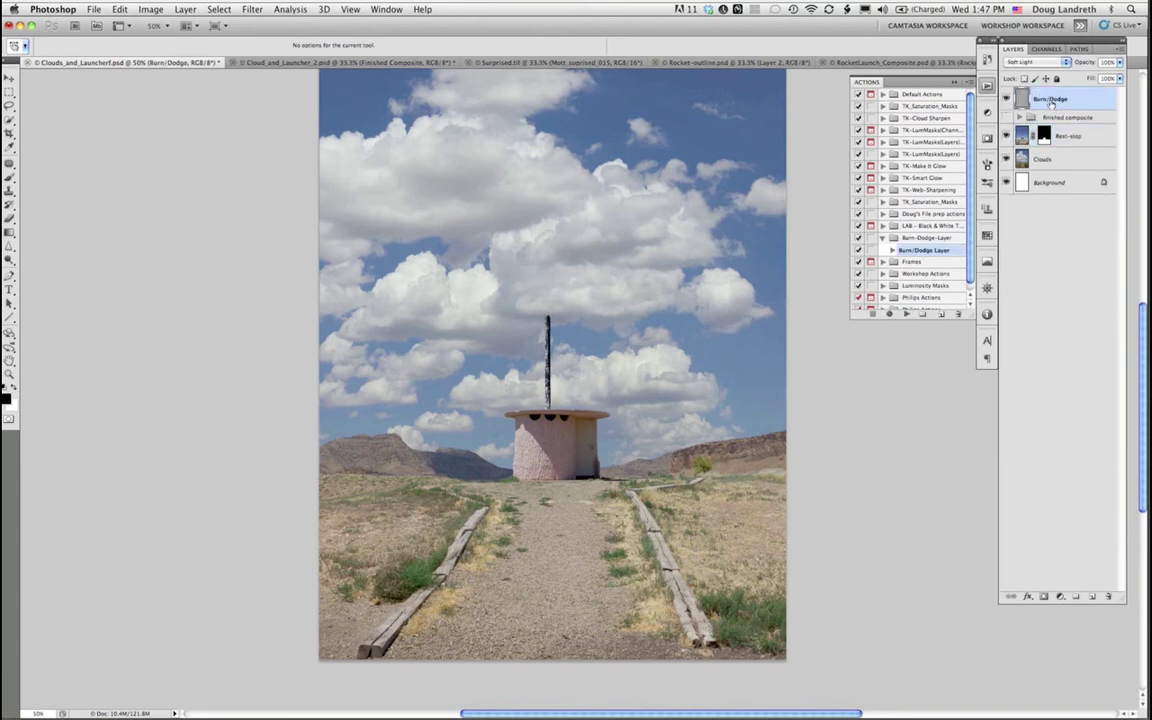
left_click(862, 83)
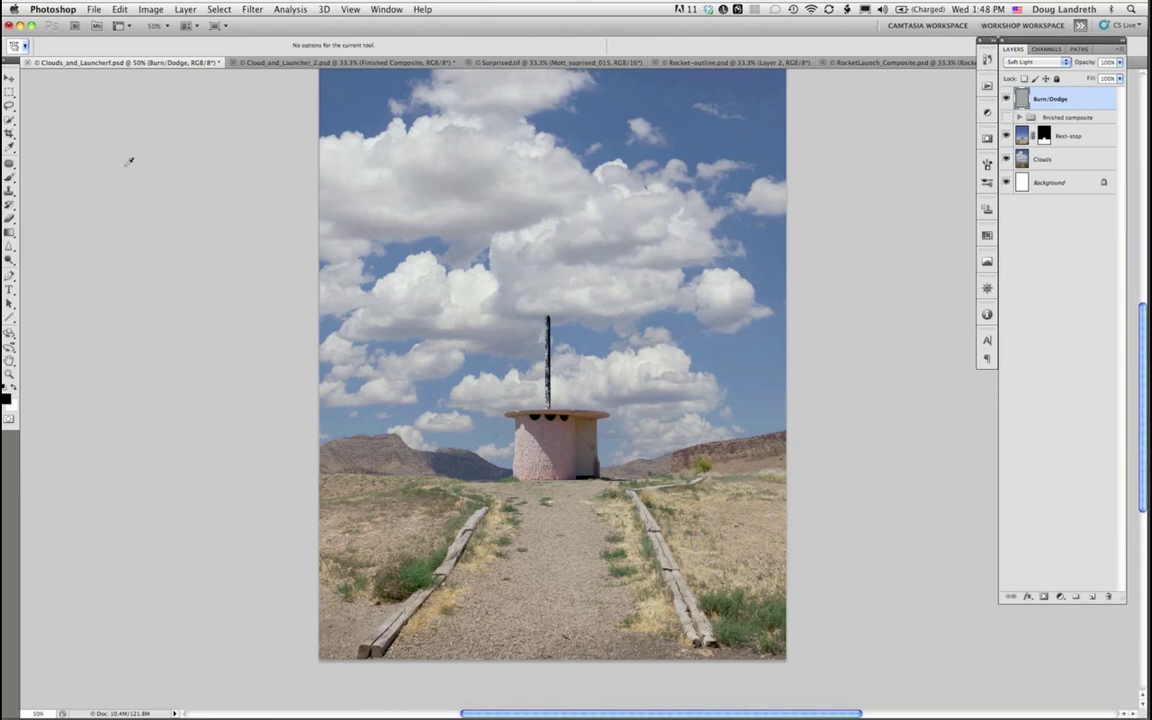
Step: Open the Gradient tool's Foreground to Background gradient for editing and select its black color stop
left_click(9, 231)
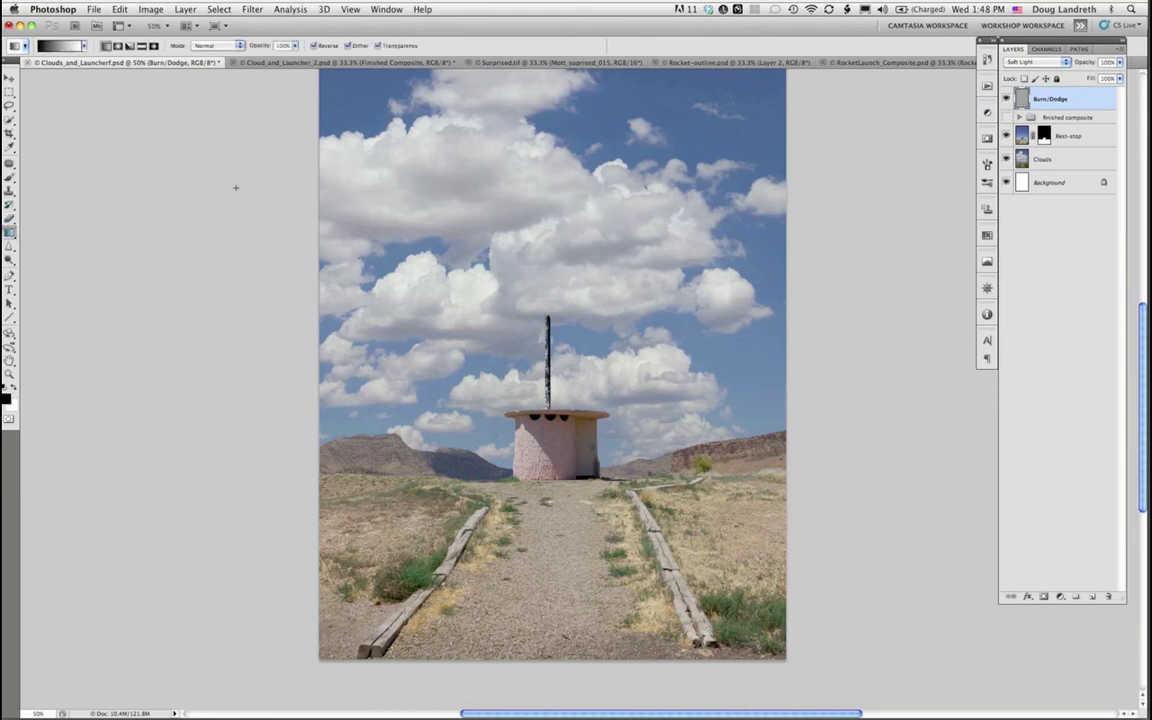
left_click(68, 46)
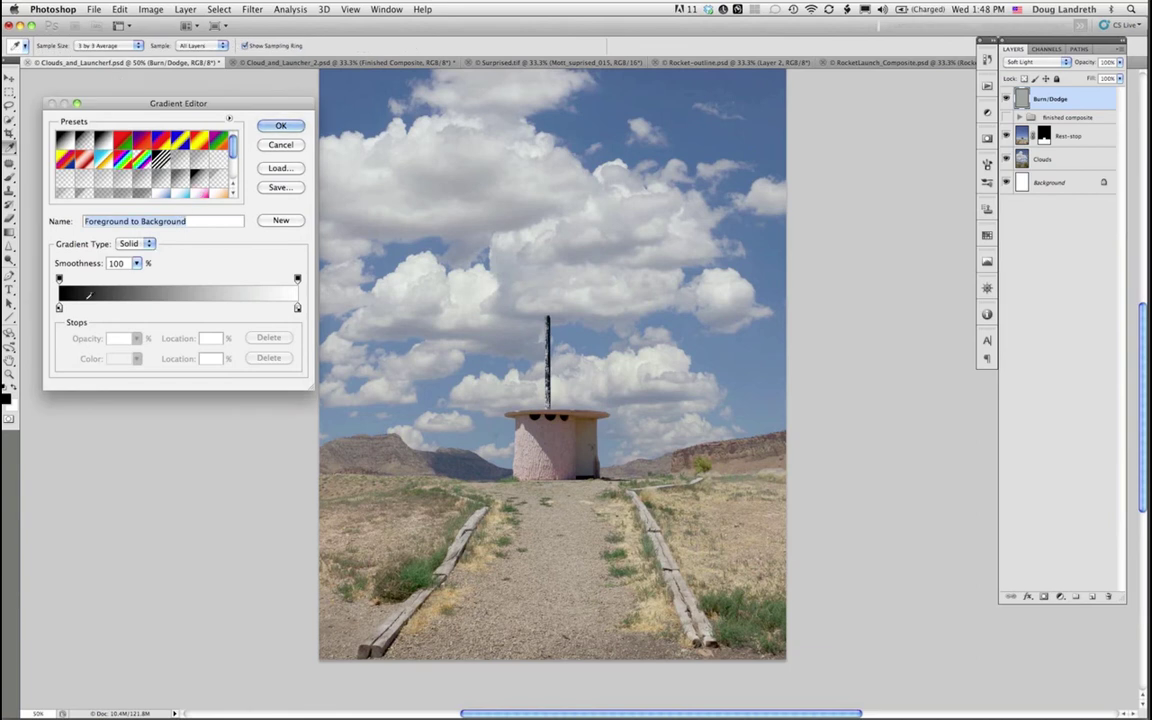
left_click(59, 308)
double_click(59, 308)
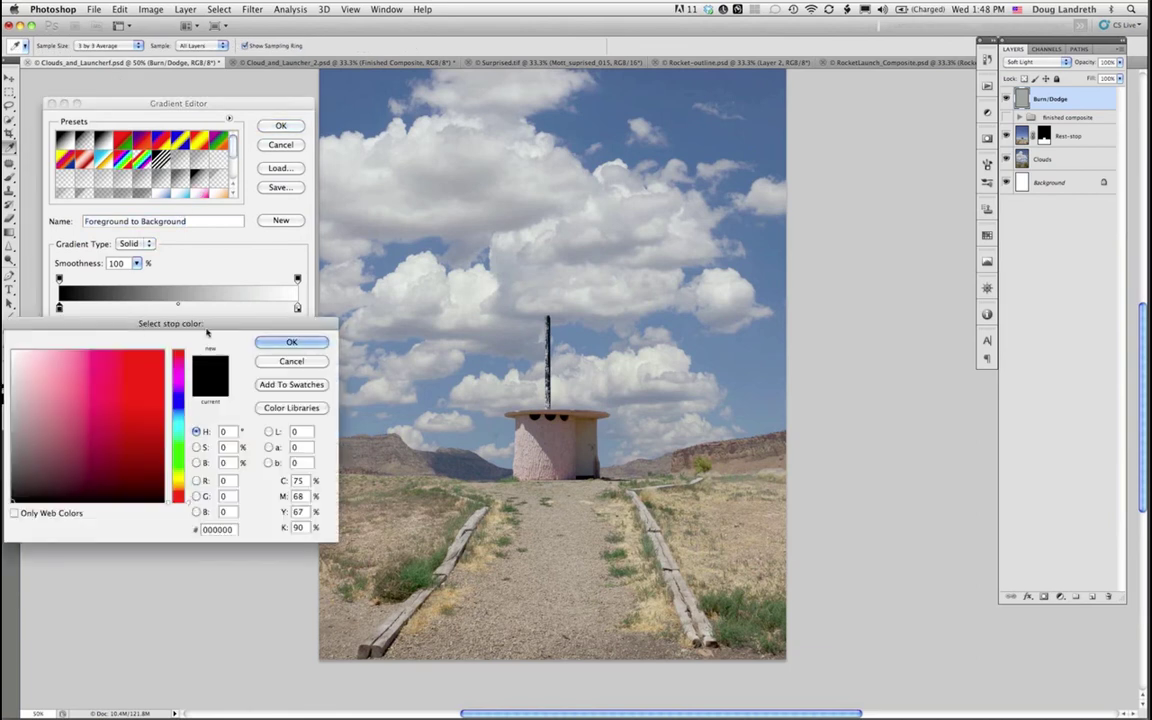
left_click(285, 360)
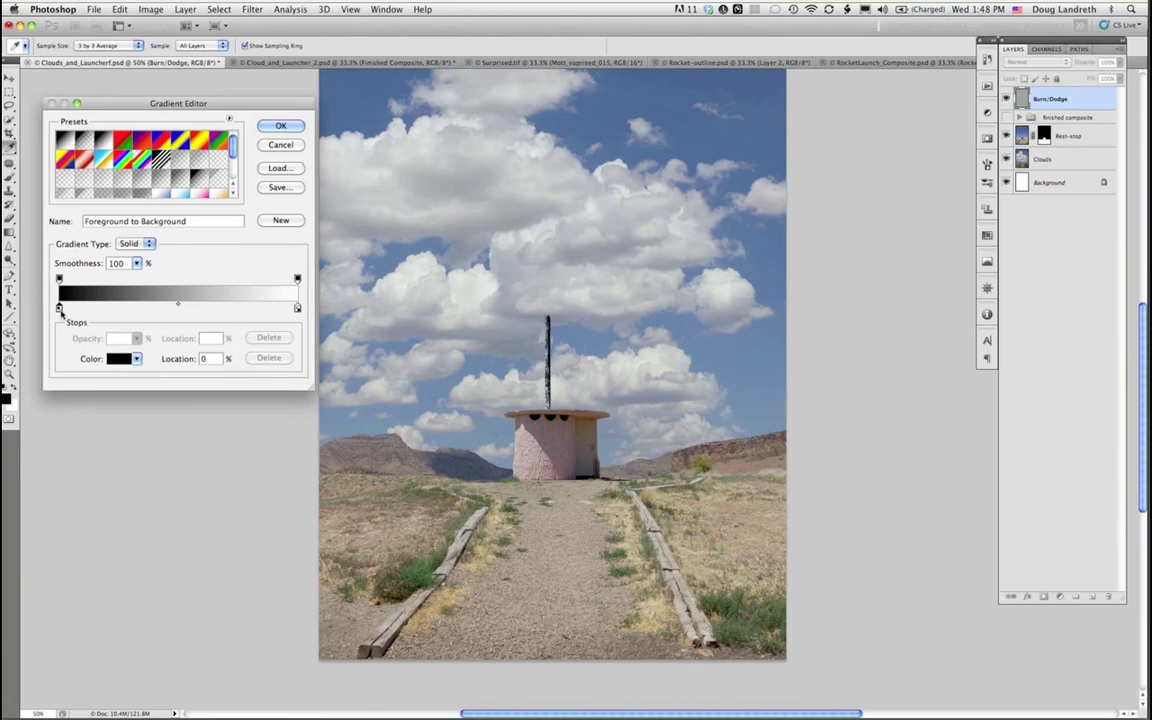
Step: Set the gradient's black stop to mid-gray with R 128, G 128 and B 128, and accept the edited gradient
double_click(59, 308)
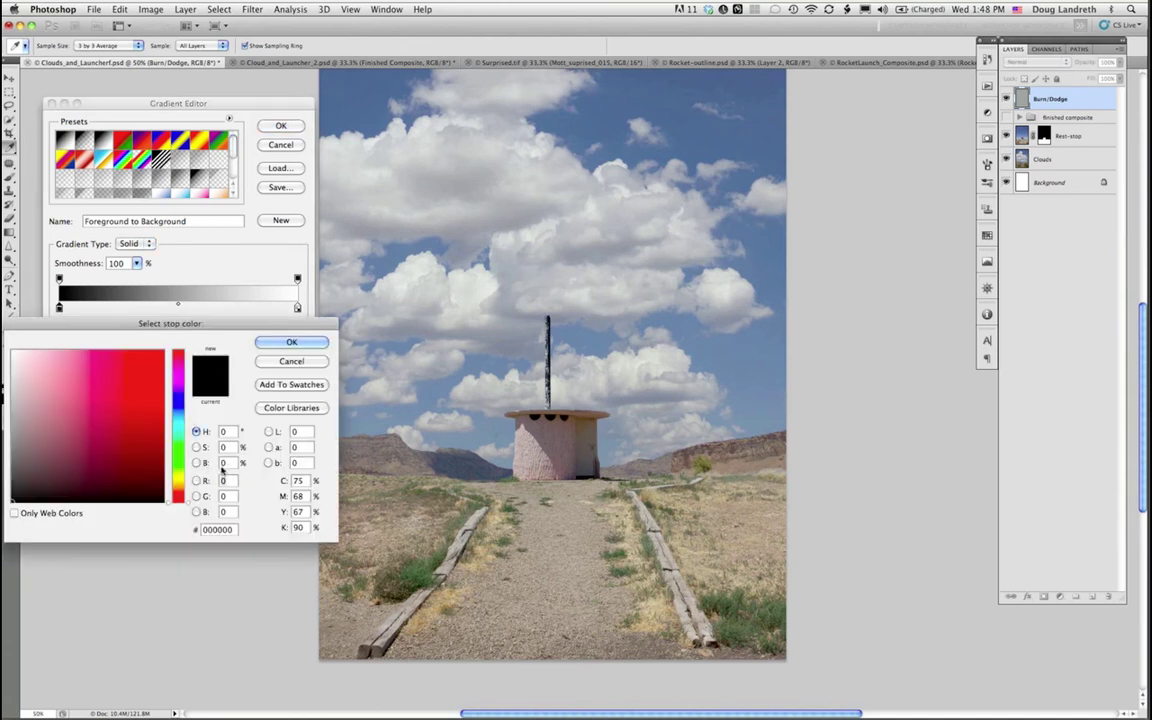
type("128")
key("Tab")
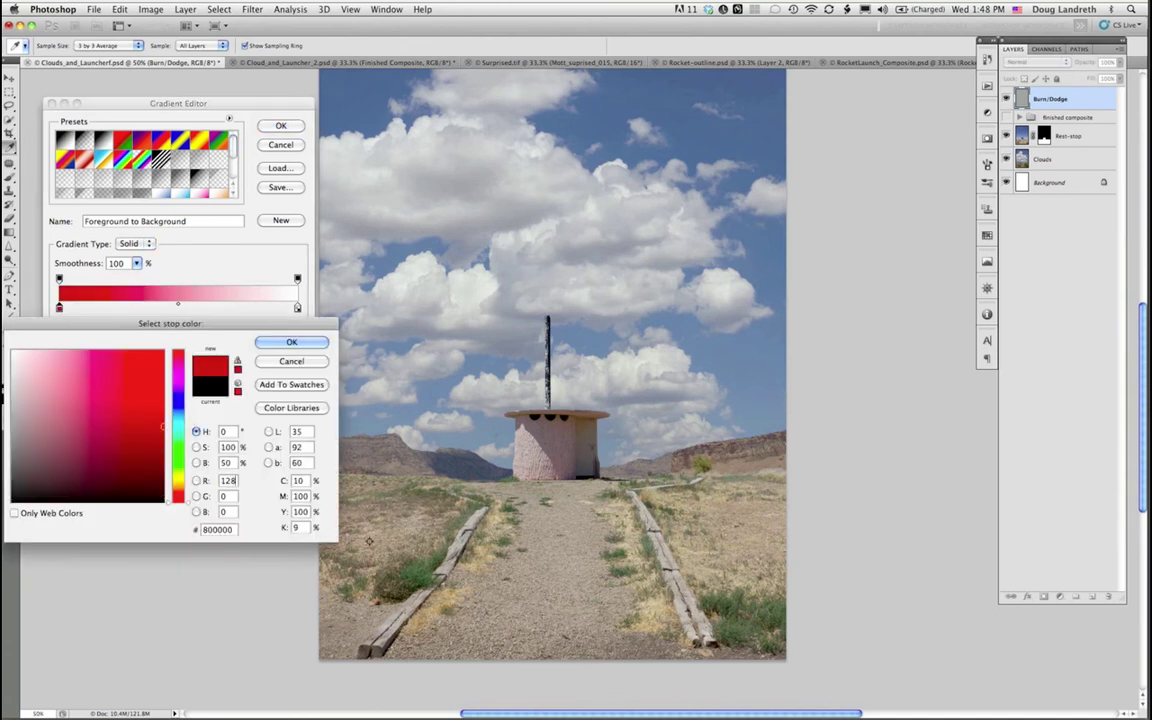
type("128")
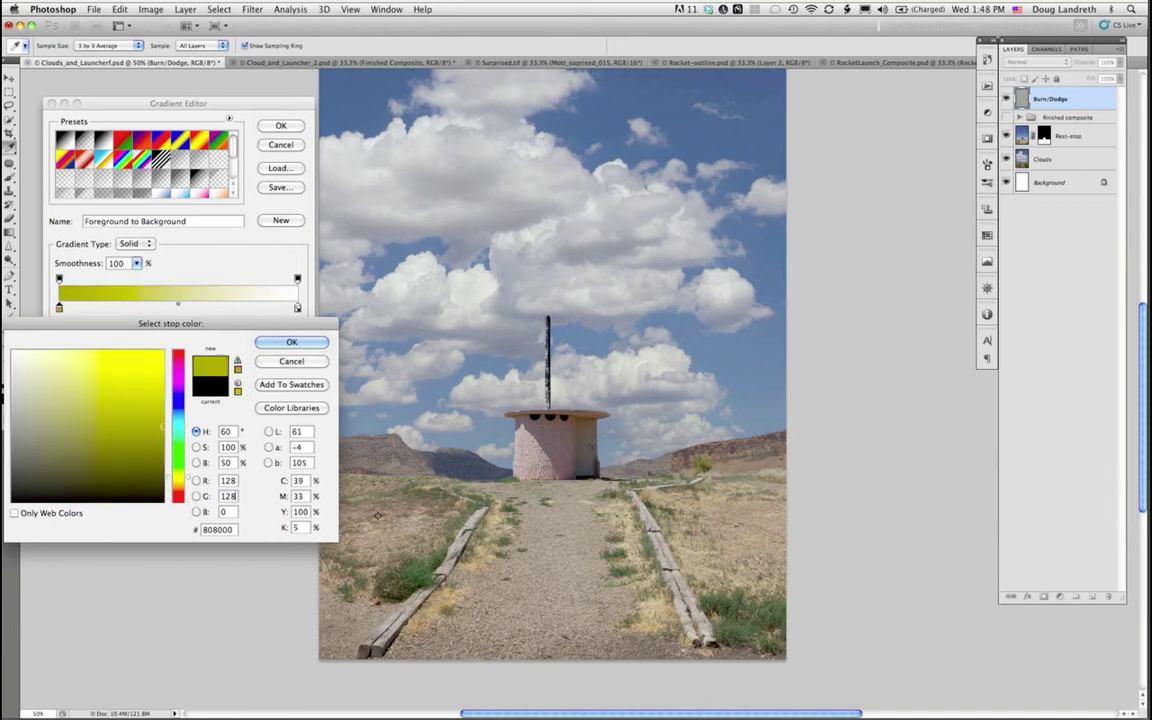
key("Tab")
type("128")
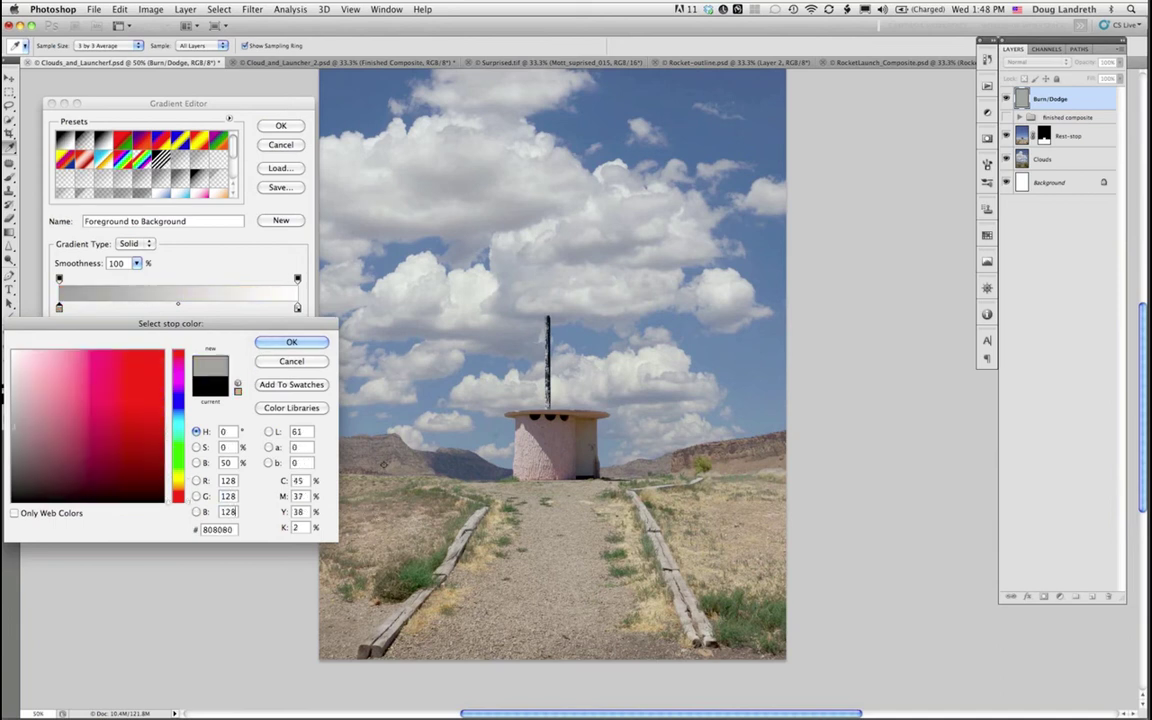
left_click(292, 343)
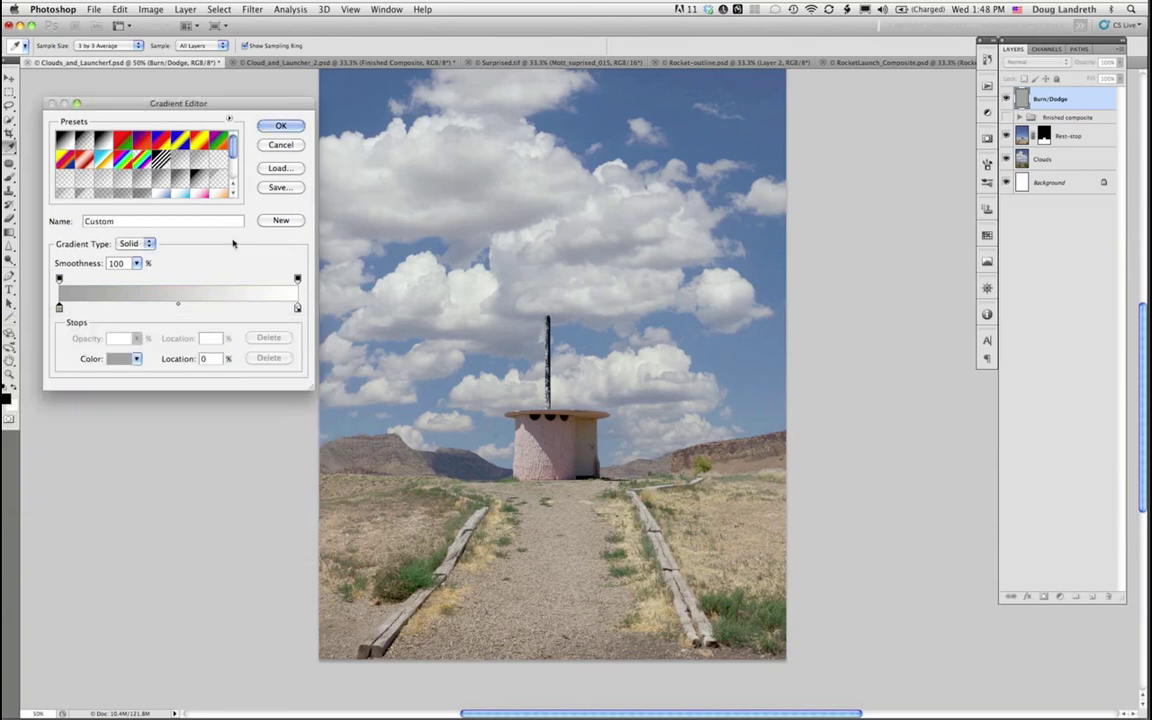
left_click(280, 125)
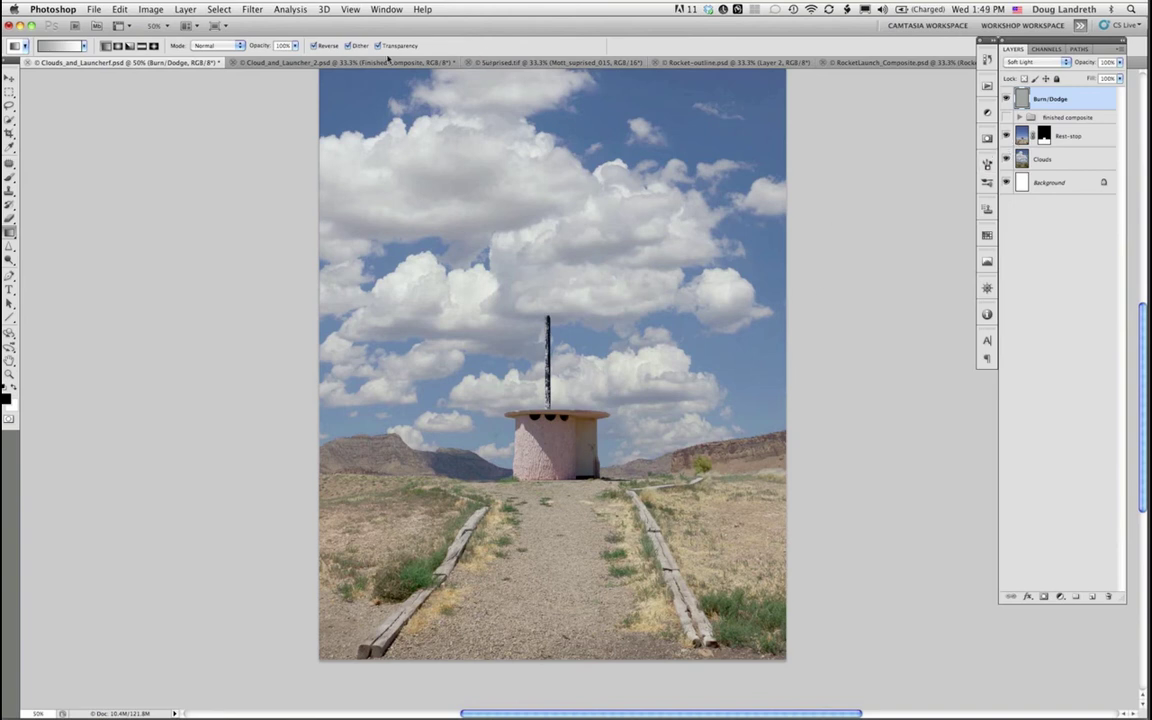
Step: Draw the gradient on the Burn/Dodge layer, gray above to white below the horizon, and view that layer alone before showing Rest-stop and Clouds again
left_click(315, 46)
left_click_drag(855, 271, 855, 271)
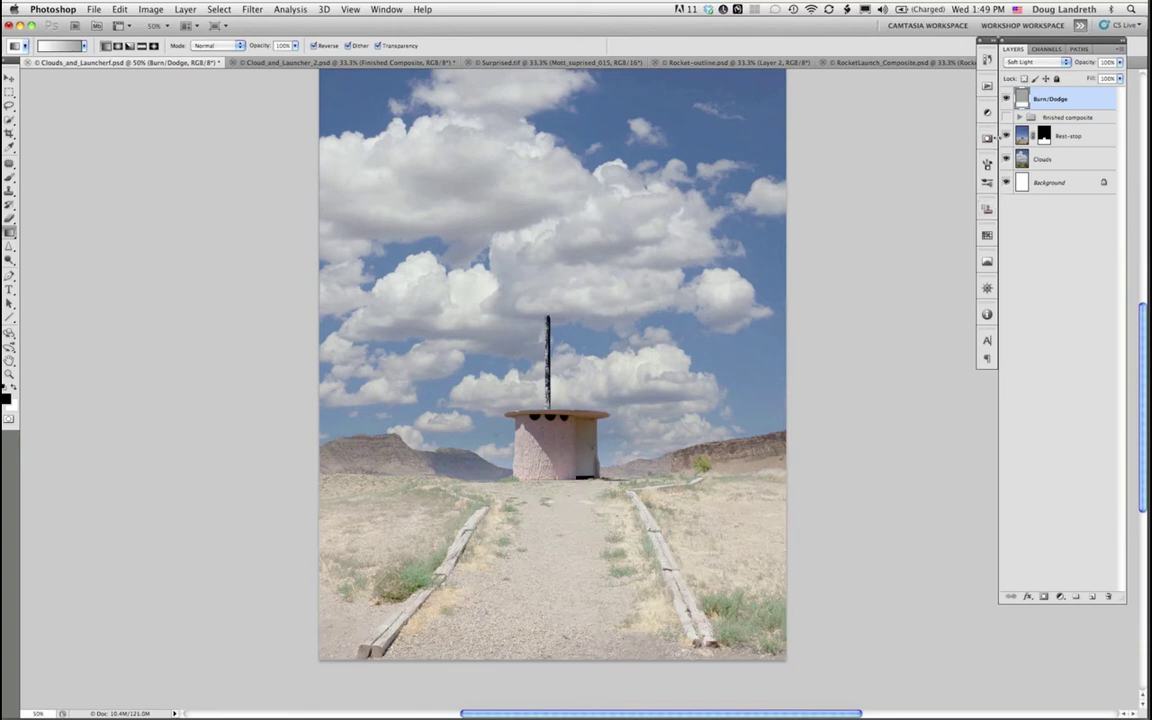
left_click(1006, 98, "alt")
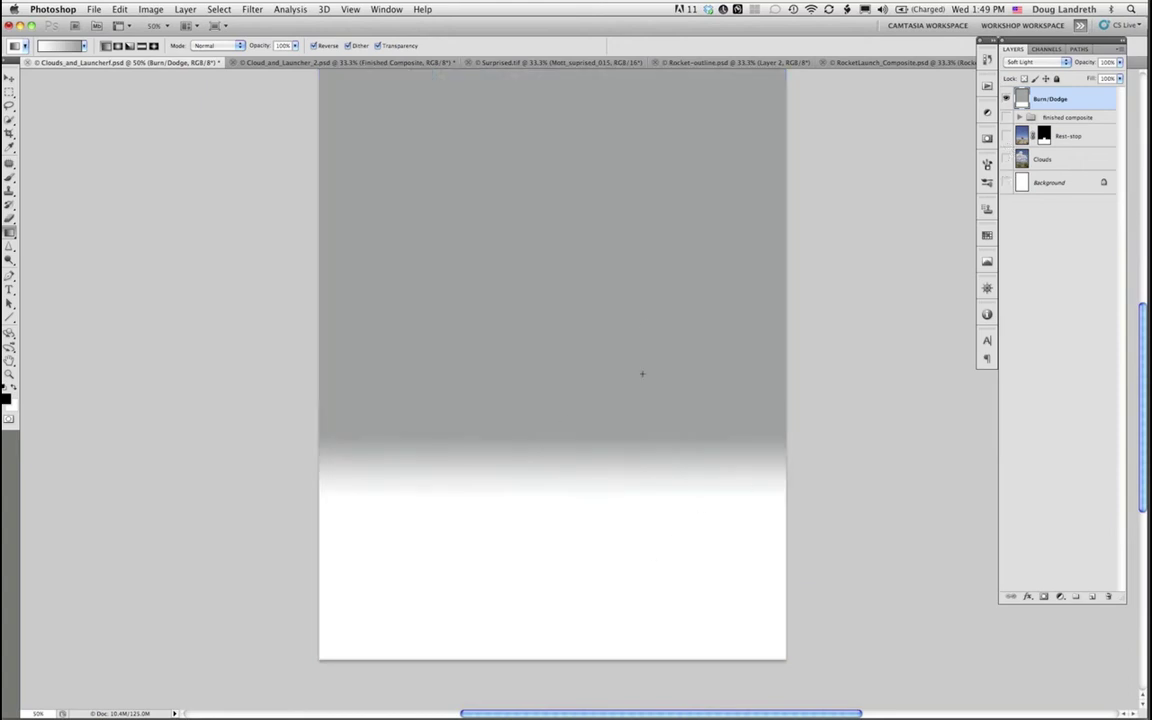
left_click(1006, 135)
left_click(1006, 159)
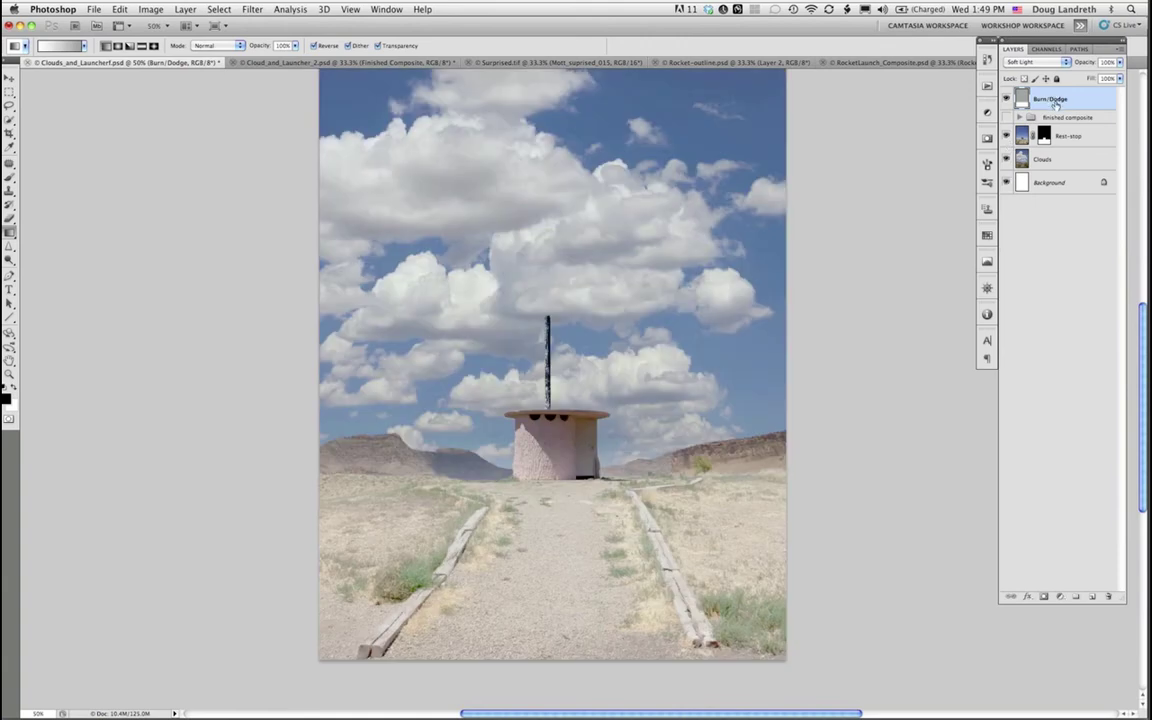
Step: Try the Burn/Dodge layer clipped to Rest-stop, and move it directly beneath Rest-stop, clipped to the Clouds layer instead
left_click_drag(1062, 136, 1056, 120)
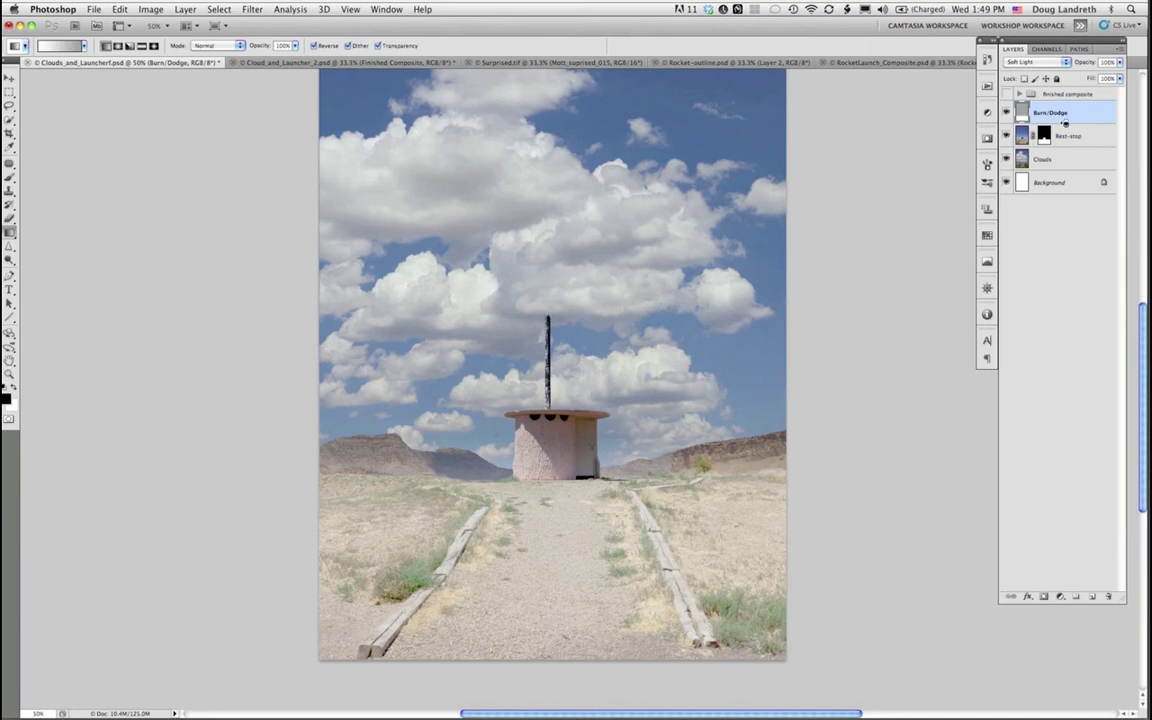
mouse_move(1062, 121)
left_mouse_down()
mouse_move(1045, 100)
mouse_move(1034, 113)
left_mouse_up()
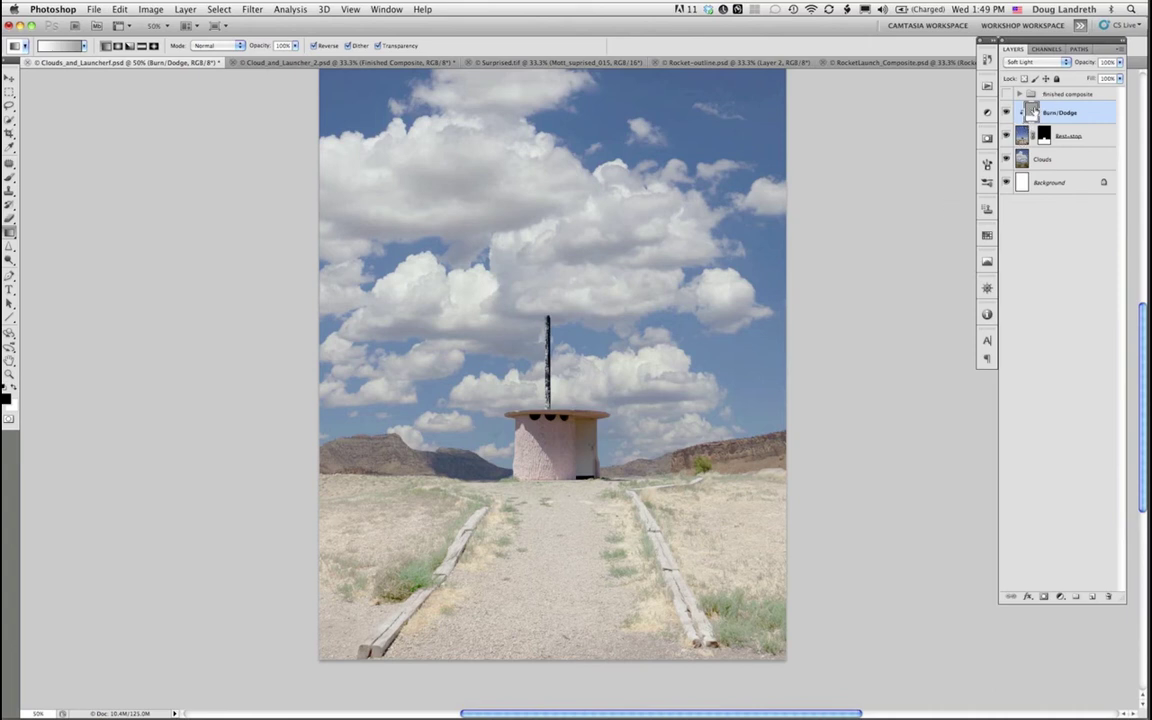
left_click_drag(1033, 112, 1036, 148)
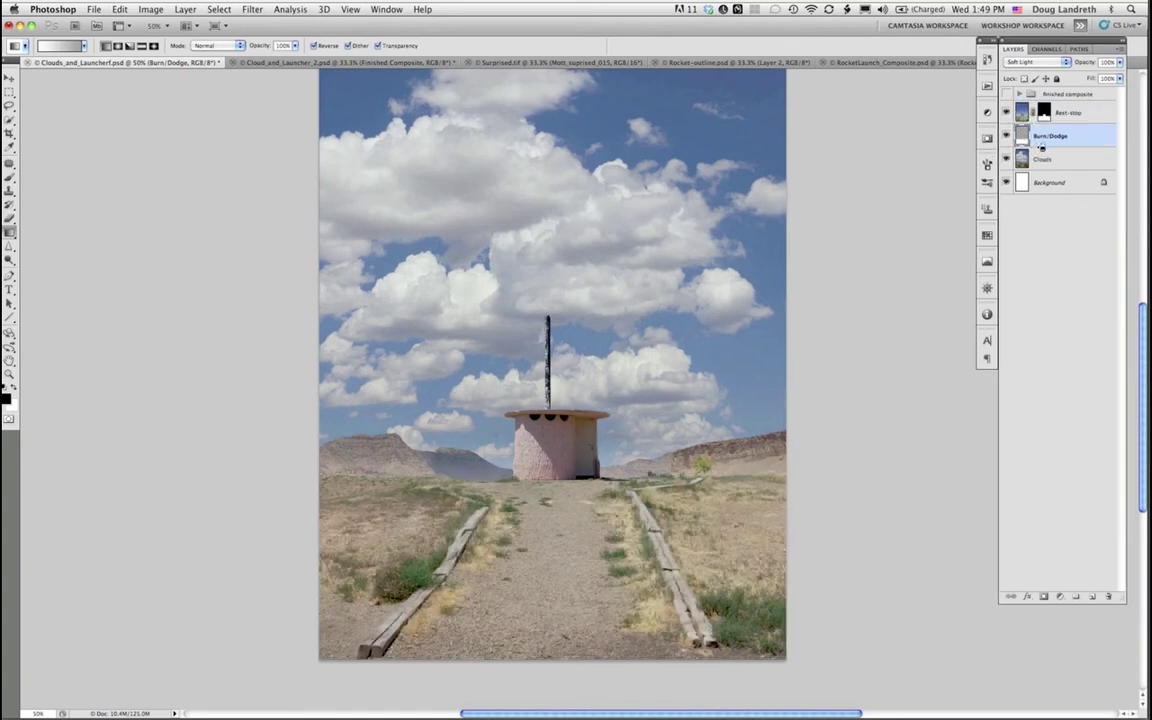
left_click(1013, 148, "alt")
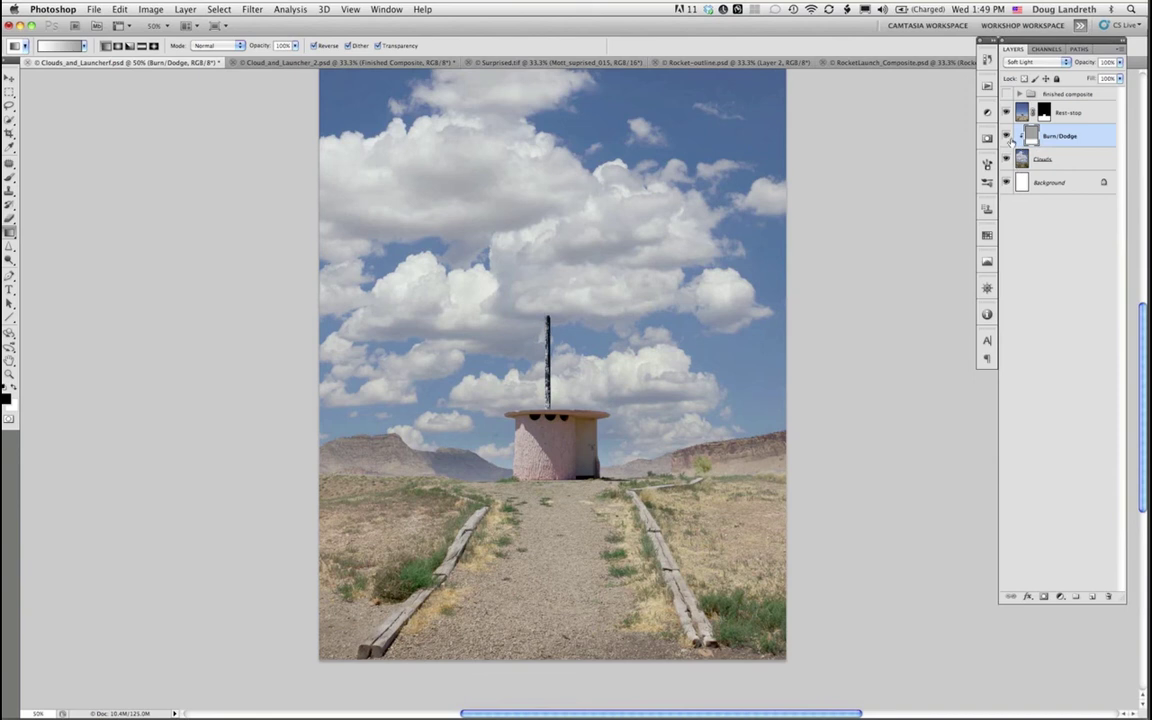
Step: Compare the sky near the horizon with the clipped Burn/Dodge layer hidden and shown
left_click(1006, 136)
left_click(1006, 136)
left_click(1006, 136)
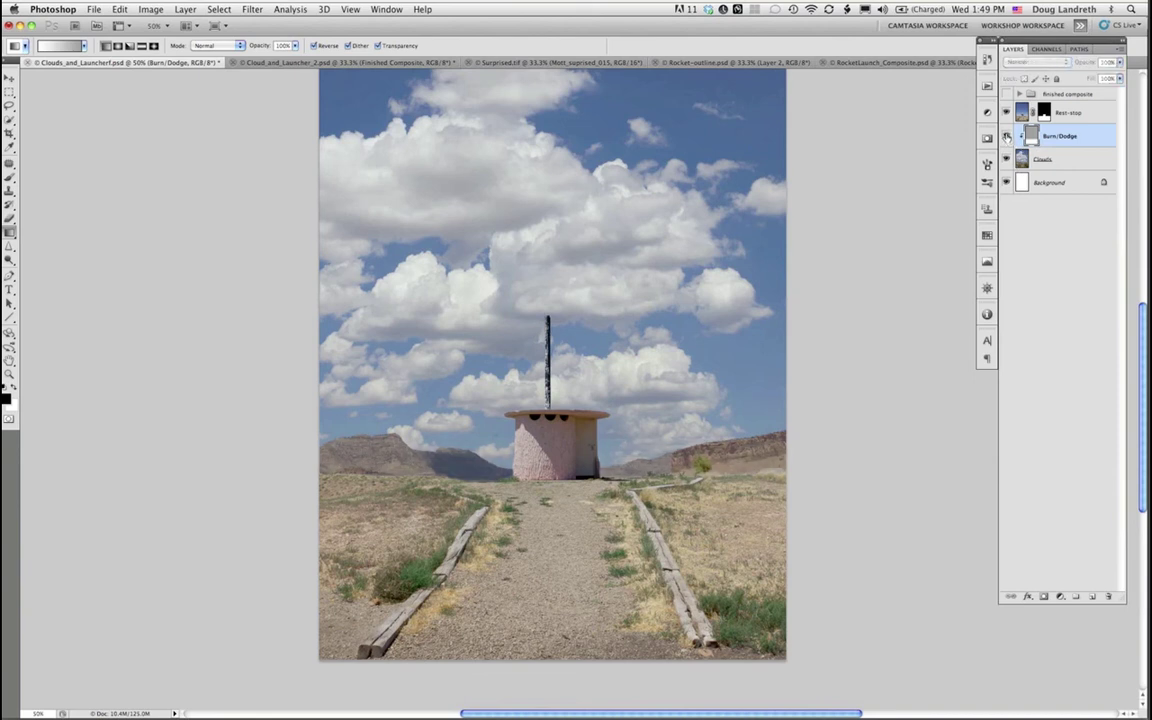
left_click(1006, 136)
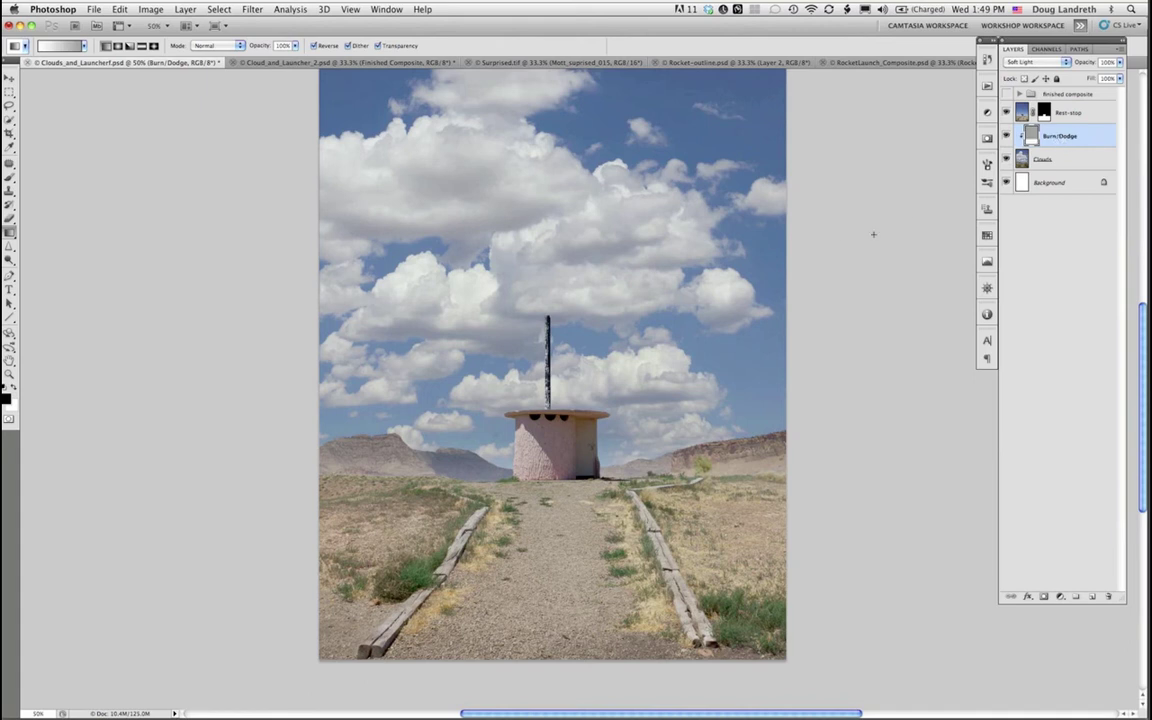
Step: Group the Clouds, Burn/Dodge and Rest-stop layers below the finished composite group, and hide the new group
key("v")
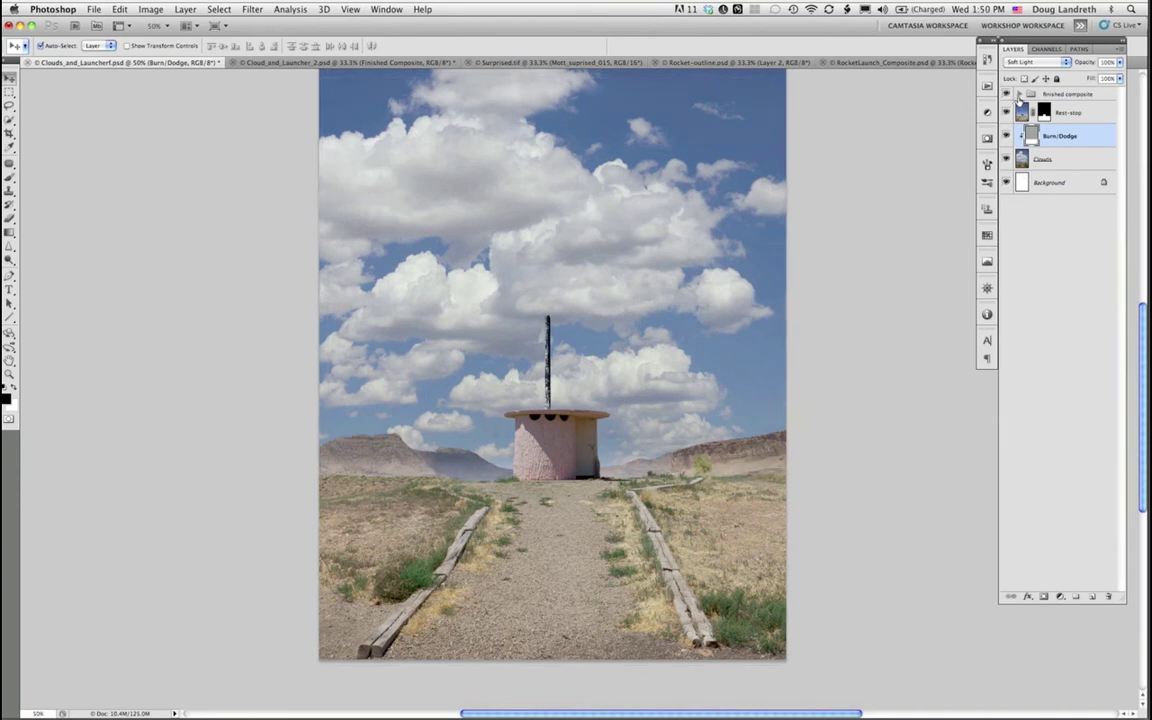
left_click(1019, 95)
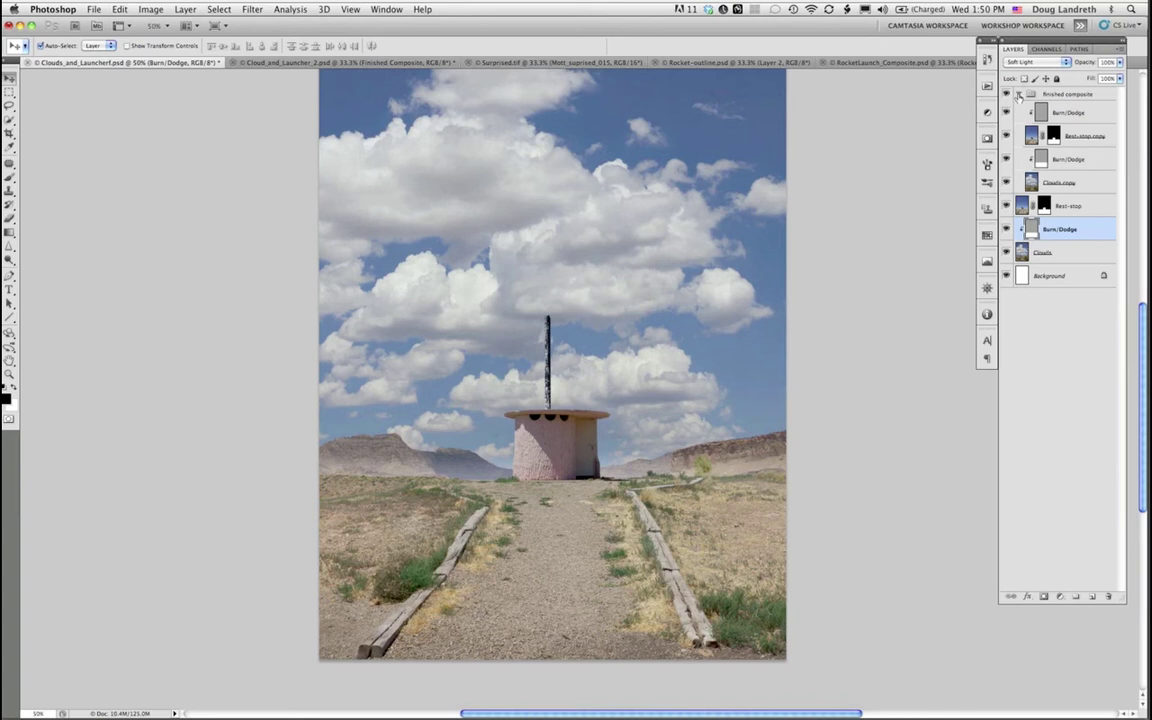
left_click(1019, 95)
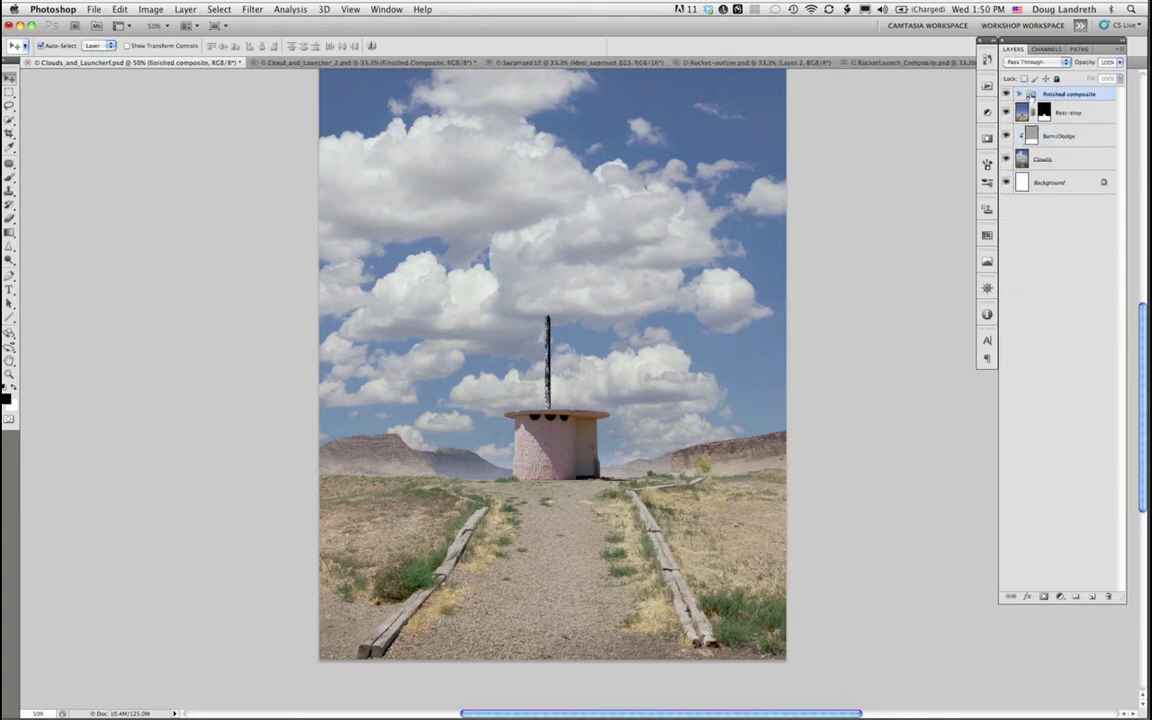
left_click(1020, 94)
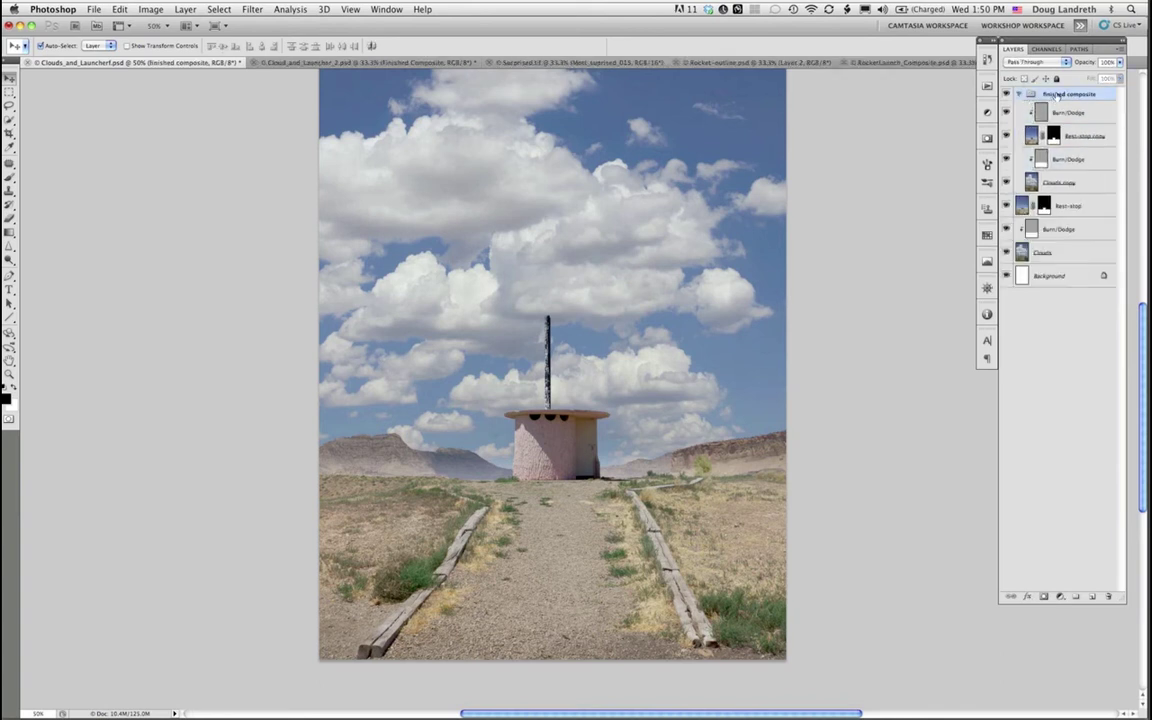
left_click(1067, 249)
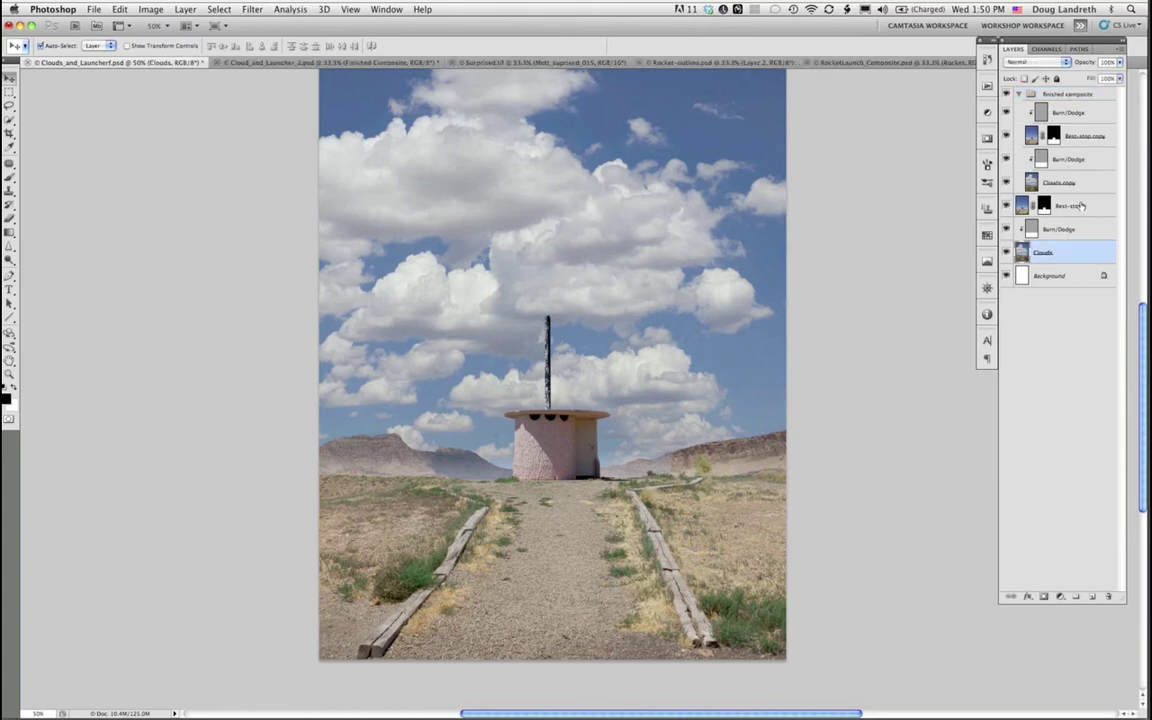
left_click(1081, 205, "shift")
key("super+g")
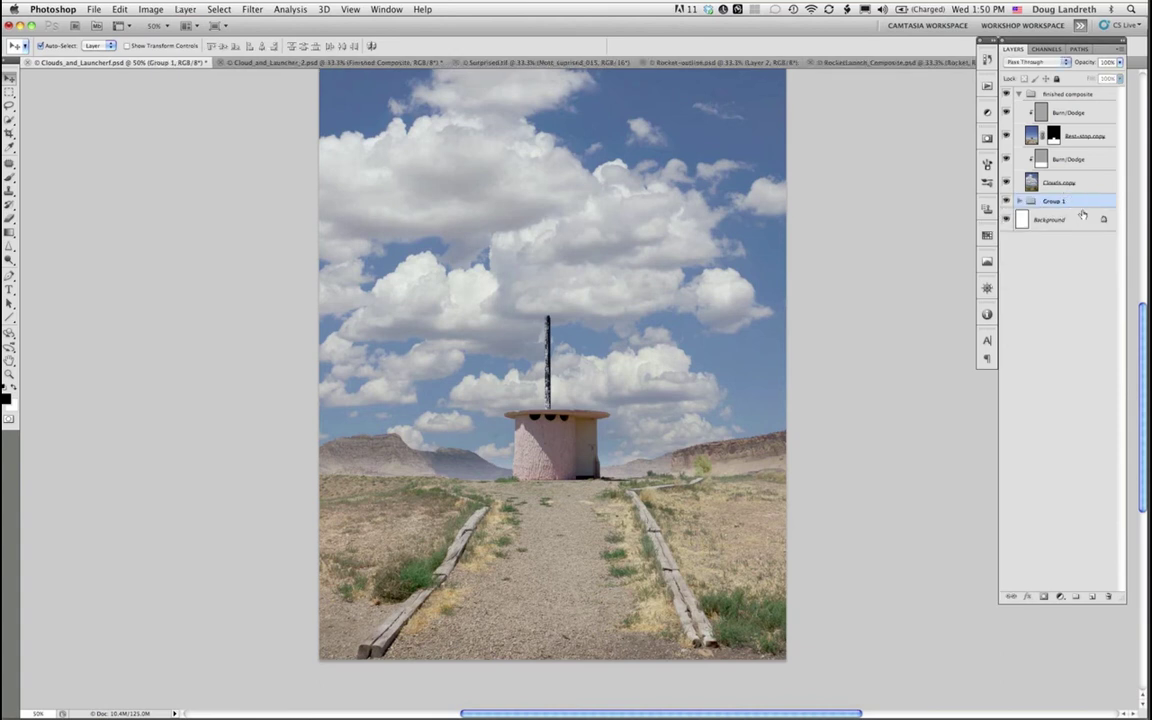
left_click(1006, 201)
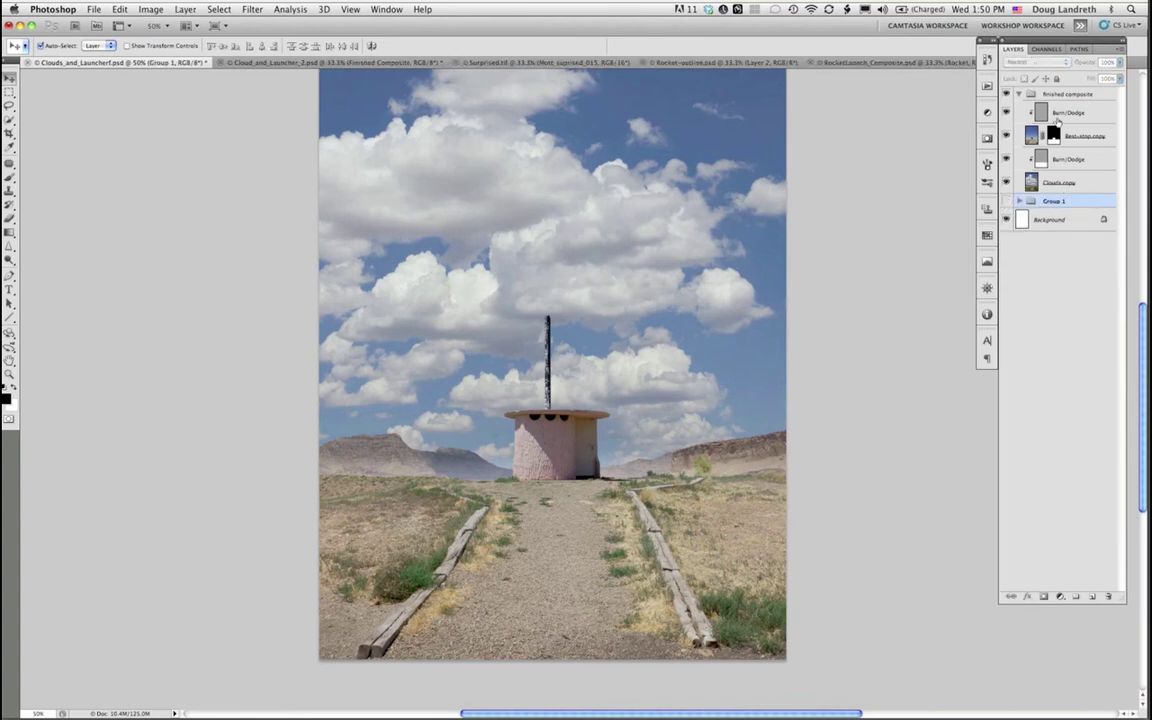
Step: Toggle the finished composite group off and on, then collapse it and make it the selected group
left_click(1006, 94)
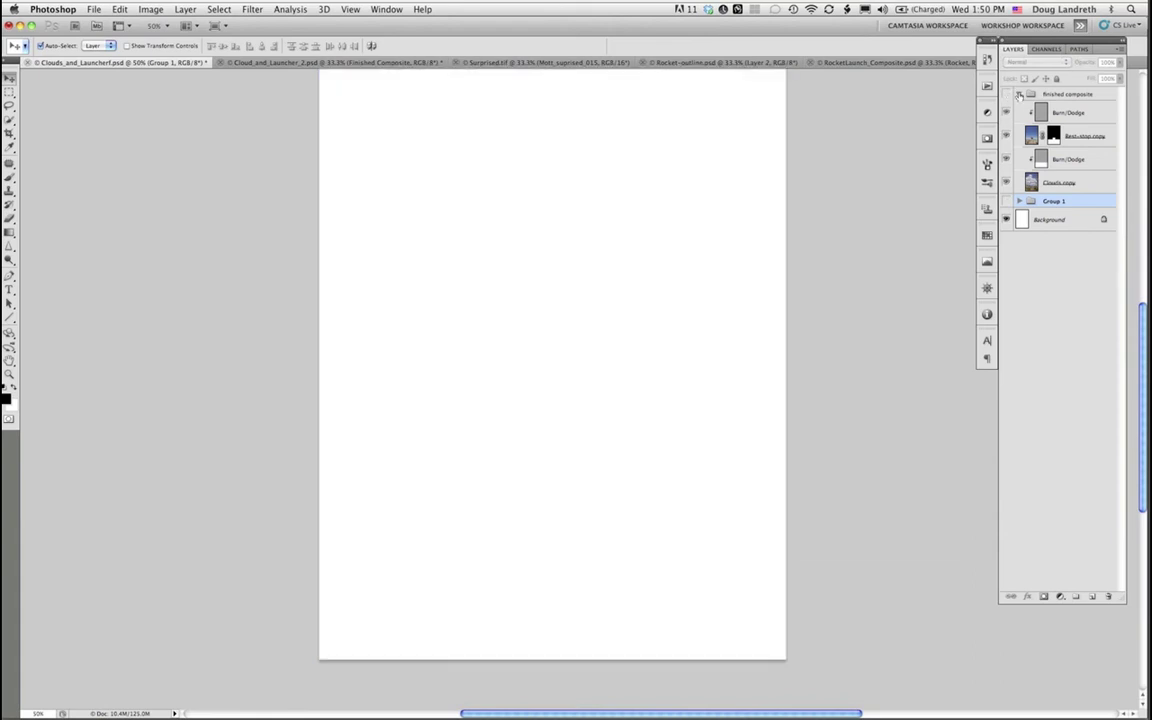
left_click(1006, 94)
left_click(1019, 94)
left_click(1050, 95)
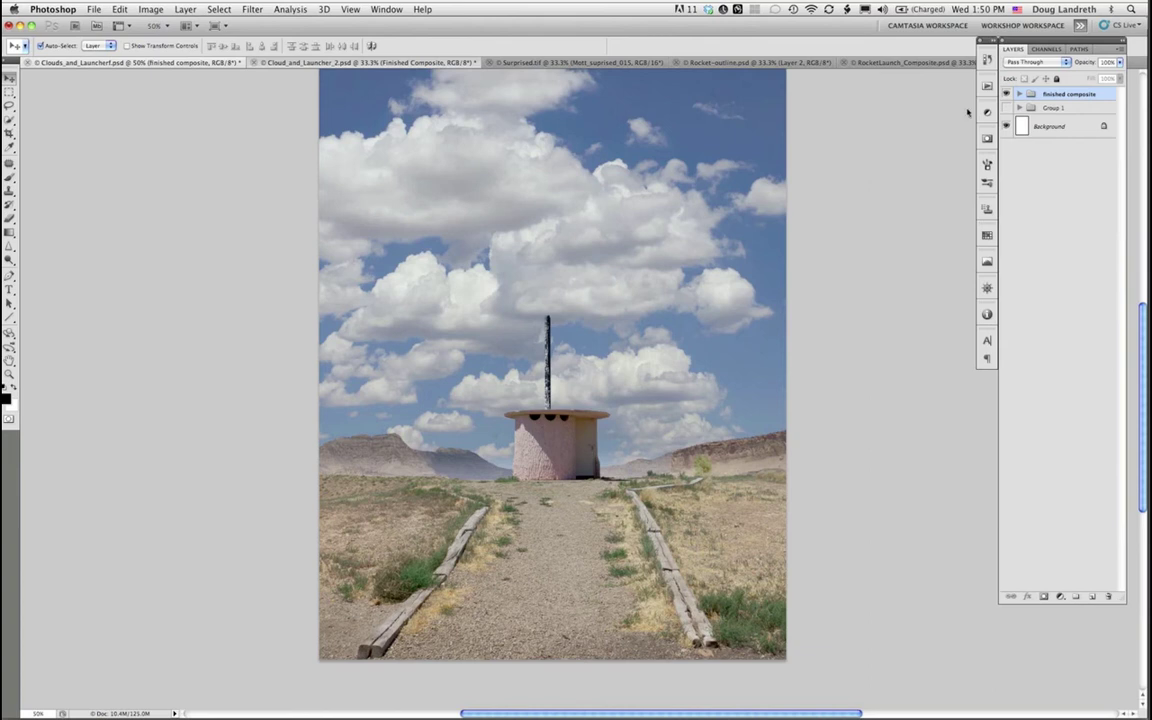
key("ctrl+Tab")
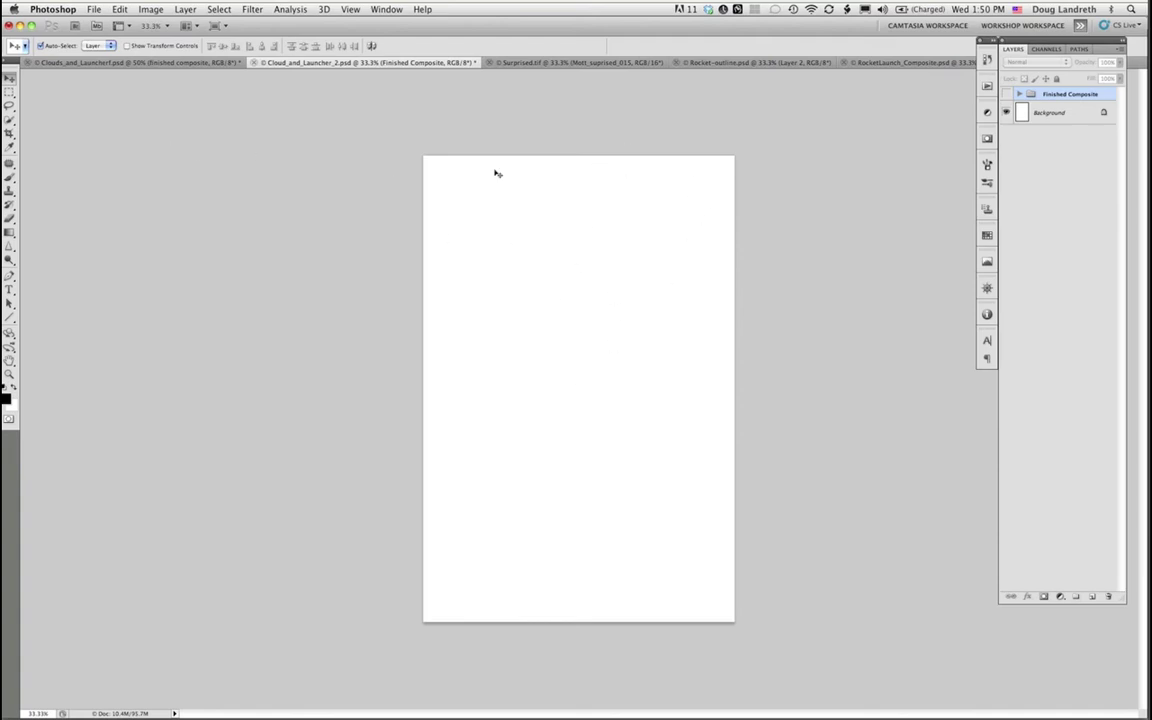
left_click(121, 63)
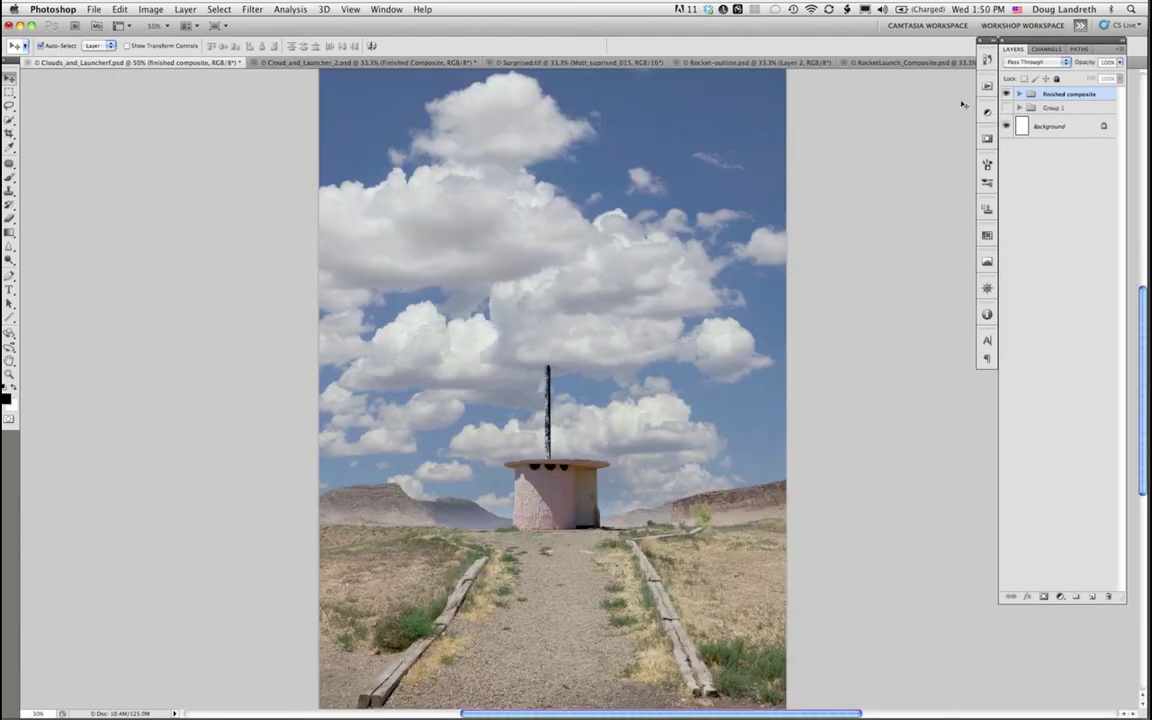
left_click(1119, 48)
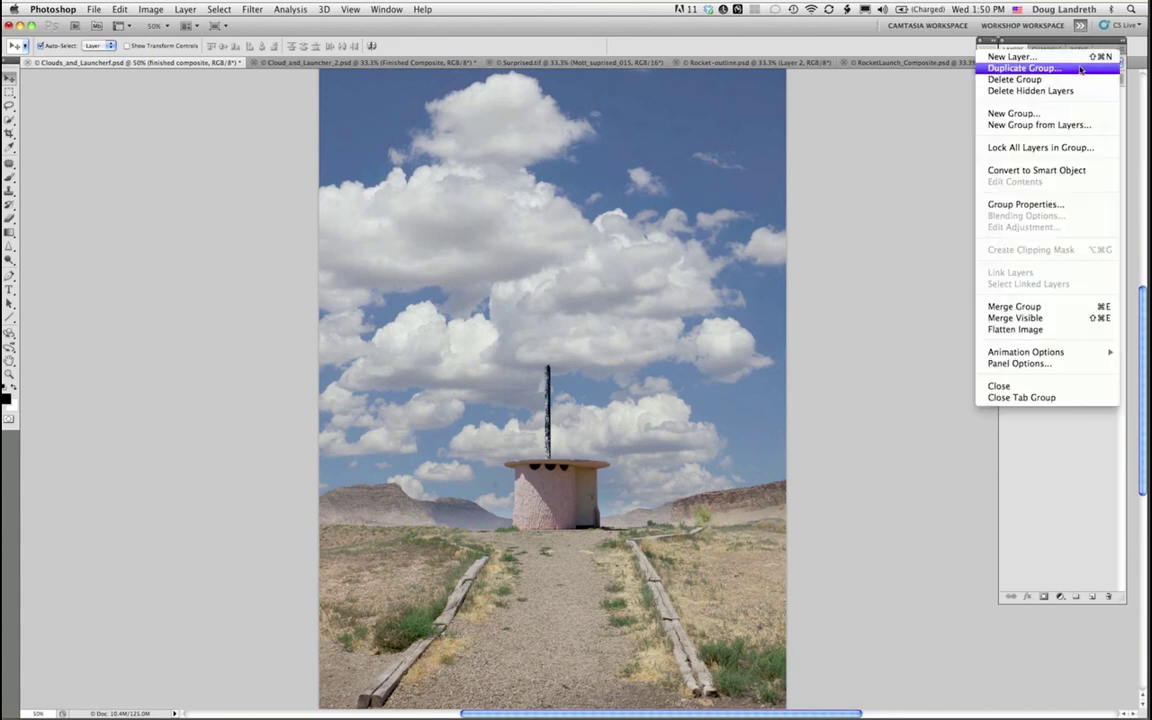
left_click(1081, 69)
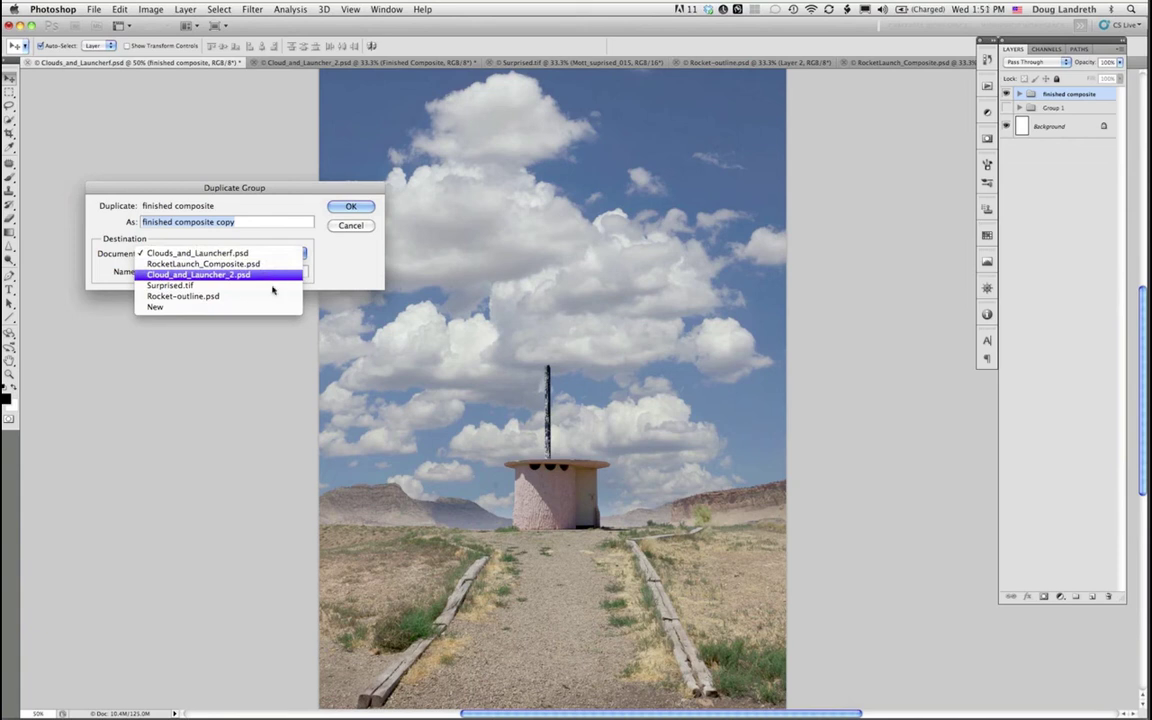
left_click(350, 225)
left_click(350, 225)
left_click(298, 63)
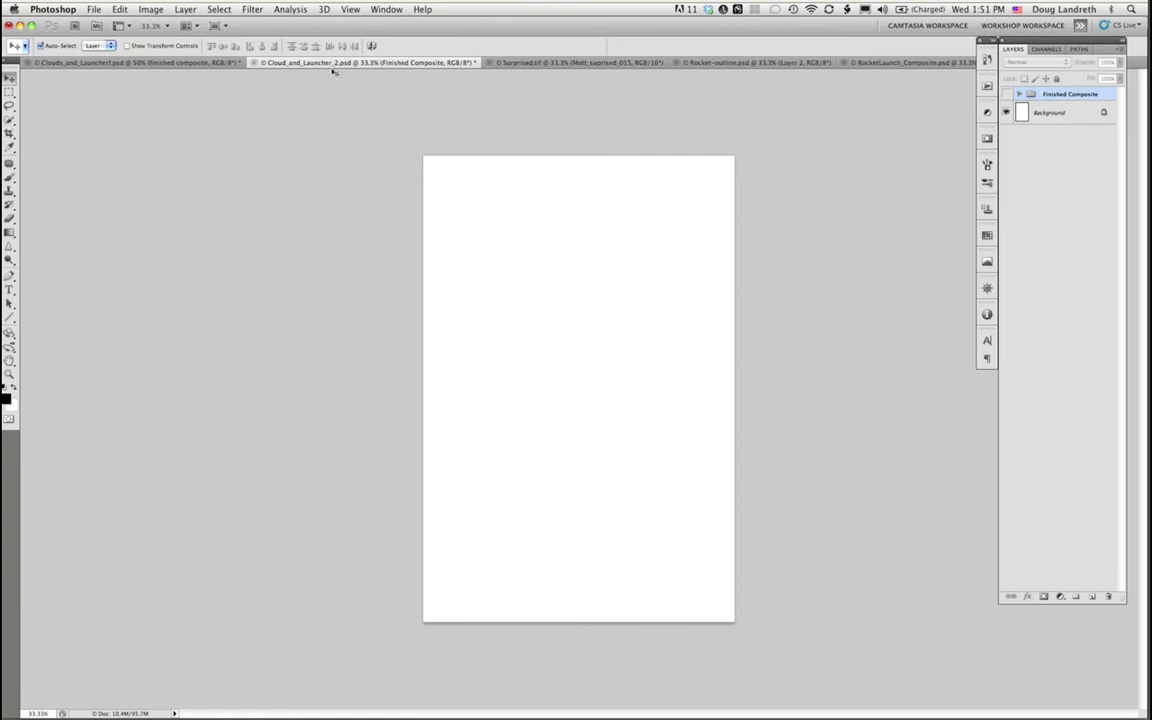
left_click(131, 64)
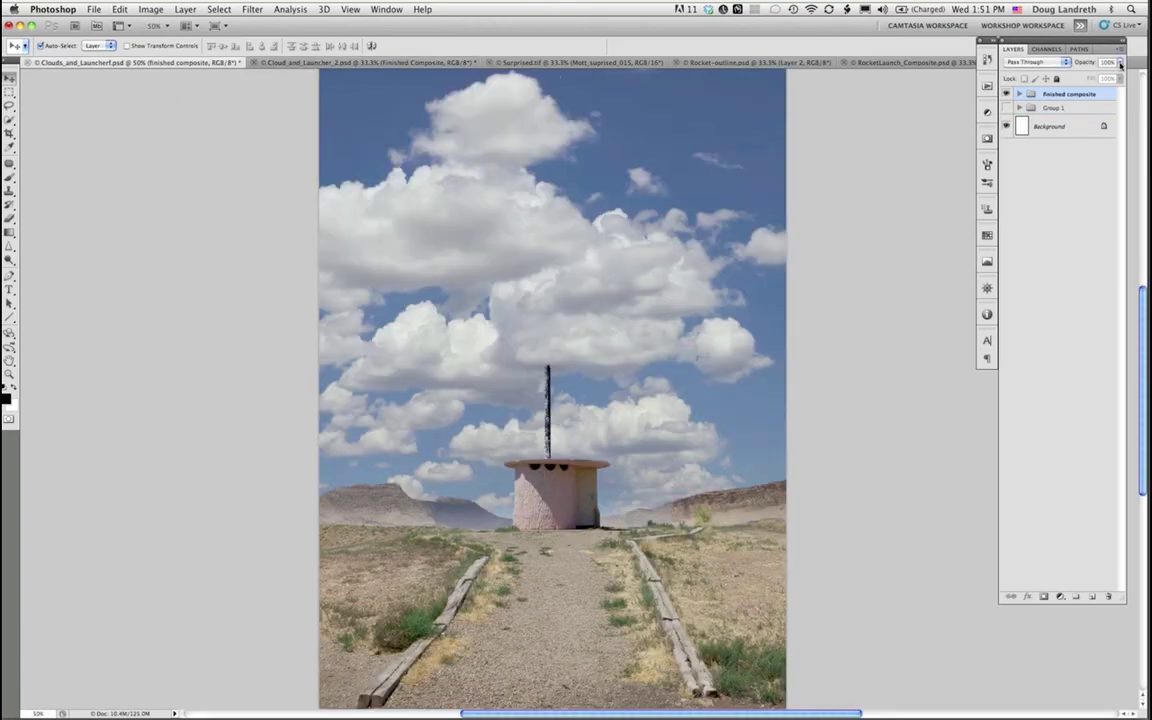
Step: Duplicate the finished composite group into the Cloud_and_Launcher_2.psd document, keeping the name "finished composite"
left_click(1121, 51)
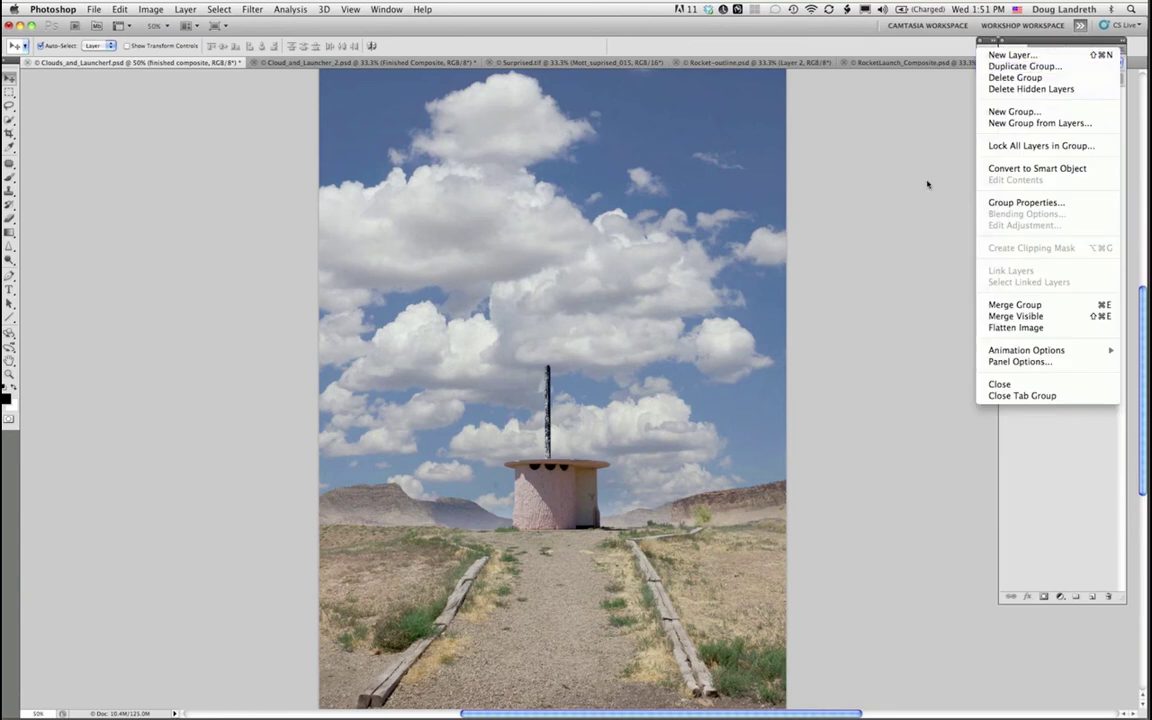
left_click(1033, 67)
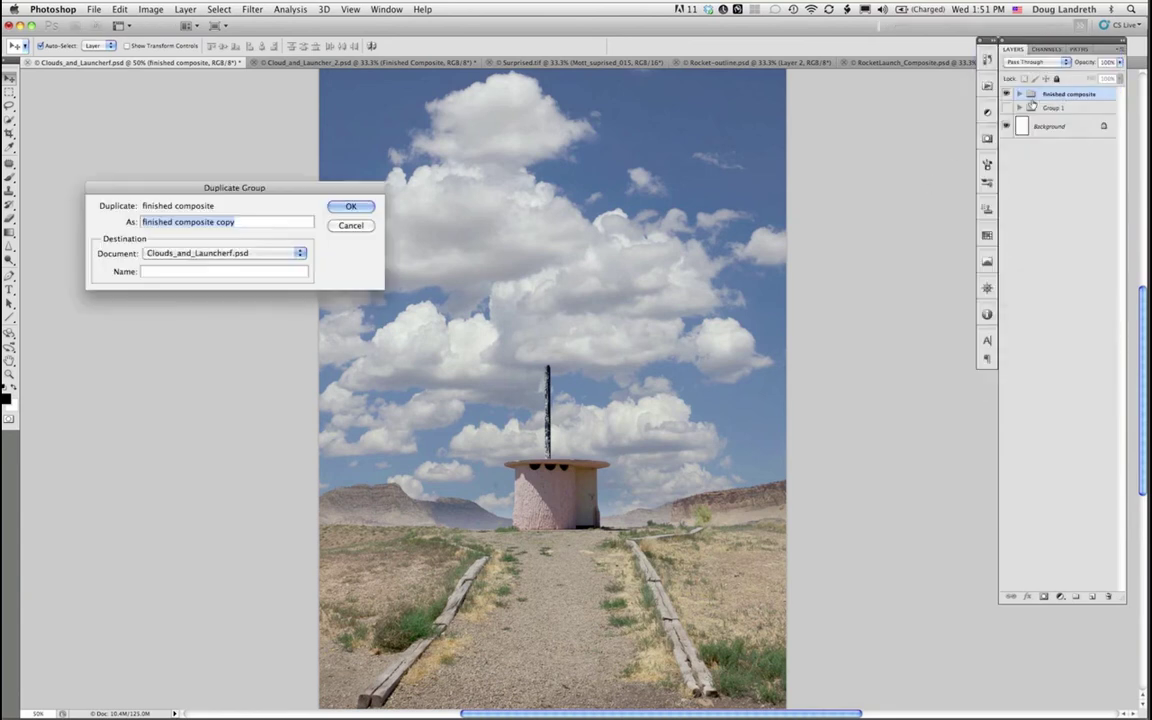
left_click(302, 254)
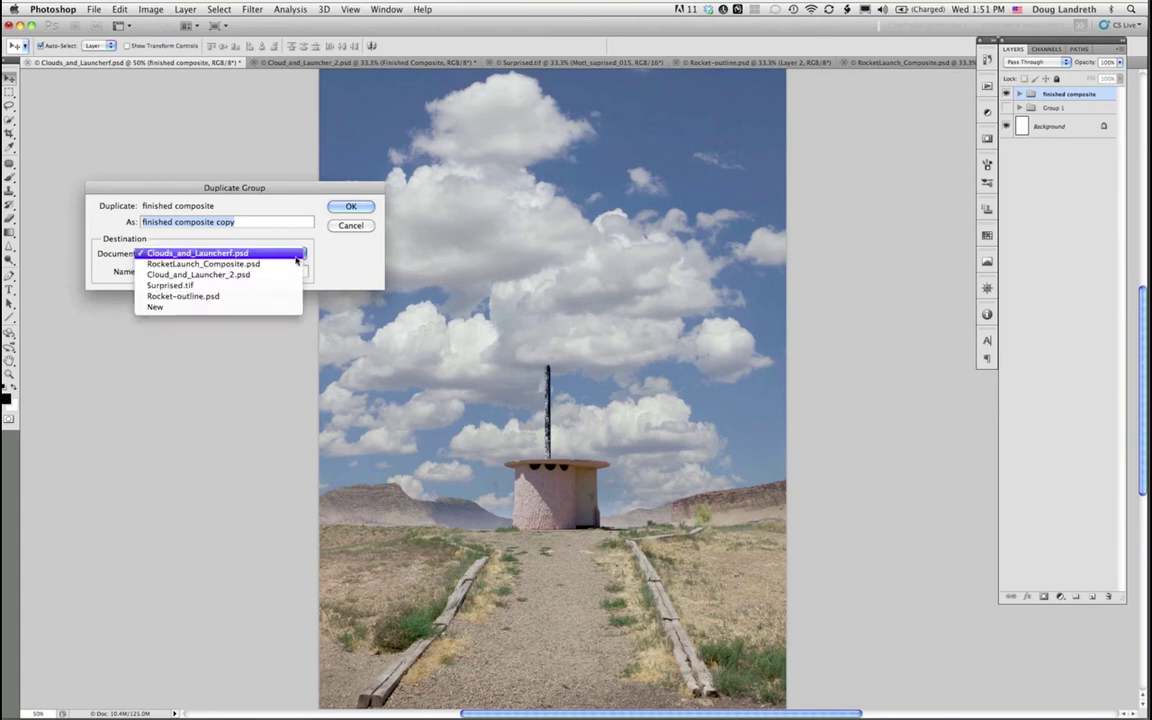
left_click(265, 276)
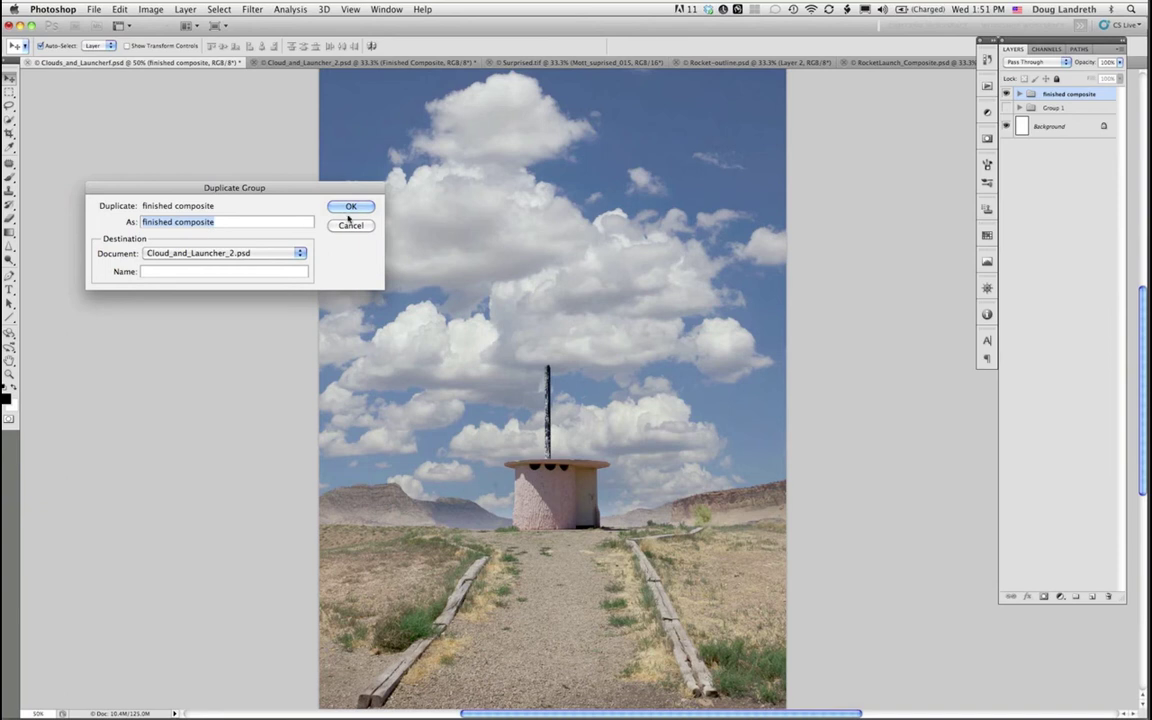
left_click(351, 206)
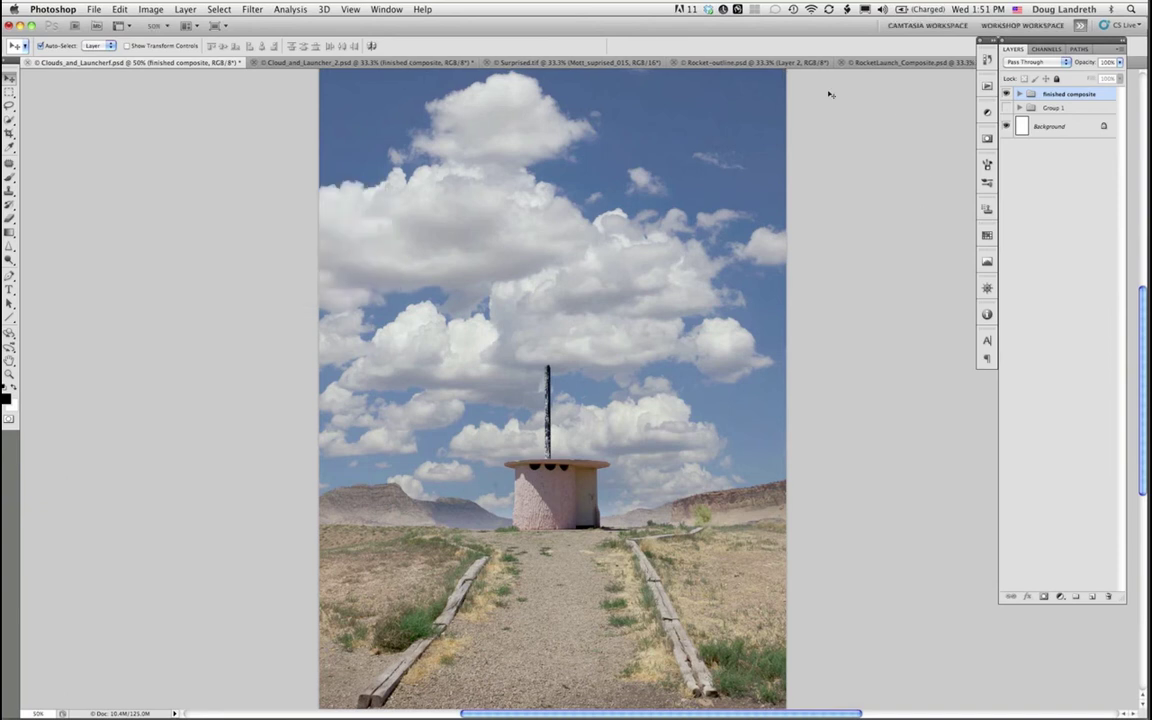
Step: In Cloud_and_Launcher_2.psd, delete the older hidden Finished Composite group and check the duplicated group's visibility and layers
left_click(318, 62)
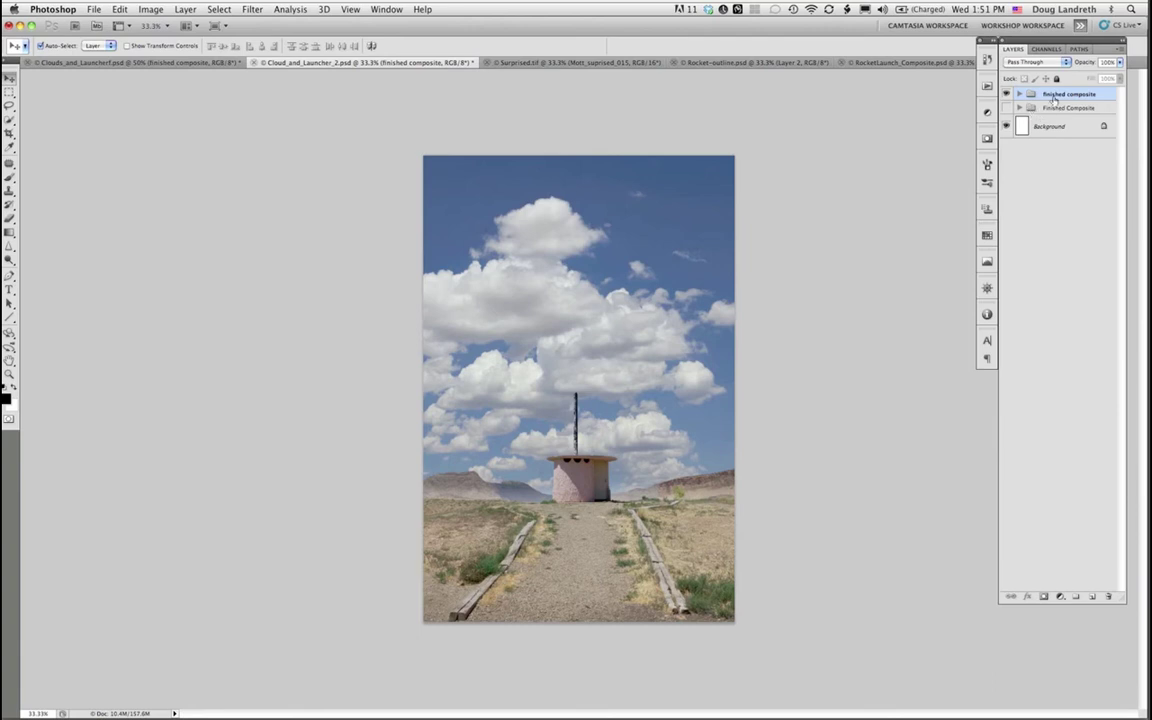
left_click_drag(1053, 98, 1064, 160)
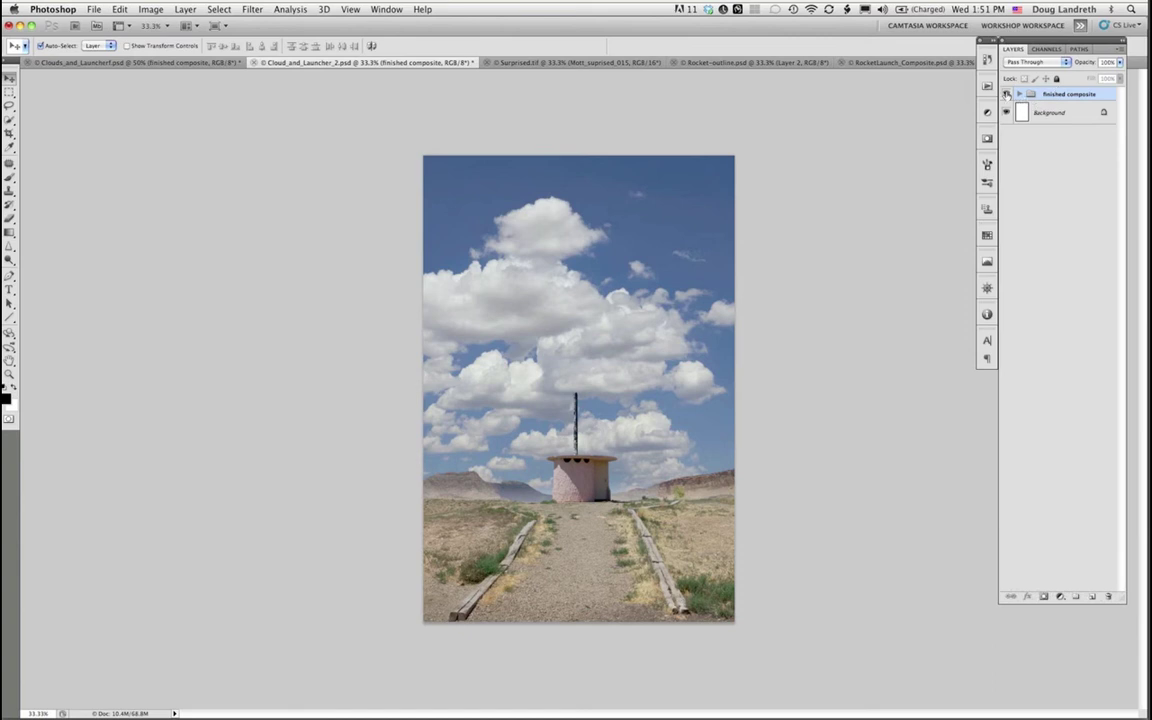
left_click(1006, 93)
left_click(1006, 93)
left_click(1019, 93)
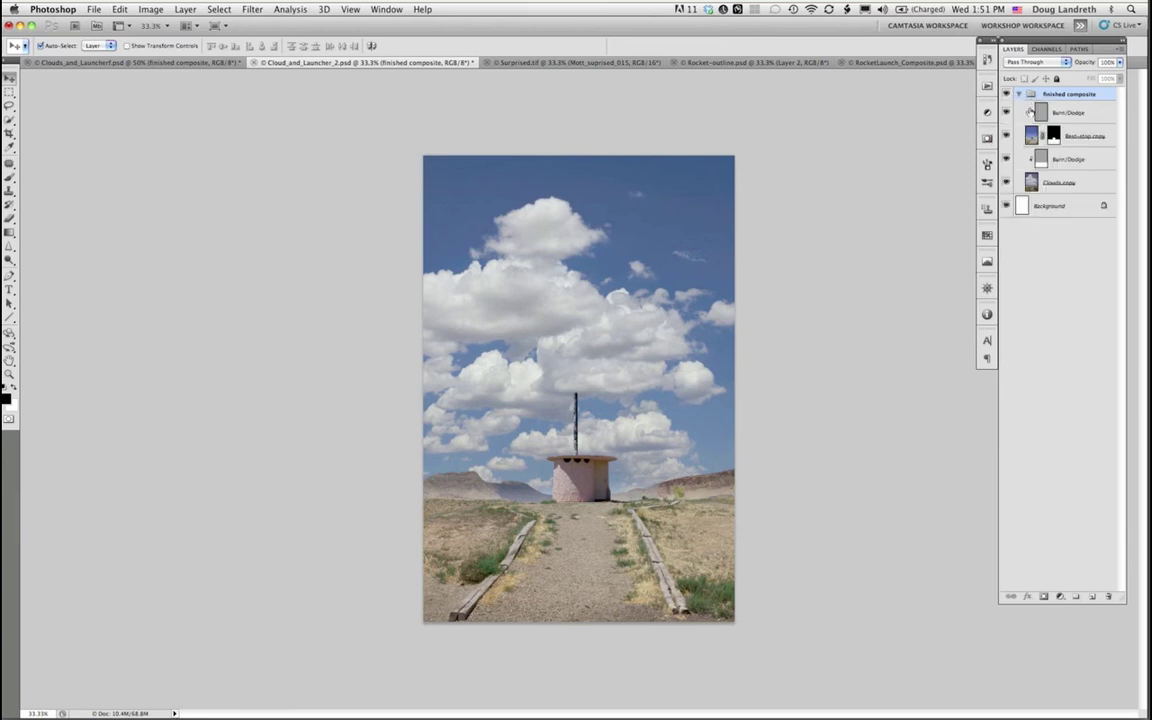
left_click(1019, 93)
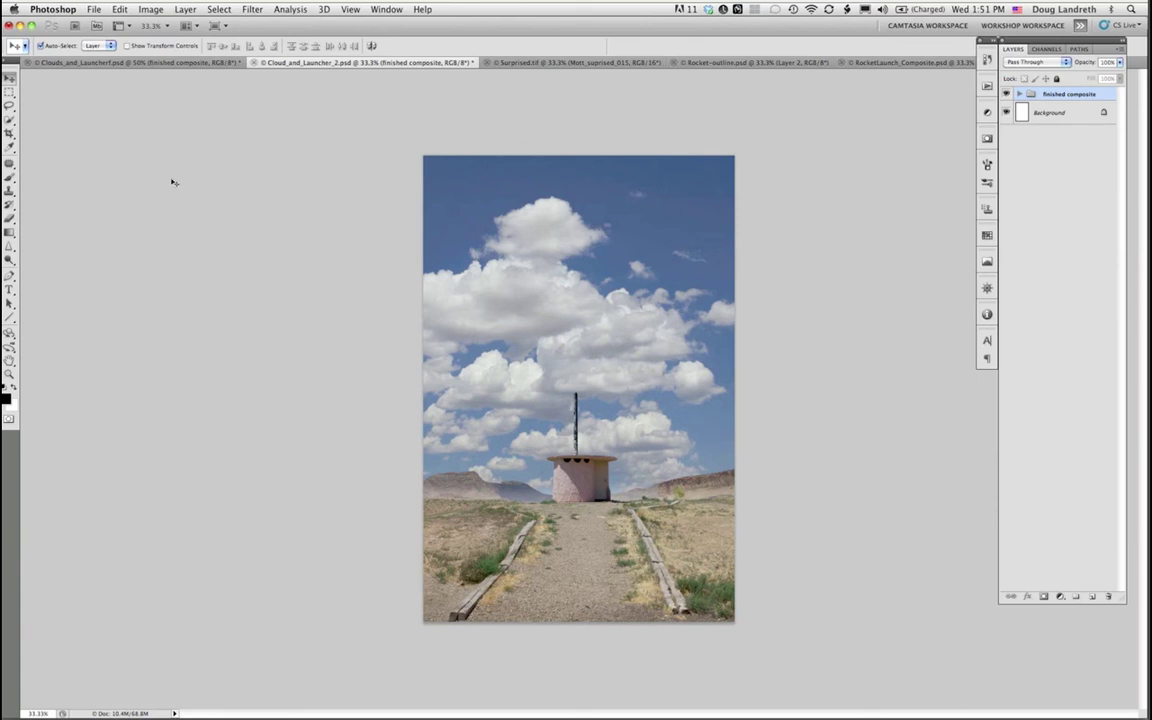
Step: Return to Clouds_and_Launcherf.psd, then switch to Lightroom and show the Composite files folder as a thumbnail grid
left_click(90, 62)
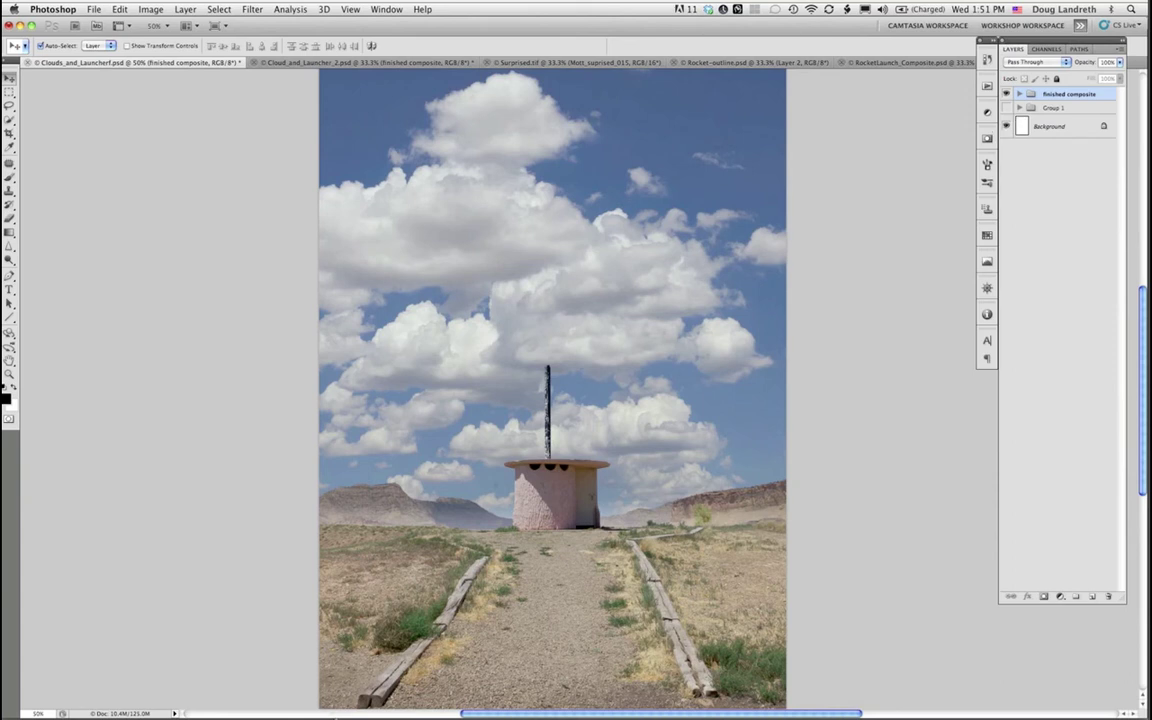
key("super+Tab")
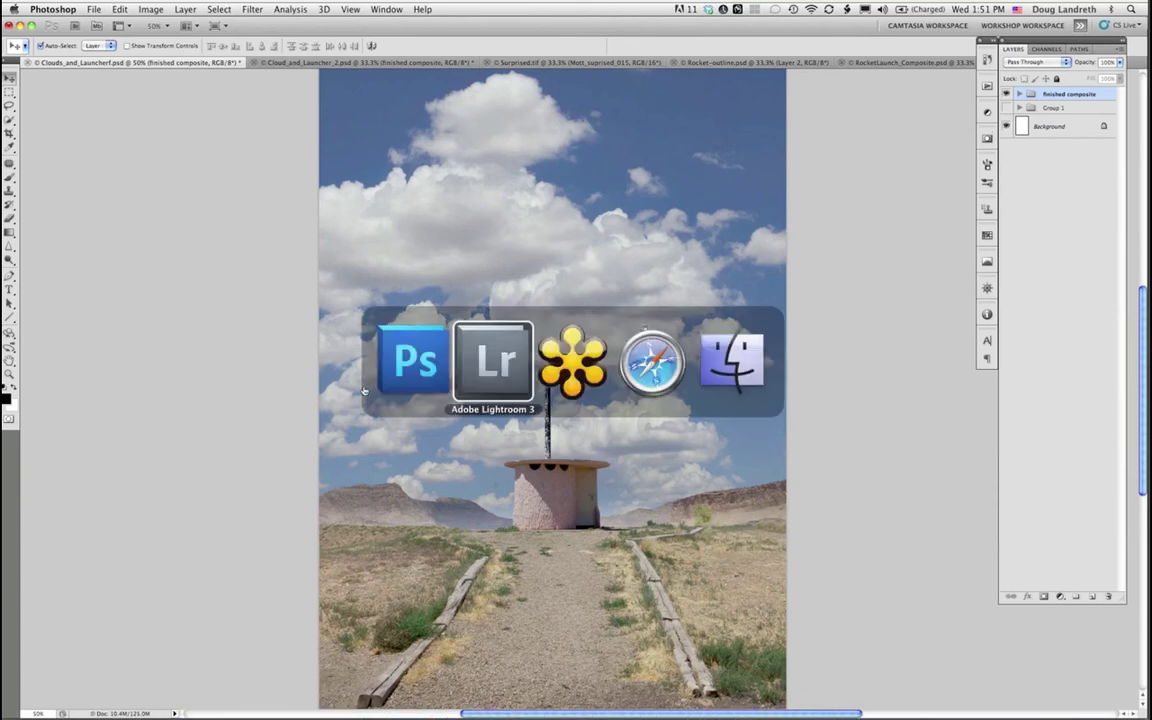
left_click(503, 366)
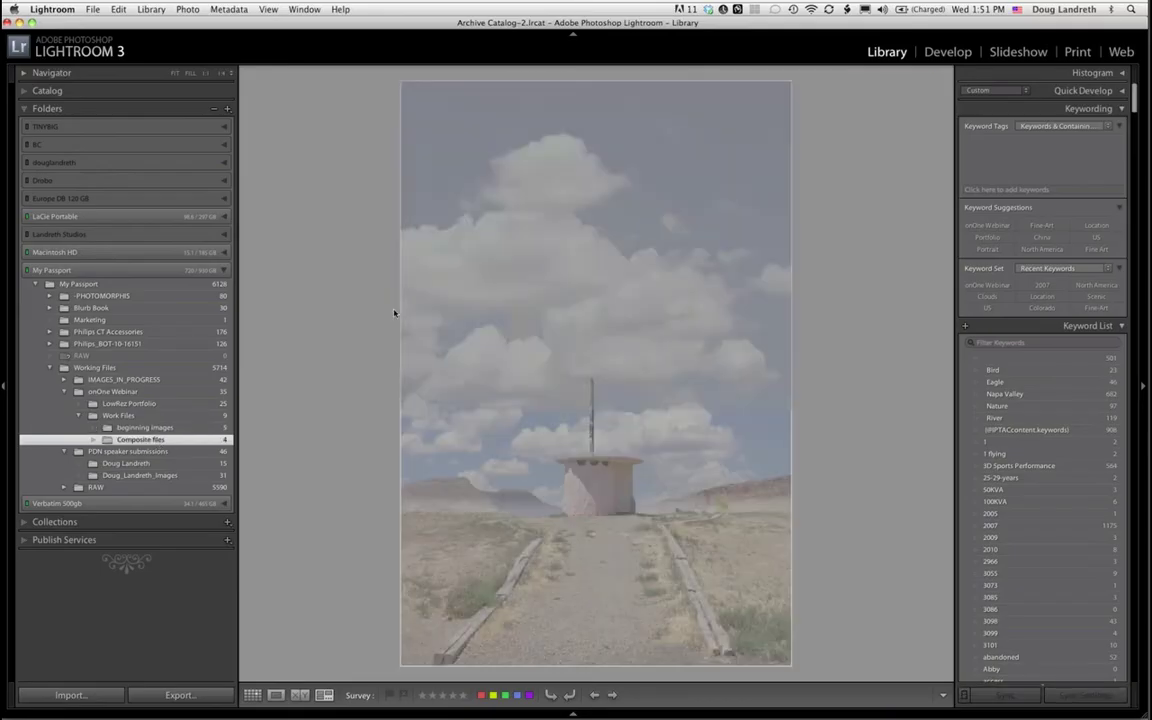
left_click(253, 696)
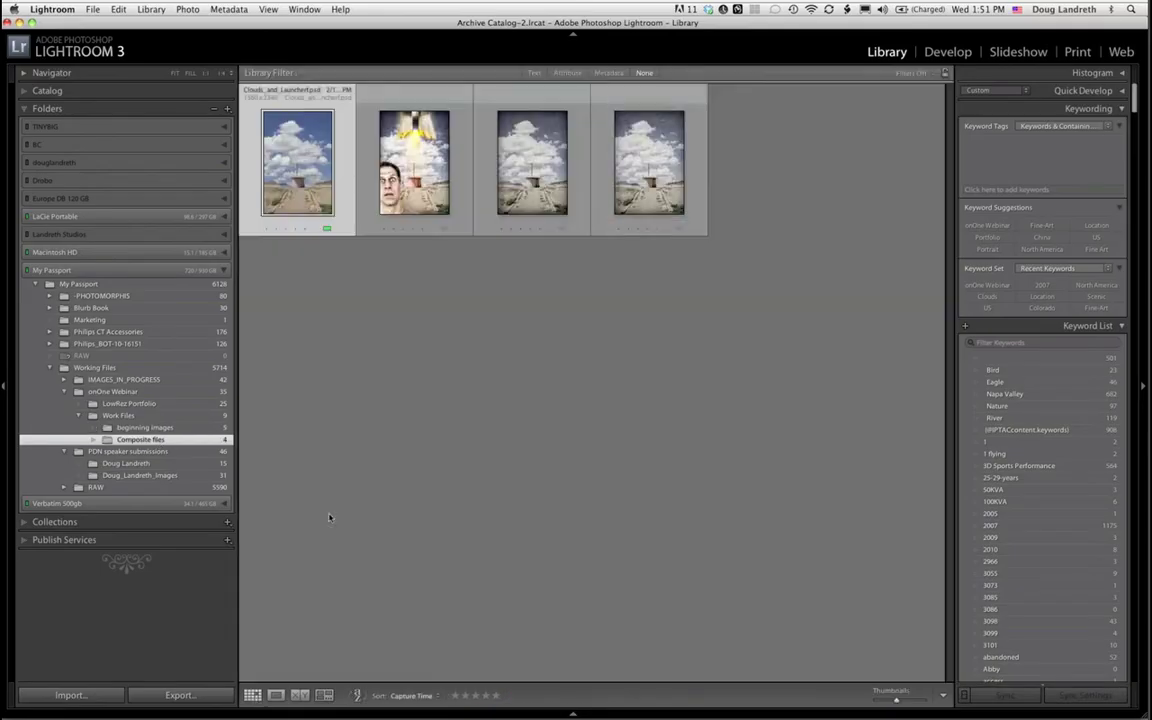
Step: Open the original Cloud_and_Launcher_2.psd from Lightroom in Photoshop CS5 and inspect the layers in its finished composite group
left_click(486, 152)
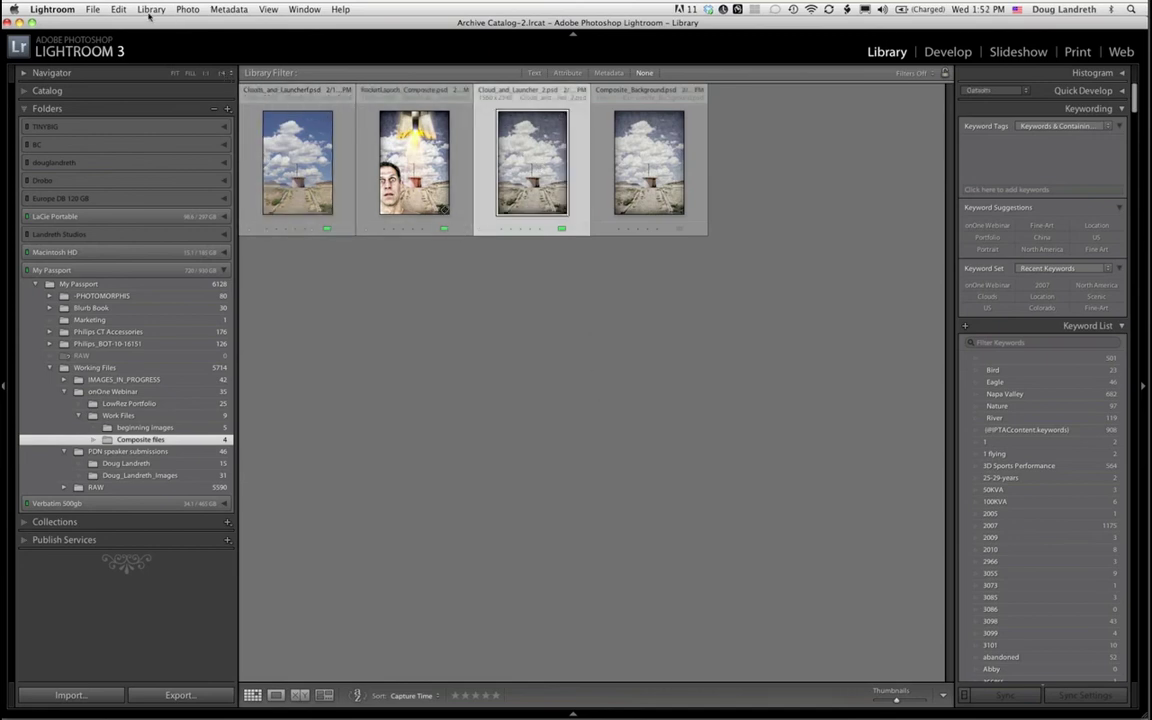
left_click(186, 9)
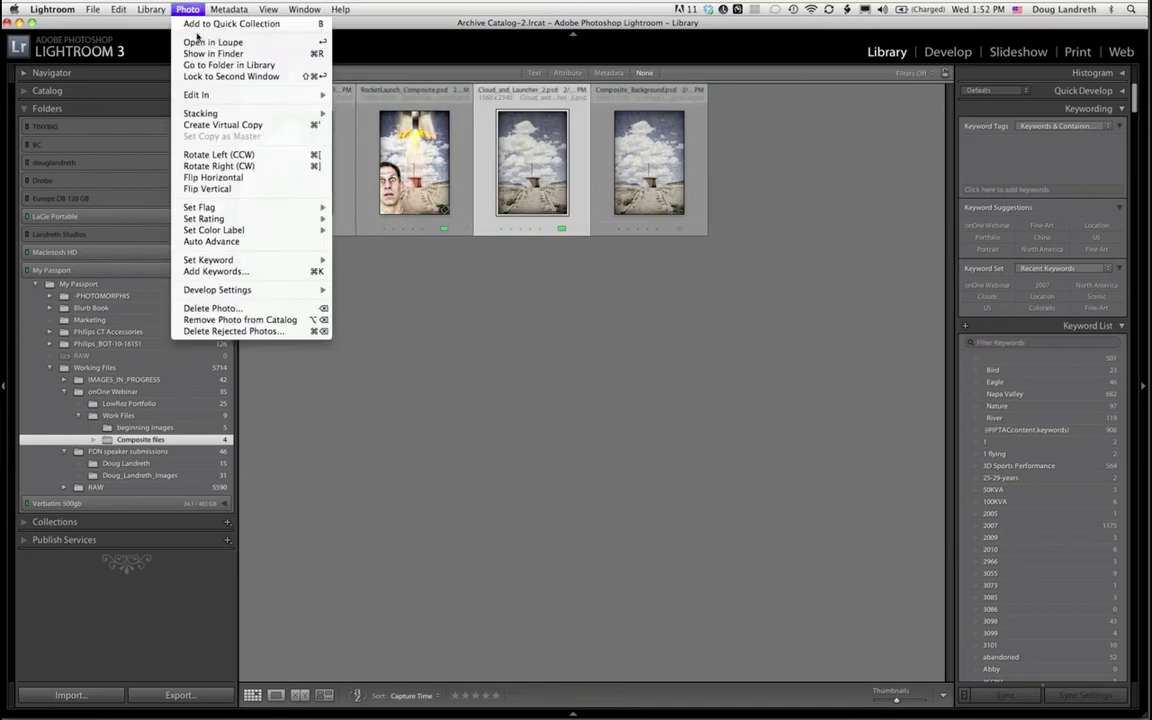
mouse_move(198, 94)
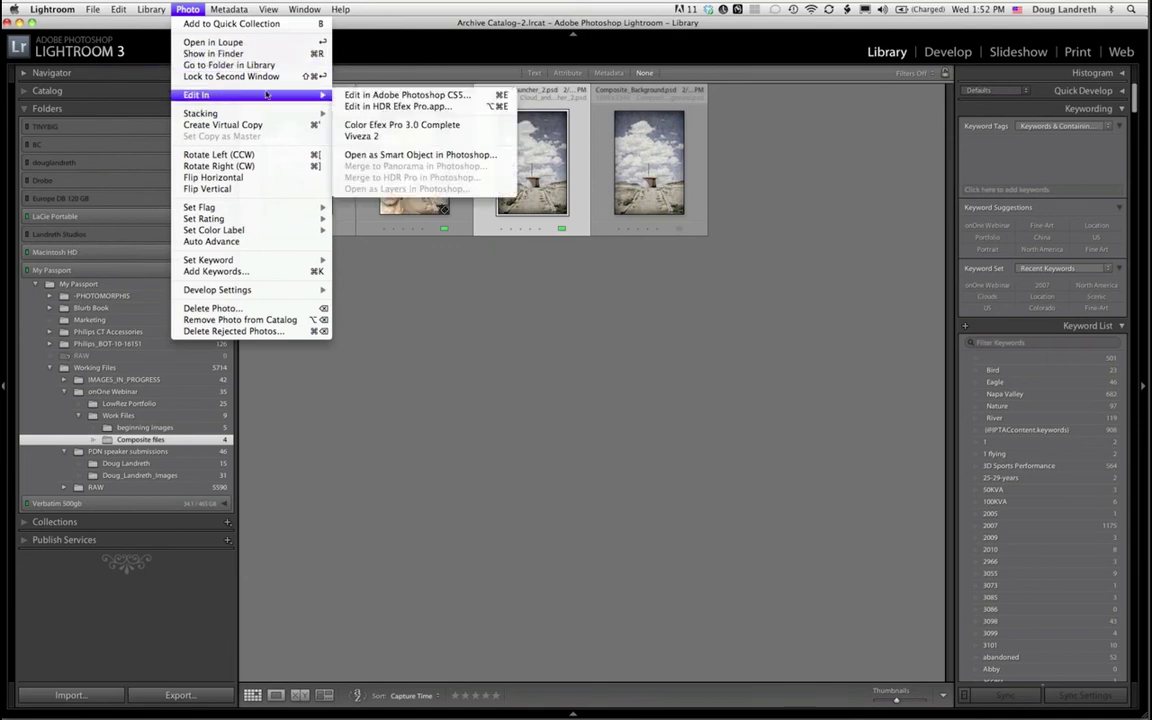
left_click(376, 94)
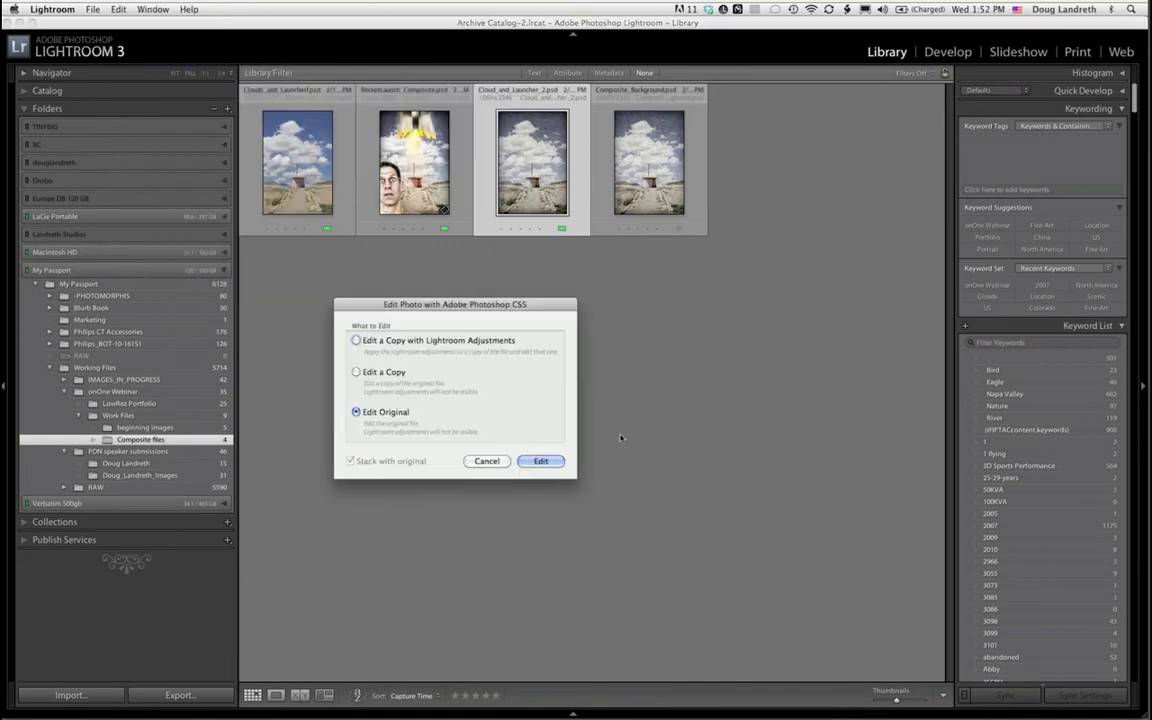
left_click(553, 463)
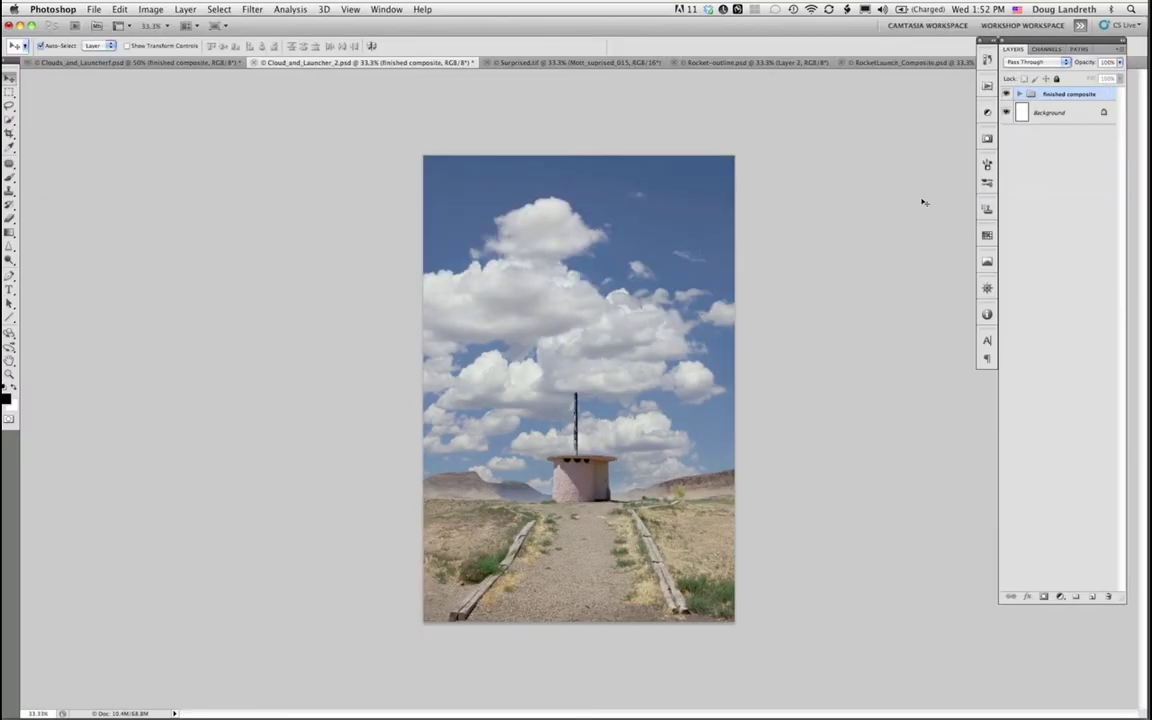
left_click(1019, 94)
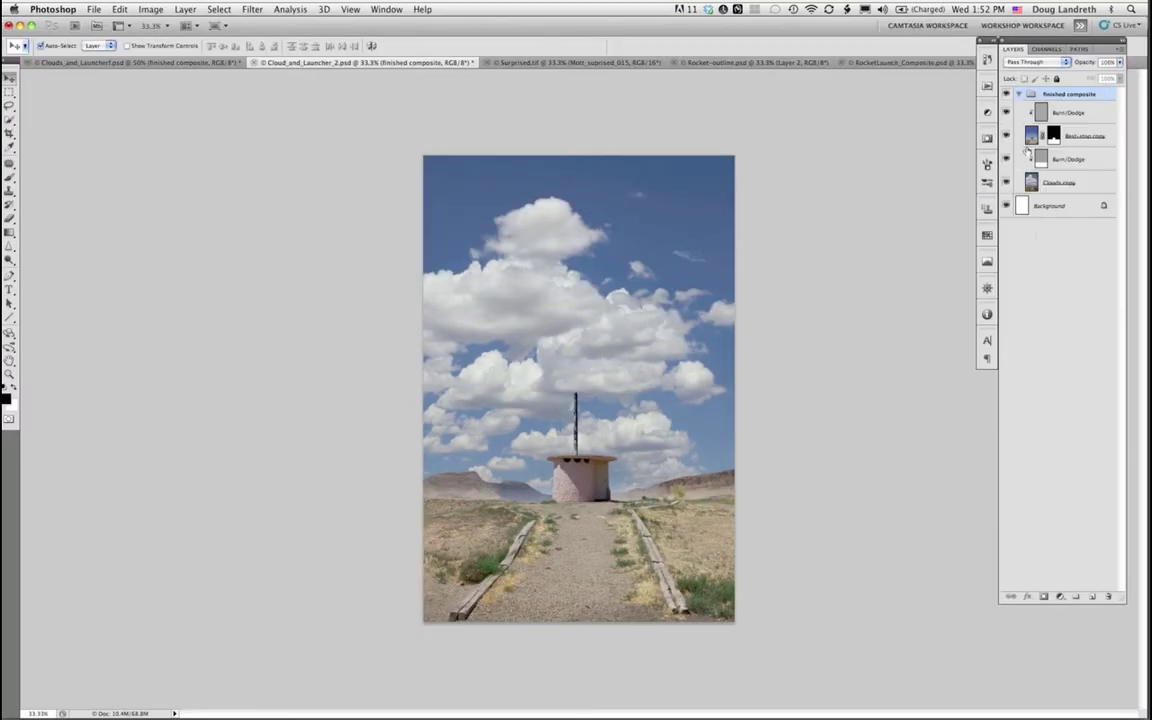
left_click(1019, 94)
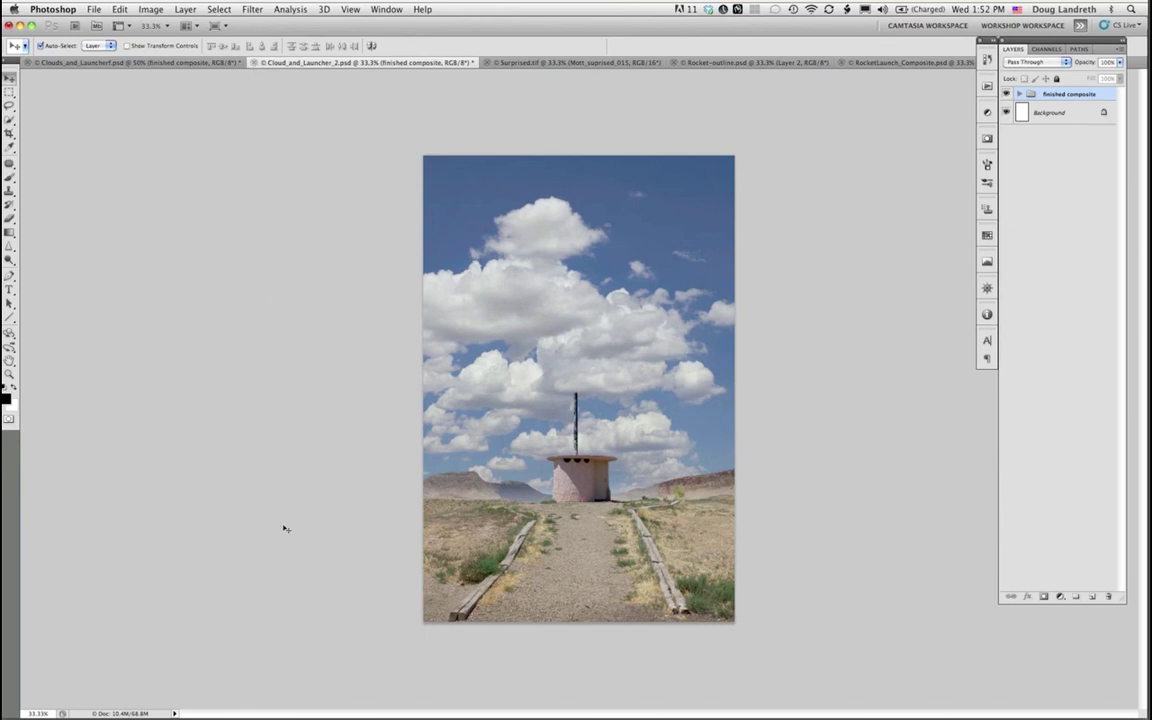
Step: Switch to Lightroom and open the original Composite_Background.psd for editing in Photoshop CS5
key("super+Tab")
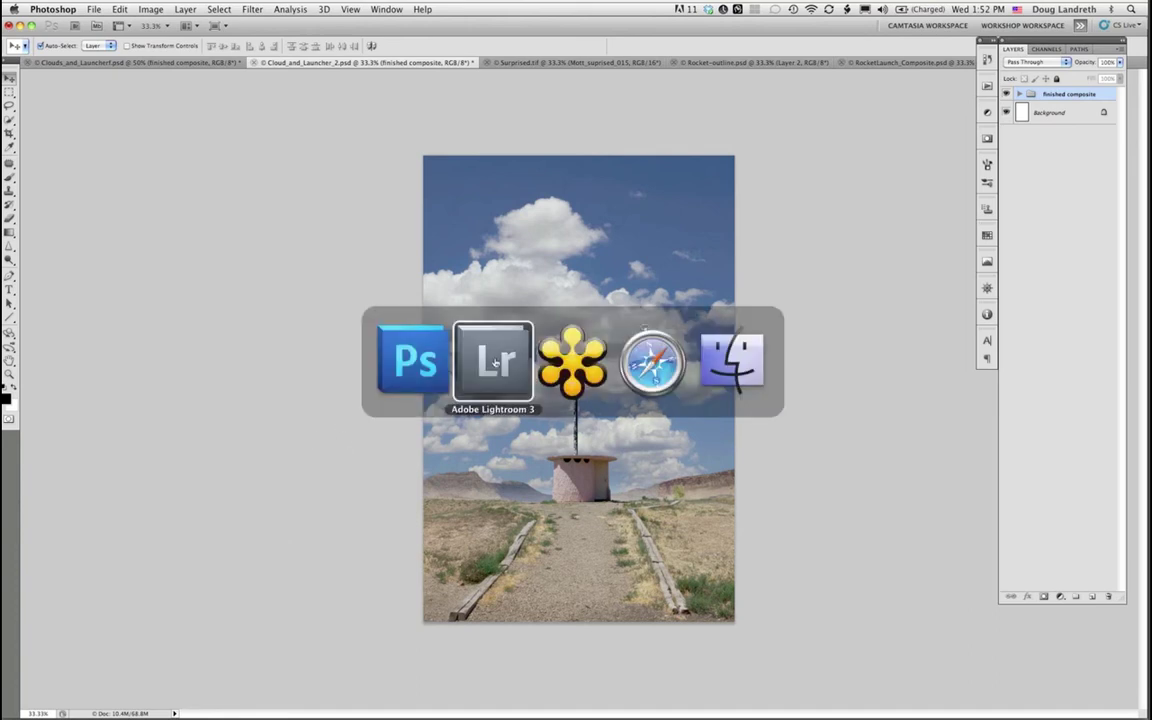
left_click(493, 362)
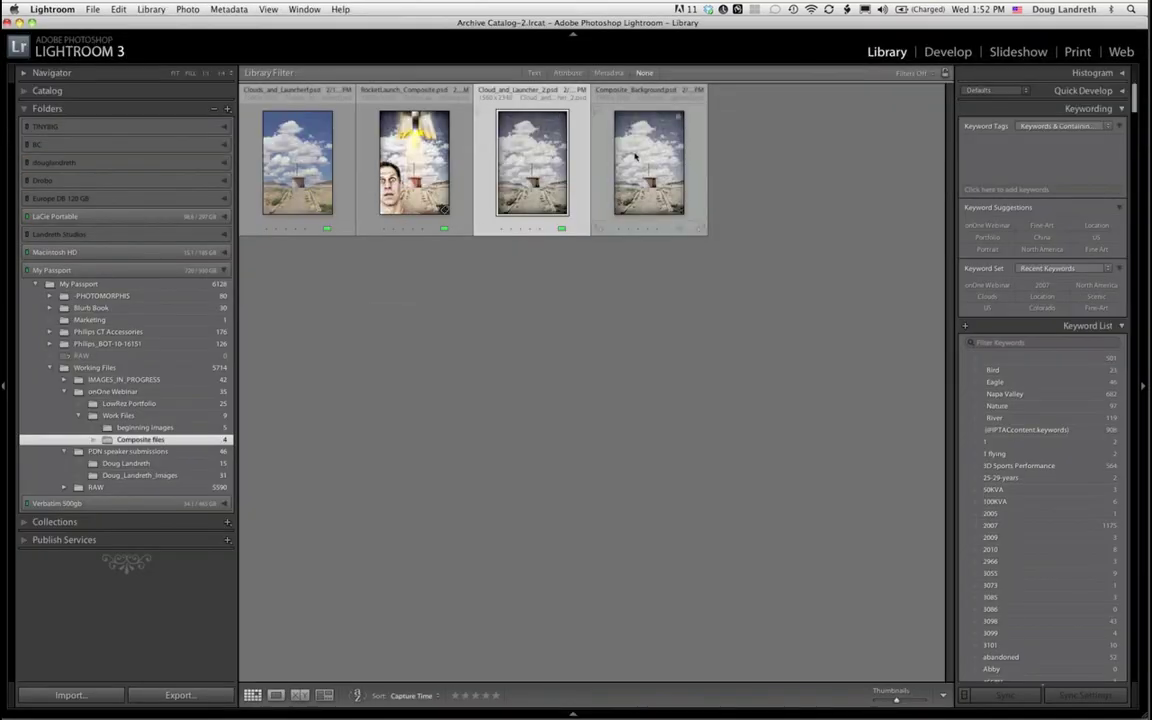
left_click(638, 158)
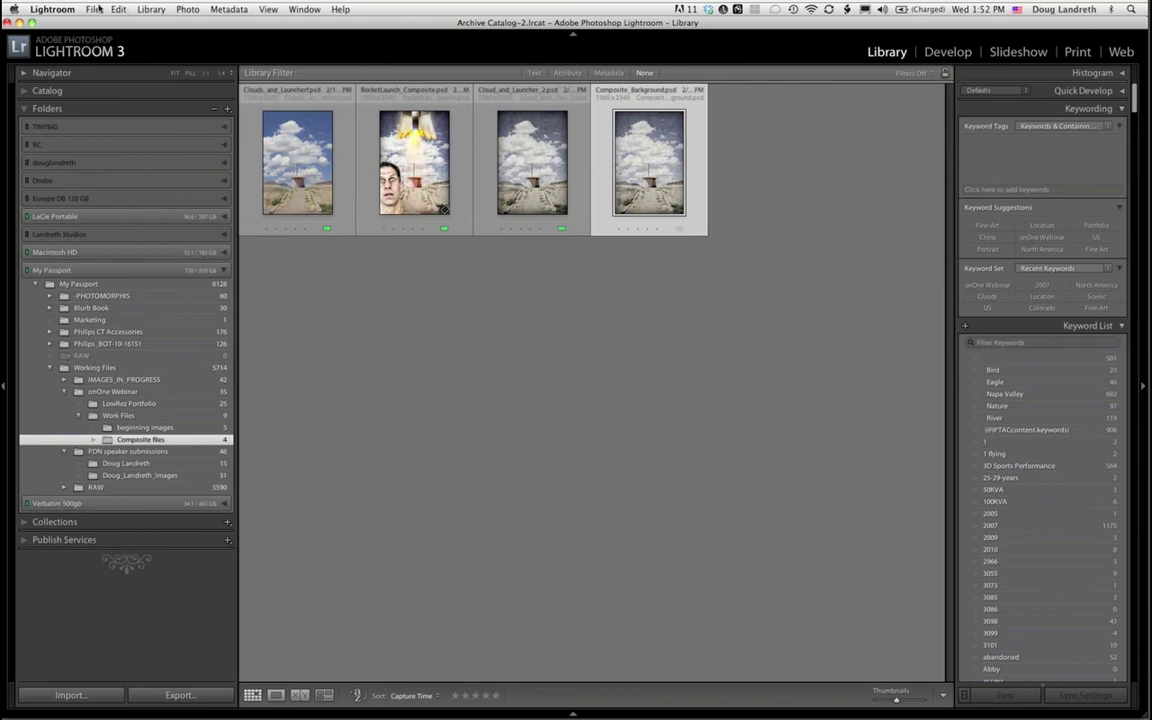
left_click(180, 9)
mouse_move(229, 94)
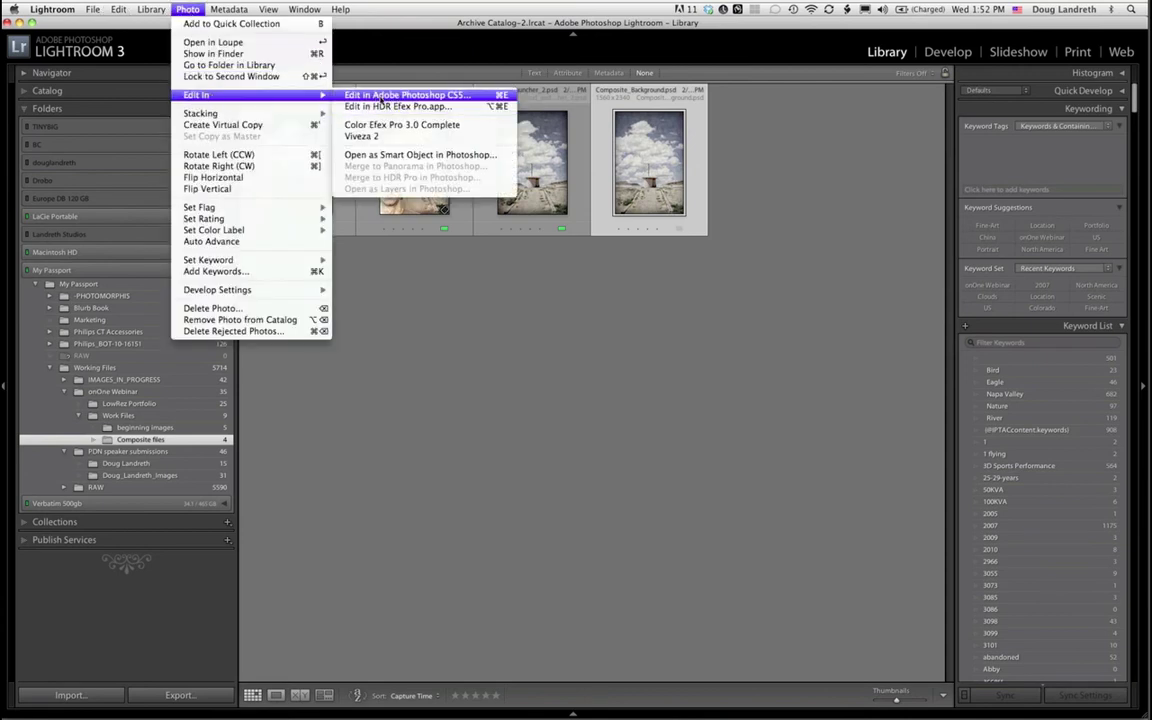
left_click(381, 96)
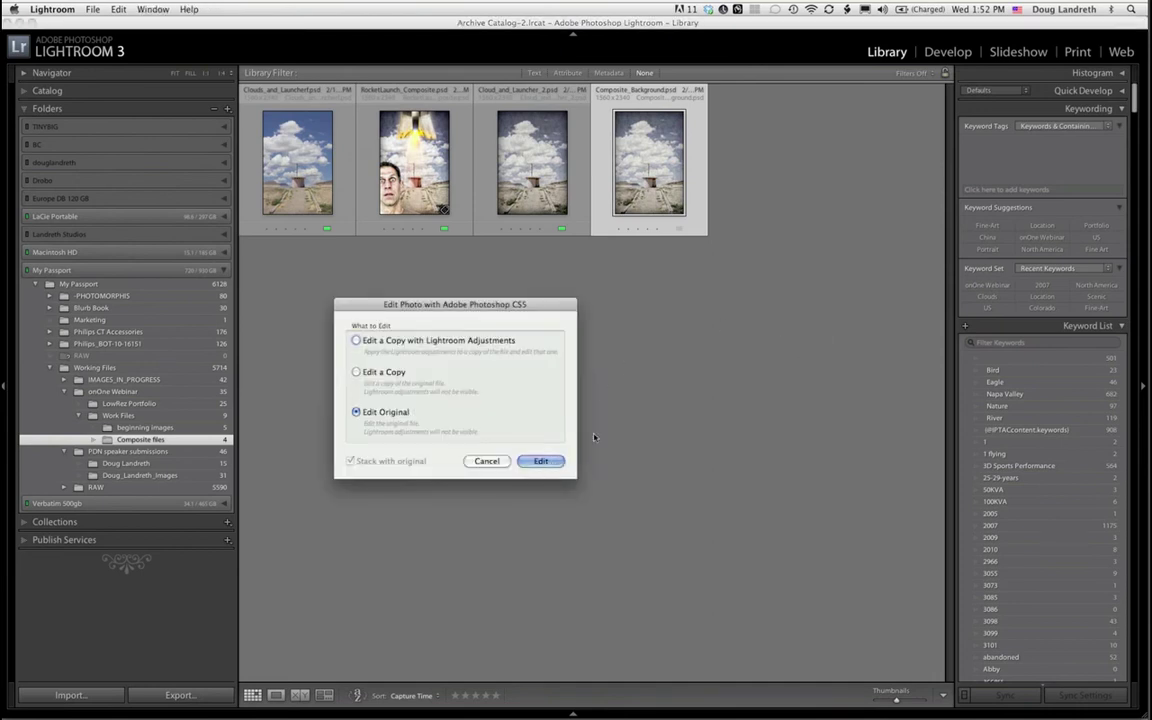
key("Return")
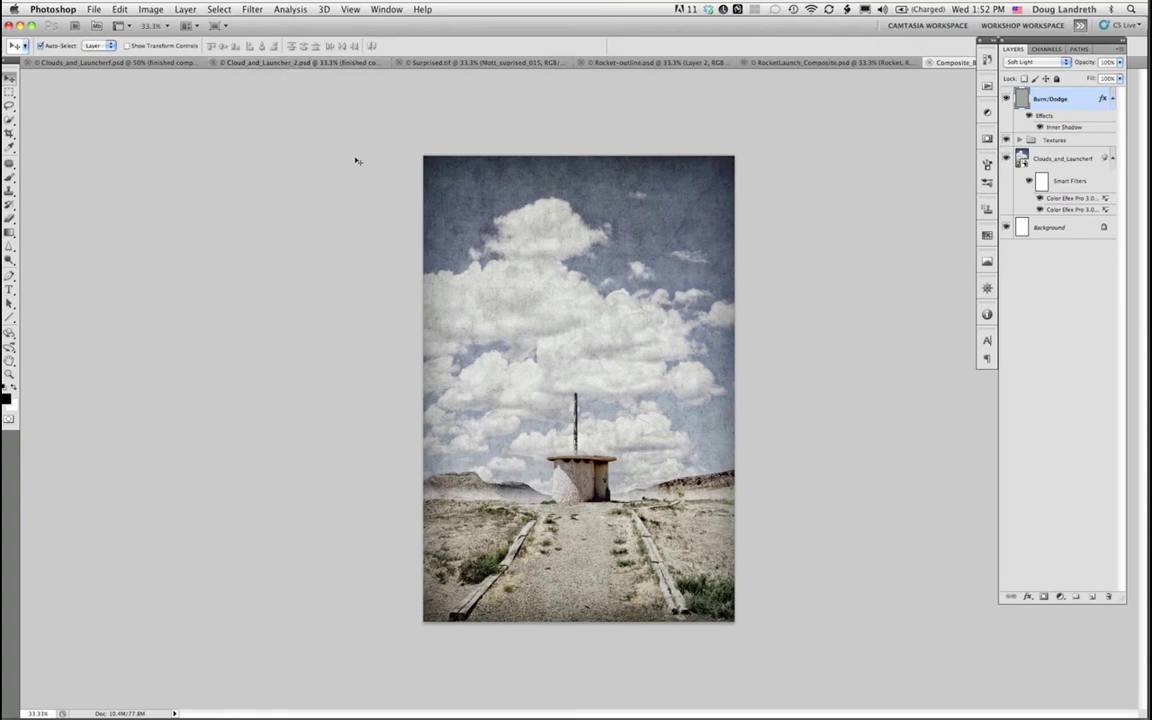
Step: In Cloud_and_Launcher_2.psd, check the layers inside the finished composite group and convert the group to a Smart Object
left_click(290, 63)
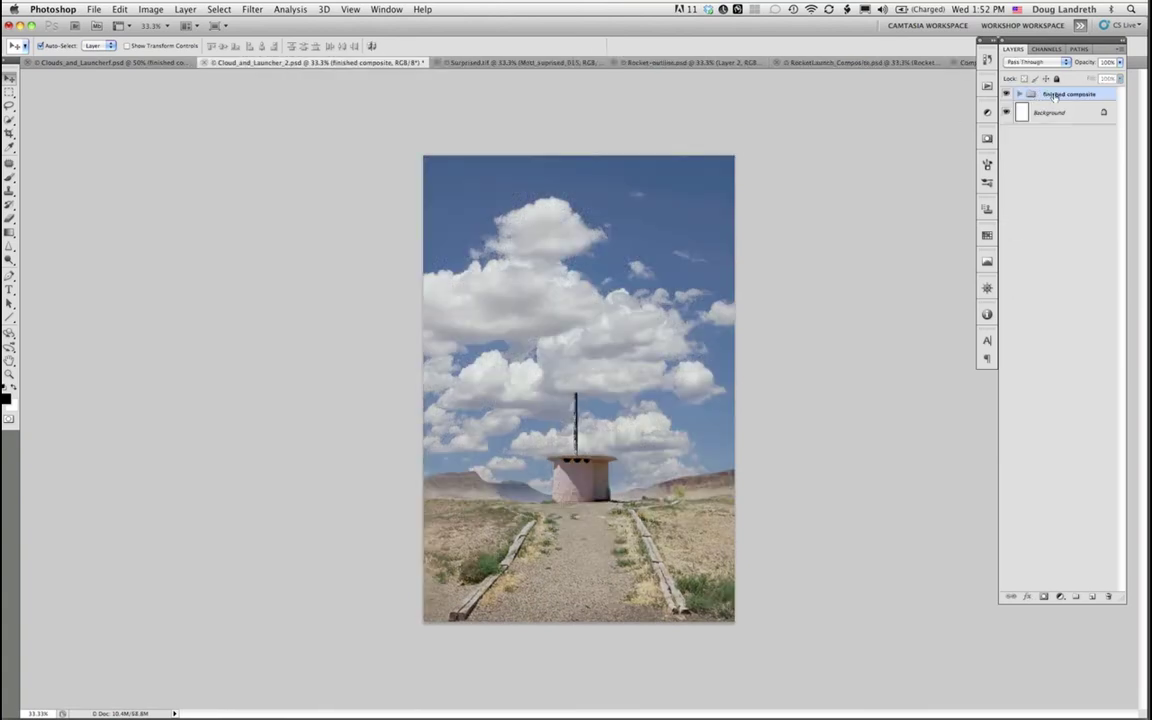
left_click(1021, 95)
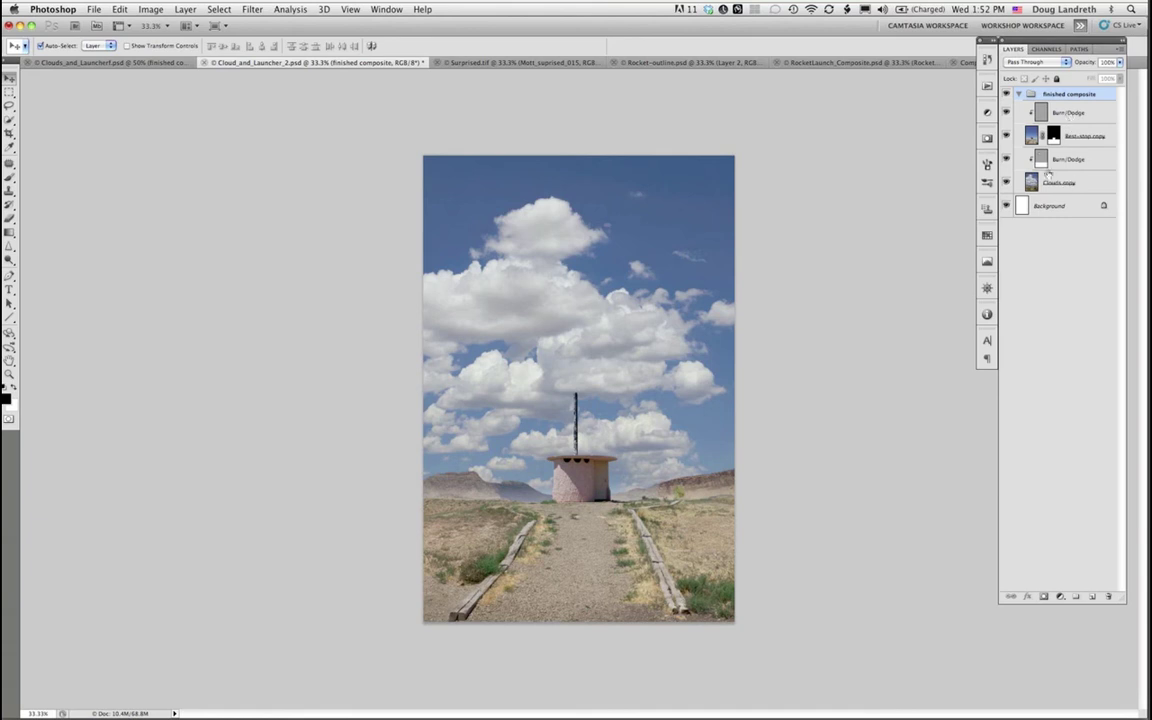
left_click(1020, 95)
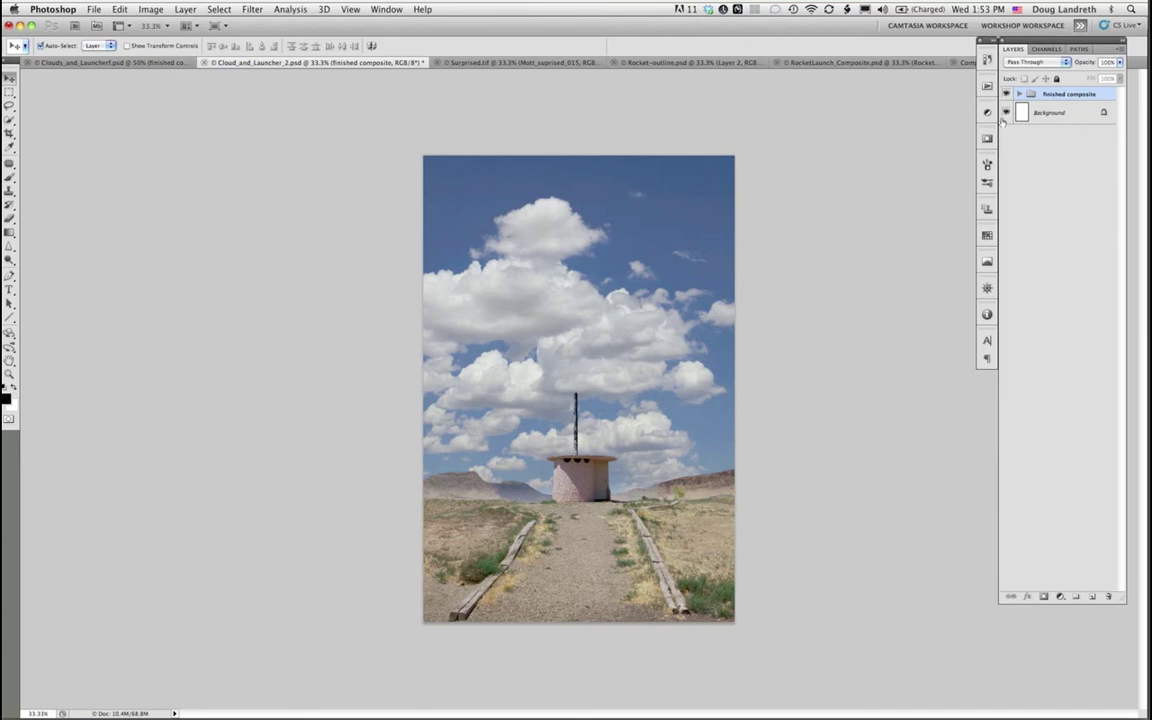
left_click(186, 10)
left_click(186, 11)
left_click(187, 14)
mouse_move(302, 209)
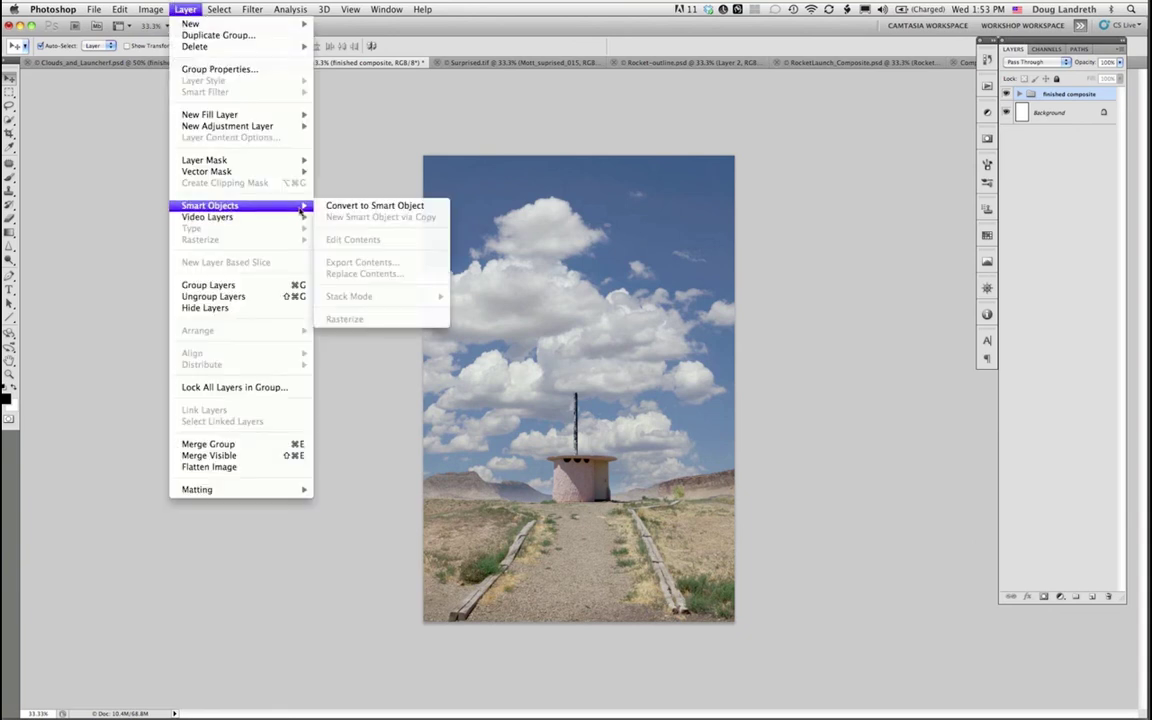
left_click(376, 204)
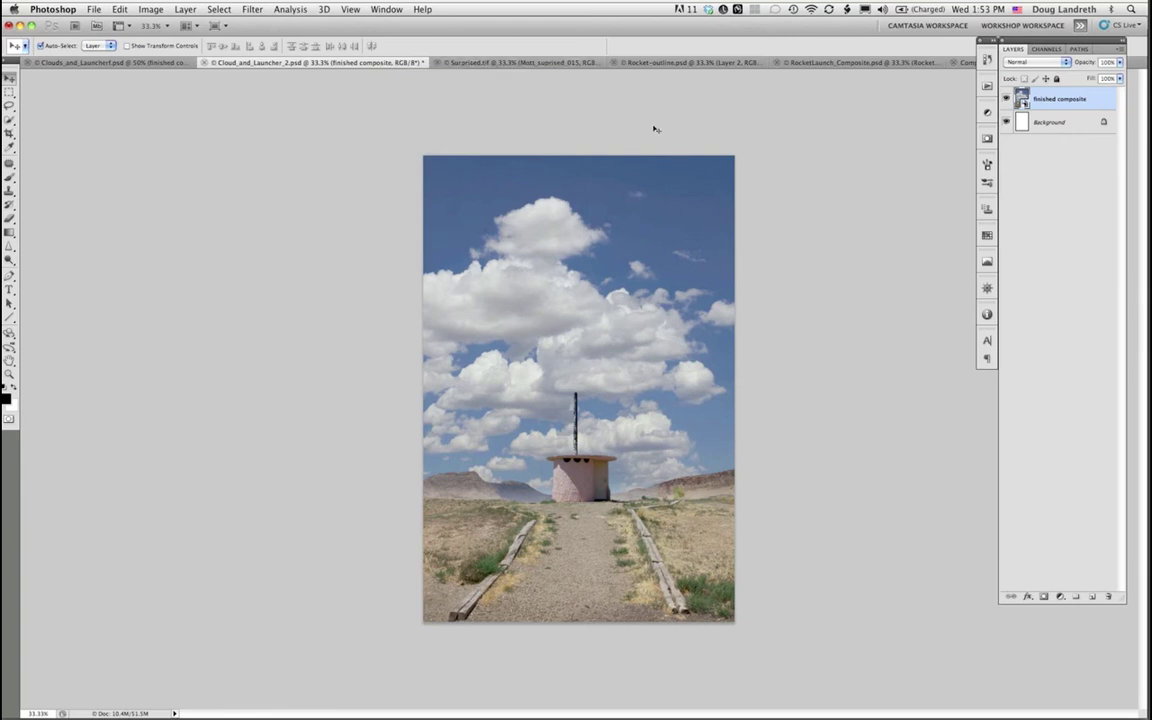
Step: Look through the portrait, launcher and clouds documents and bring Composite_Background.psd to the front
left_click(510, 67)
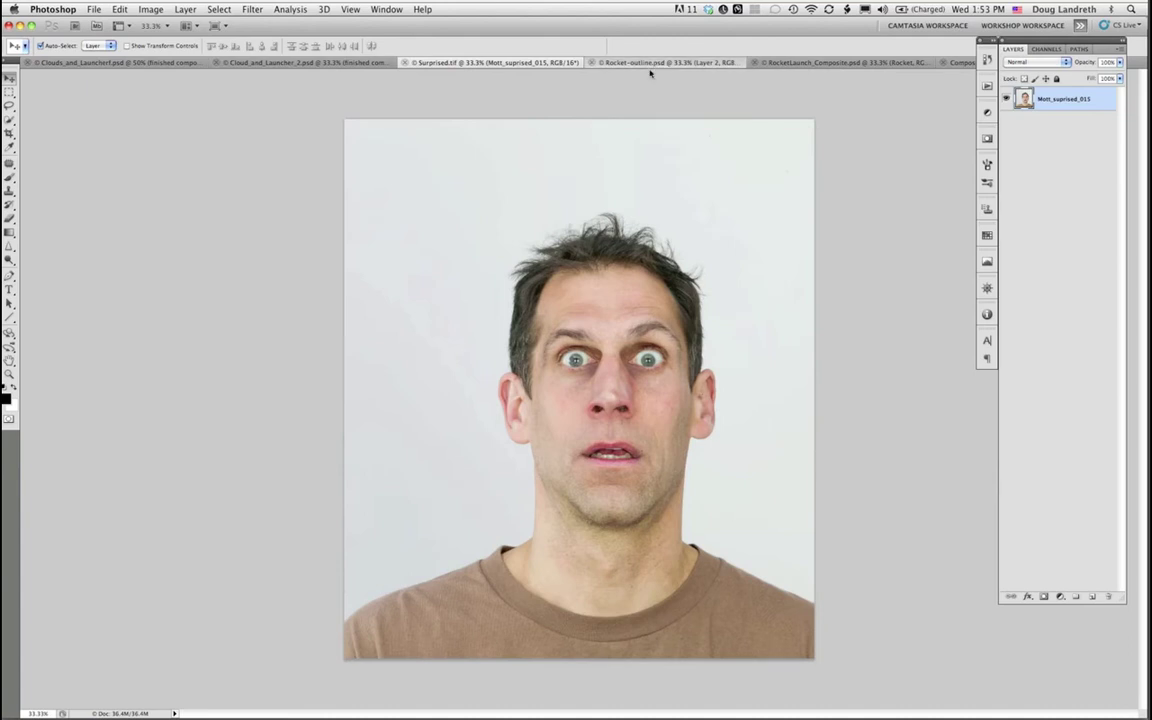
left_click(650, 70)
left_click(255, 64)
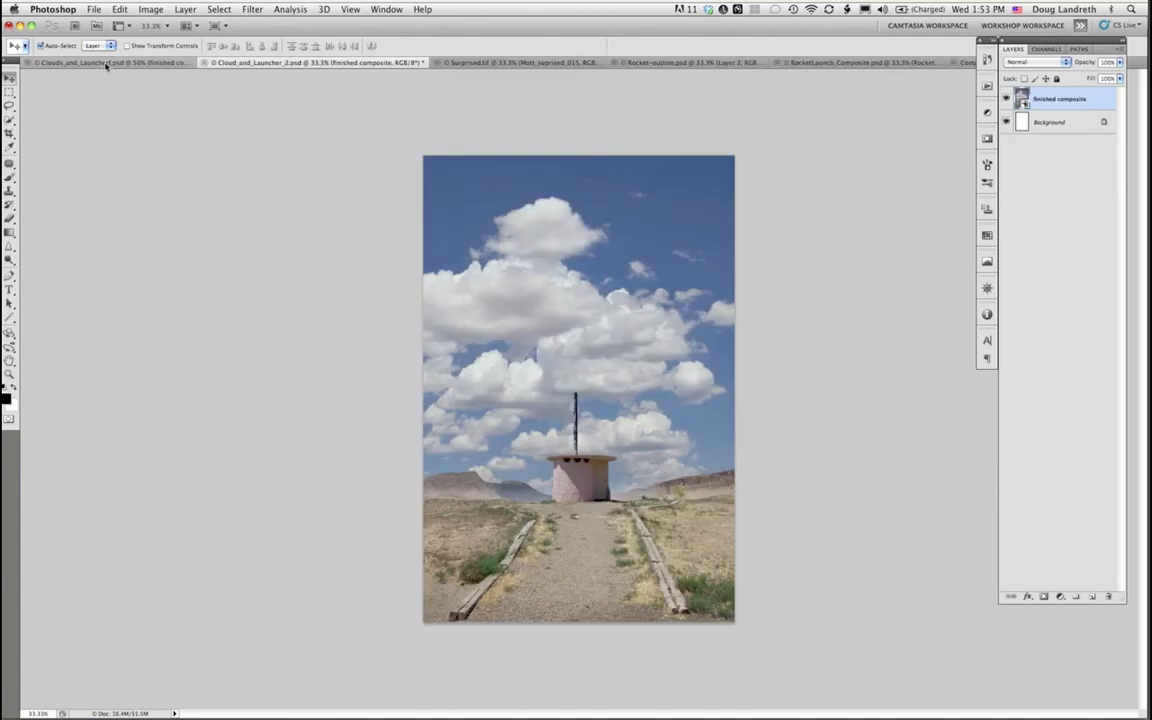
left_click(108, 64)
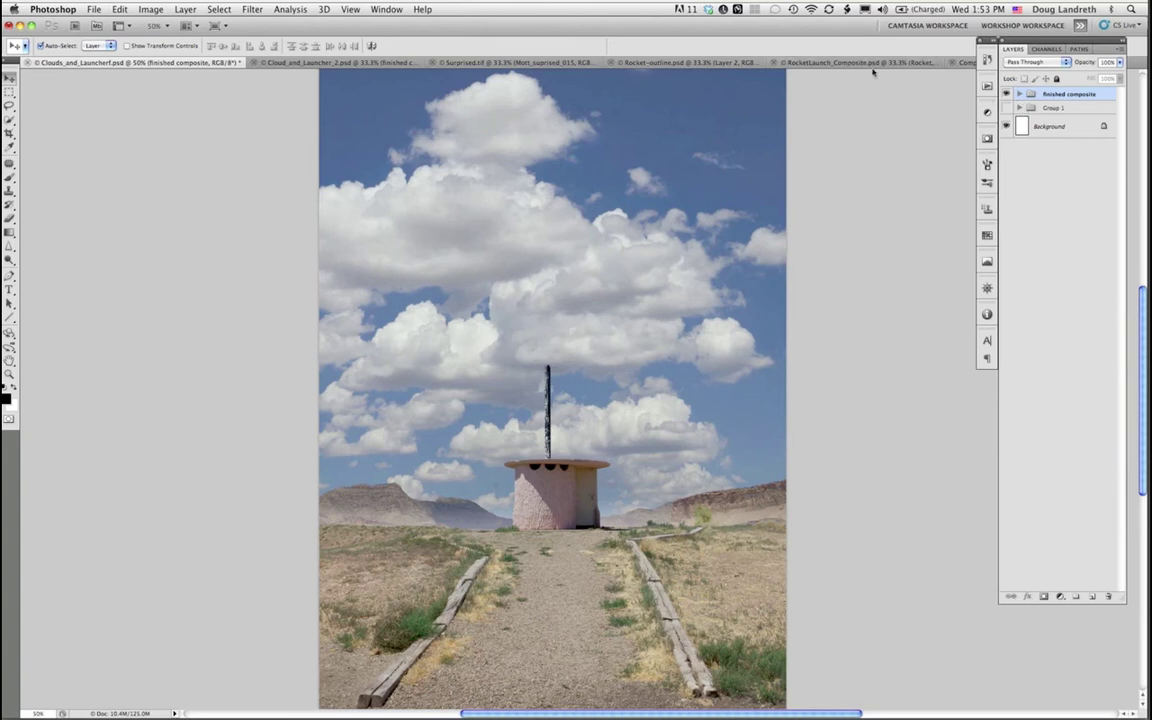
left_click(962, 63)
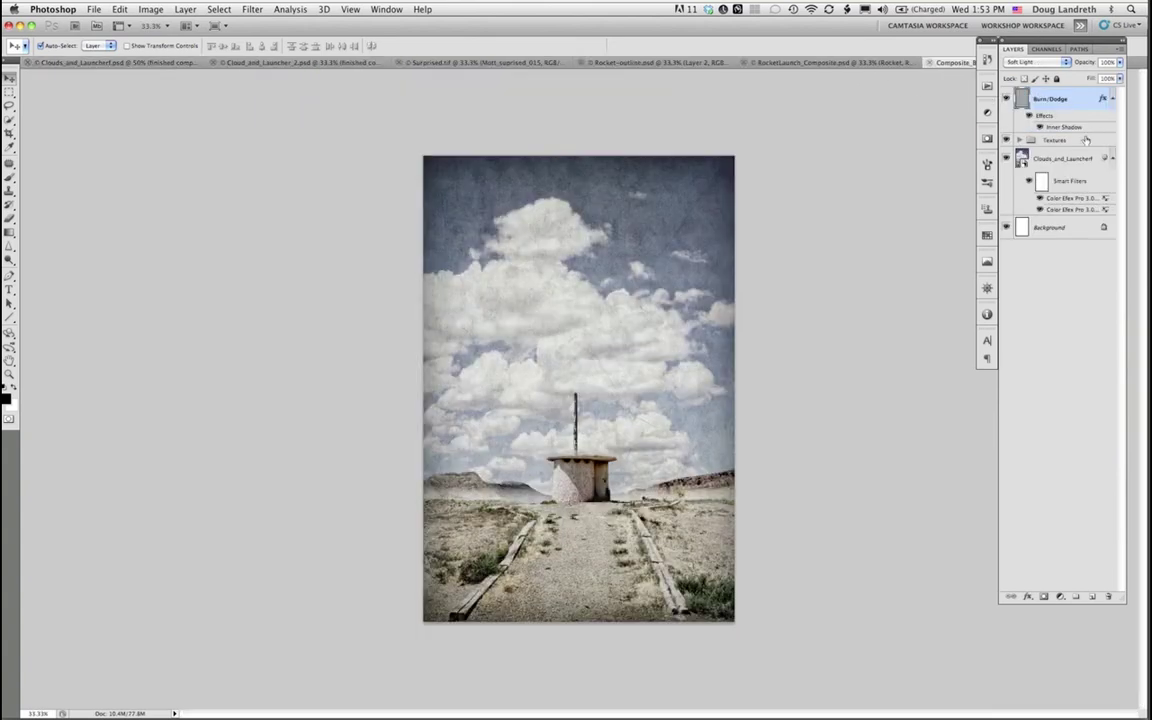
Step: Hide the Burn/Dodge layer, Textures group and smart filters, and try scaling the Clouds_and_Launcherf Smart Object to about 58%
left_click(1007, 140)
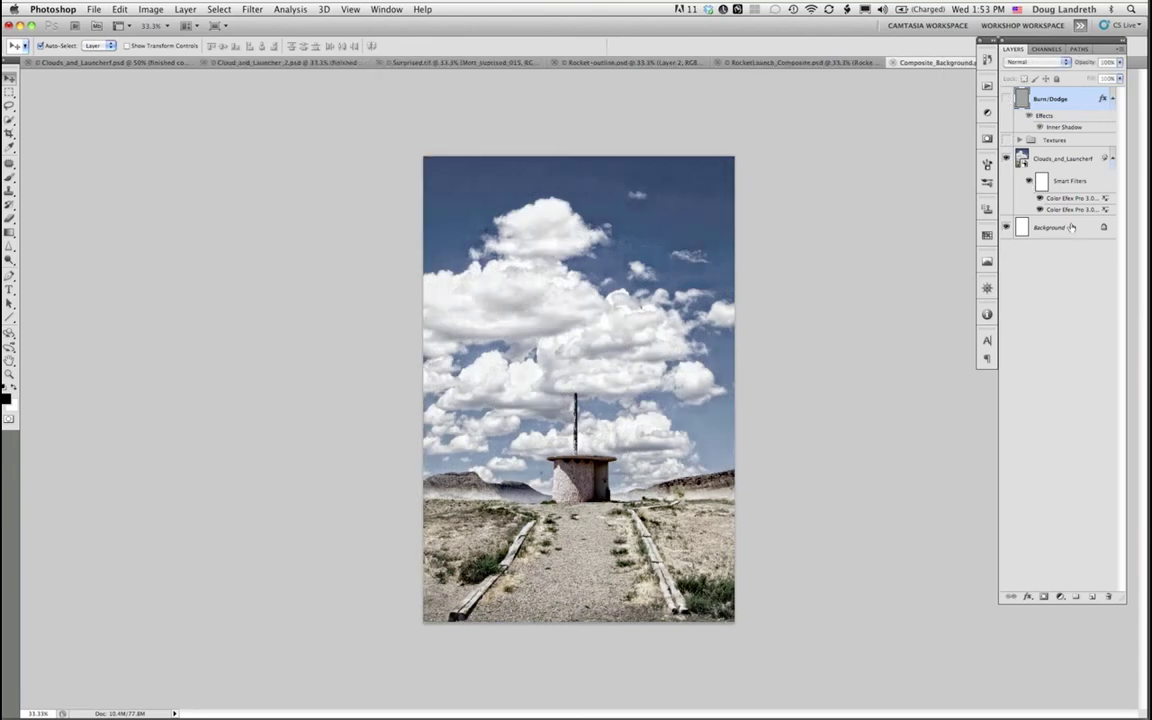
left_click(1029, 180)
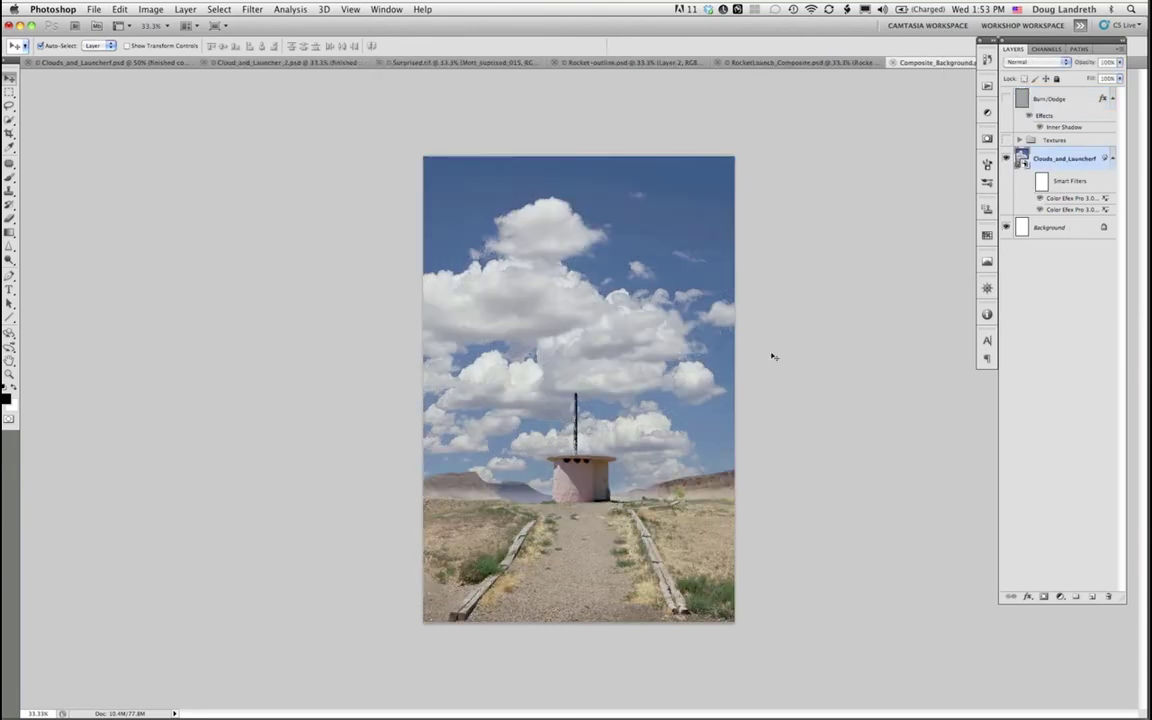
key("super+t")
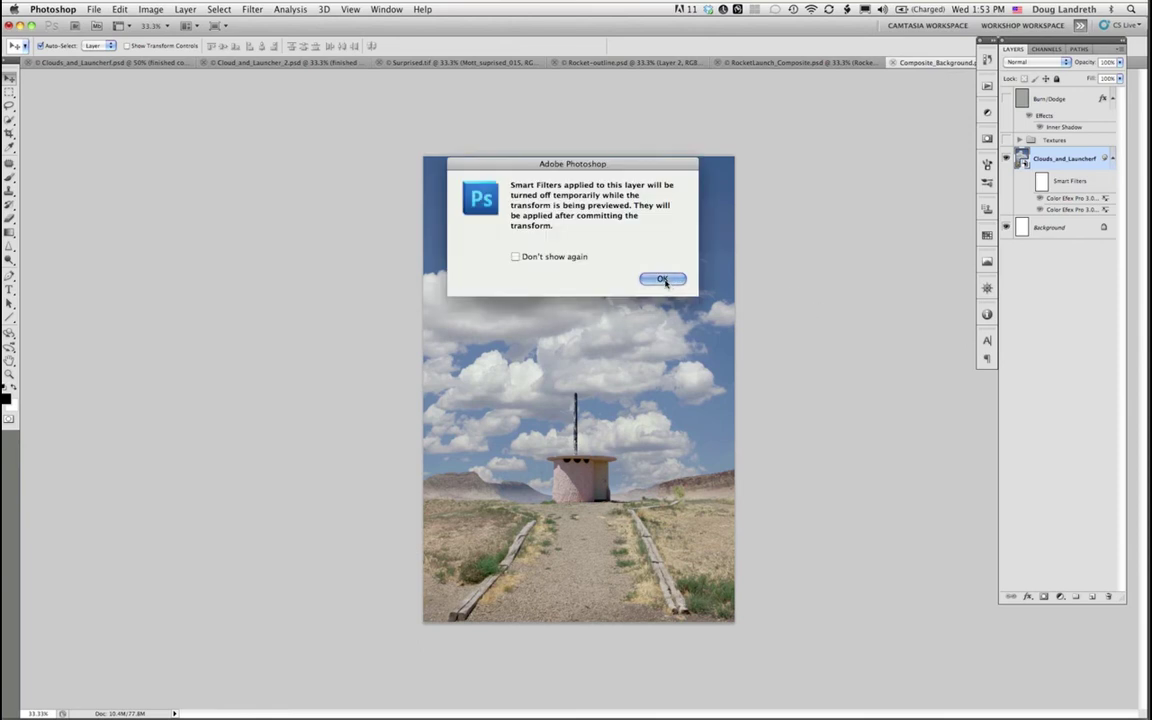
left_click(662, 279)
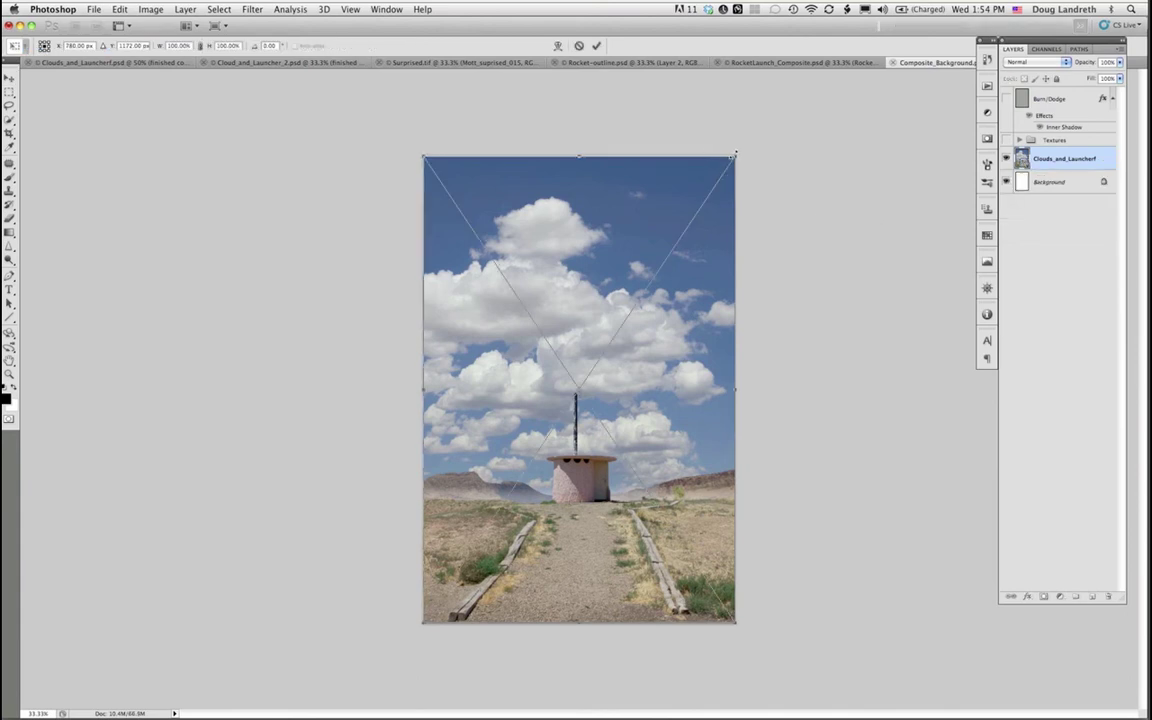
left_click_drag(735, 156, 670, 256)
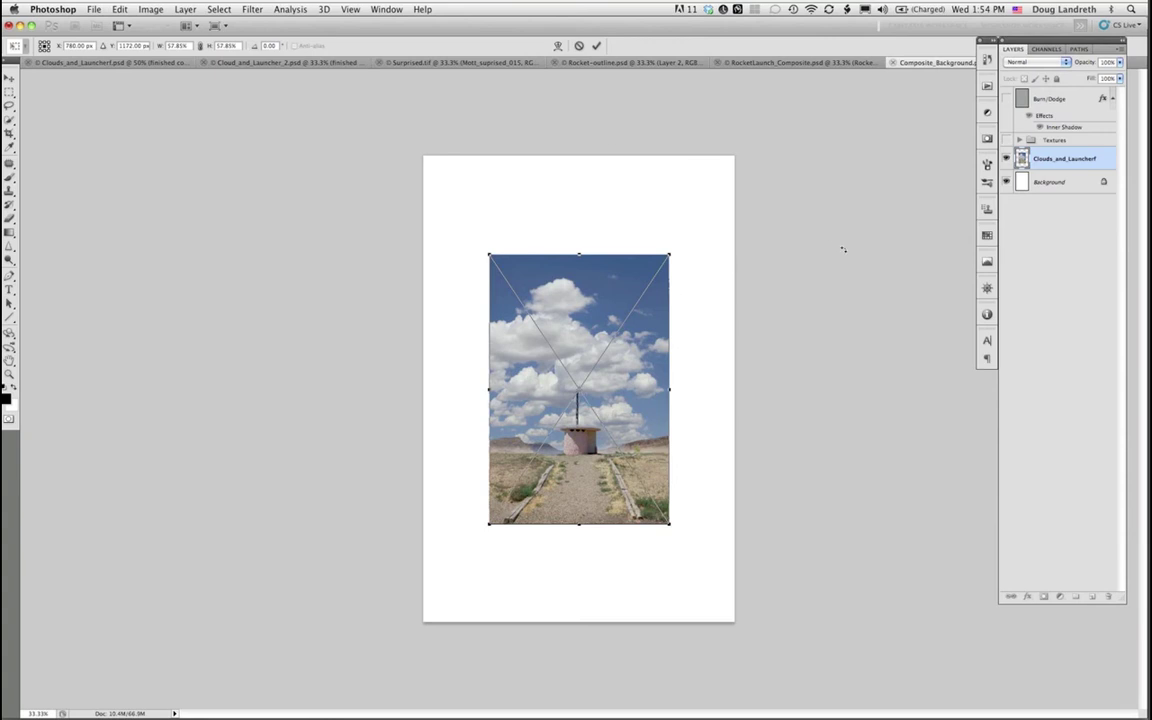
key("Escape")
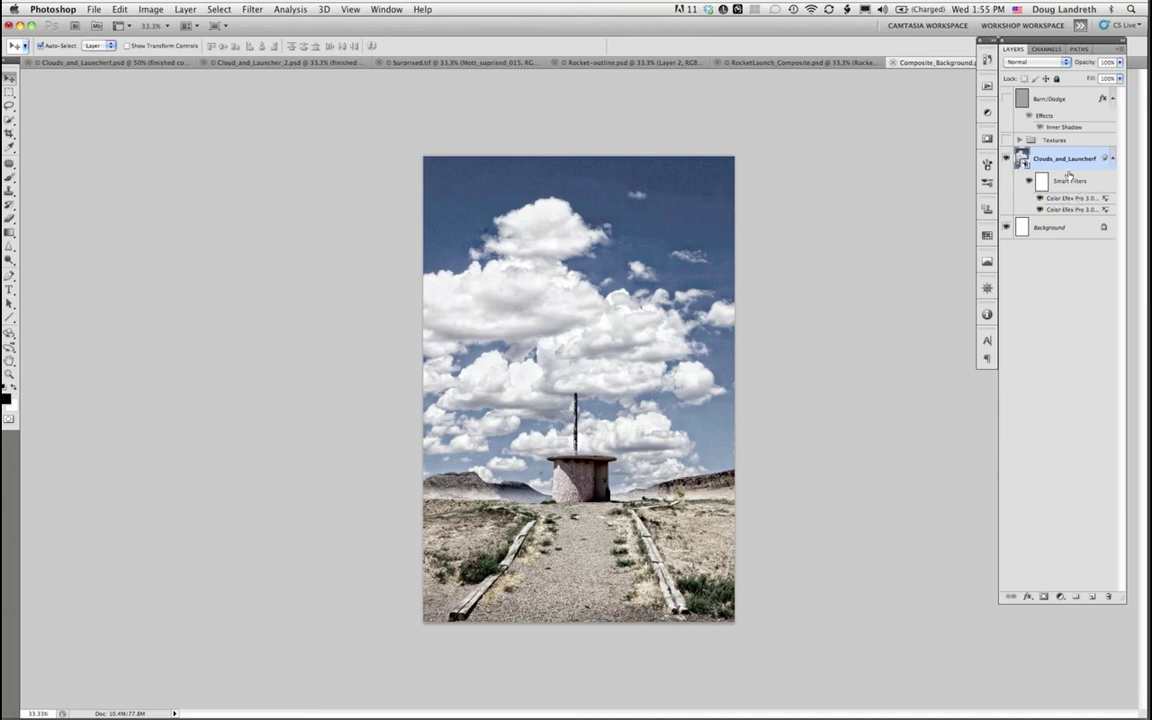
Step: Show the Textures group and the Burn/Dodge layer again in Composite_Background.psd
left_click(1006, 140)
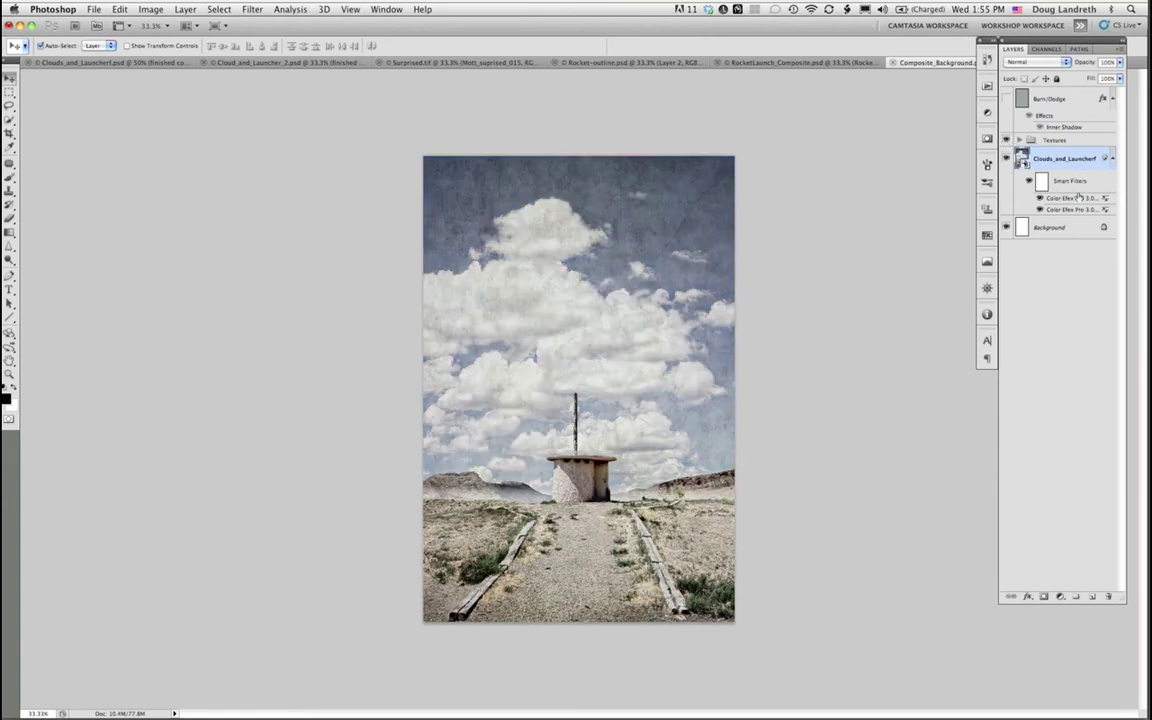
left_click(1007, 100)
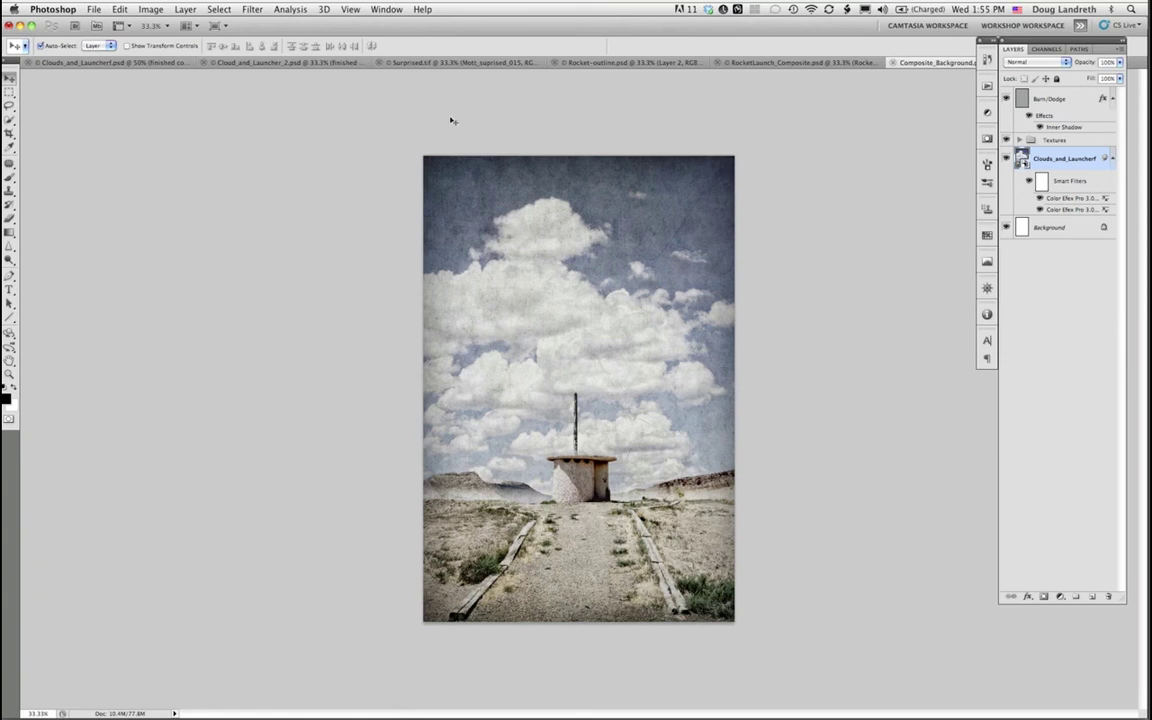
Step: Review Cloud_and_Launcher_2.psd, Clouds_and_Launcherf.psd and Composite_Background.psd, and return to the portrait in Surprised.tif
left_click(392, 63)
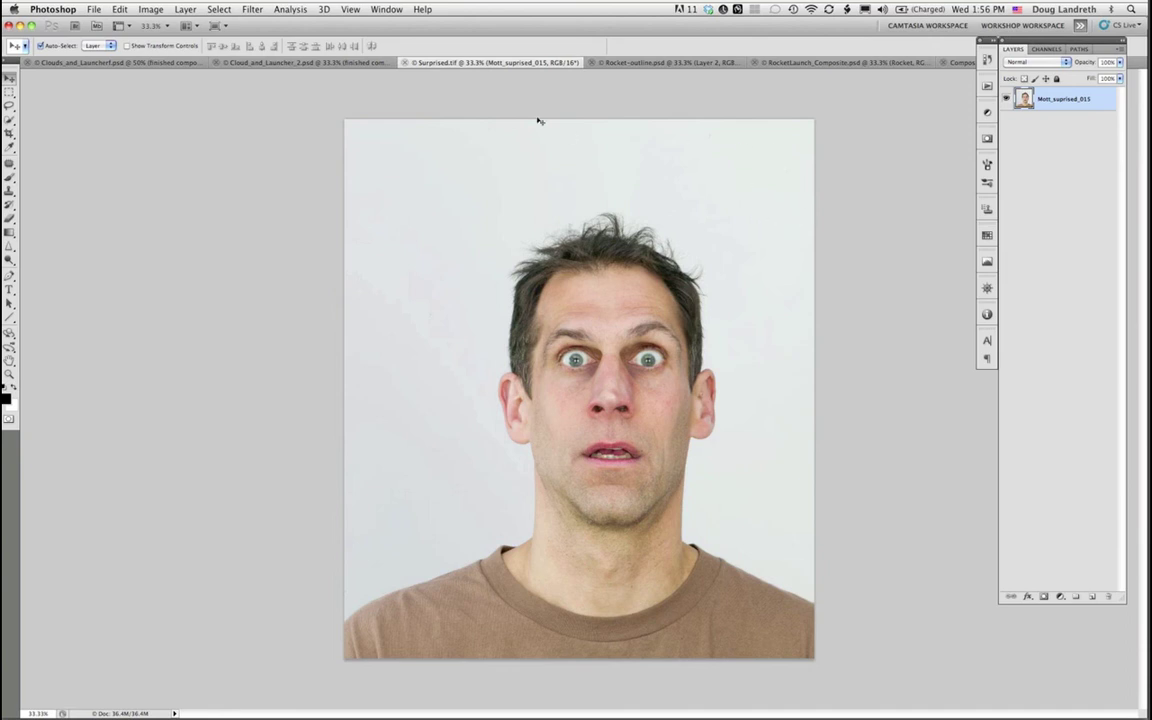
left_click(267, 64)
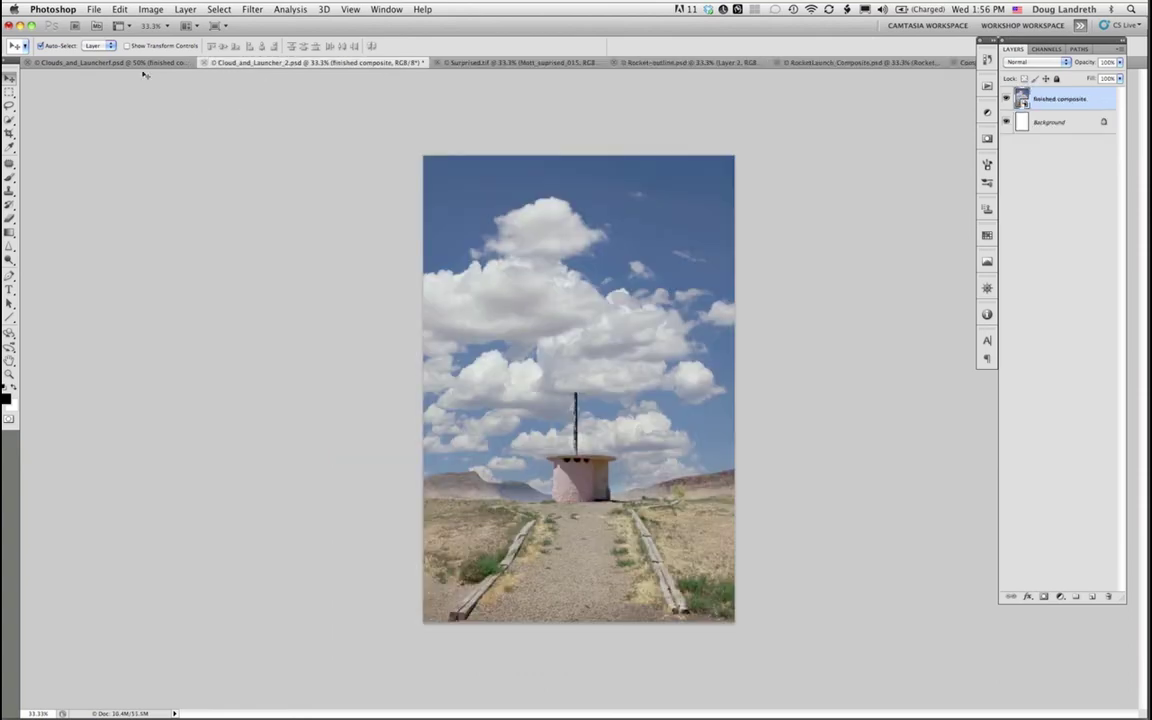
left_click(104, 63)
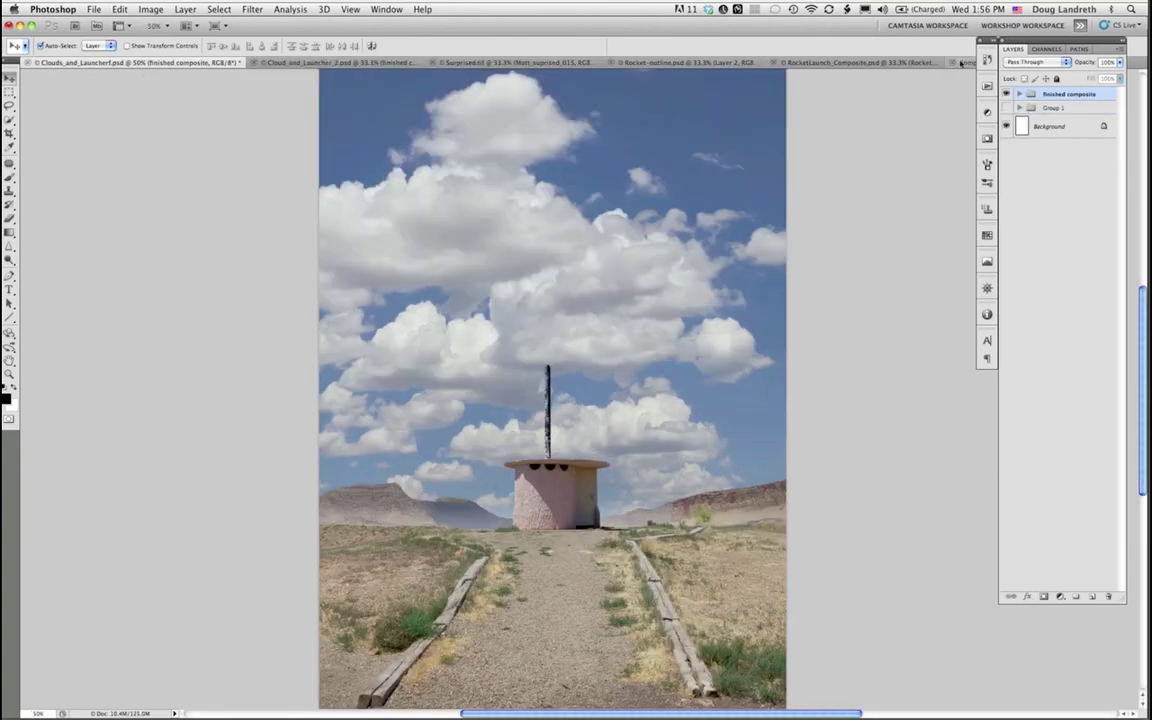
left_click(870, 62)
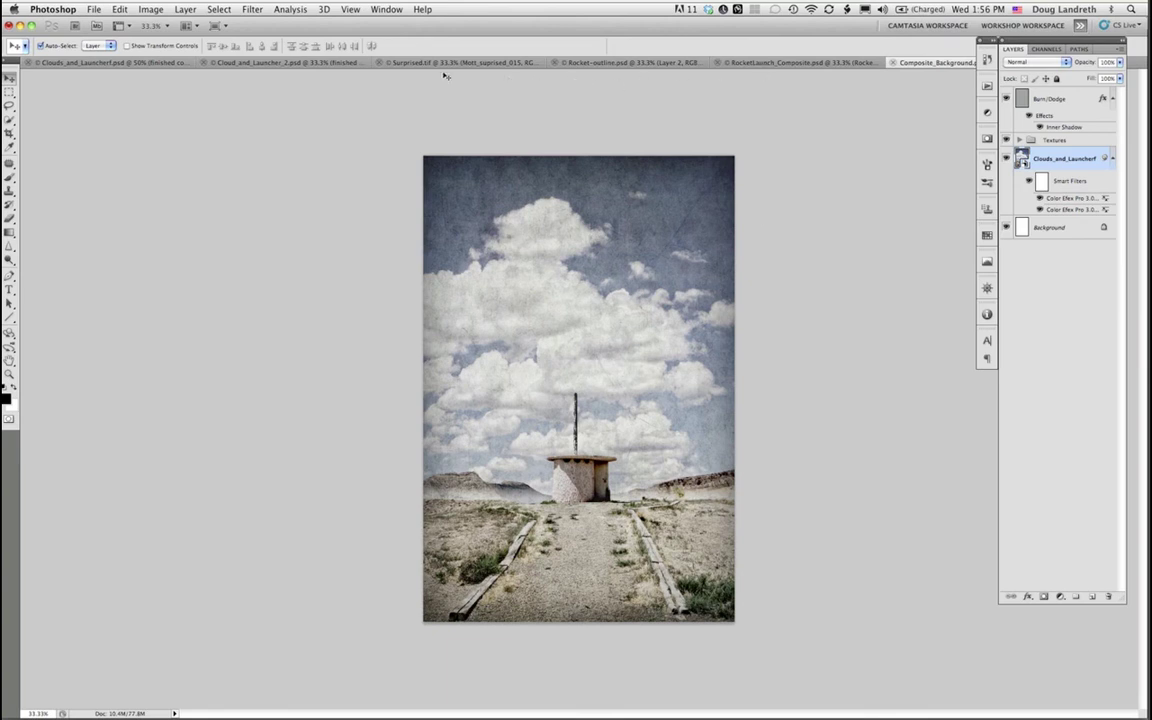
left_click(413, 63)
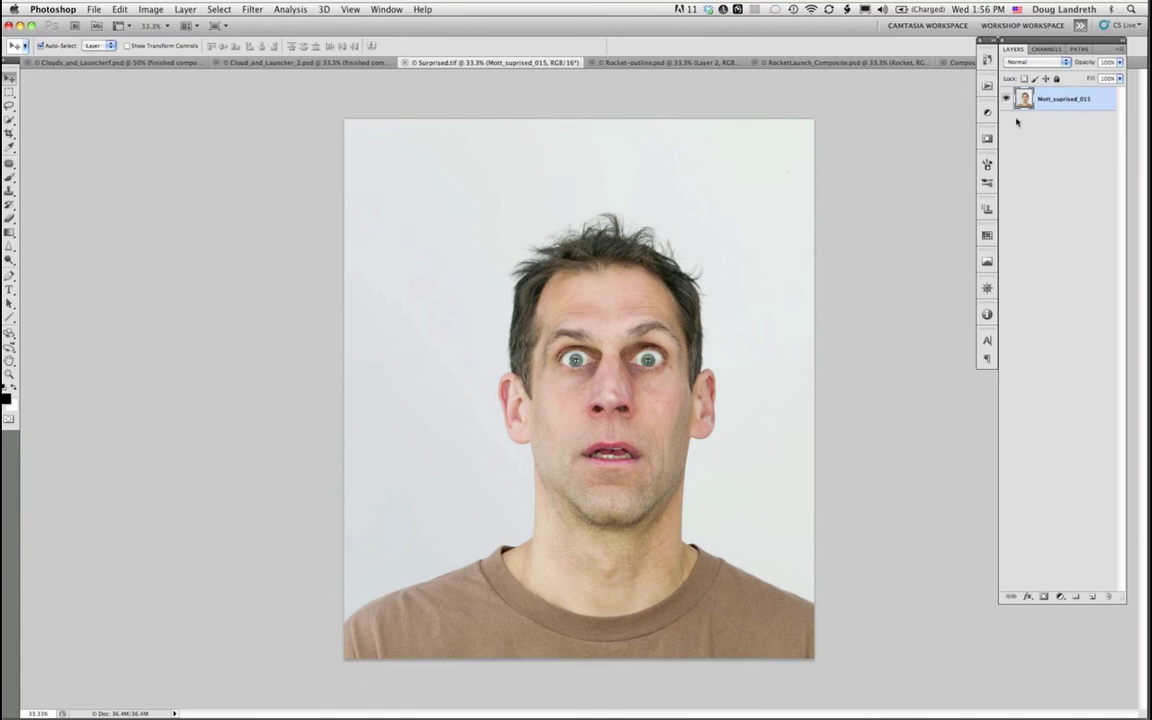
Step: Duplicate the portrait layer from Surprised.tif into the Clouds_and_Launcherf.psd document, keeping its layer name
left_click(1121, 50)
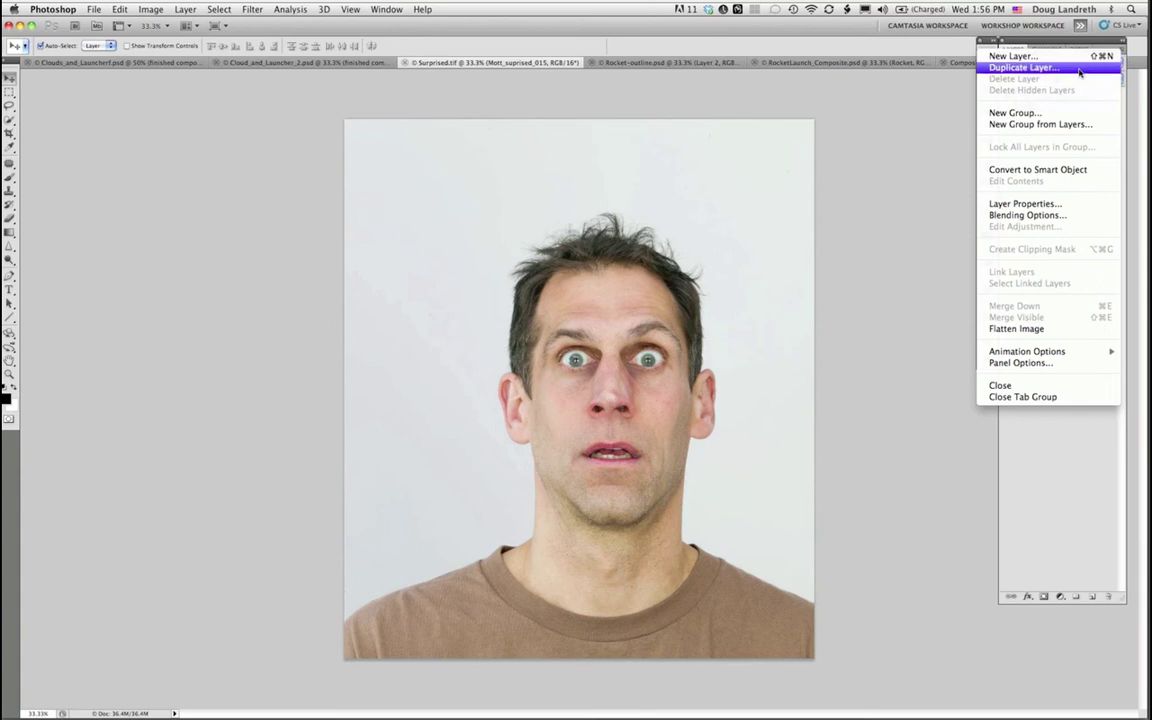
left_click(1079, 70)
left_click(302, 253)
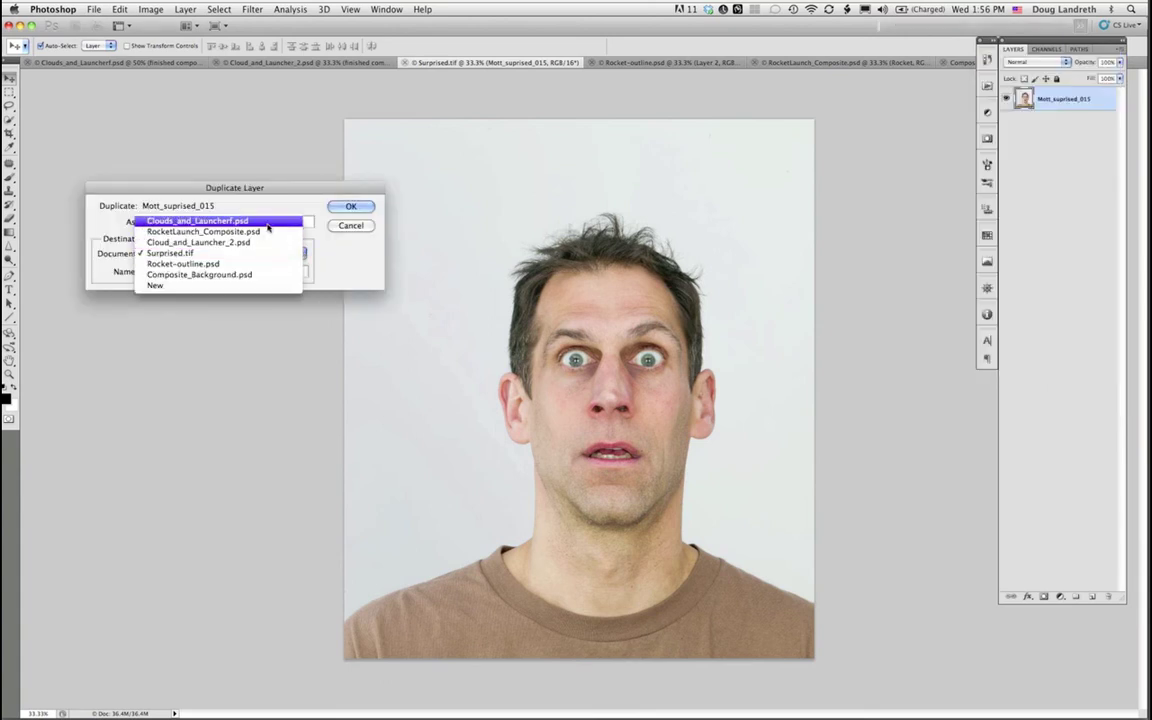
left_click(265, 221)
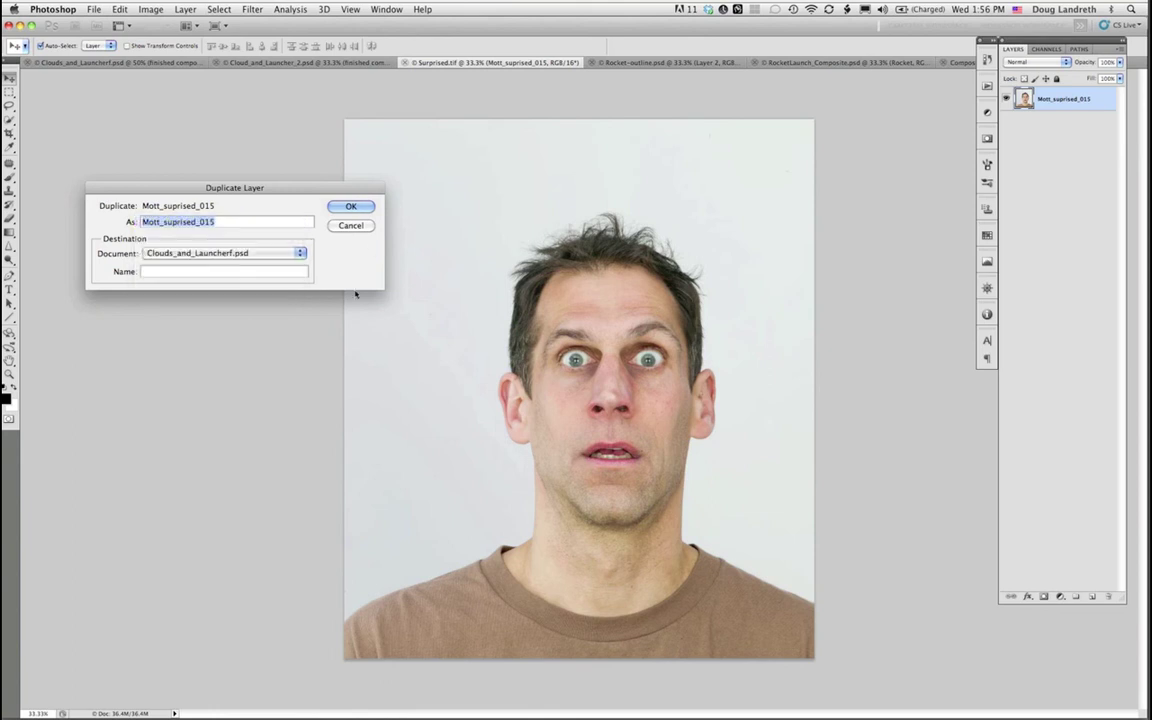
left_click(341, 211)
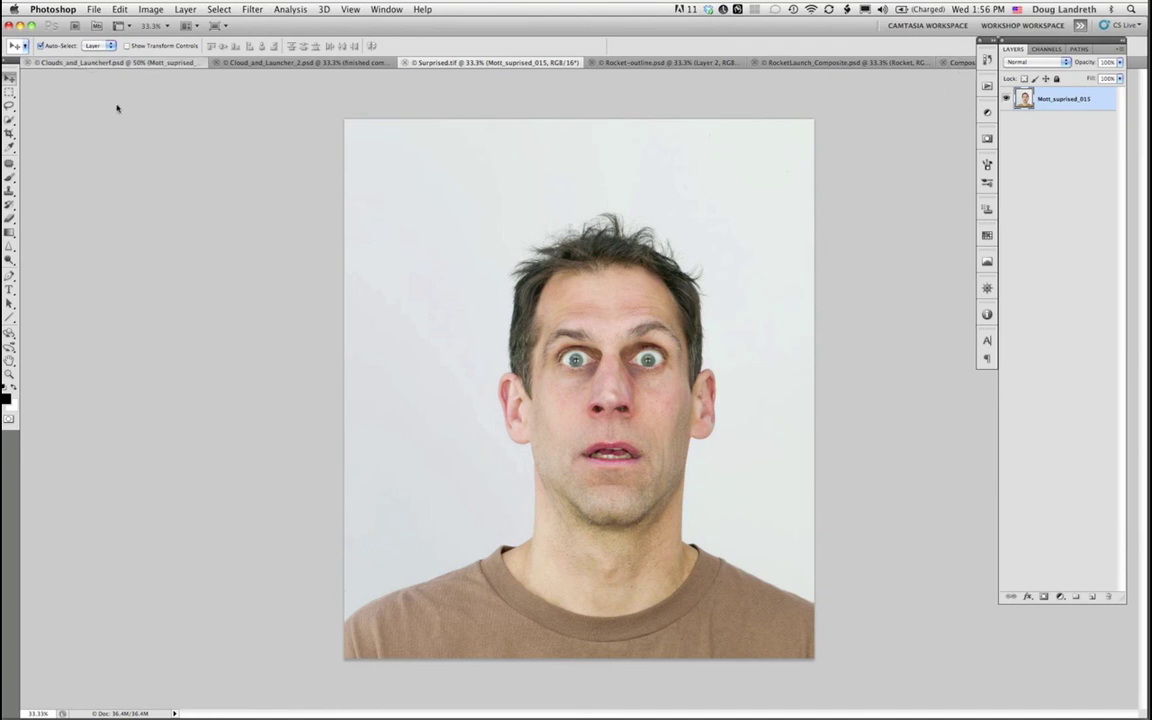
Step: Bring Clouds_and_Launcherf.psd to the front to check the duplicated portrait layer, and leave the document open
left_click(112, 62)
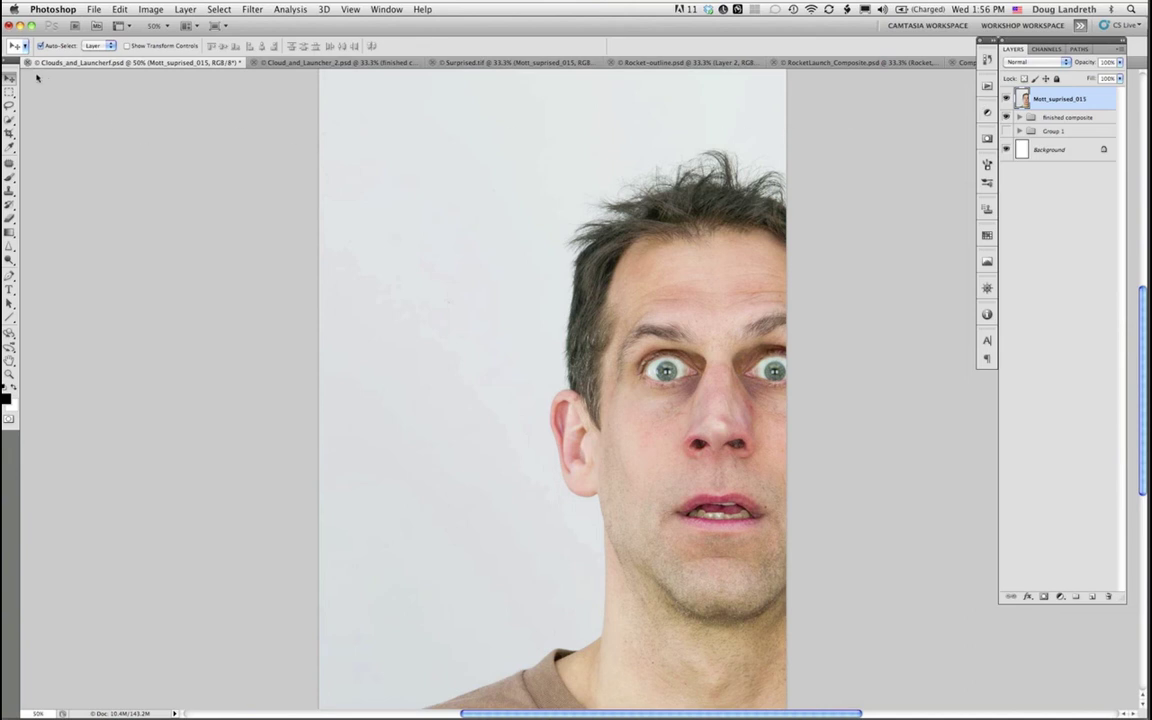
key("super+w")
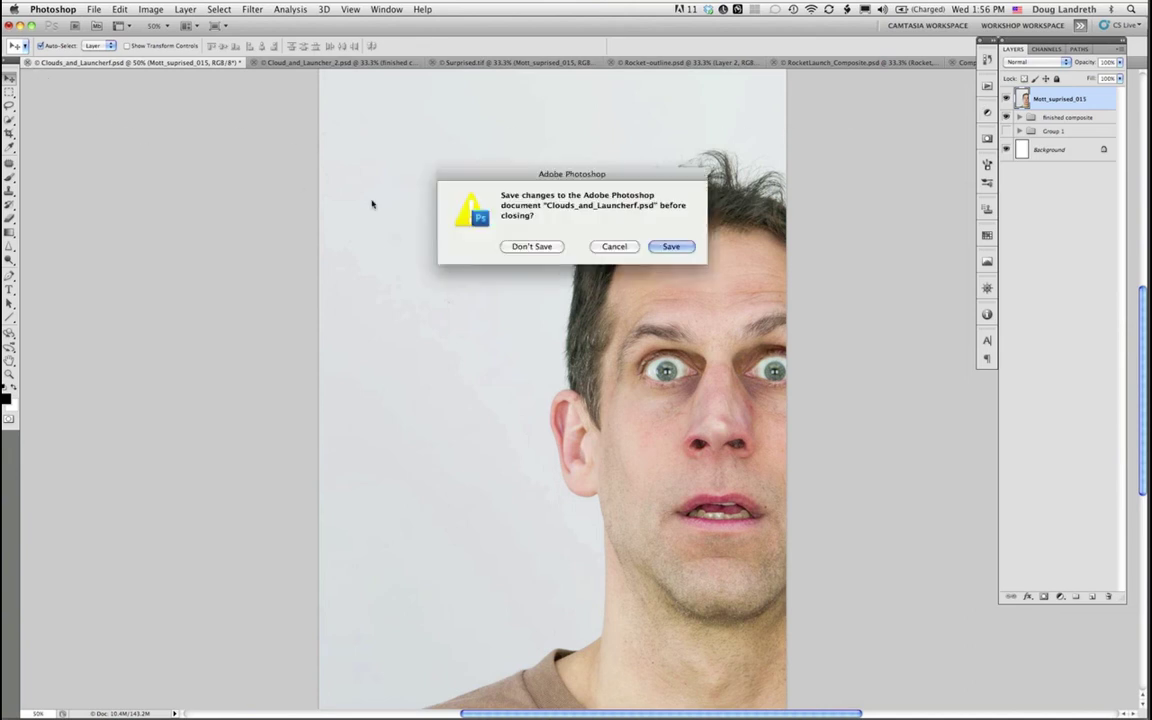
left_click(612, 247)
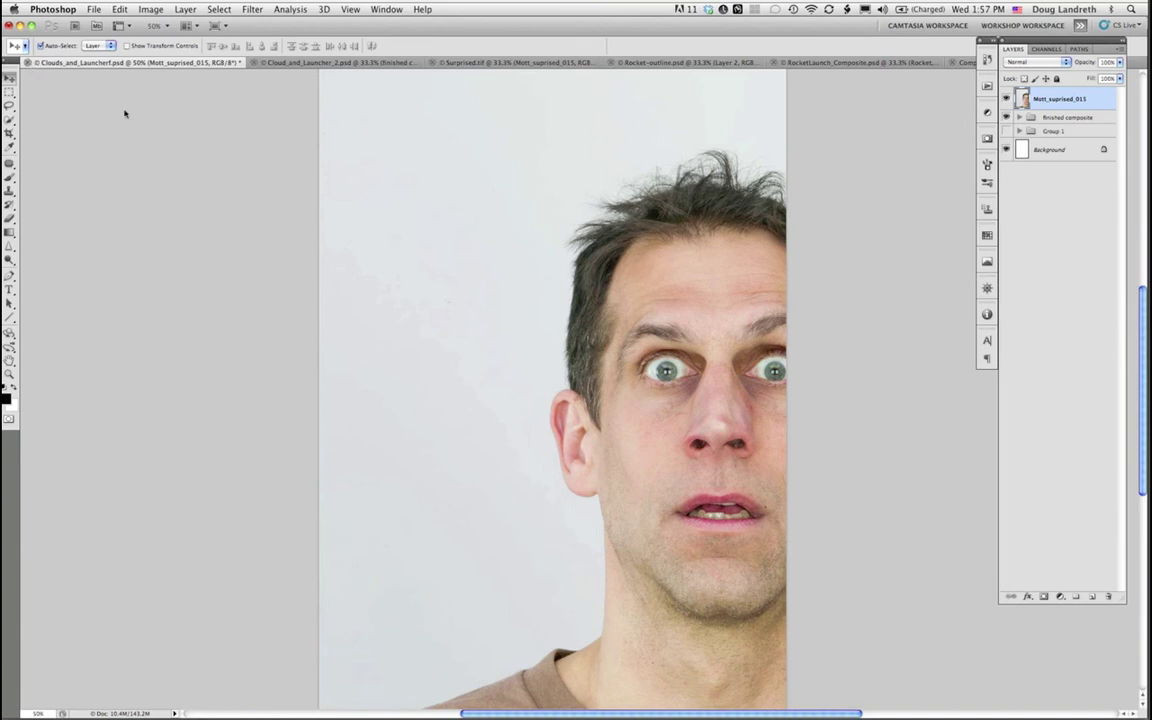
Step: Close Clouds_and_Launcherf.psd without saving its changes and check the layers in Composite_Background.psd
key("super+w")
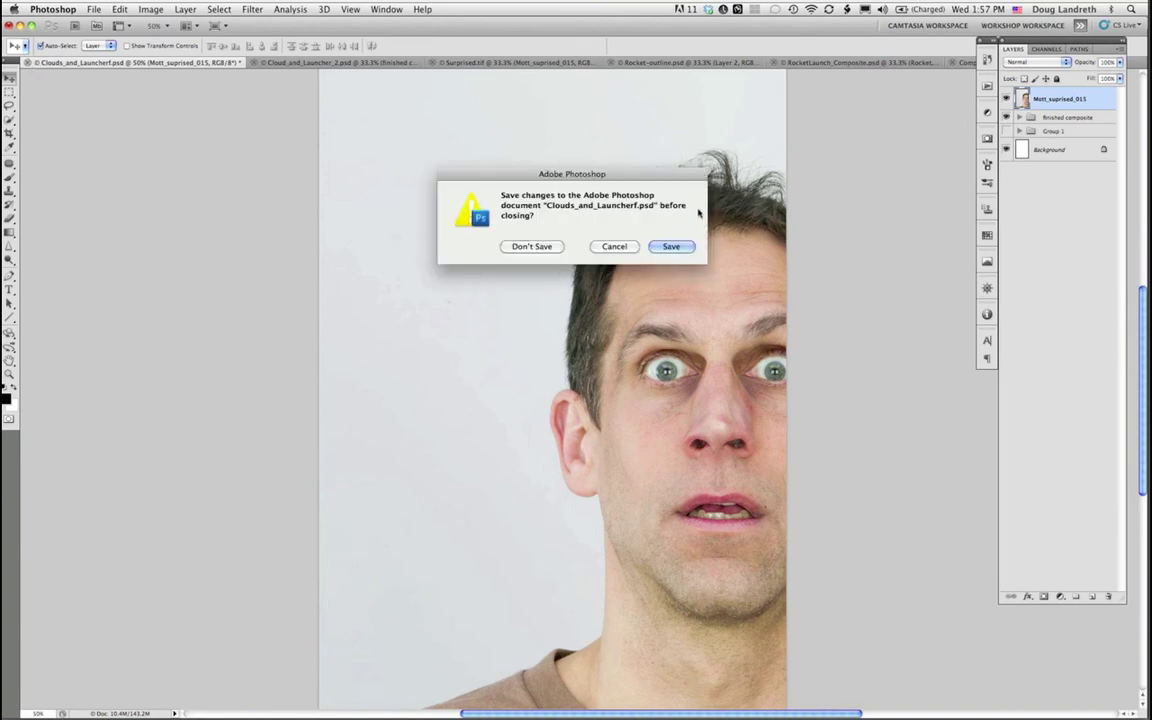
left_click(532, 246)
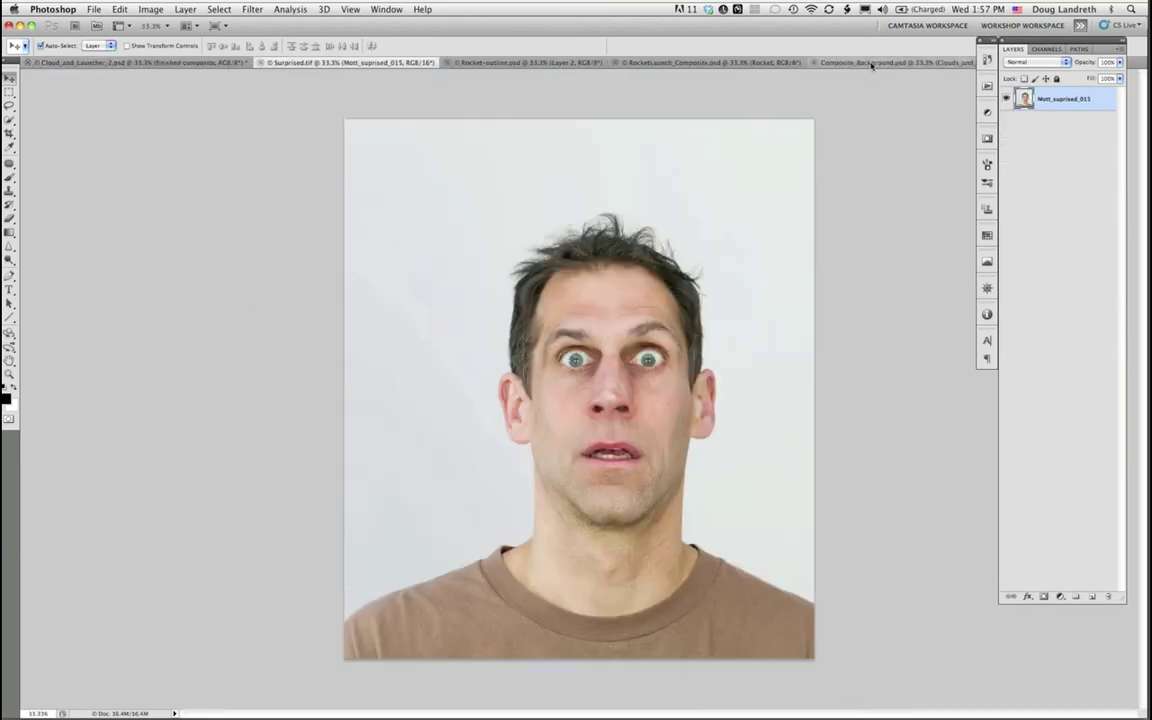
left_click(873, 63)
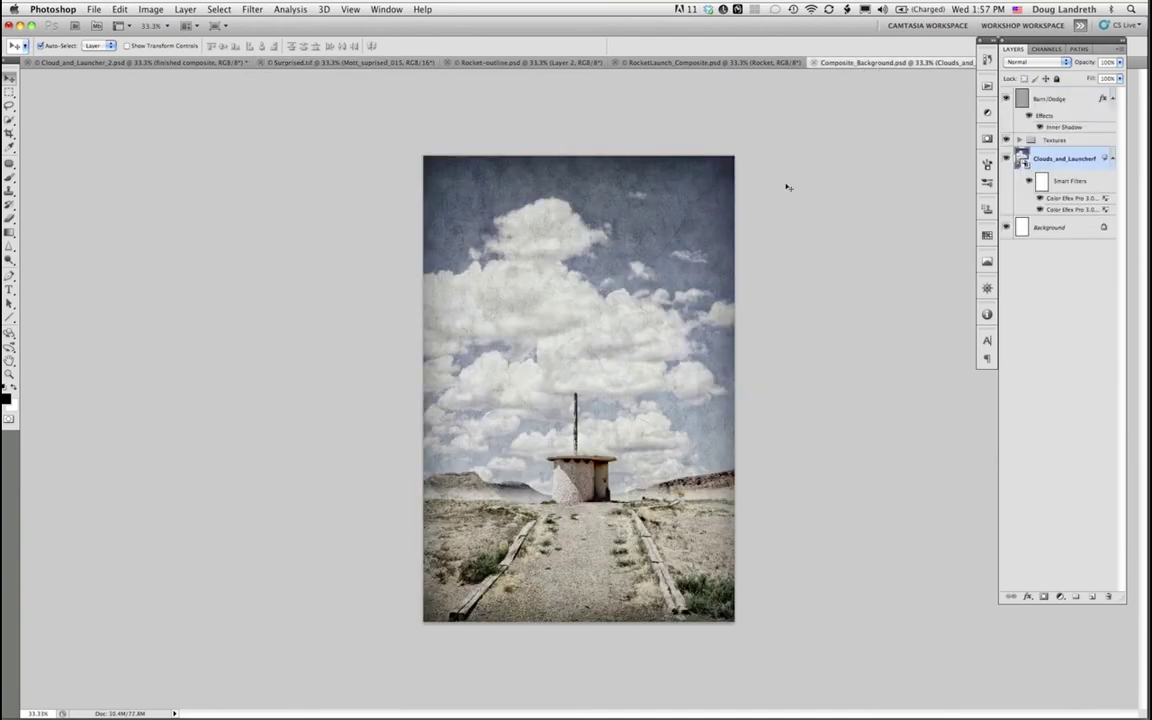
Step: Duplicate the portrait layer from Surprised.tif into Composite_Background.psd and bring that document to the front
left_click(350, 63)
left_click(1119, 48)
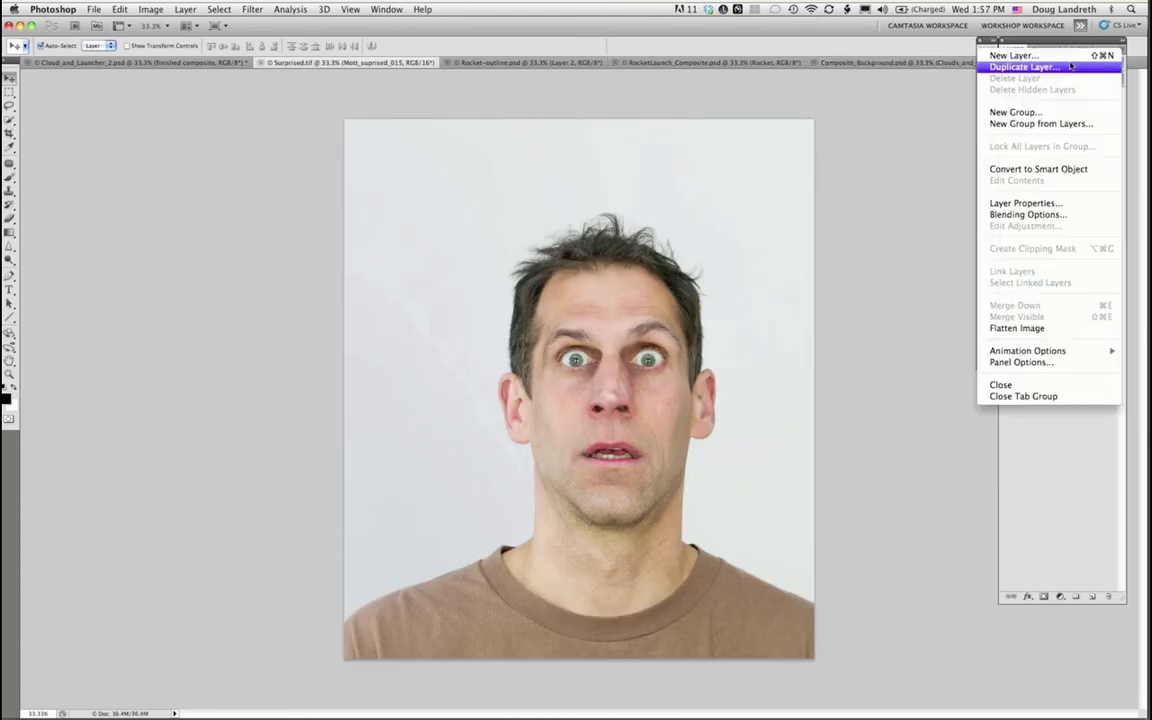
left_click(1071, 64)
left_click(301, 253)
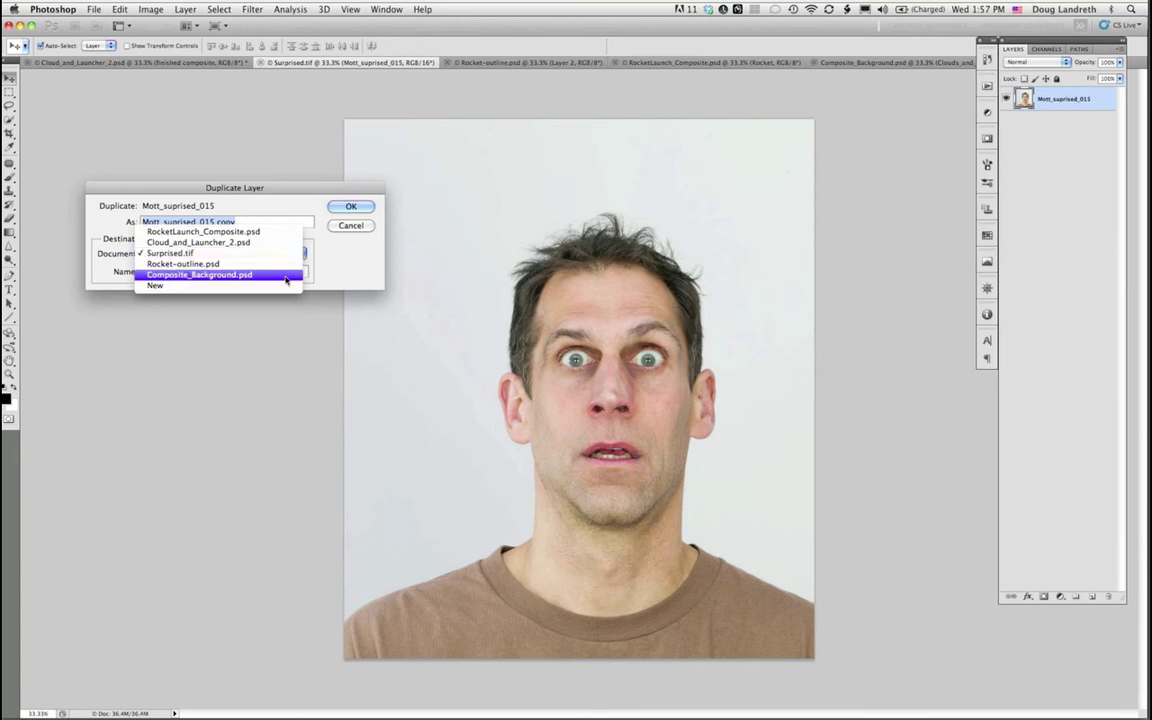
left_click(285, 274)
left_click(345, 210)
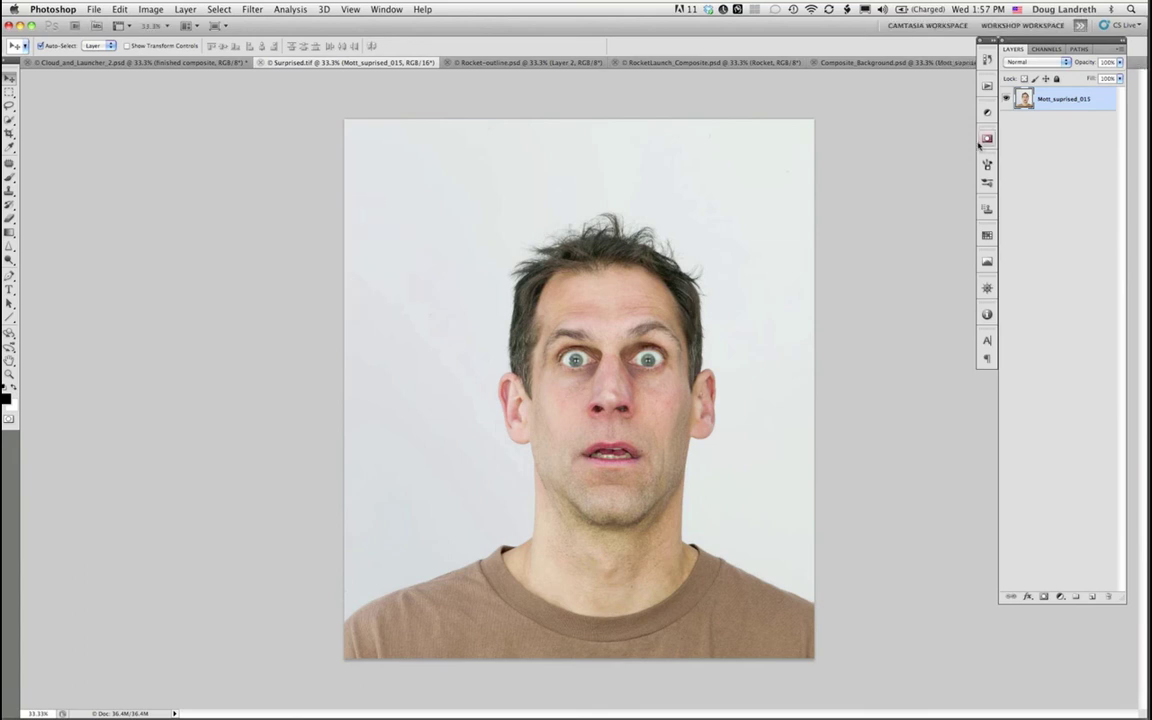
left_click(838, 64)
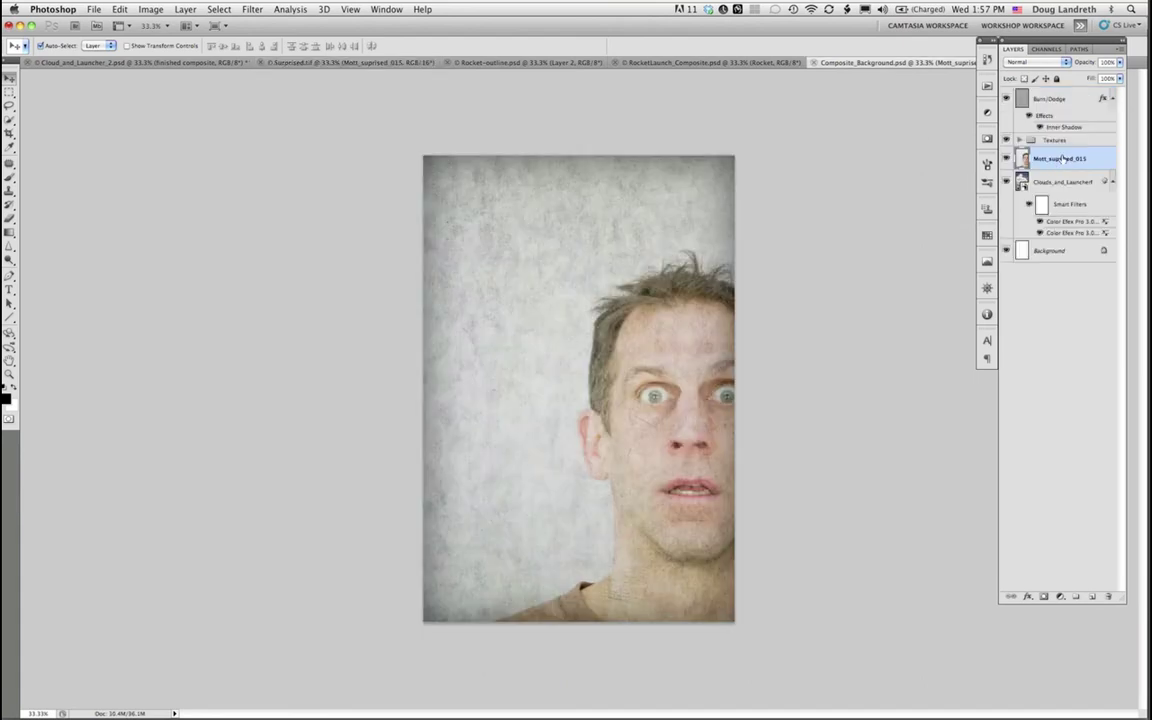
Step: Move the portrait layer above the Burn/Dodge layer and lower its opacity to about 55%
left_click_drag(1052, 167, 1049, 90)
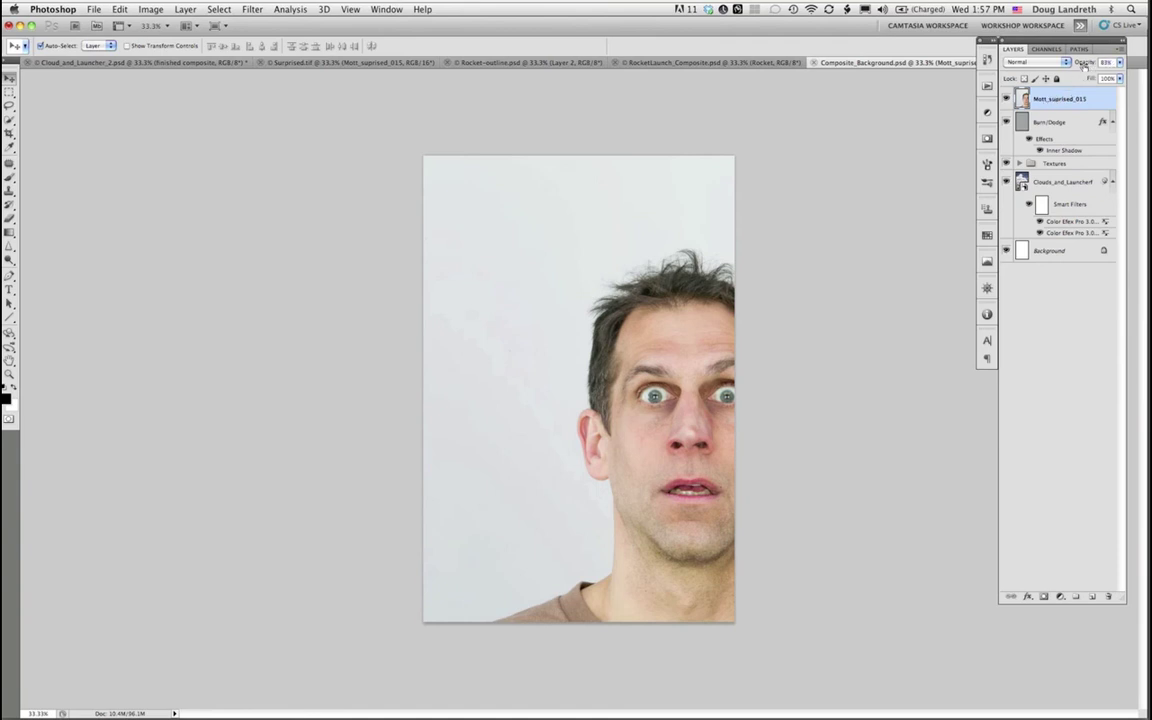
left_click_drag(1088, 62, 902, 206)
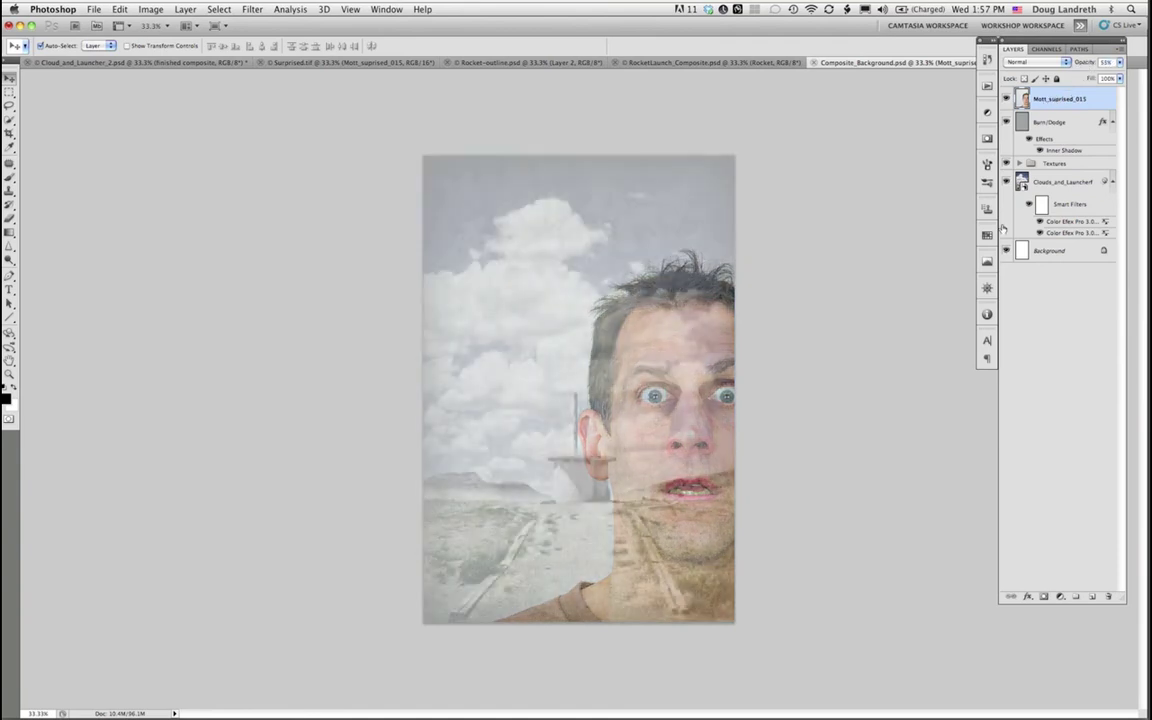
Step: Free-transform the portrait to about 68% scale, tilt it about 2.6° counterclockwise and place it over the canvas's lower-left area
key("super+t")
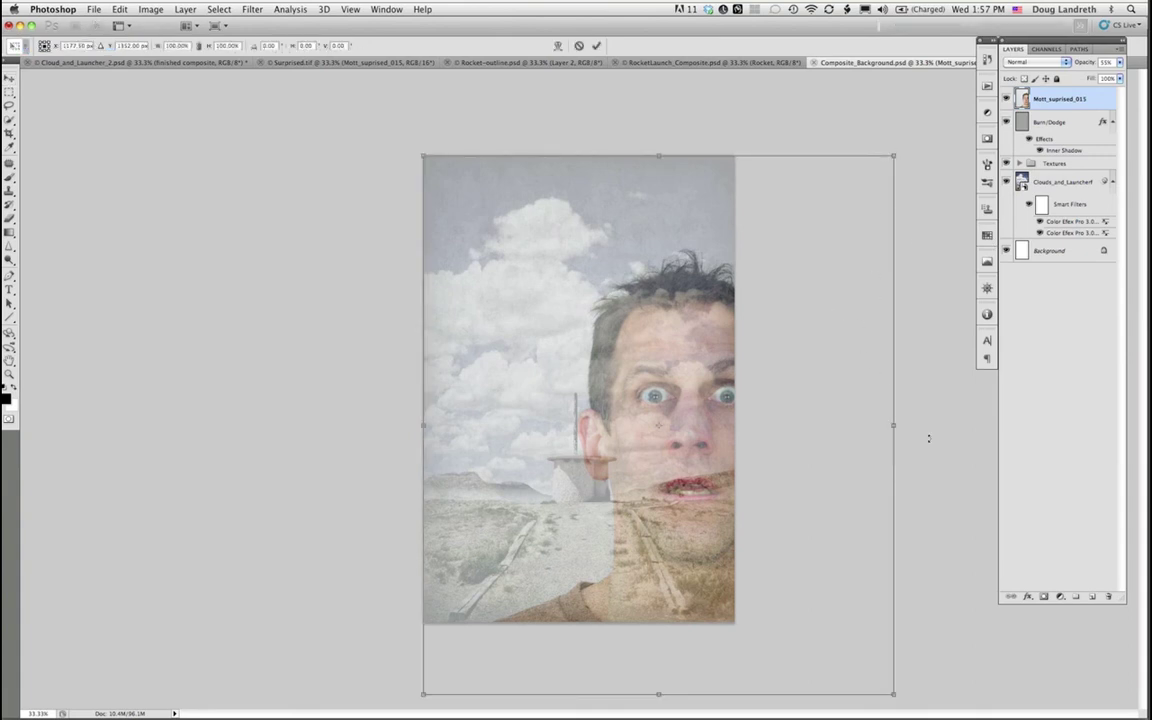
left_click_drag(893, 692, 820, 618)
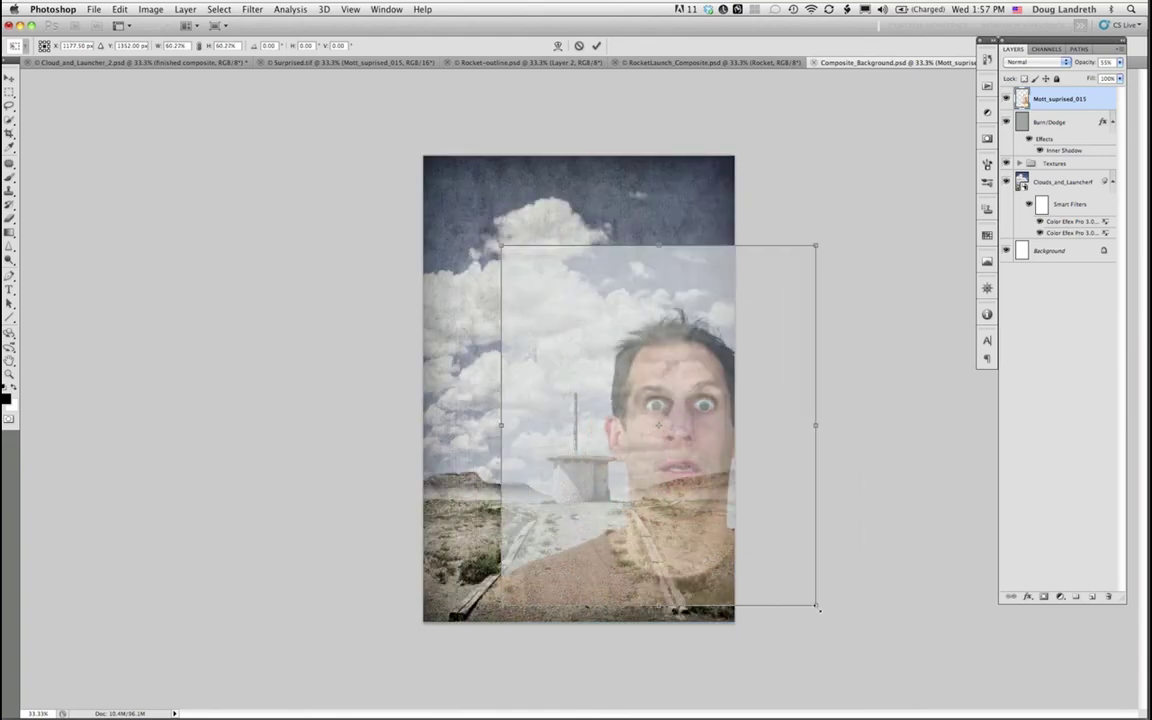
left_click_drag(599, 463, 422, 485)
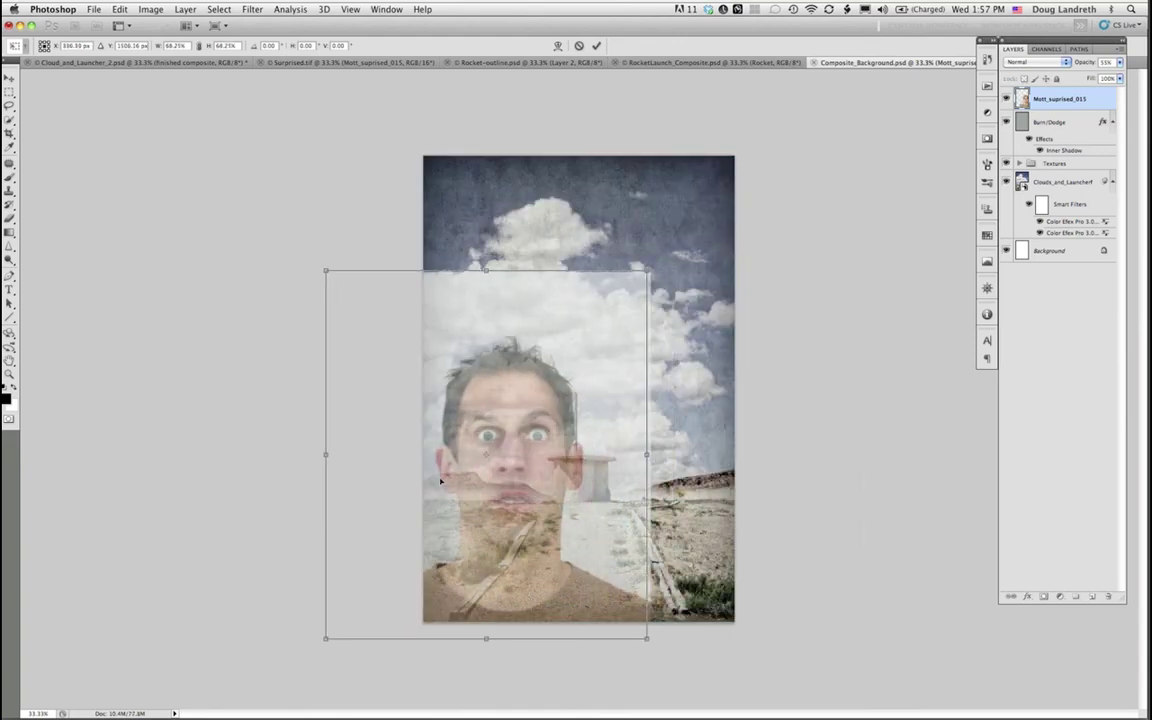
left_click_drag(373, 226, 345, 243)
left_click_drag(594, 480, 552, 507)
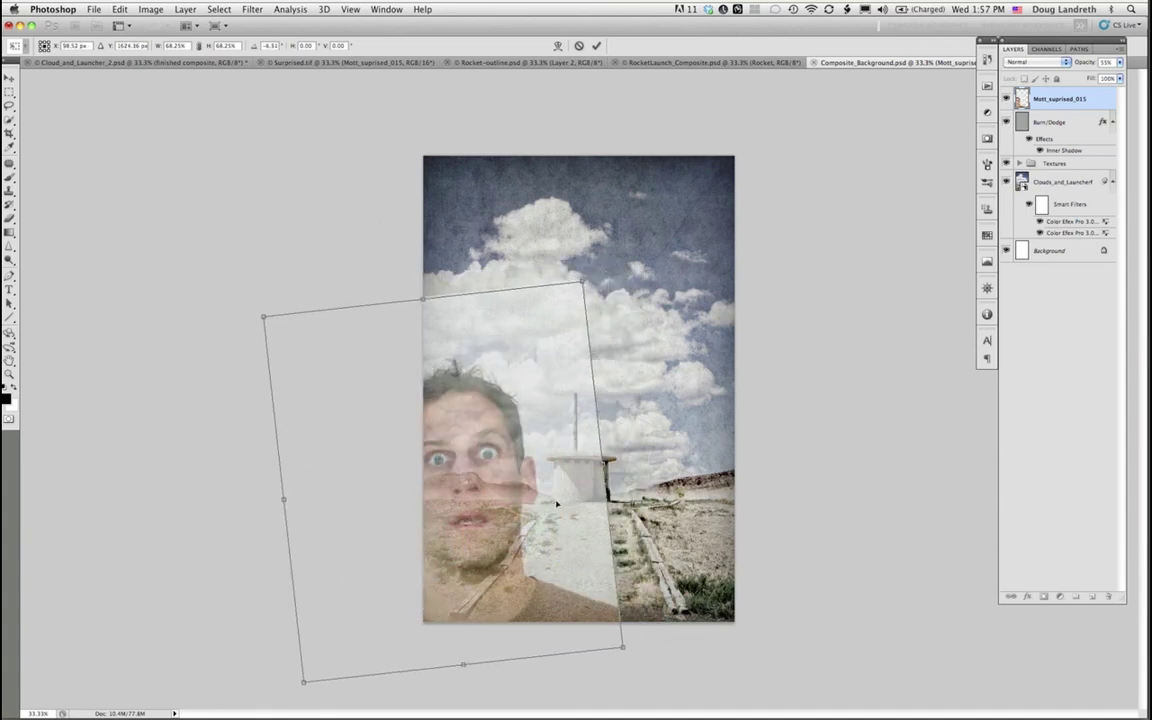
left_click_drag(738, 487, 737, 508)
key("shift+Right")
key("shift+Right")
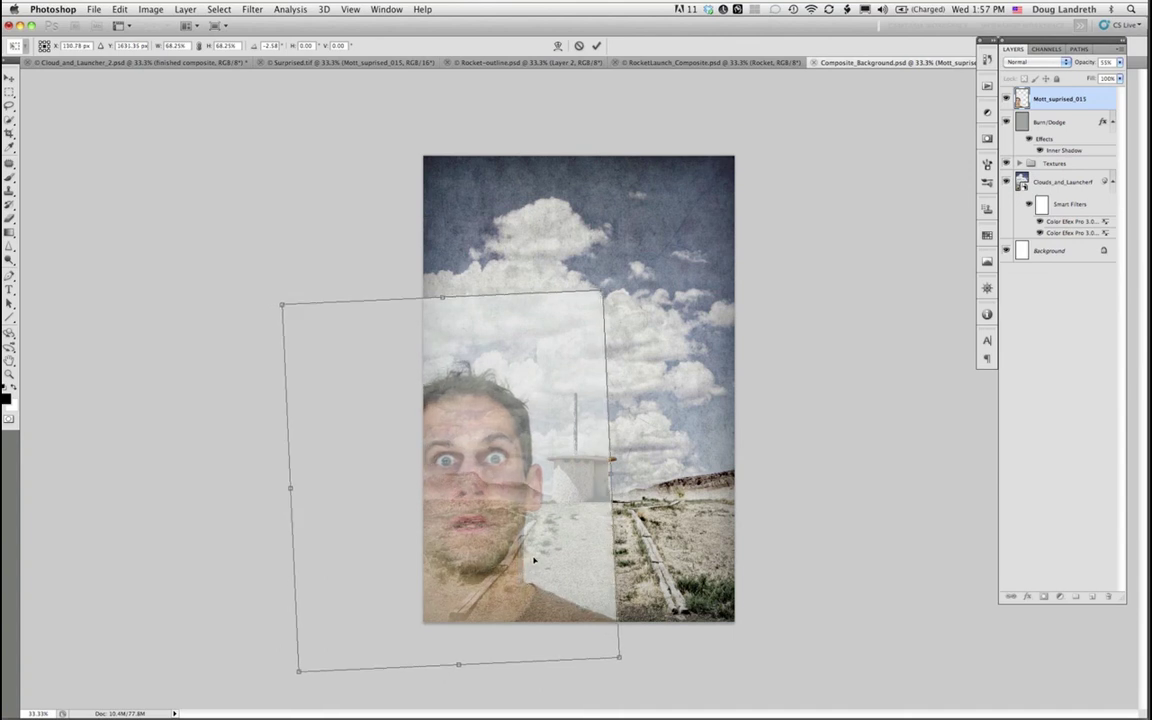
Step: Scale the portrait down to about 64%, adjust its tilt to about 2.3° counterclockwise and apply the transform
left_click_drag(283, 302, 303, 326)
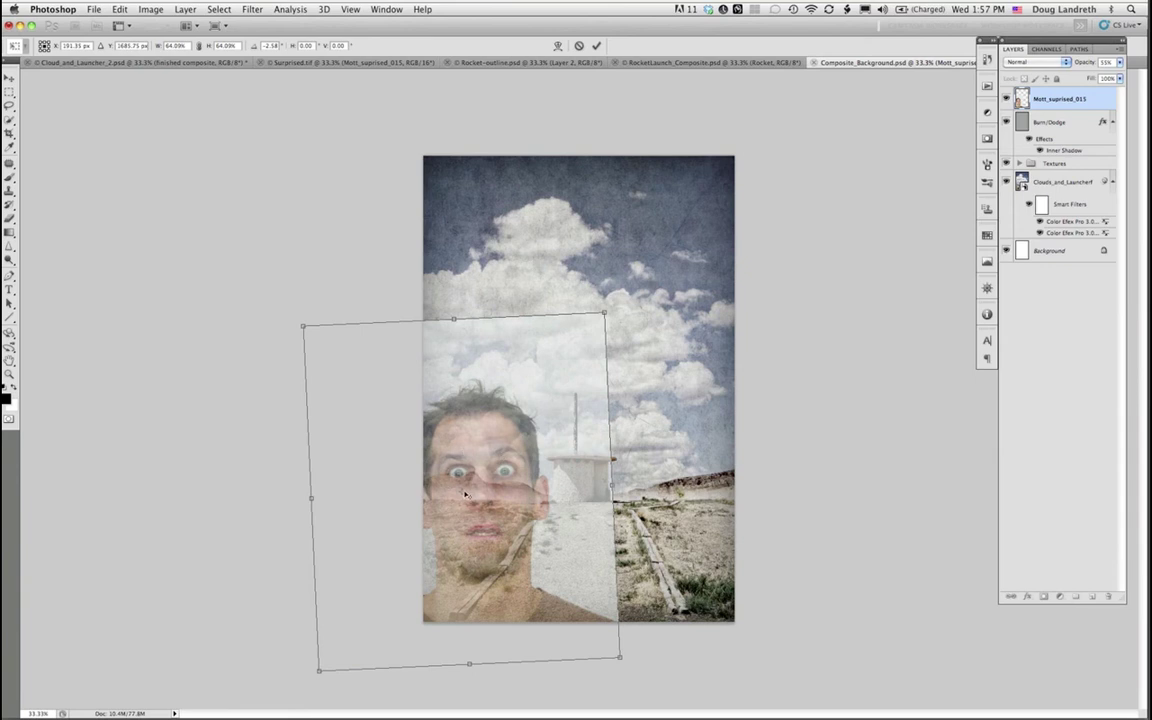
left_click_drag(516, 447, 555, 439)
left_click_drag(569, 525, 600, 621)
mouse_move(386, 267)
left_mouse_down()
mouse_move(420, 258)
mouse_move(369, 287)
mouse_move(388, 222)
mouse_move(393, 272)
left_mouse_up()
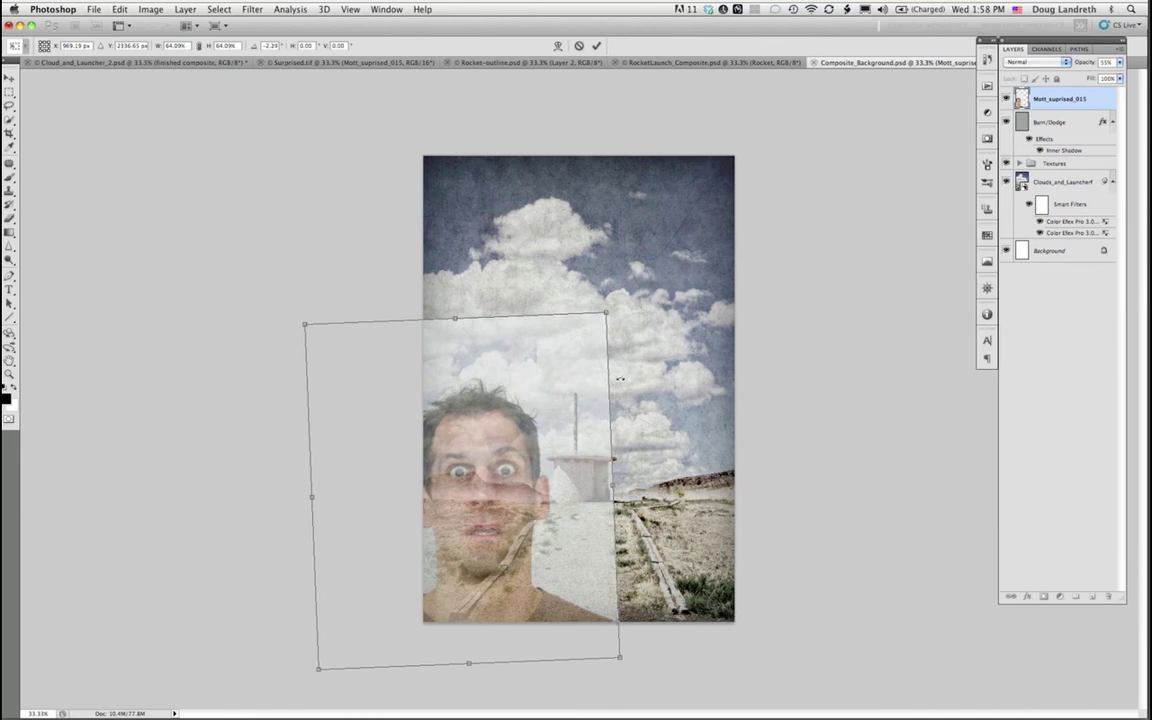
left_click(596, 46)
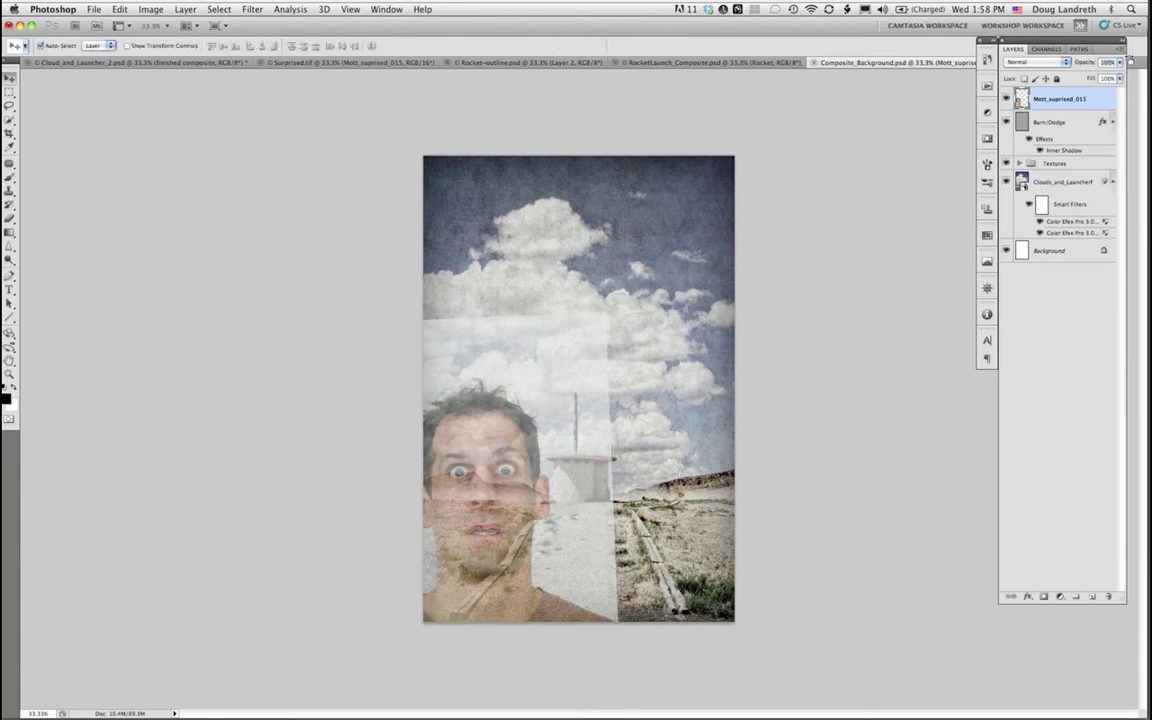
Step: Set the portrait layer's opacity to 100%, compare the image without it, and add a white layer mask to it
key("0")
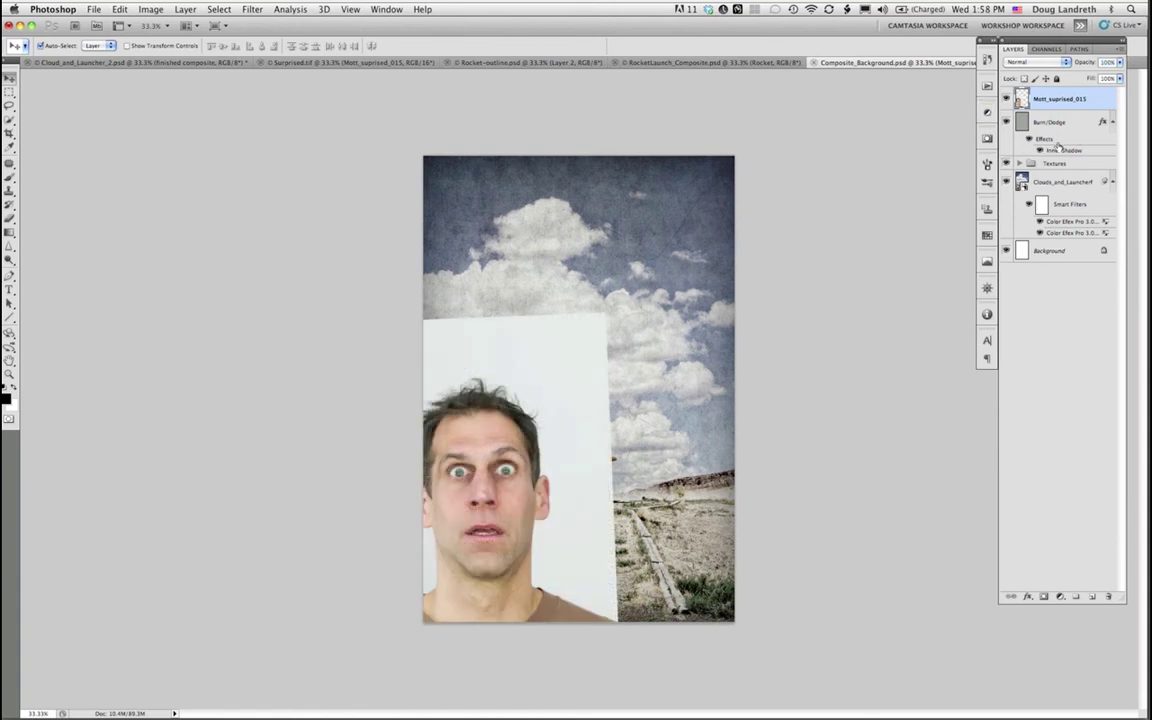
left_click(1006, 99)
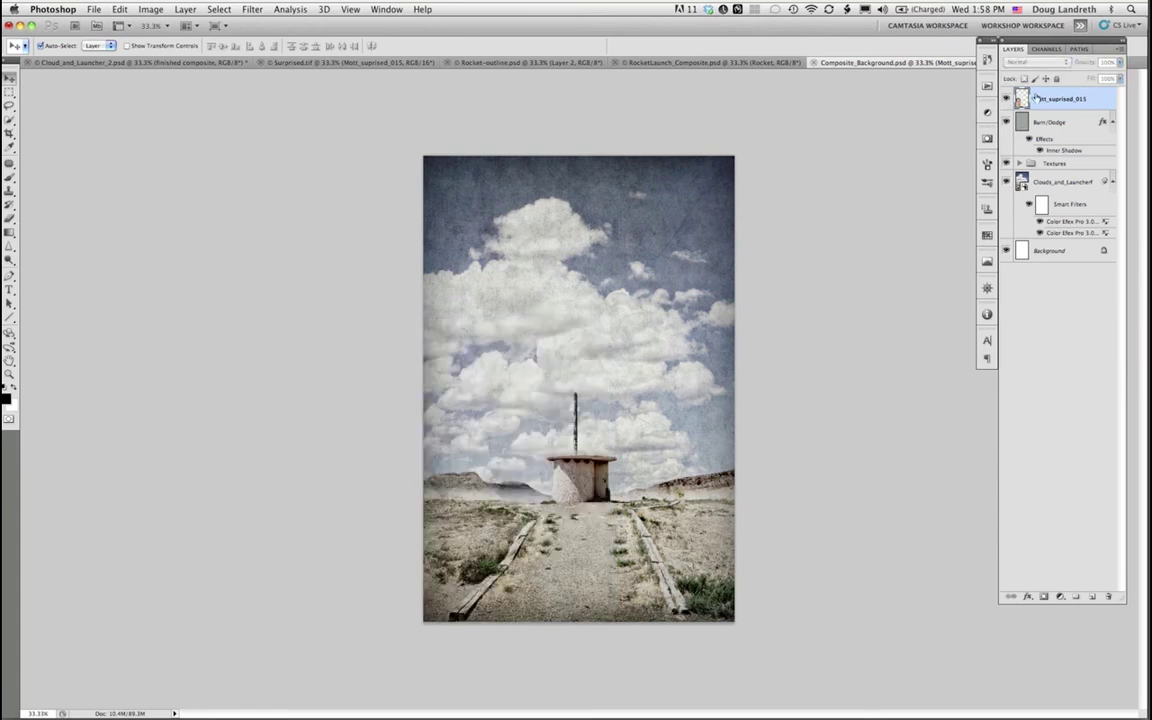
left_click(1006, 99)
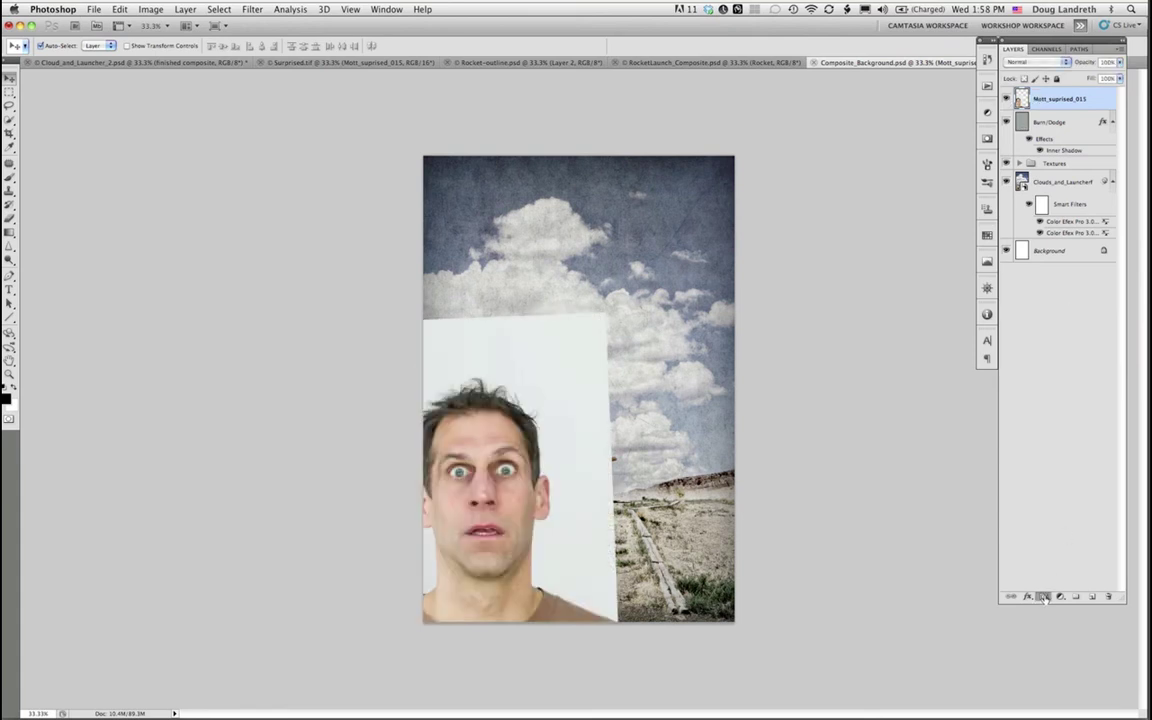
key("F2")
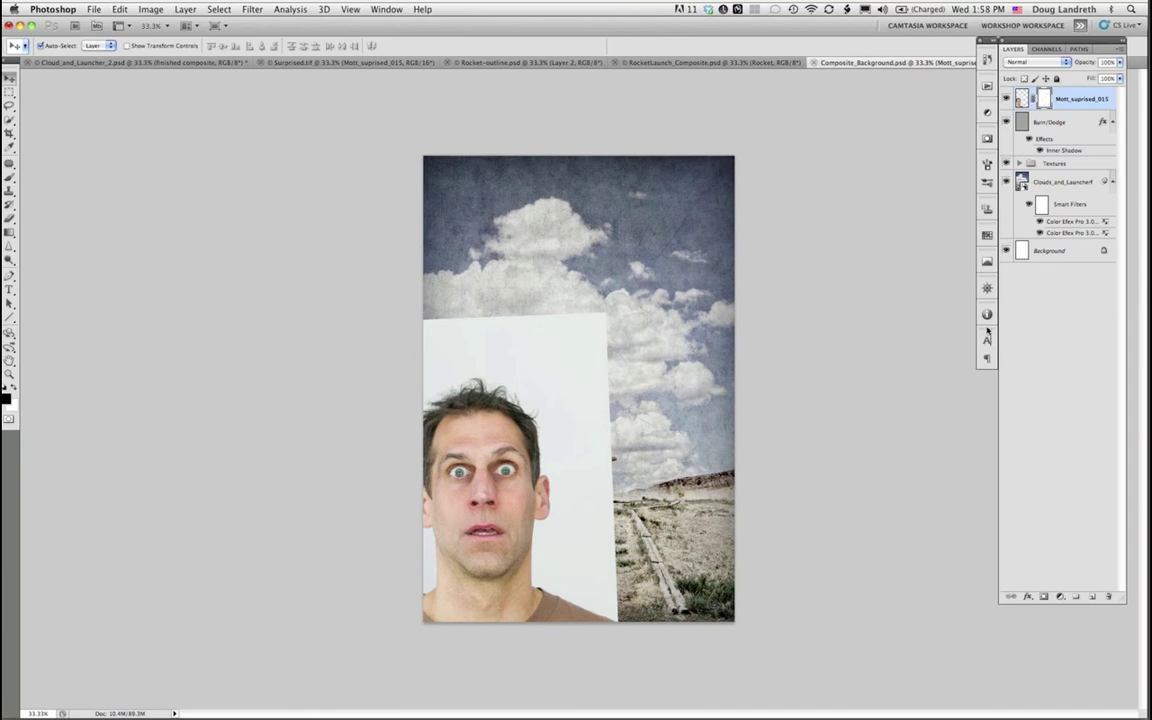
Step: Open the portrait layer in the Mask Pro 4.1 plug-in and enlarge its window to fill the screen
left_click(94, 9)
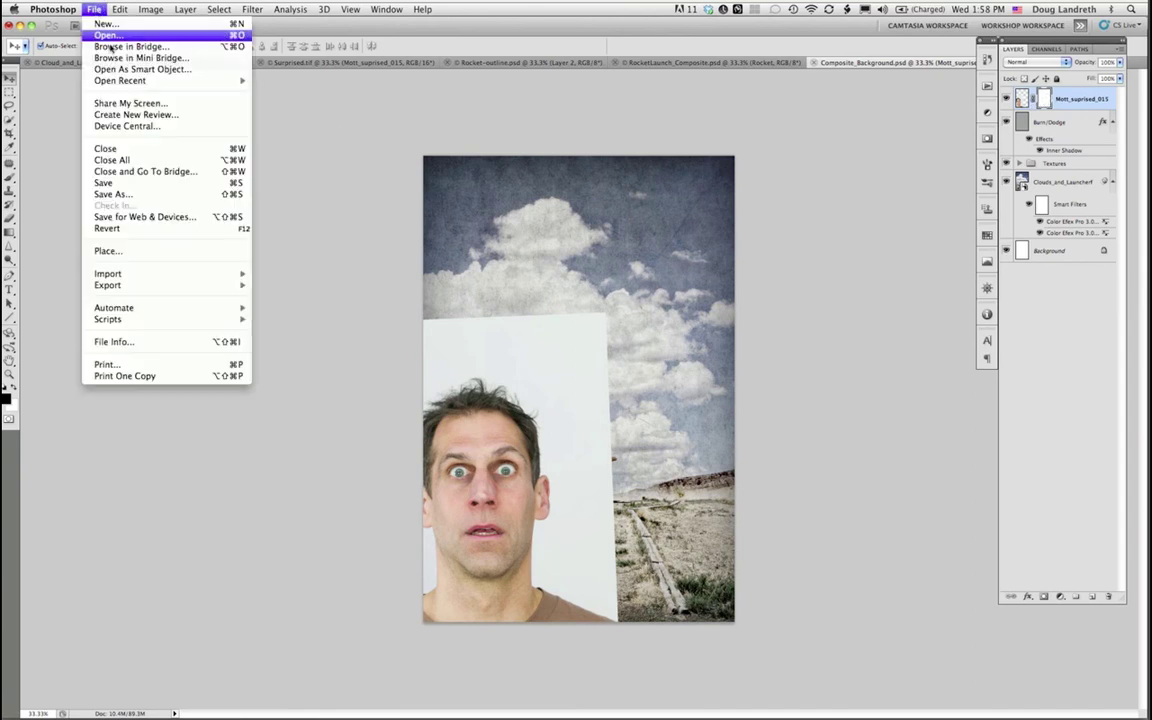
mouse_move(130, 307)
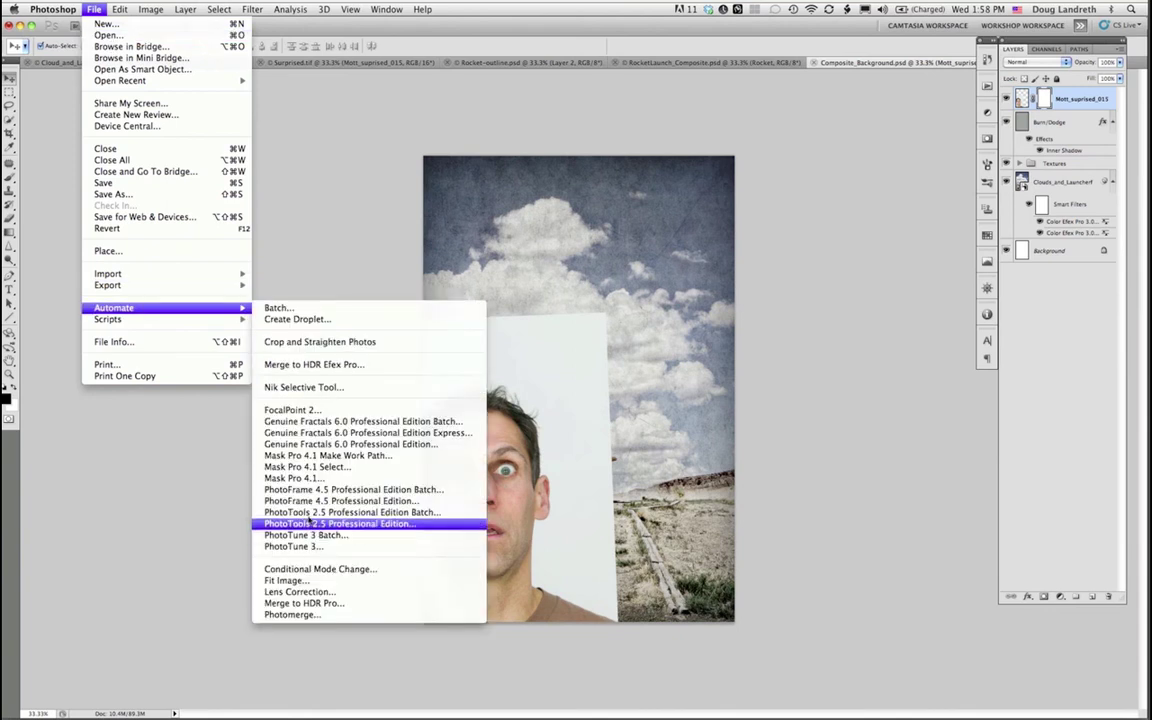
left_click(316, 478)
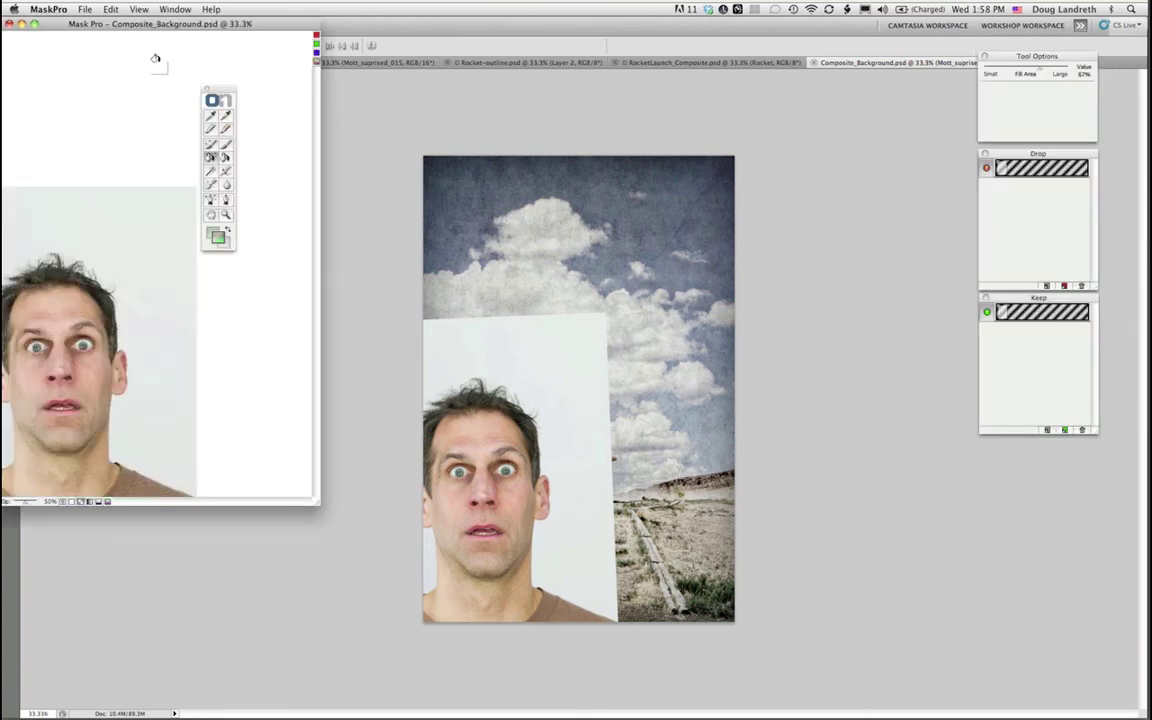
left_click(172, 9)
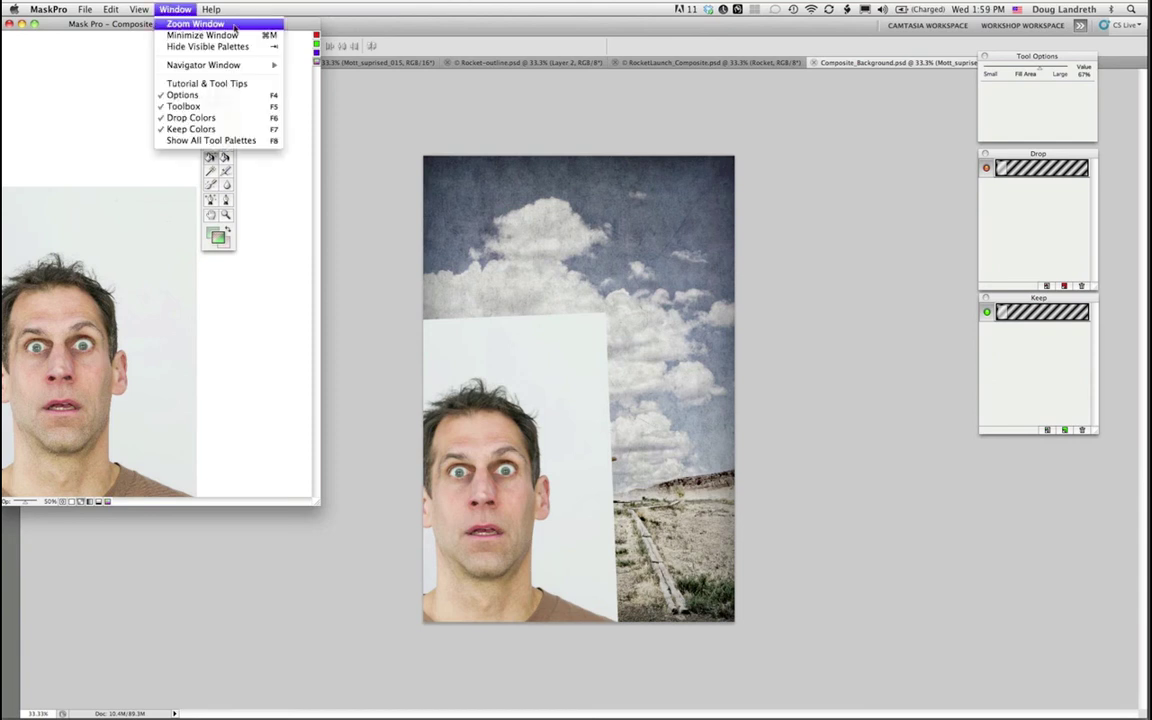
left_click(212, 24)
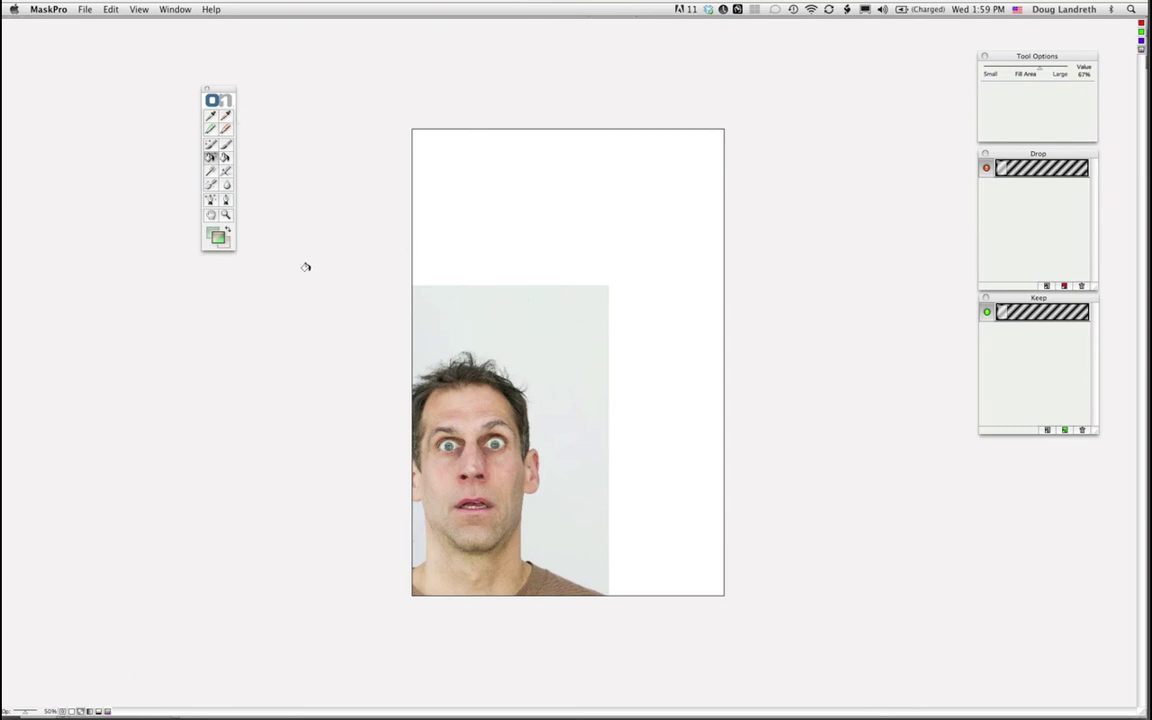
Step: Sample three Keep colors from the man's hair in Mask Pro, one near-black and two brown tones
left_click(226, 215)
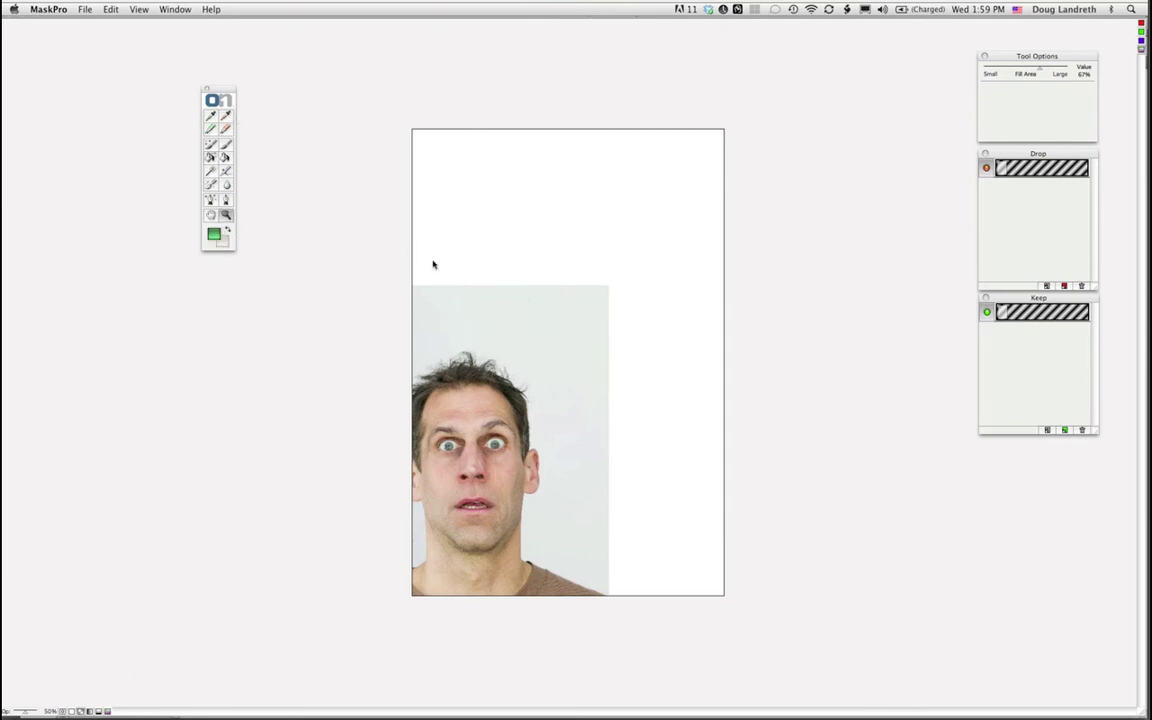
left_click(438, 264)
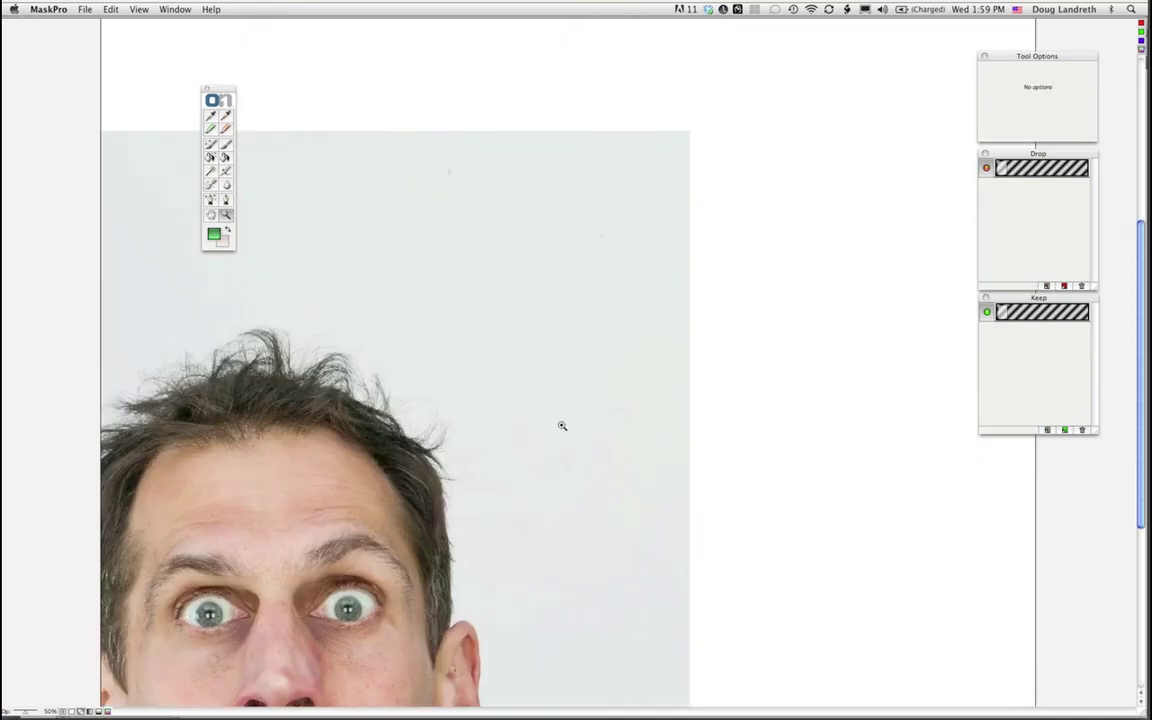
left_click(554, 415)
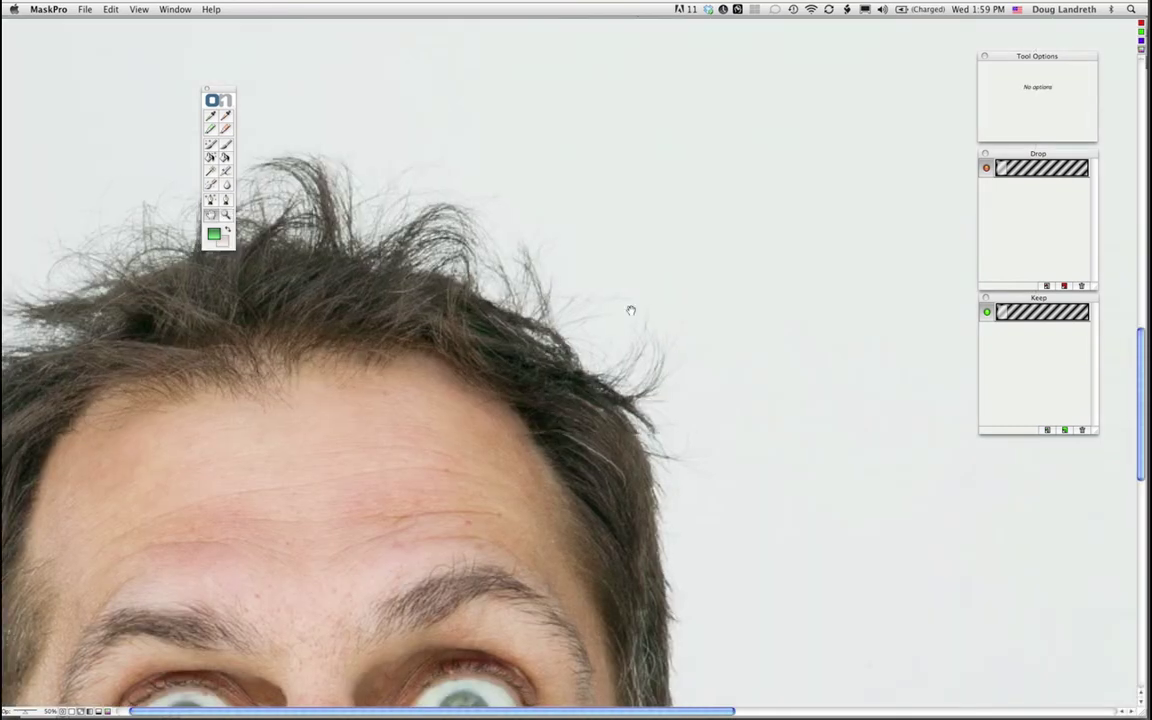
scroll(567, 280, "up", 2)
scroll(567, 280, "right", 2)
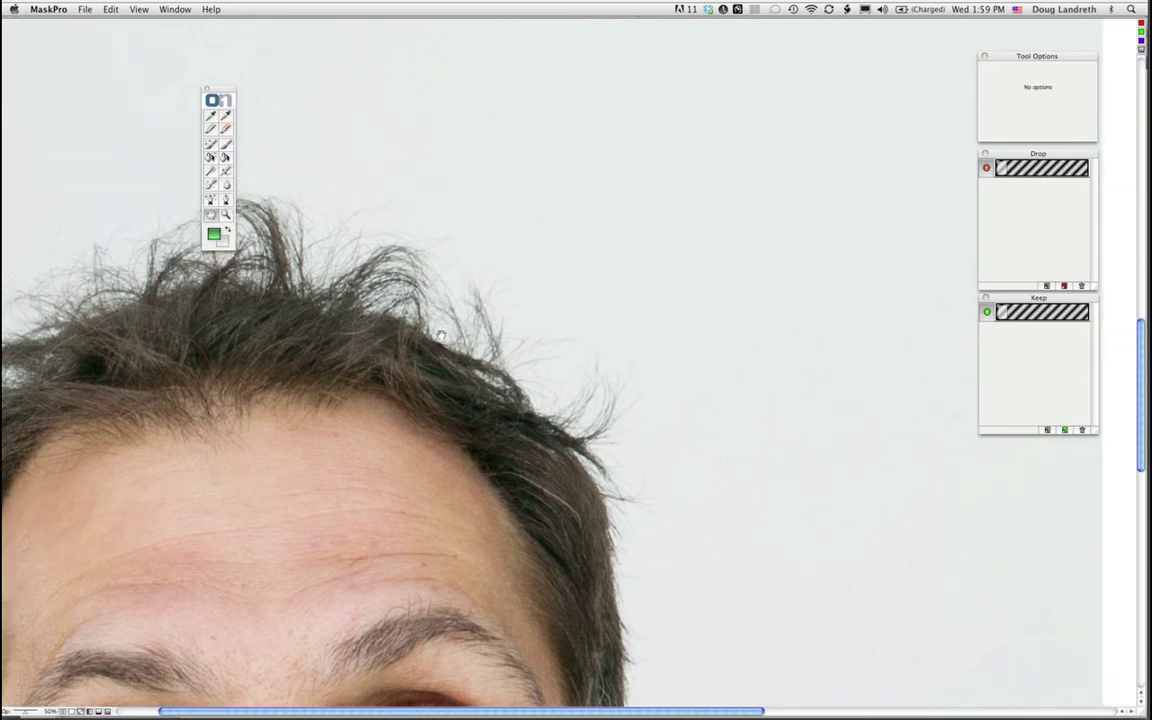
left_click_drag(440, 336, 435, 347)
scroll(392, 312, "up", 1)
scroll(392, 312, "right", 1)
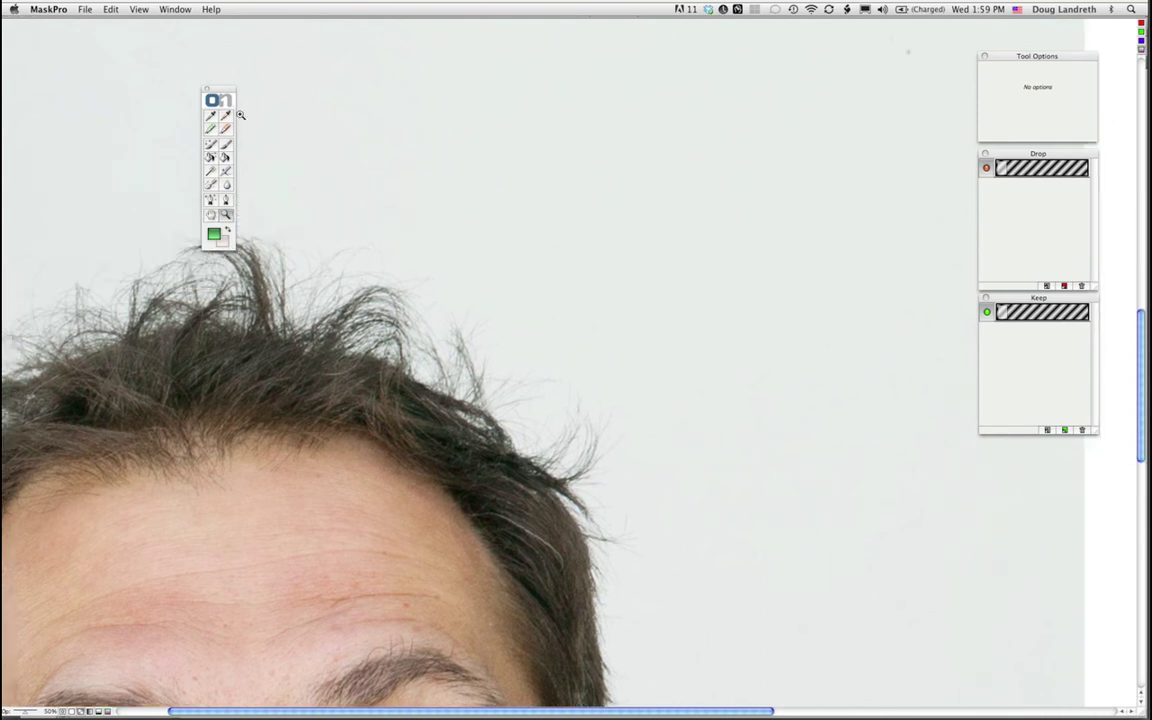
left_click(211, 116)
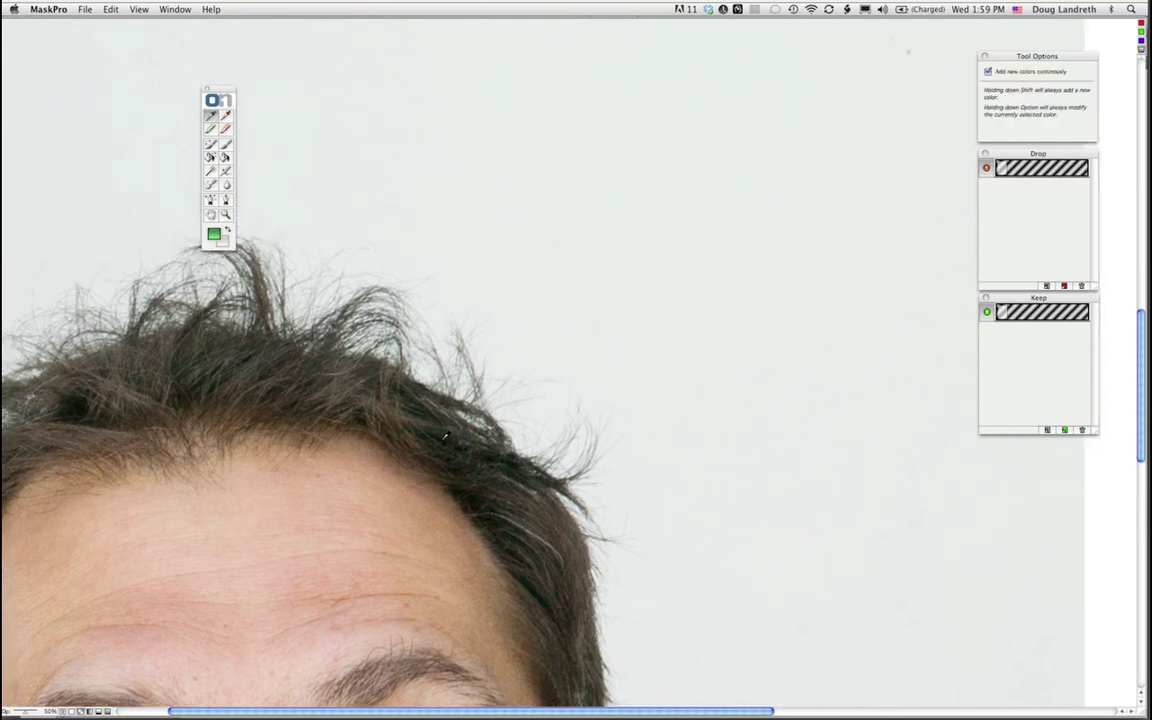
left_click(521, 521)
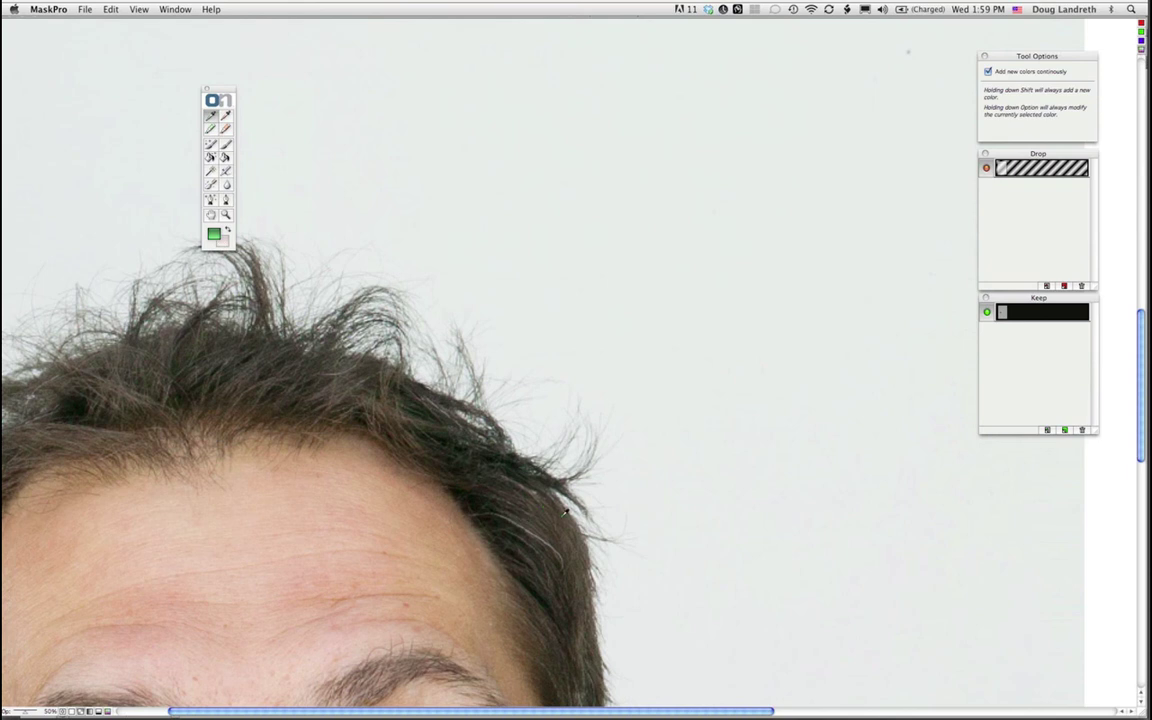
left_click(566, 548)
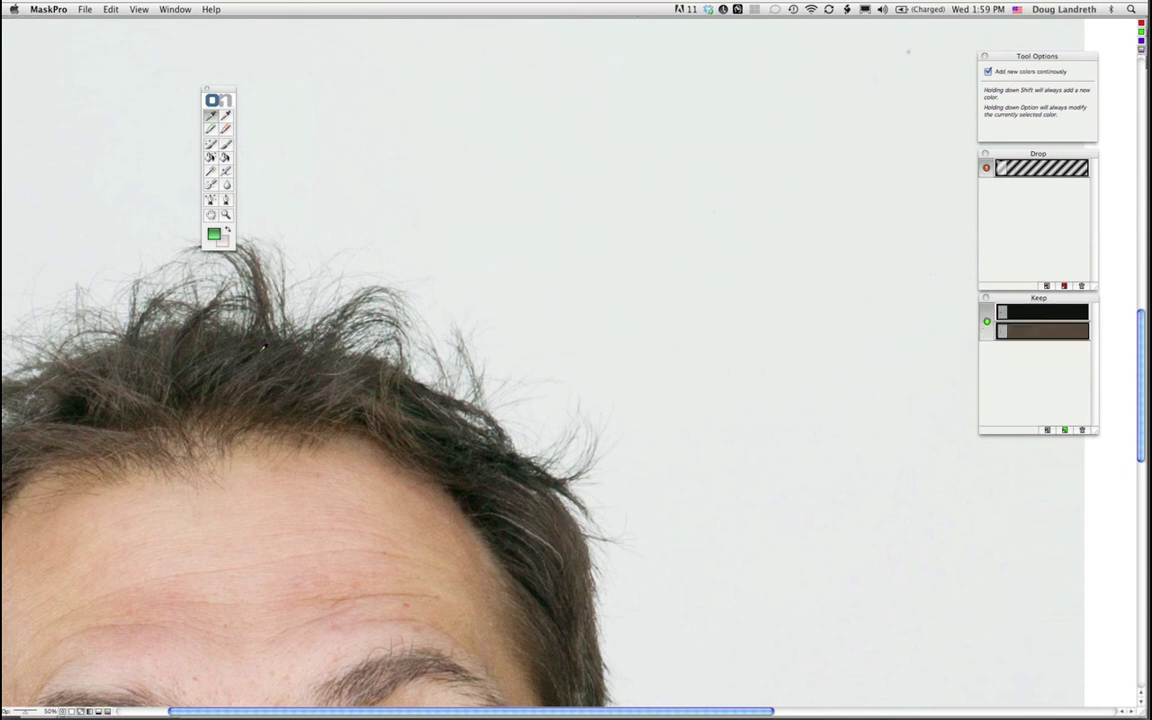
left_click(121, 383)
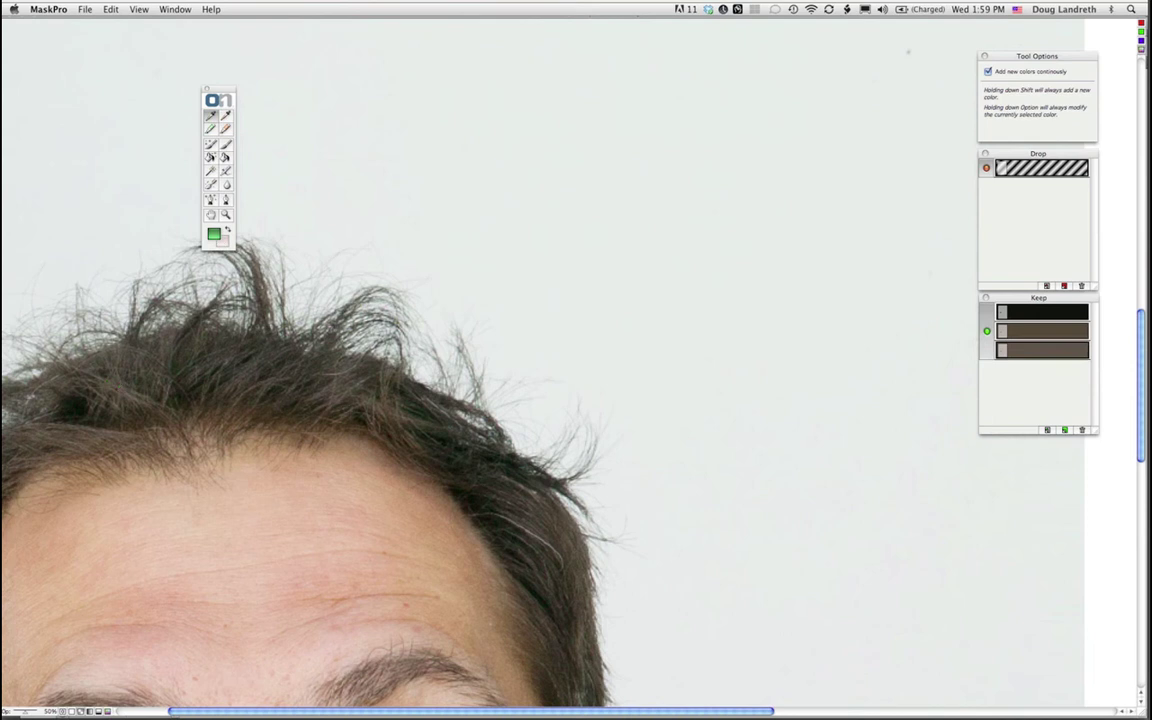
Step: Lighten the third Keep color, the lighter brown hair tone, and sample three skin tones from the face as further Keep colors
double_click(1032, 352)
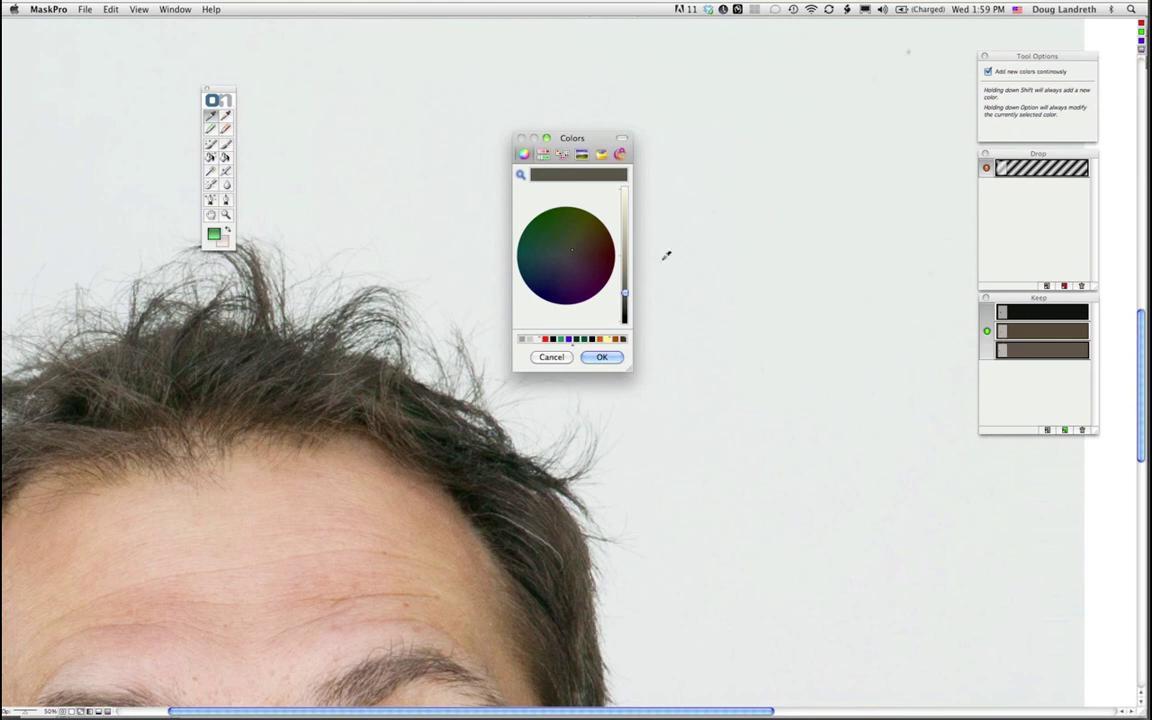
left_click_drag(627, 290, 627, 281)
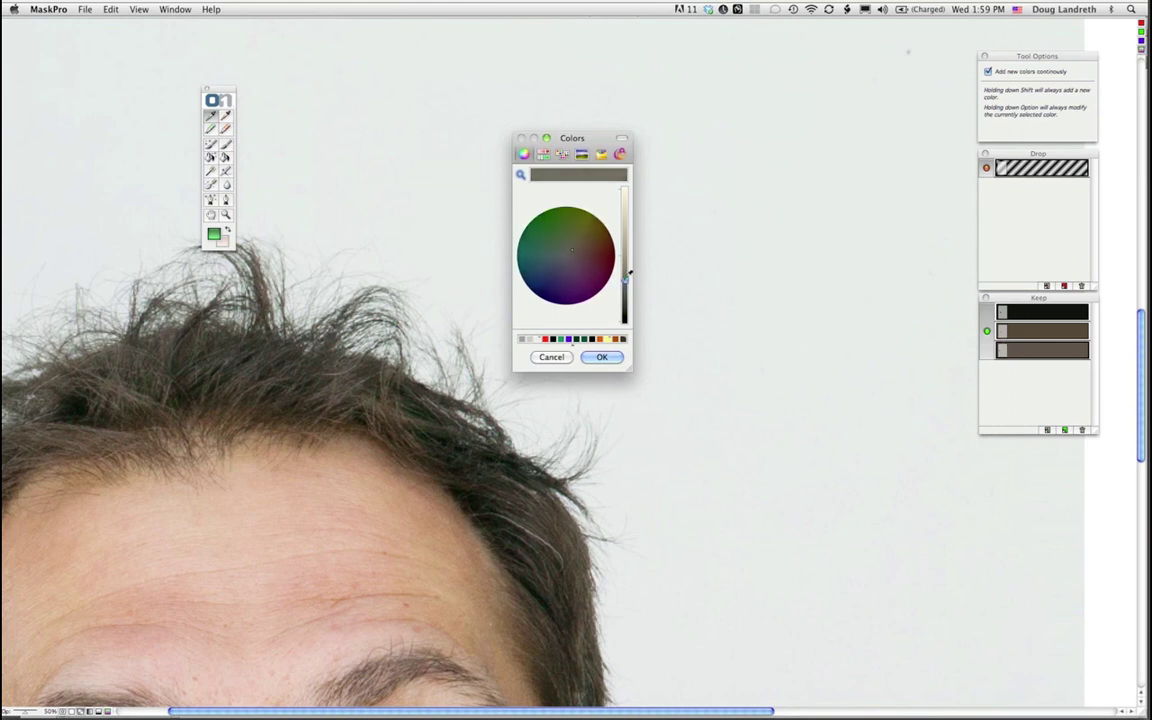
left_click(602, 357)
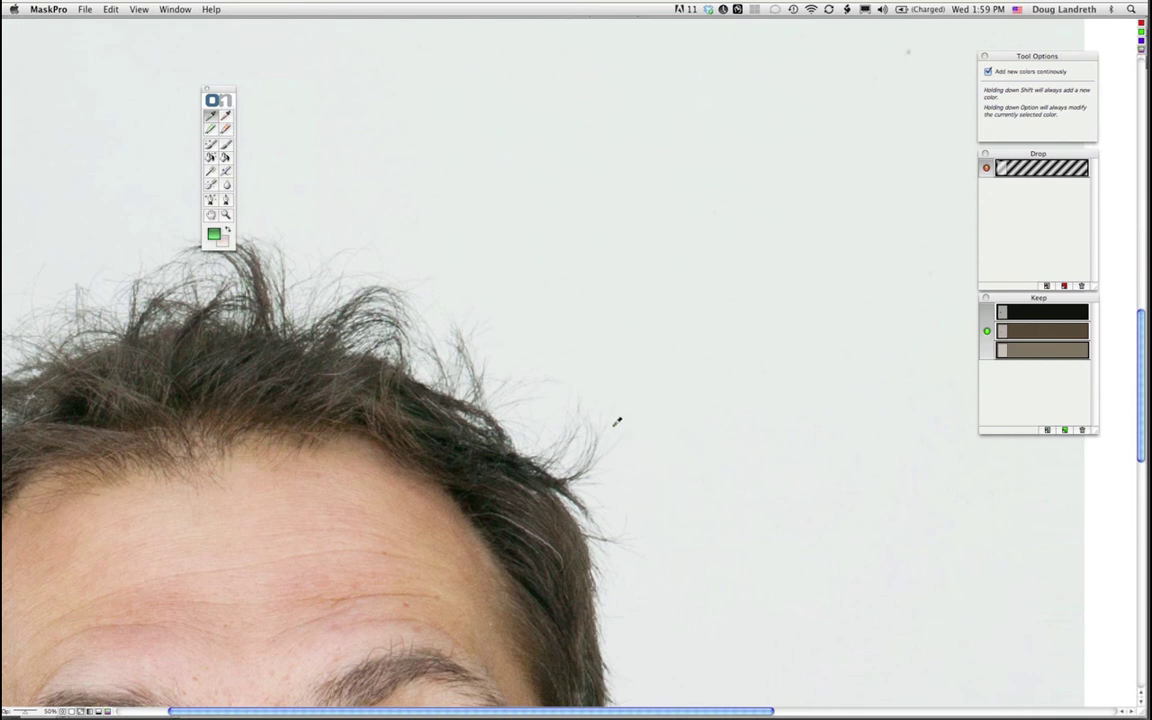
key("h")
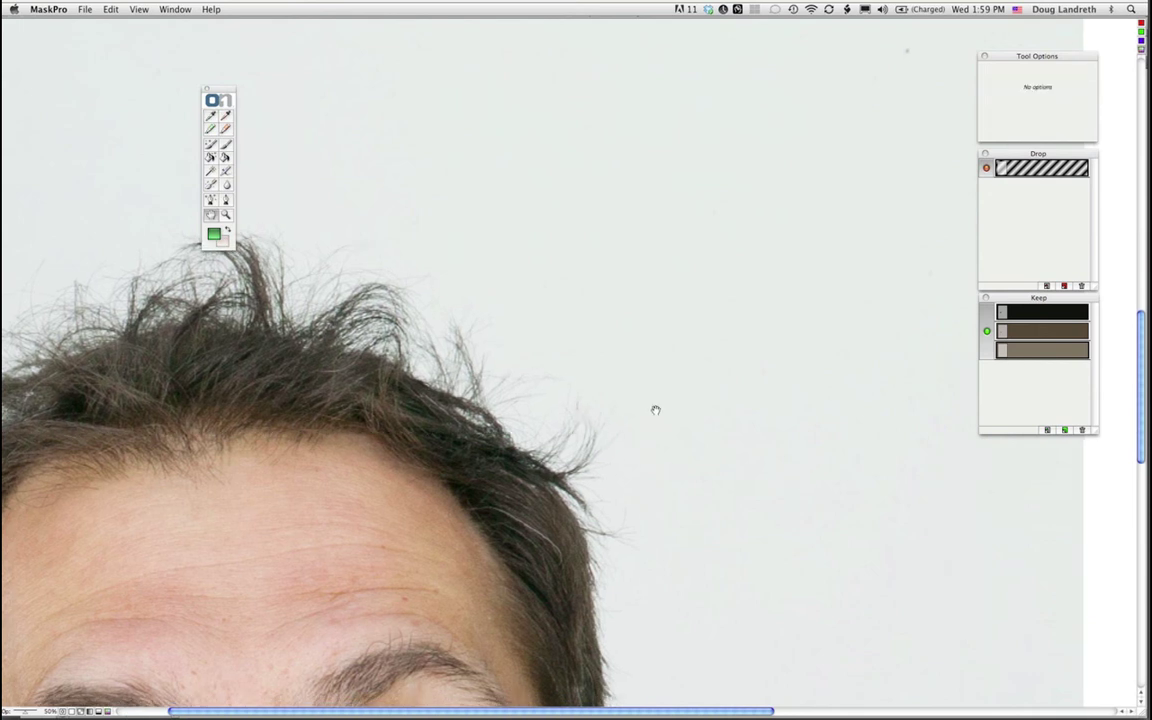
left_click_drag(655, 410, 617, 194)
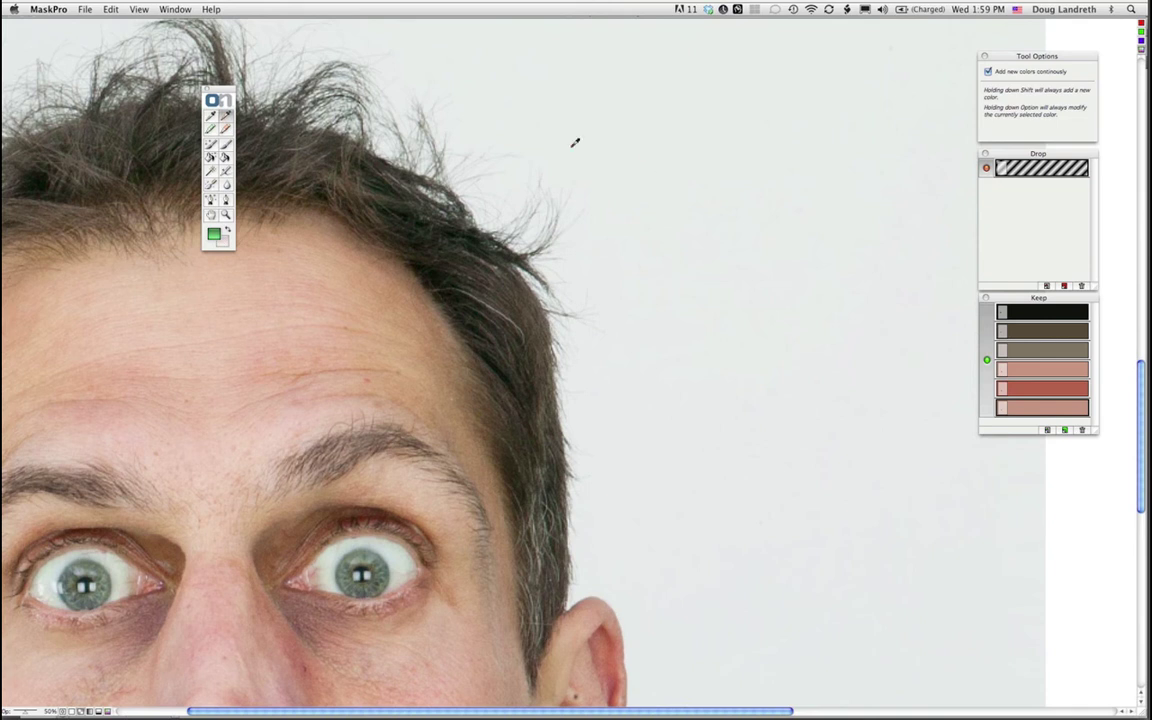
Step: Sample three Drop colors from the light gray backdrop beside and above the man's hair
left_click(548, 118)
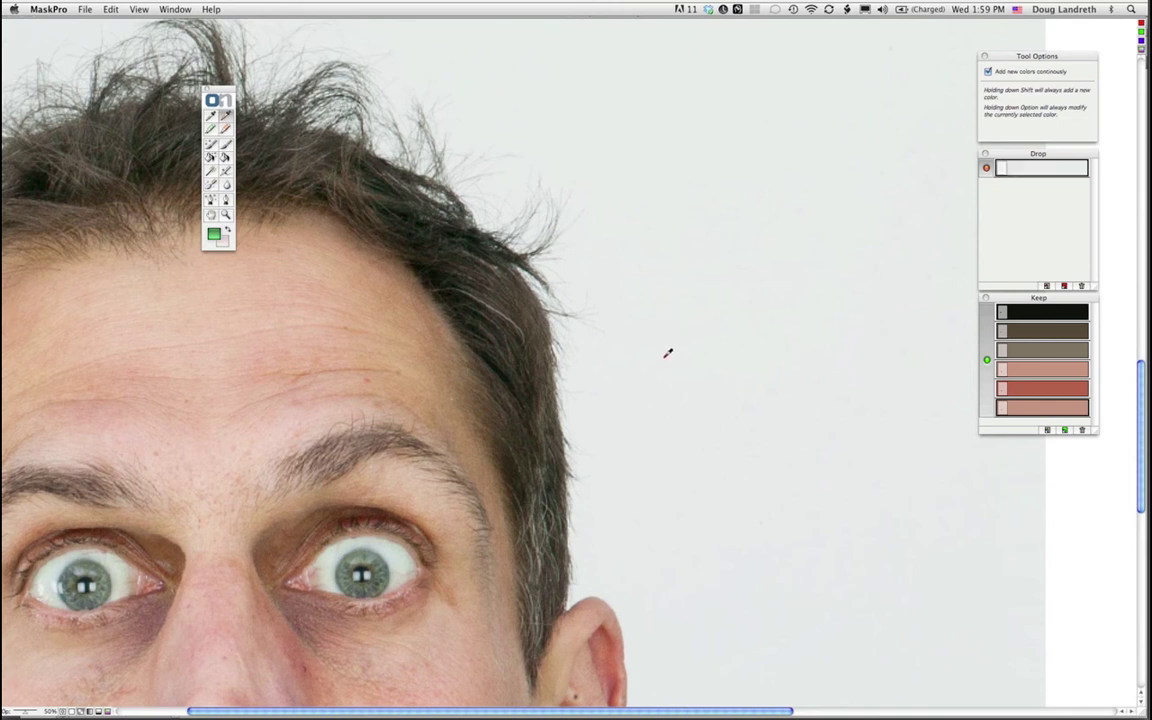
left_click(667, 330)
key("h")
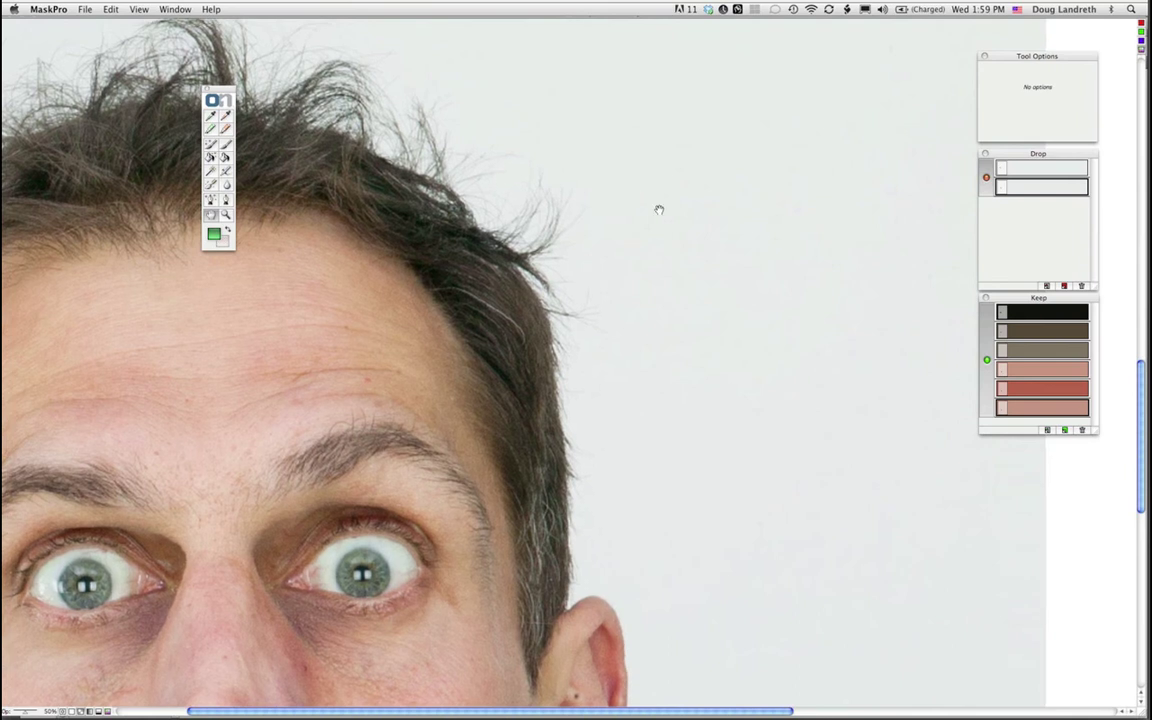
left_click_drag(659, 210, 919, 340)
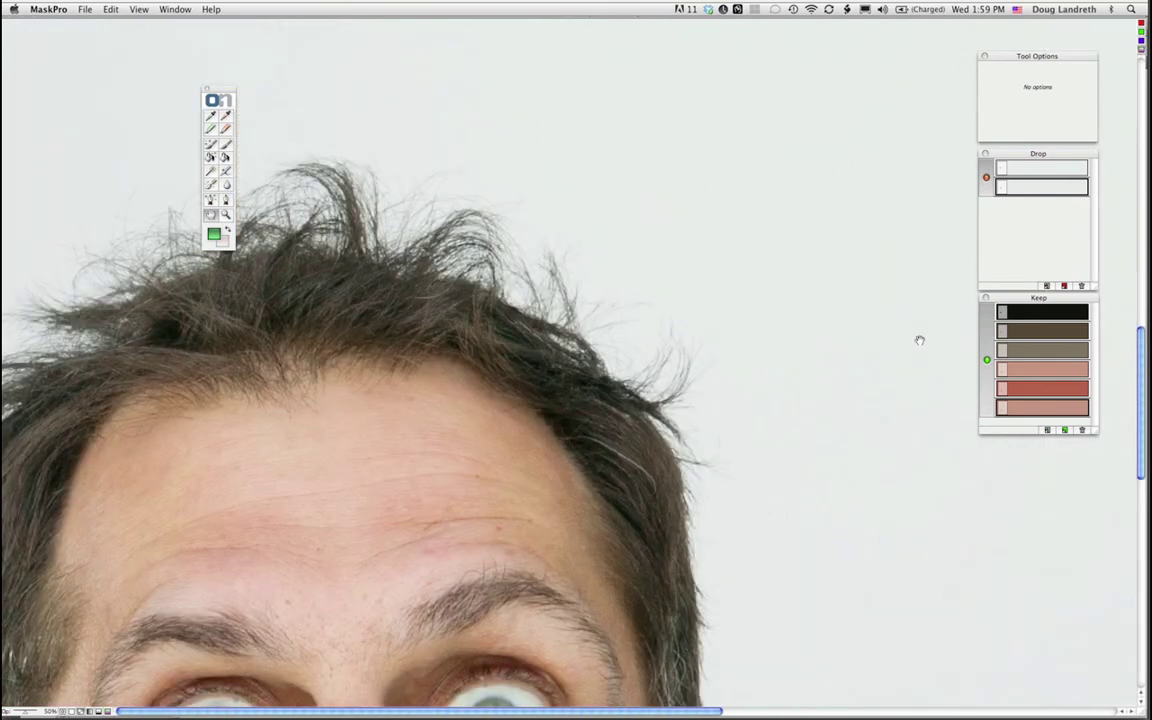
key("d")
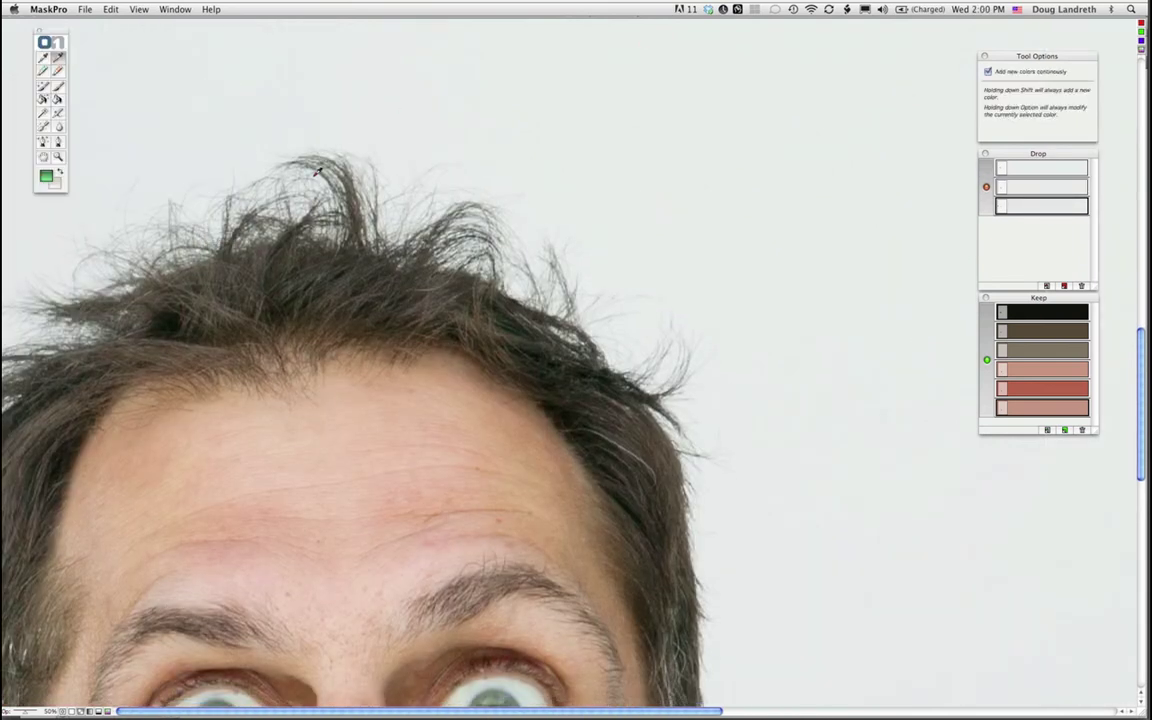
Step: Set the Magic Brush to 100% transition and 49% brush edge, and erase the backdrop along the hair and past the fully visible ear
left_click(43, 85)
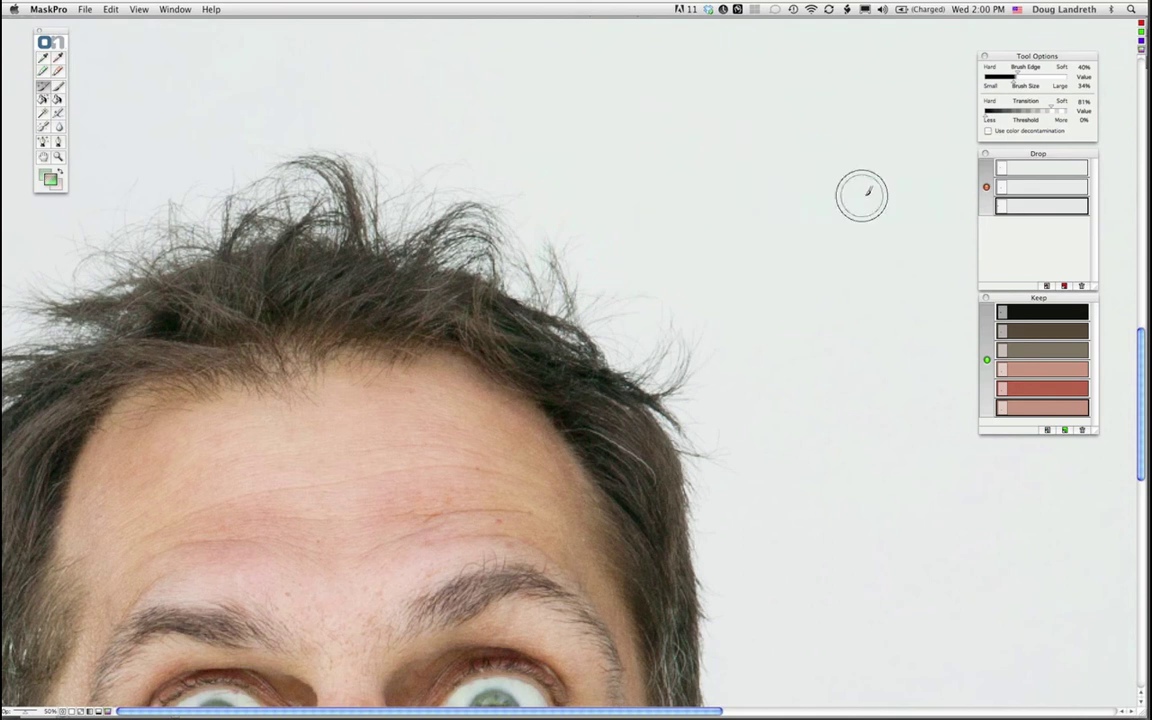
left_click_drag(1053, 107, 1072, 107)
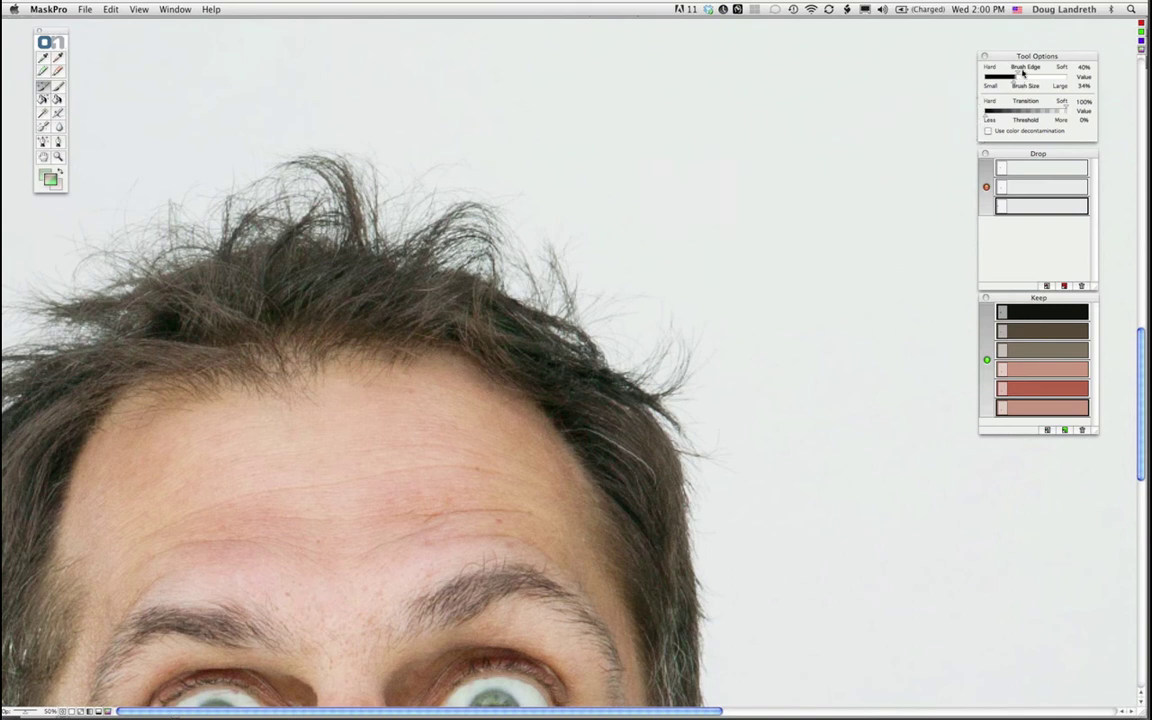
mouse_move(615, 180)
left_mouse_down()
mouse_move(600, 240)
mouse_move(615, 320)
mouse_move(625, 335)
mouse_move(670, 290)
mouse_move(720, 430)
mouse_move(715, 540)
left_mouse_up()
key("super+z")
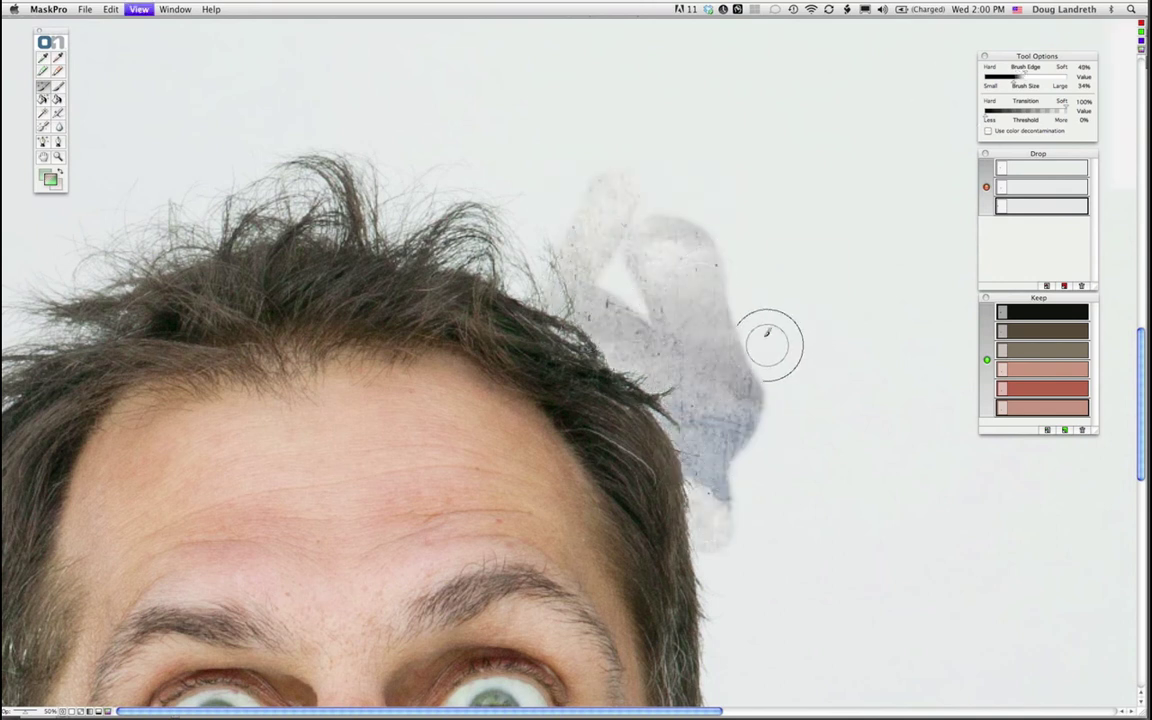
key("super+minus")
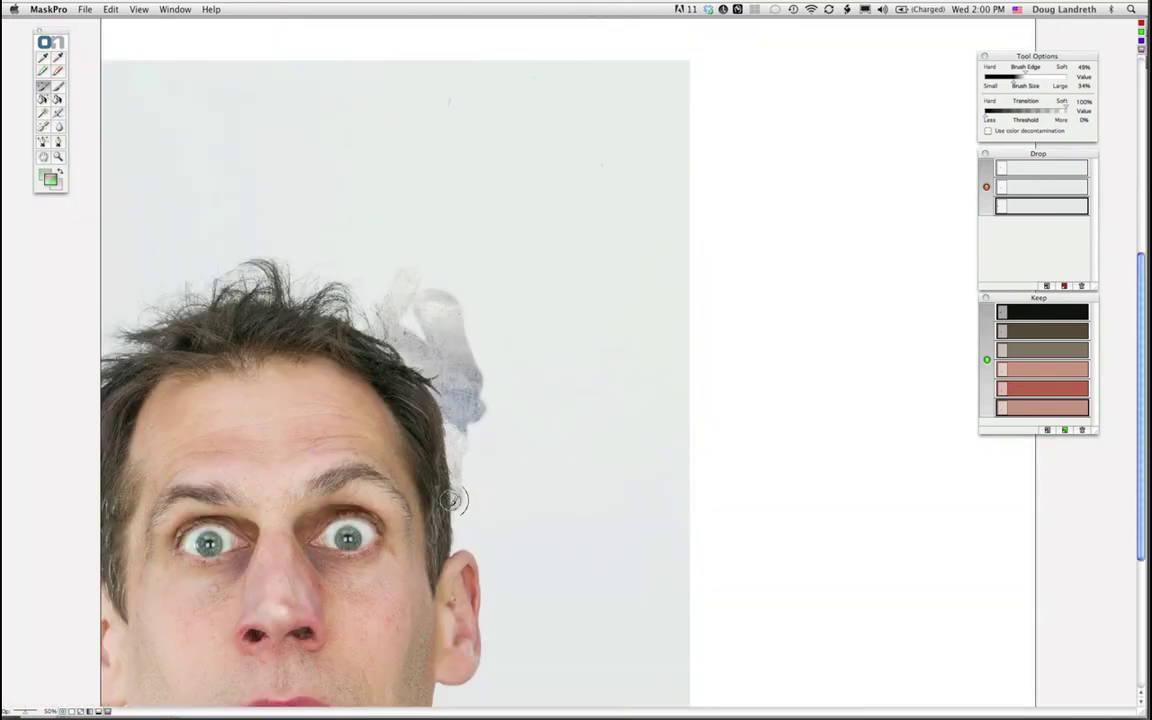
mouse_move(452, 522)
left_mouse_down()
mouse_move(486, 420)
mouse_move(490, 340)
mouse_move(474, 540)
mouse_move(489, 561)
mouse_move(488, 688)
mouse_move(415, 692)
left_mouse_up()
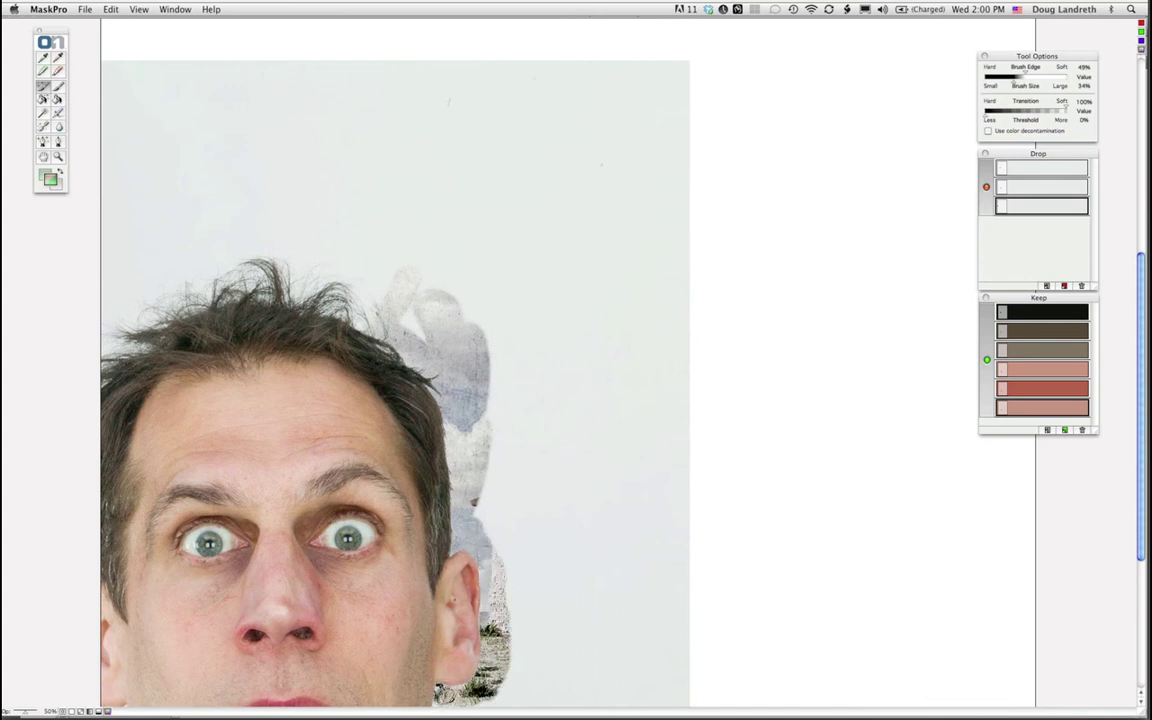
left_click(372, 276)
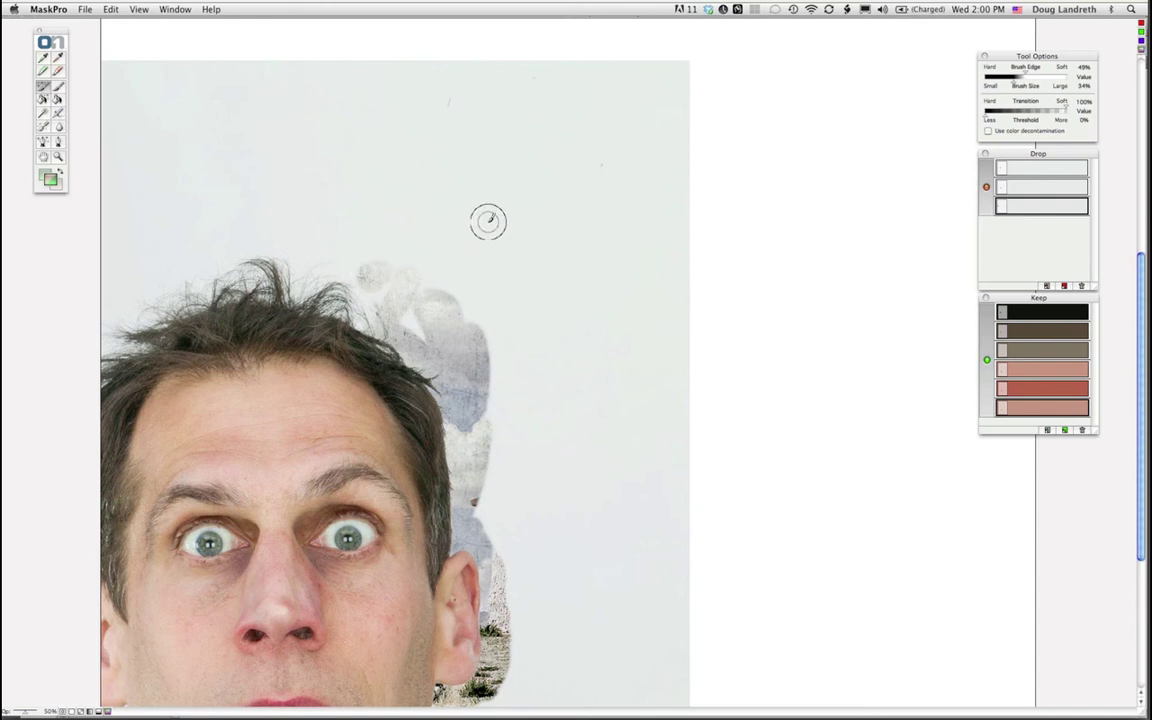
Step: Enlarge the Magic Brush to 54% and erase a broad band of backdrop above the hair and around the head
key("bracketright")
key("bracketright")
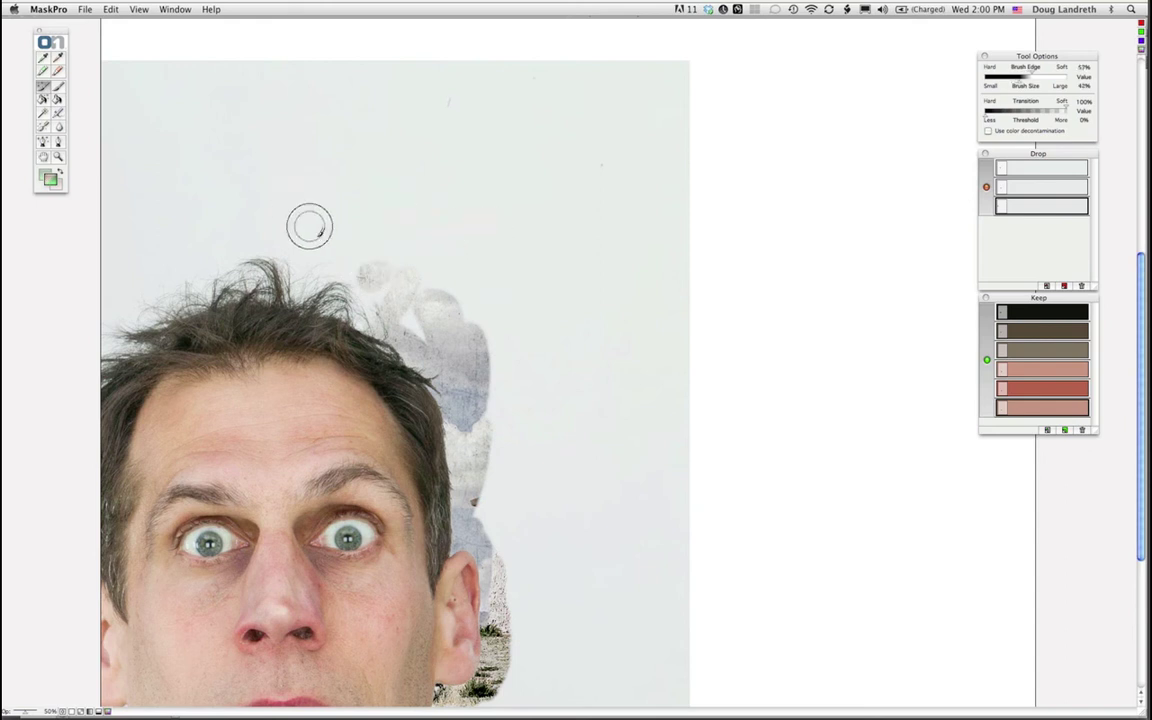
key("bracketright")
key("bracketright")
key("bracketright")
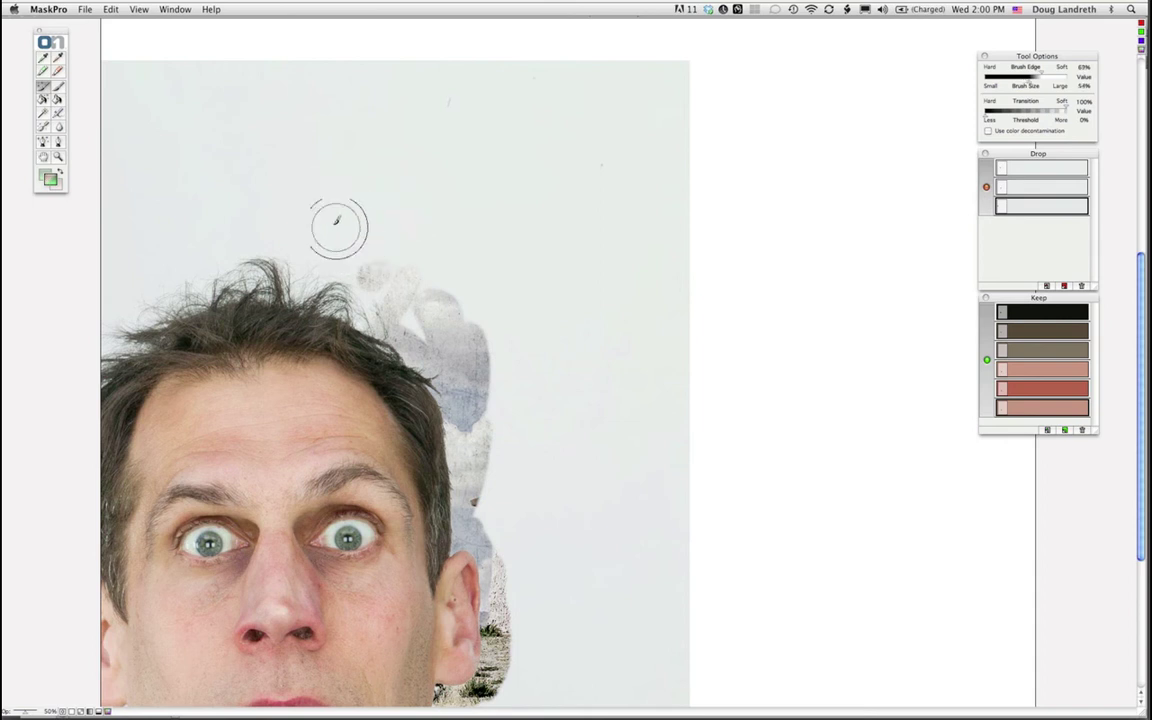
mouse_move(337, 227)
left_mouse_down()
mouse_move(295, 205)
mouse_move(420, 305)
mouse_move(240, 240)
mouse_move(207, 275)
mouse_move(135, 285)
mouse_move(100, 370)
left_mouse_up()
mouse_move(100, 235)
left_mouse_down()
mouse_move(176, 243)
mouse_move(188, 258)
mouse_move(304, 217)
mouse_move(126, 186)
mouse_move(122, 170)
mouse_move(163, 207)
mouse_move(233, 211)
mouse_move(272, 176)
mouse_move(160, 183)
mouse_move(472, 290)
mouse_move(491, 423)
mouse_move(484, 507)
mouse_move(514, 550)
mouse_move(520, 605)
left_mouse_up()
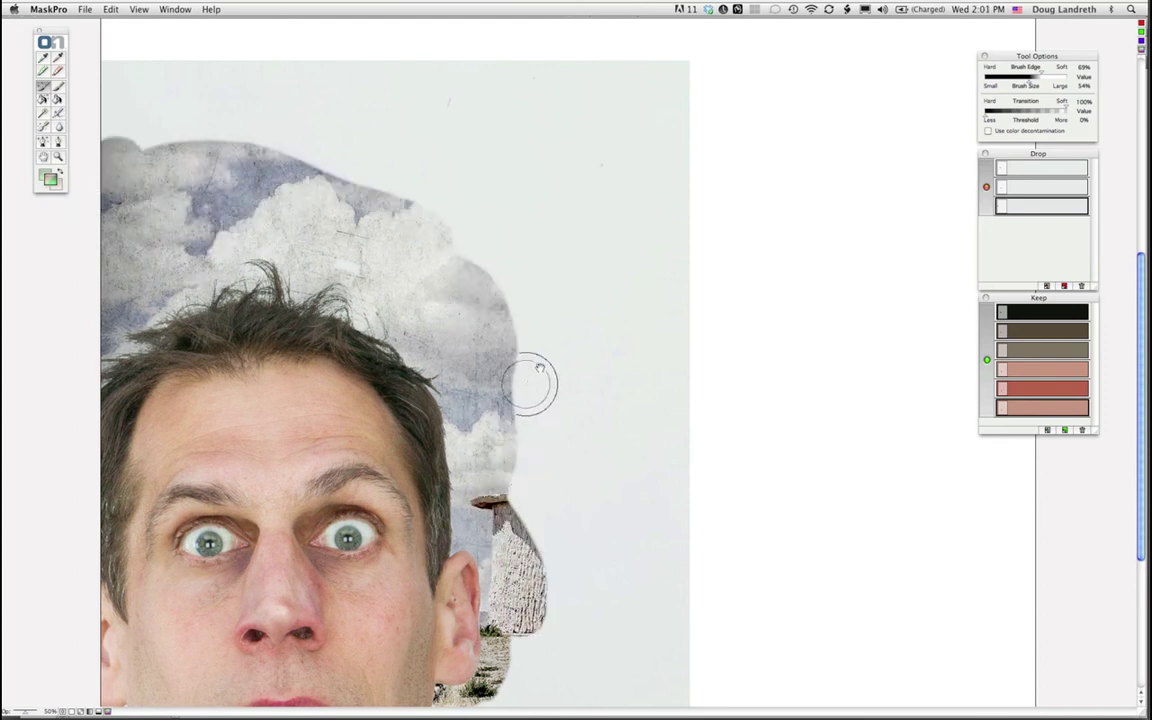
Step: Erase the backdrop beside the jaw and neck and along the top of the brown shirt's shoulder with the Magic Brush
key("space")
left_click_drag(547, 361, 551, 331)
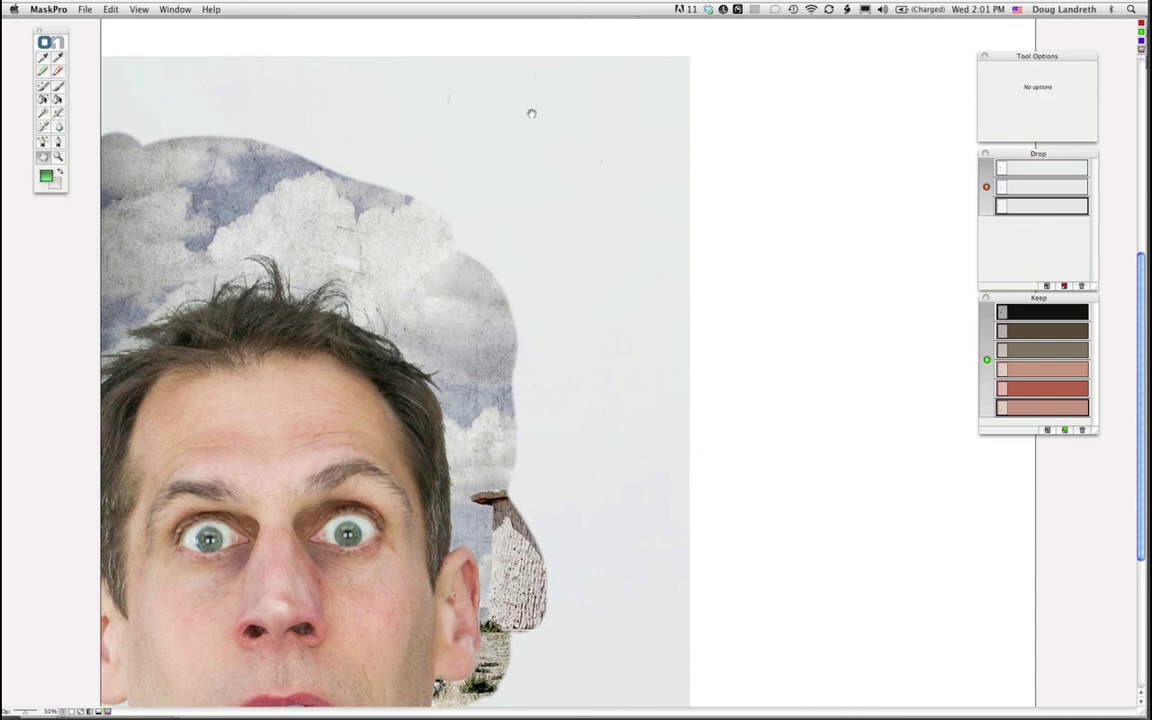
scroll(531, 113, "down", 5)
mouse_move(440, 455)
left_mouse_down()
mouse_move(463, 605)
mouse_move(552, 632)
mouse_move(624, 688)
mouse_move(668, 692)
left_mouse_up()
scroll(668, 692, "down", 1)
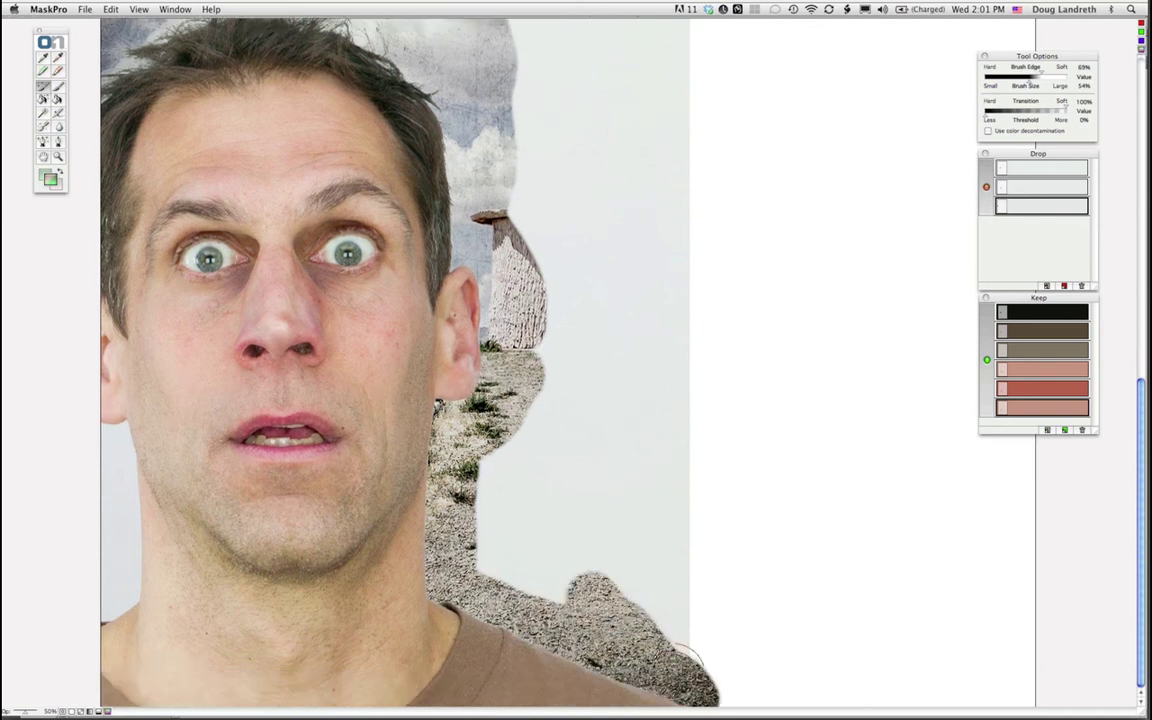
mouse_move(600, 583)
left_mouse_down()
mouse_move(476, 330)
mouse_move(460, 460)
mouse_move(540, 505)
left_mouse_up()
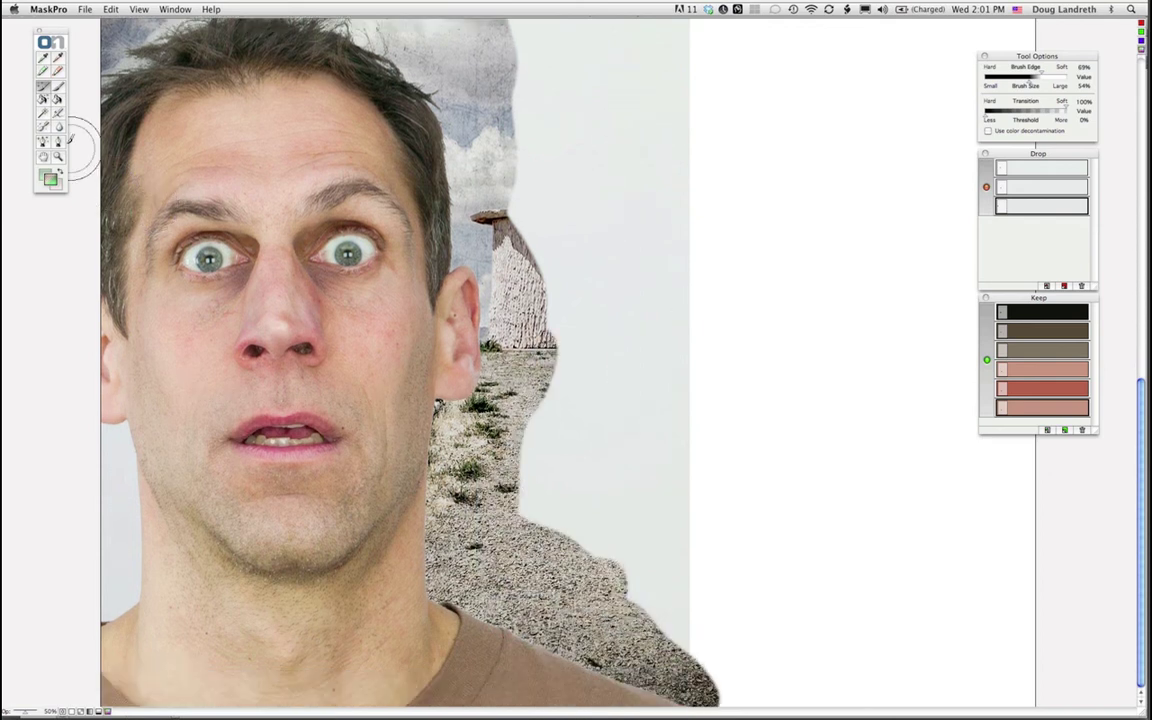
Step: Choose the Chisel tool, enlarge its brush to 42% and swap its active remove/restore mode
left_click(44, 126)
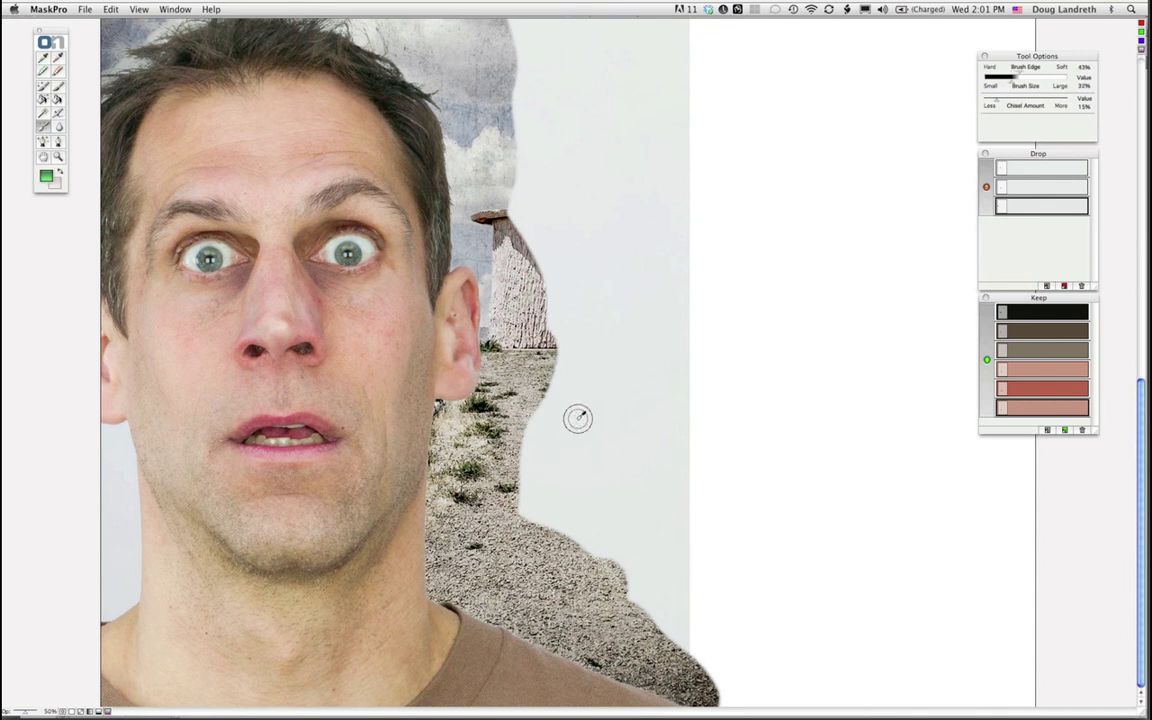
key("bracketright")
key("bracketright")
key("bracketright")
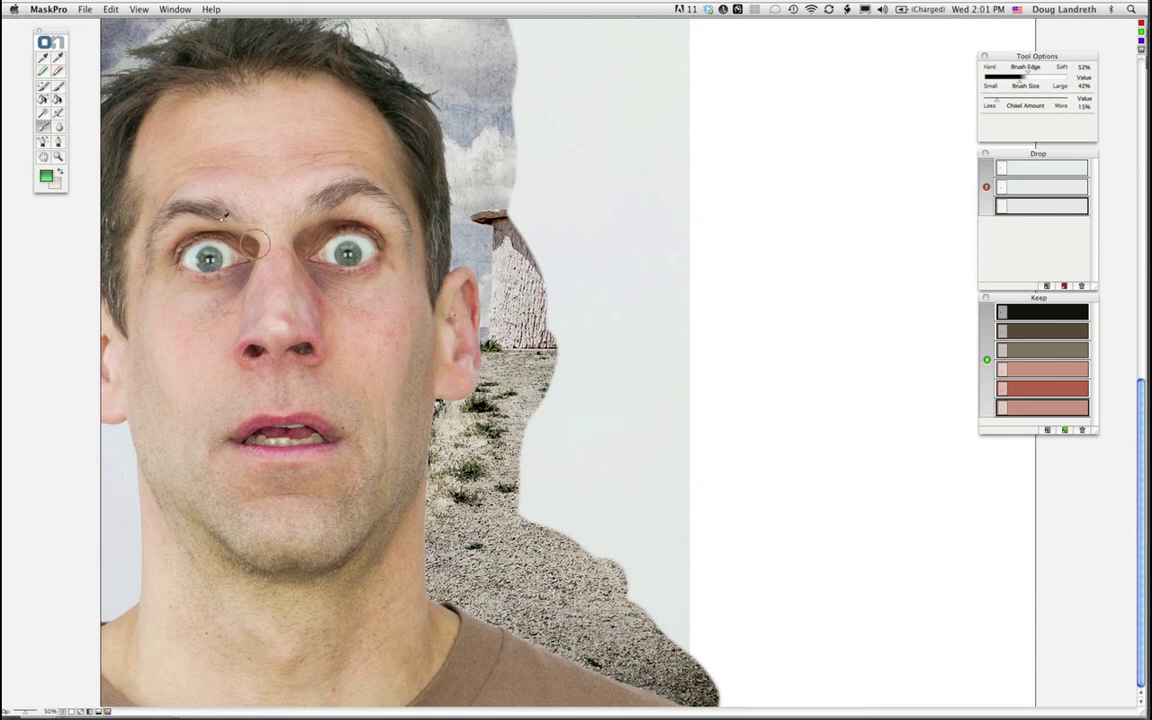
left_click(59, 174)
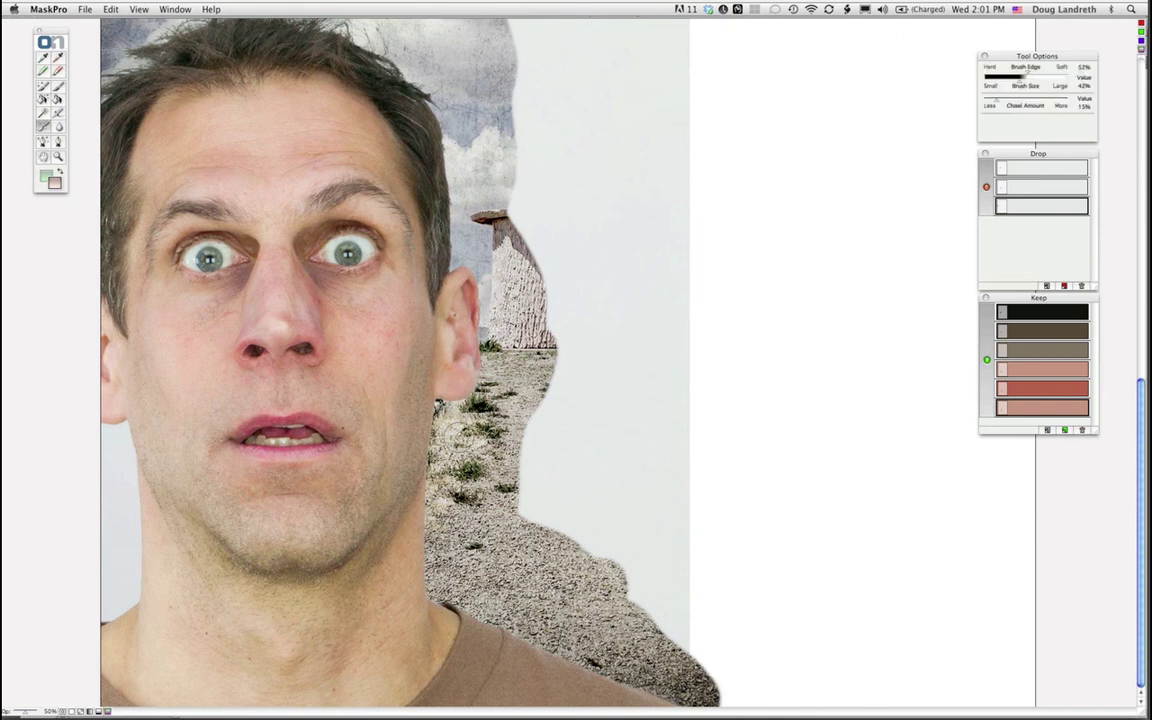
Step: Outline the small backdrop area between jaw, neck and shoulder at the image's left edge with a path and erase it with the Magic Brush
key("space")
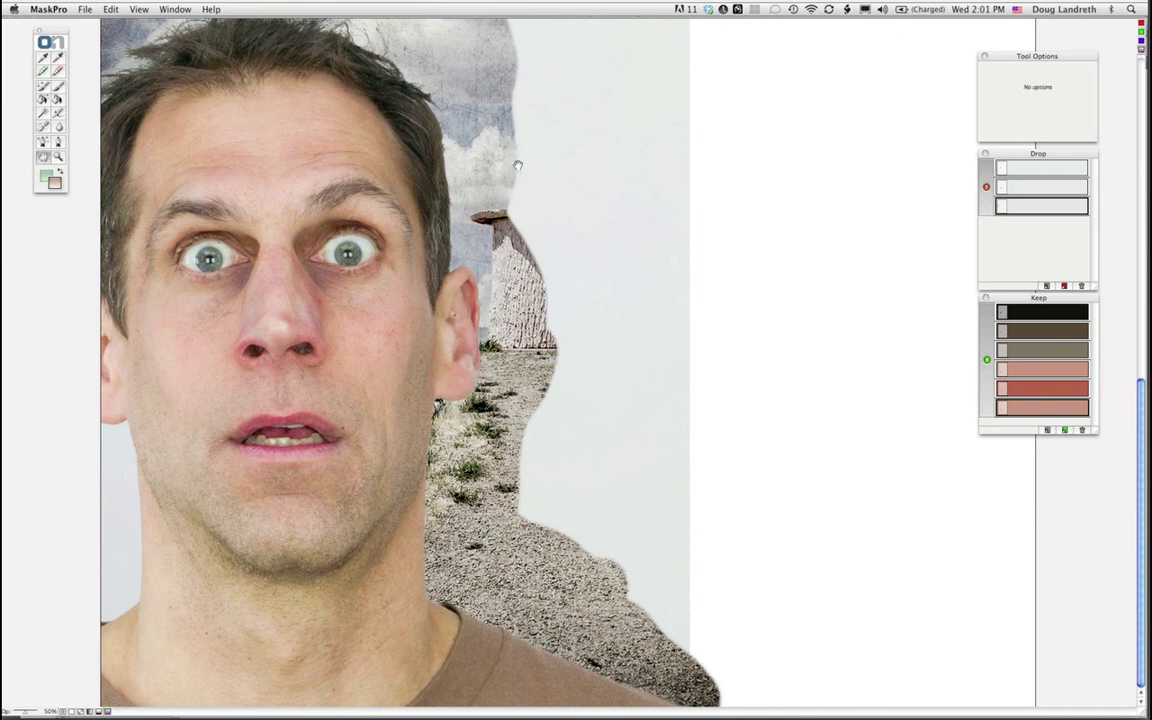
scroll(532, 247, "up", 5)
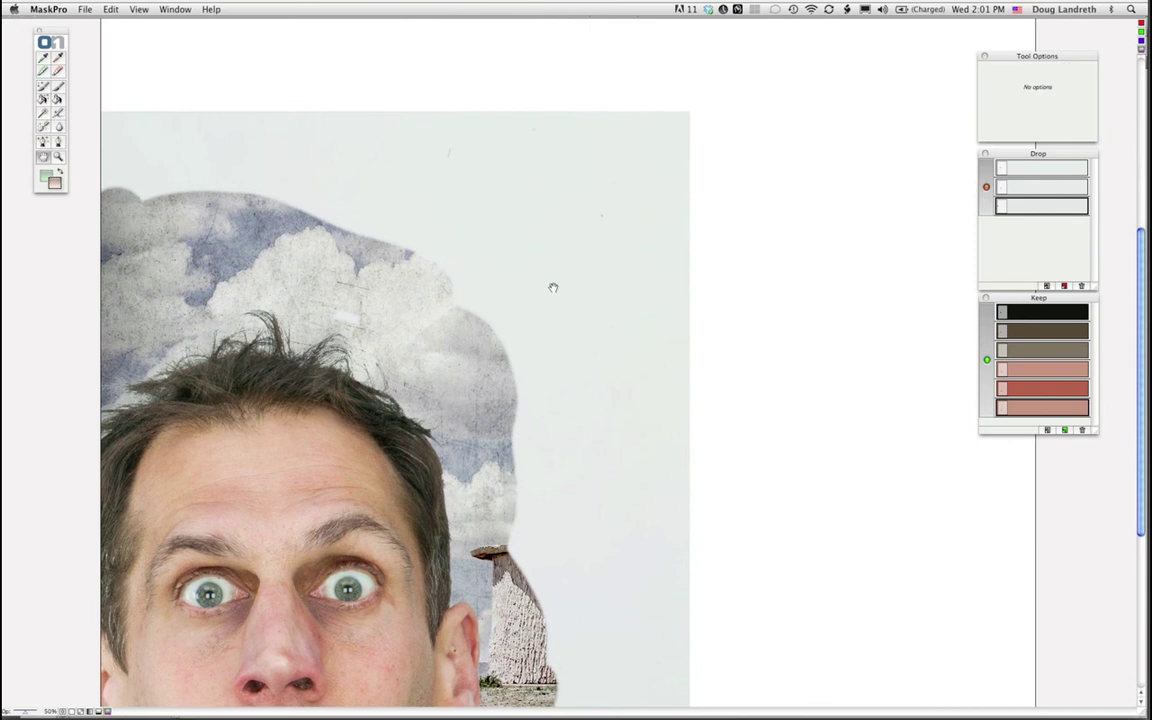
scroll(553, 288, "down", 5)
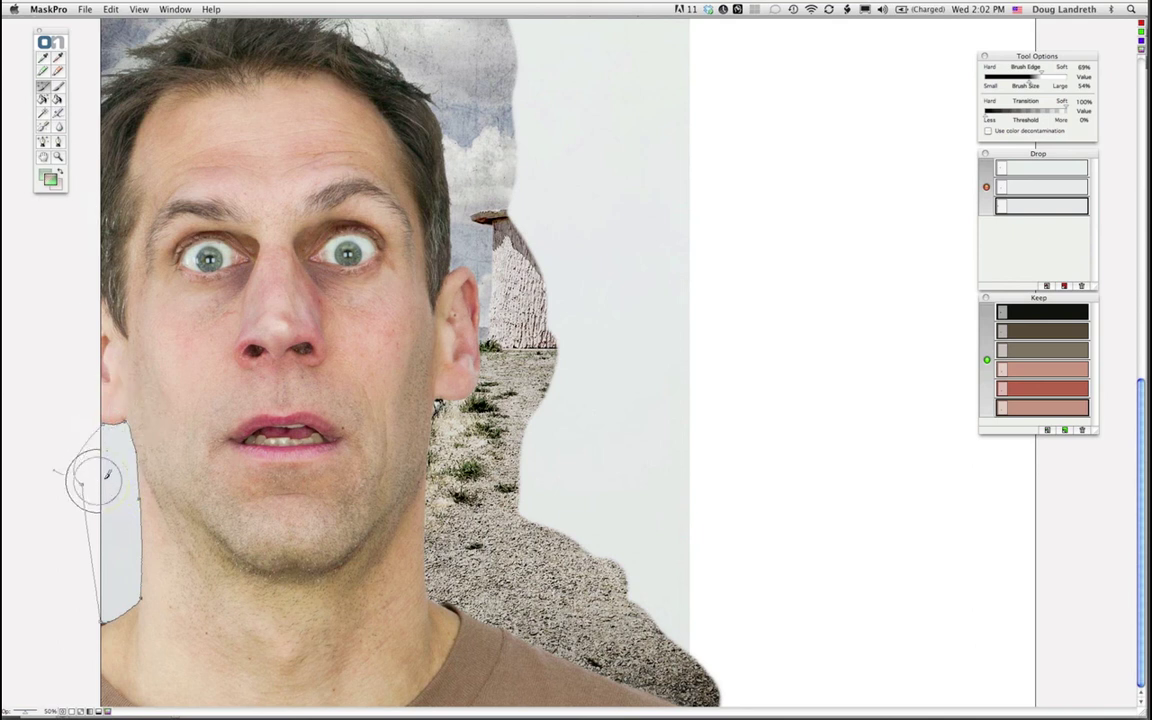
mouse_move(95, 476)
left_mouse_down()
mouse_move(92, 430)
mouse_move(92, 582)
mouse_move(85, 530)
mouse_move(110, 470)
mouse_move(100, 515)
mouse_move(115, 565)
left_mouse_up()
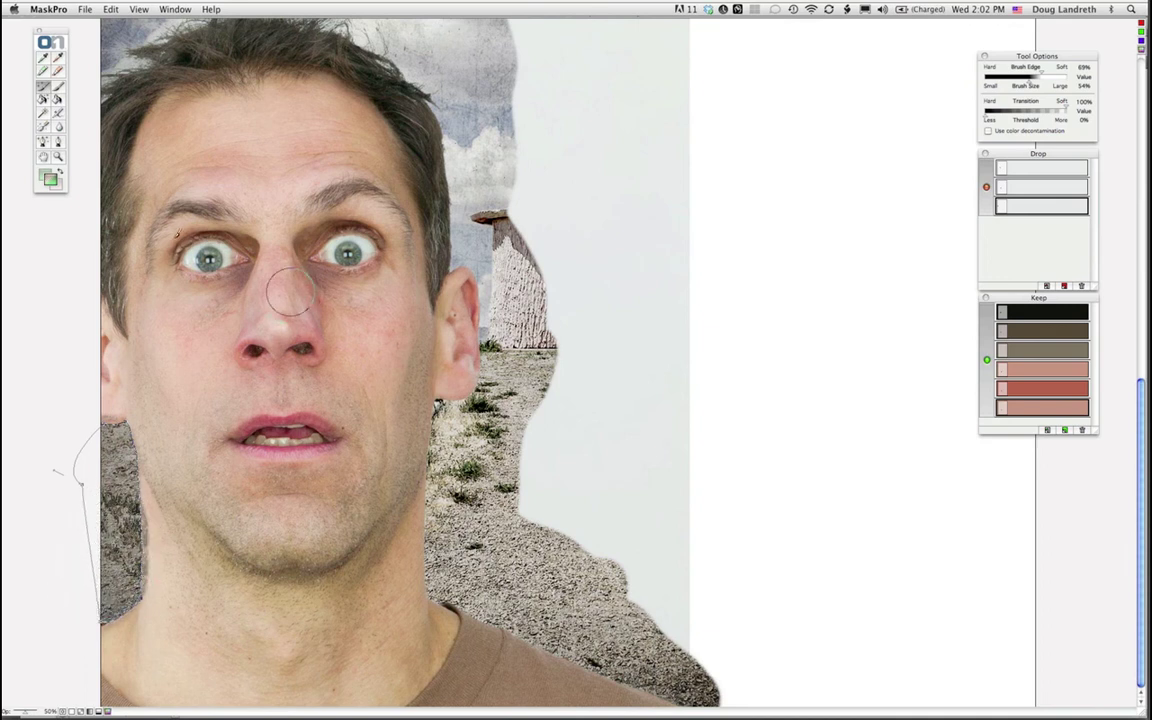
Step: Sample a light skin tone from the neck as a Keep color and restore the neck edge beside the erased area with the Magic Brush
key("i")
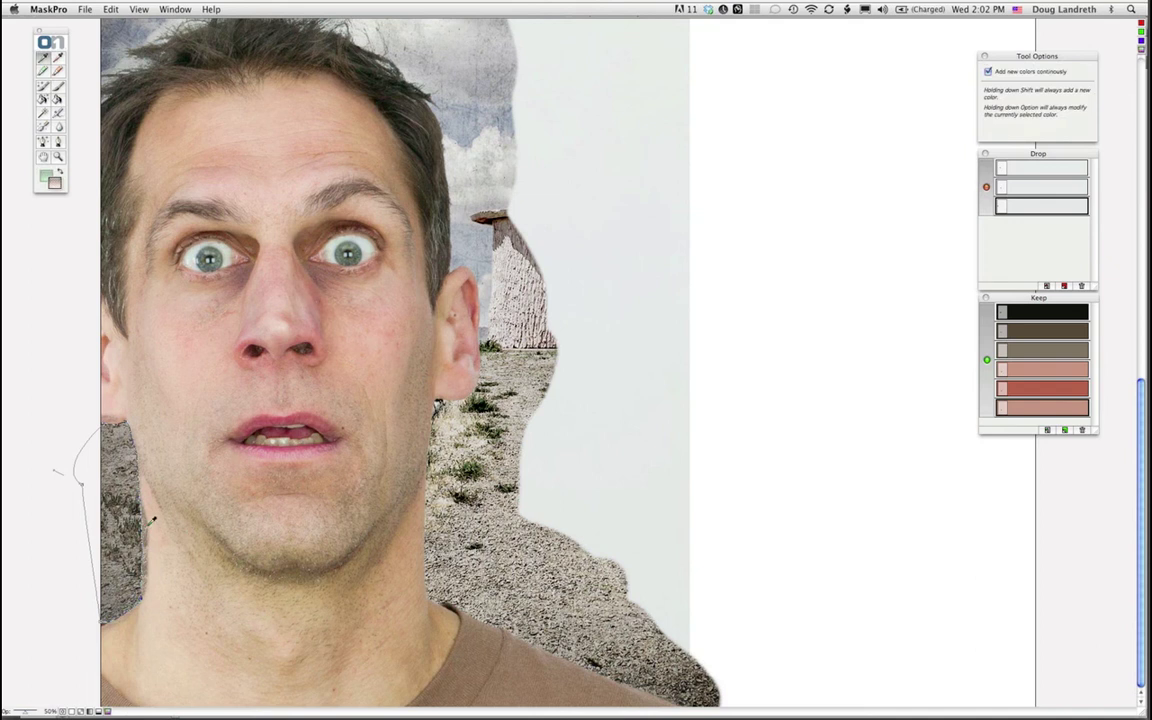
left_click(151, 521)
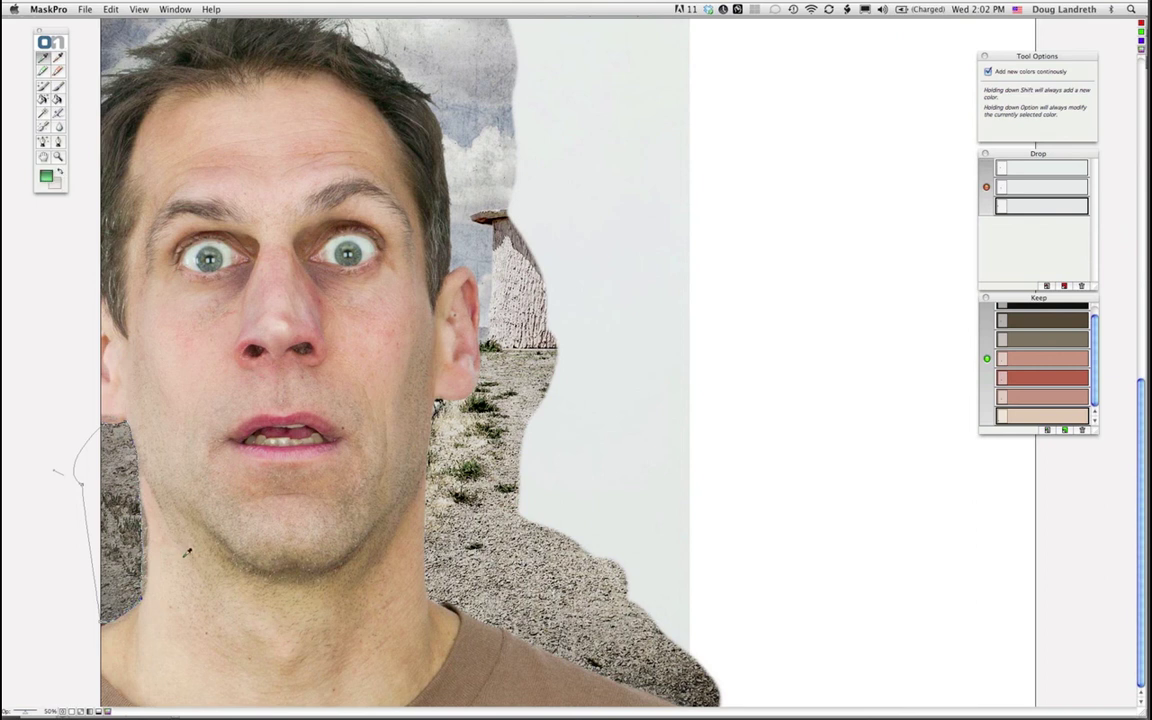
key("b")
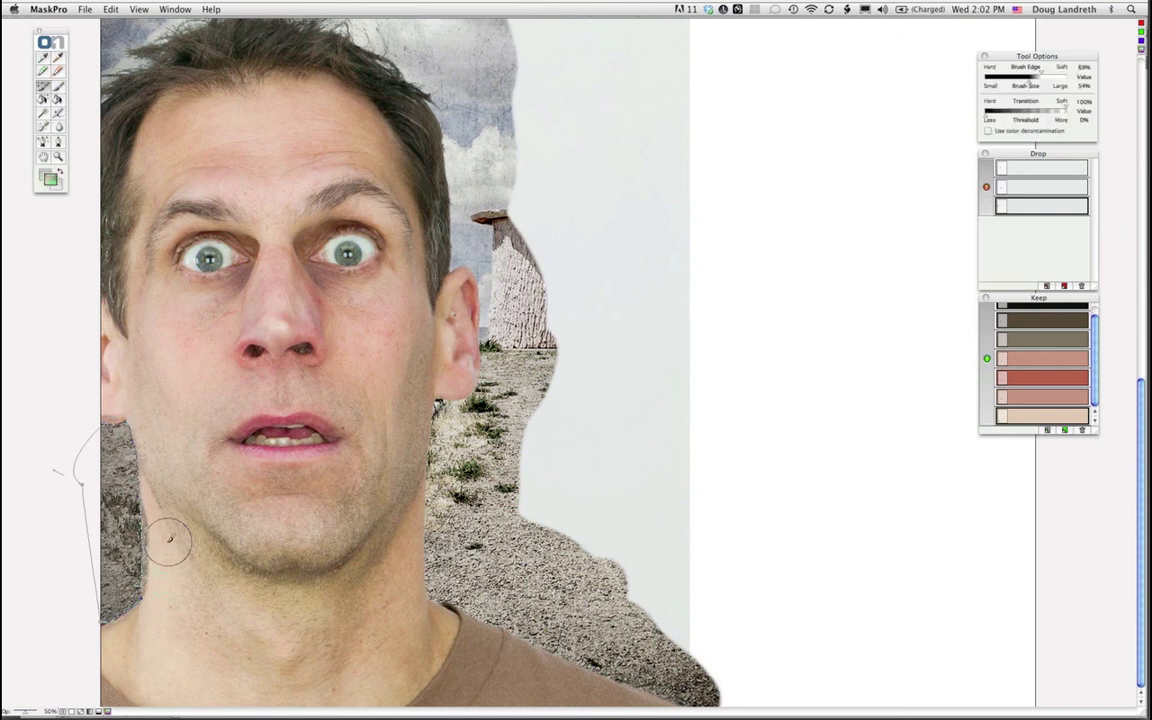
left_click(60, 175)
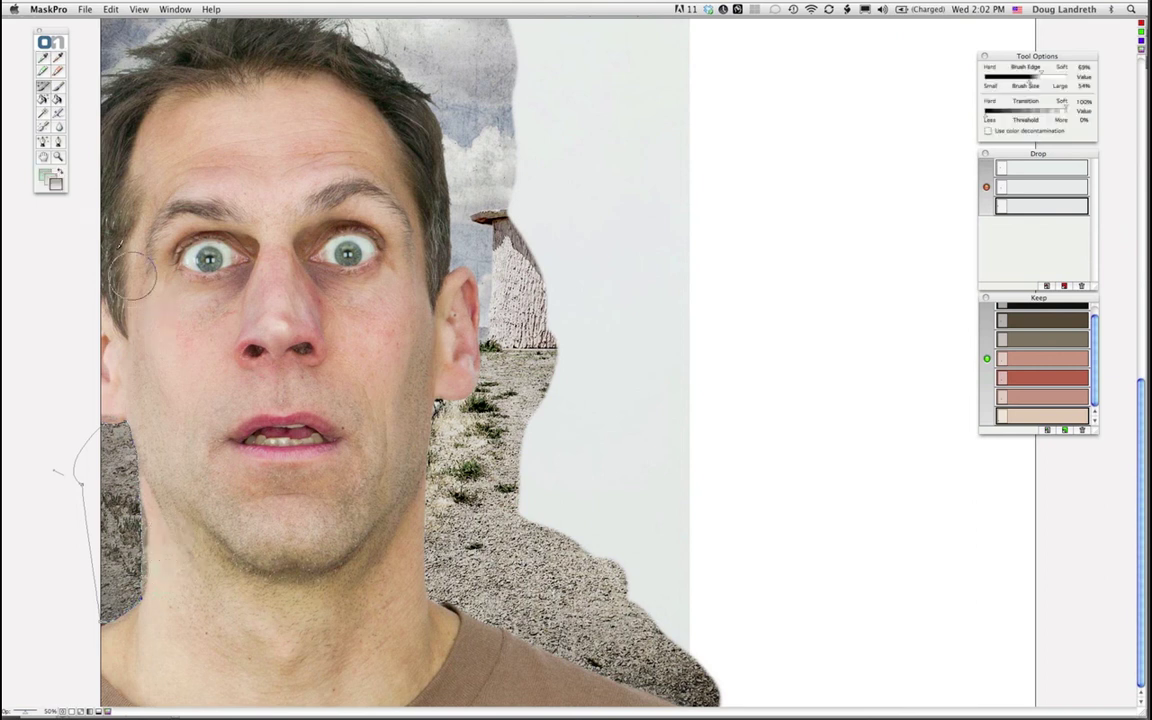
left_click(58, 174)
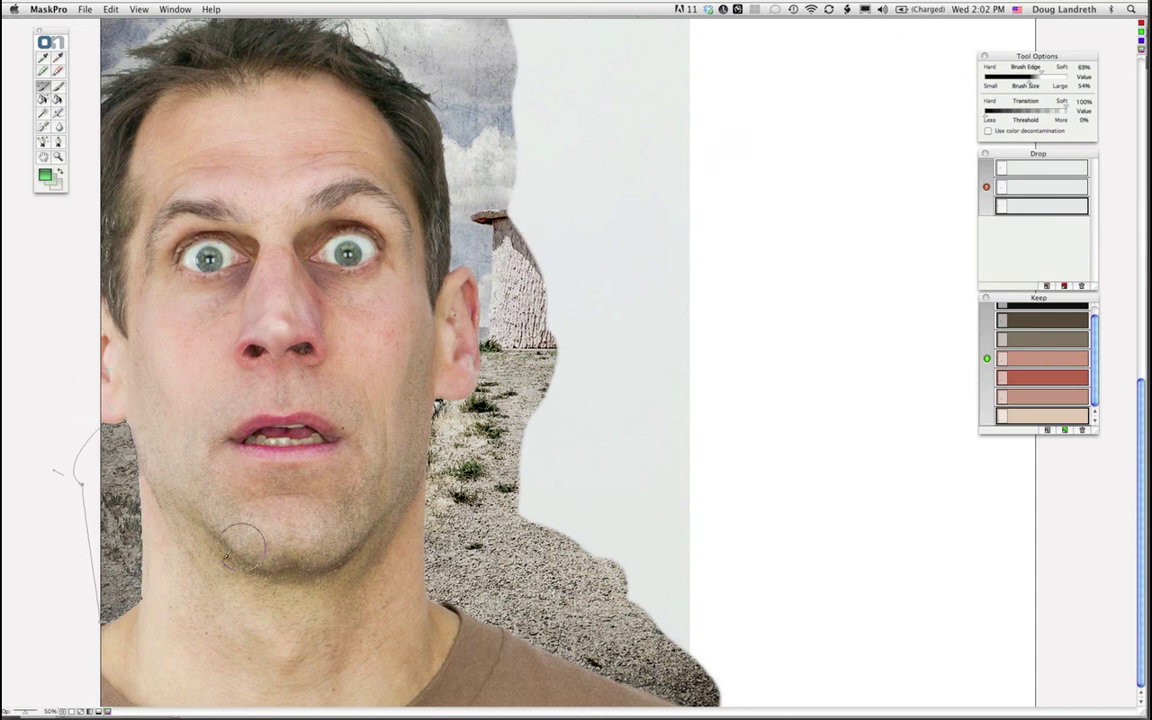
Step: Show the mask alone in black and white and check the erased areas across the whole portrait
key("m")
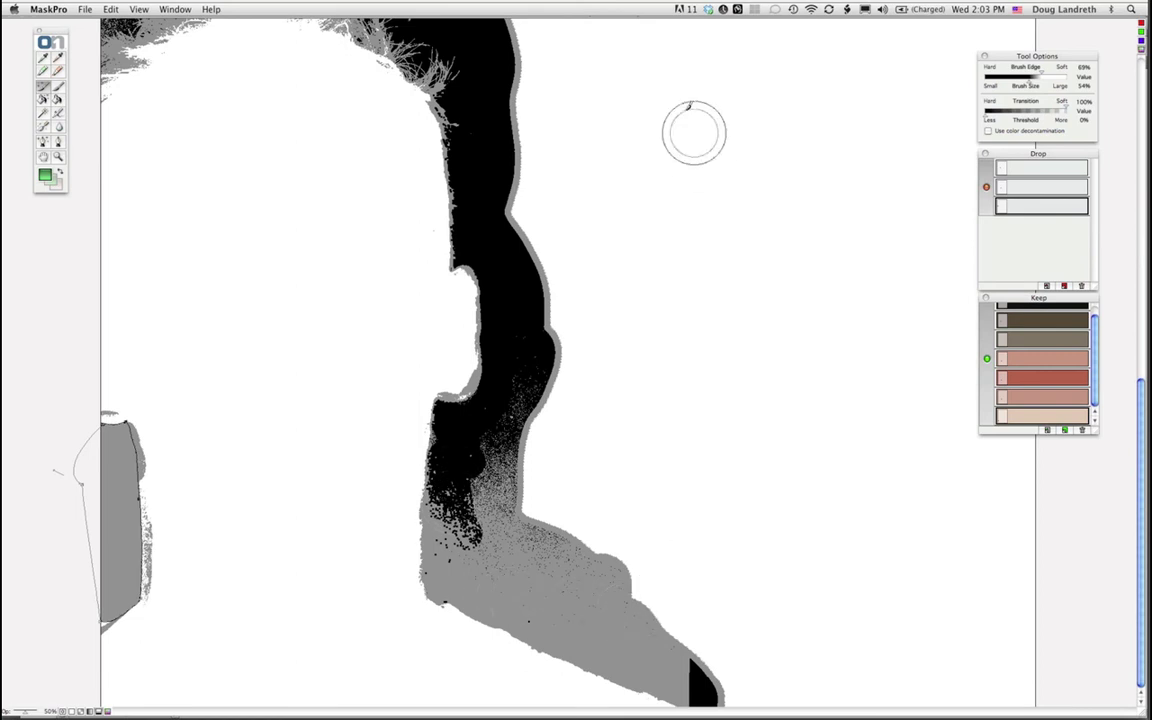
key("super+minus")
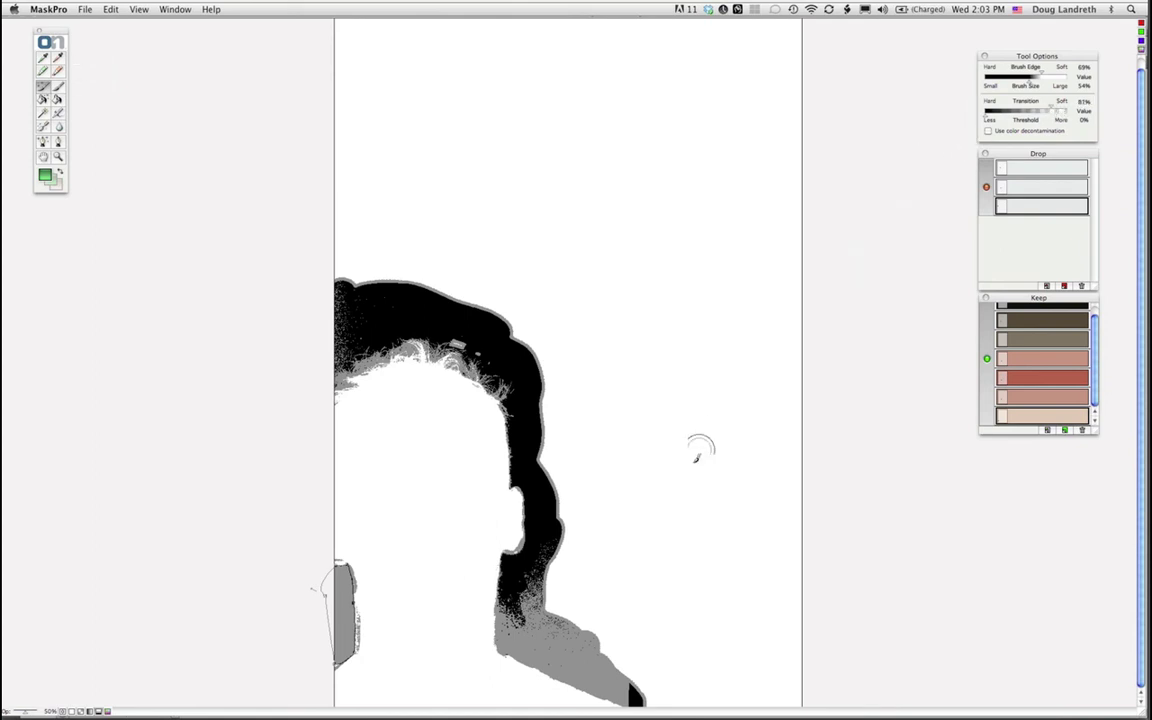
Step: Erase the gray backdrop beside the neck and above the shoulder with the Magic Brush, raising its transition to 97%
mouse_move(557, 553)
left_mouse_down()
mouse_move(592, 607)
mouse_move(552, 606)
mouse_move(548, 619)
mouse_move(549, 578)
mouse_move(530, 603)
left_mouse_up()
left_click(59, 171)
mouse_move(576, 586)
left_mouse_down()
mouse_move(530, 578)
mouse_move(508, 600)
mouse_move(510, 570)
mouse_move(510, 645)
left_mouse_up()
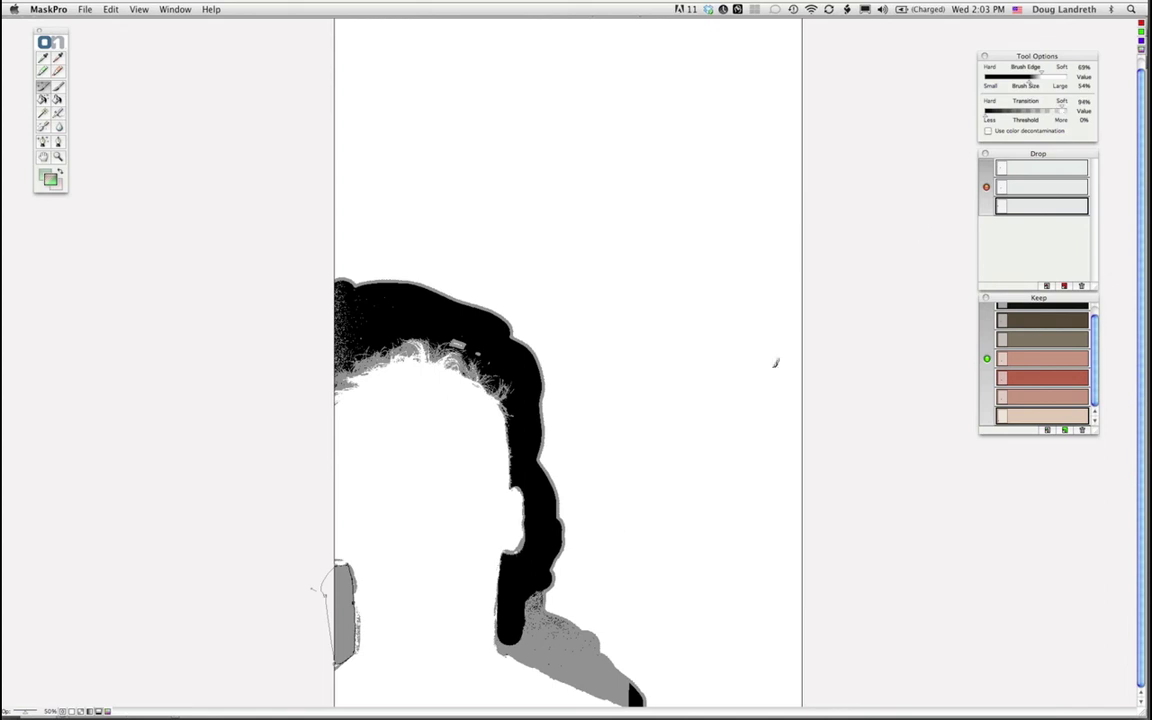
mouse_move(525, 592)
left_mouse_down()
mouse_move(540, 605)
mouse_move(505, 630)
mouse_move(536, 658)
mouse_move(505, 608)
mouse_move(575, 620)
mouse_move(495, 578)
left_mouse_up()
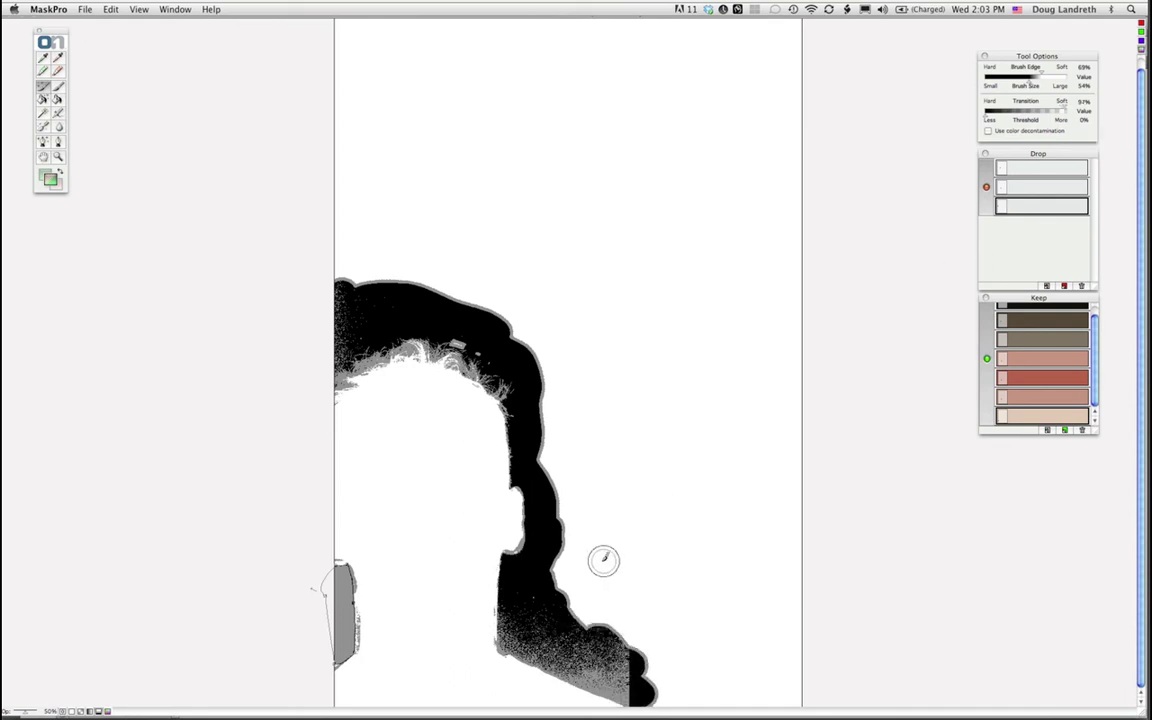
Step: Sample the backdrop as another Drop color and clear the leftover gray above the shoulder and hair with the Magic Brush
key("i")
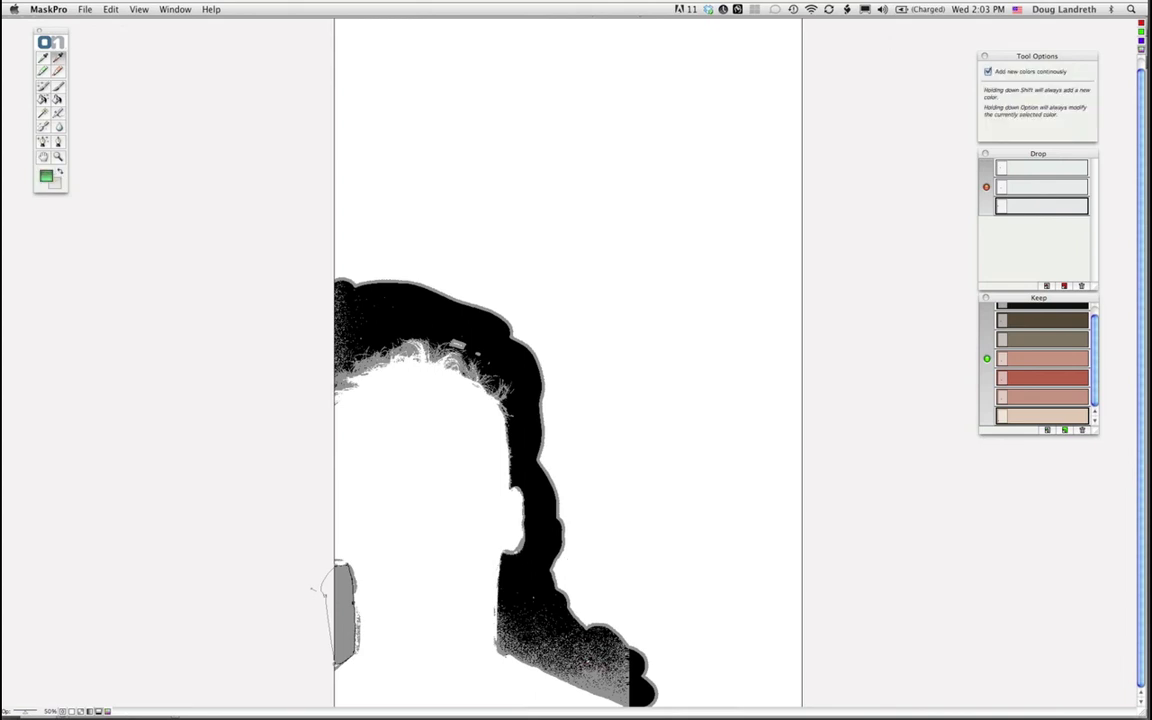
left_click(605, 501)
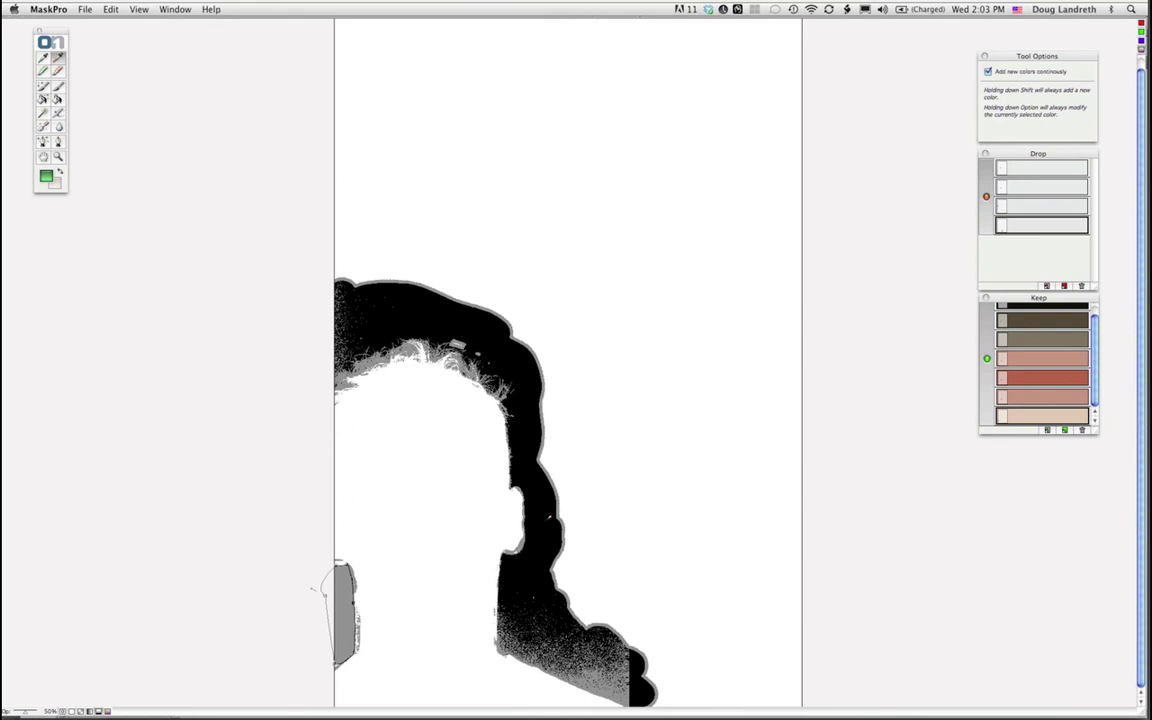
key("b")
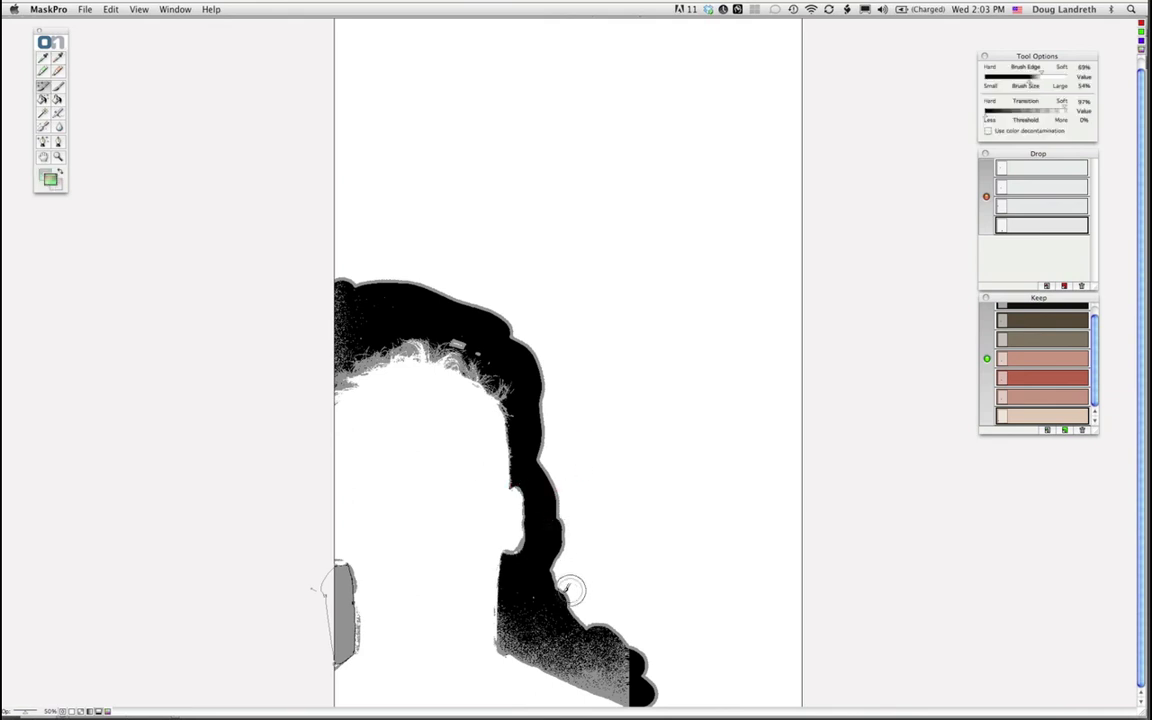
mouse_move(632, 662)
left_mouse_down()
mouse_move(549, 640)
mouse_move(532, 582)
mouse_move(511, 613)
mouse_move(517, 650)
mouse_move(640, 692)
left_mouse_up()
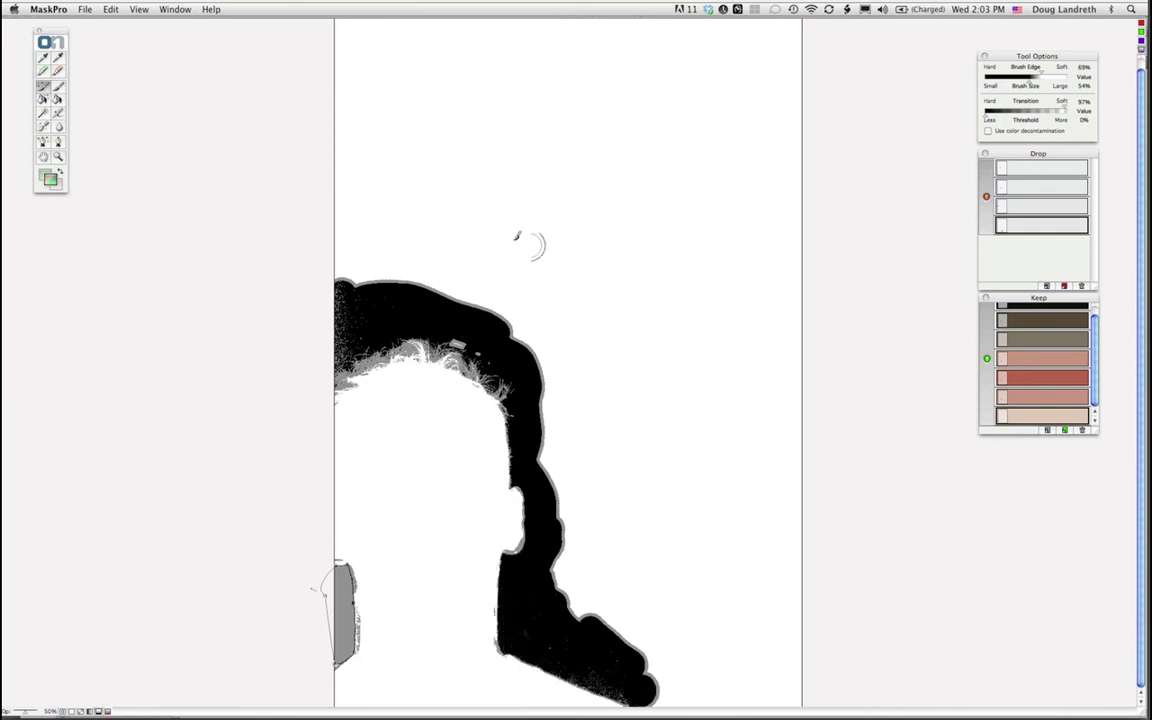
mouse_move(372, 274)
left_mouse_down()
mouse_move(334, 298)
mouse_move(331, 357)
mouse_move(364, 300)
mouse_move(395, 296)
mouse_move(470, 313)
mouse_move(492, 292)
mouse_move(496, 333)
left_mouse_up()
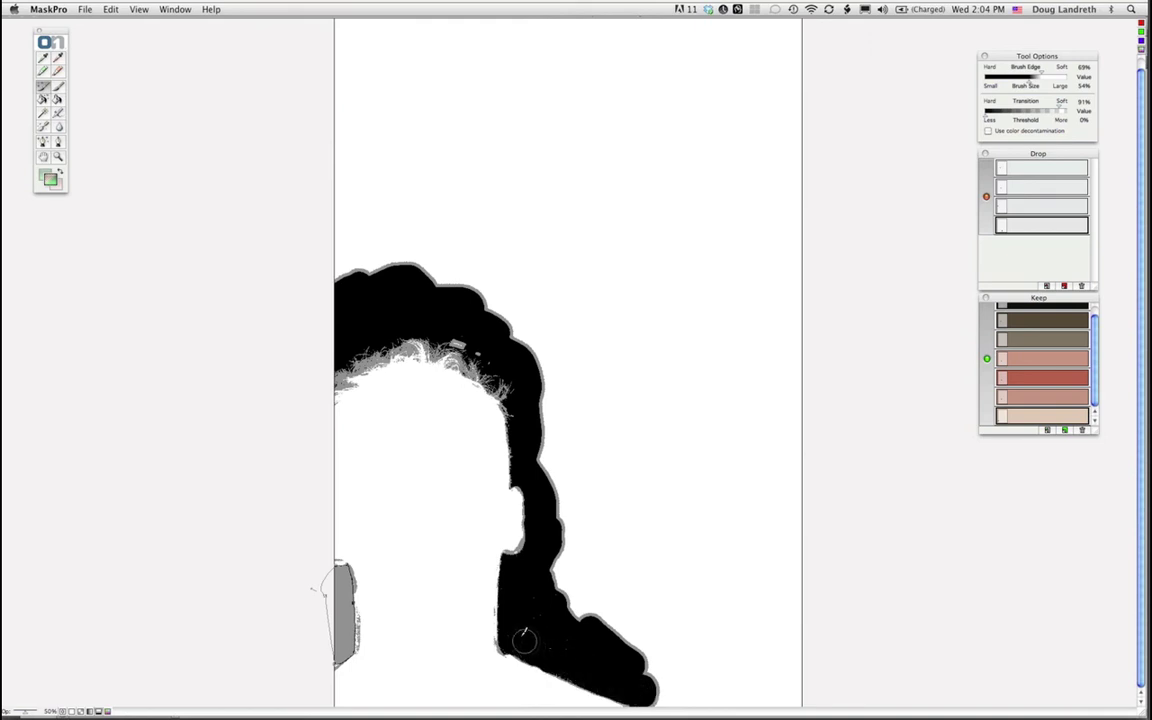
Step: Clean the remaining specks with the Magic Bucket at 67% fill area and trim the neck's fringe with the Chisel at 15%
left_click(44, 99)
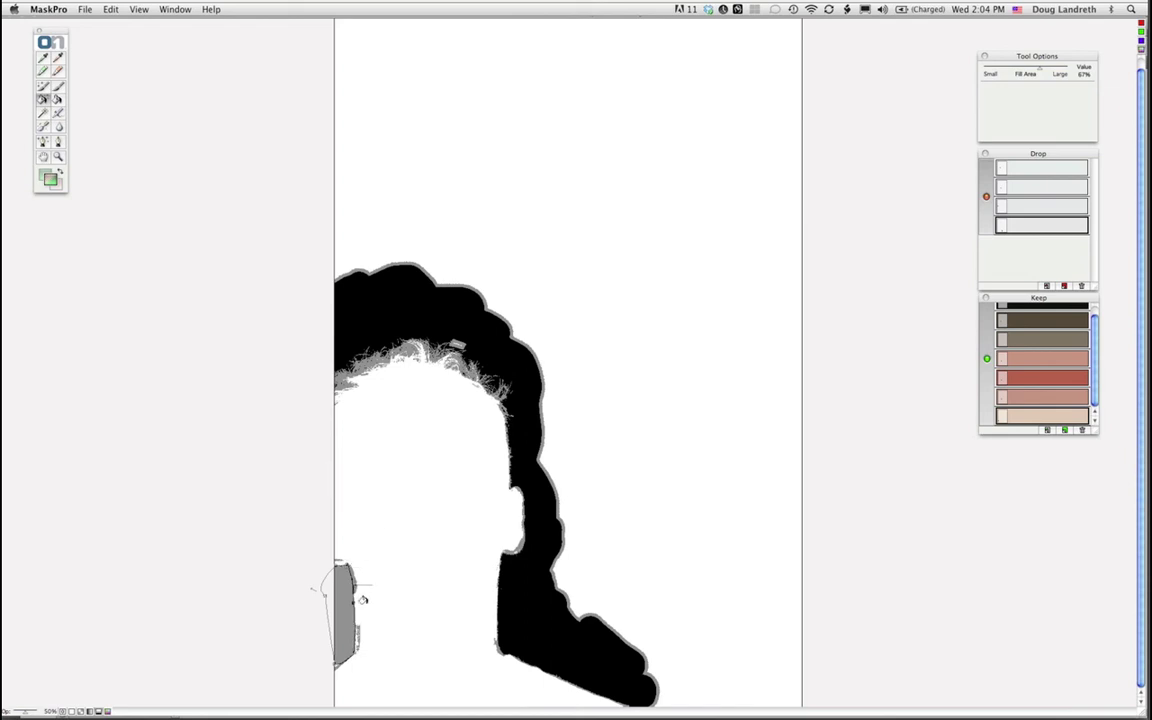
left_click(44, 125)
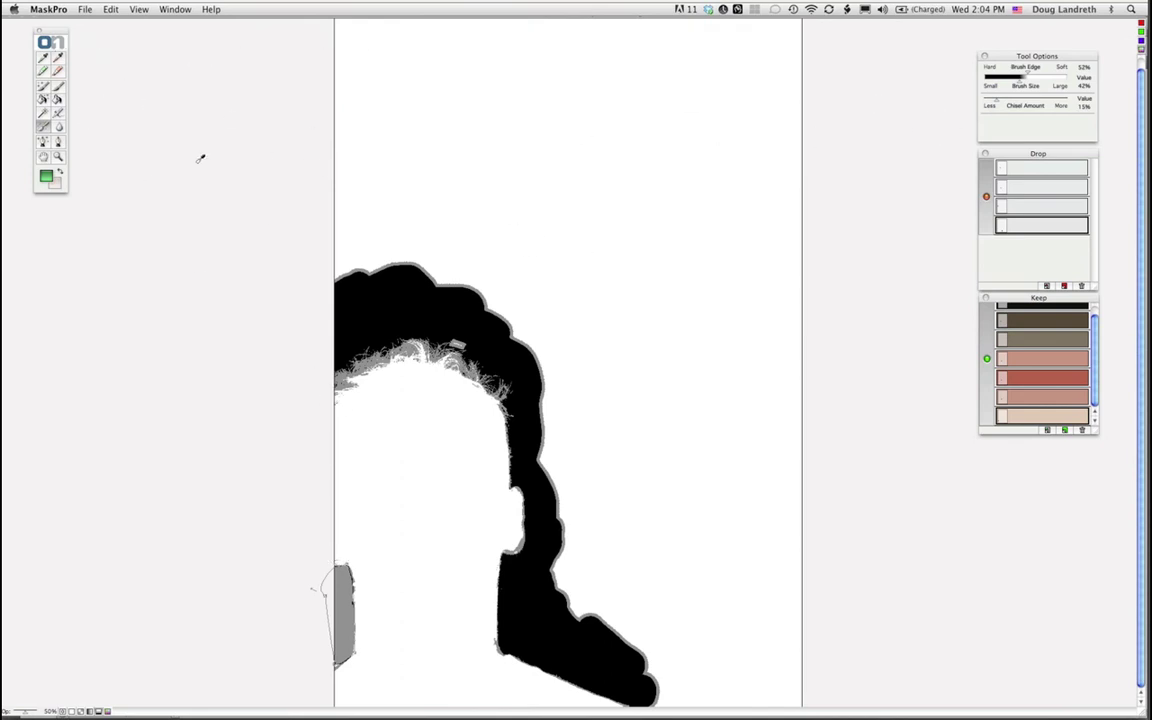
Step: Close the outline with a brushed black strip along the image's bottom edge and fill the enclosed backdrop as dropped with the Paint Bucket
left_click(59, 87)
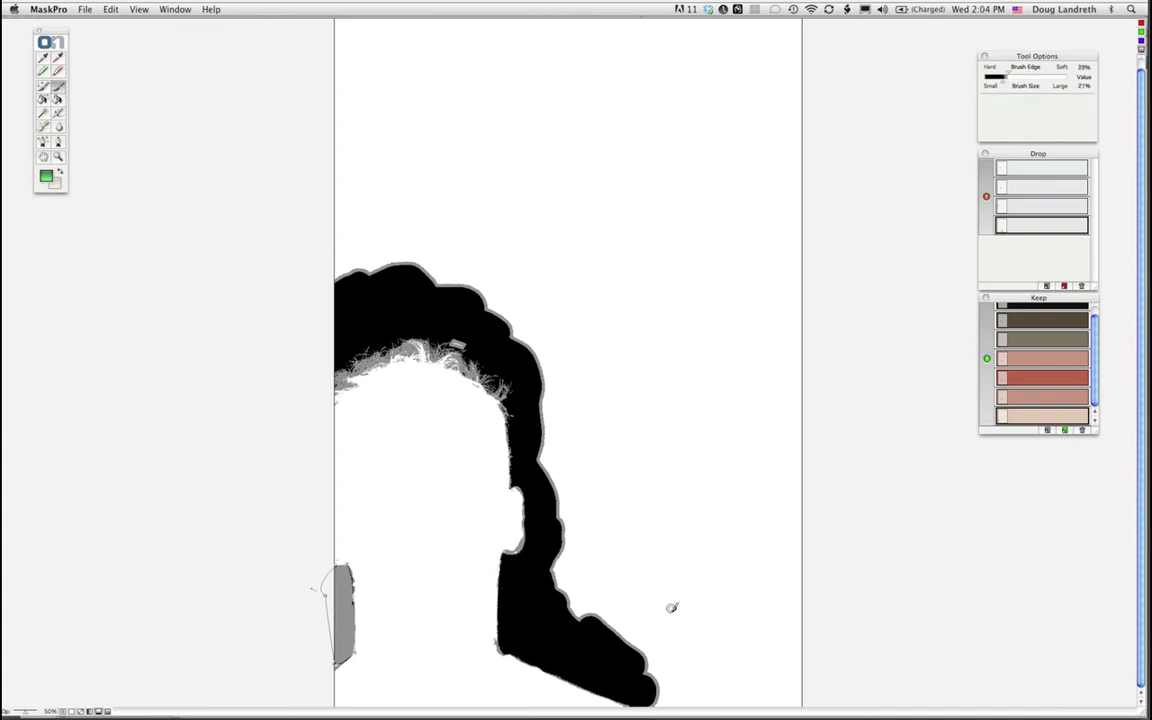
key("x")
left_click_drag(672, 700, 754, 699)
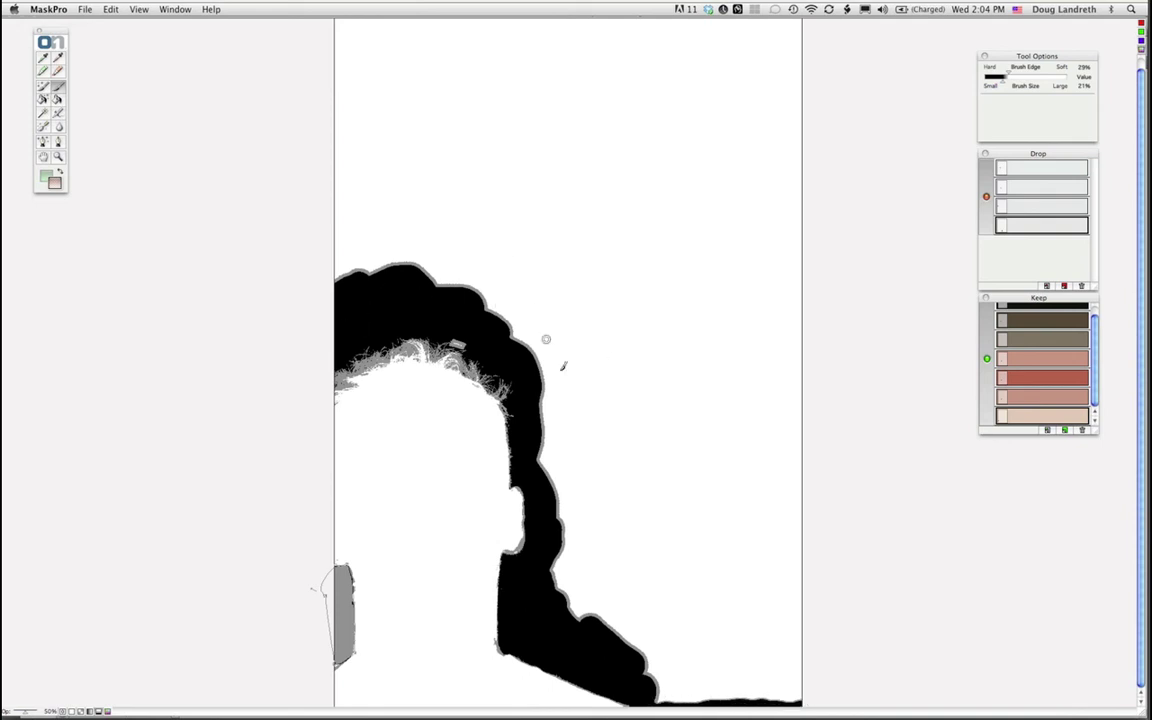
left_click(57, 100)
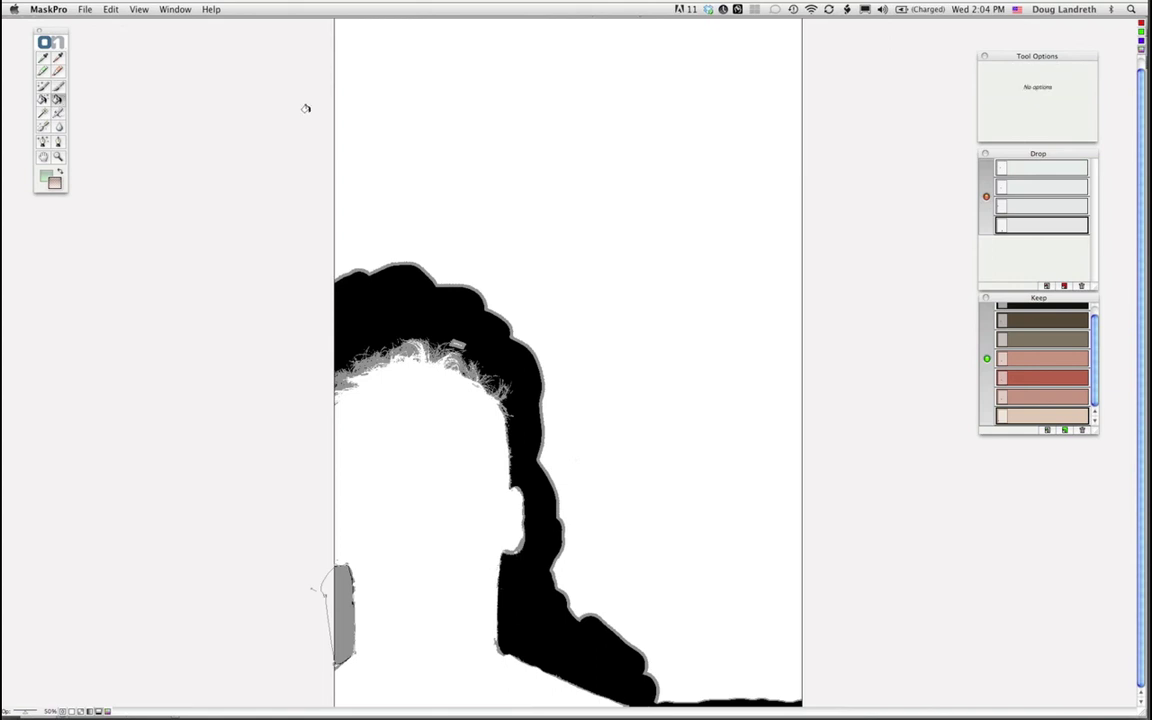
left_click(749, 152)
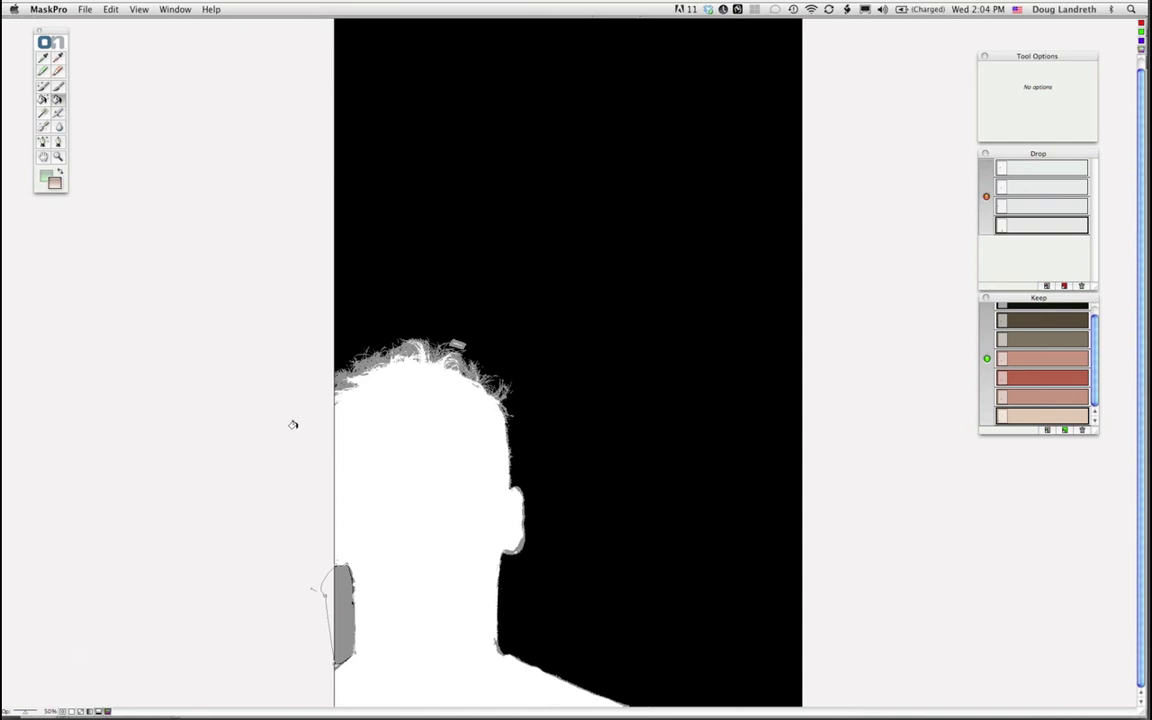
Step: Show the portrait over the background again and apply the finished mask to return to Photoshop
key("m")
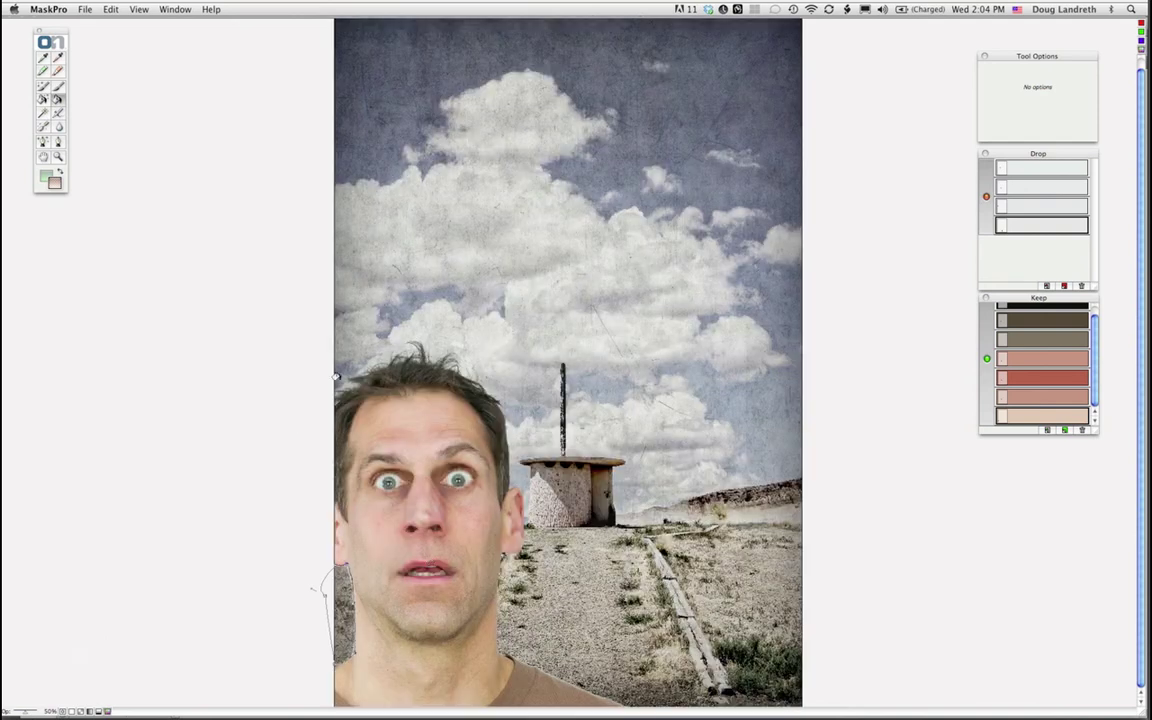
left_click(85, 10)
left_click(92, 35)
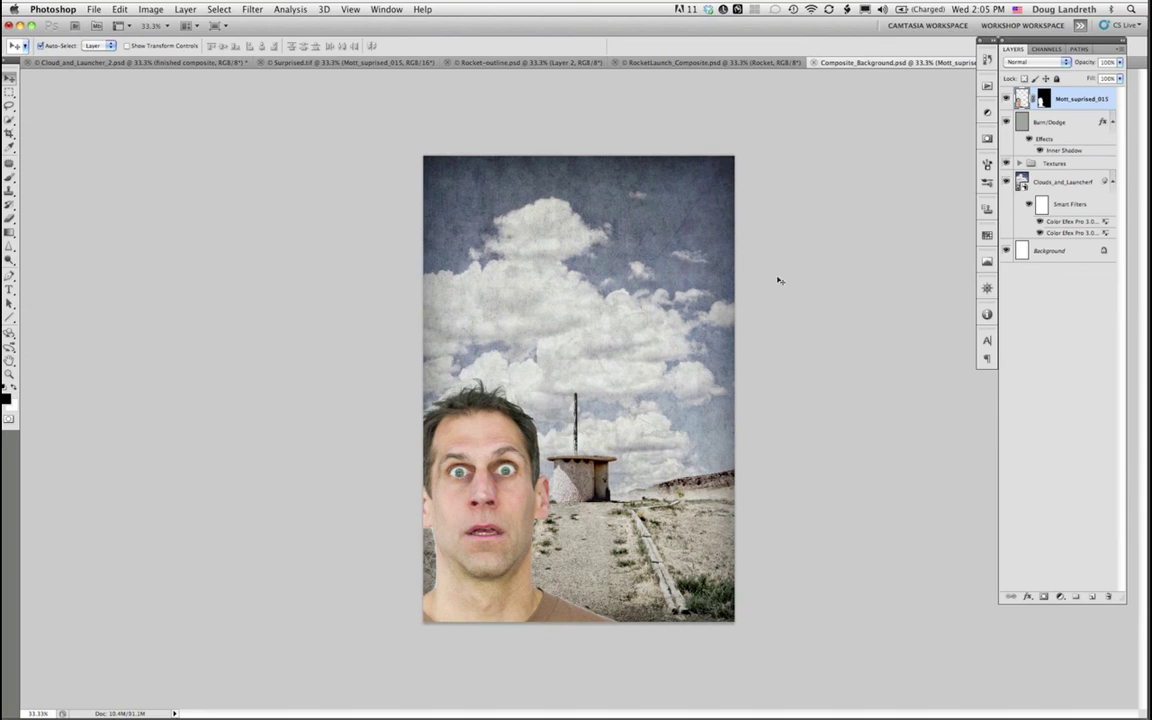
Step: Show the portrait's layer mask alone and paint out the small white patch above the hair with a black brush
left_click(1043, 97, "alt")
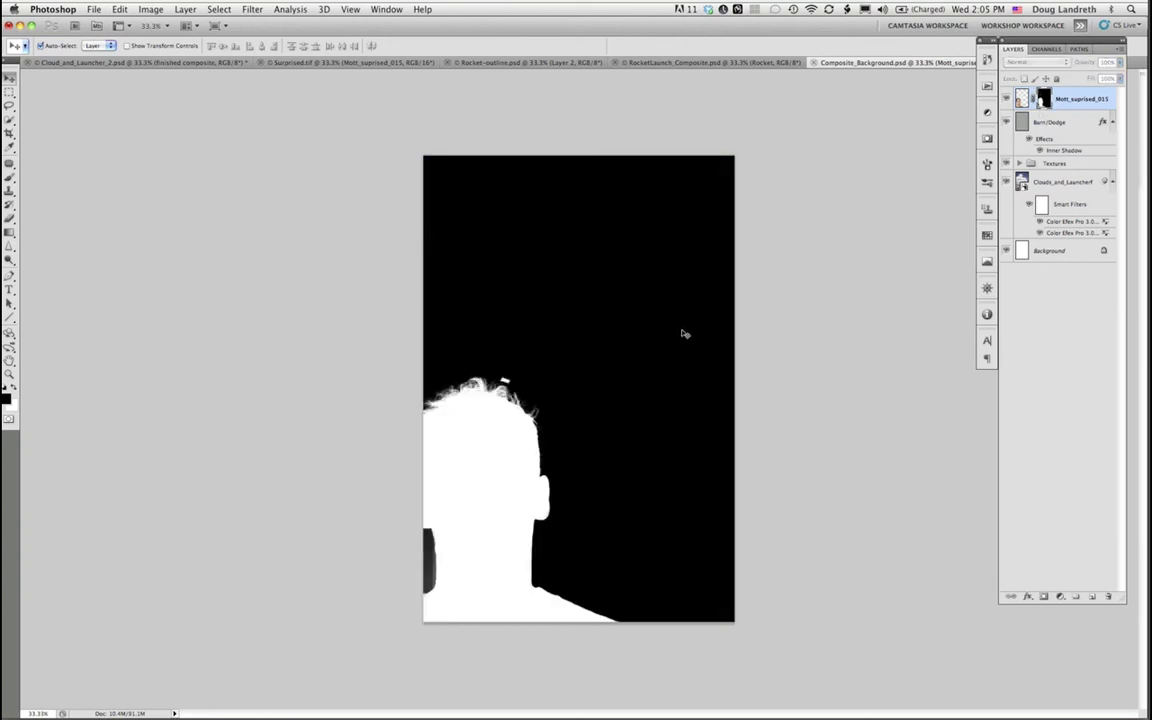
key("super+equal")
key("super+equal")
key("super+equal")
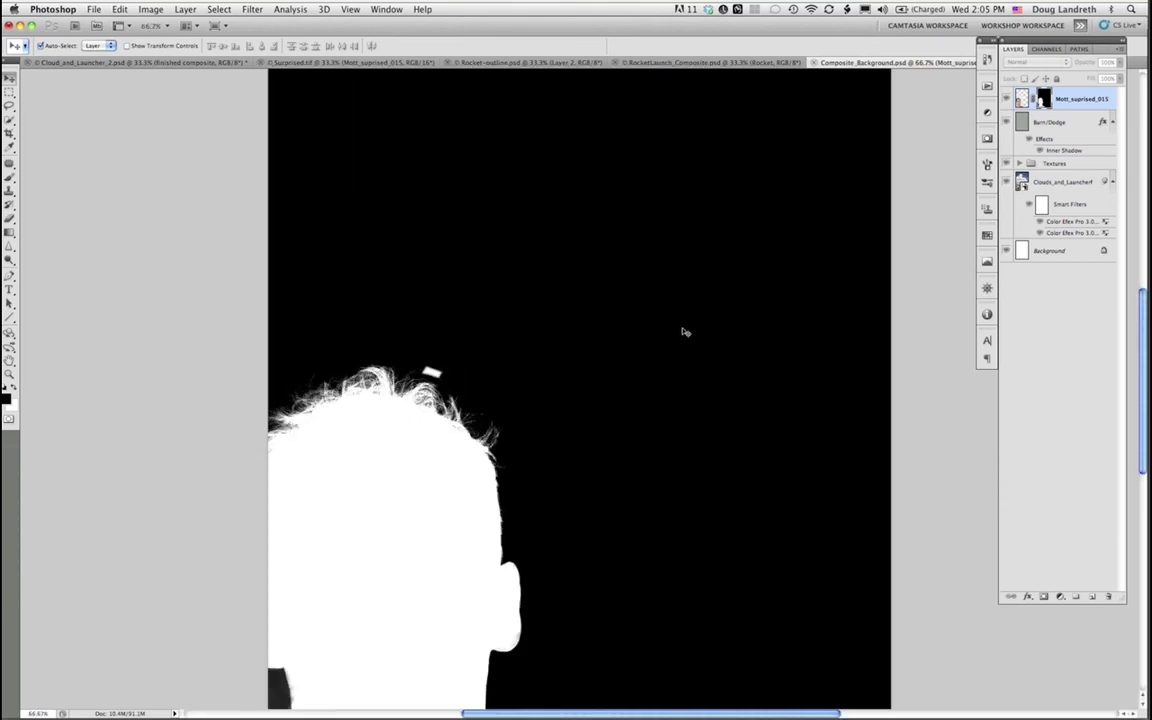
left_click(9, 177)
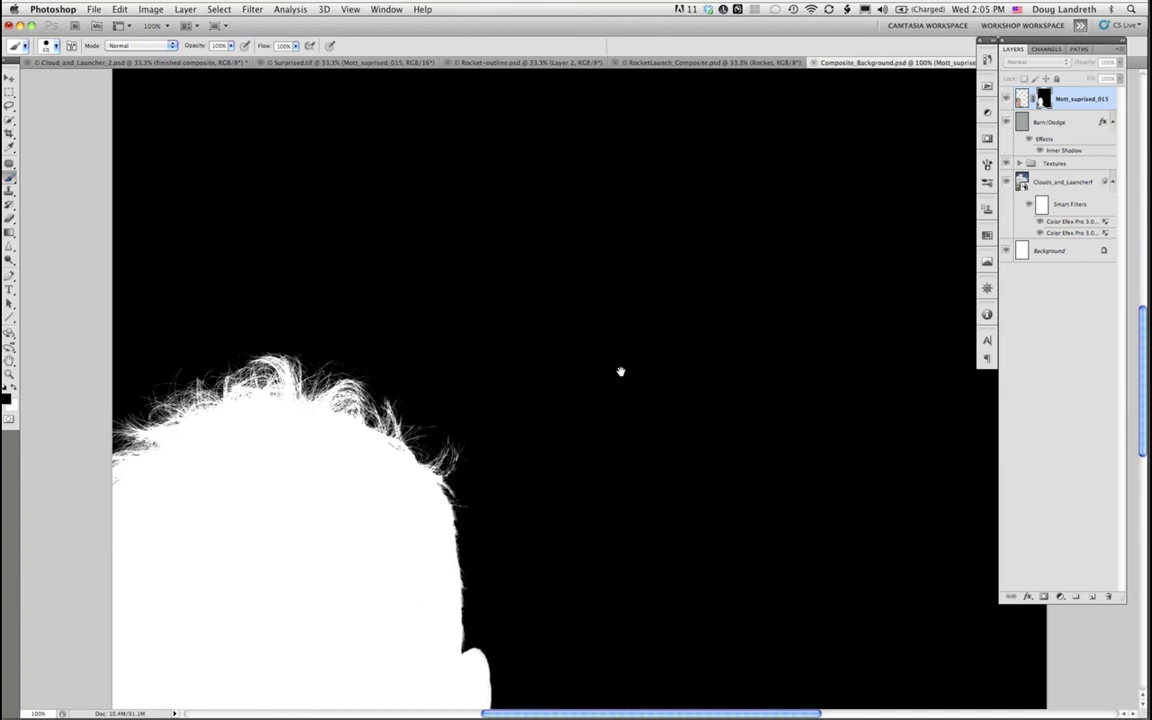
mouse_move(620, 373)
left_mouse_down()
mouse_move(607, 226)
mouse_move(658, 329)
mouse_move(712, 247)
mouse_move(719, 265)
left_mouse_up()
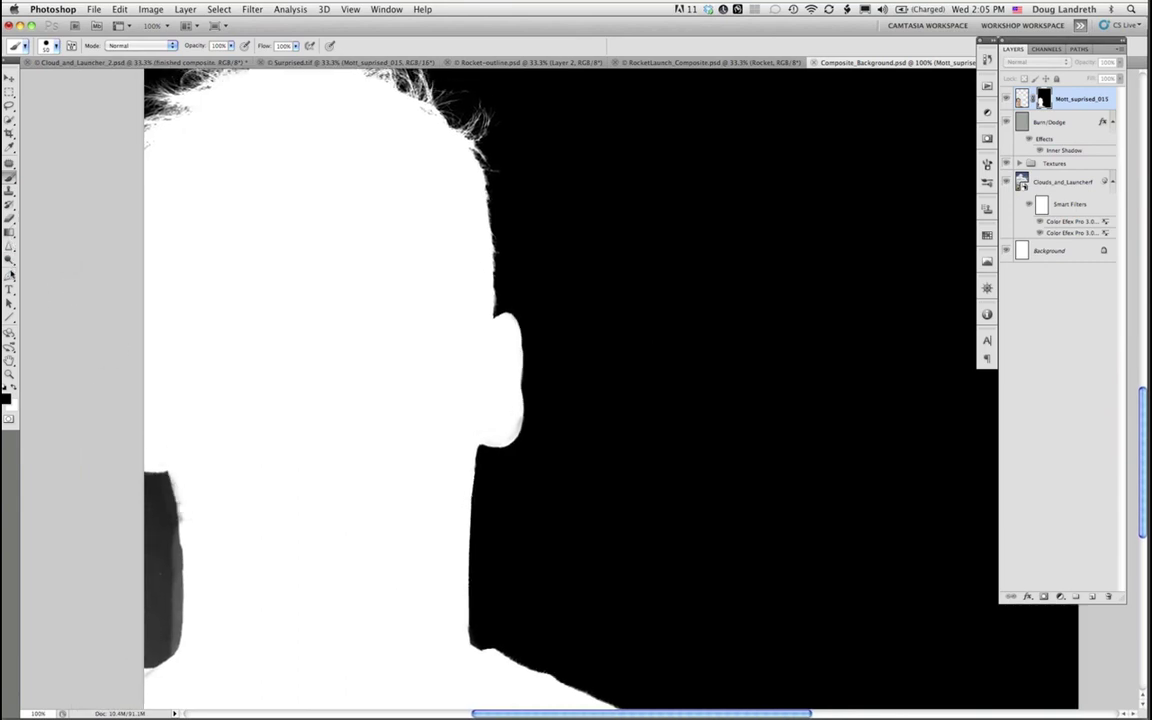
Step: Lighten the mask's gray fringe along the neck beside the small dark area using the Dodge tool on highlights at 40% exposure
left_click_drag(9, 259, 55, 238)
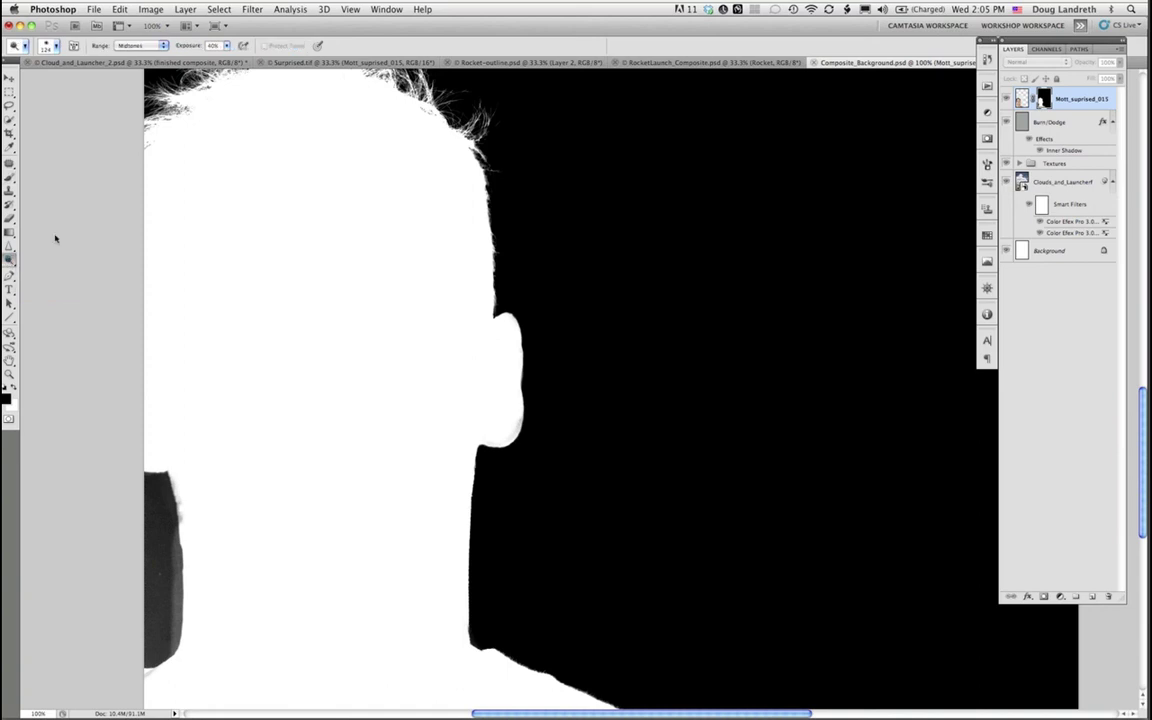
left_click(150, 46)
left_click(132, 53)
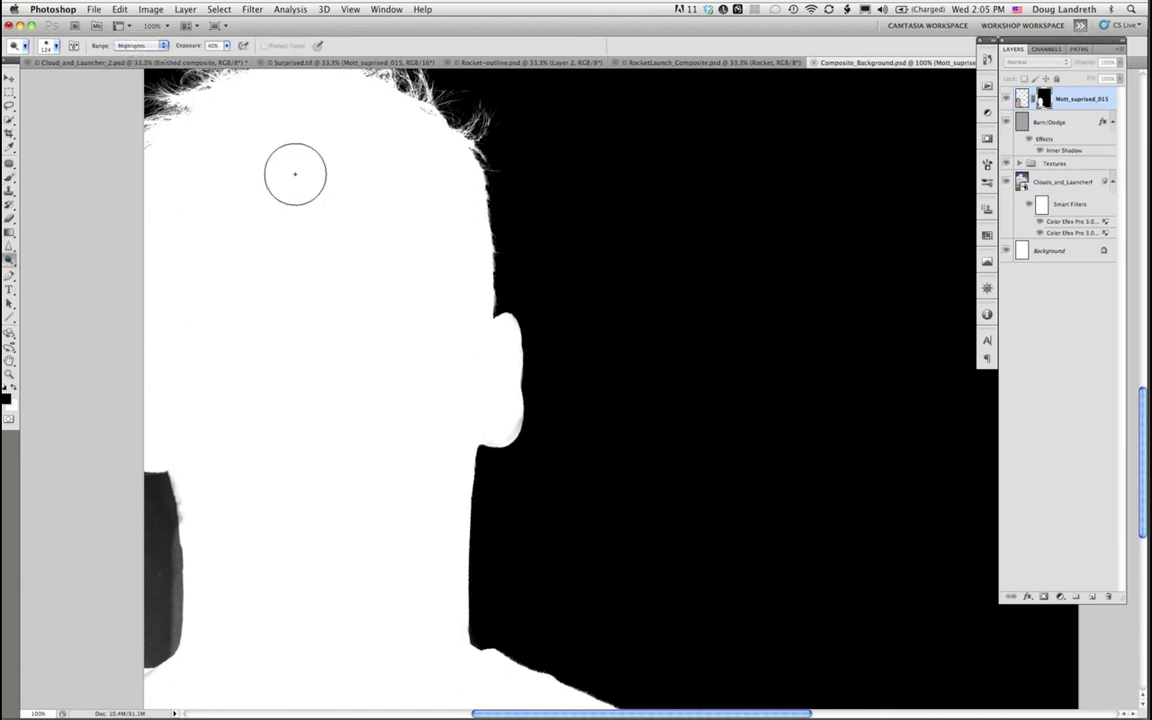
mouse_move(189, 469)
left_mouse_down()
mouse_move(193, 509)
mouse_move(189, 494)
left_mouse_up()
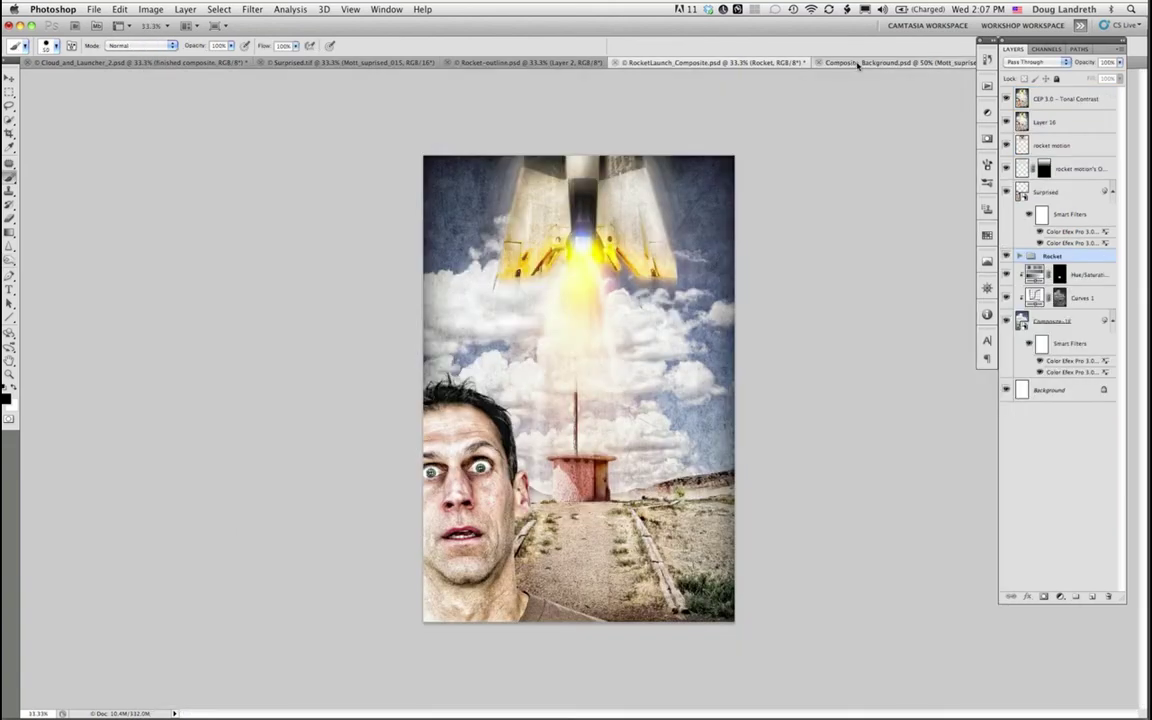
Step: Try Levels on the portrait's layer mask, lowering the white input to 29 to tighten the neck and shoulder edges
key("super+plus")
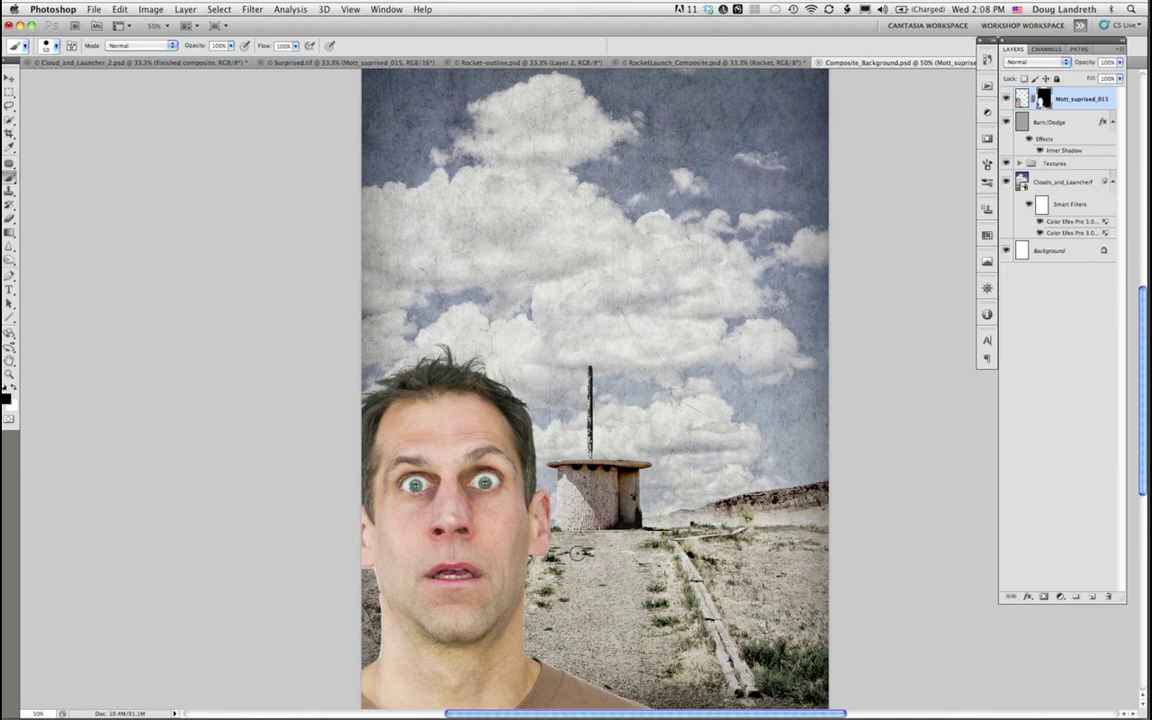
left_click(10, 374)
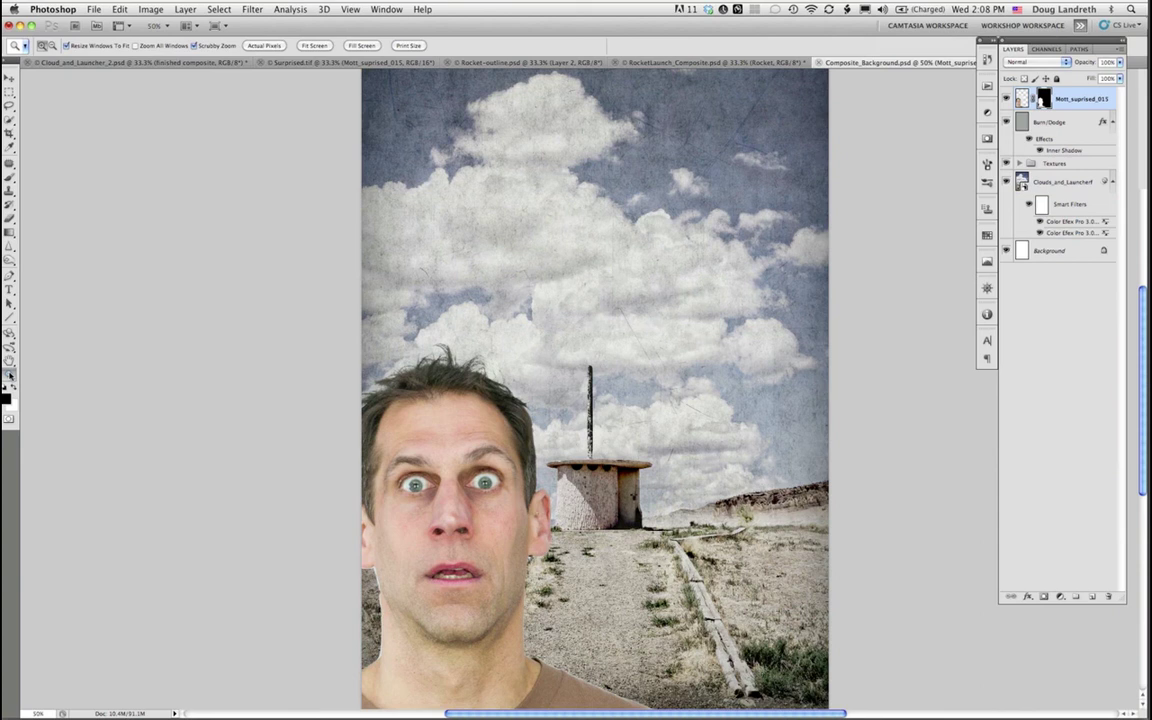
double_click(10, 374)
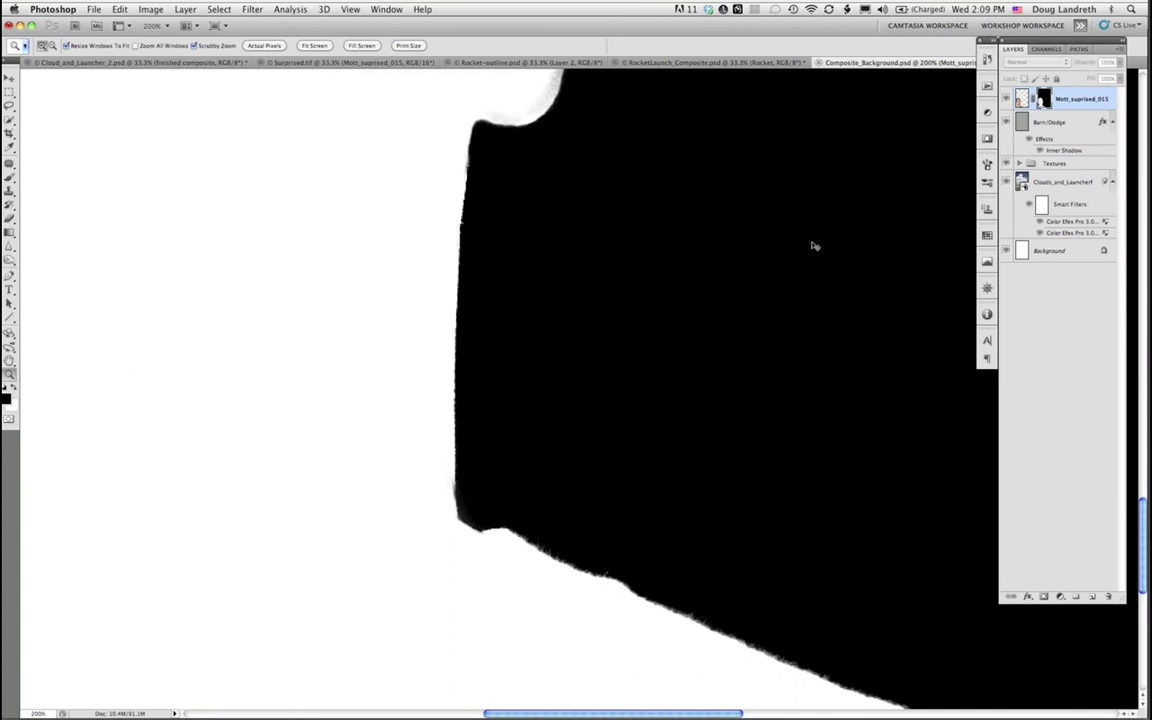
key("super+l")
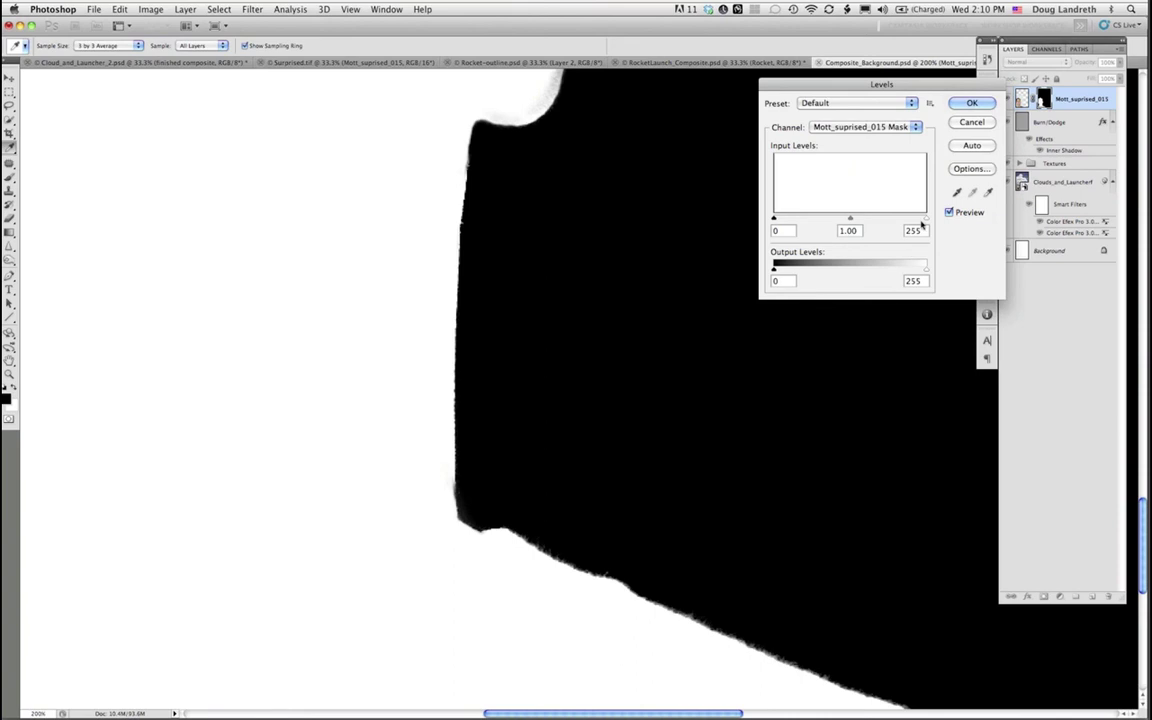
left_click_drag(922, 225, 793, 226)
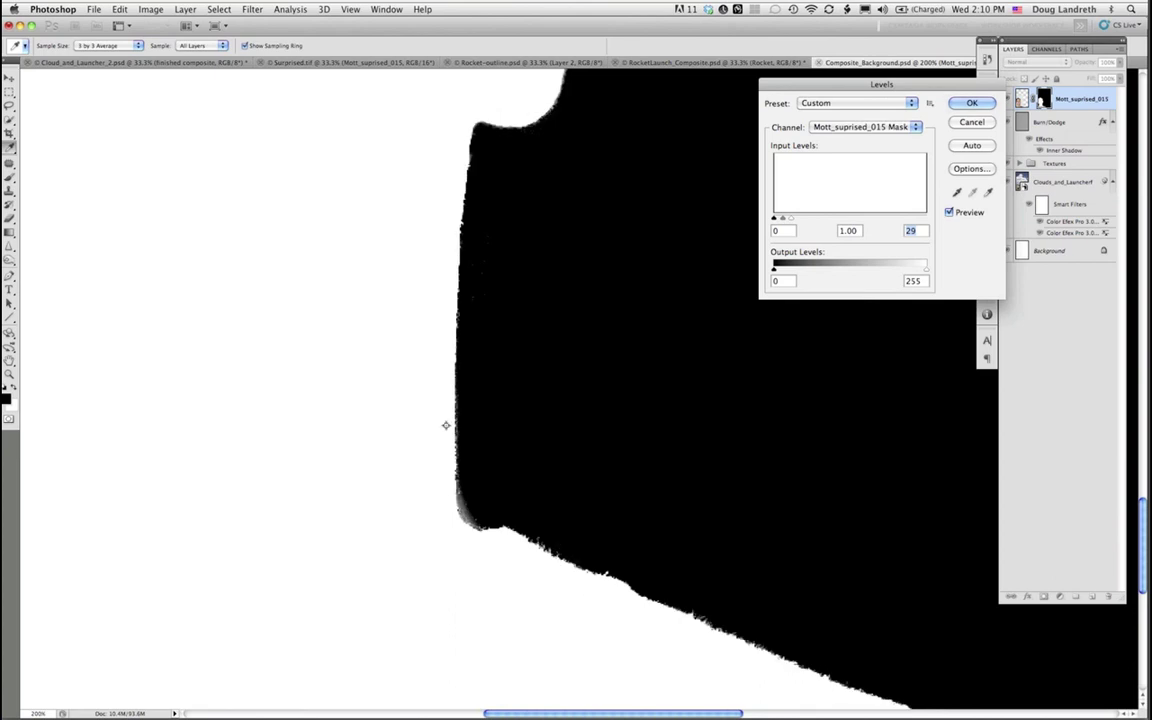
left_click_drag(793, 219, 930, 210)
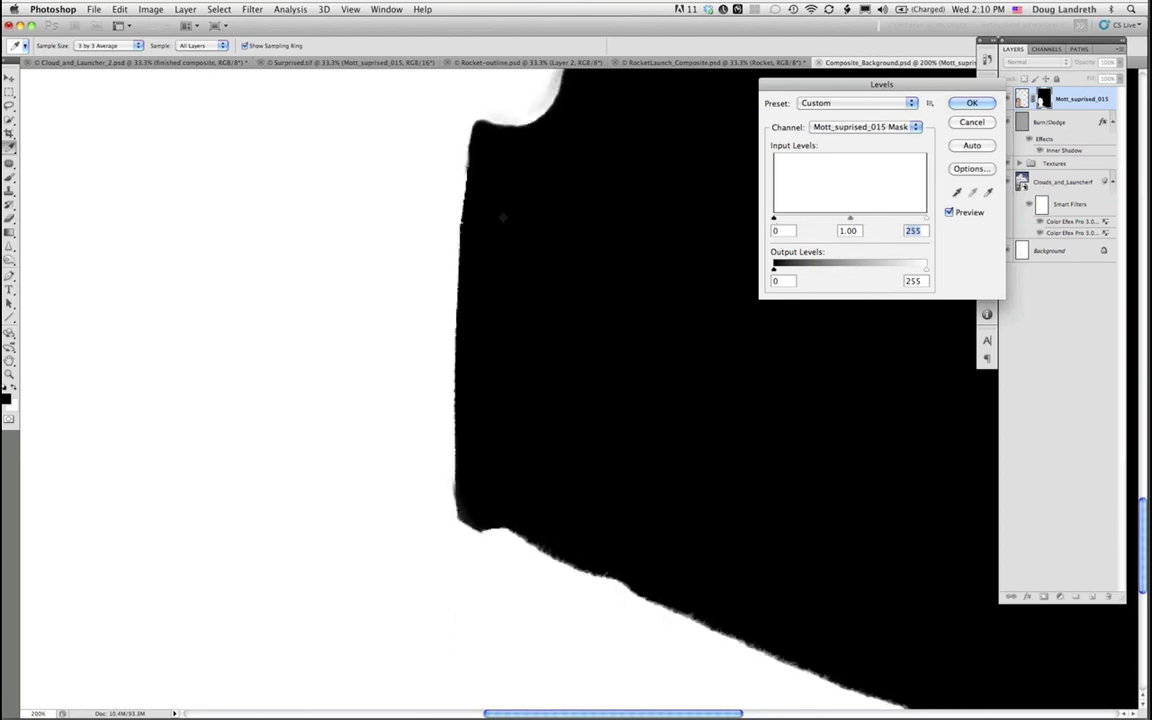
mouse_move(775, 219)
left_mouse_down()
mouse_move(830, 219)
mouse_move(753, 216)
left_mouse_up()
left_click_drag(401, 190, 406, 488)
left_click_drag(360, 440, 330, 500)
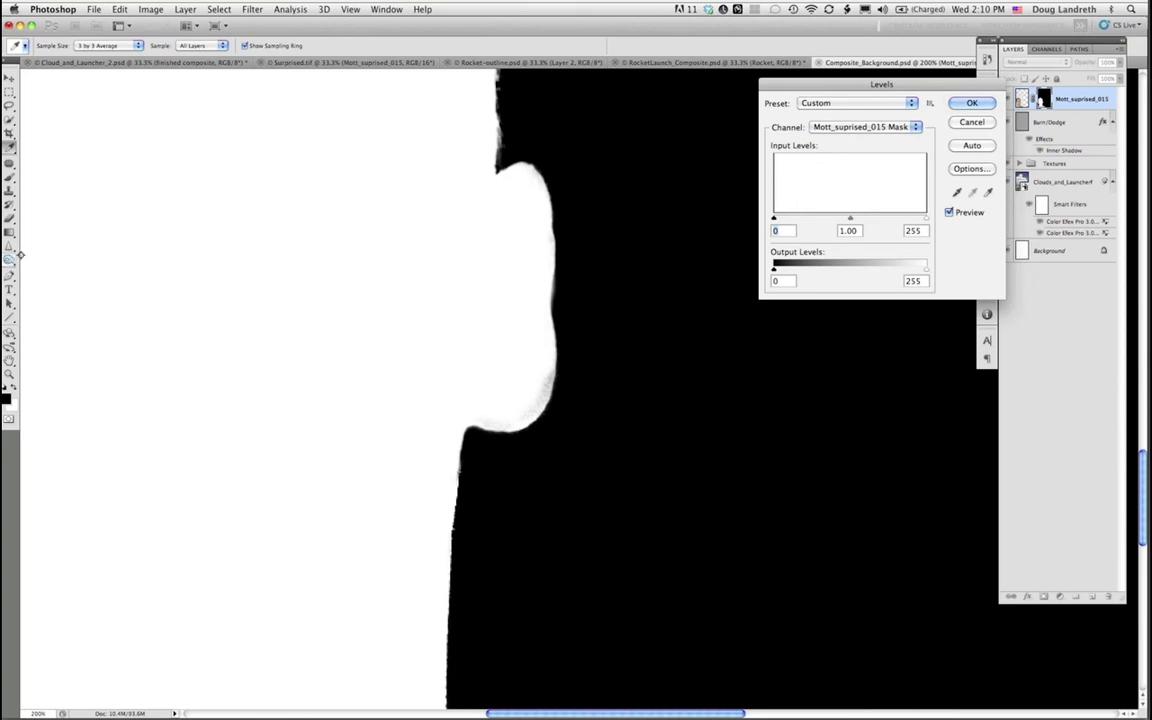
left_click(970, 121)
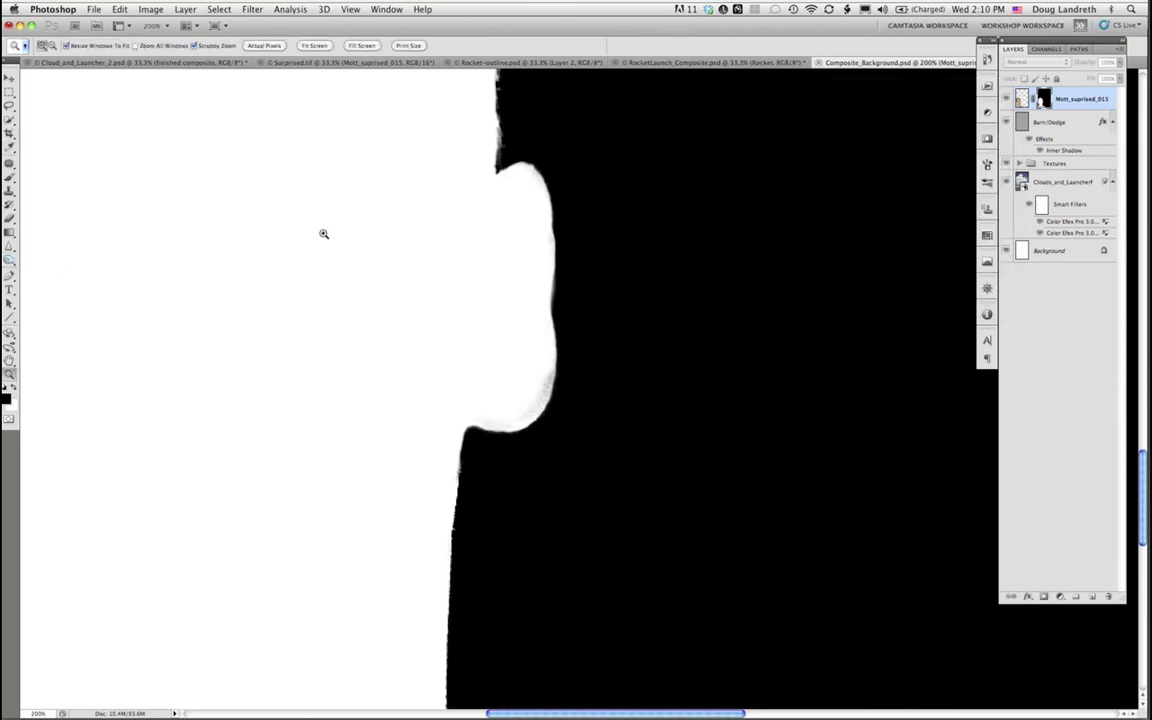
Step: Dodge the gray areas inside the ear's edge to white on the layer mask and return to the normal image view
mouse_move(9, 258)
left_mouse_down()
mouse_move(22, 268)
mouse_move(40, 244)
left_mouse_up()
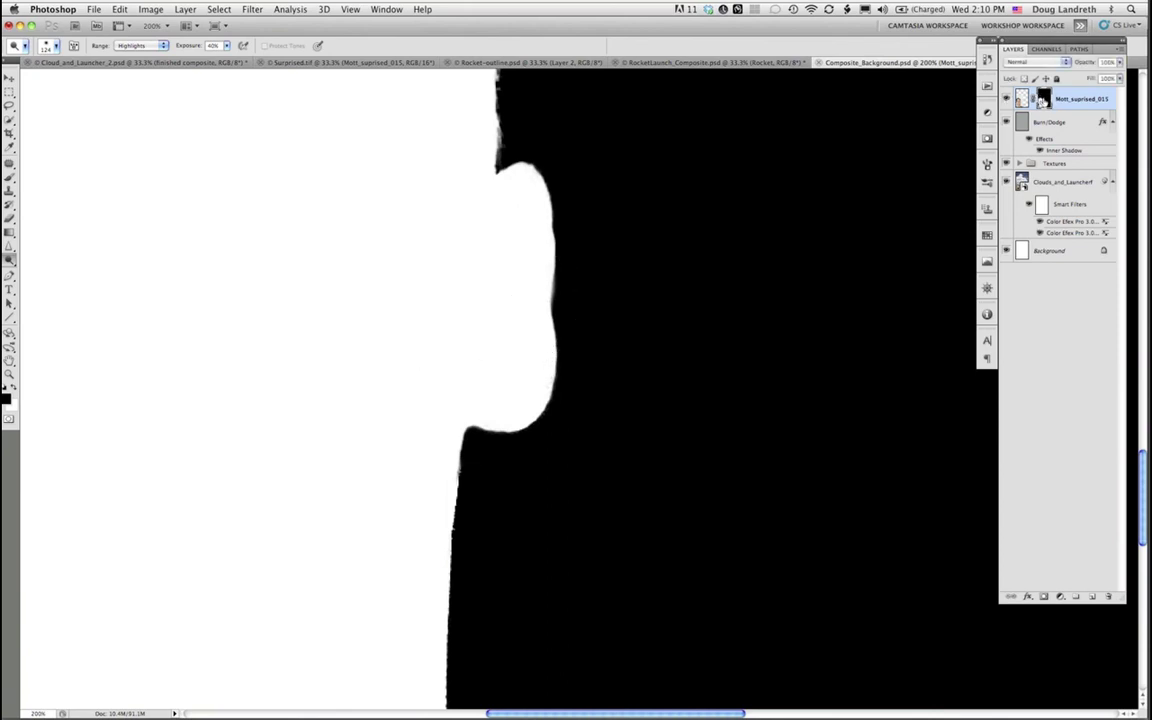
left_click(1043, 99, "alt")
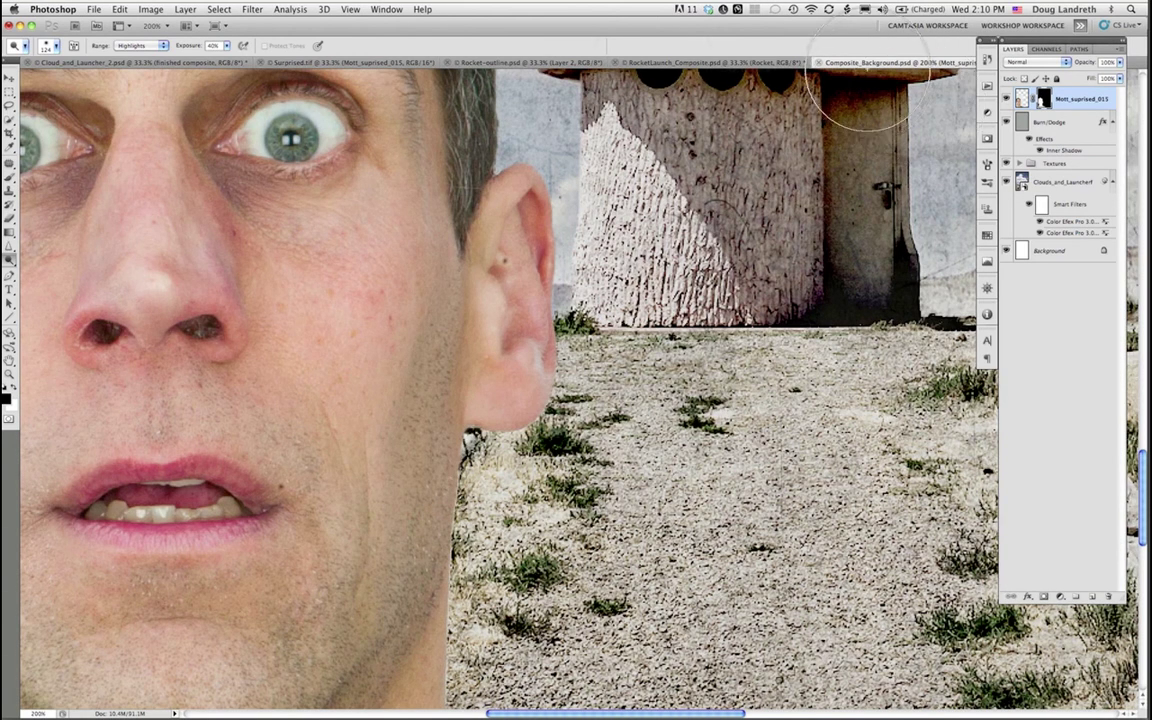
Step: In RocketLaunch_Composite.psd, hide all layers above Composite-1F, including the rocket motion layers, Surprised portrait, Rocket group and adjustments
left_click(506, 63)
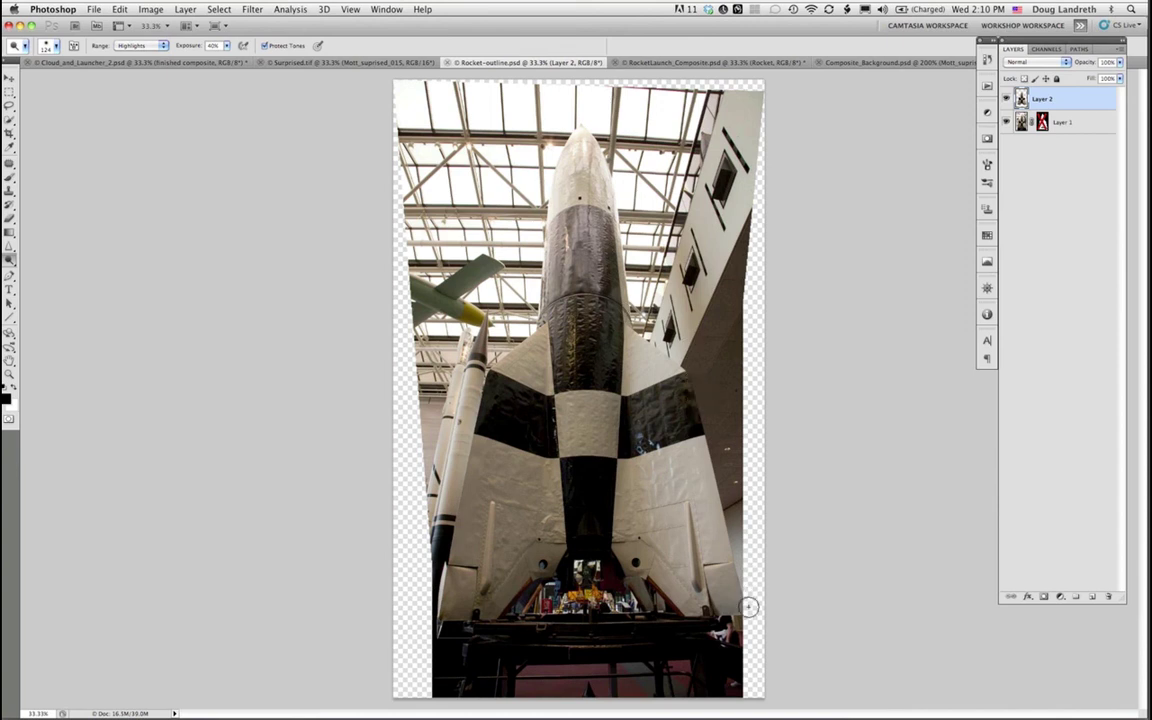
left_click(674, 63)
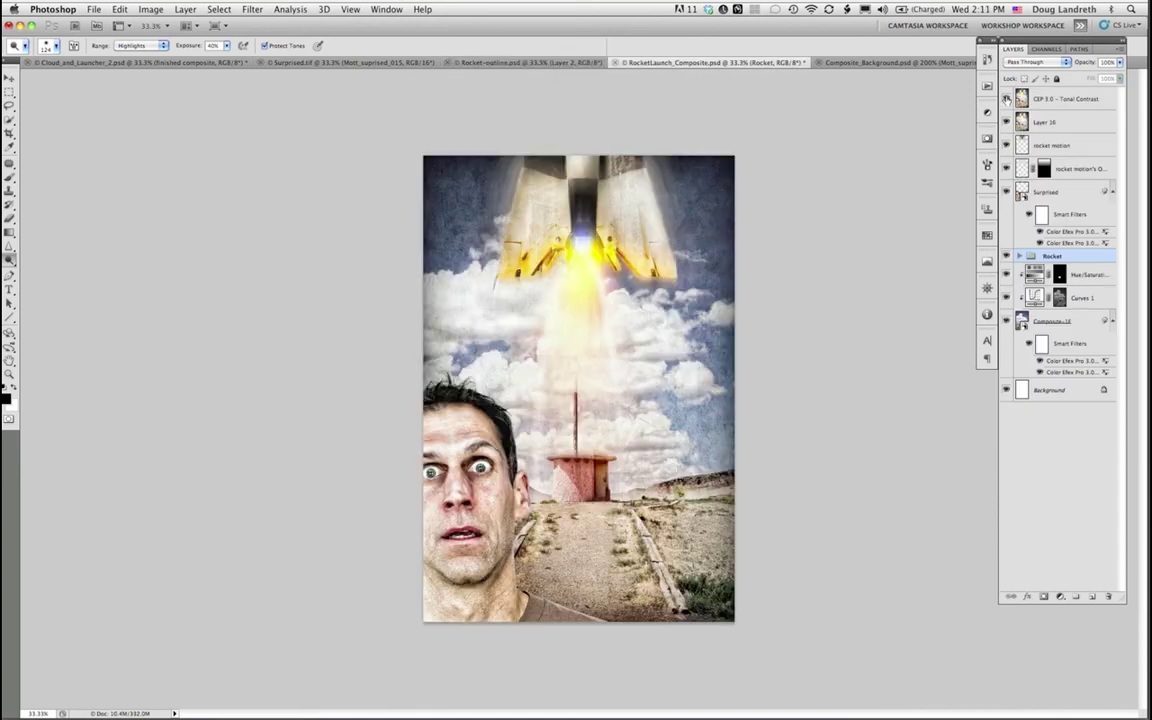
left_click_drag(1006, 98, 1006, 122)
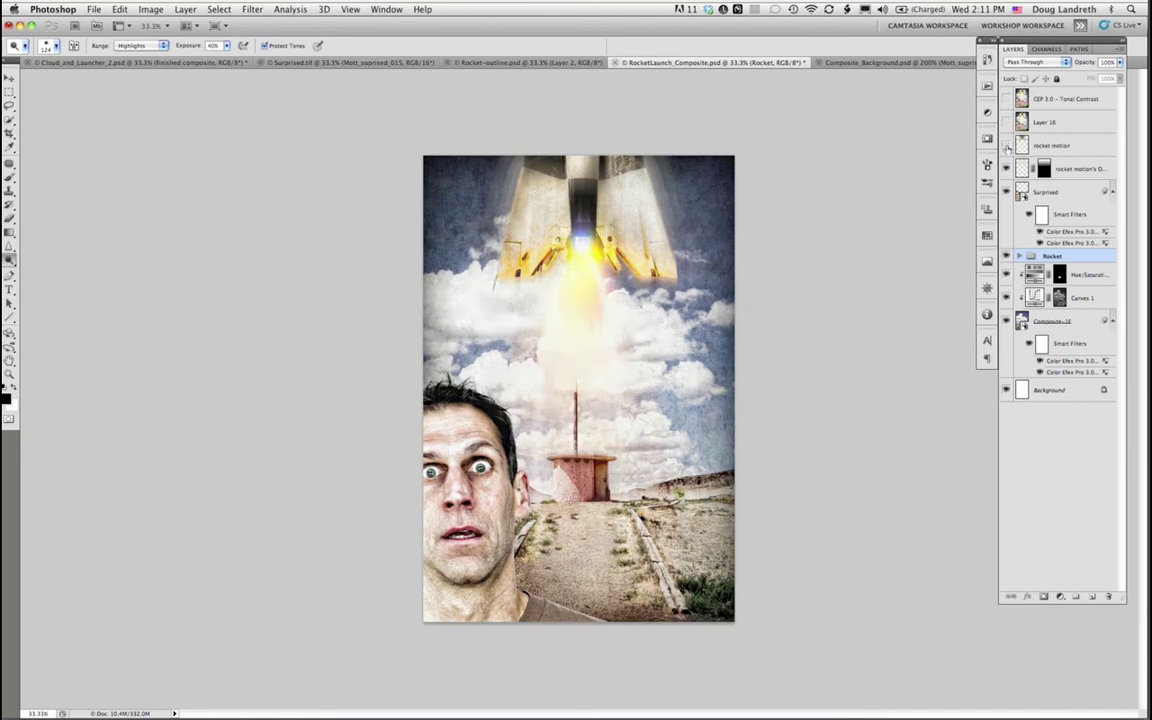
left_click(1006, 145)
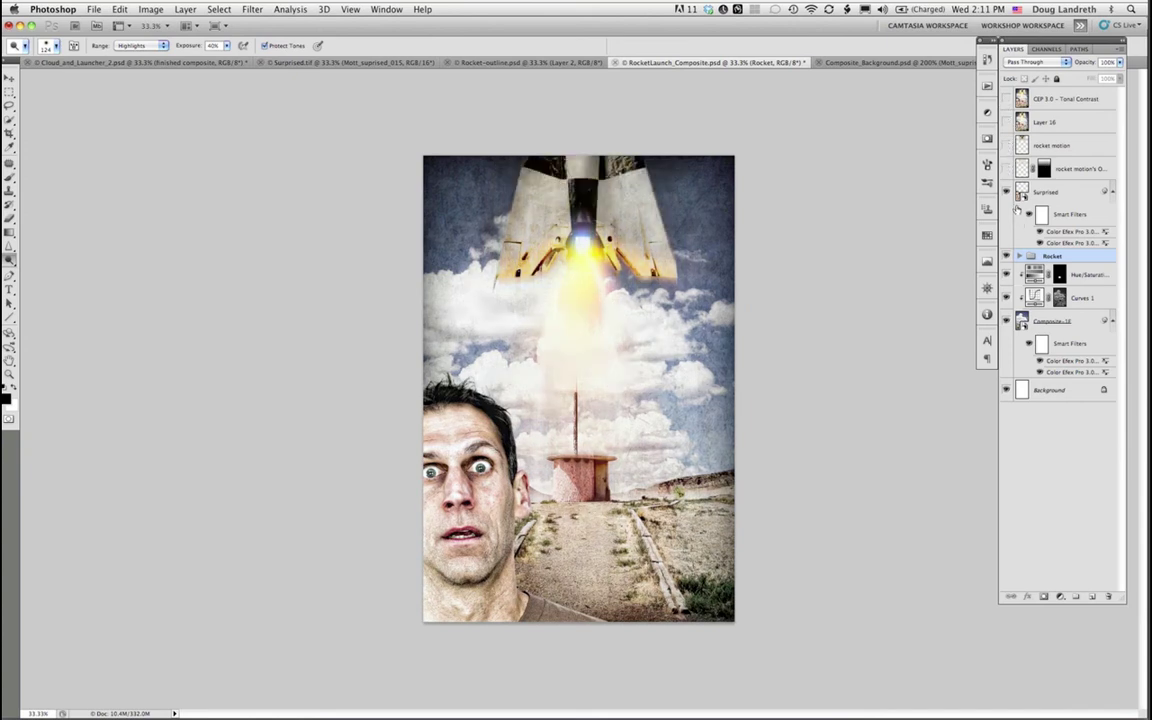
left_click(1006, 274)
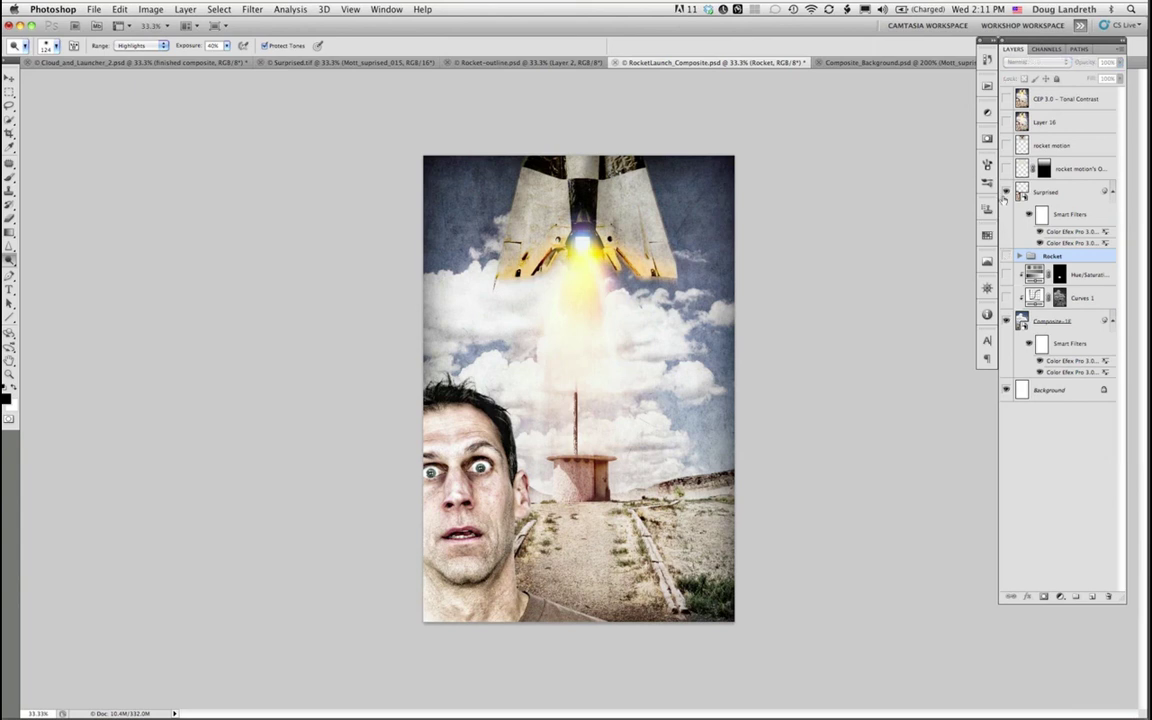
left_click_drag(1006, 191, 1006, 256)
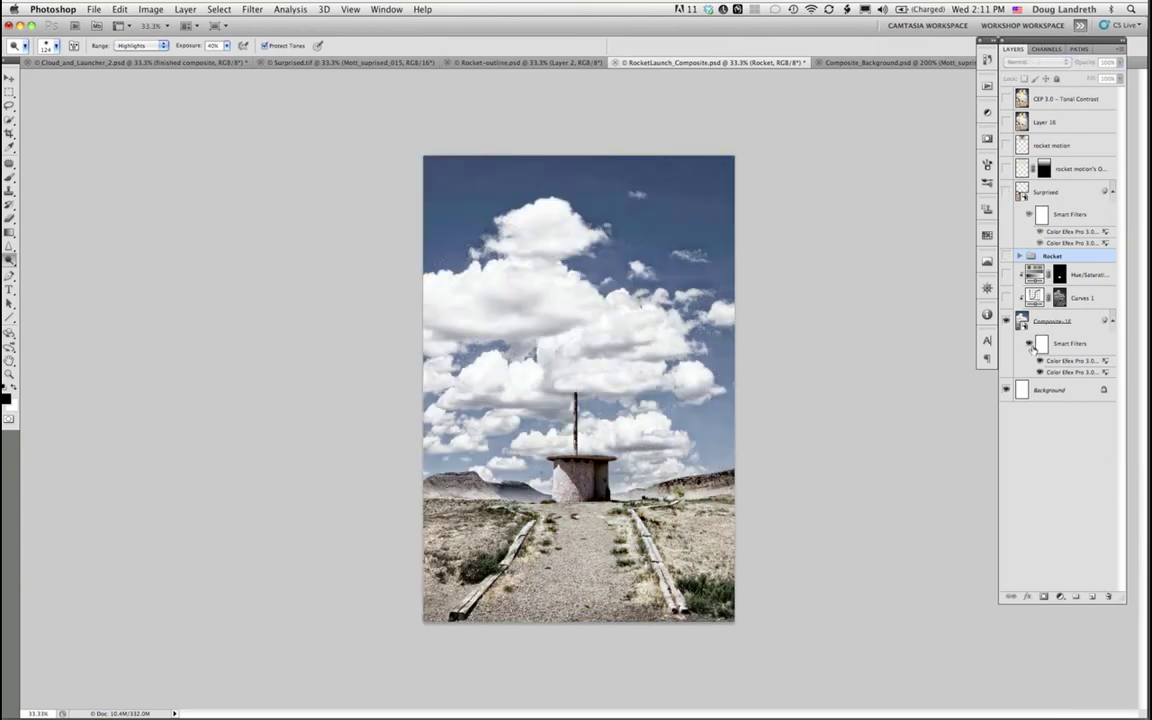
Step: Compare Composite-1F with its smart filters off and on, and show the Curves 1 and Hue/Saturation adjustments above it
left_click(1030, 344)
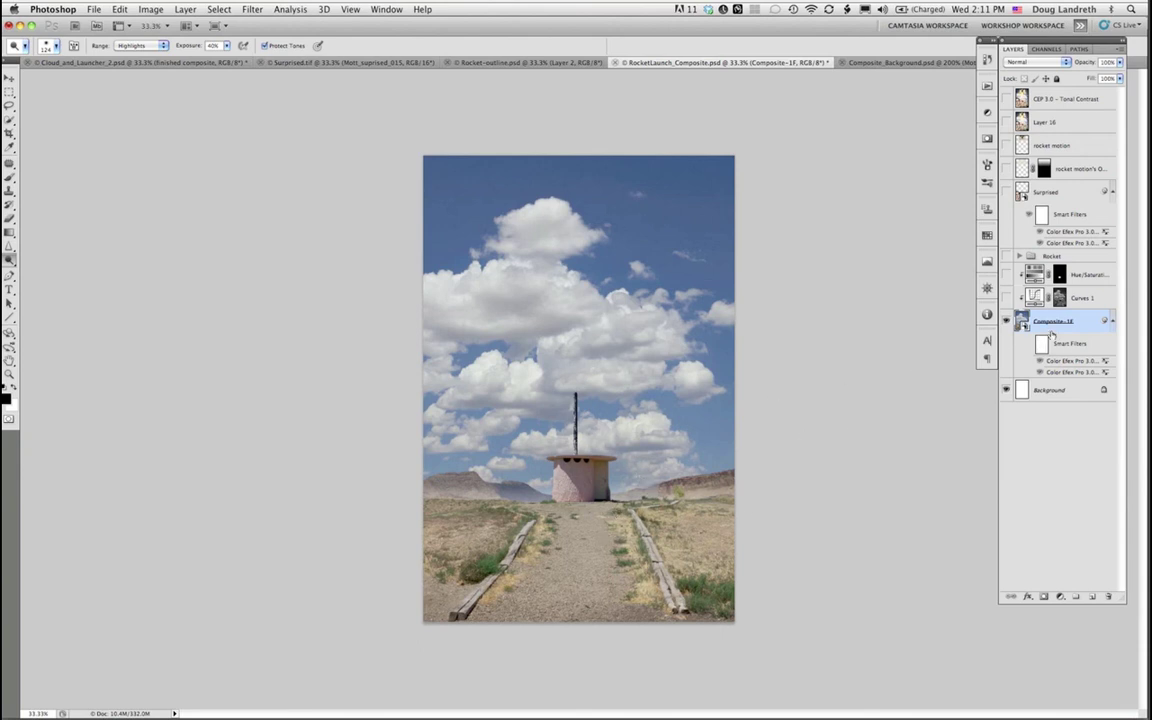
left_click(1030, 344)
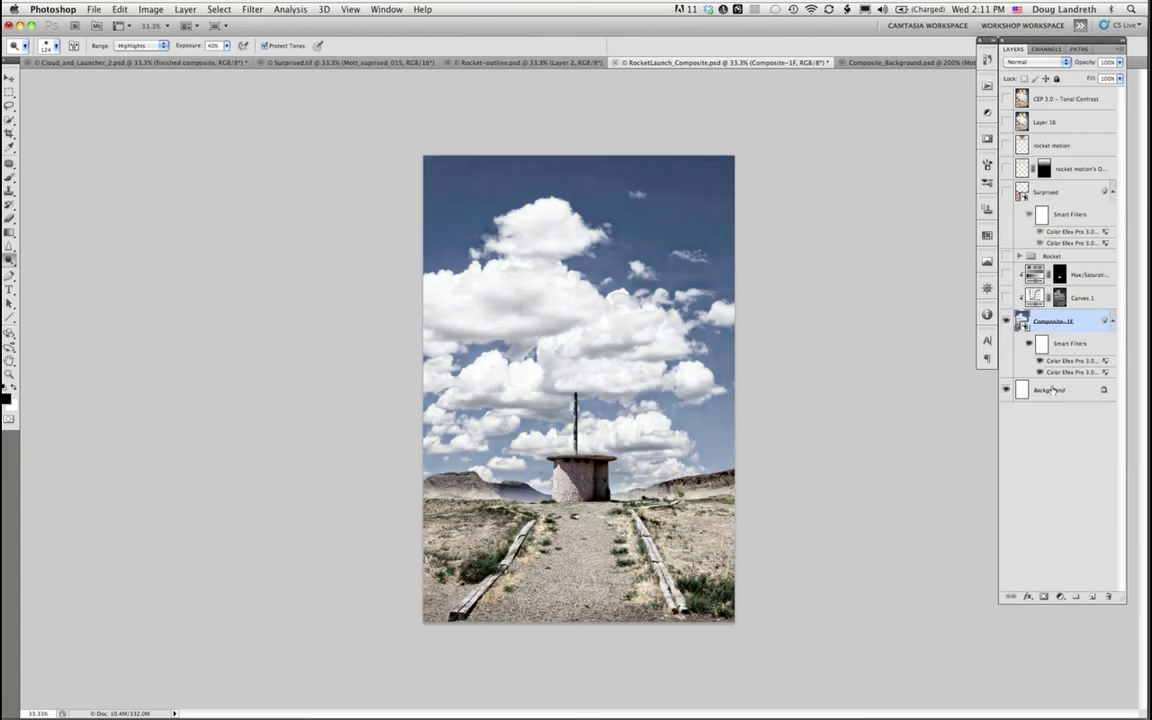
left_click(1006, 298)
left_click(1006, 275)
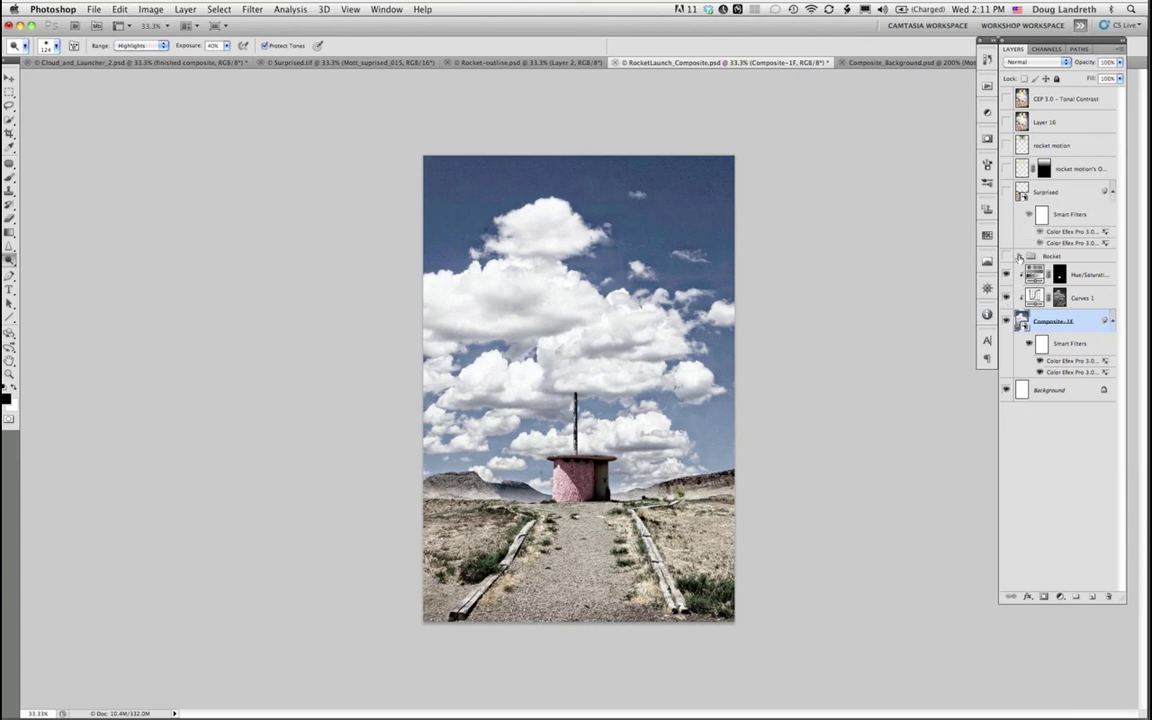
Step: Look into the Rocket group's contents, show the Surprised portrait, and briefly preview the rocket motion layer
left_click(1019, 257)
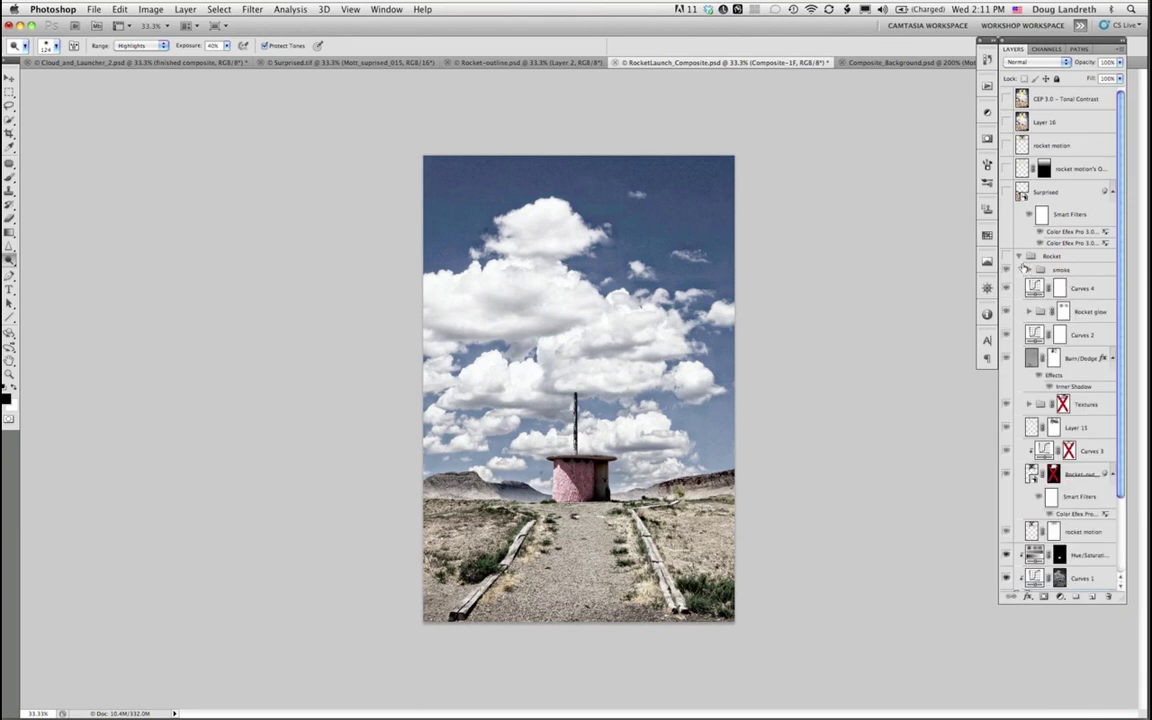
left_click(1019, 257)
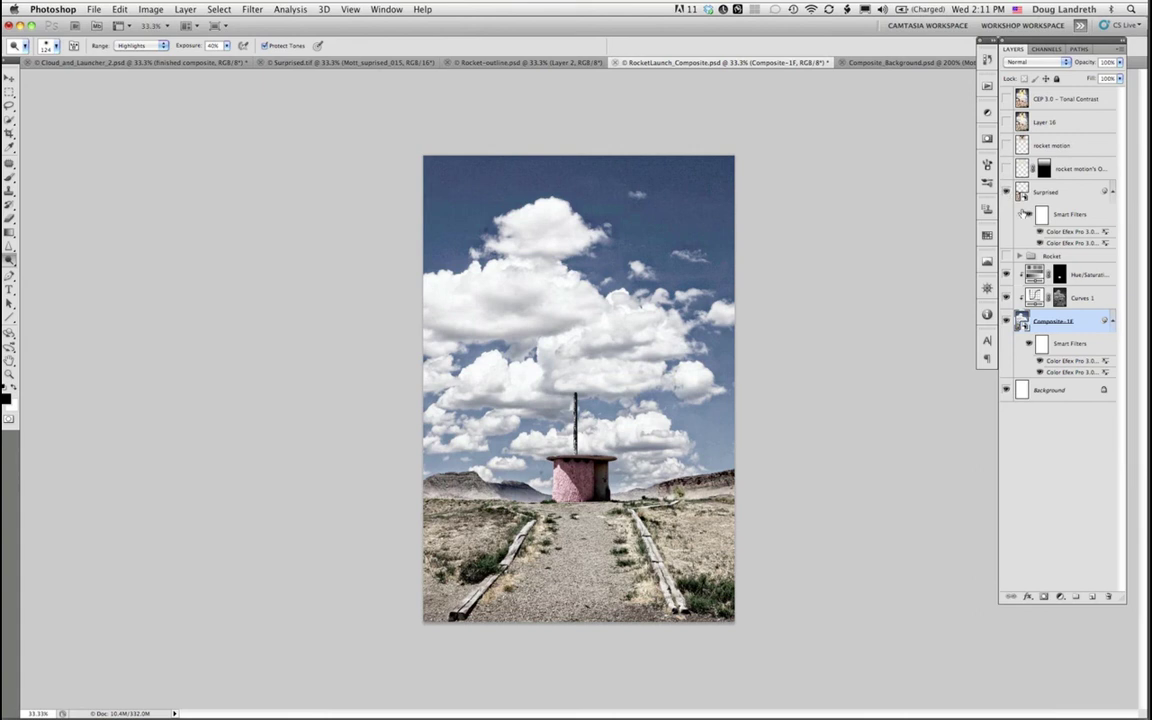
left_click(1018, 193)
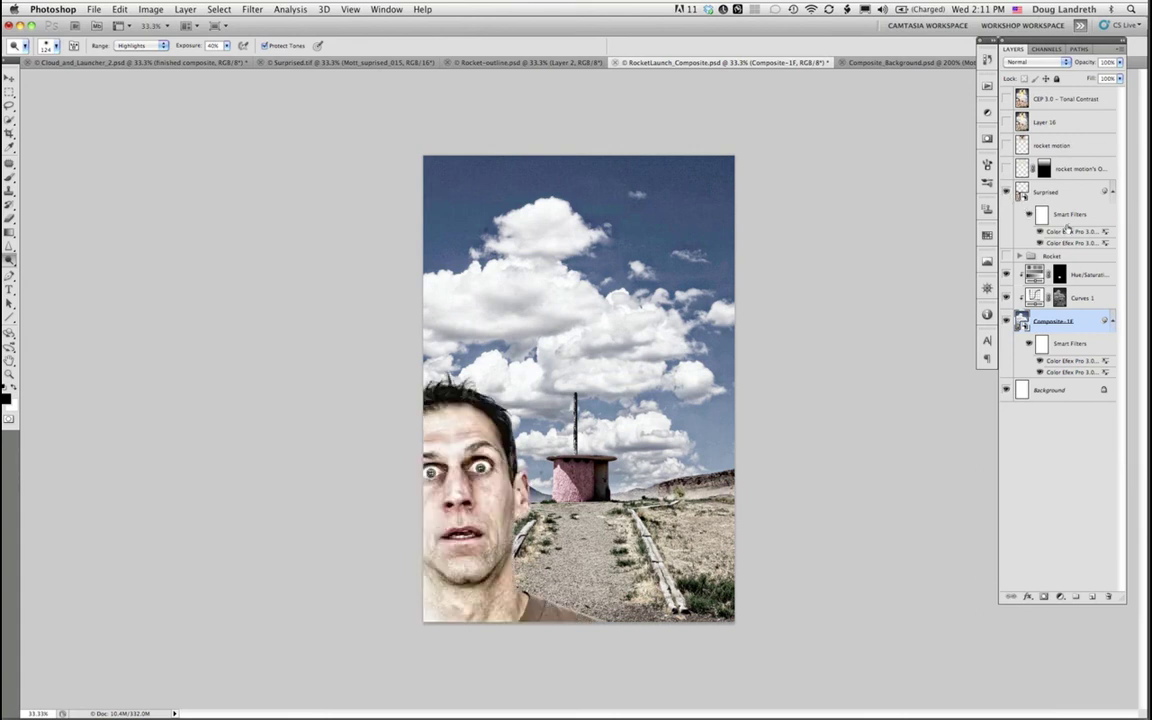
left_click(1006, 145)
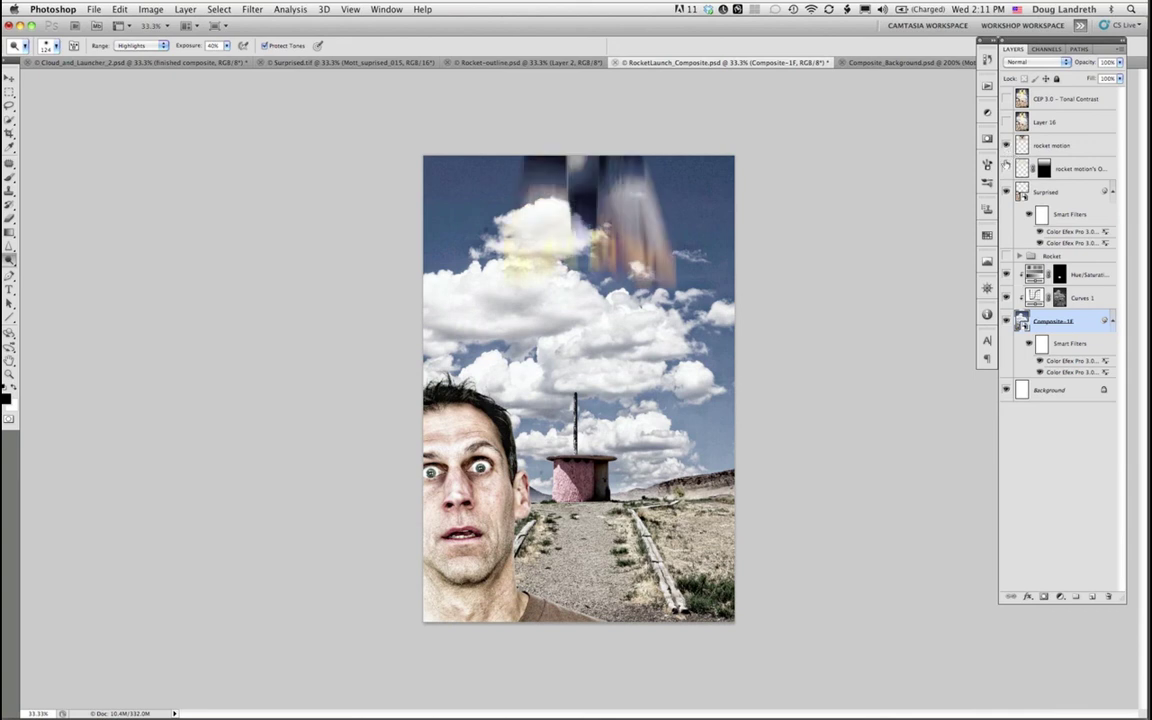
left_click(1008, 256)
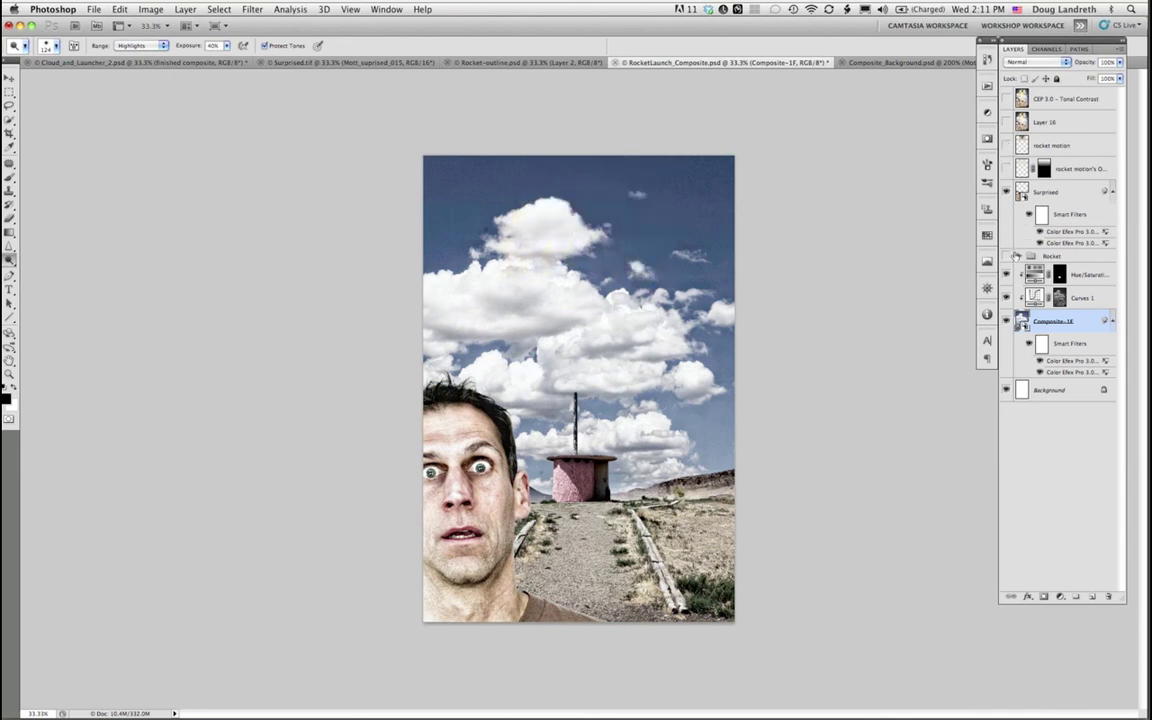
Step: Expand and show the Rocket group, and turn the rocket motion layers and the two topmost finishing layers back on
left_click(1019, 256)
left_click(1006, 256)
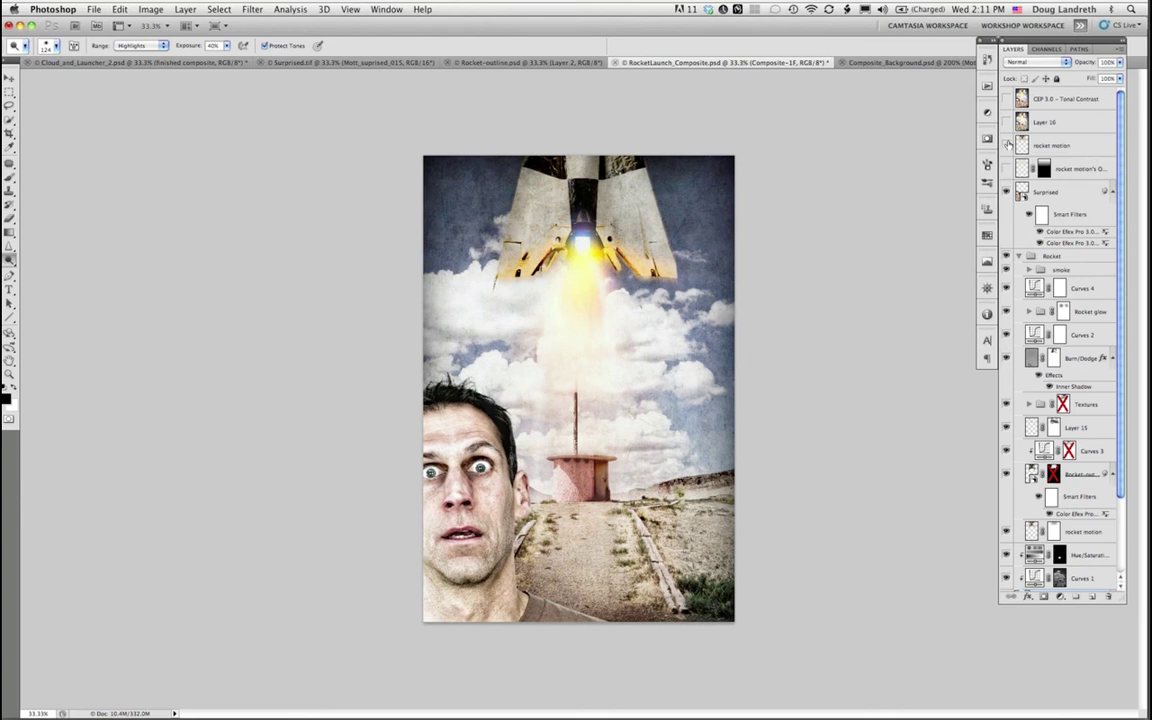
left_click(1006, 145)
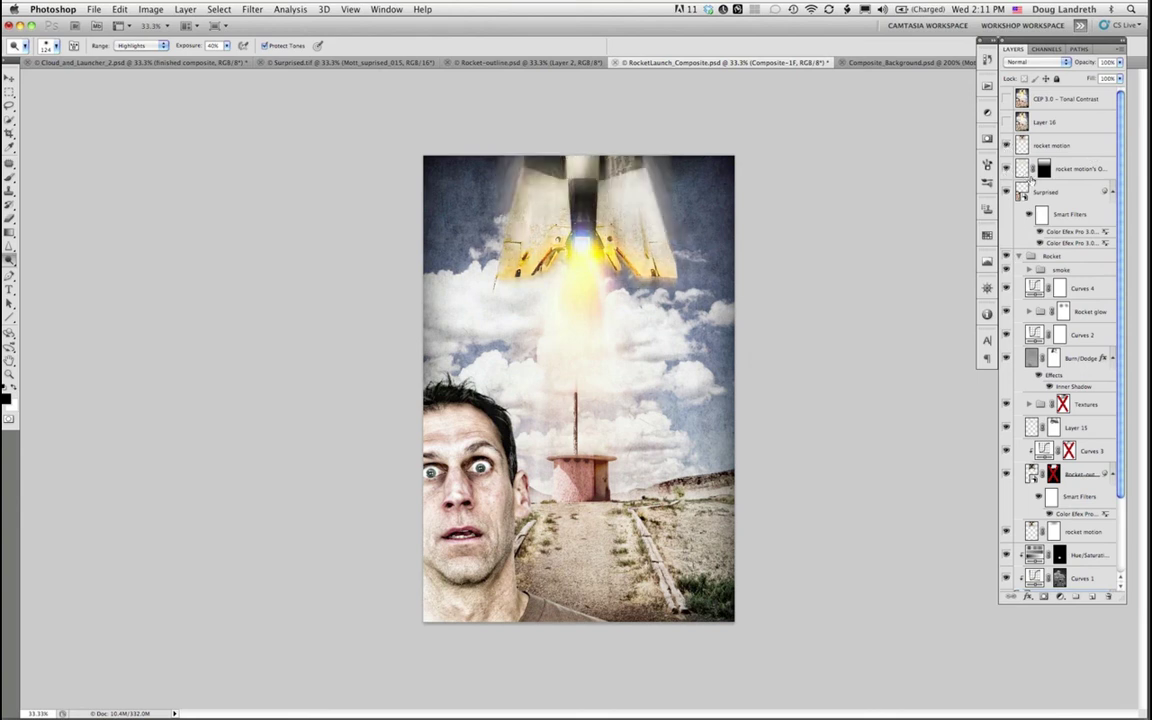
left_click_drag(1130, 293, 1126, 362)
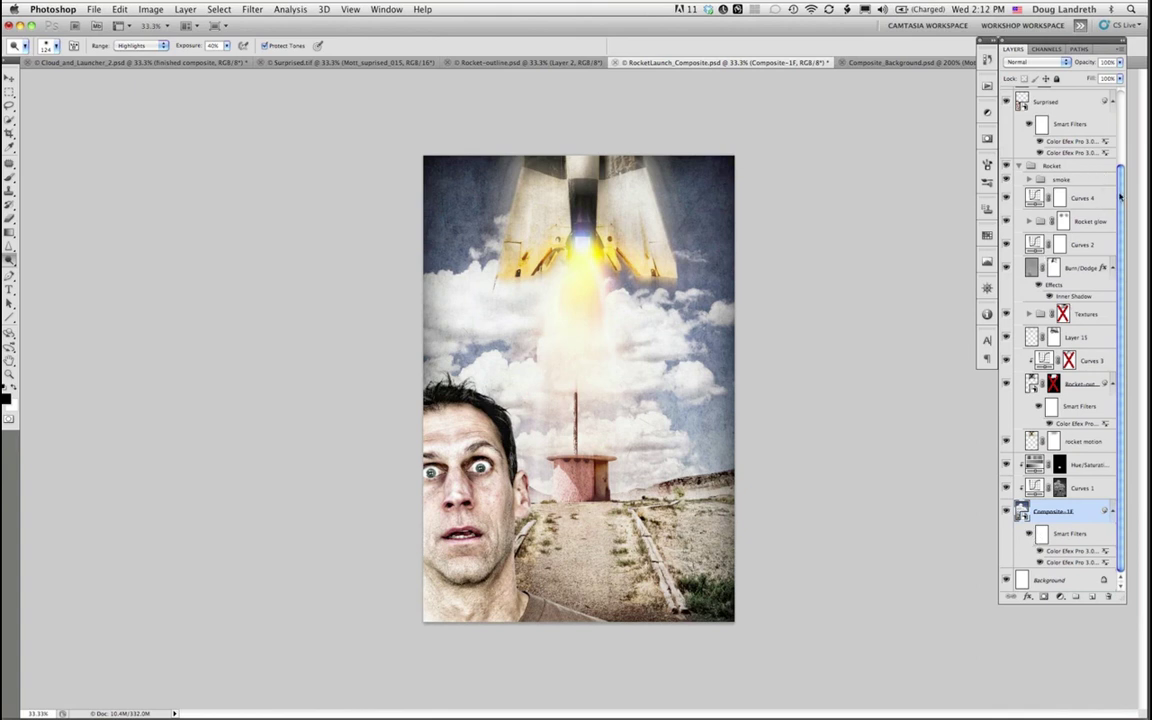
left_click_drag(1120, 196, 1118, 110)
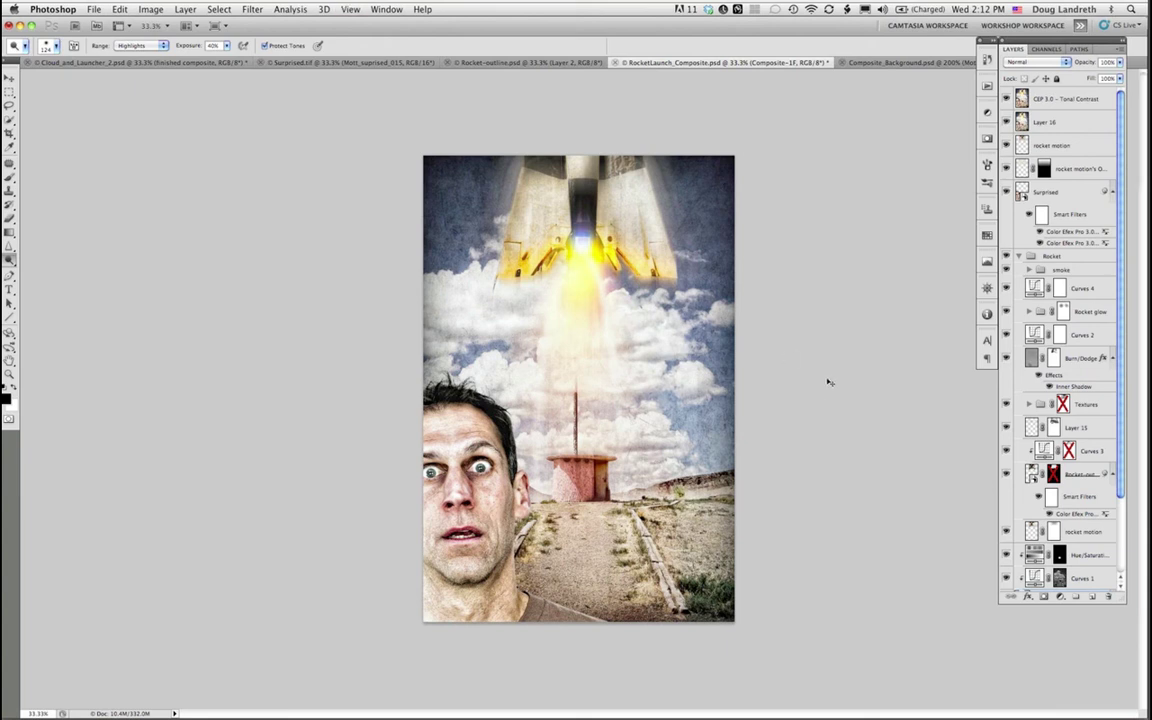
Step: Enlarge the finished composite to 50% and compare it with the source images Surprised.tif and Cloud_and_Launcher_2.psd
key("super+equal")
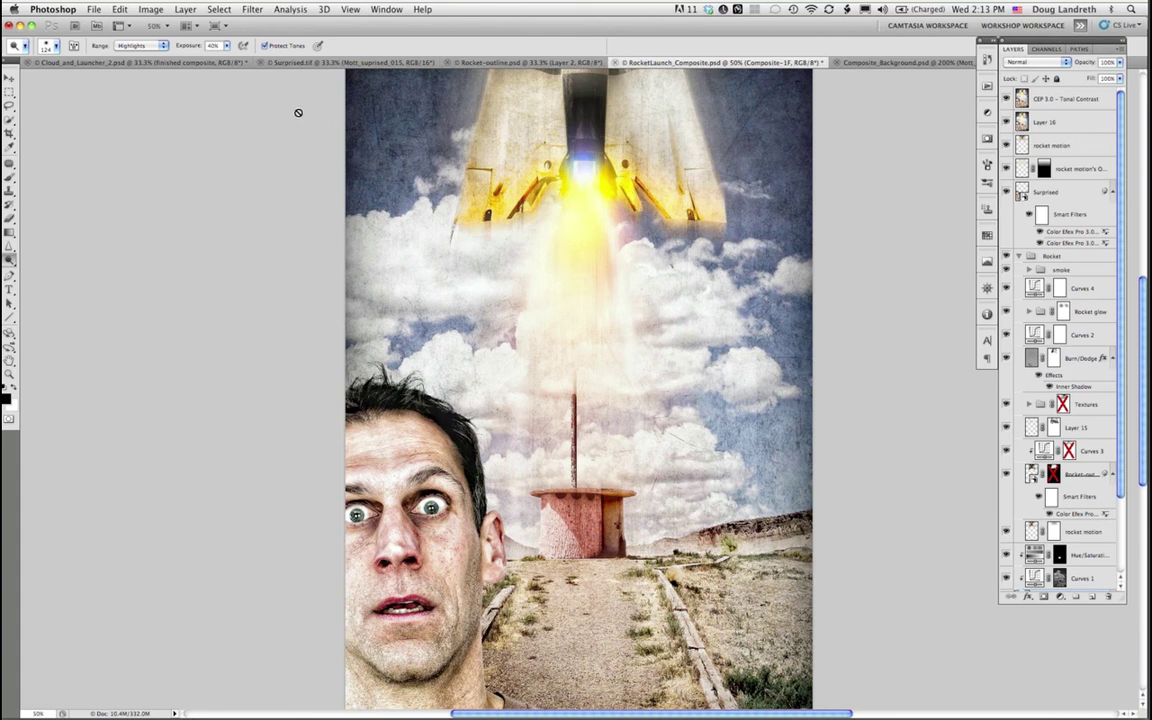
left_click(301, 64)
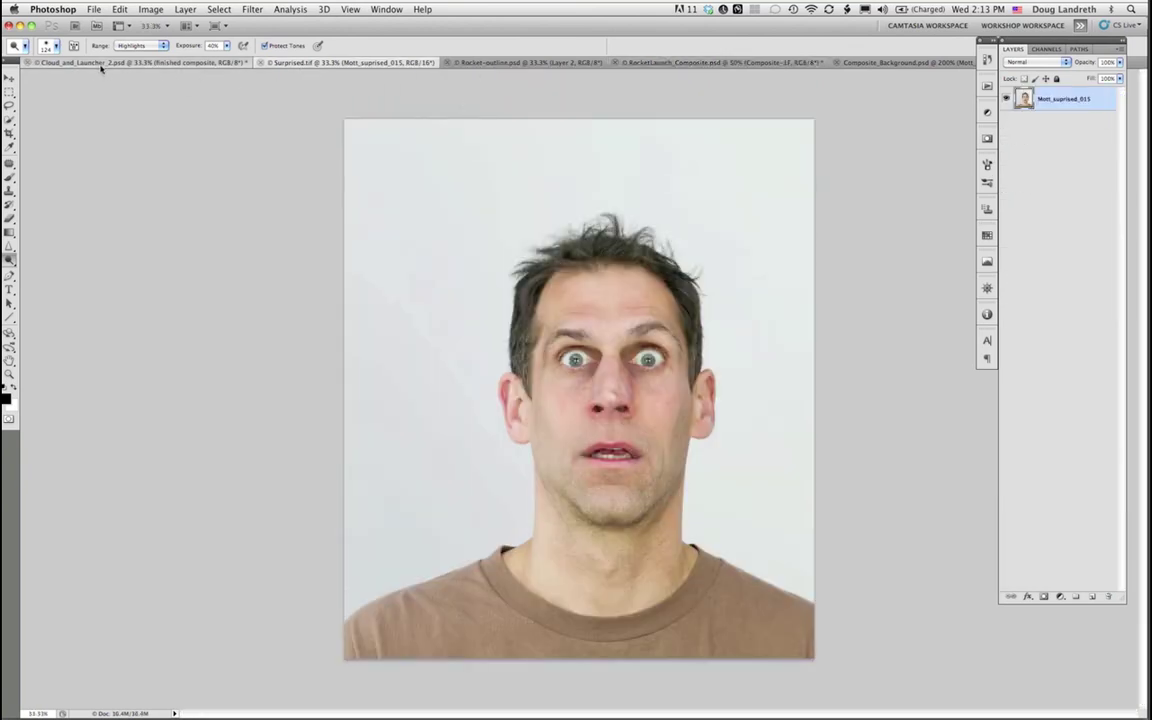
left_click(101, 63)
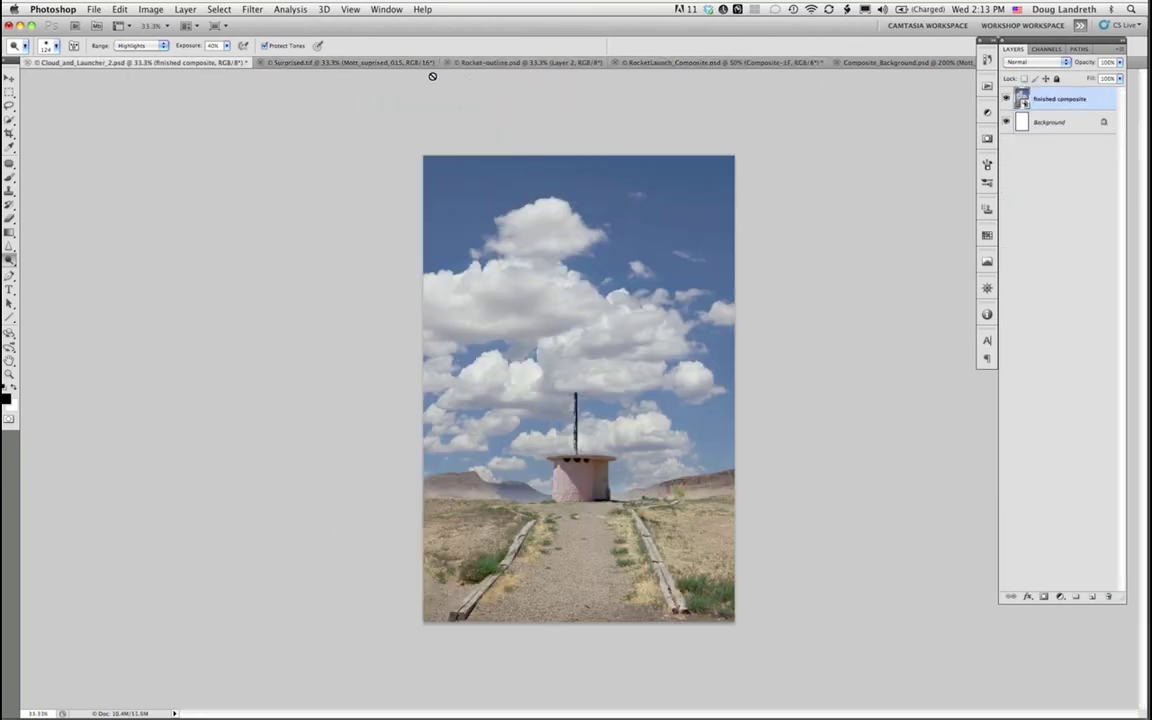
left_click(674, 63)
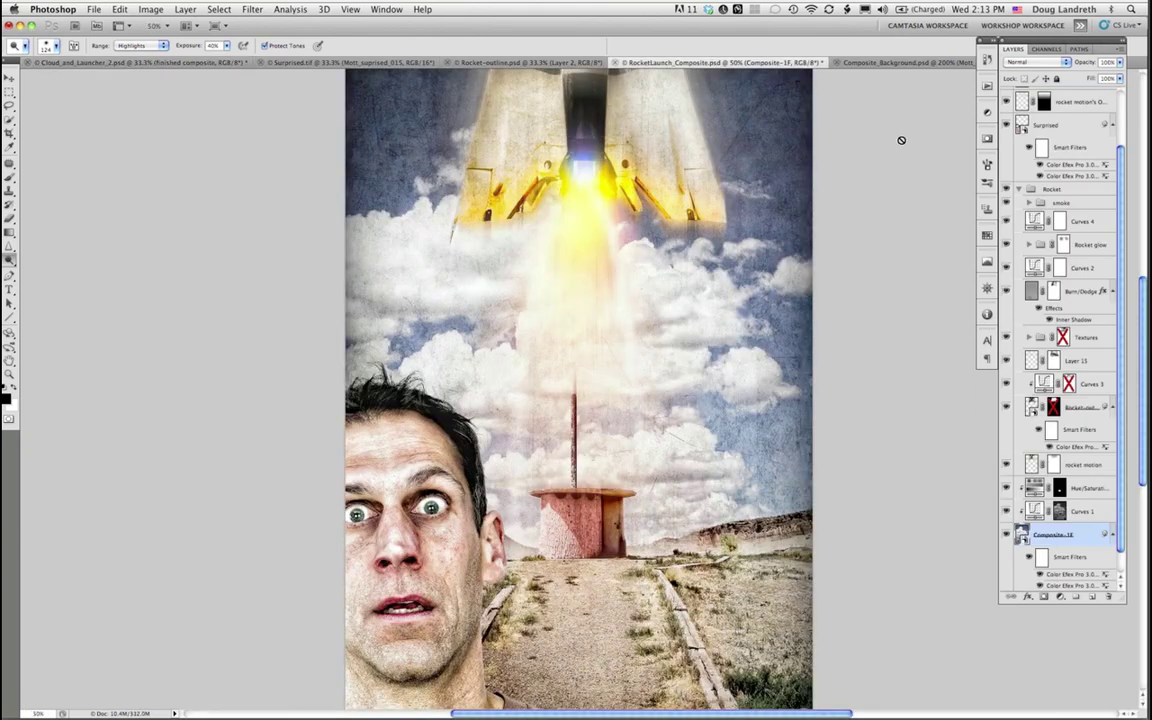
Step: In Composite_Background.psd, hide the portrait layer to view the textured background without the man
left_click(886, 63)
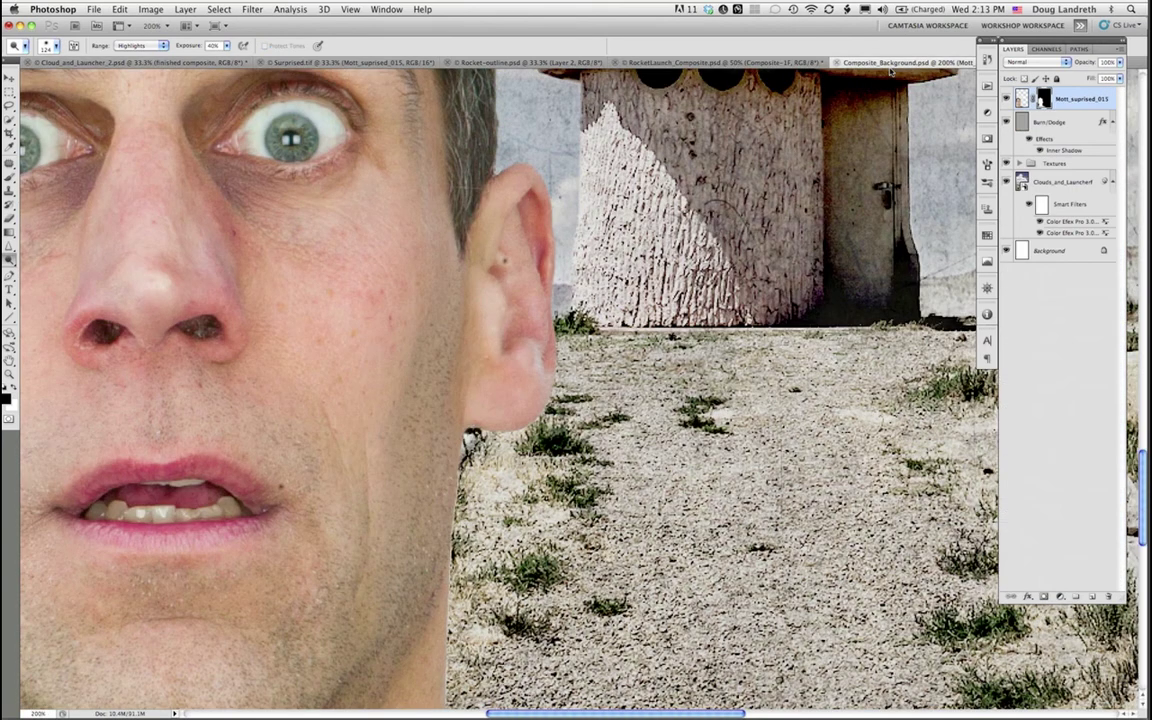
left_click(1006, 99)
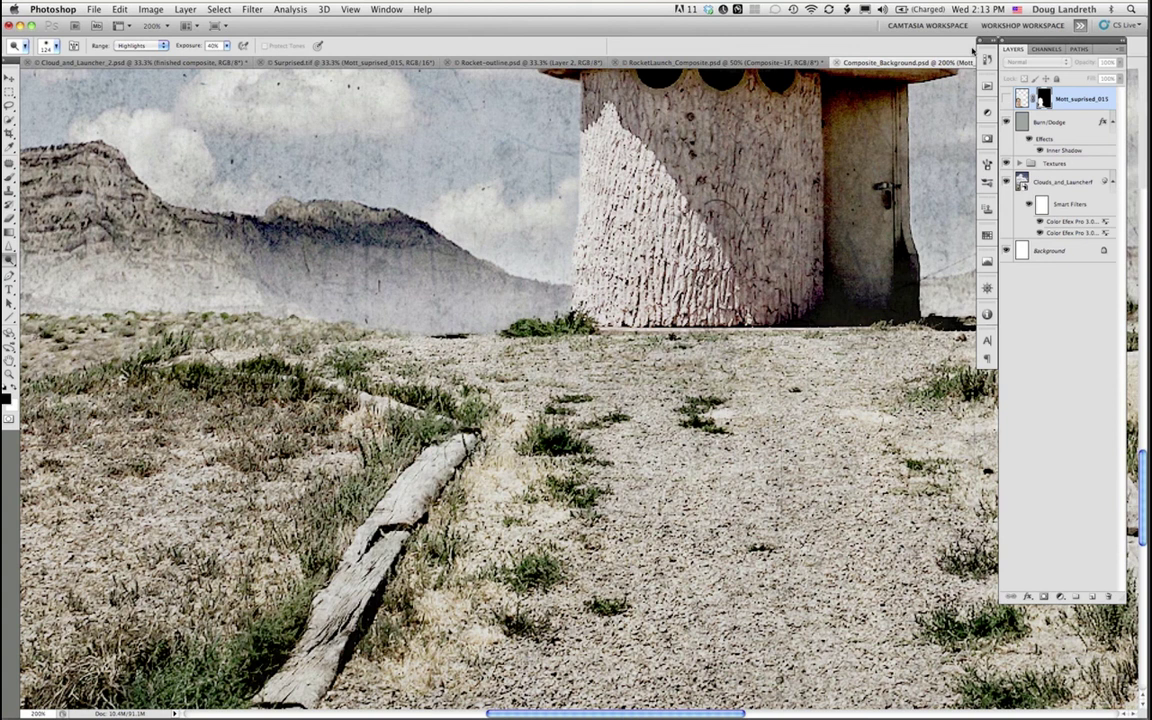
key("super+minus")
key("super+minus")
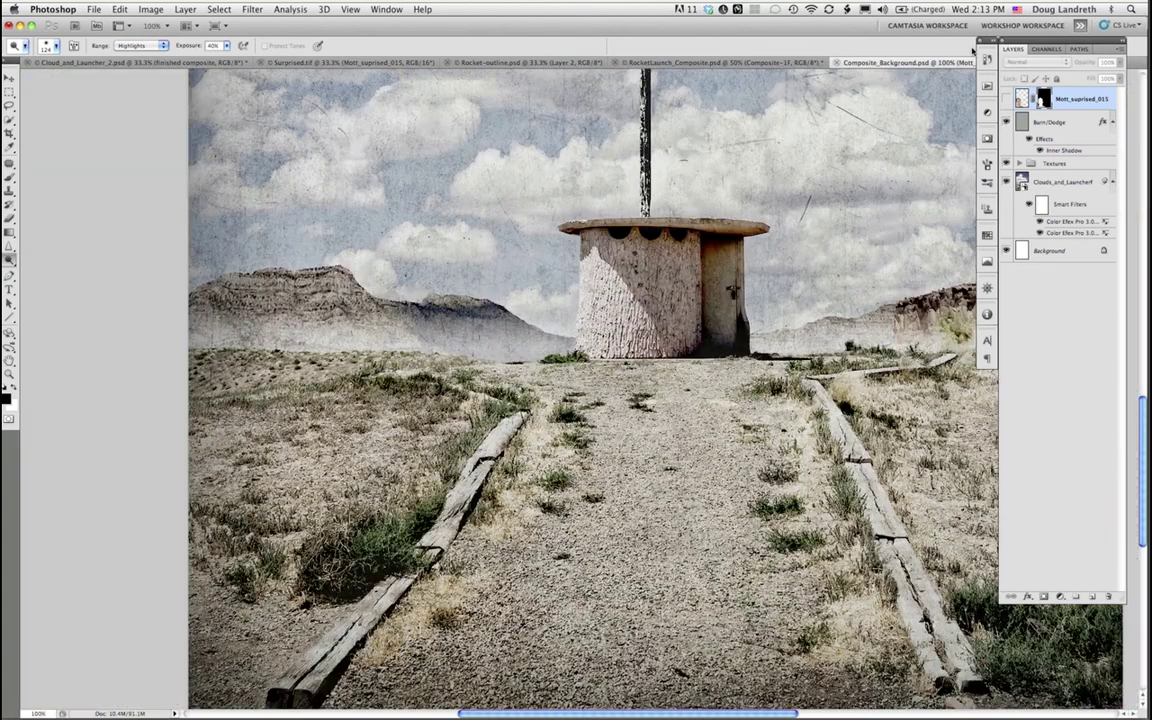
Step: Expand the Textures group and hide the clouds and launcher layer and Burn/Dodge to examine the textures alone
left_click(1020, 163)
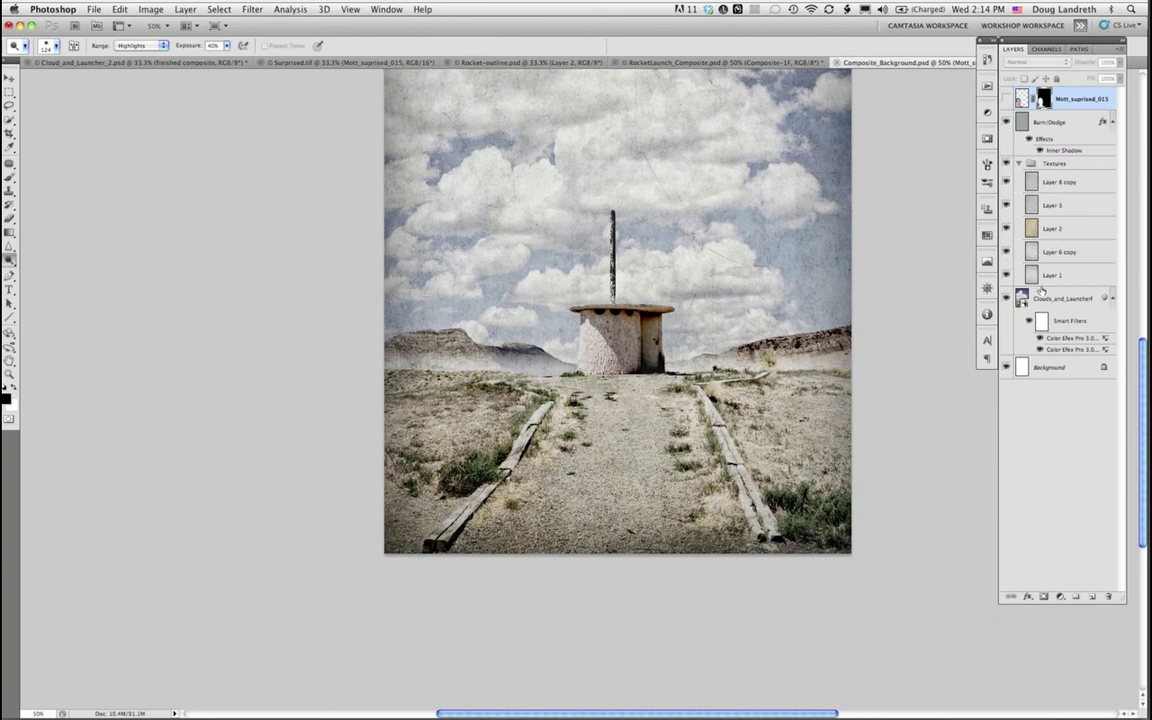
left_click(1007, 300)
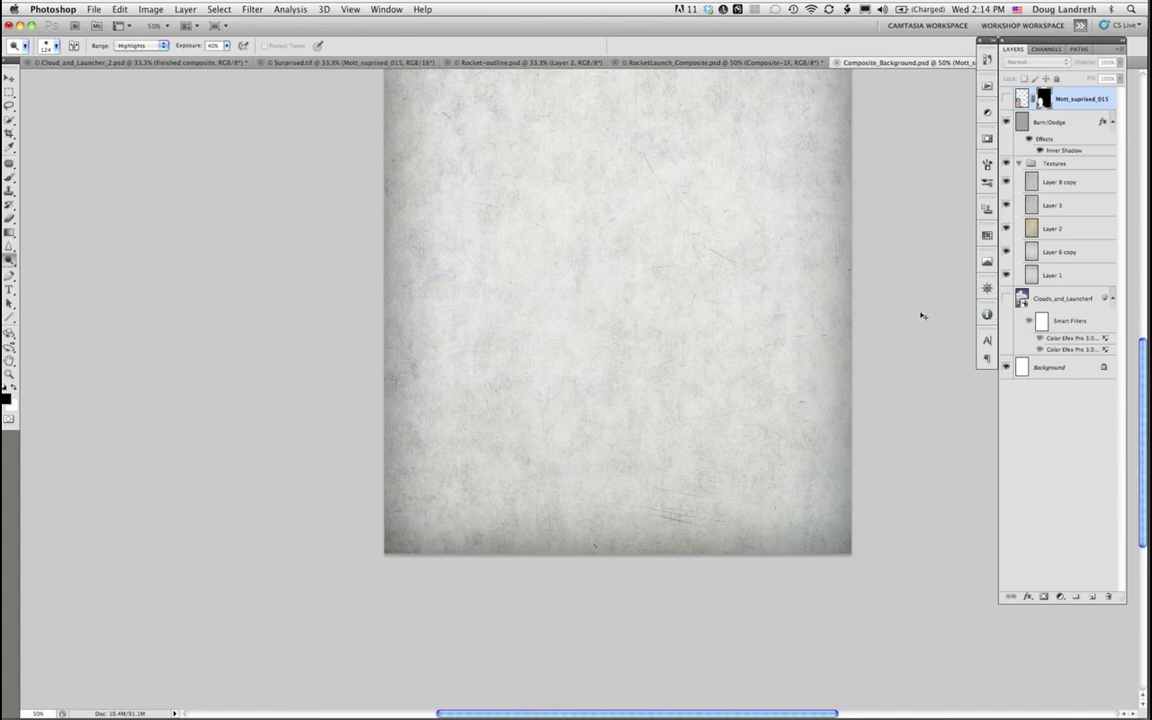
key("super+equal")
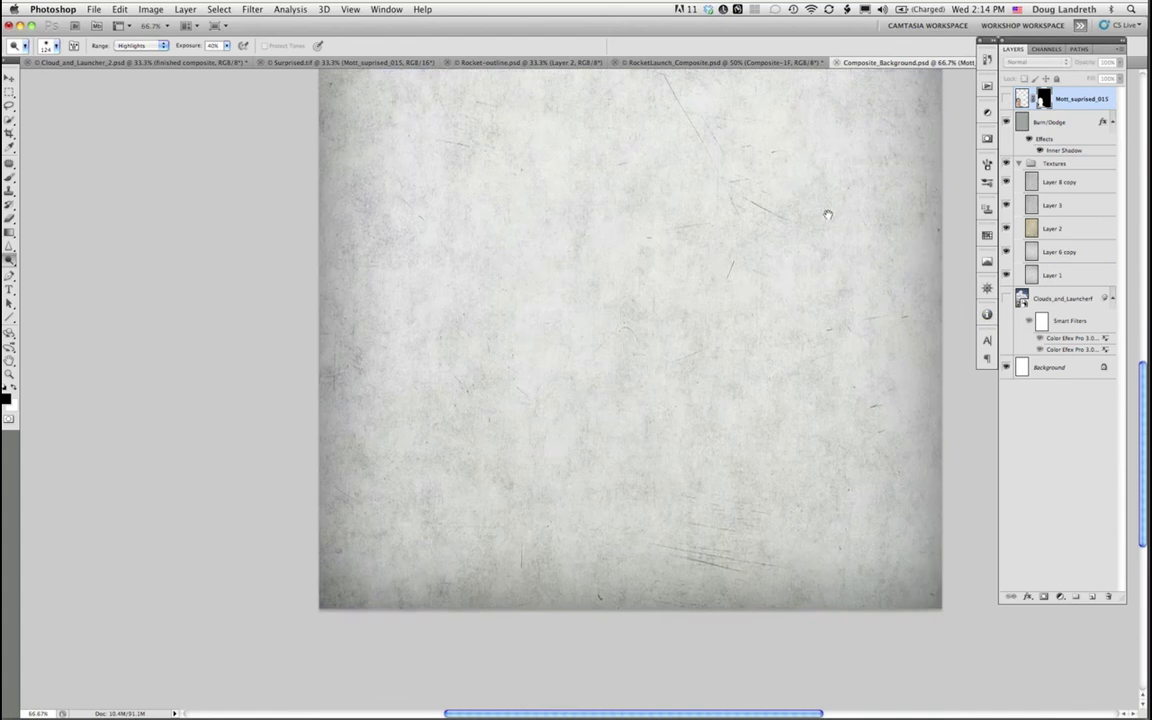
left_click_drag(828, 214, 764, 391)
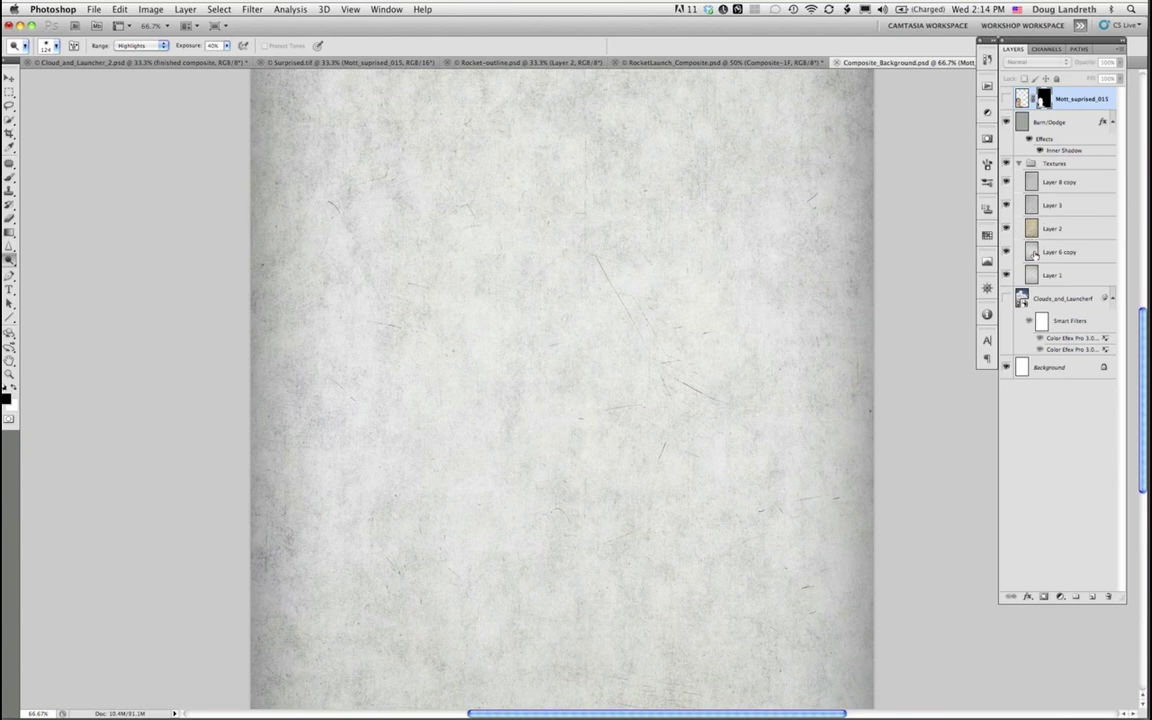
left_click(1012, 144)
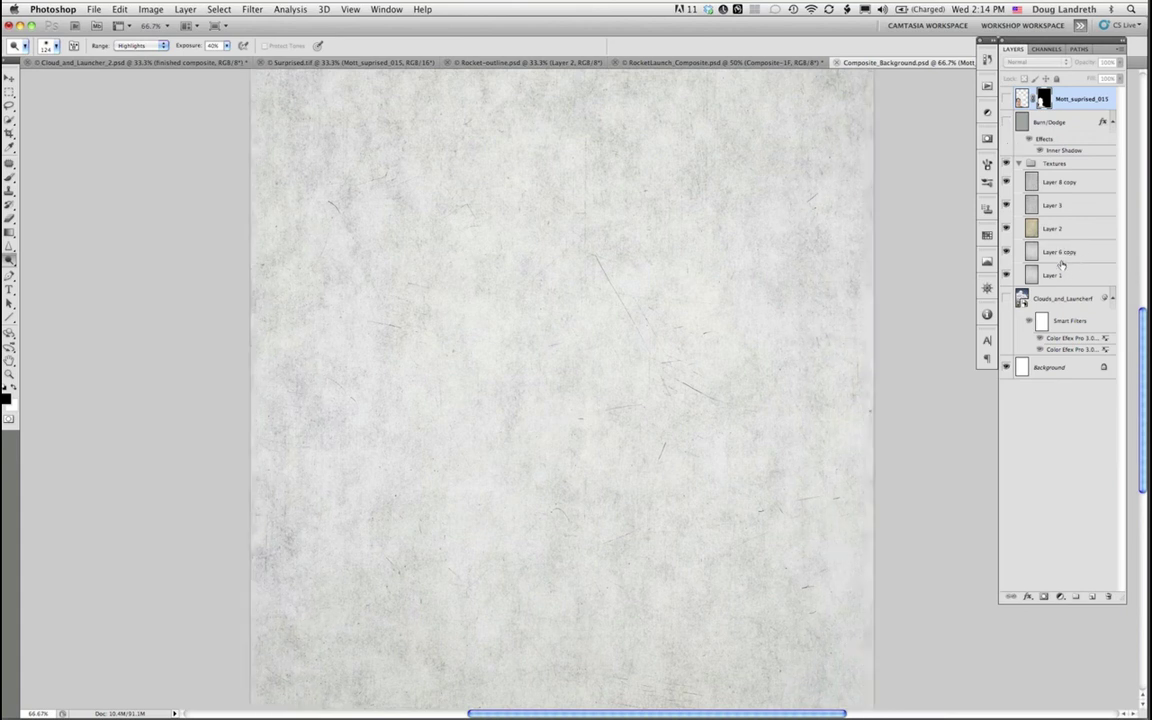
Step: Show the clouds and launcher layer with only texture Layer 1 over it, hiding the four other texture layers
left_click(1062, 275)
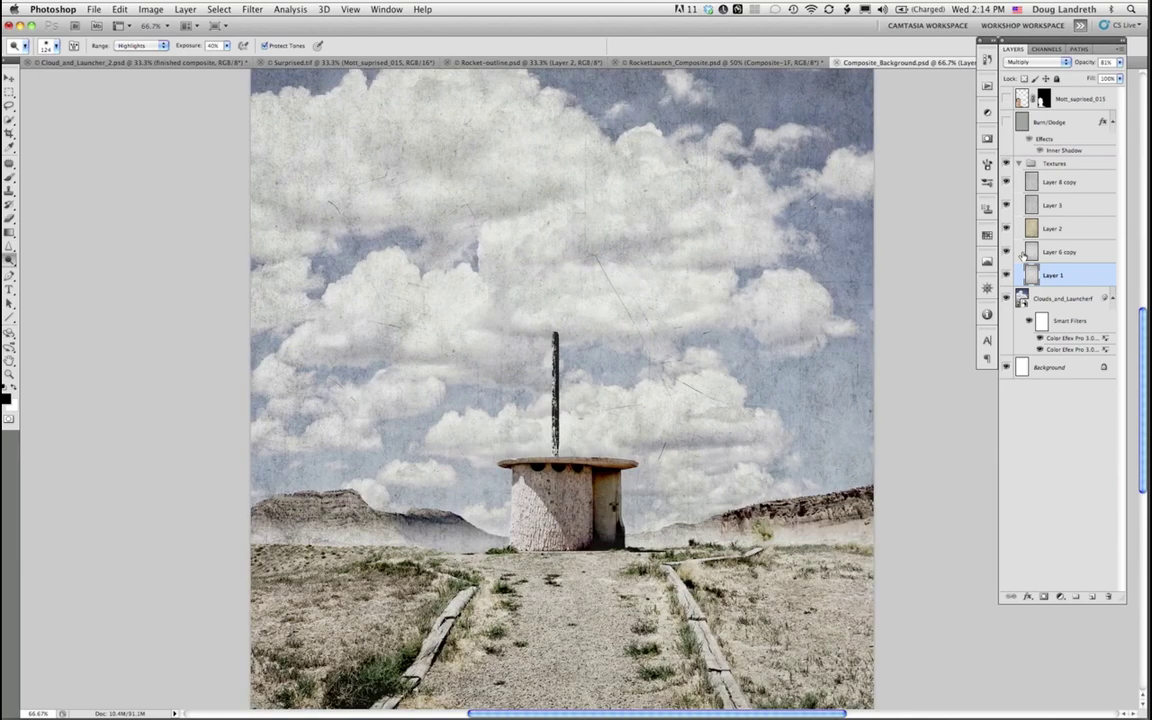
left_click(1006, 229)
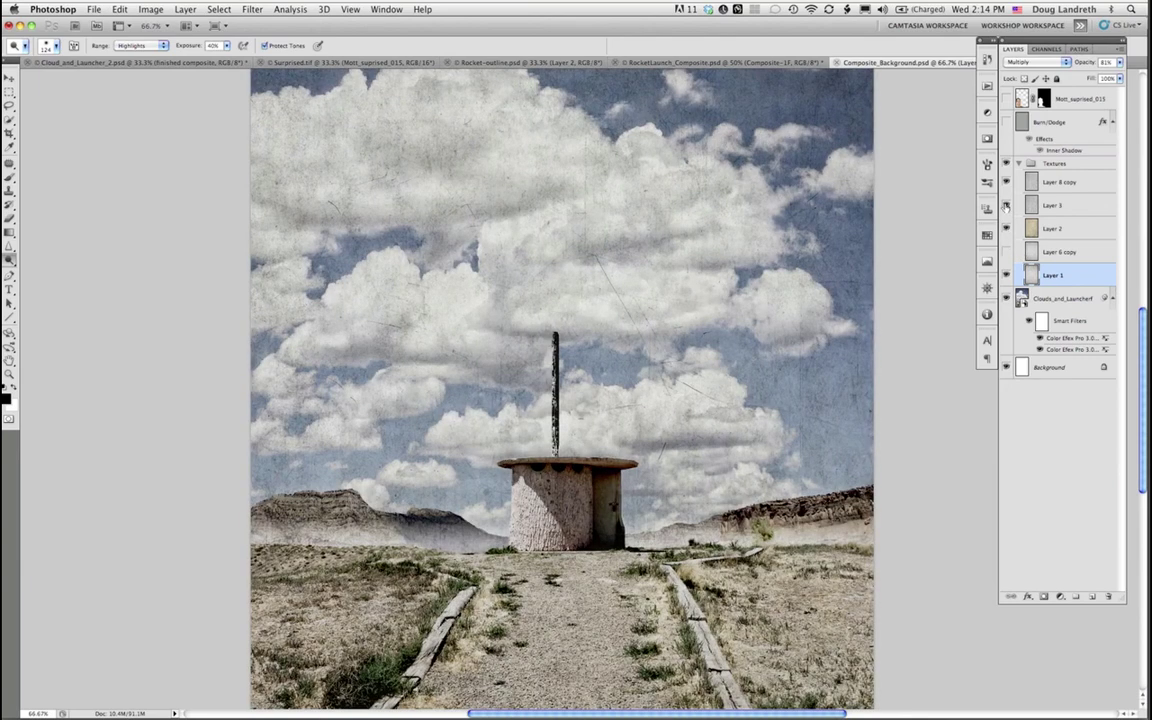
left_click(1006, 205)
left_click(1006, 252)
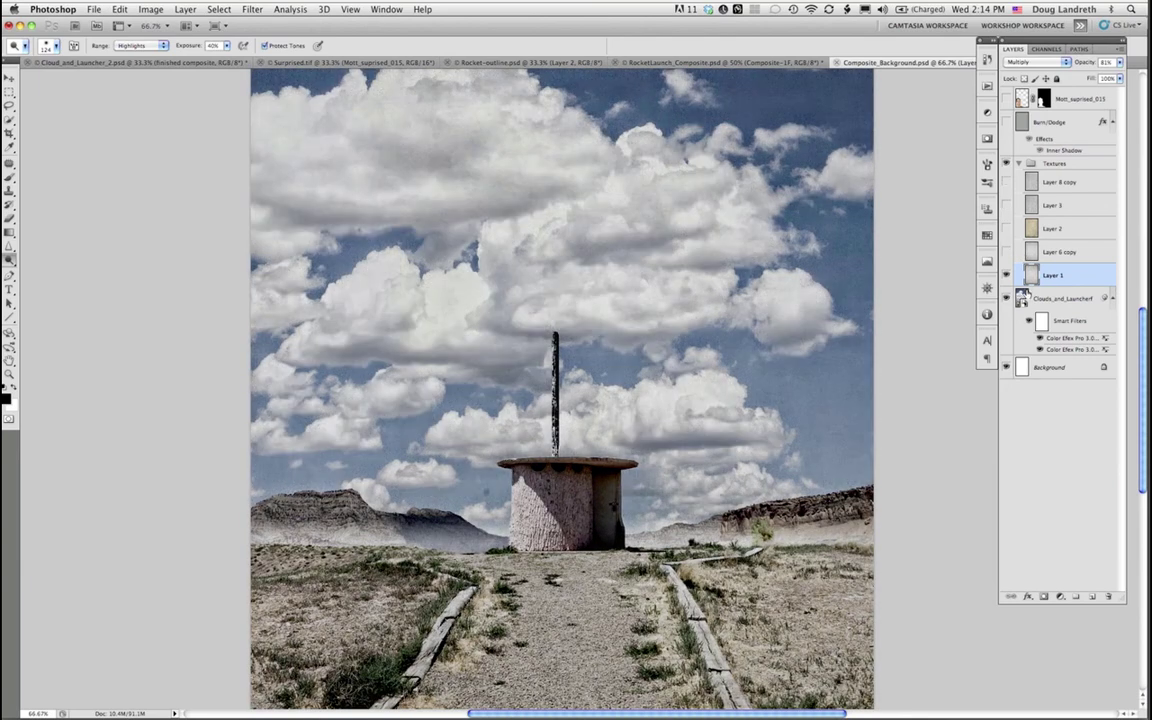
Step: Hide the clouds and launcher layer and examine texture Layer 1 alone and combined with Layer 6 copy
left_click(1010, 299)
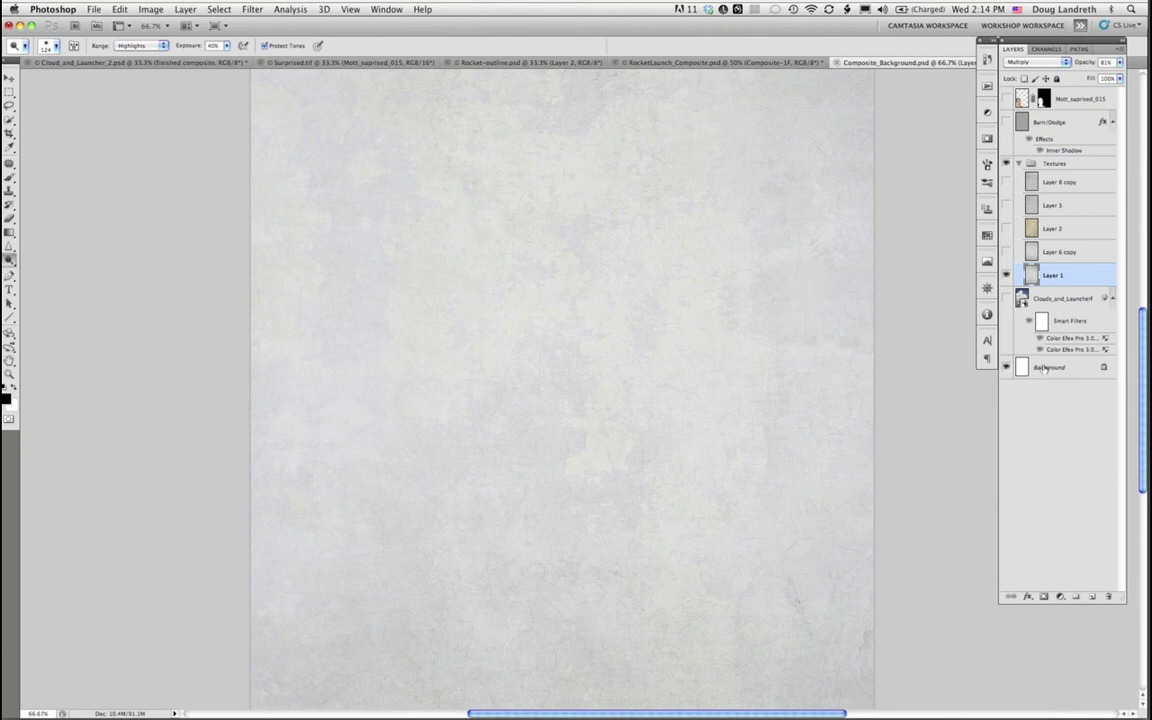
left_click(1008, 253)
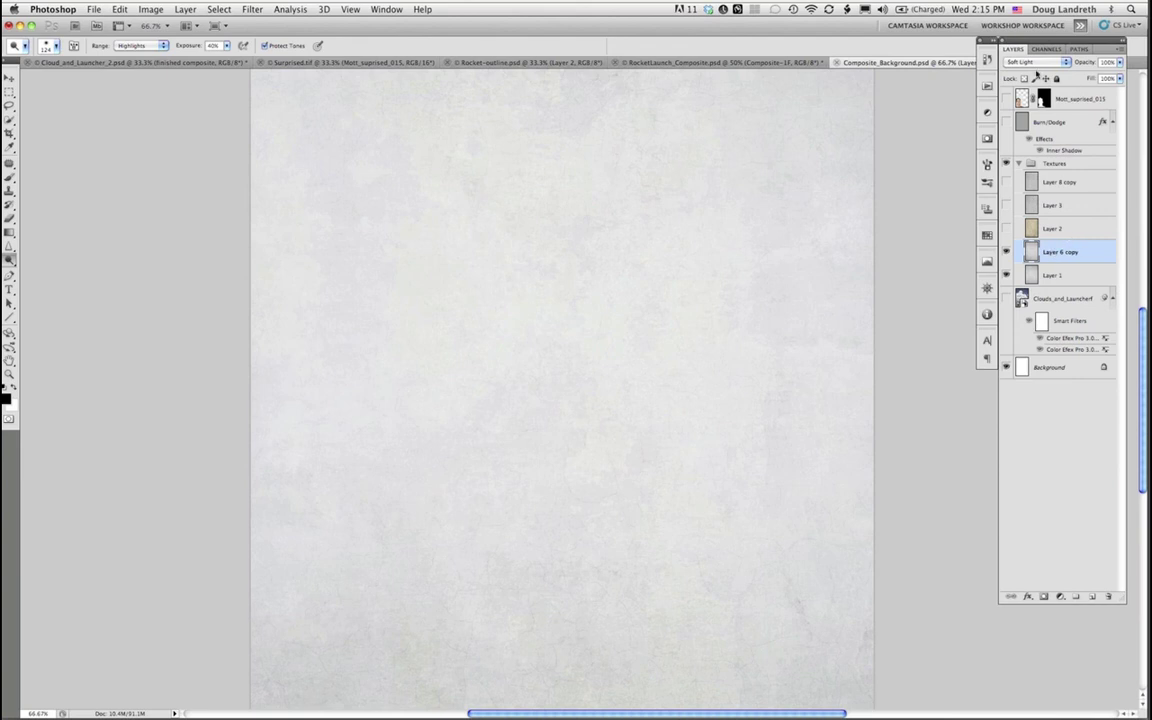
Step: Compare the texture with and without Layer 6 copy, and show Layer 2, Layer 3 and Layer 8 copy
left_click(1006, 252)
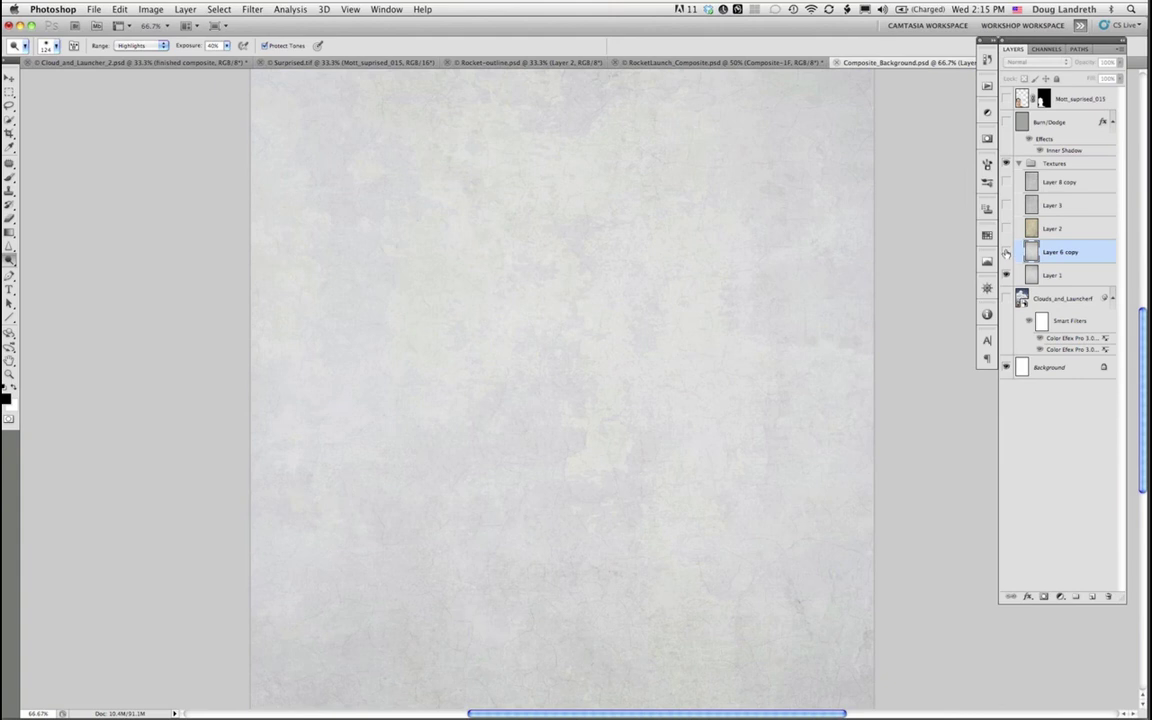
left_click(1006, 252)
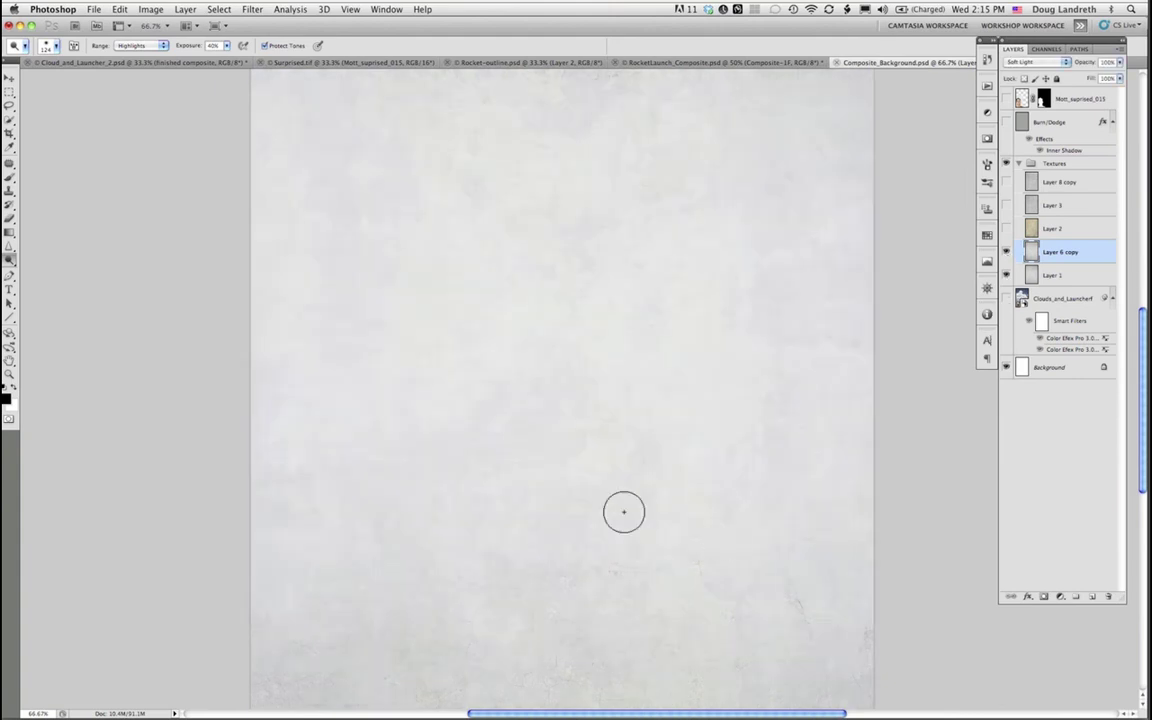
left_click(1055, 229)
left_click(1006, 205)
left_click(1006, 182)
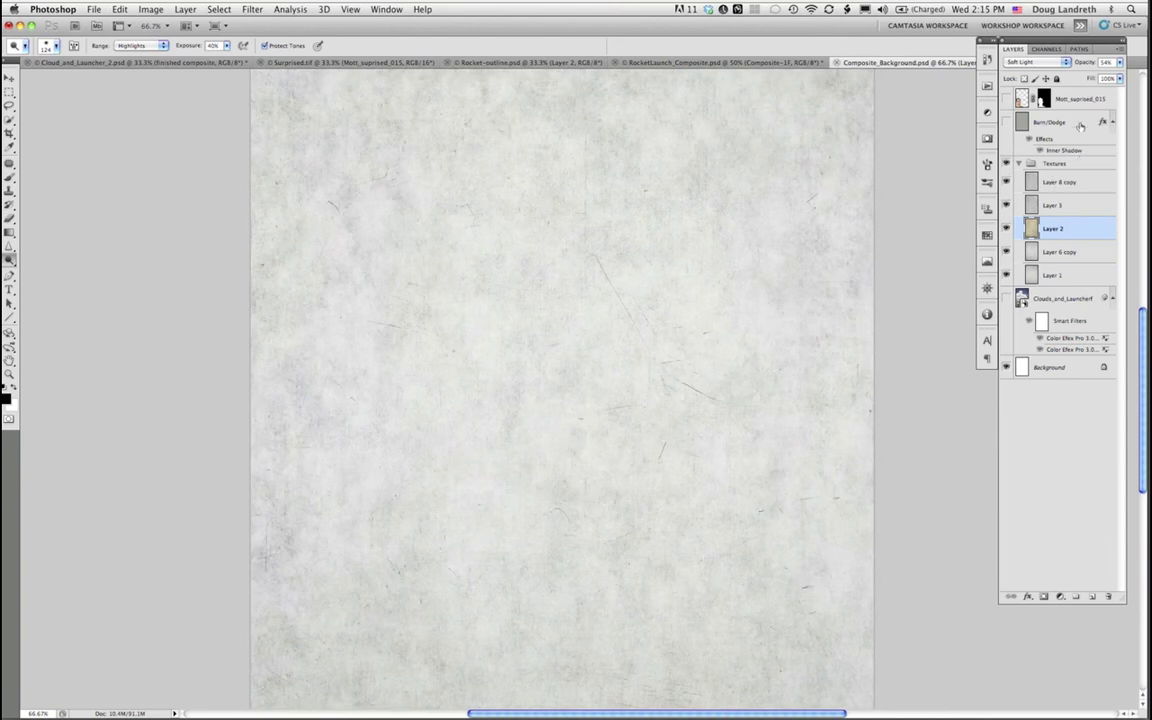
Step: Try the Vivid Light, Color Dodge, Linear Light and Normal blend modes on Layer 8 copy
left_click(1068, 183)
left_click(1051, 66)
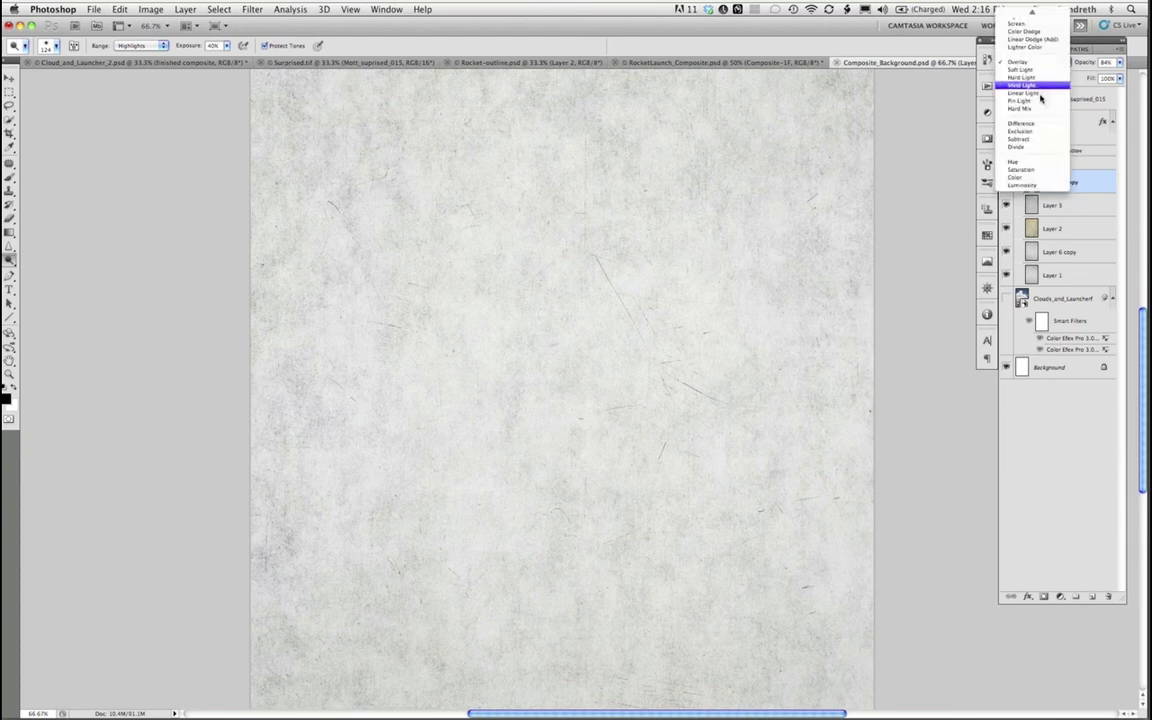
left_click(1040, 91)
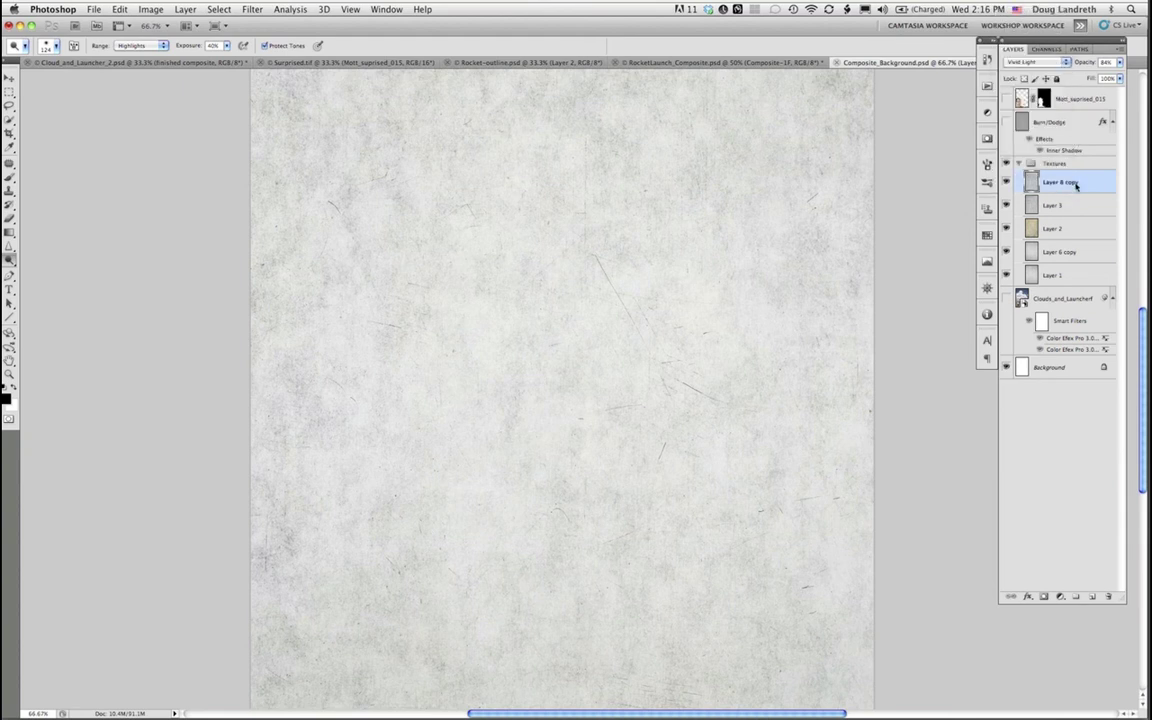
left_click(1037, 62)
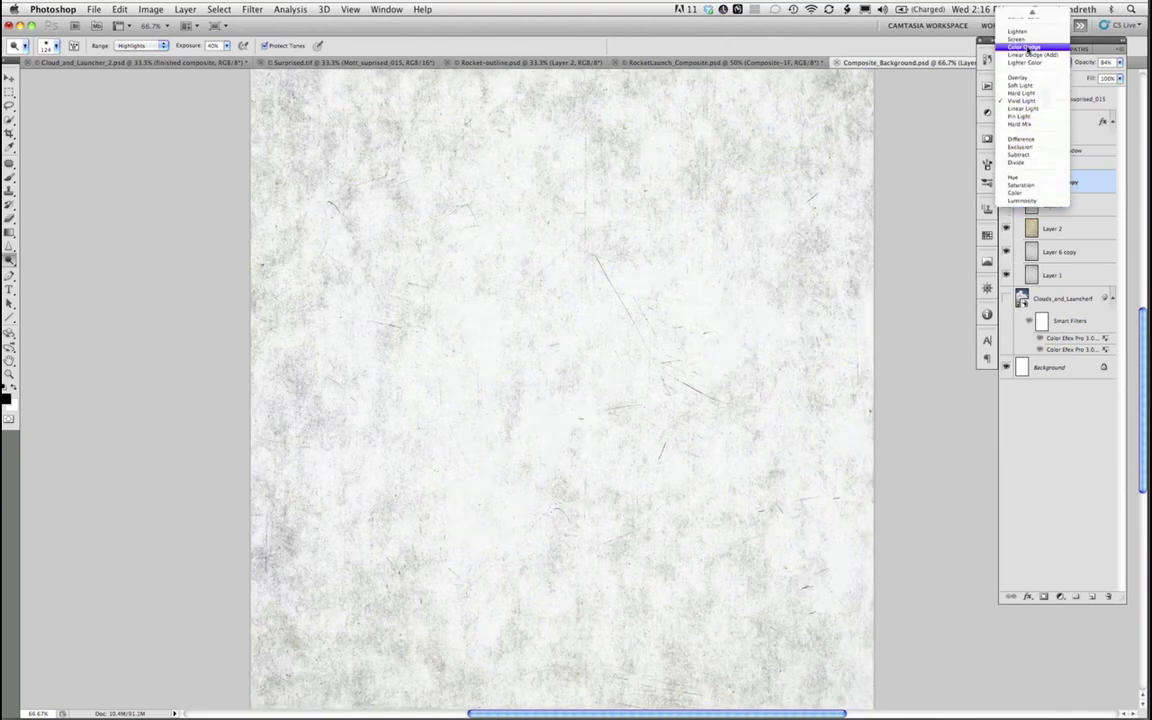
left_click(1028, 47)
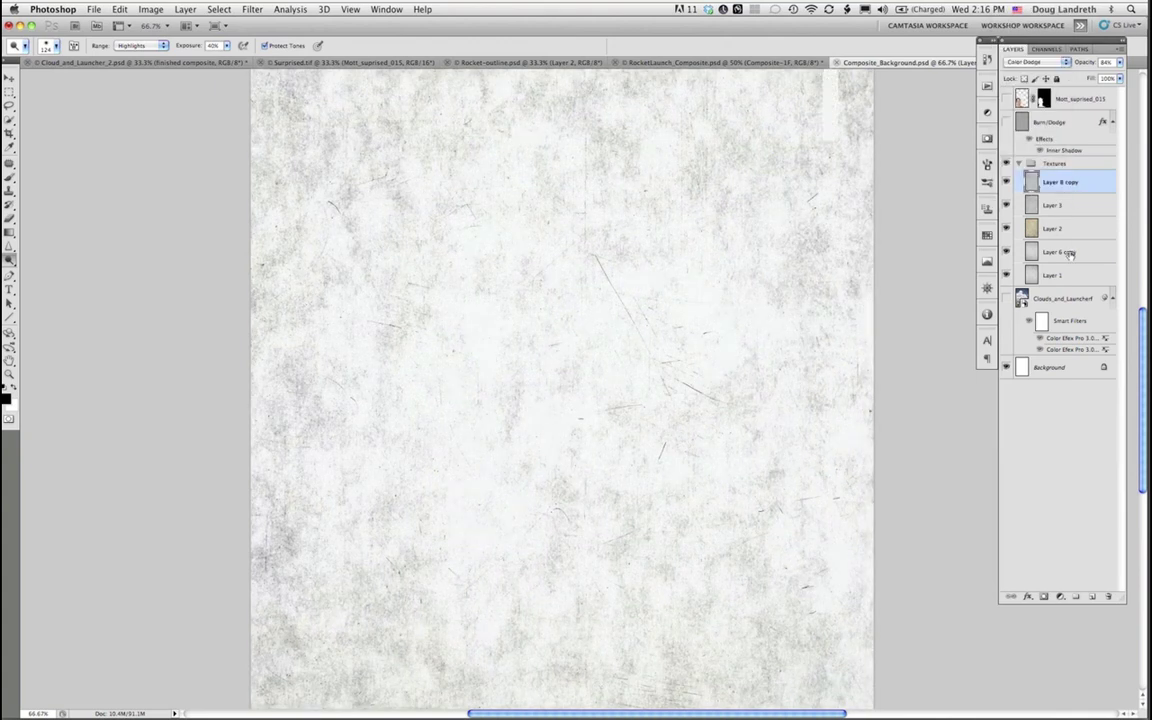
left_click(1053, 64)
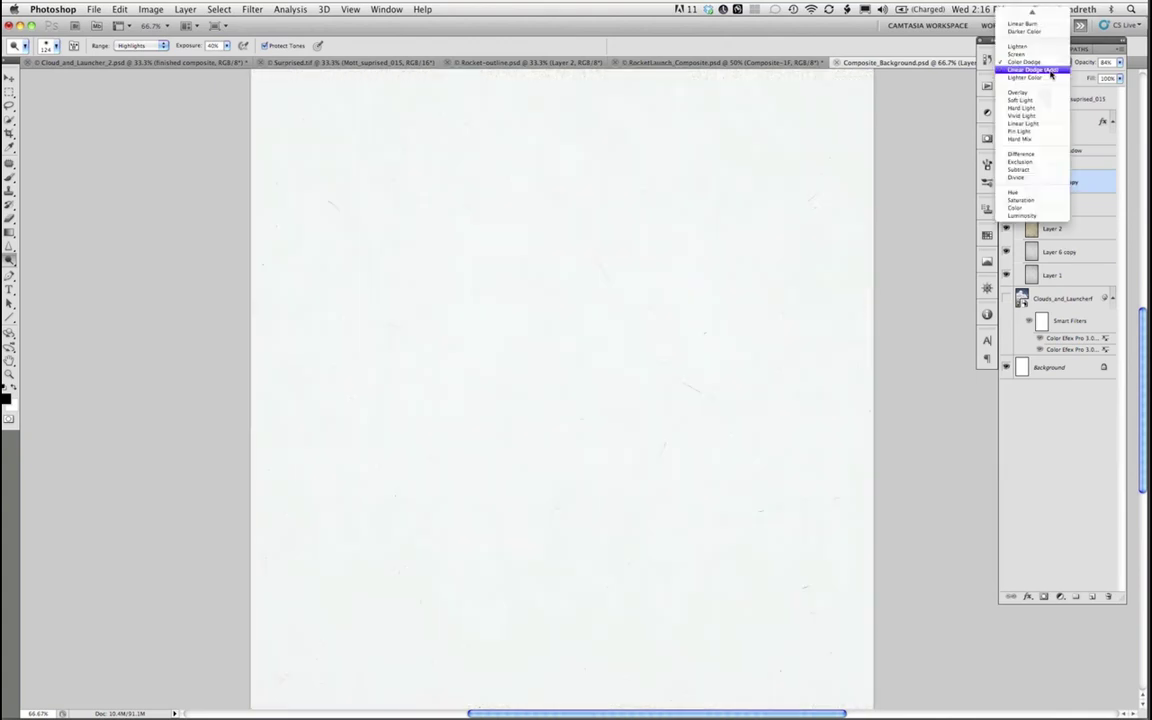
left_click(1062, 123)
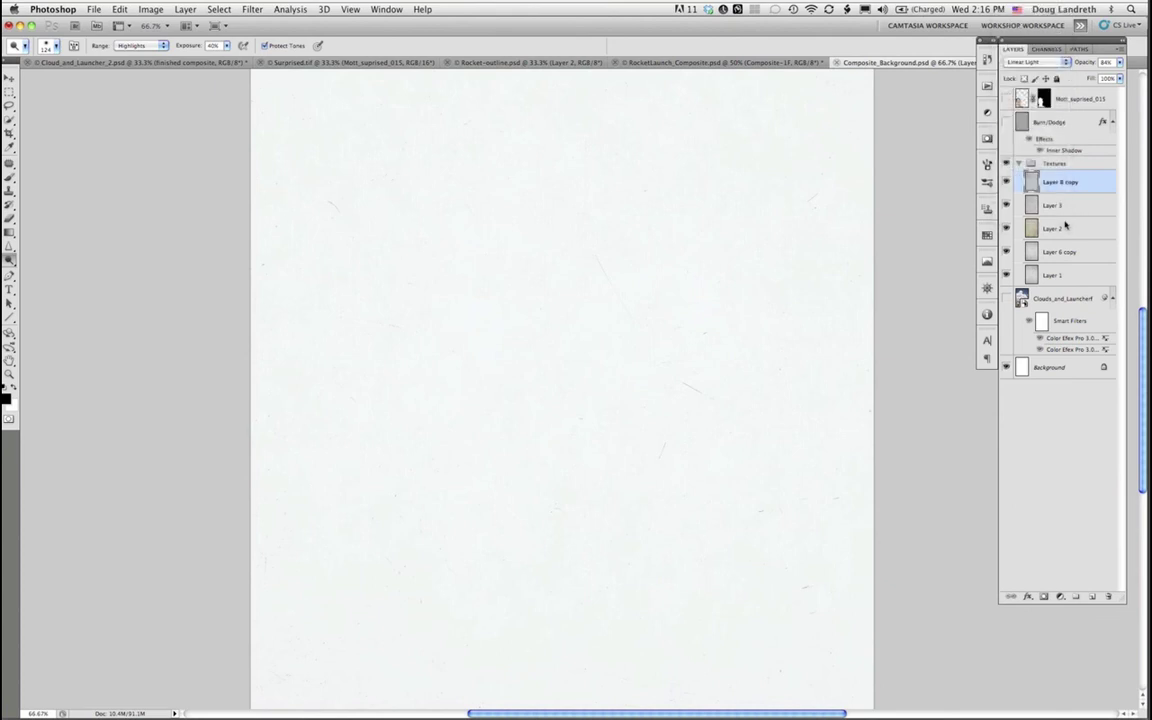
left_click(1067, 63)
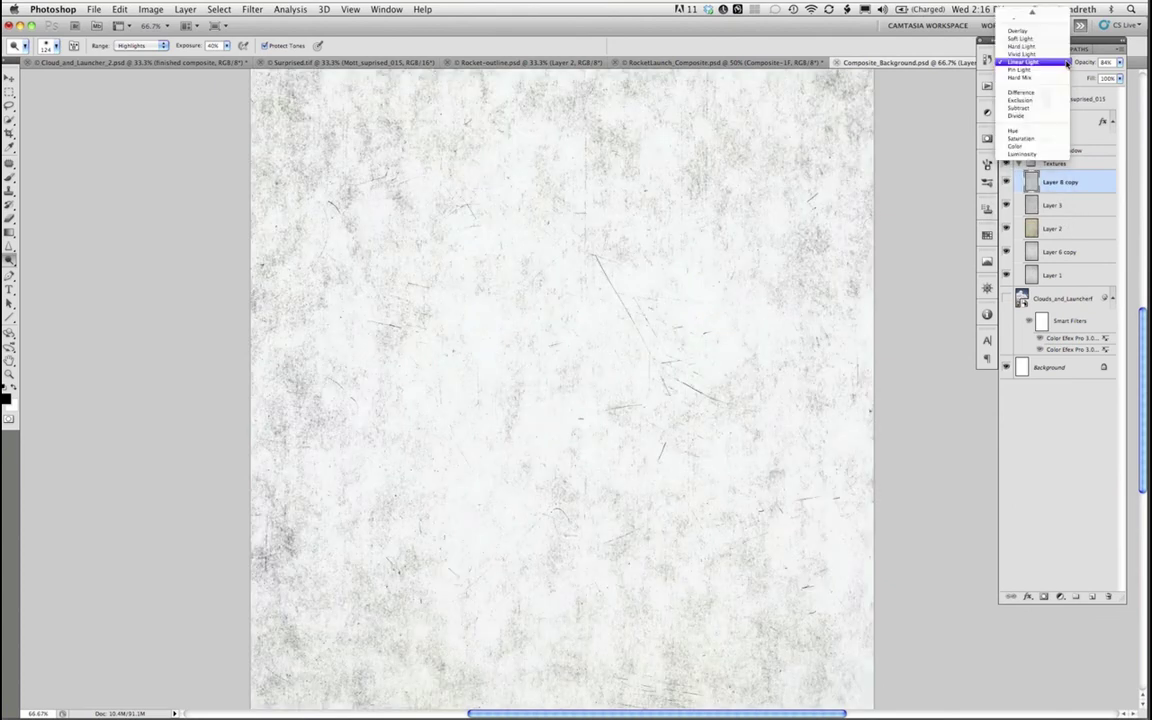
mouse_move(1033, 12)
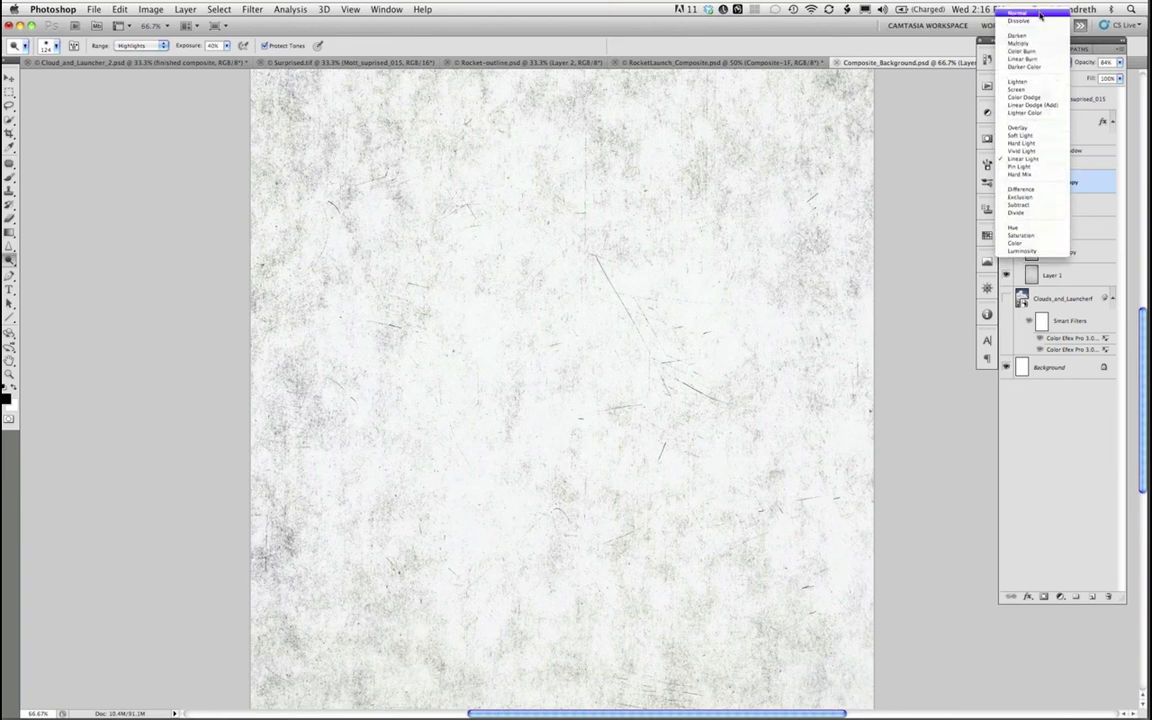
left_click(1040, 15)
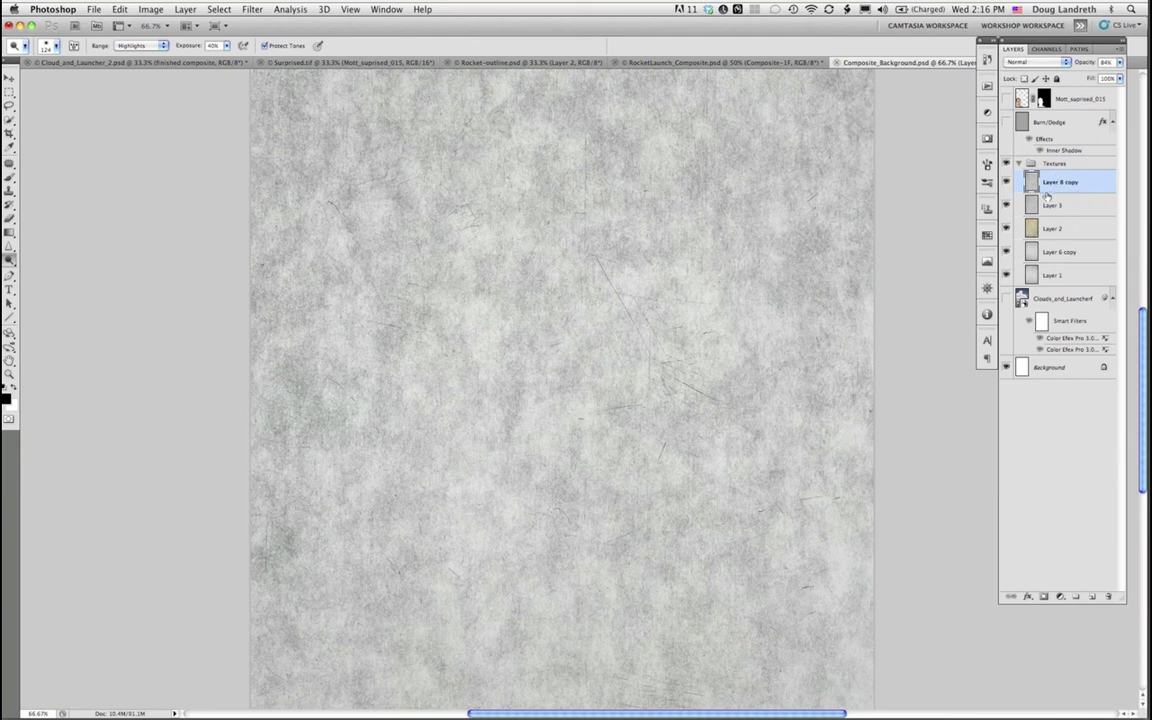
Step: Cycle Layer 8 copy through the blend modes from Dissolve onward, ending on Overlay
key("v")
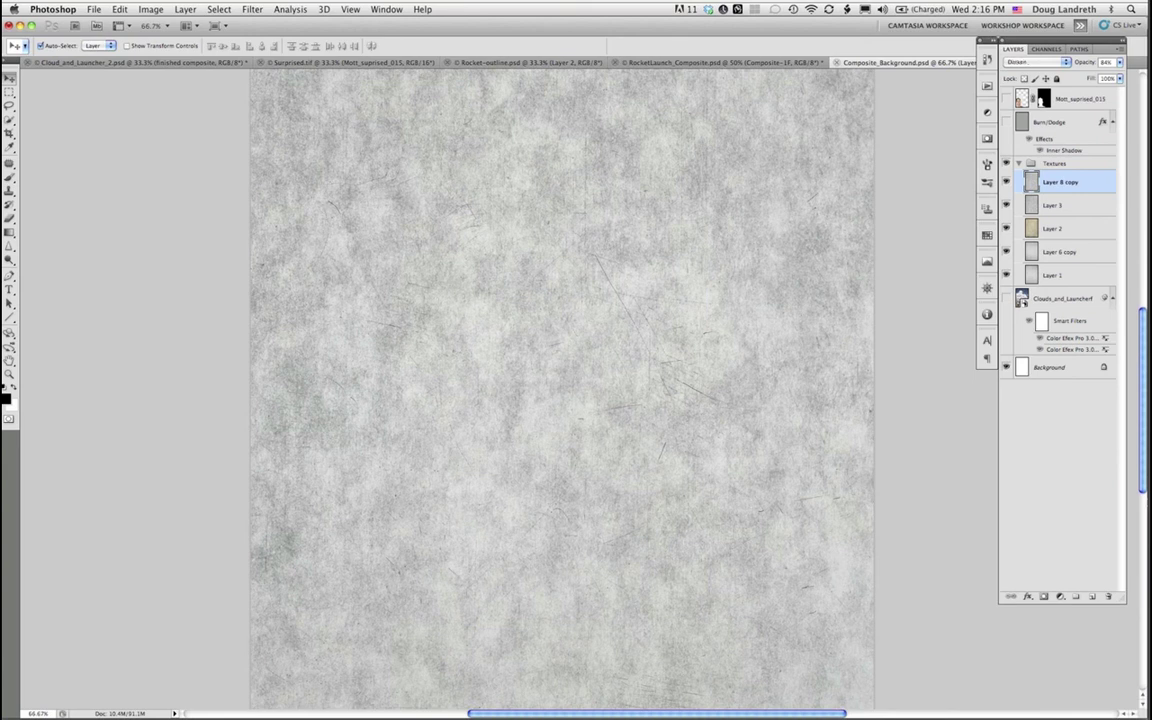
key("shift+plus")
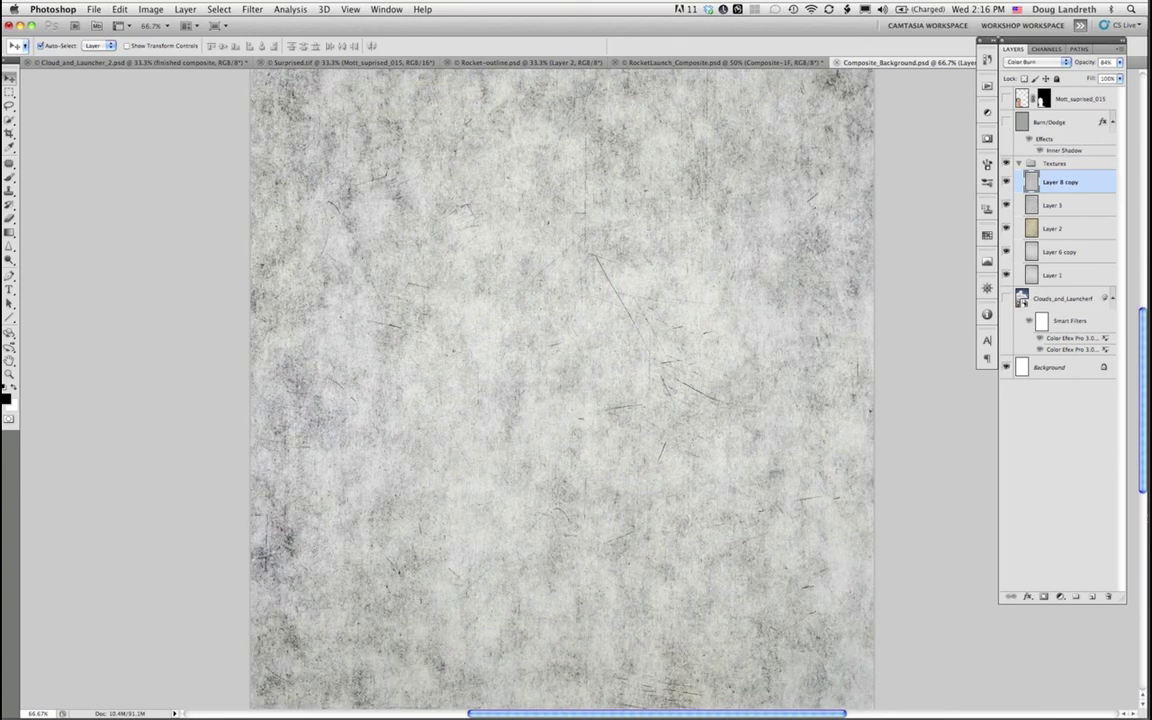
key("shift+plus")
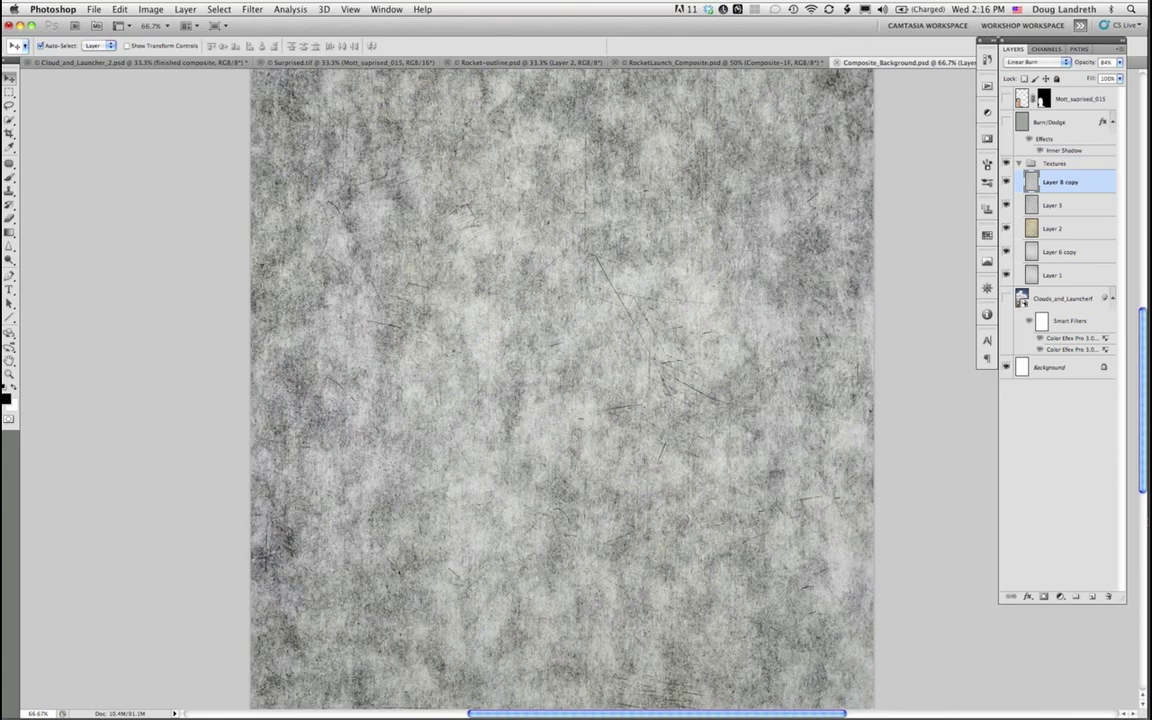
key("shift+plus")
key("shift+plus")
key("shift+plus")
key("shift+plus")
key("shift+plus")
key("shift+plus")
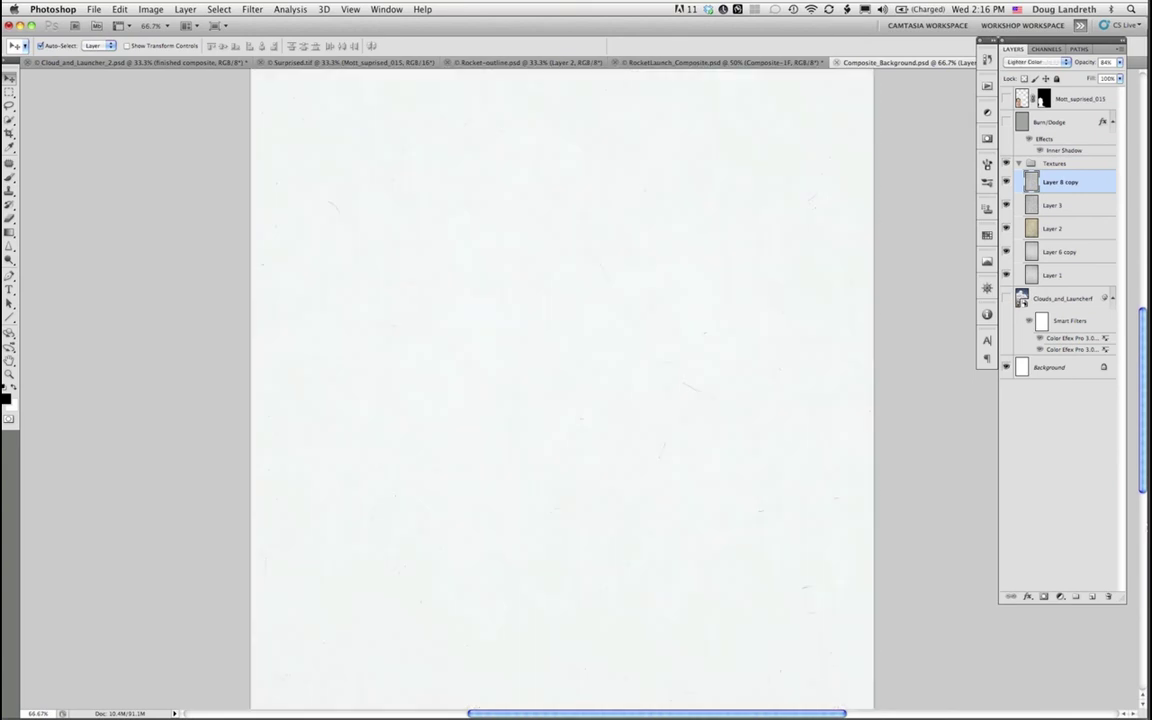
key("shift+plus")
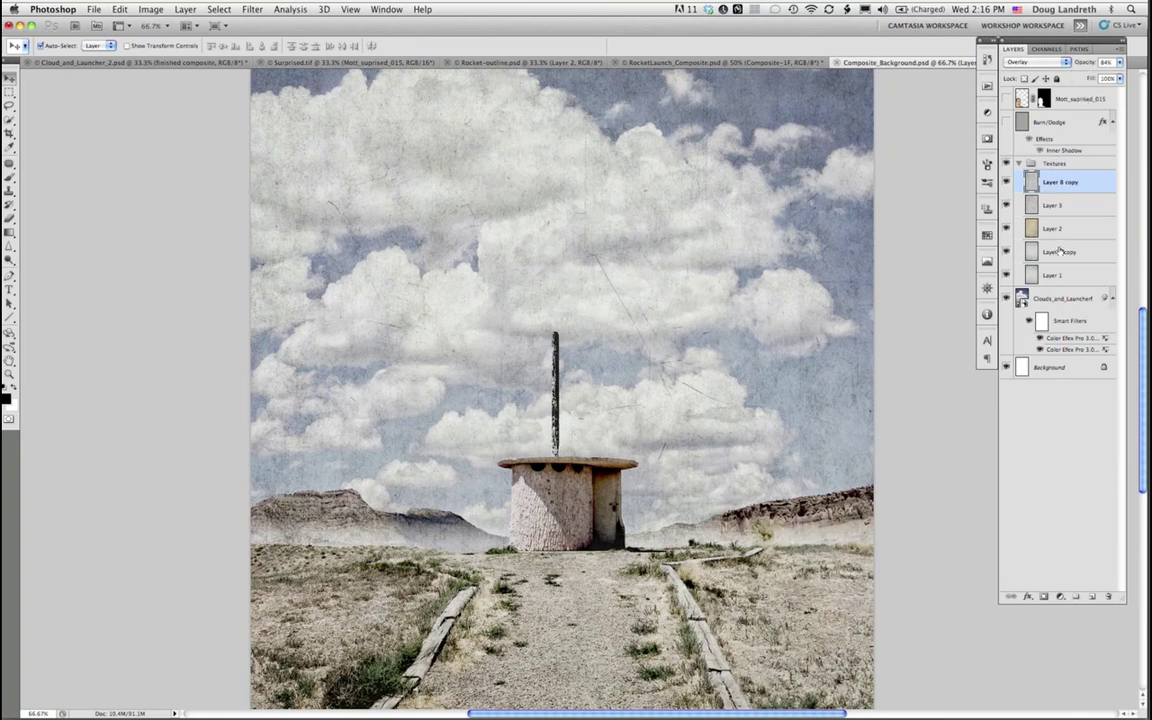
Step: Examine Layer 8 copy's blending options, including its Blend If ranges, and cancel without changing them
key("h")
double_click(1104, 181)
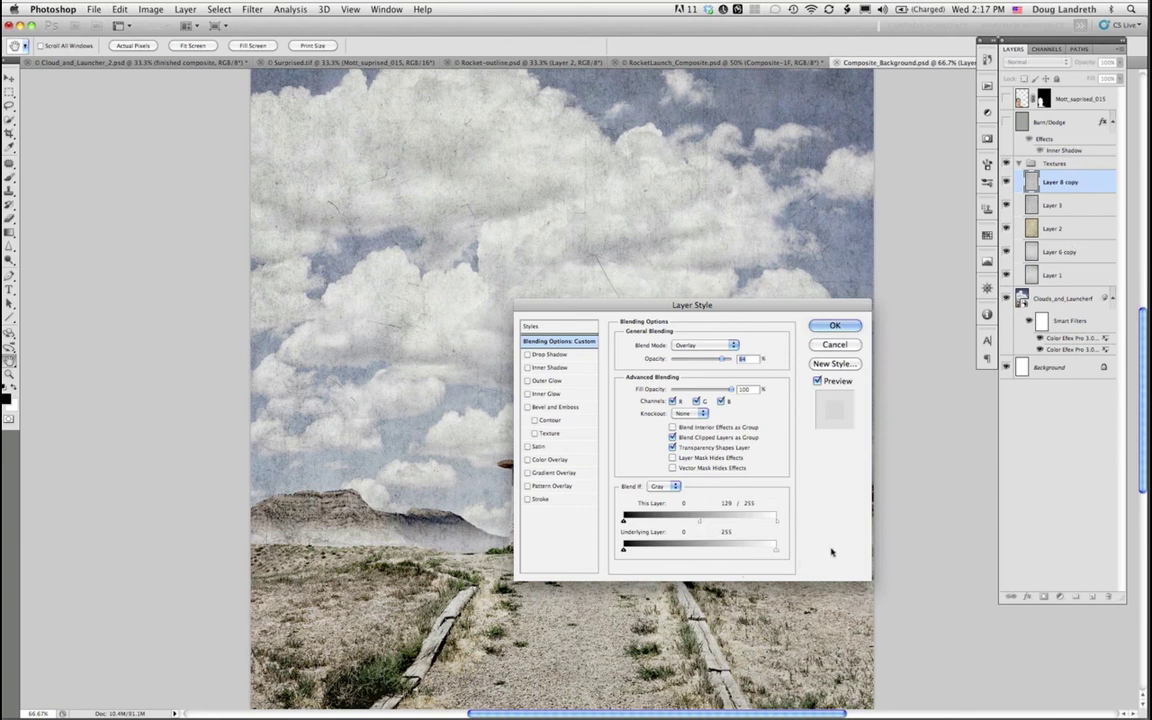
left_click(835, 345)
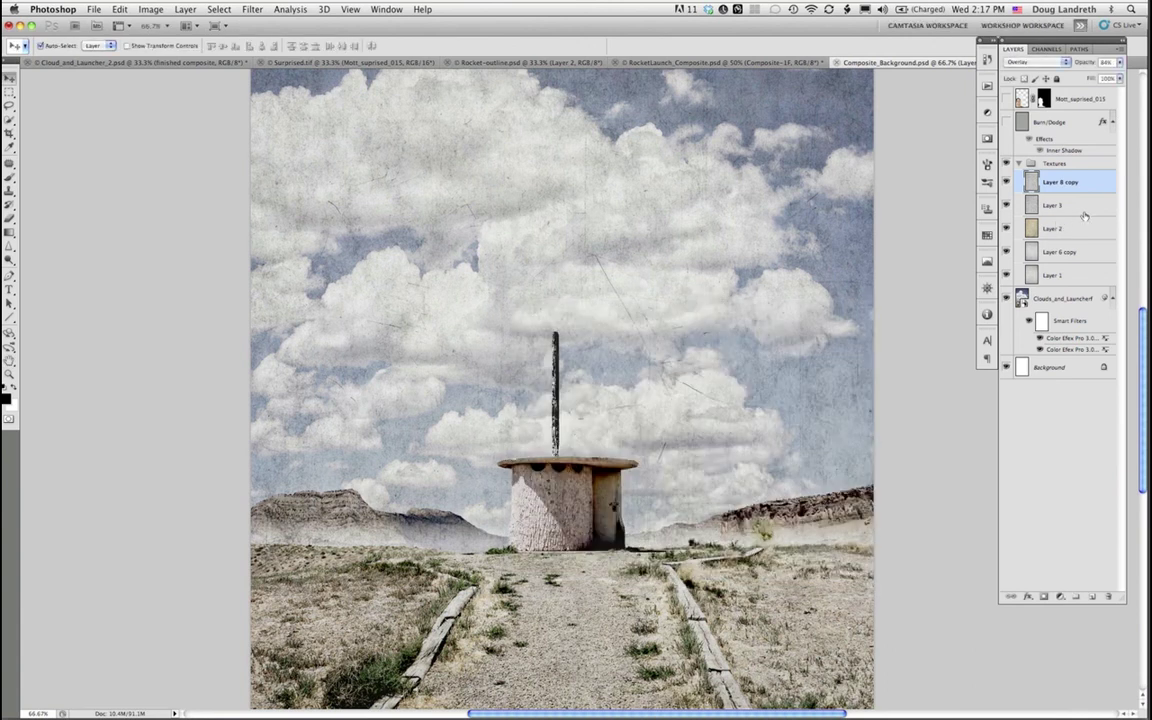
Step: Collapse the Textures group and show the Burn/Dodge layer to examine the darkened edges of the image
left_click(1021, 163)
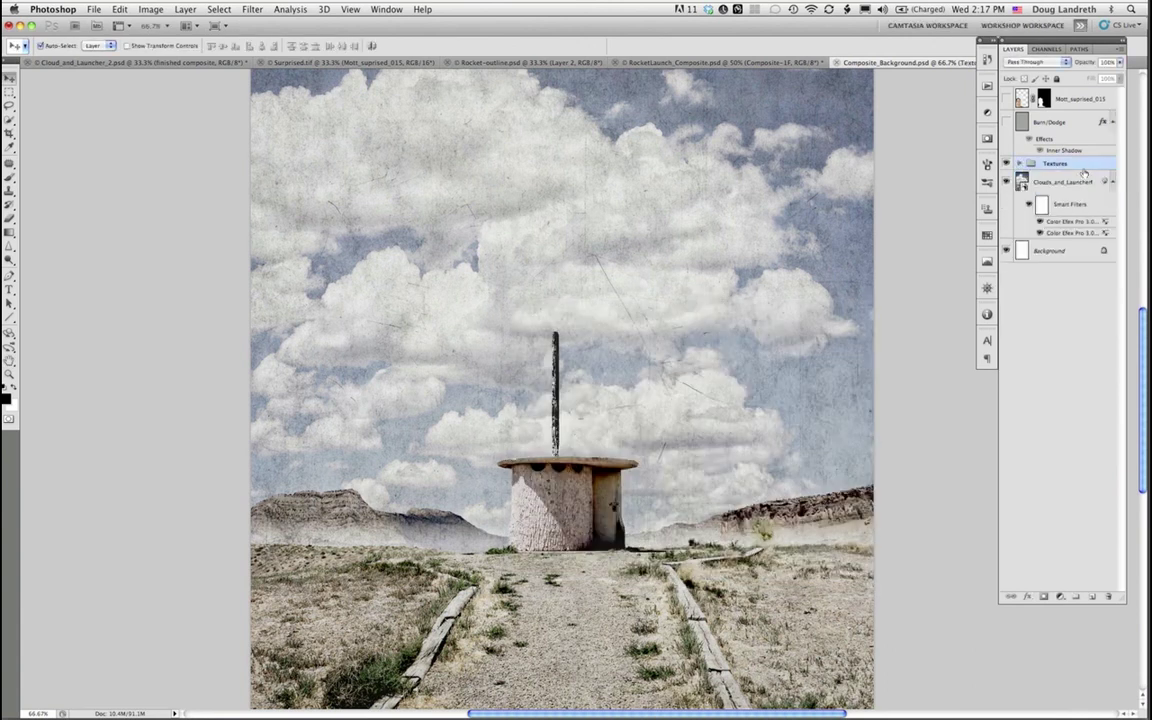
left_click(1020, 163)
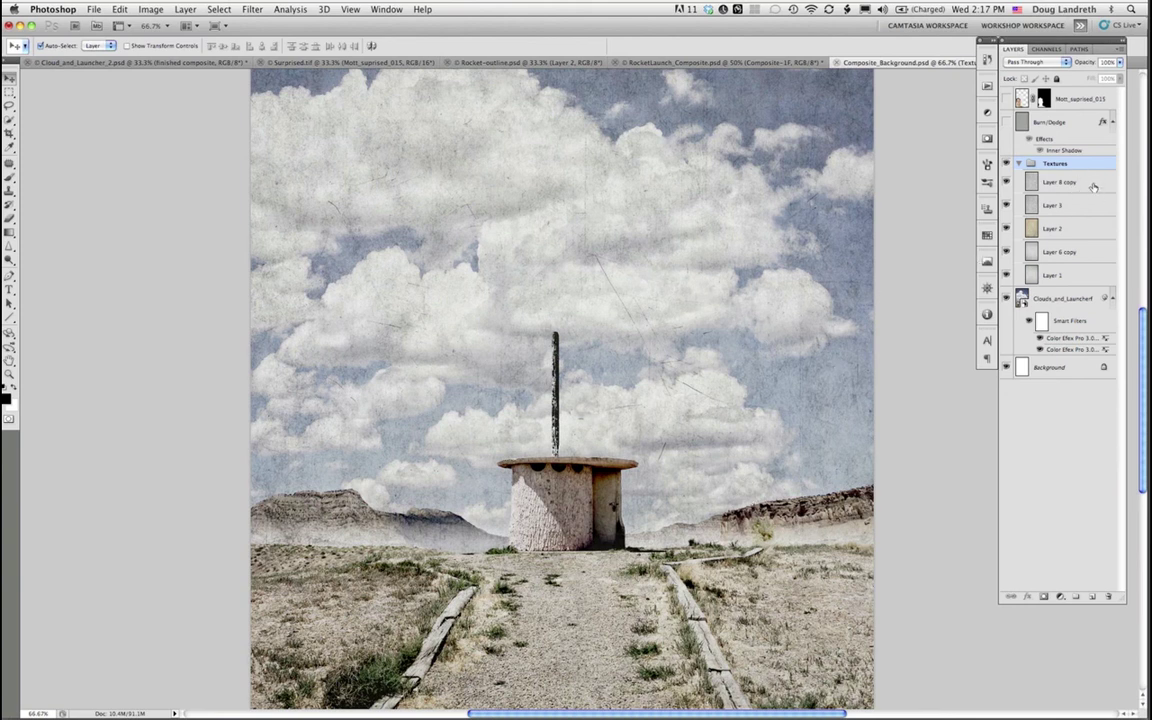
left_click(1019, 164)
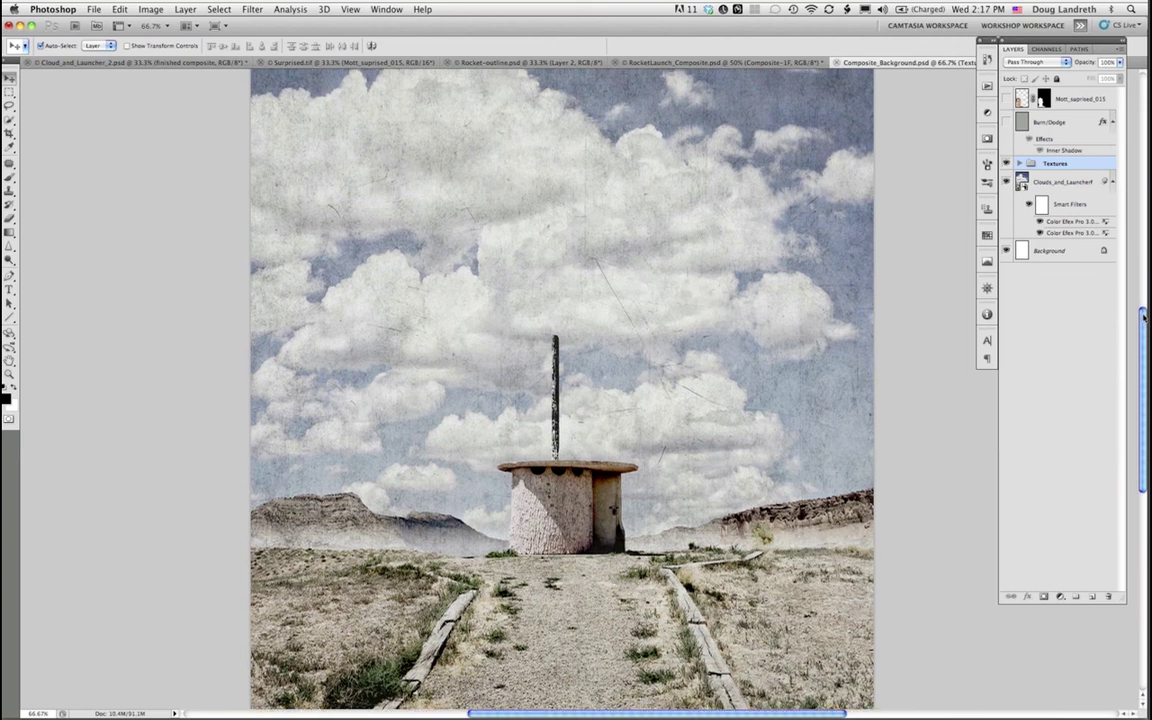
scroll(1132, 282, "up", 3)
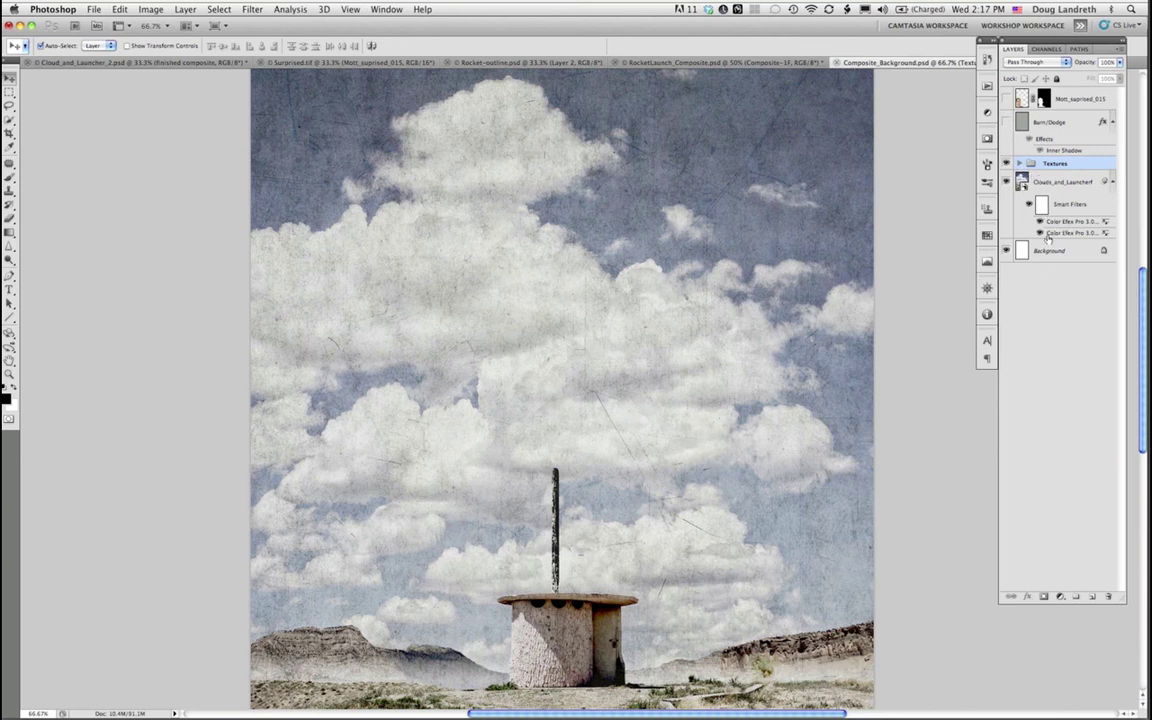
left_click(1006, 122)
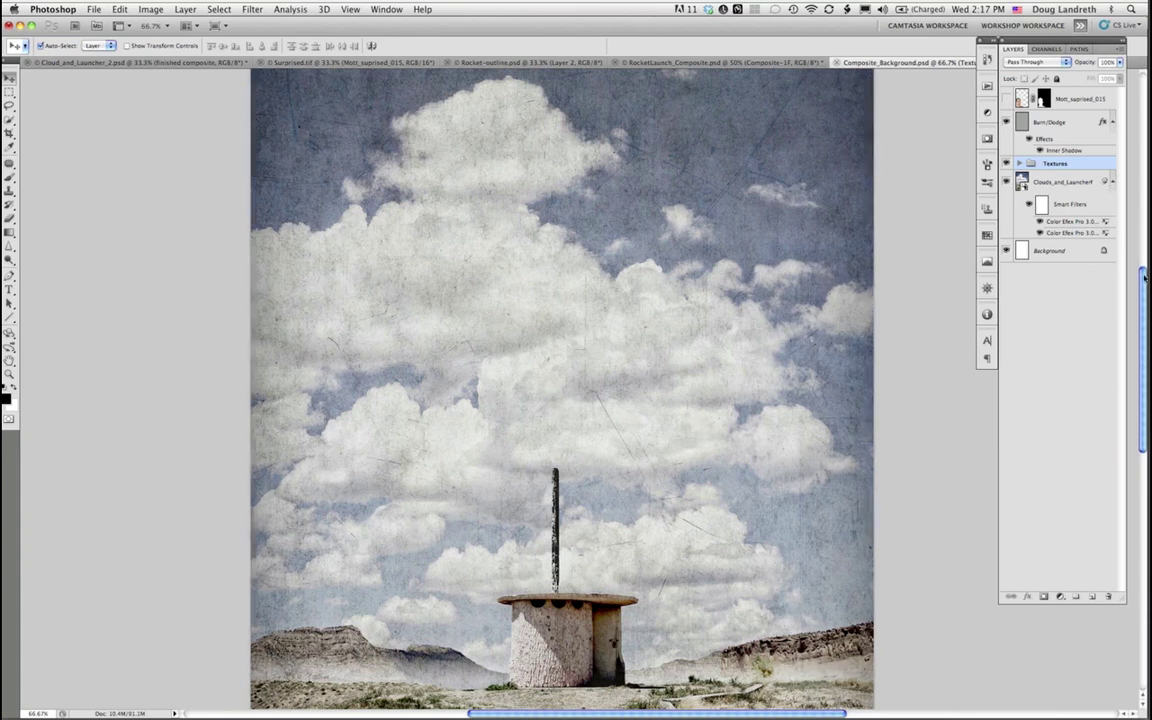
left_click_drag(1145, 278, 1136, 199)
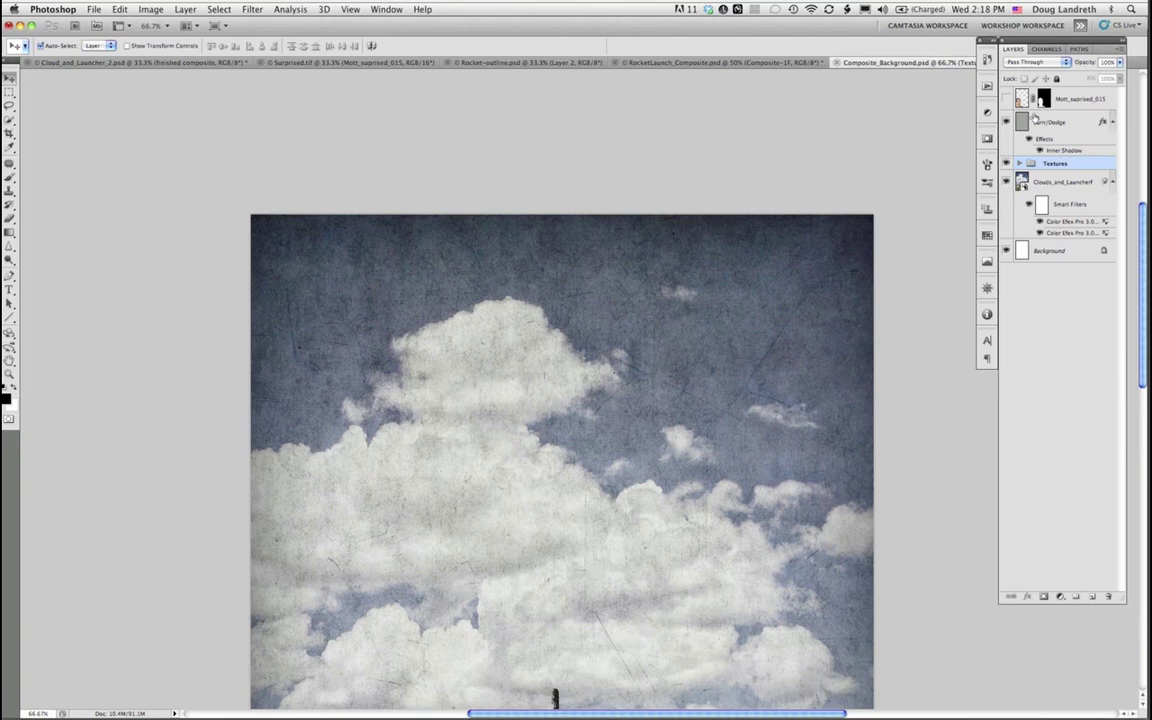
Step: View RocketLaunch_Composite.psd, and switch to Lightroom to show the beginning images folder
left_click(657, 64)
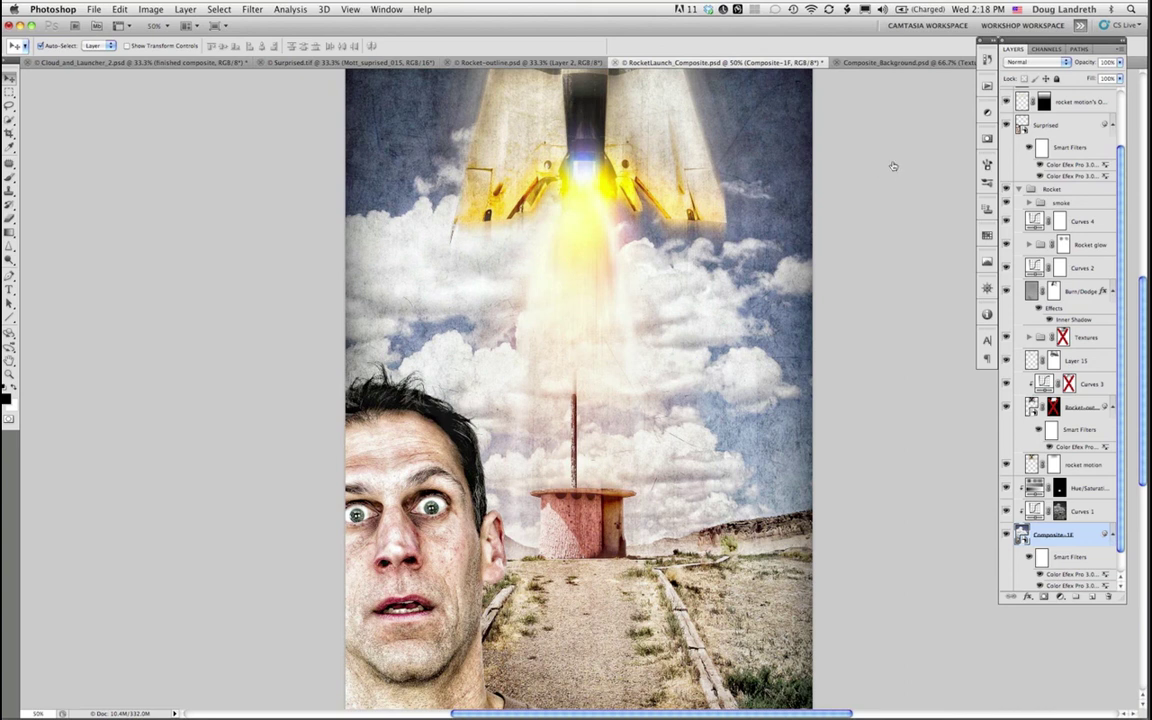
key("super+Tab")
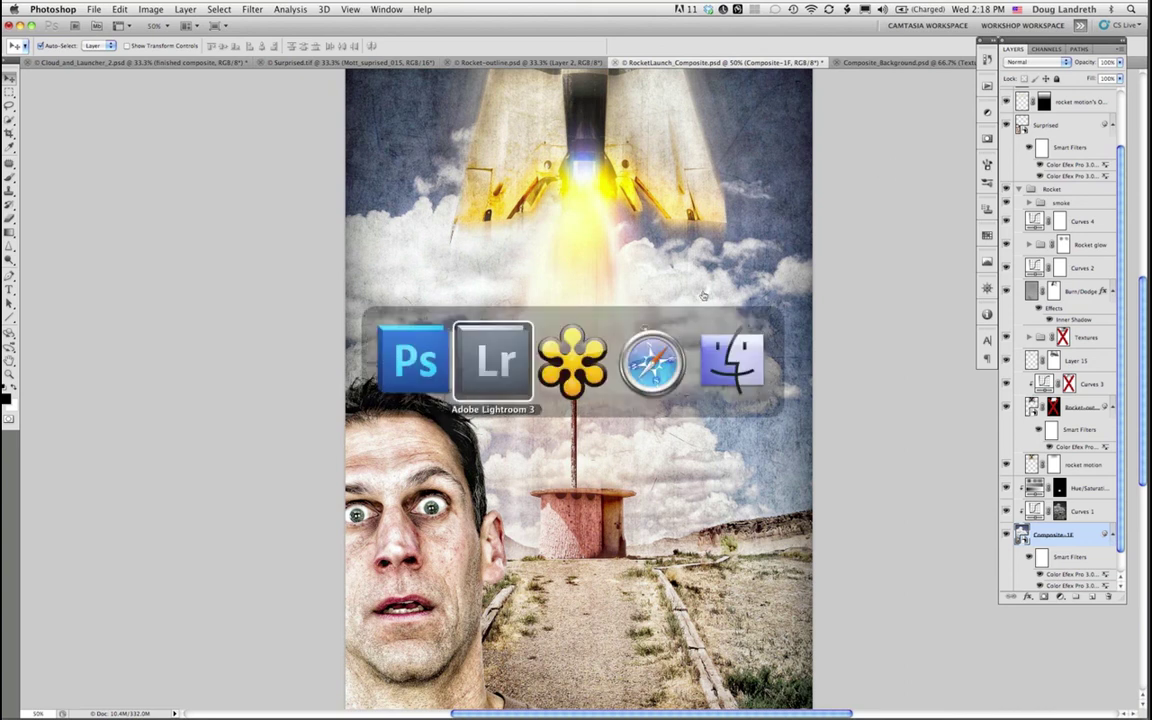
left_click(493, 370)
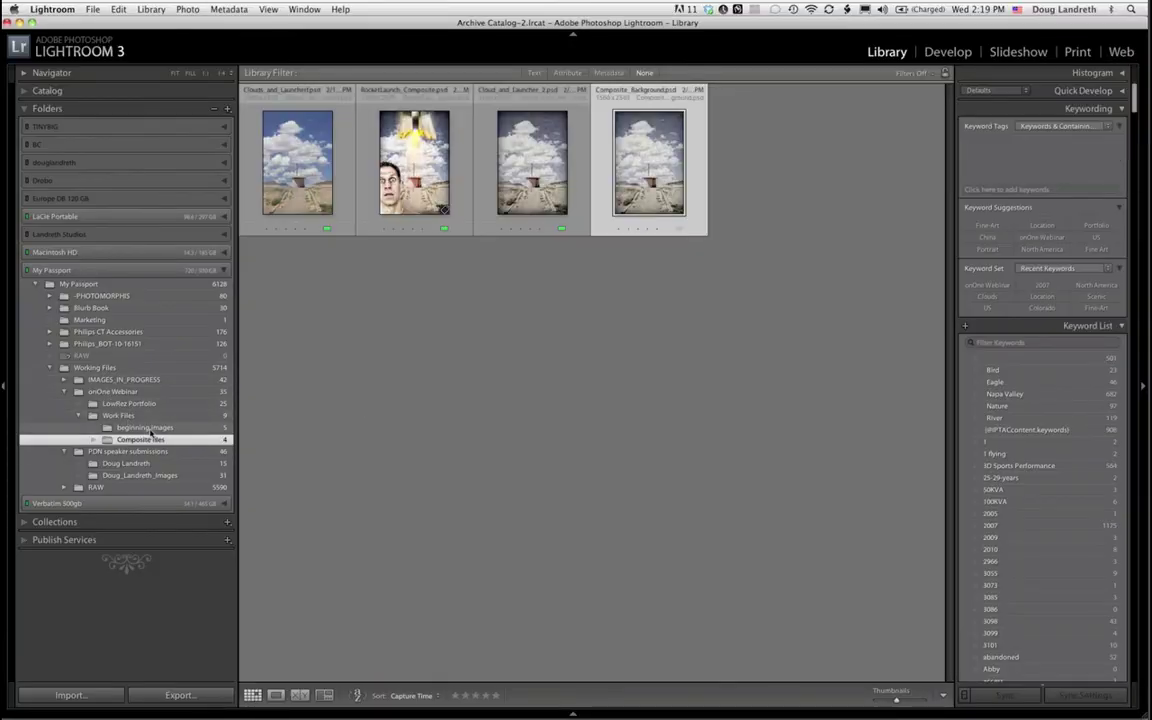
left_click(151, 429)
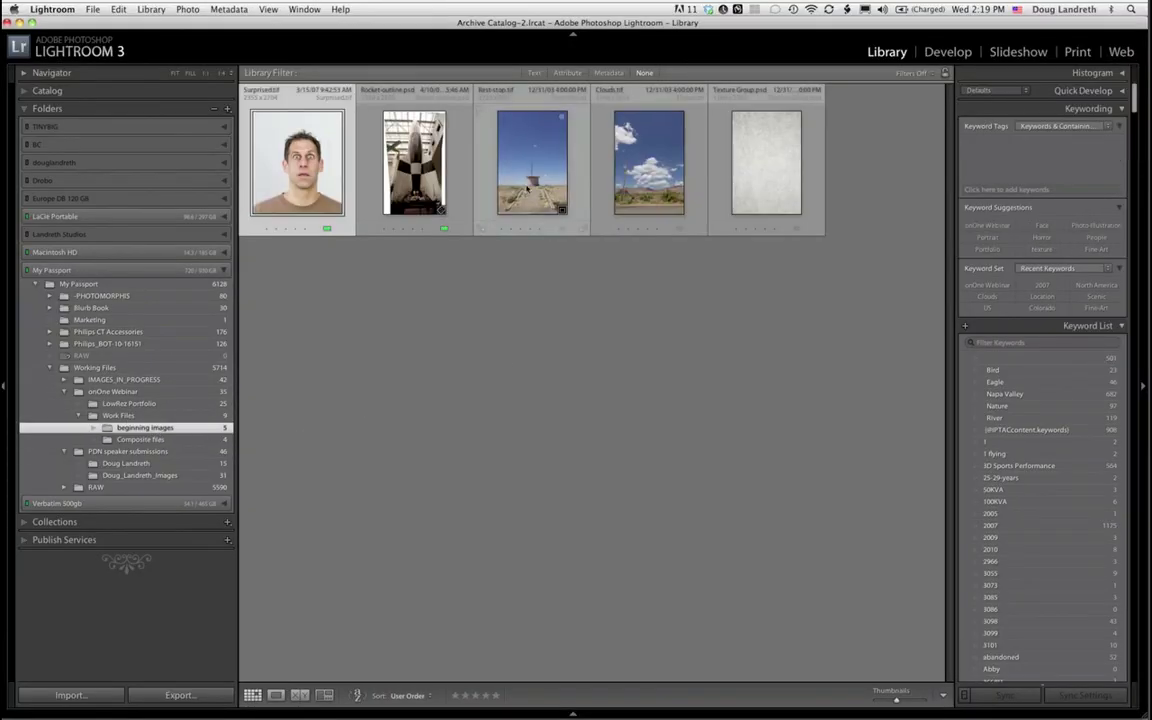
Step: View the source photos Rest-stop.tif and Surprised.tif enlarged, going back to the thumbnail grid after each
left_click(527, 187)
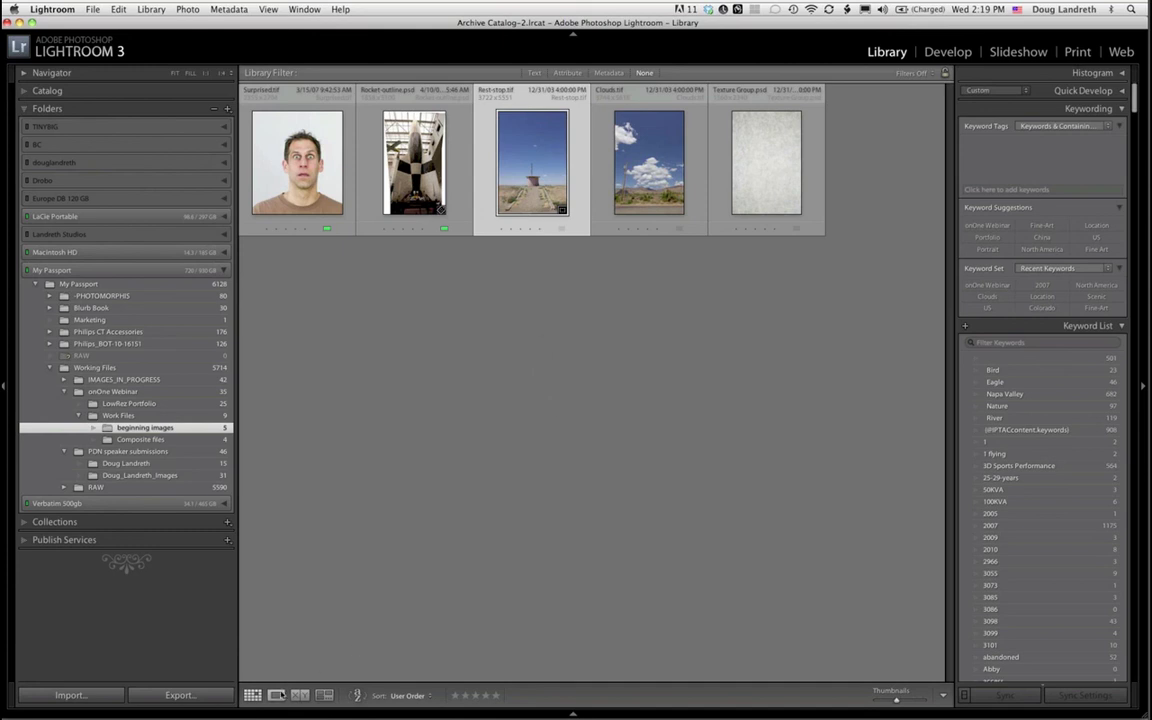
key("e")
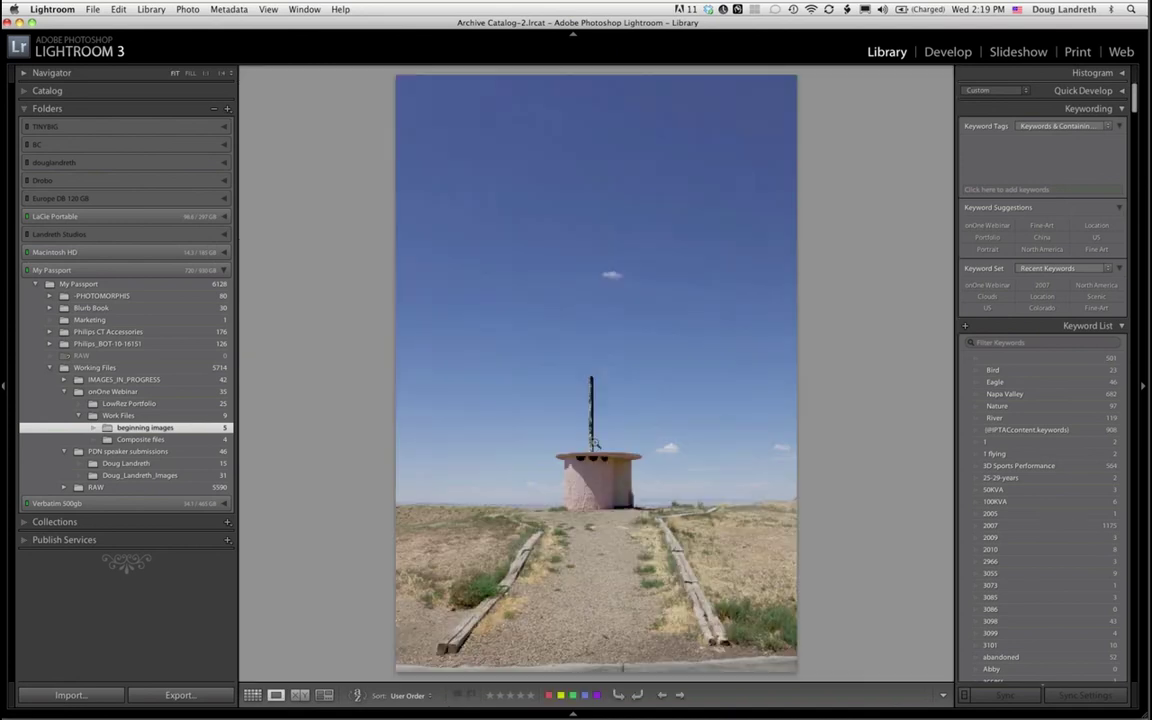
key("g")
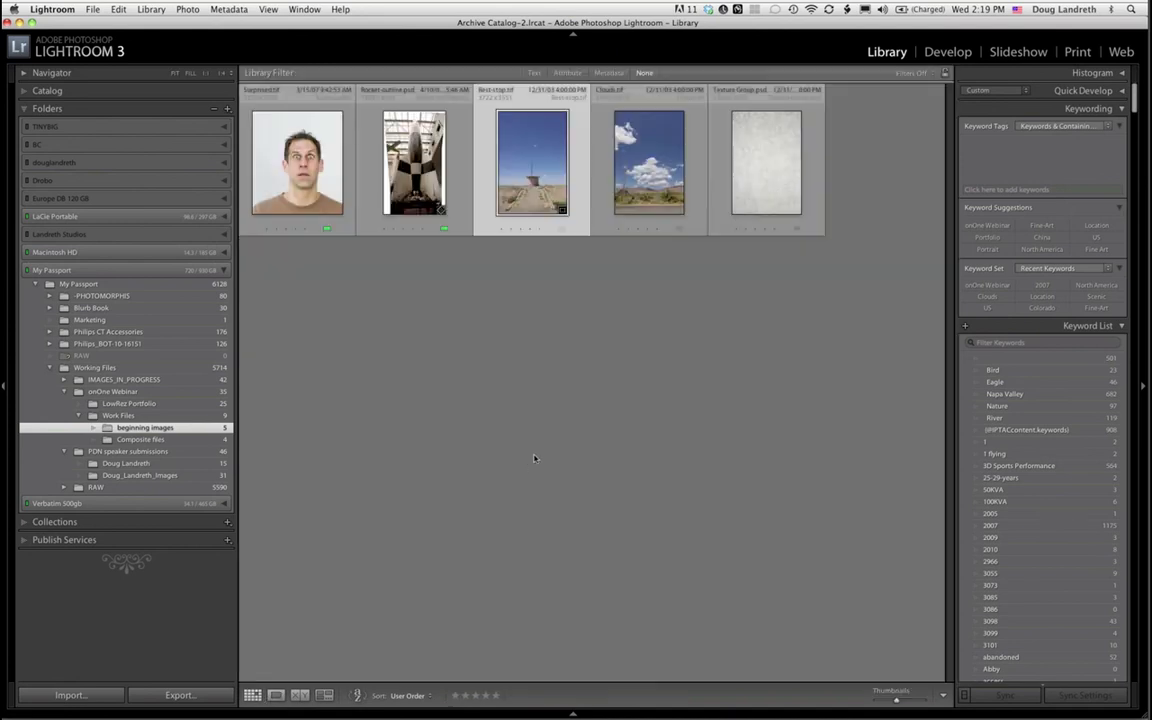
key("Home")
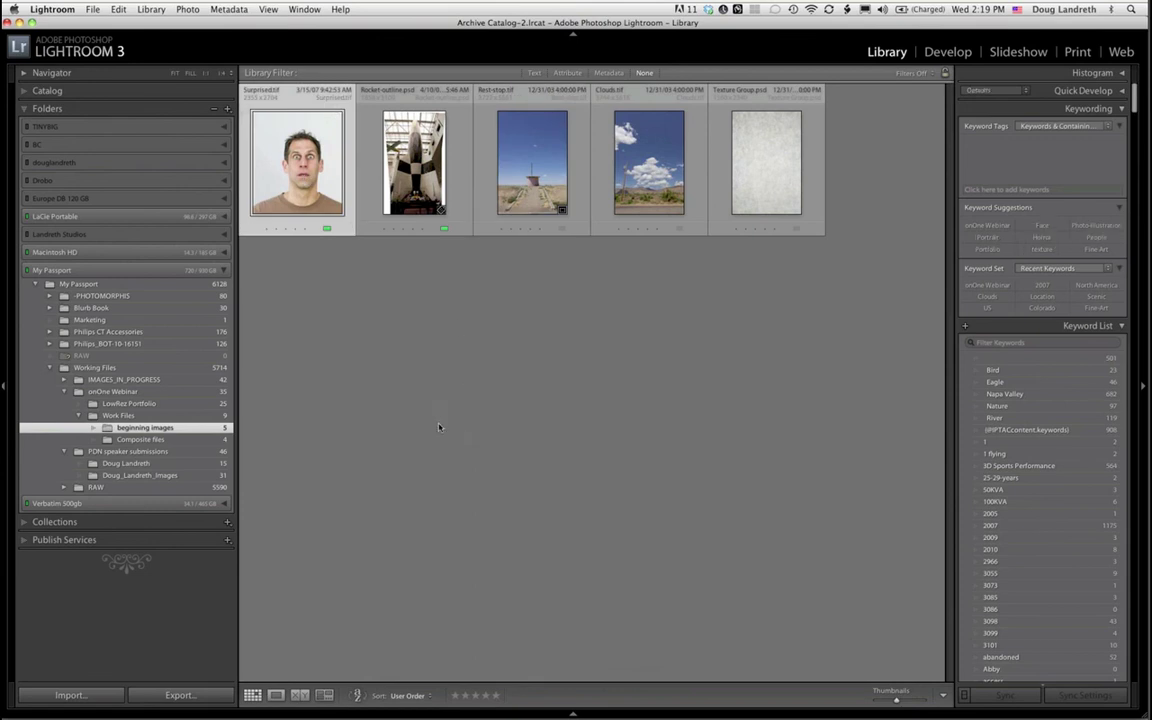
key("e")
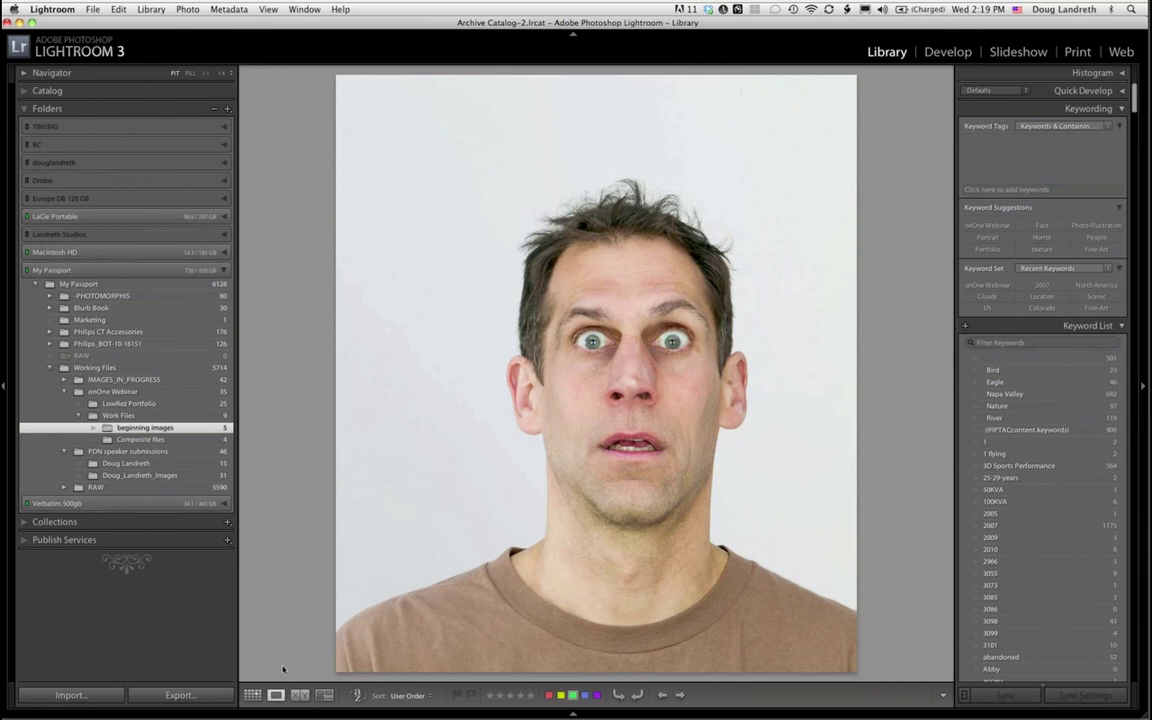
key("g")
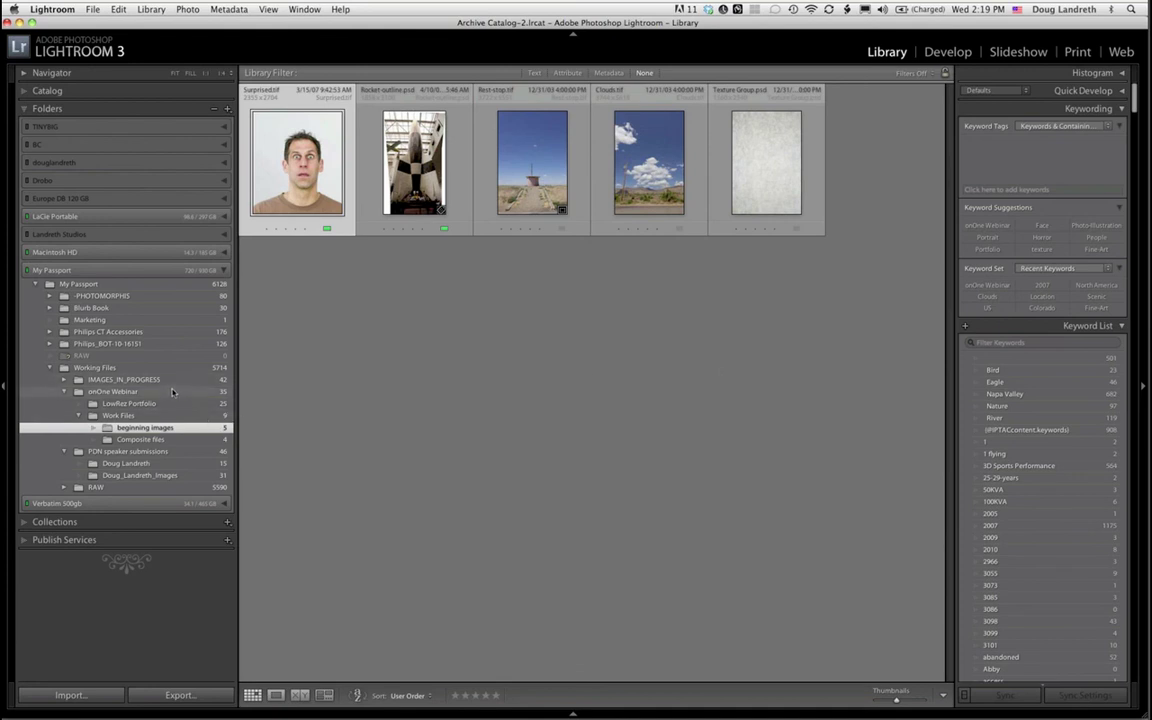
Step: Open the LowRez Portfolio folder and view the Transmigration5x7.jpg composite enlarged
left_click(165, 403)
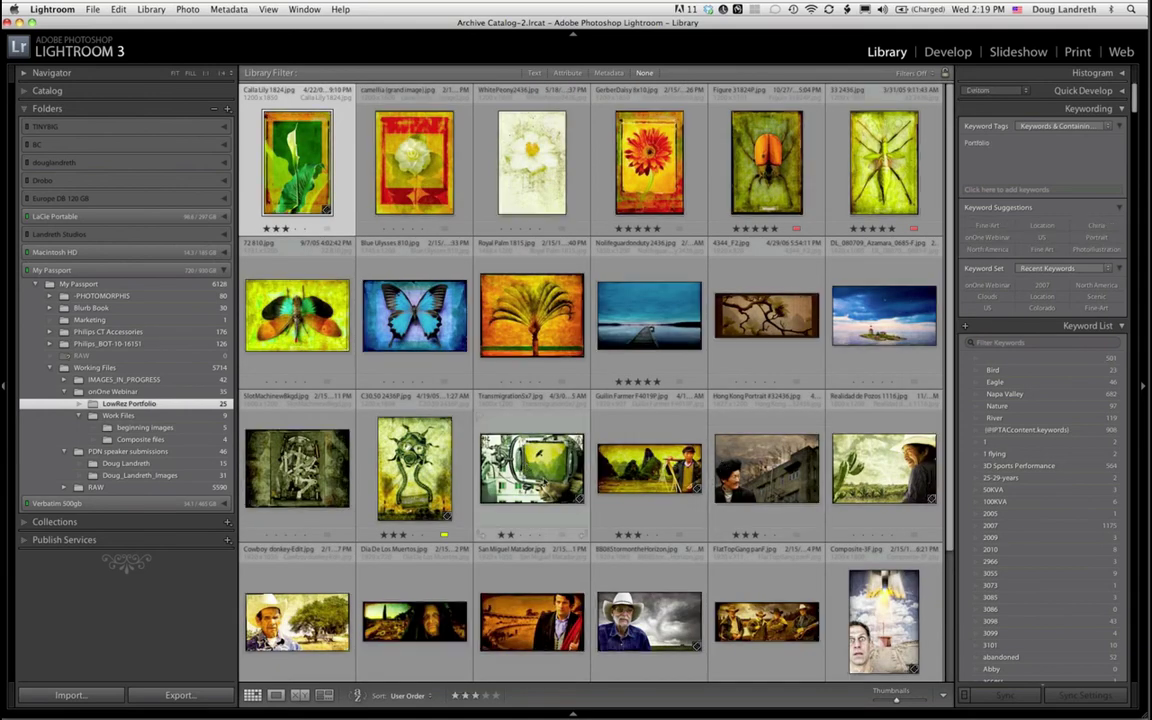
left_click(488, 428)
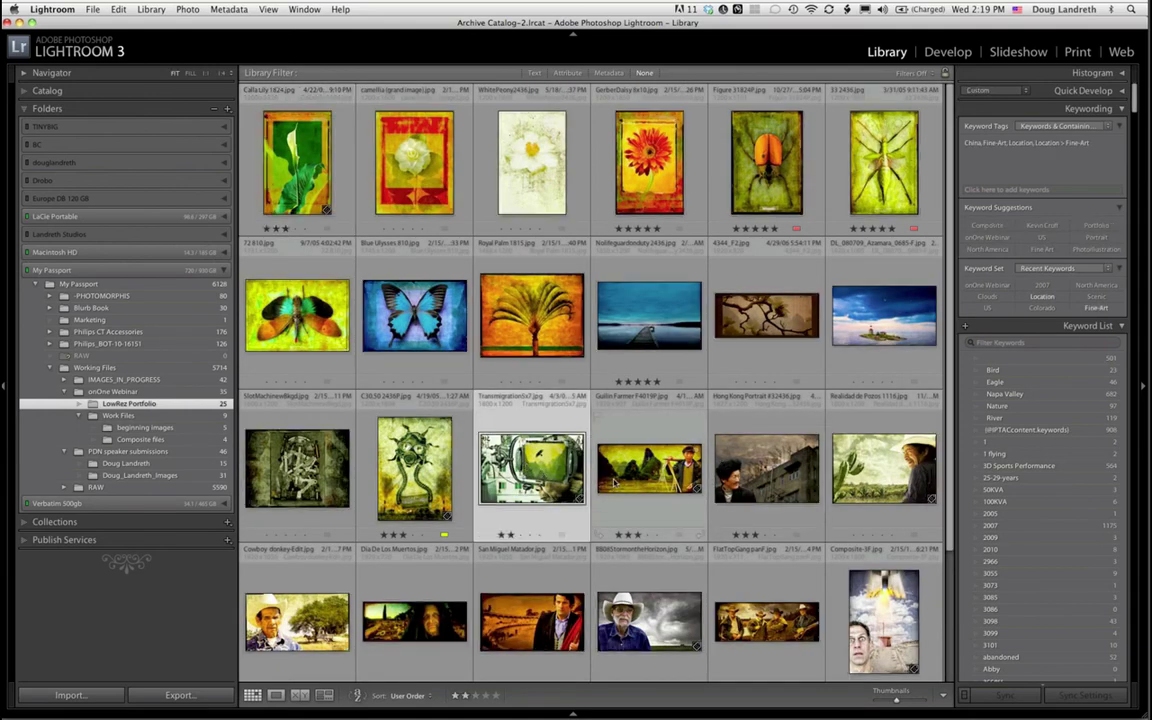
key("e")
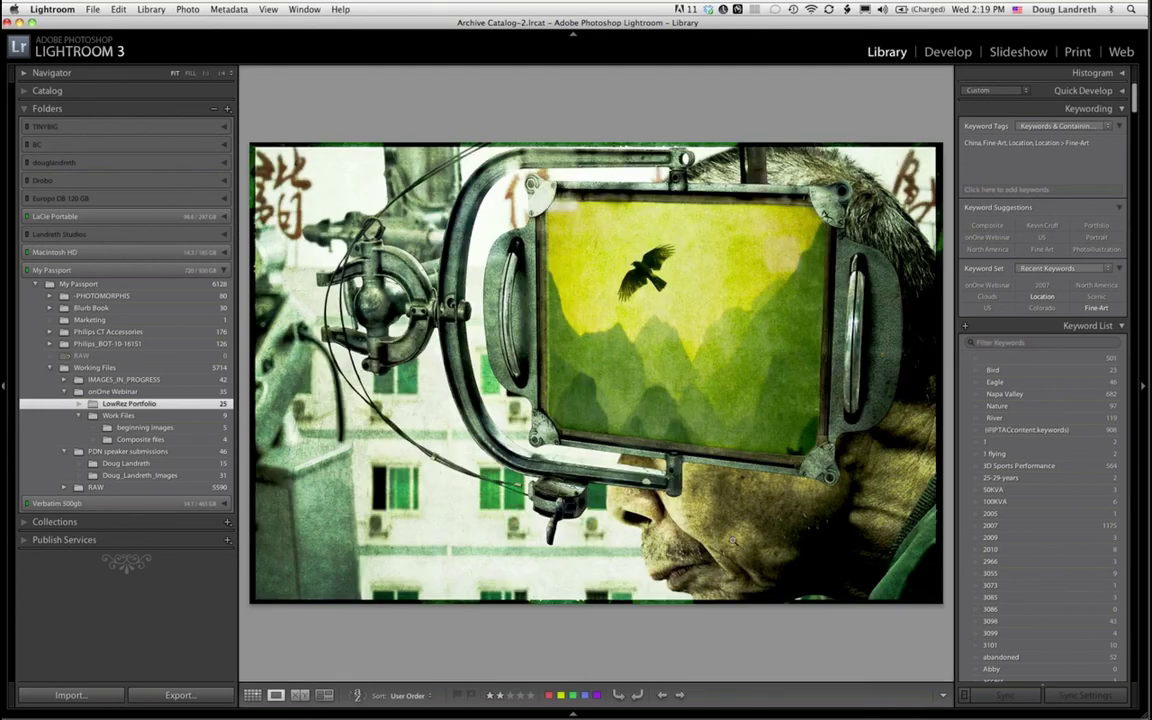